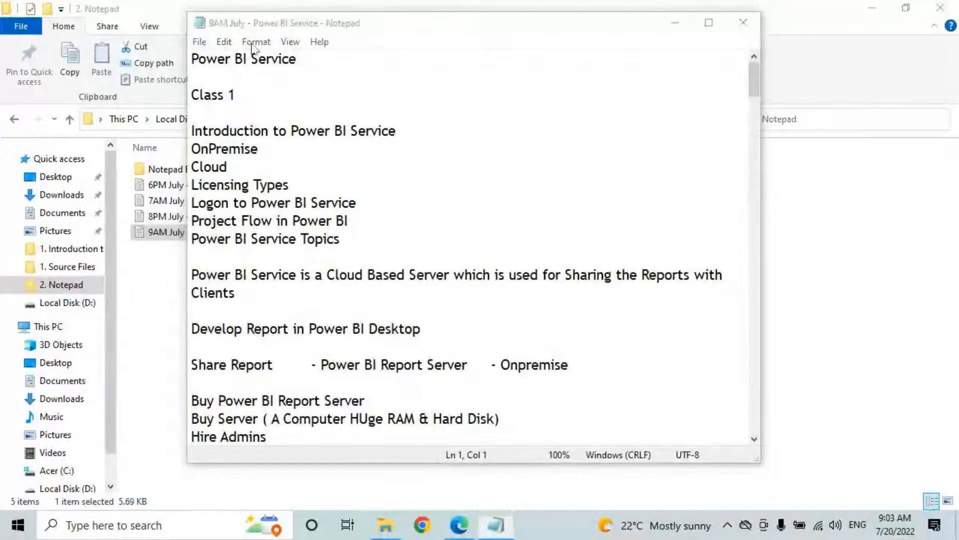
Step: Maximize Notepad and scroll through the 9AM July Power BI Service notes
left_click(710, 22)
left_click(89, 239)
scroll(131, 274, "down", 20)
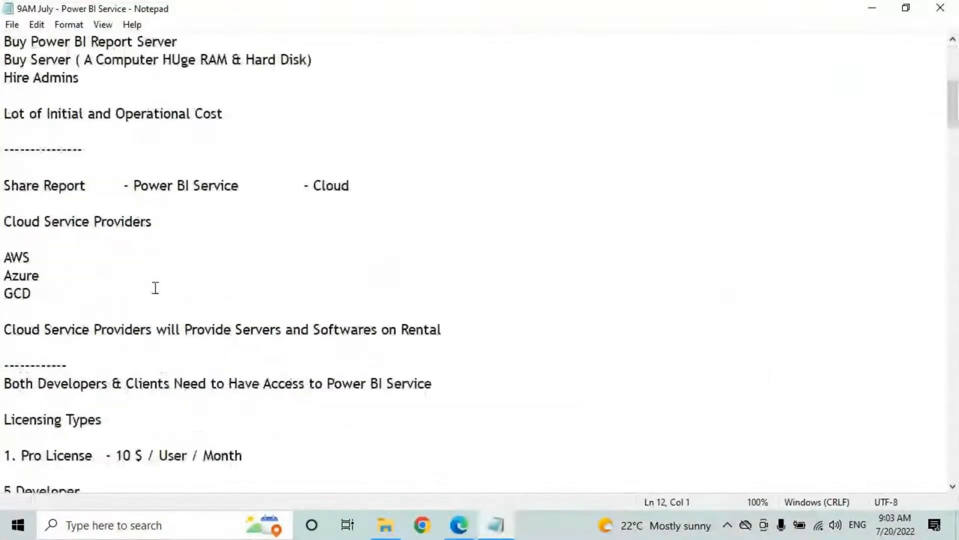
scroll(152, 284, "down", 18)
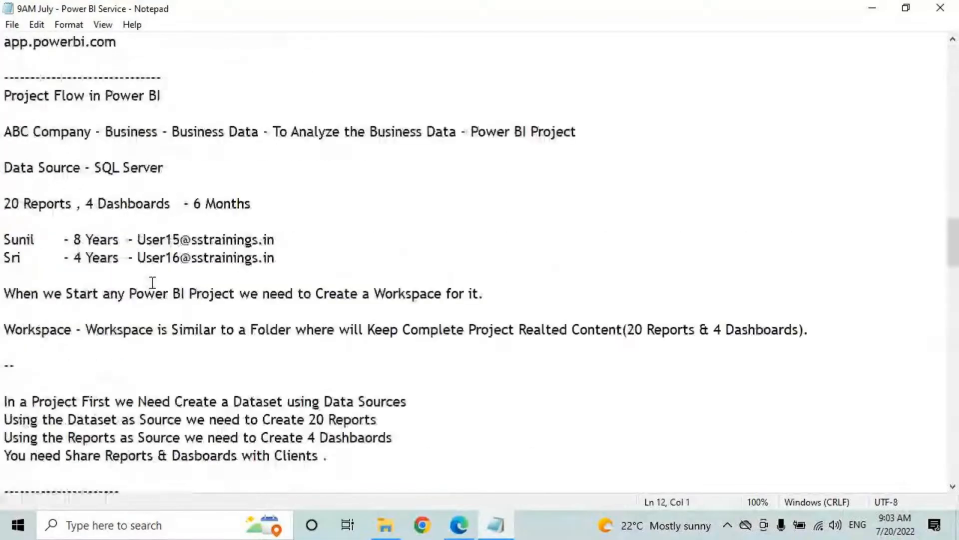
scroll(152, 282, "up", 6)
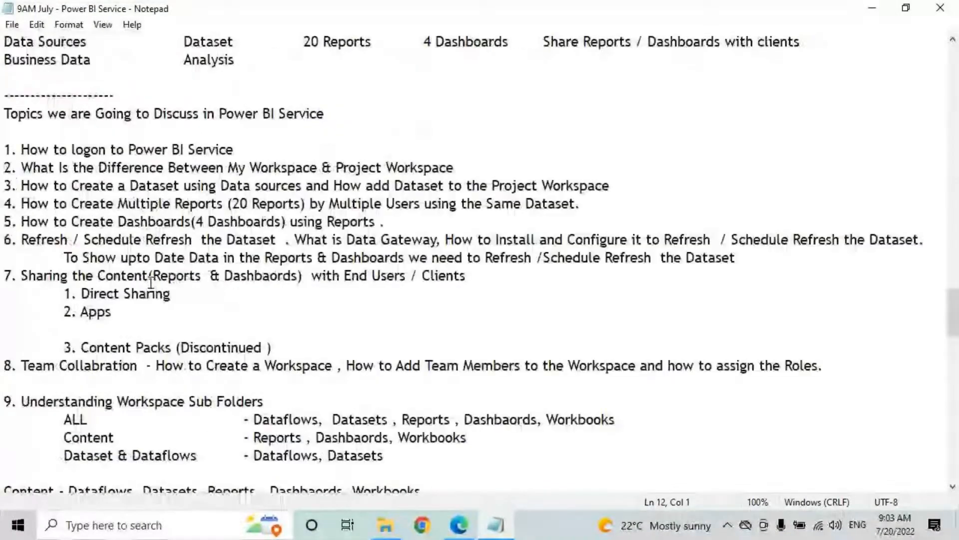
Step: Highlight the dashboard-creation topic, then circle Data Sources / Business Data in red
left_click_drag(4, 149, 592, 202)
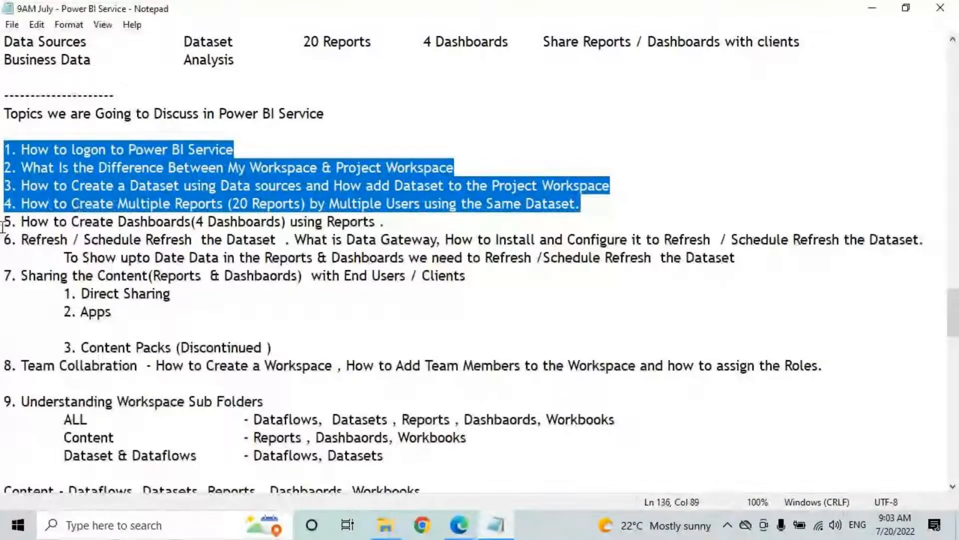
left_click_drag(21, 221, 378, 221)
left_click_drag(226, 222, 380, 222)
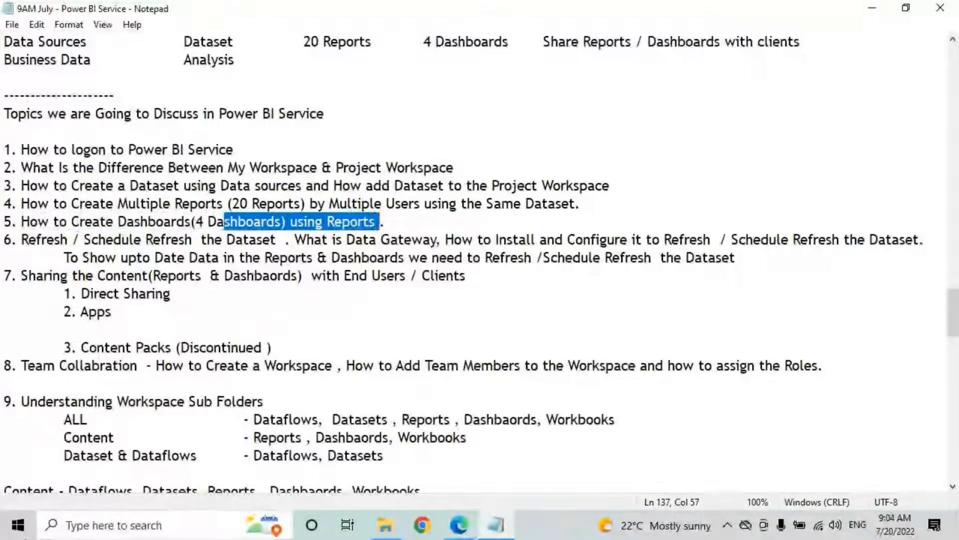
left_click_drag(955, 308, 956, 296)
left_click(4, 152)
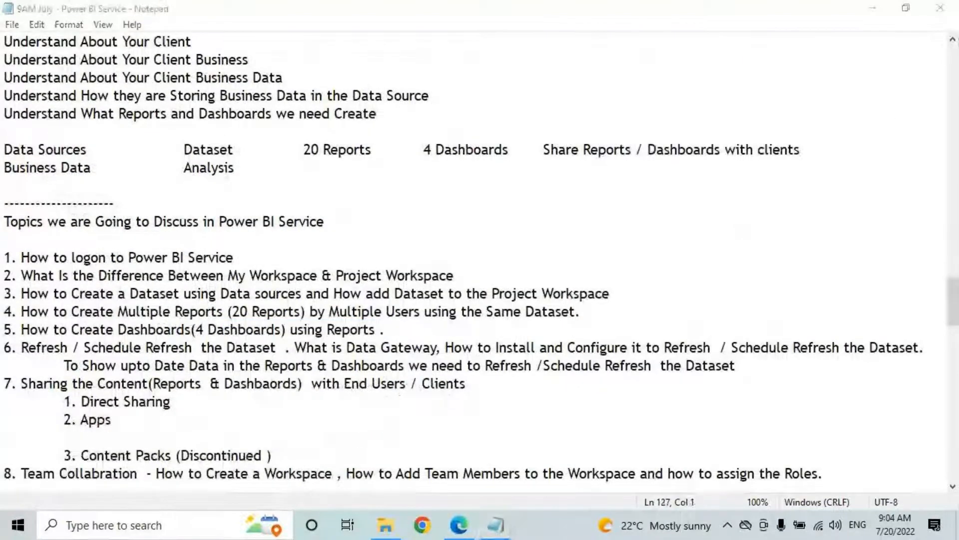
mouse_move(93, 141)
left_mouse_down()
mouse_move(4, 146)
mouse_move(90, 182)
mouse_move(97, 142)
mouse_move(180, 149)
mouse_move(167, 161)
mouse_move(234, 159)
left_mouse_up()
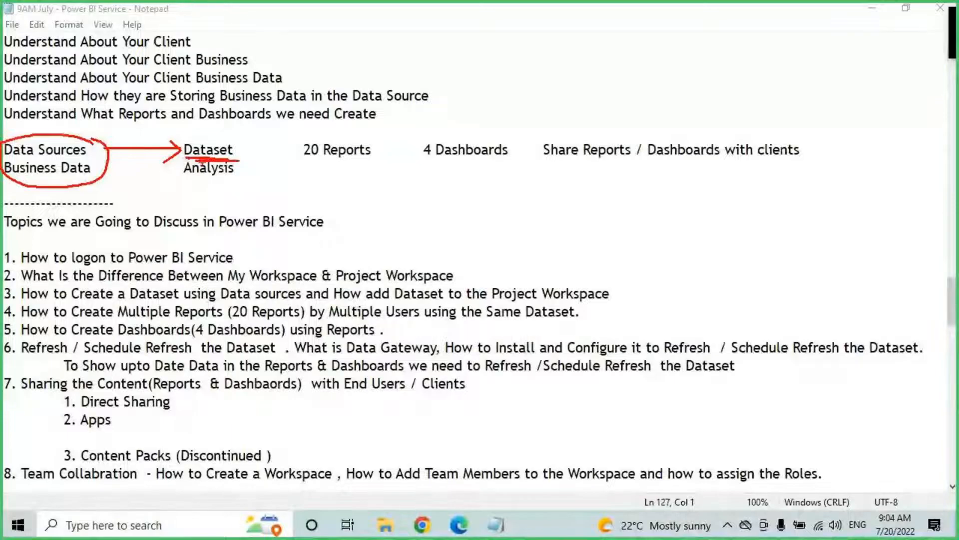
Step: Box Business Data and Analysis in red, arrow 20 Reports to 4 Dashboards, then clear the marks
mouse_move(3, 161)
left_mouse_down()
mouse_move(39, 176)
mouse_move(103, 178)
left_mouse_up()
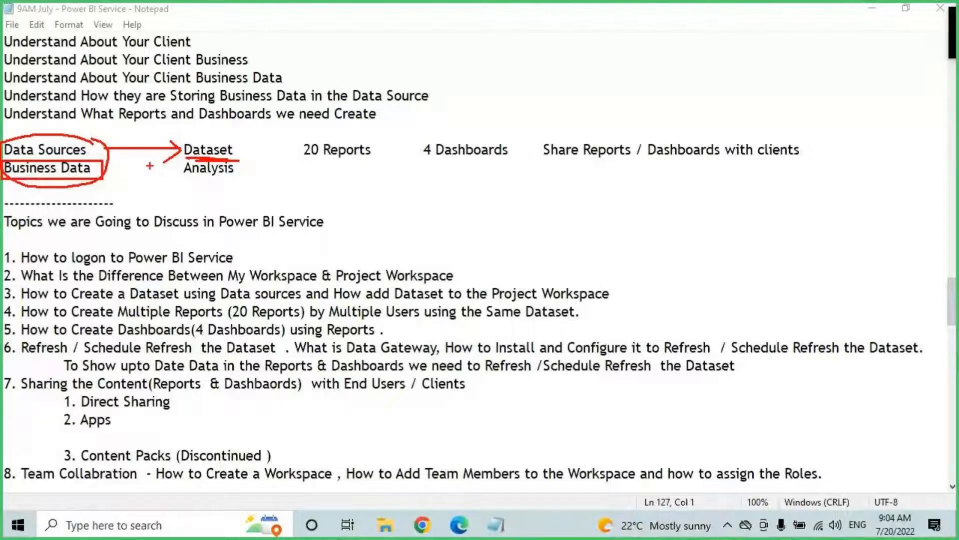
mouse_move(179, 157)
left_mouse_down()
mouse_move(182, 173)
mouse_move(245, 182)
left_mouse_up()
left_click_drag(189, 197, 206, 196)
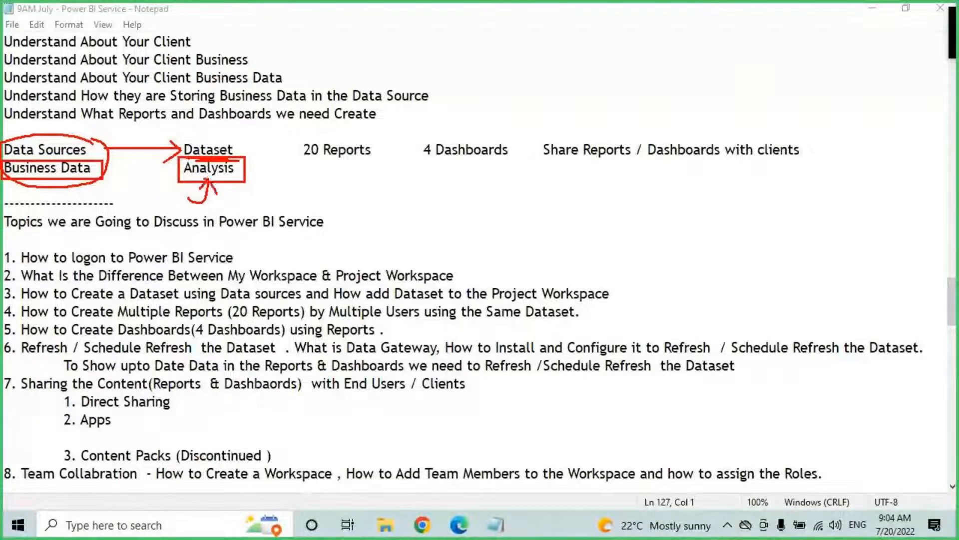
mouse_move(208, 175)
left_mouse_down()
mouse_move(233, 176)
mouse_move(295, 143)
mouse_move(283, 162)
mouse_move(376, 166)
mouse_move(309, 162)
left_mouse_up()
mouse_move(413, 144)
left_mouse_down()
mouse_move(423, 148)
mouse_move(376, 149)
mouse_move(510, 168)
left_mouse_up()
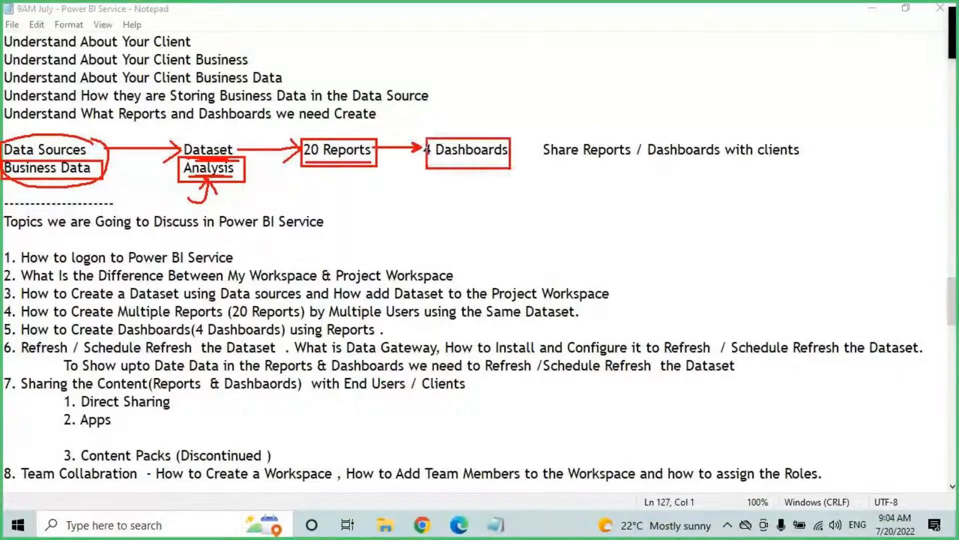
left_click_drag(429, 161, 521, 161)
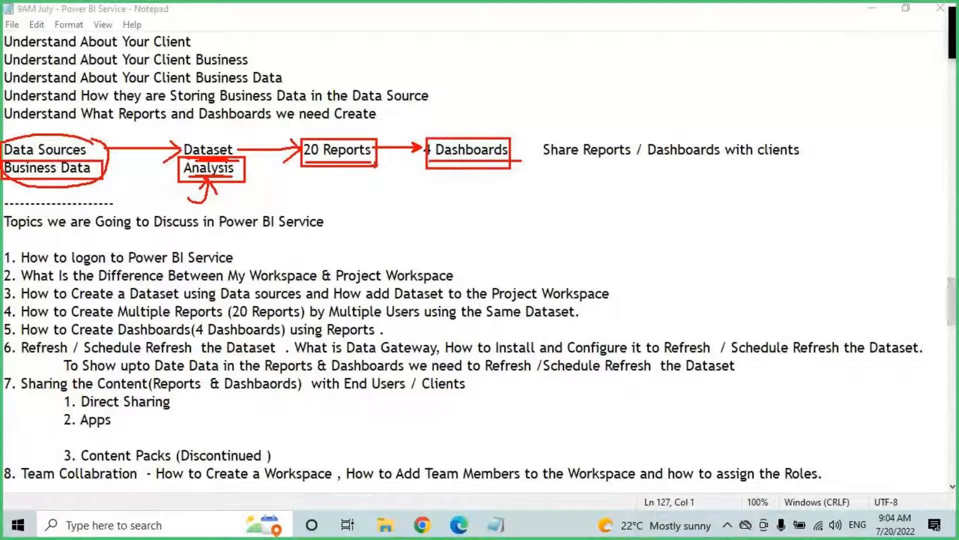
key("Escape")
Step: Scroll to the end of the notes and delete the dashes and both SQL Queries lines
left_click_drag(952, 295, 952, 446)
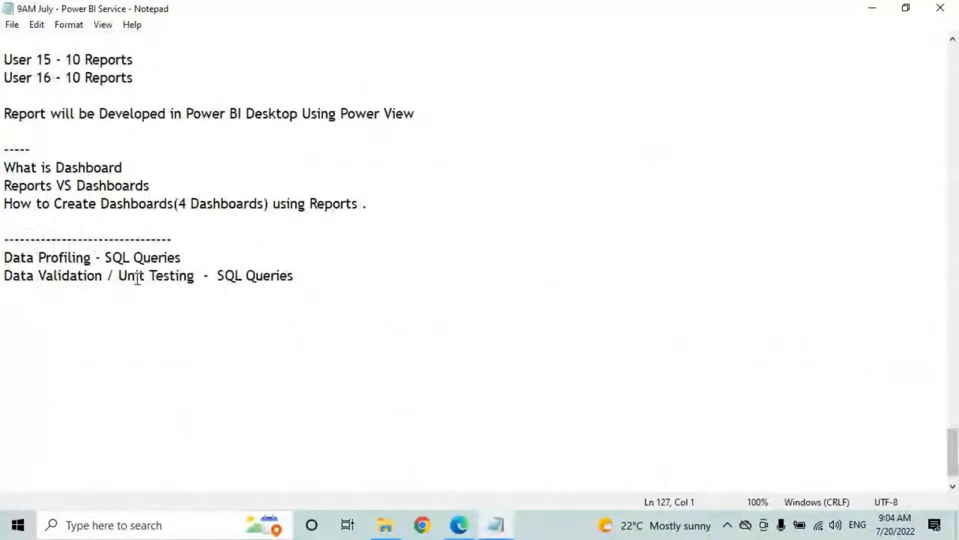
scroll(145, 276, "down", 1)
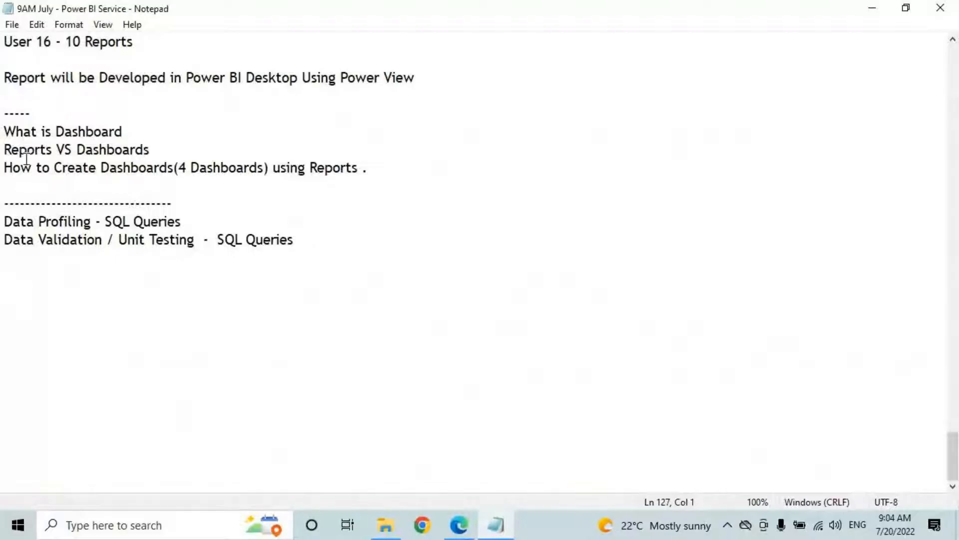
left_click(4, 166)
left_click_drag(311, 245, 2, 204)
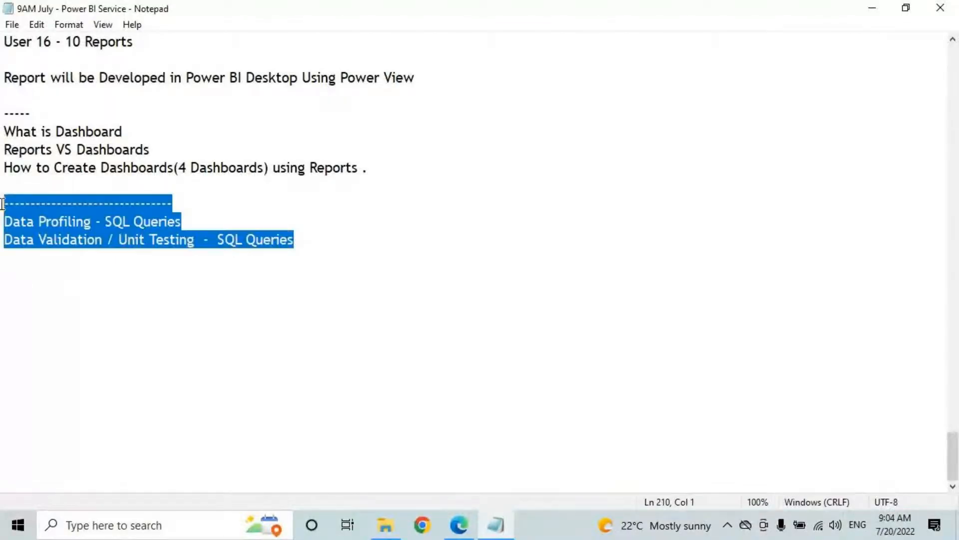
key("BackSpace")
Step: Change the heading to 'What is Dashboards', save the notes, and switch to File Explorer
left_click_drag(3, 167, 146, 165)
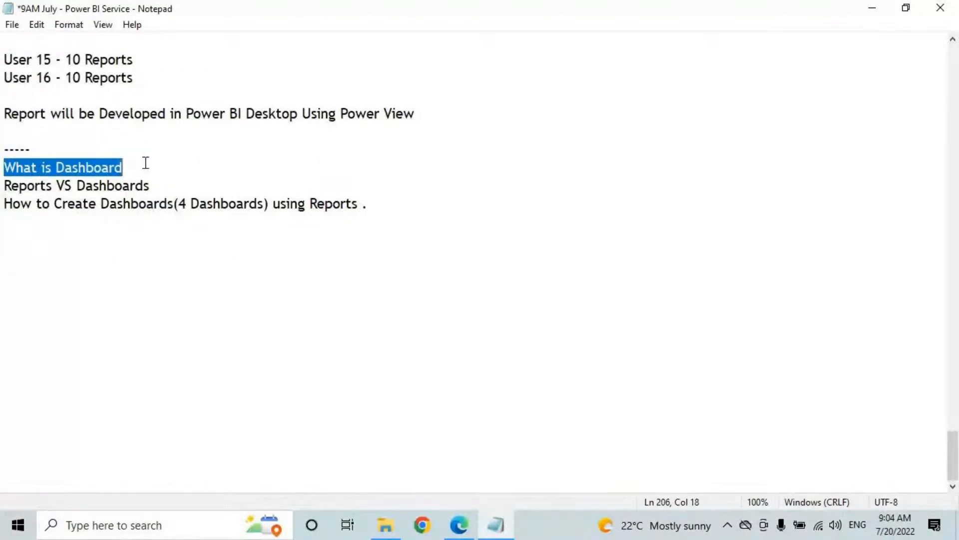
left_click(129, 164)
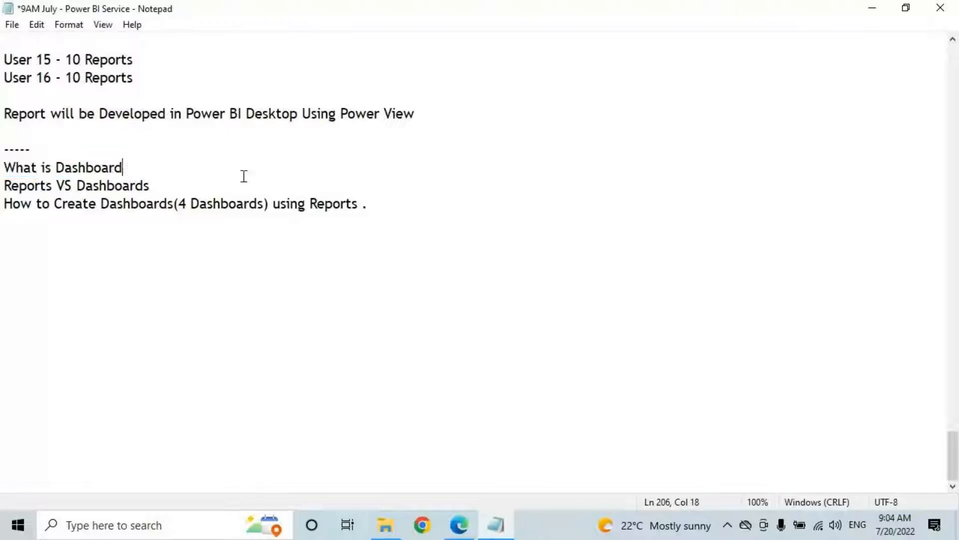
type("s")
left_click_drag(4, 186, 144, 186)
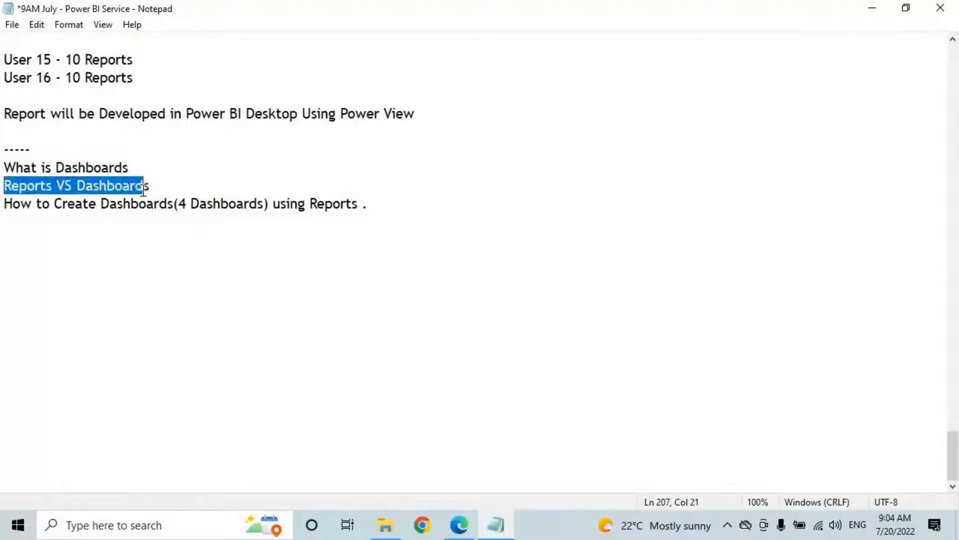
left_click_drag(13, 205, 379, 208)
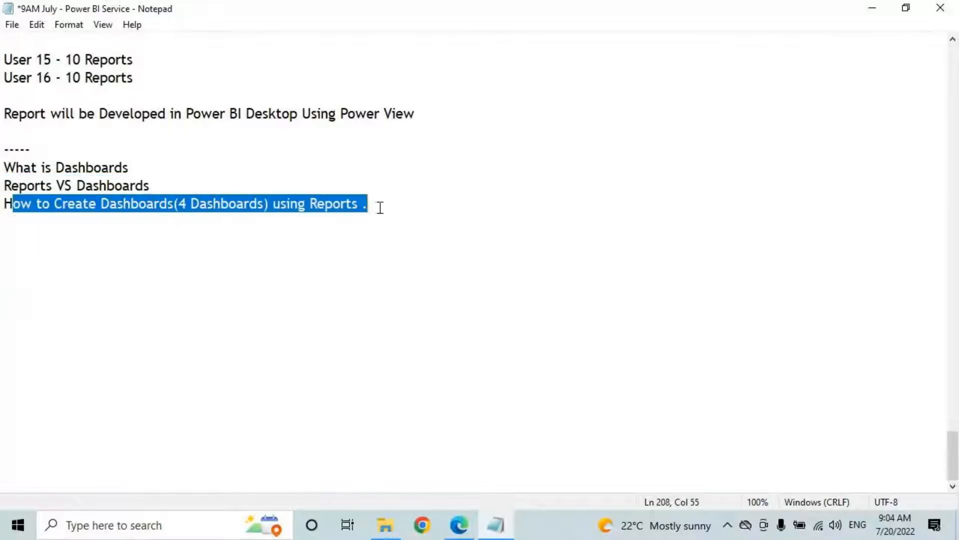
left_click(379, 207)
key("ctrl+s")
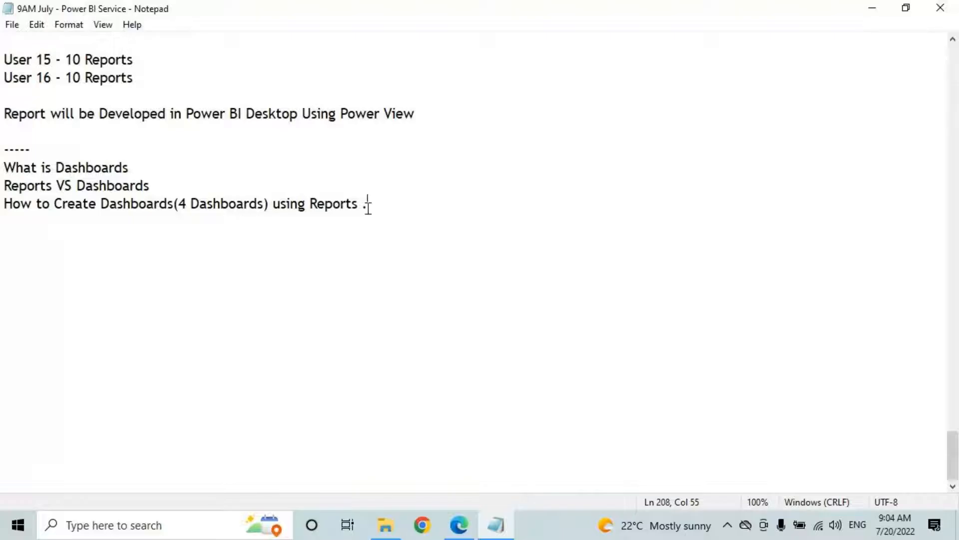
left_click_drag(4, 168, 132, 167)
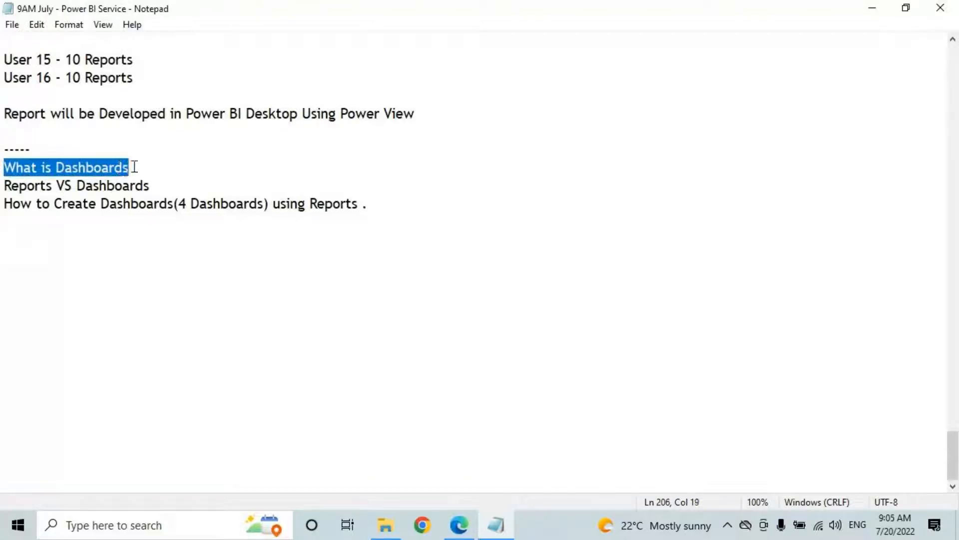
left_click(386, 525)
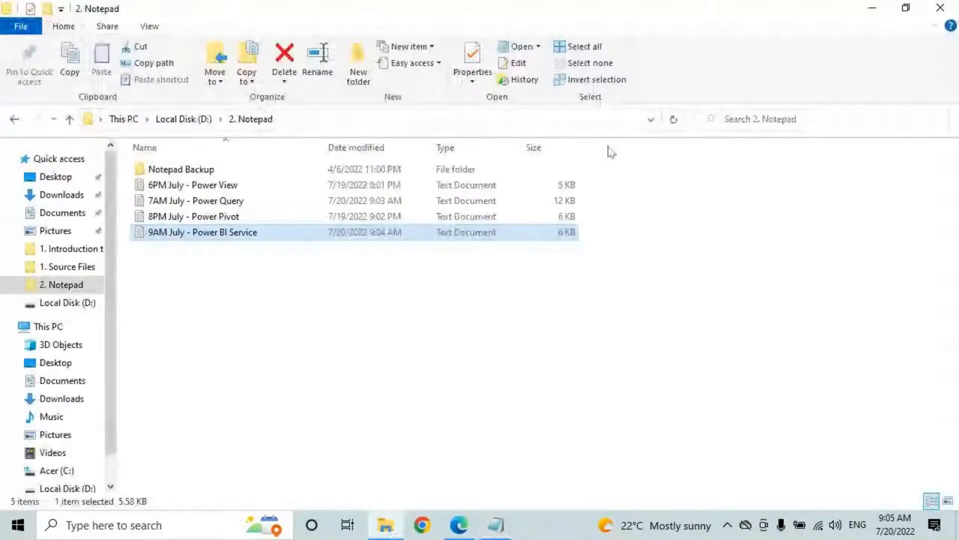
Step: Open the Reports Vs Dashboards workbook from D:\Power BI Material\Power BI Service\Dashboards
left_click(68, 302)
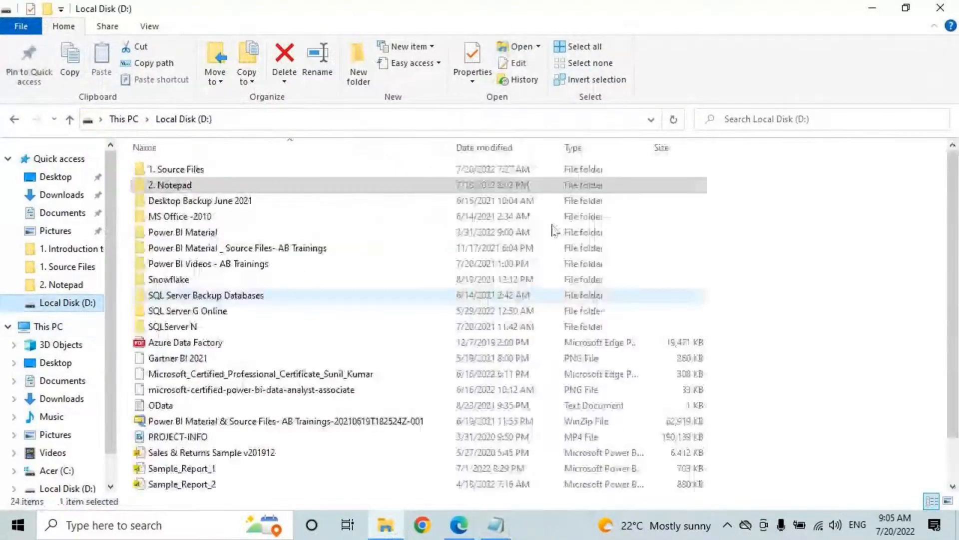
double_click(195, 233)
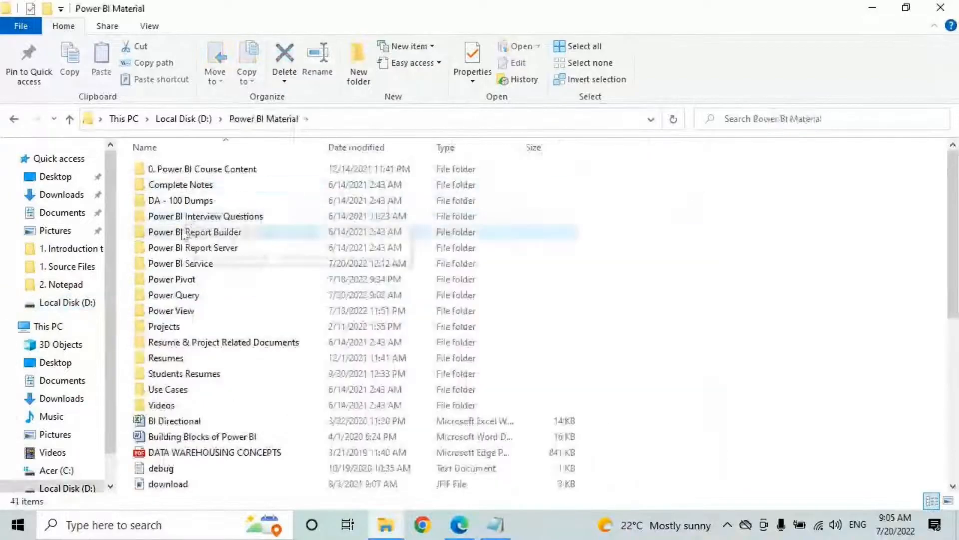
double_click(190, 263)
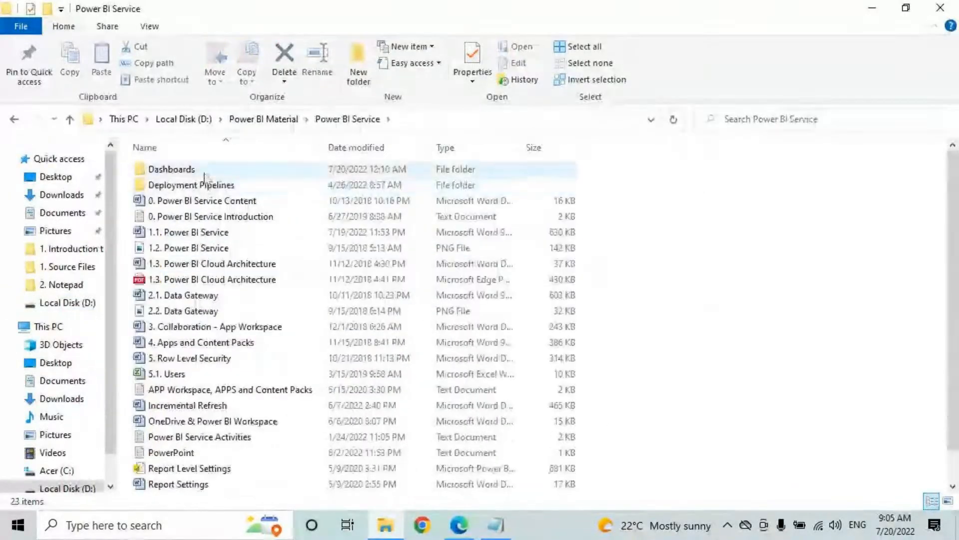
double_click(204, 174)
left_click(203, 190)
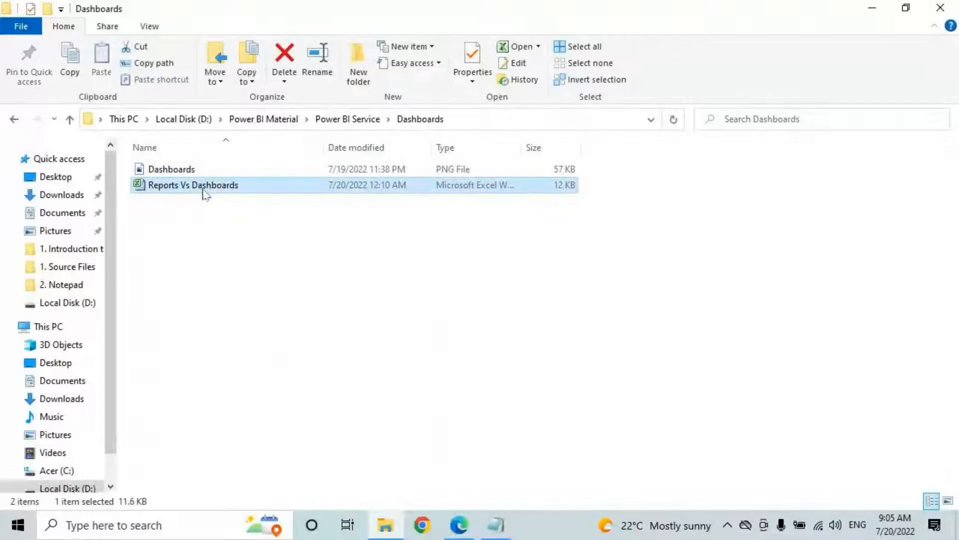
double_click(205, 191)
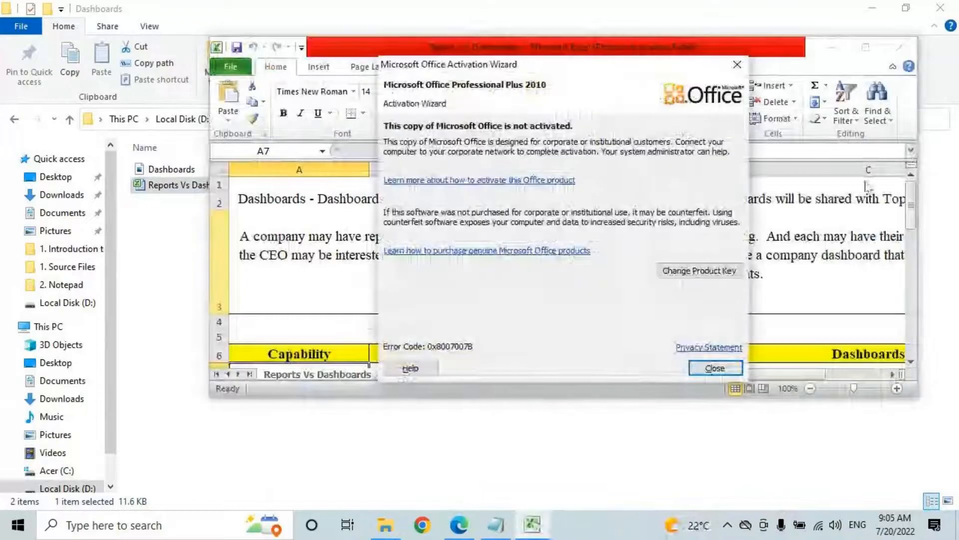
Step: Dismiss the Office activation notice and copy the Dashboards description text from cell A1
left_click(715, 369)
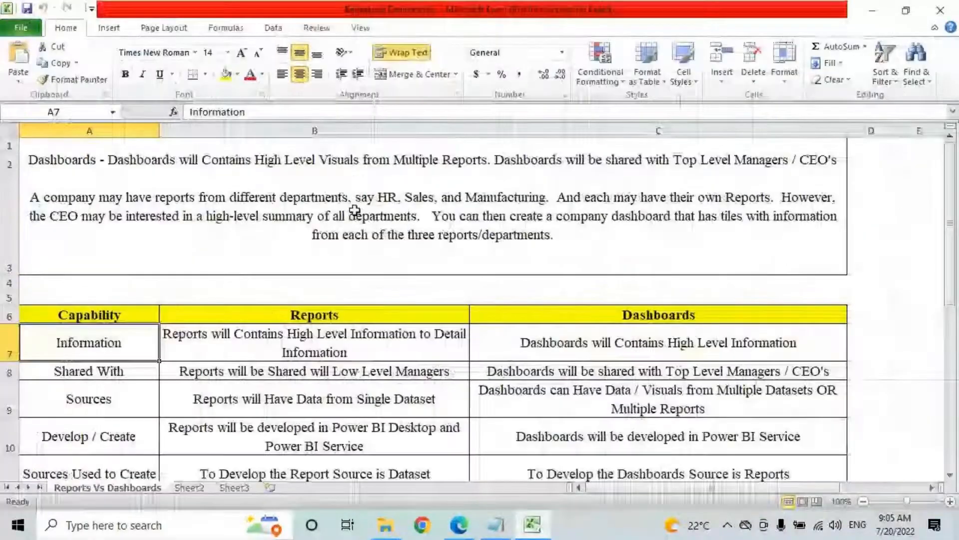
left_click(355, 209)
key("ctrl+c")
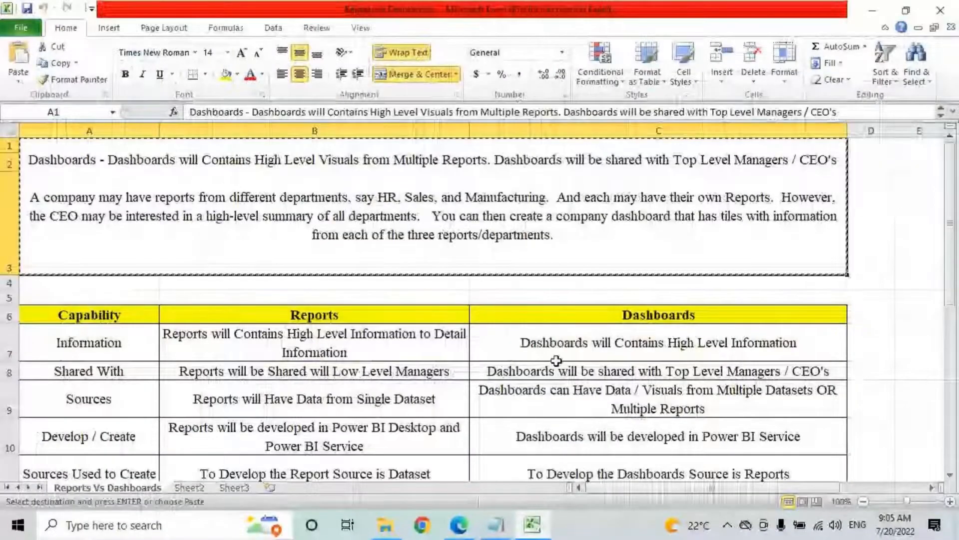
left_click(484, 529)
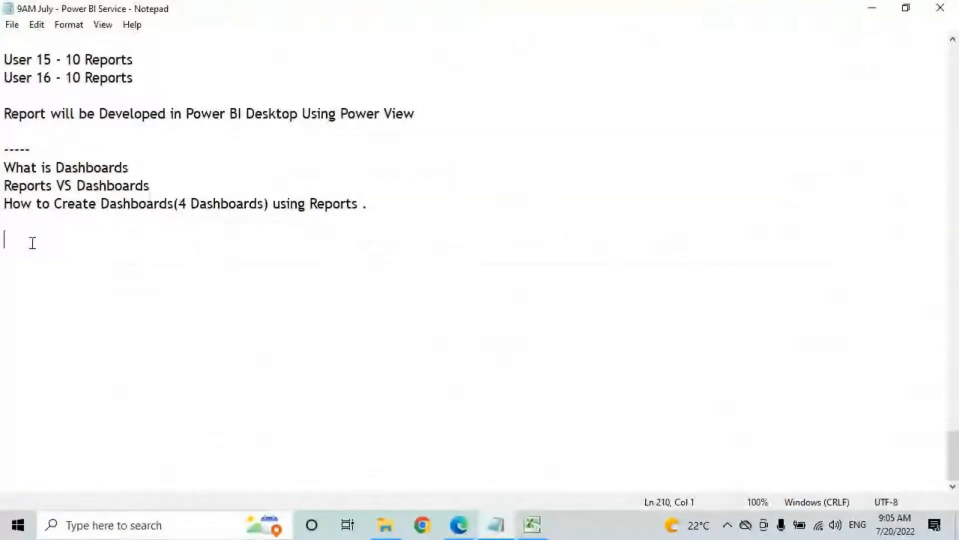
left_click(532, 526)
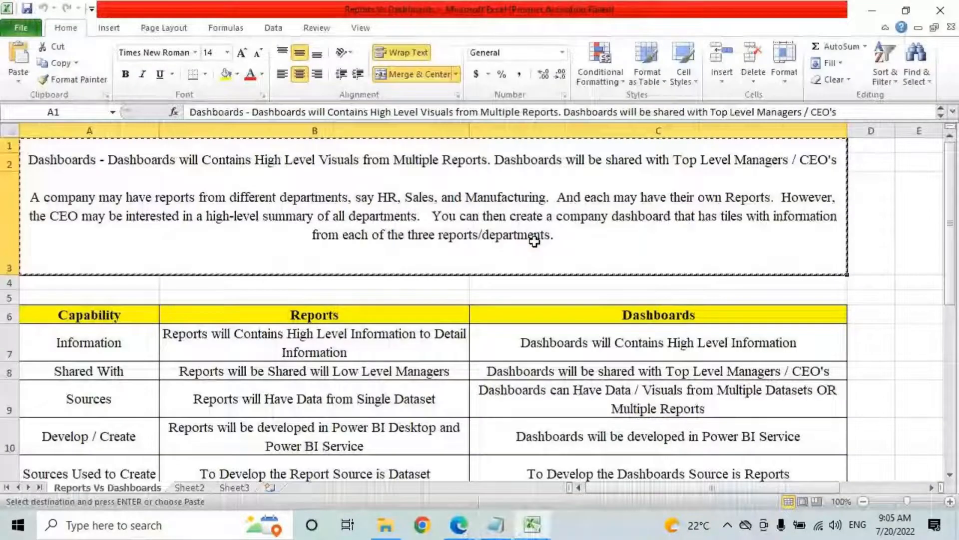
double_click(586, 240)
left_click_drag(587, 240, 11, 145)
key("ctrl+c")
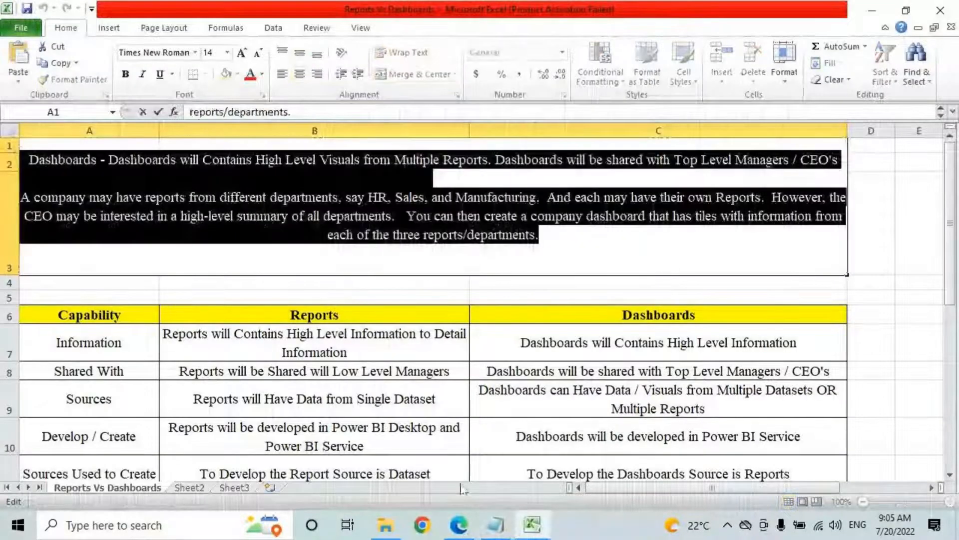
Step: Paste the Dashboards description into the Notepad notes and highlight its key sentences
key("alt+Tab")
key("ctrl+v")
left_click(169, 242)
left_click_drag(151, 241, 285, 241)
left_click_drag(343, 241, 906, 245)
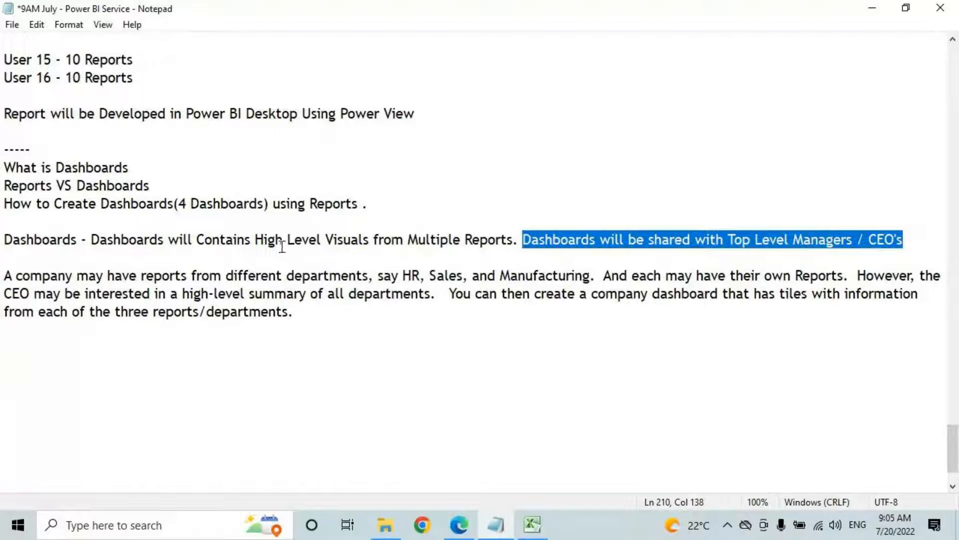
left_click_drag(256, 241, 513, 239)
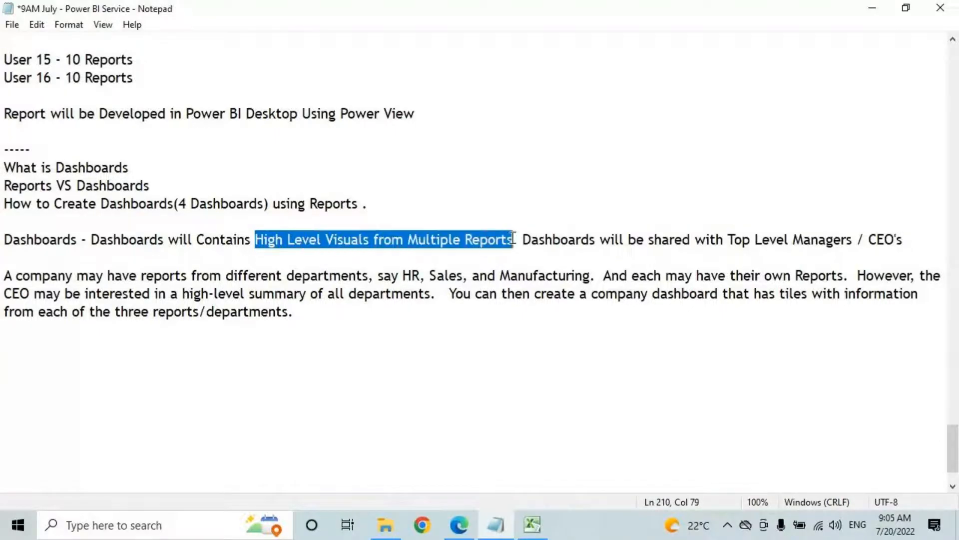
left_click_drag(91, 239, 144, 239)
left_click_drag(378, 240, 510, 235)
double_click(94, 240)
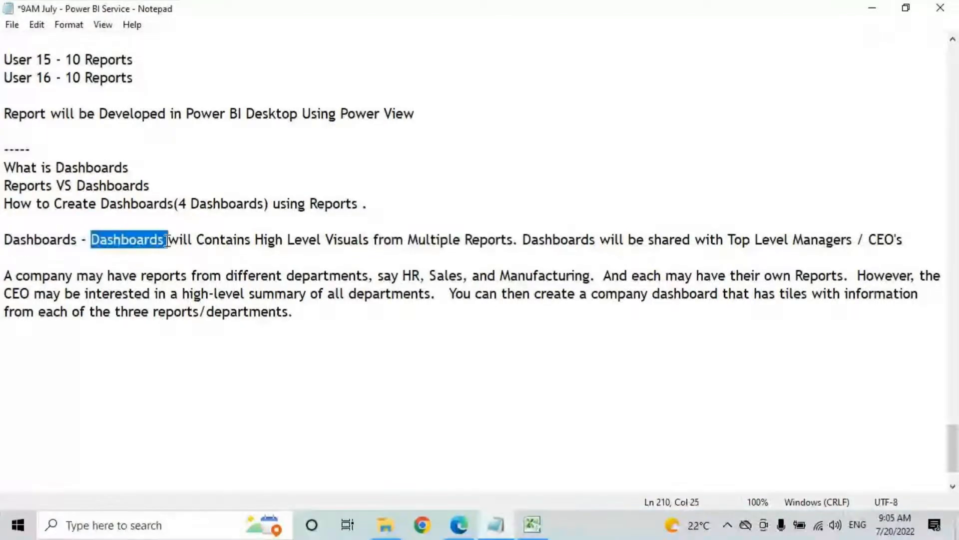
left_click(154, 274)
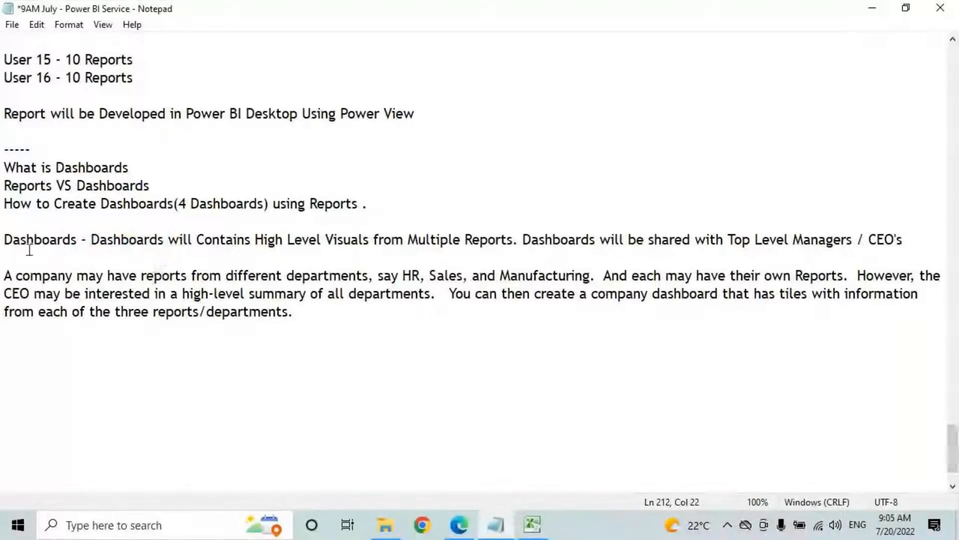
left_click_drag(9, 245, 869, 240)
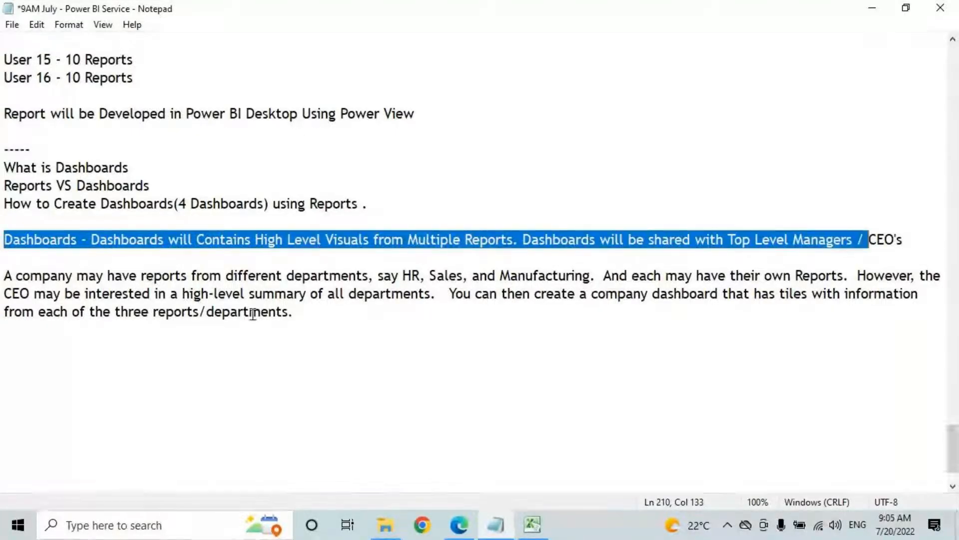
left_click(110, 294)
left_click(55, 276)
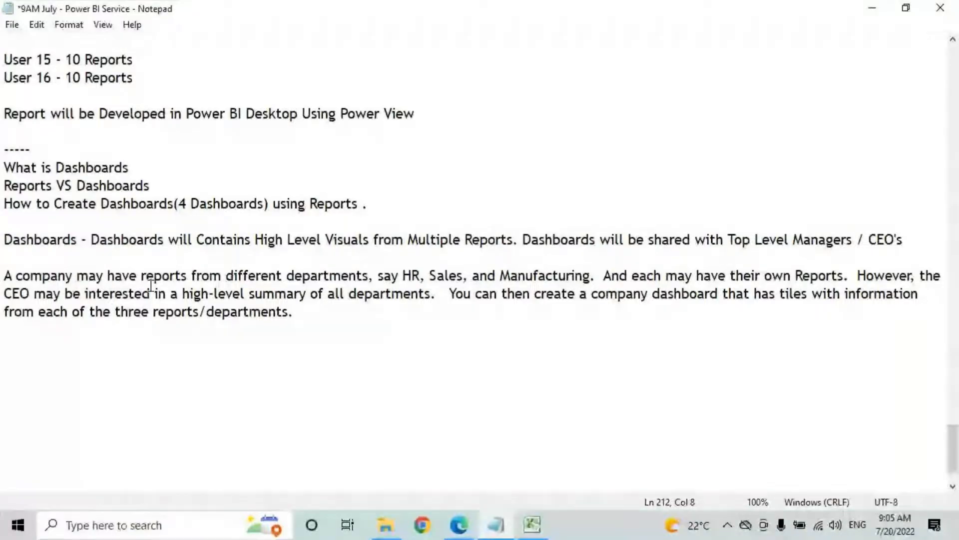
key("ctrl+2")
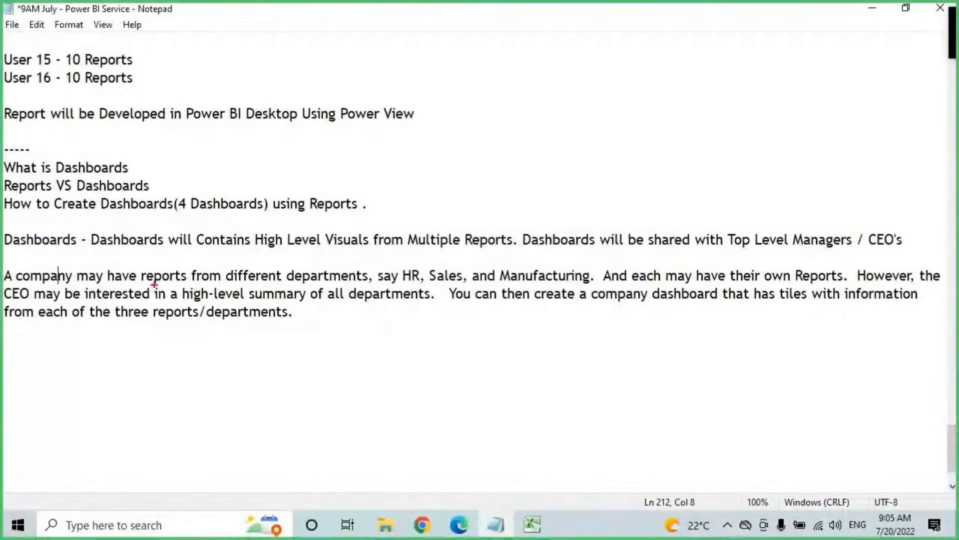
Step: Underline 'reports' and the departments in the company paragraph, then wipe the annotations
left_click_drag(145, 283, 175, 283)
left_click_drag(309, 296, 417, 296)
key("Escape")
Step: Handwrite Company in red with an arrow down to HR
key("ctrl+2")
mouse_move(520, 43)
left_mouse_down()
mouse_move(522, 69)
mouse_move(524, 60)
mouse_move(558, 67)
left_mouse_up()
mouse_move(554, 52)
left_mouse_down()
mouse_move(554, 80)
mouse_move(556, 66)
mouse_move(584, 64)
left_mouse_up()
mouse_move(585, 64)
left_mouse_down()
mouse_move(603, 56)
mouse_move(606, 84)
left_mouse_up()
mouse_move(543, 79)
left_mouse_down()
mouse_move(531, 107)
mouse_move(548, 95)
mouse_move(523, 111)
left_mouse_up()
left_click_drag(499, 112, 496, 137)
mouse_move(508, 111)
left_mouse_down()
mouse_move(509, 136)
mouse_move(515, 123)
left_mouse_up()
left_click_drag(521, 116, 522, 139)
mouse_move(521, 117)
left_mouse_down()
mouse_move(524, 126)
mouse_move(545, 119)
left_mouse_up()
Step: Add arrows from Company to Mant and Sales, circle HR, Mant and Sales, and arrow out from HR
left_click_drag(544, 79, 592, 108)
mouse_move(561, 96)
left_mouse_down()
mouse_move(646, 133)
mouse_move(665, 105)
left_mouse_up()
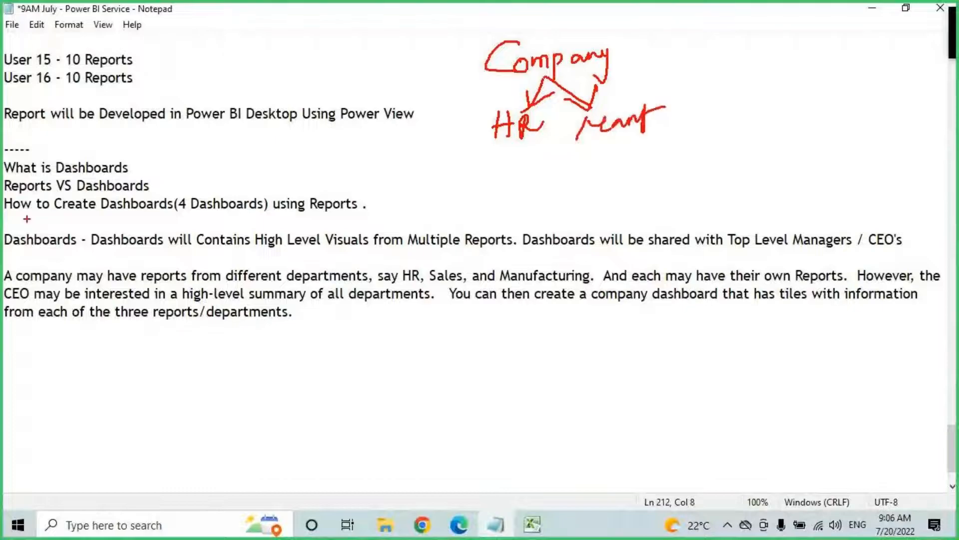
mouse_move(550, 73)
left_mouse_down()
mouse_move(707, 71)
mouse_move(699, 83)
mouse_move(727, 92)
mouse_move(777, 72)
mouse_move(796, 90)
left_mouse_up()
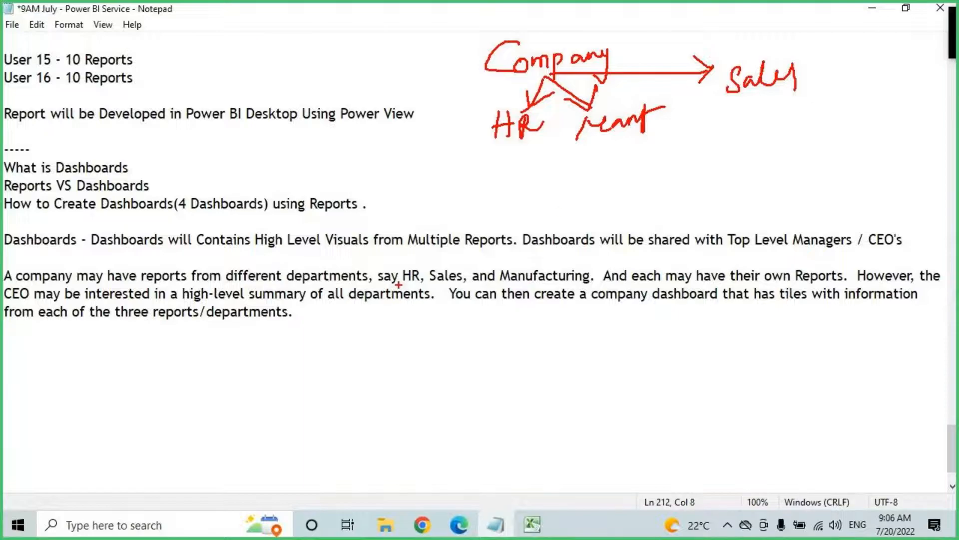
left_click_drag(524, 76, 554, 75)
left_click_drag(535, 107, 544, 112)
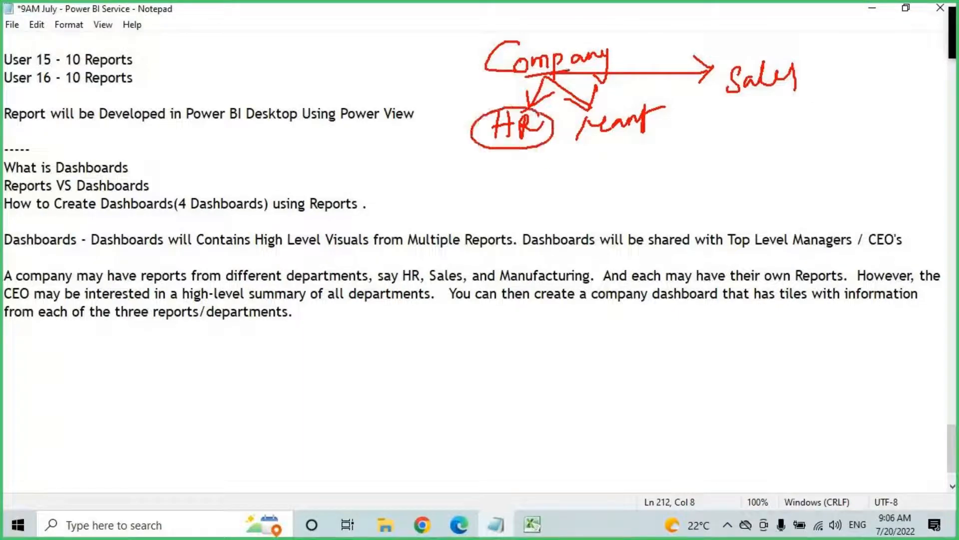
mouse_move(615, 106)
left_mouse_down()
mouse_move(650, 133)
mouse_move(602, 101)
left_mouse_up()
mouse_move(774, 44)
left_mouse_down()
mouse_move(752, 106)
mouse_move(809, 56)
mouse_move(798, 49)
left_mouse_up()
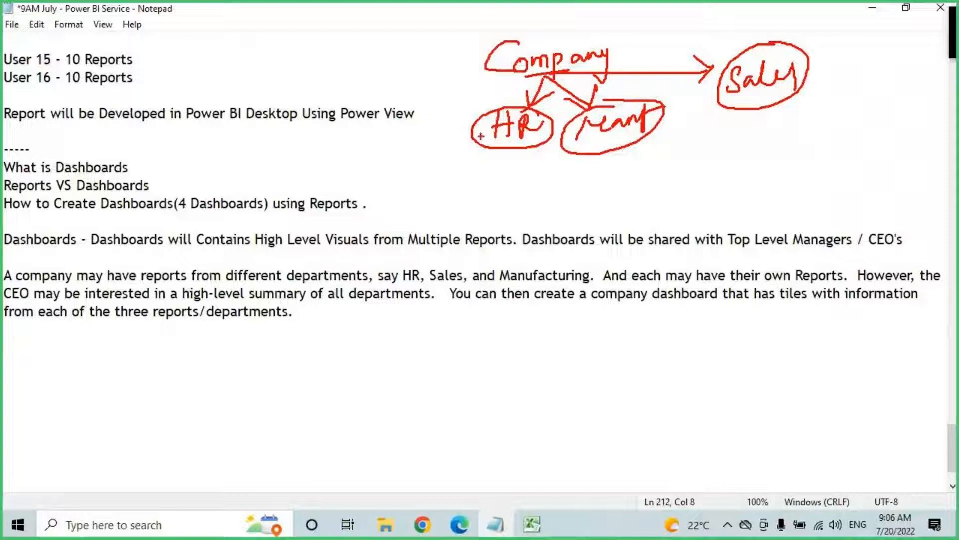
left_click_drag(479, 132, 453, 162)
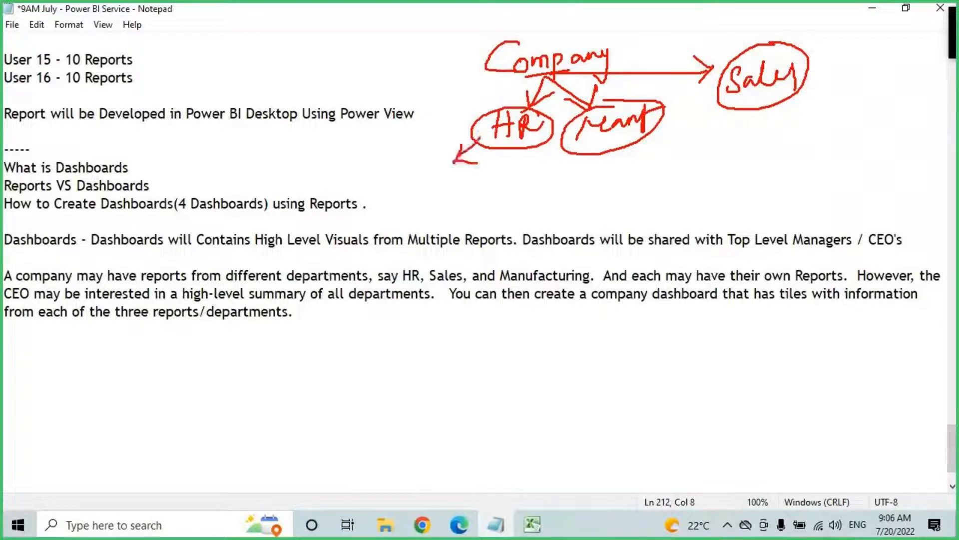
Step: Clear the sketch and open Dashboards.png from the Dashboards folder
key("Escape")
left_click(385, 525)
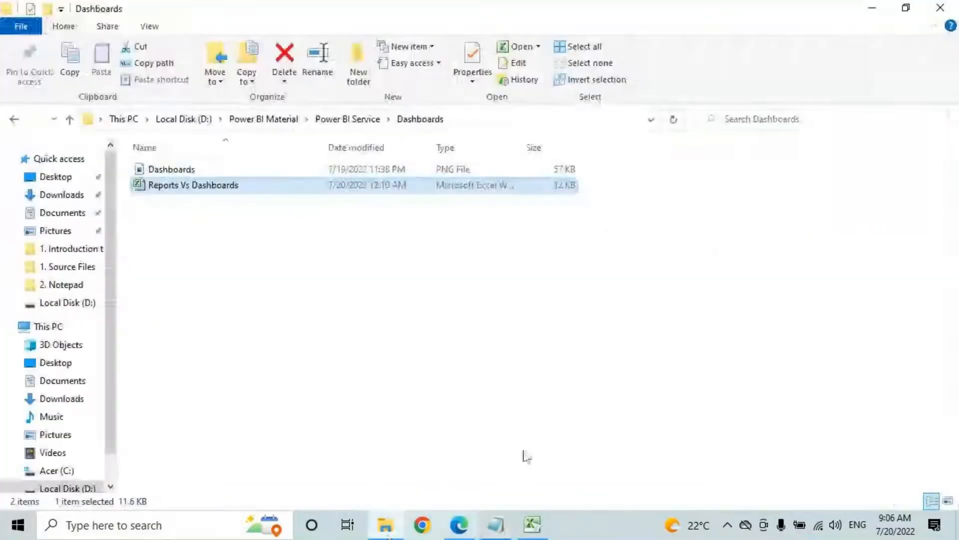
double_click(185, 171)
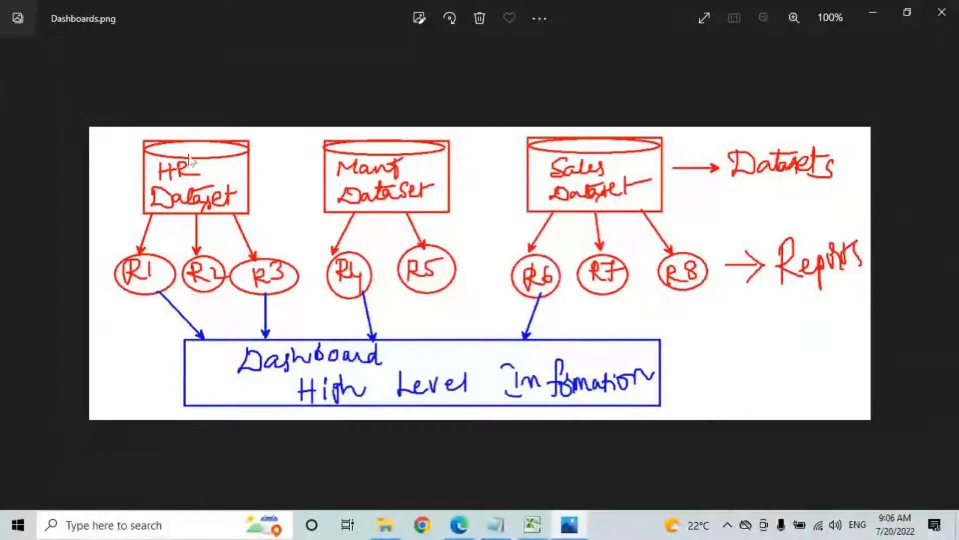
Step: Circle HR Dataset, box R1–R3 in blue, and arrow them to a handwritten HR manager label
mouse_move(242, 149)
left_mouse_down()
mouse_move(136, 195)
mouse_move(190, 218)
mouse_move(245, 142)
left_mouse_up()
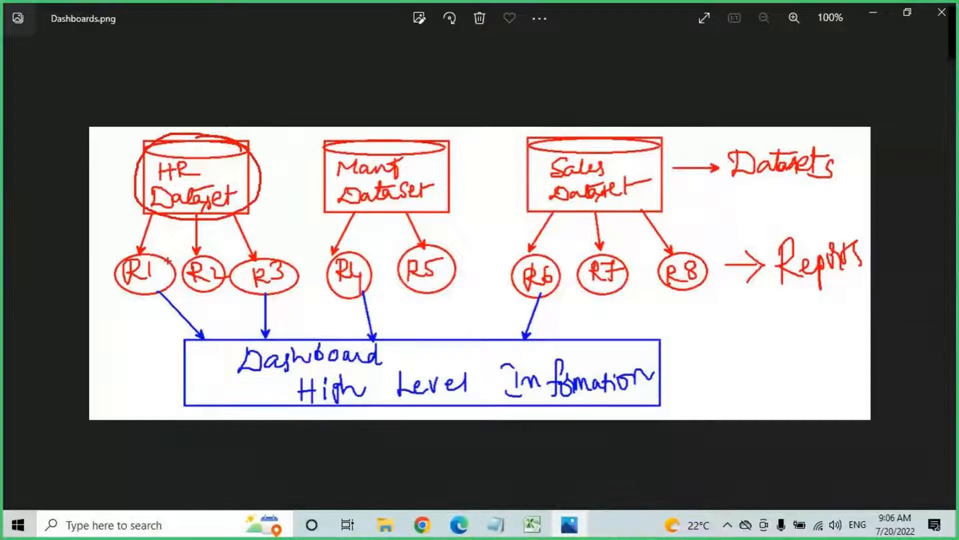
key("b")
mouse_move(104, 248)
left_mouse_down()
mouse_move(233, 305)
mouse_move(300, 303)
left_mouse_up()
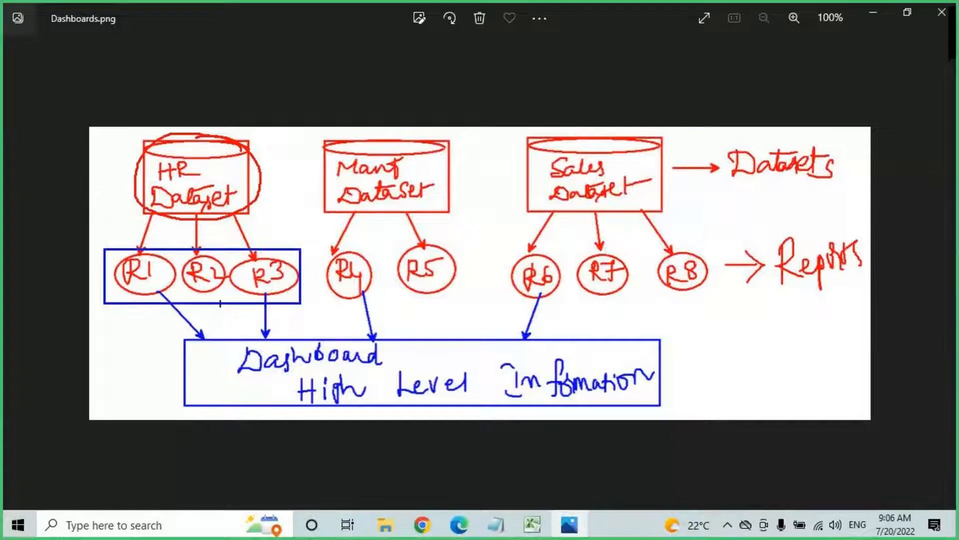
left_click_drag(129, 285, 286, 288)
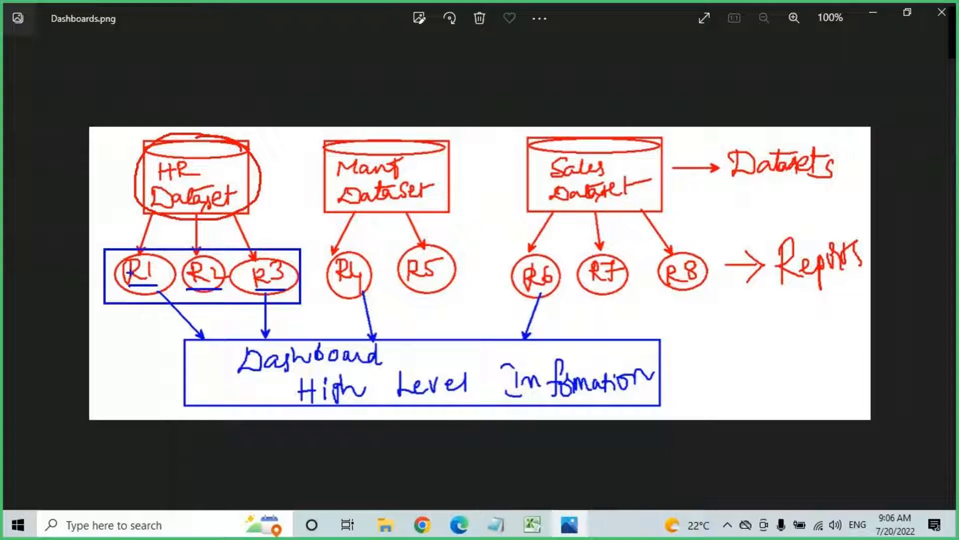
left_click_drag(108, 266, 68, 249)
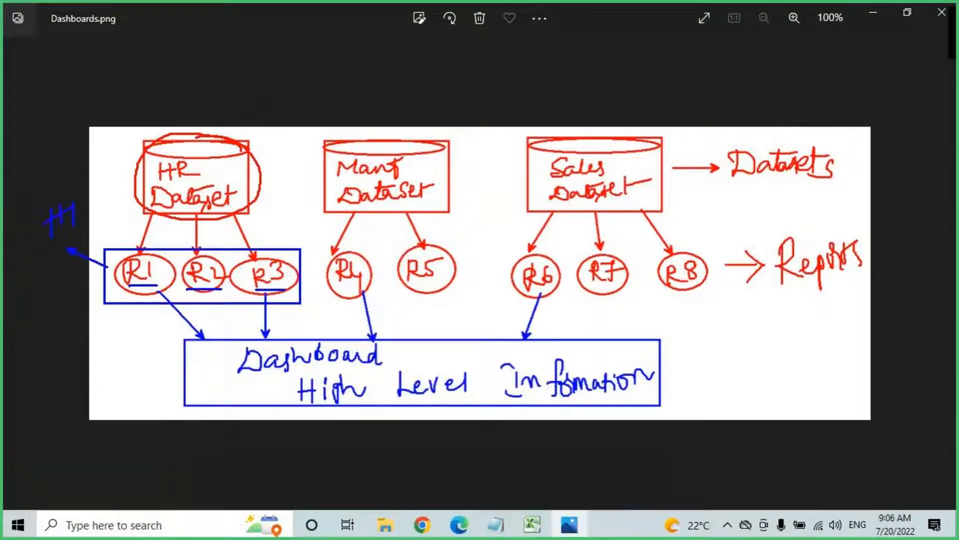
mouse_move(79, 211)
left_mouse_down()
mouse_move(81, 220)
mouse_move(93, 211)
left_mouse_up()
left_click_drag(28, 254, 98, 221)
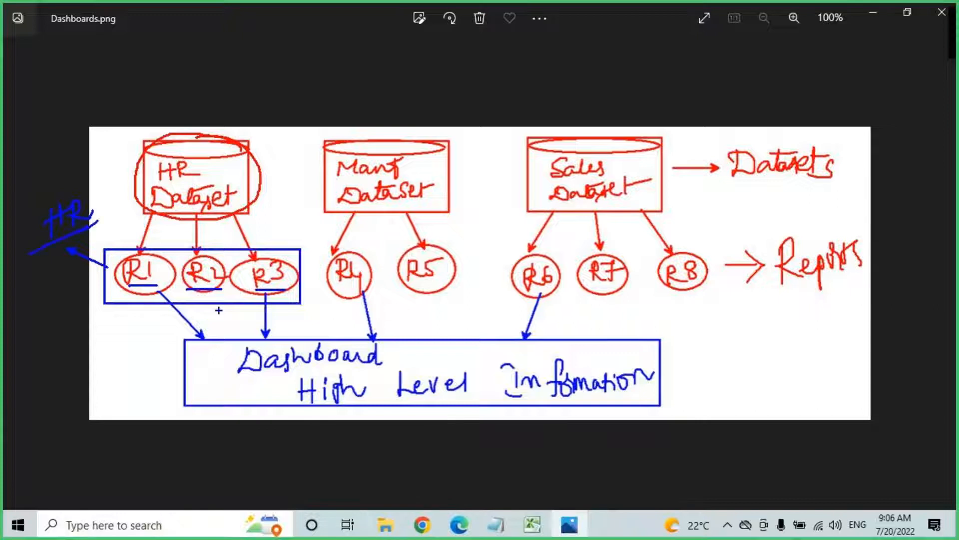
mouse_move(43, 186)
left_mouse_down()
mouse_move(65, 161)
mouse_move(100, 194)
left_mouse_up()
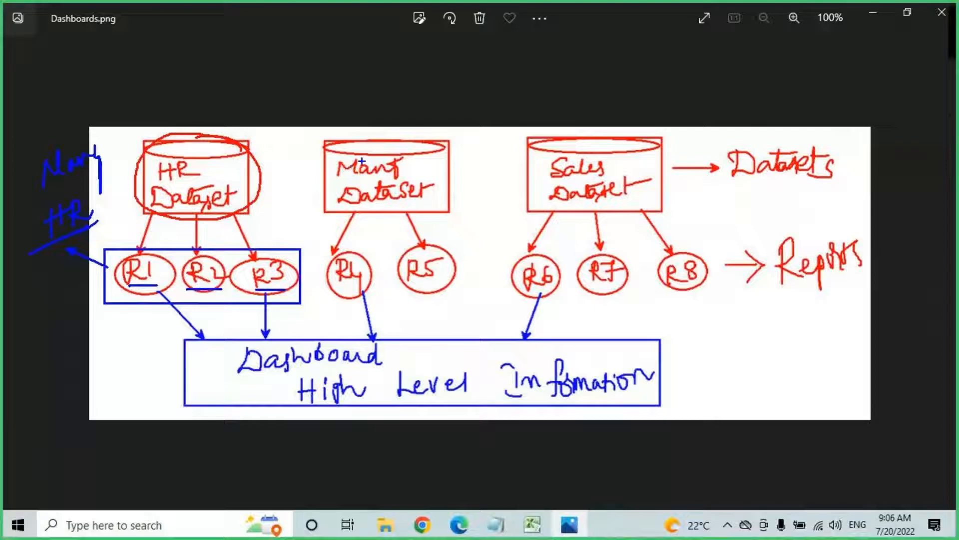
Step: Box Manf Dataset and reports R4–R5, linking them to a handwritten, underlined Manf
mouse_move(324, 134)
left_mouse_down()
mouse_move(380, 214)
mouse_move(457, 215)
left_mouse_up()
left_click_drag(381, 112, 384, 148)
left_click_drag(404, 128, 381, 149)
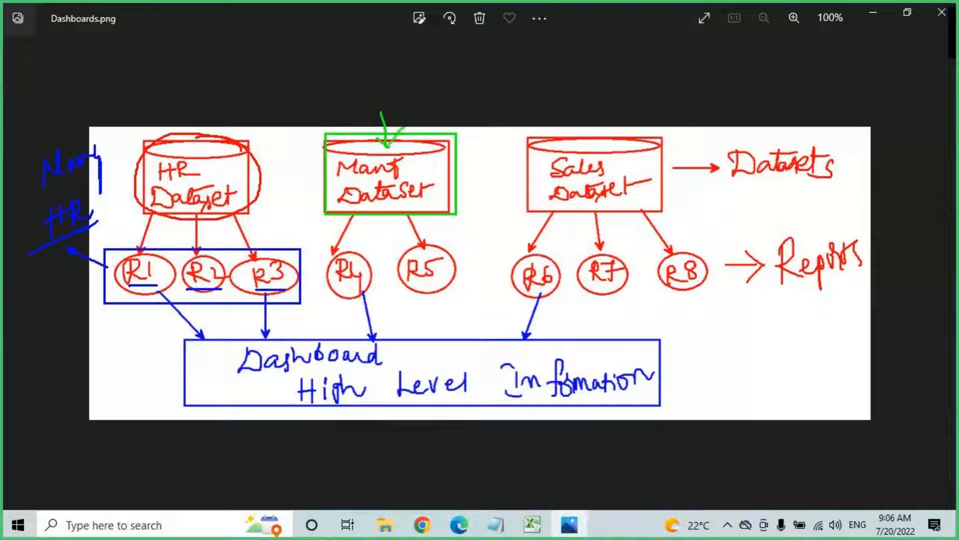
left_click_drag(324, 250, 461, 299)
mouse_move(326, 253)
left_mouse_down()
mouse_move(289, 122)
mouse_move(307, 138)
left_mouse_up()
left_click_drag(338, 289, 457, 279)
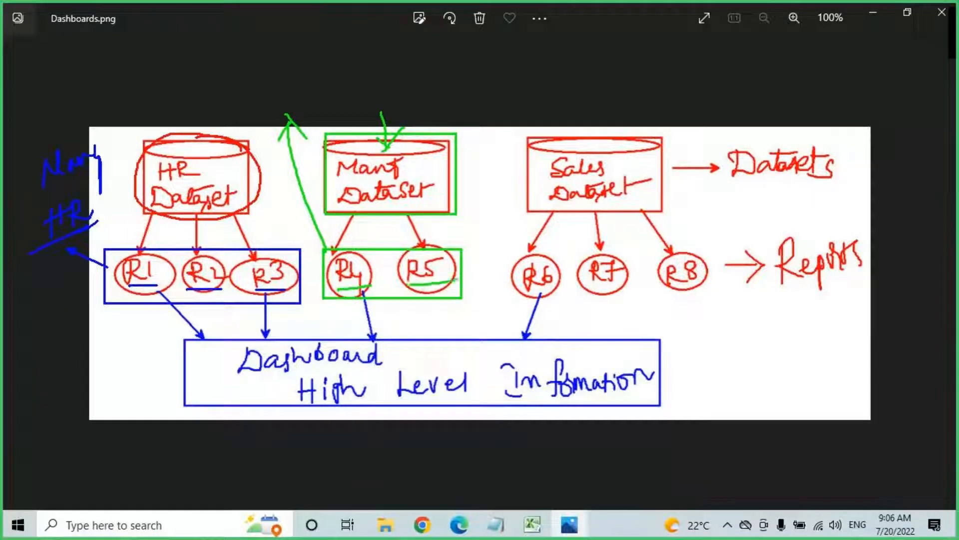
left_click_drag(362, 177, 410, 176)
left_click_drag(373, 201, 422, 198)
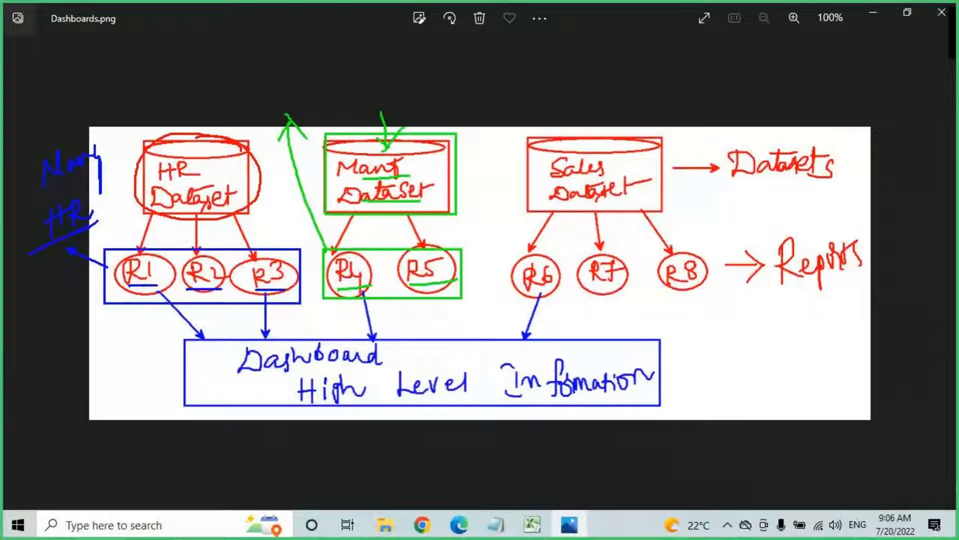
mouse_move(274, 59)
left_mouse_down()
mouse_move(274, 80)
mouse_move(287, 66)
mouse_move(287, 80)
left_mouse_up()
mouse_move(294, 70)
left_mouse_down()
mouse_move(310, 75)
mouse_move(332, 55)
mouse_move(365, 47)
left_mouse_up()
left_click_drag(280, 90, 382, 62)
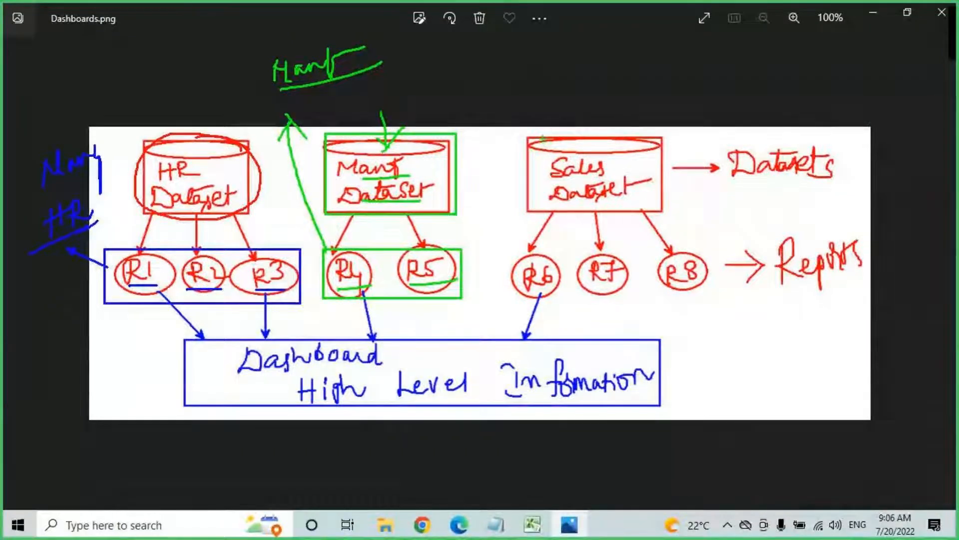
Step: Box the Sales Dataset and reports R6–R8, tracing arrows to a handwritten Sales manager label
left_click_drag(528, 134, 664, 211)
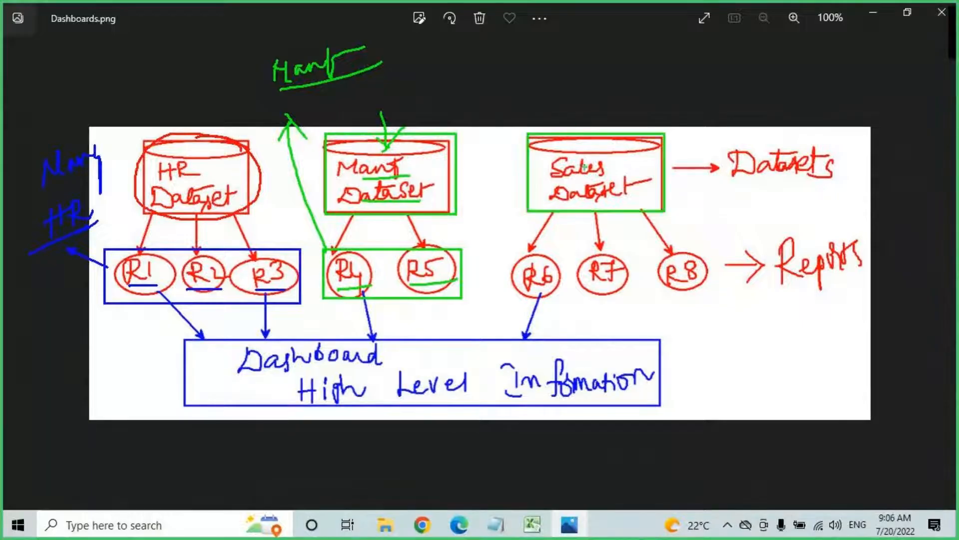
left_click_drag(563, 203, 529, 248)
left_click_drag(593, 202, 602, 252)
left_click_drag(643, 210, 674, 256)
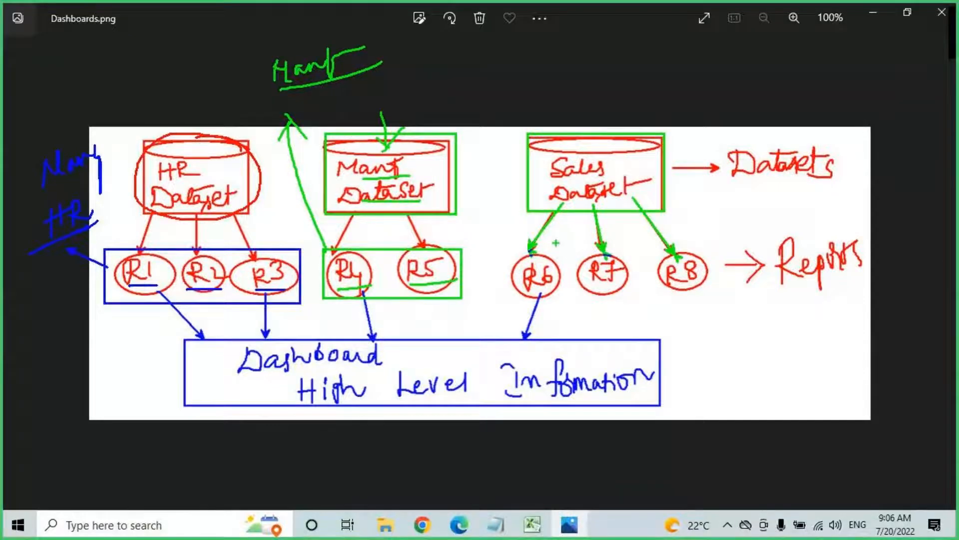
mouse_move(503, 252)
left_mouse_down()
mouse_move(715, 306)
mouse_move(738, 348)
mouse_move(685, 385)
left_mouse_up()
left_click_drag(776, 321, 754, 359)
left_click_drag(783, 344, 843, 358)
mouse_move(784, 388)
left_mouse_down()
mouse_move(787, 365)
mouse_move(805, 386)
mouse_move(864, 364)
left_mouse_up()
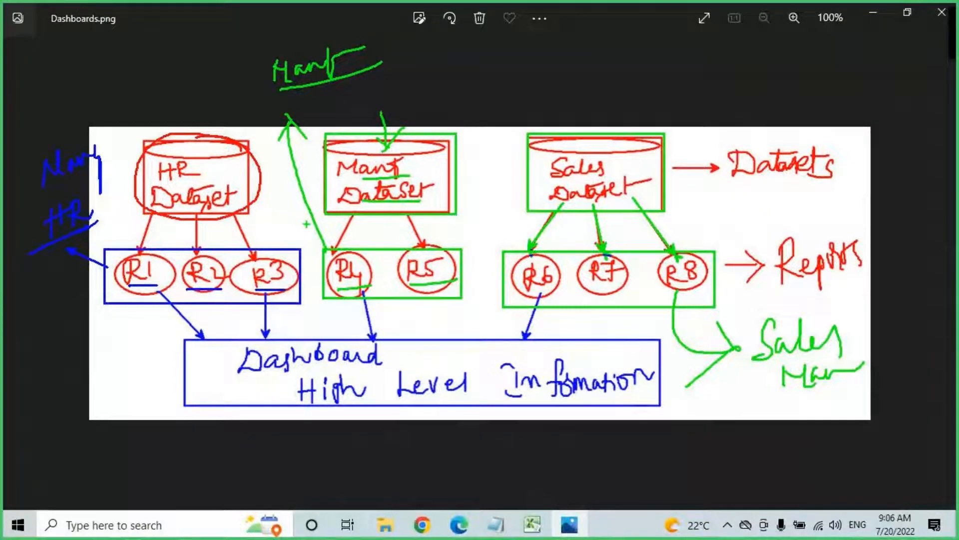
Step: Draw arrows into the HR, Manf and Sales datasets and underline HR and Sales
mouse_move(159, 109)
left_mouse_down()
mouse_move(173, 156)
mouse_move(195, 122)
left_mouse_up()
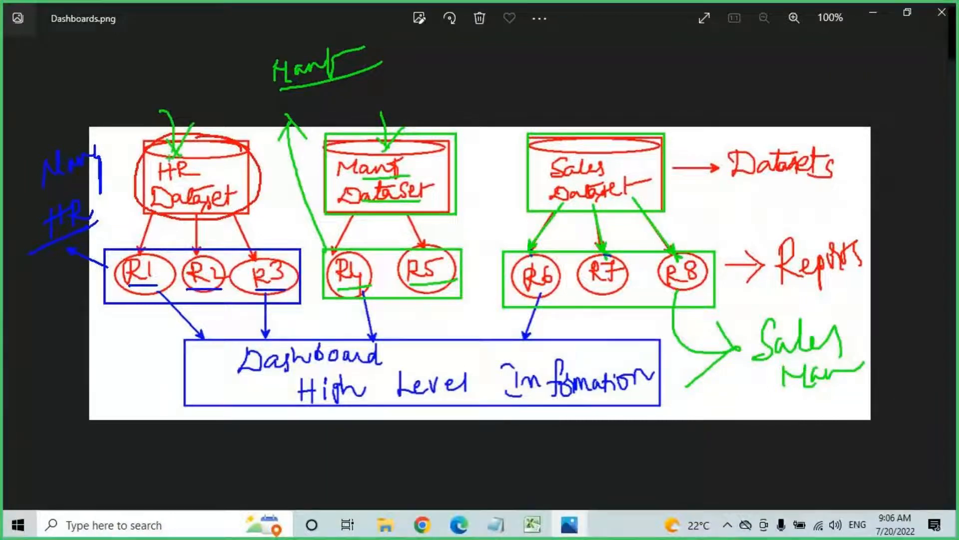
left_click_drag(491, 107, 422, 157)
left_click_drag(419, 137, 432, 146)
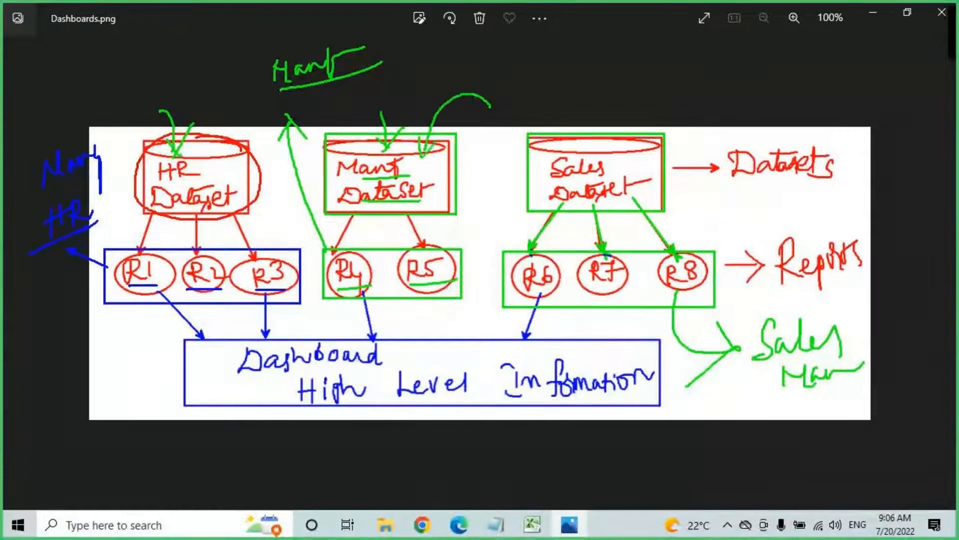
mouse_move(571, 111)
left_mouse_down()
mouse_move(597, 126)
mouse_move(605, 151)
mouse_move(595, 159)
left_mouse_up()
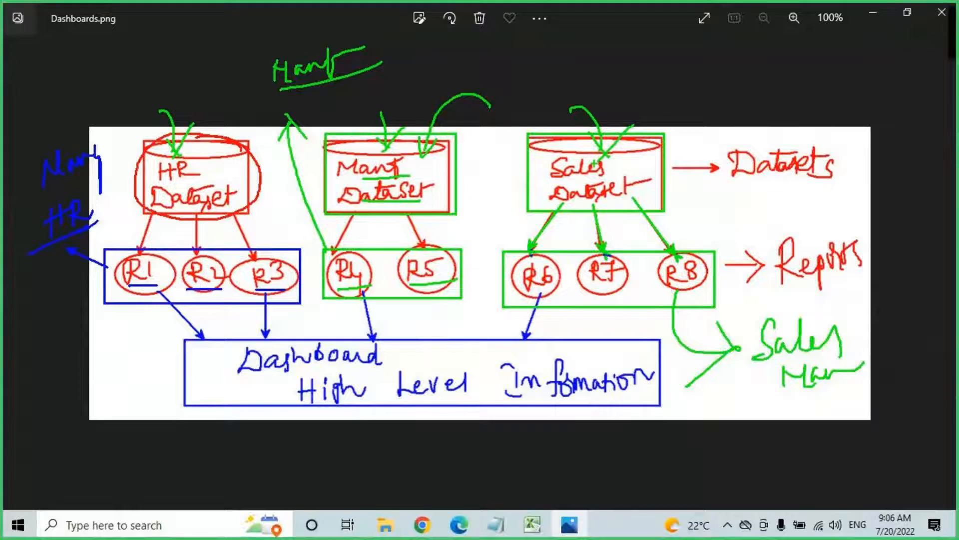
left_click_drag(161, 179, 210, 172)
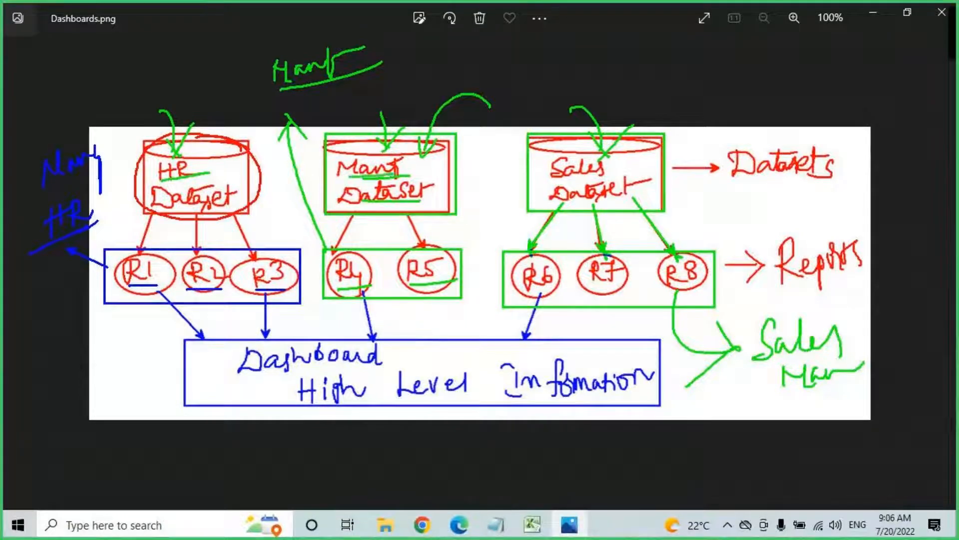
left_click_drag(551, 187, 635, 174)
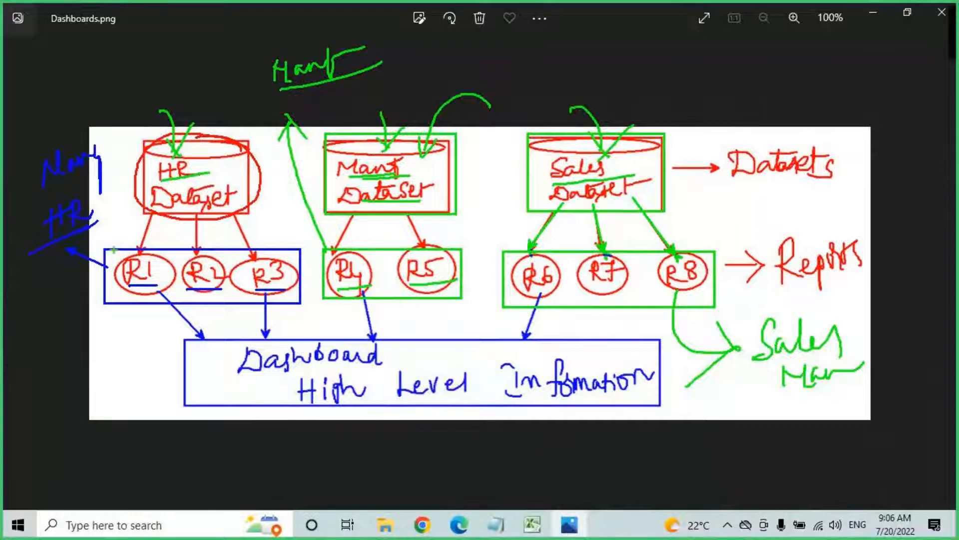
Step: Box report groups R1–R3, R4–R5 and R6–R8 in green
mouse_move(106, 247)
left_mouse_down()
mouse_move(144, 279)
mouse_move(299, 298)
left_mouse_up()
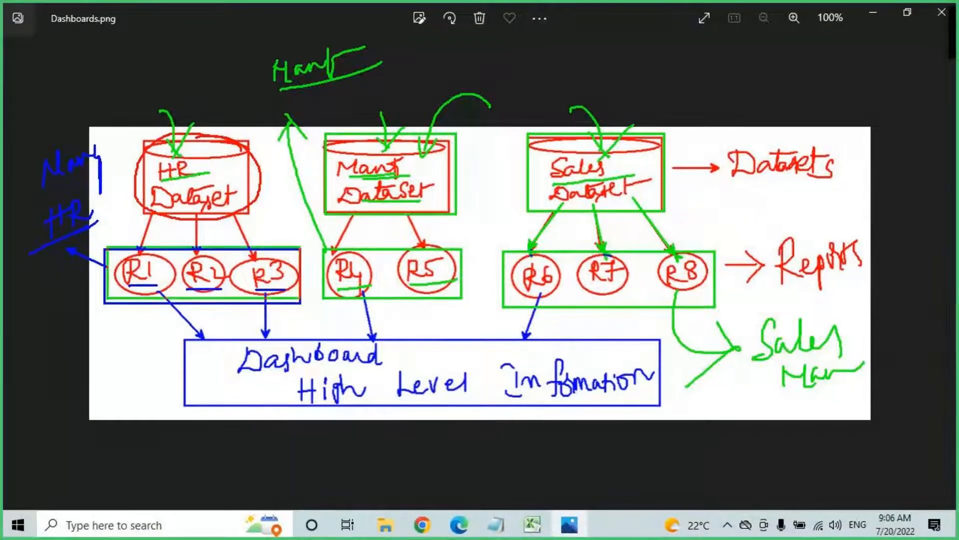
mouse_move(321, 248)
left_mouse_down()
mouse_move(352, 272)
mouse_move(460, 298)
left_mouse_up()
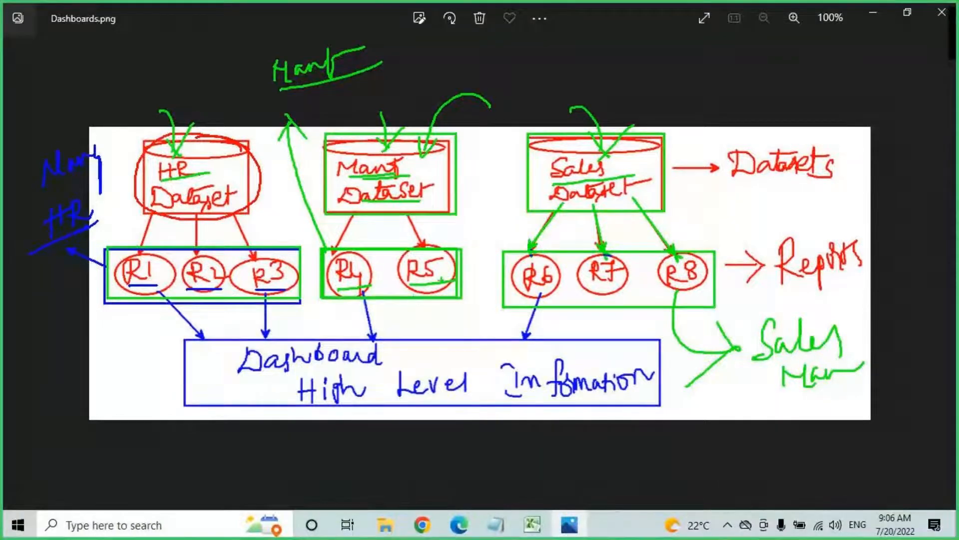
mouse_move(504, 247)
left_mouse_down()
mouse_move(551, 286)
mouse_move(715, 307)
left_mouse_up()
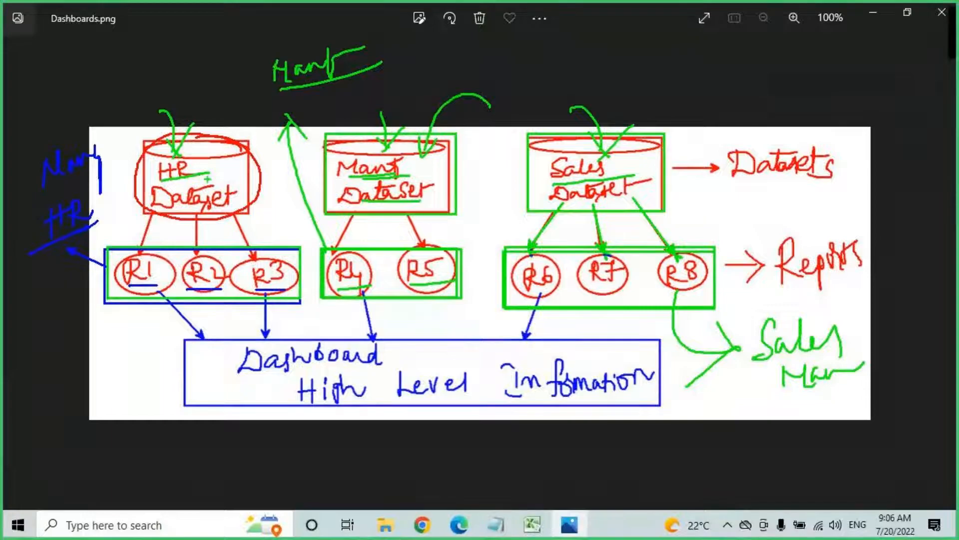
Step: Draw a green line under the HR label in the HR Dataset cylinder
left_click_drag(161, 182, 203, 178)
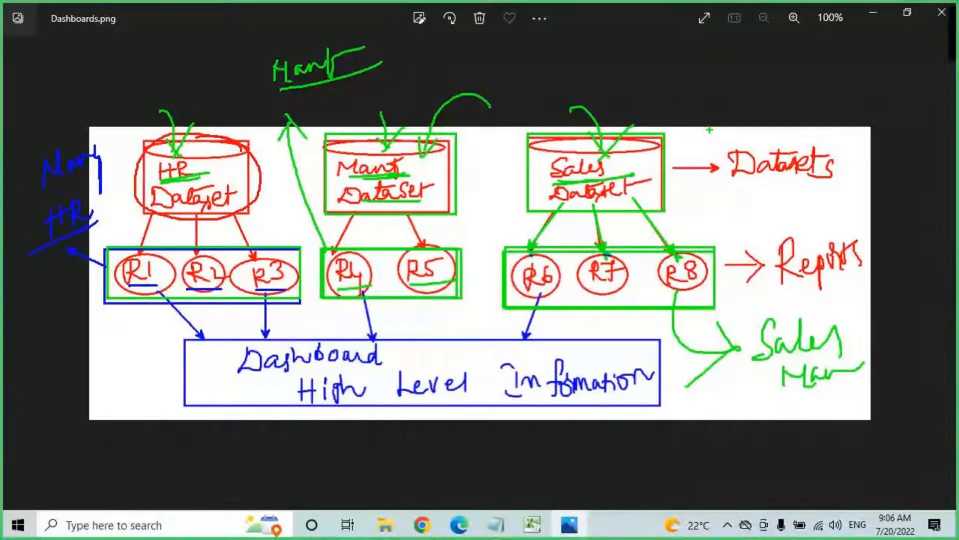
Step: Frame the Dashboard box, underline High Level and R1–R3, outline the HR reports, circle HR
mouse_move(182, 341)
left_mouse_down()
mouse_move(327, 392)
mouse_move(457, 412)
mouse_move(610, 422)
mouse_move(659, 405)
left_mouse_up()
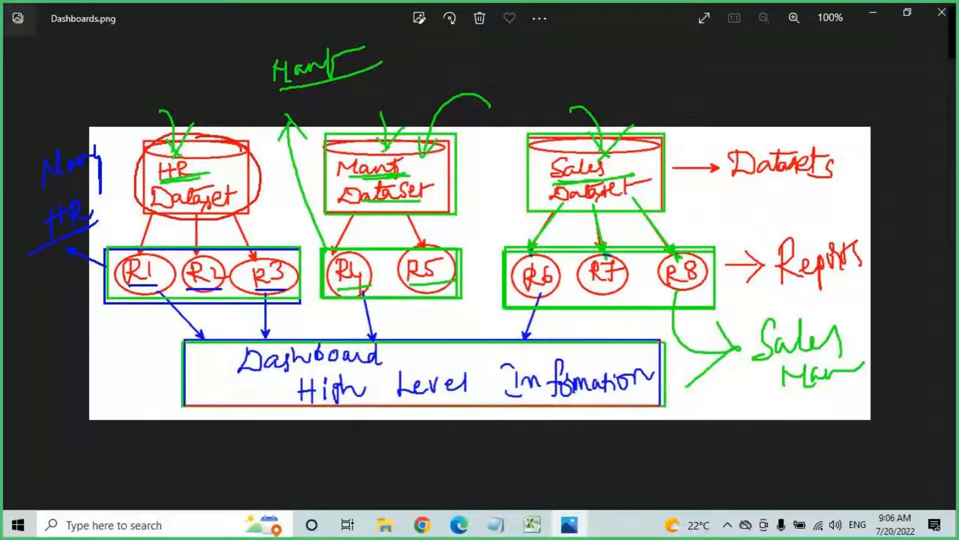
mouse_move(237, 360)
left_mouse_down()
mouse_move(333, 375)
mouse_move(392, 347)
mouse_move(239, 365)
left_mouse_up()
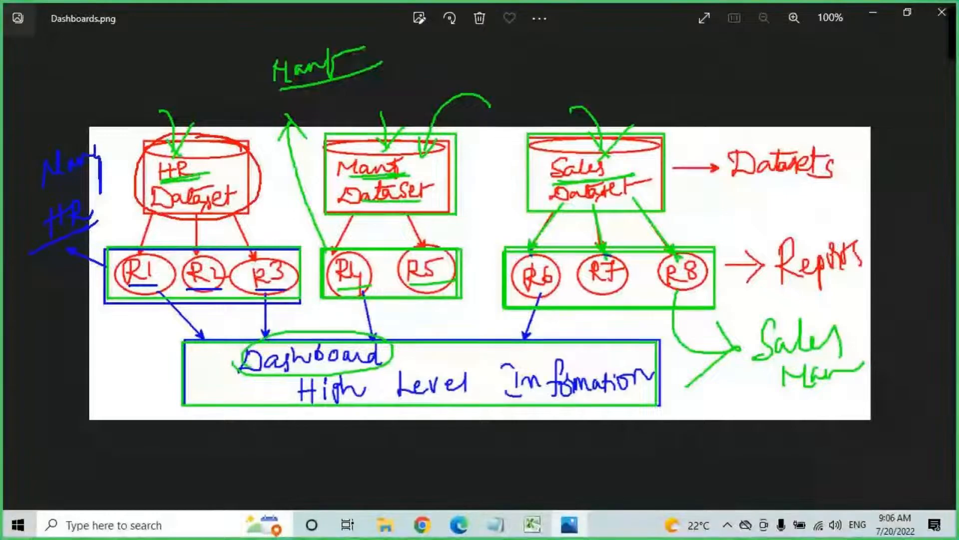
left_click_drag(320, 413, 616, 384)
left_click_drag(129, 286, 220, 289)
left_click_drag(252, 290, 296, 289)
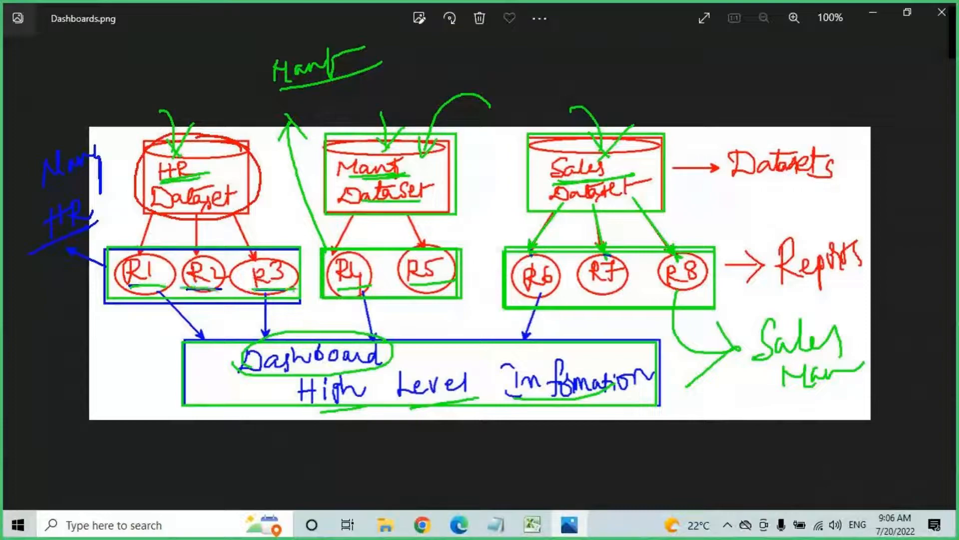
left_click_drag(105, 249, 305, 303)
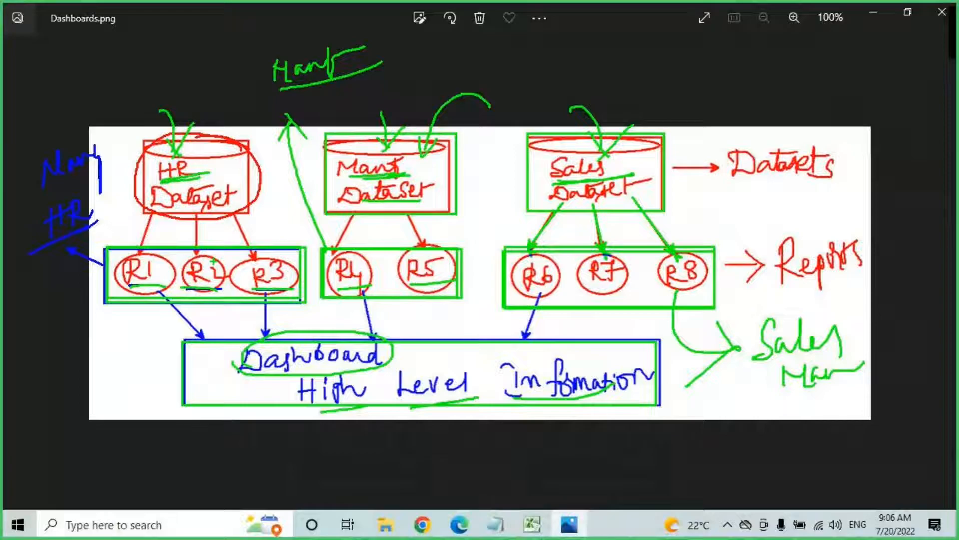
mouse_move(38, 239)
left_mouse_down()
mouse_move(102, 196)
mouse_move(40, 238)
left_mouse_up()
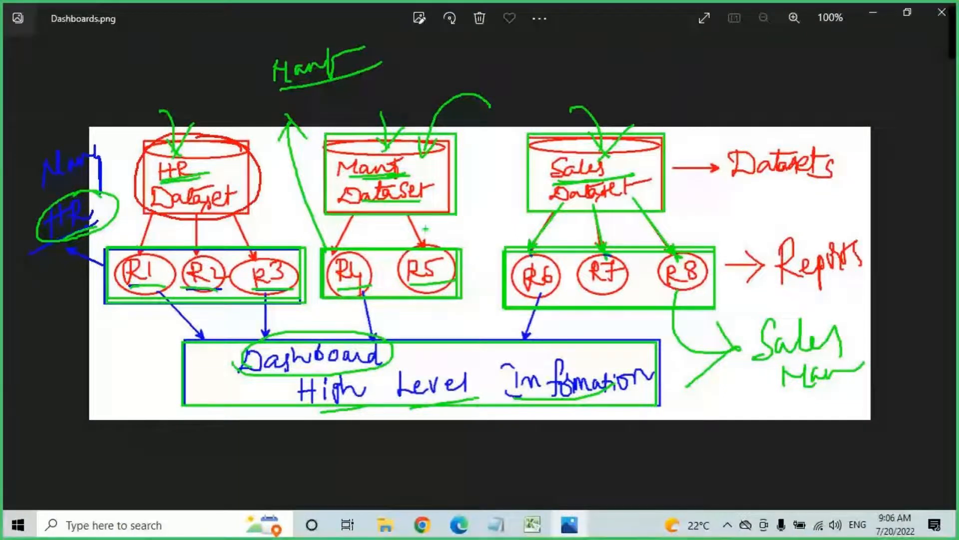
Step: Mark Mant, frame R6–R8 with an arrow to Sales, and arrow the Dashboard box to CEO
left_click_drag(296, 118, 323, 118)
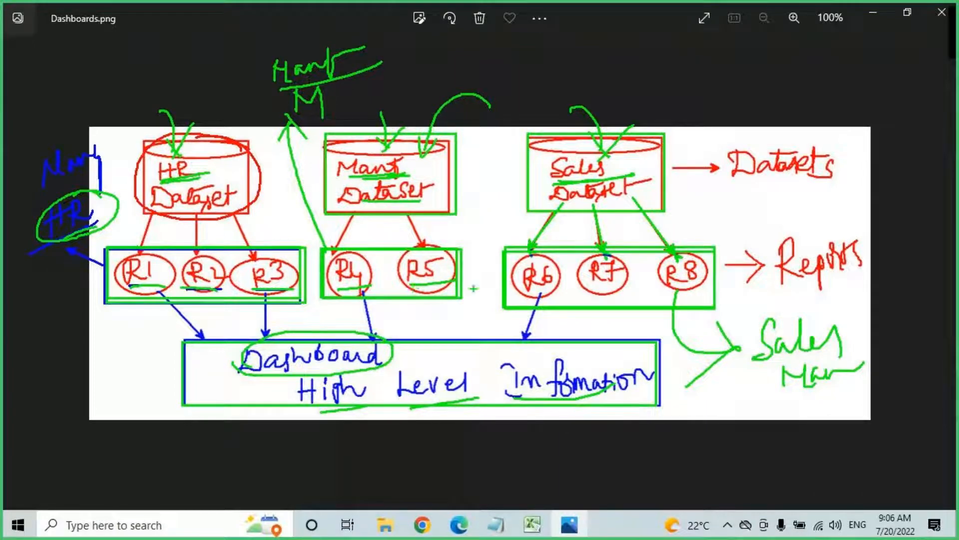
mouse_move(511, 298)
left_mouse_down()
mouse_move(629, 252)
mouse_move(684, 252)
mouse_move(511, 298)
left_mouse_up()
mouse_move(676, 302)
left_mouse_down()
mouse_move(727, 351)
mouse_move(740, 350)
left_mouse_up()
left_click_drag(721, 327, 741, 350)
left_click_drag(741, 351, 684, 384)
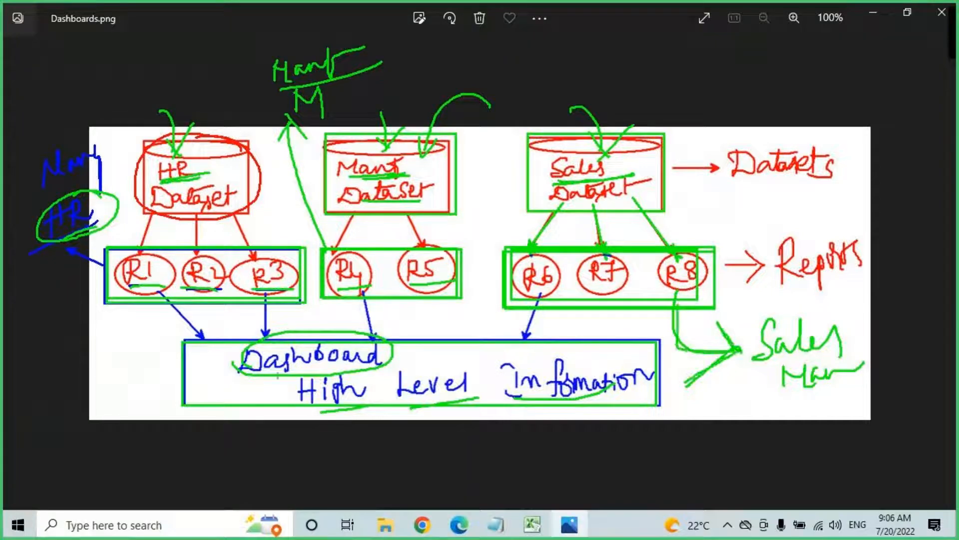
left_click_drag(264, 371, 379, 370)
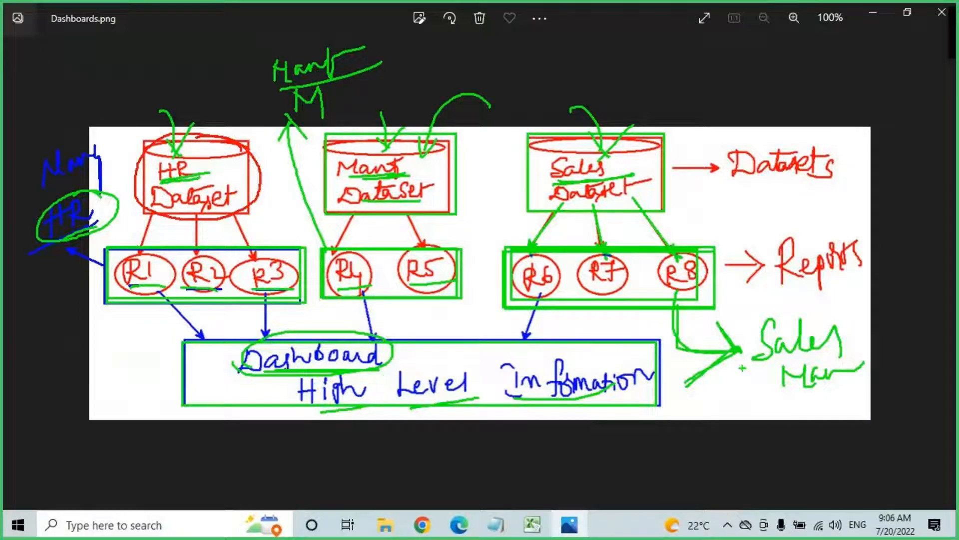
left_click_drag(661, 391, 714, 391)
left_click_drag(702, 378, 690, 414)
mouse_move(742, 383)
left_mouse_down()
mouse_move(745, 413)
mouse_move(770, 415)
mouse_move(784, 395)
left_mouse_up()
left_click_drag(727, 428, 791, 417)
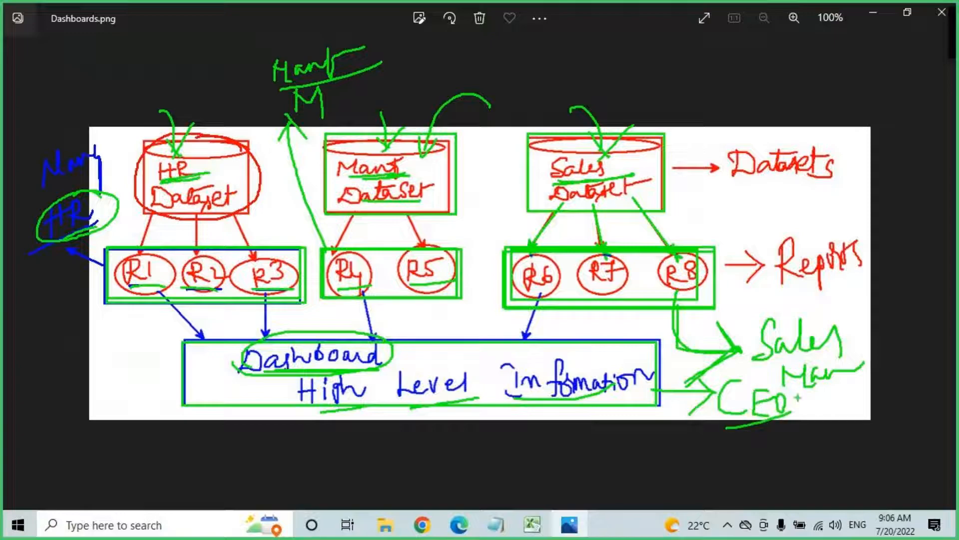
Step: Underline High Level Information and retrace the R1, R3, R4, R6 and CEO arrows
left_click_drag(312, 405, 465, 393)
left_click_drag(533, 413, 602, 388)
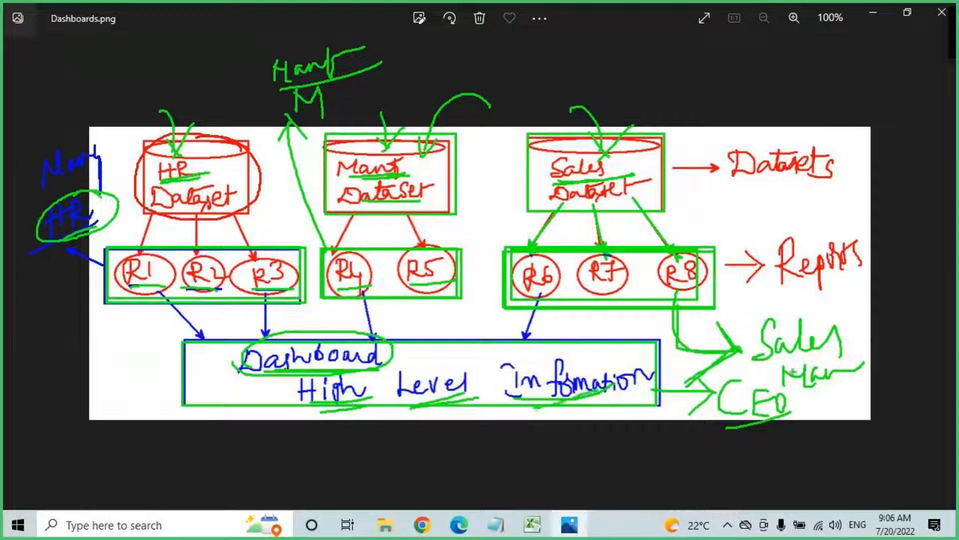
left_click_drag(155, 283, 217, 347)
left_click_drag(266, 299, 265, 337)
left_click_drag(364, 299, 376, 345)
left_click_drag(544, 301, 522, 350)
left_click_drag(563, 313, 522, 344)
left_click_drag(667, 389, 732, 389)
mouse_move(696, 375)
left_mouse_down()
mouse_move(715, 391)
mouse_move(690, 418)
left_mouse_up()
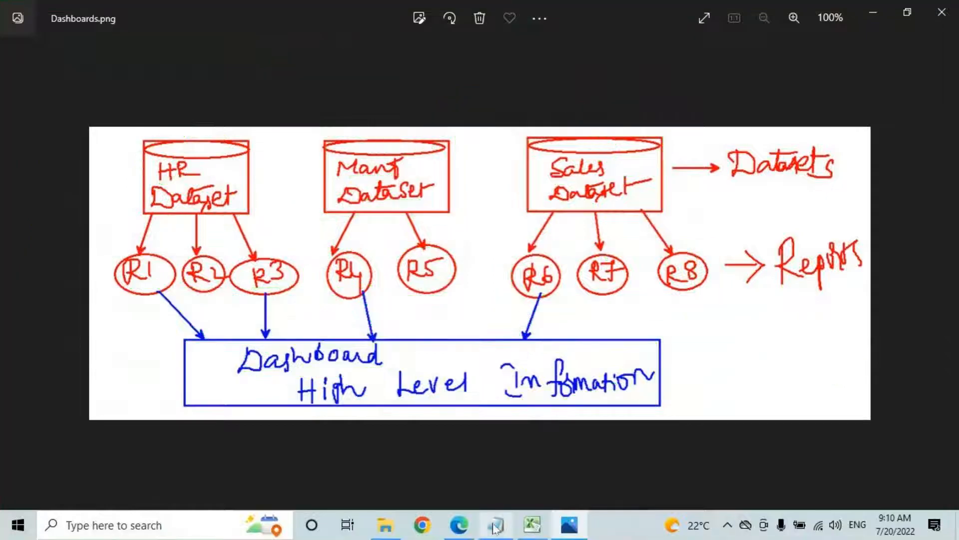
Step: In the notes, highlight the dashboards definition and who dashboards are shared with
left_click(497, 525)
left_click_drag(99, 240, 508, 242)
left_click_drag(588, 242, 793, 241)
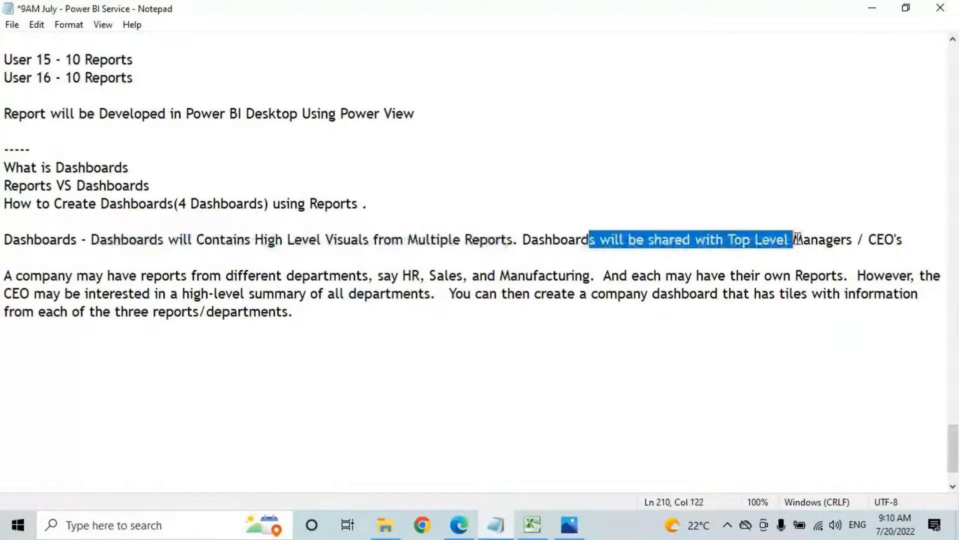
left_click(917, 245)
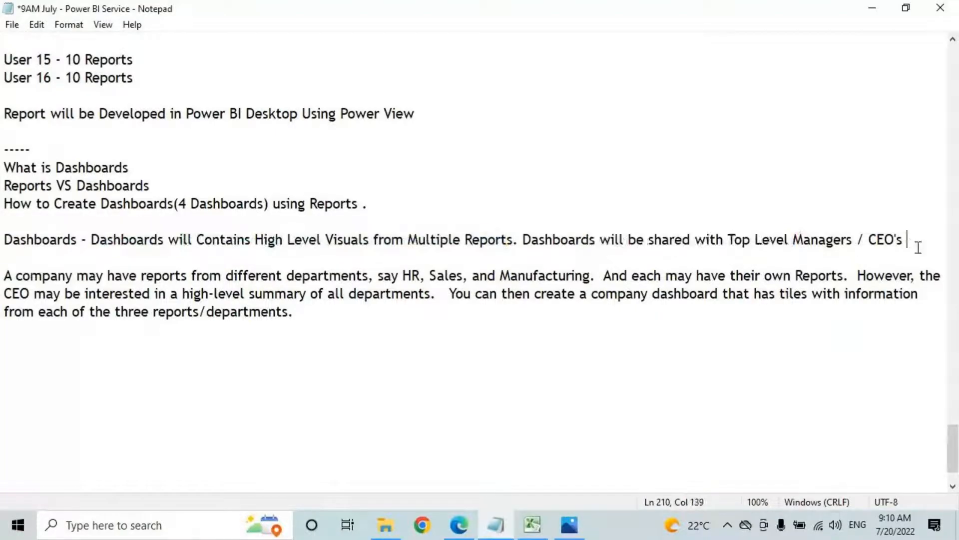
left_click(4, 280)
left_click(308, 325)
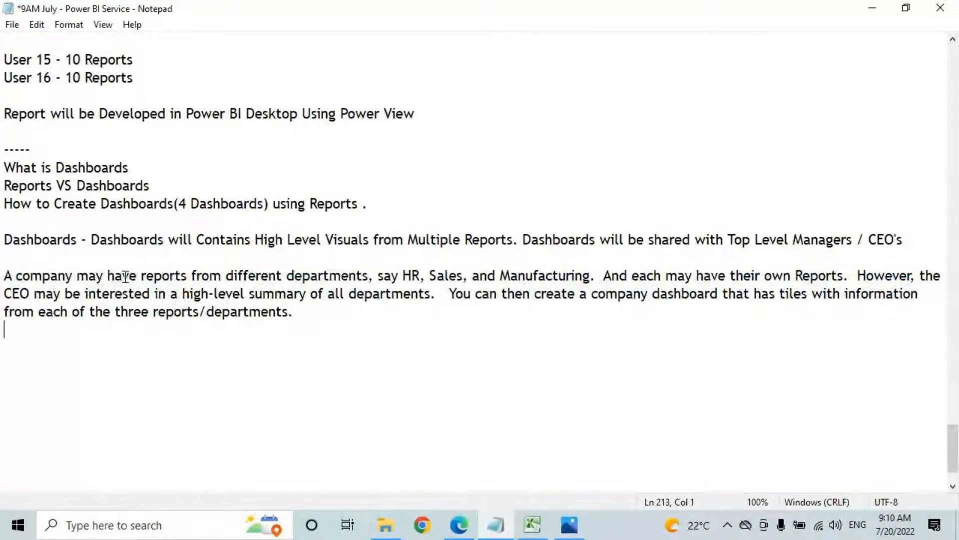
Step: Highlight the HR, Sales and Manufacturing departments and the CEO's high-level summary need
left_click_drag(181, 275, 287, 275)
left_click_drag(391, 278, 827, 275)
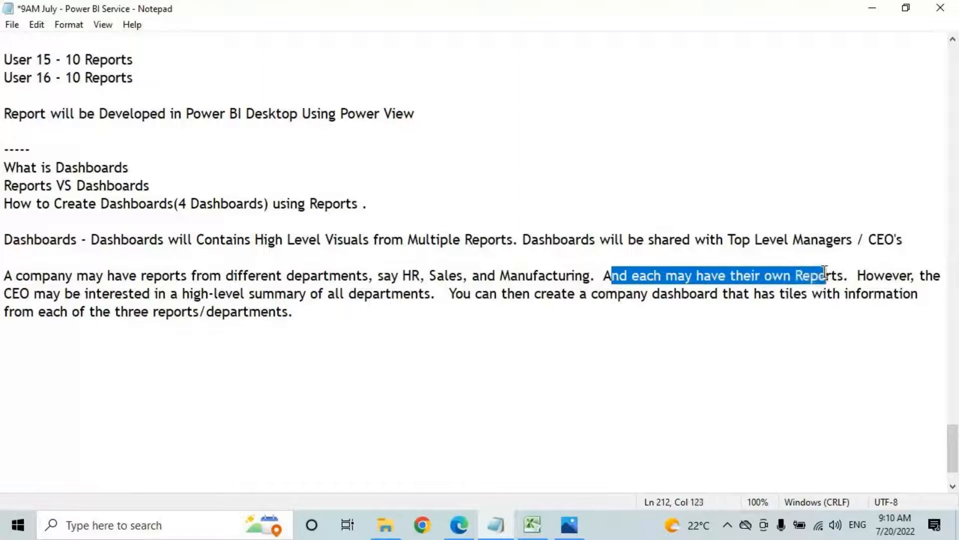
left_click_drag(398, 275, 457, 276)
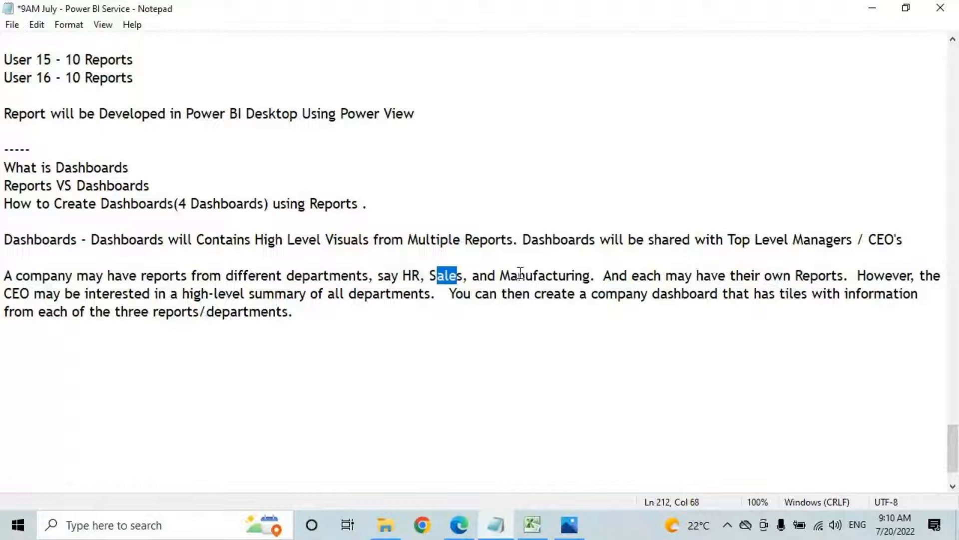
left_click_drag(518, 275, 583, 276)
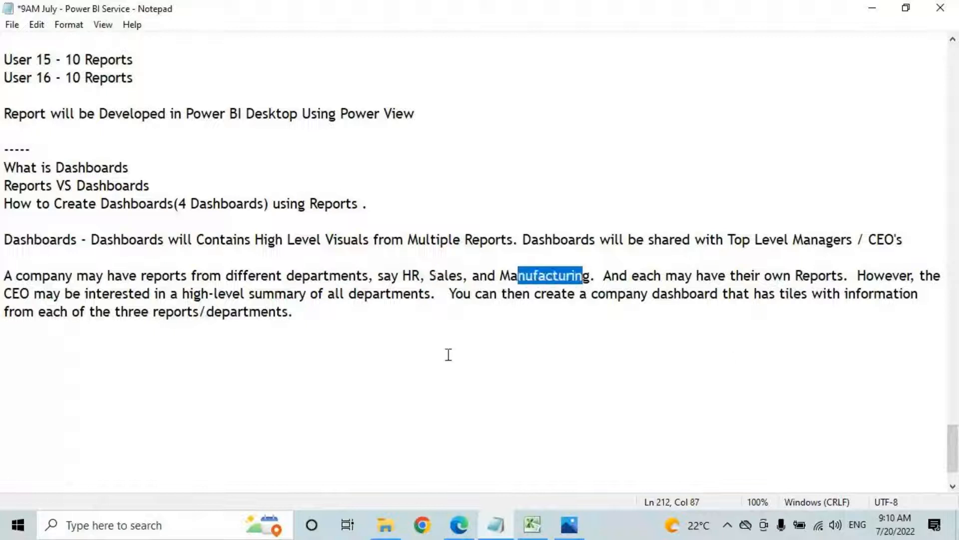
left_click_drag(20, 294, 430, 295)
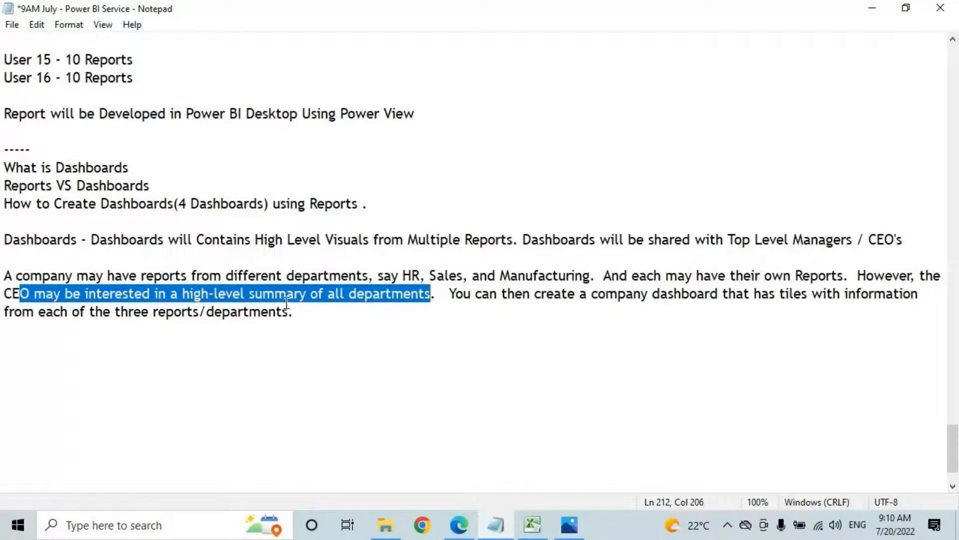
left_click(413, 275)
Step: Highlight the company dashboard, tiles with information and three reports phrases
left_click_drag(472, 275, 722, 295)
left_click_drag(580, 295, 723, 295)
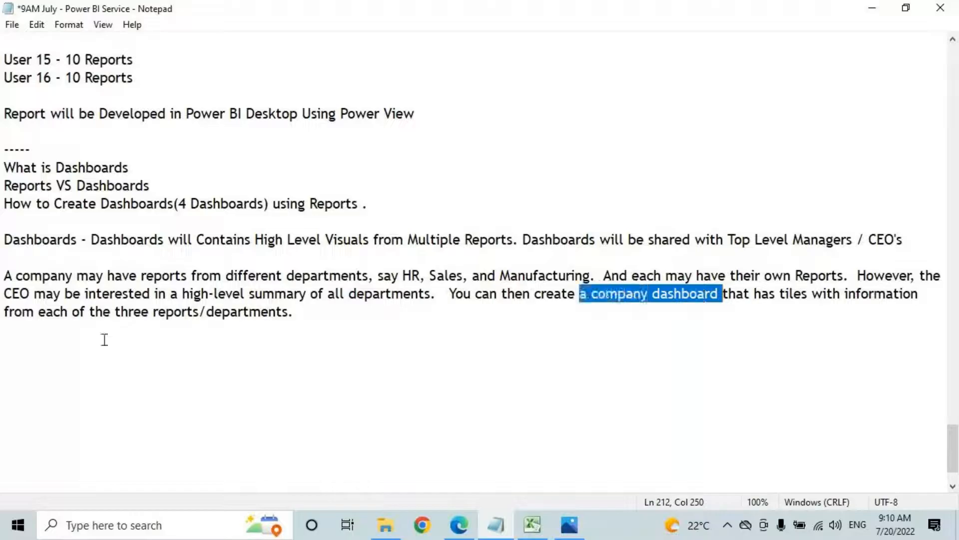
left_click_drag(793, 295, 894, 295)
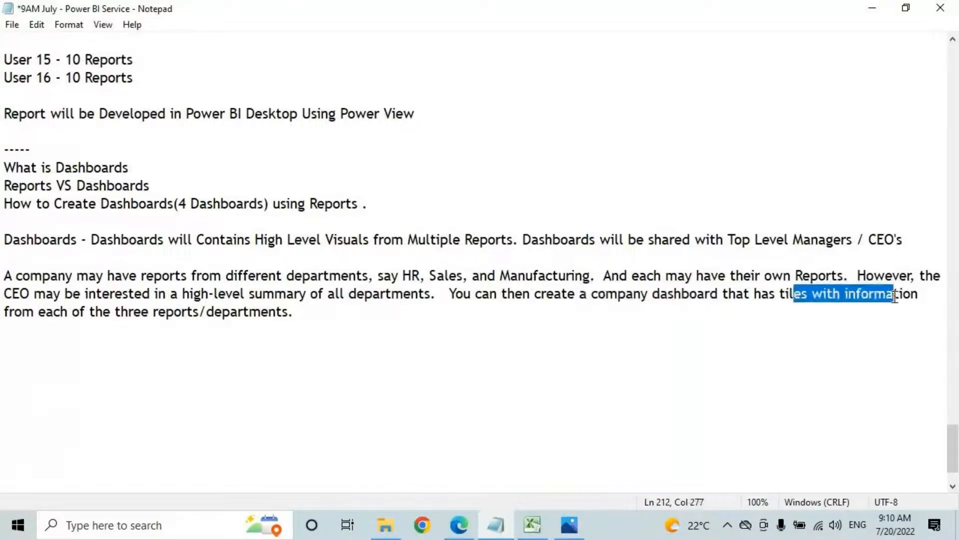
left_click_drag(40, 312, 201, 317)
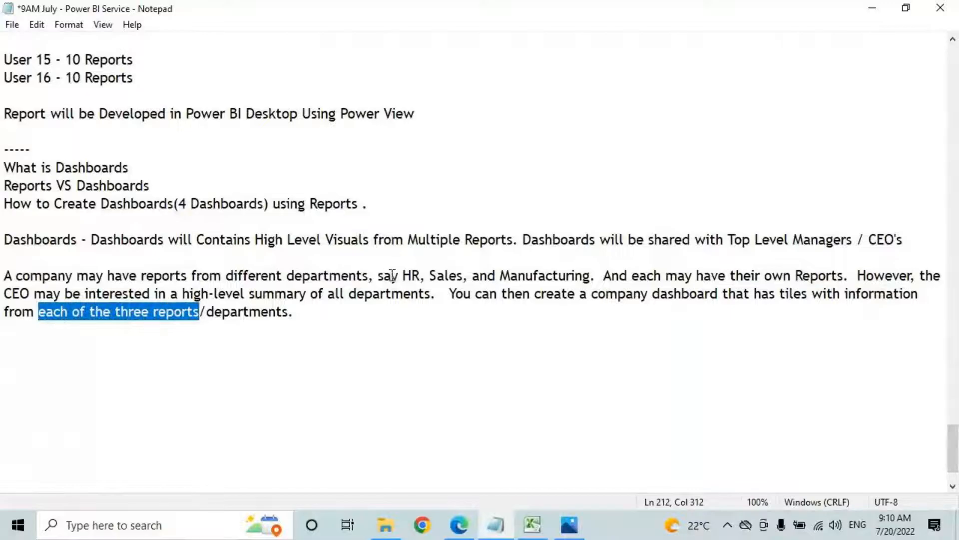
left_click_drag(402, 275, 430, 276)
left_click(431, 274)
left_click_drag(500, 276, 647, 276)
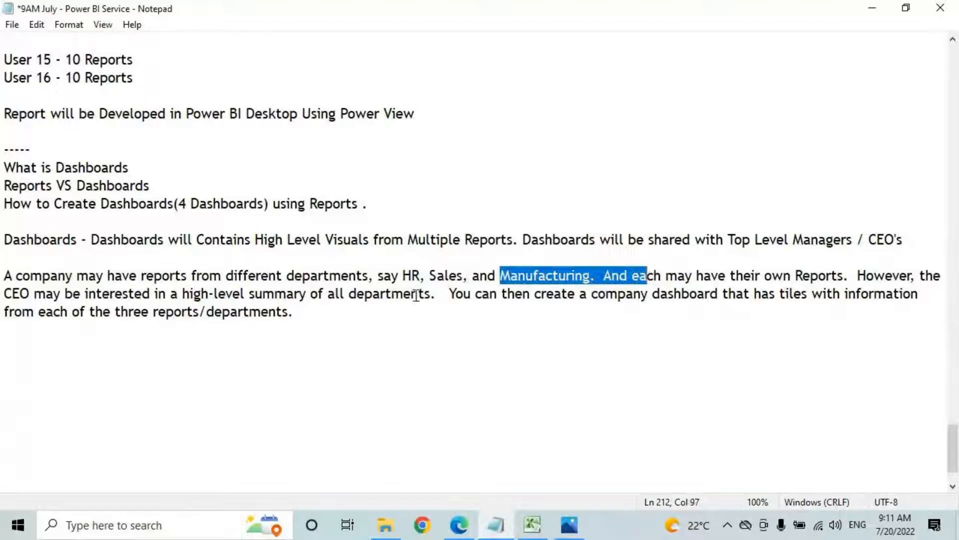
Step: Draw an arrow from the departments to the dashboard, then save the notes
key("ctrl+2")
mouse_move(379, 270)
left_mouse_down()
mouse_move(419, 299)
mouse_move(697, 301)
mouse_move(705, 314)
mouse_move(704, 302)
left_mouse_up()
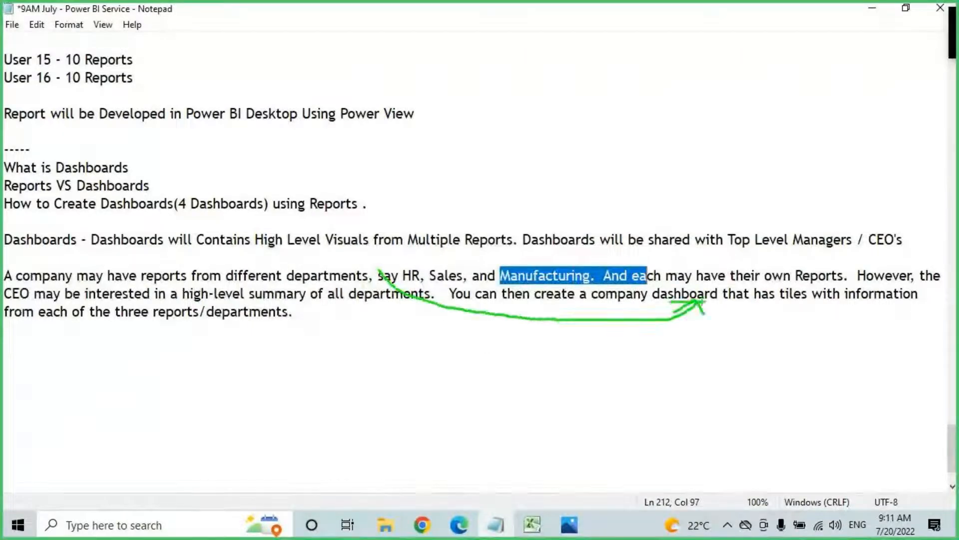
key("Escape")
left_click(331, 321)
left_click(325, 315)
key("ctrl+s")
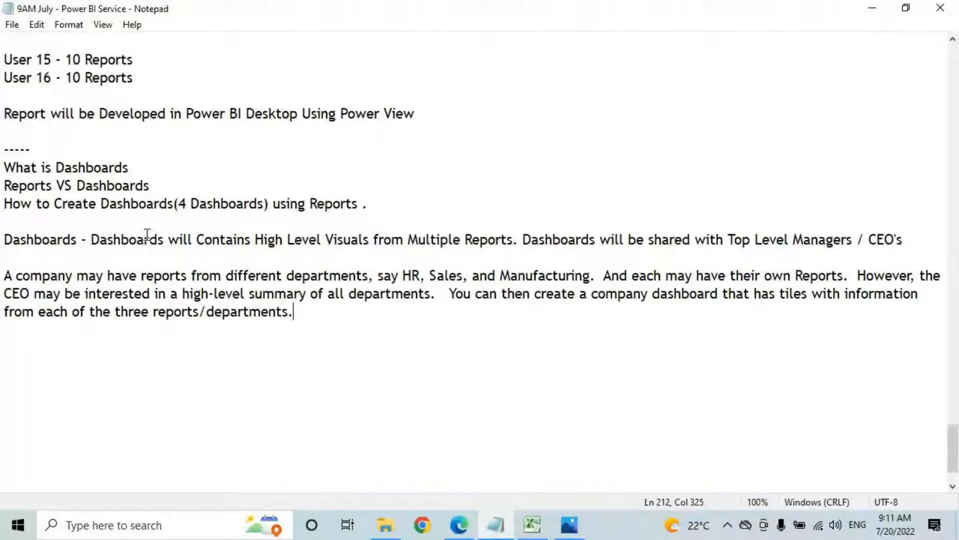
scroll(147, 235, "up", 1)
scroll(148, 232, "up", 2)
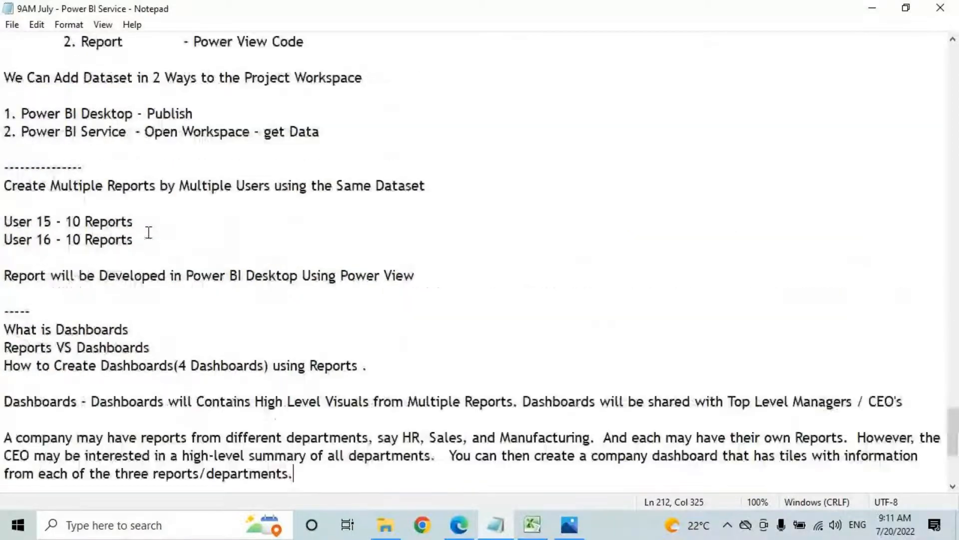
scroll(236, 253, "down", 3)
scroll(236, 253, "up", 3)
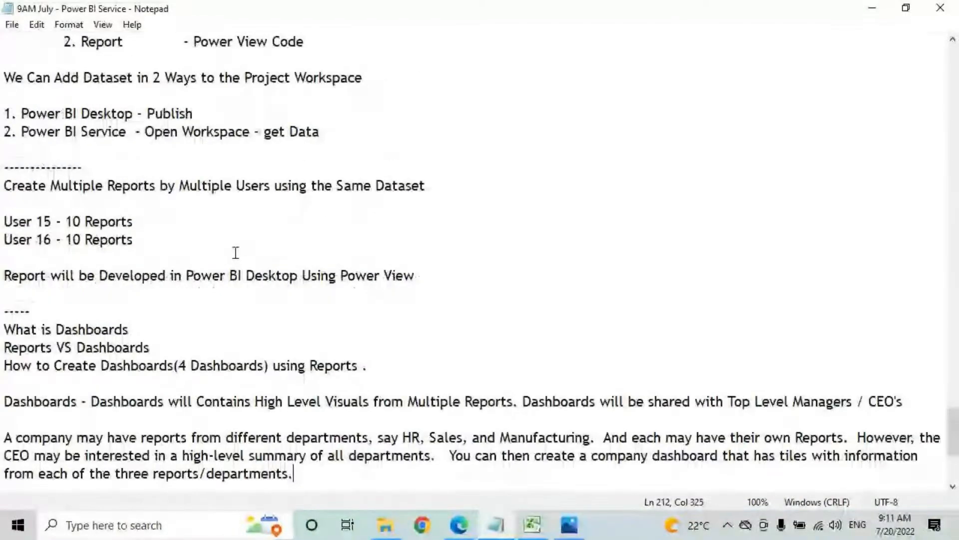
scroll(236, 253, "up", 8)
scroll(235, 253, "up", 8)
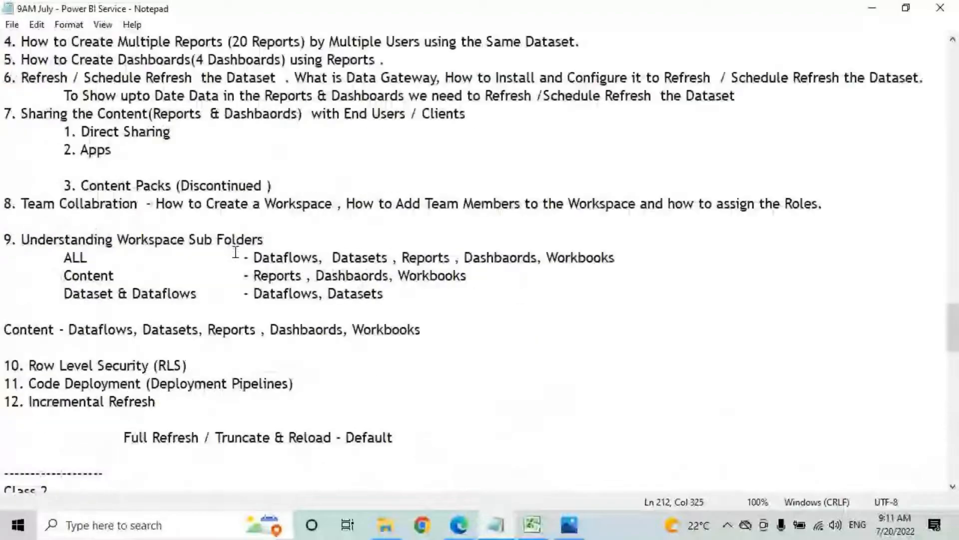
scroll(236, 253, "up", 6)
left_click_drag(181, 211, 215, 214)
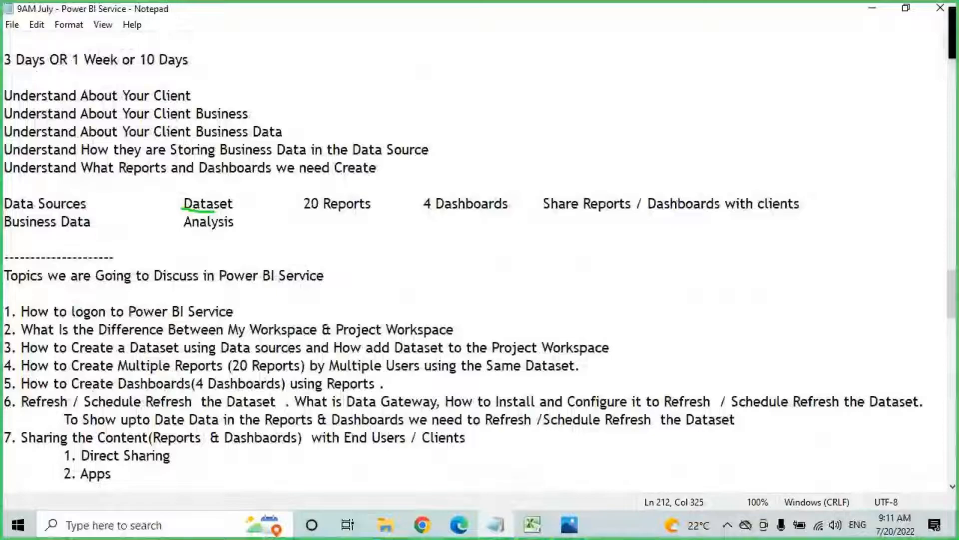
left_click_drag(215, 213, 204, 213)
left_click_drag(224, 150, 215, 188)
left_click_drag(205, 166, 215, 190)
left_click_drag(255, 161, 215, 191)
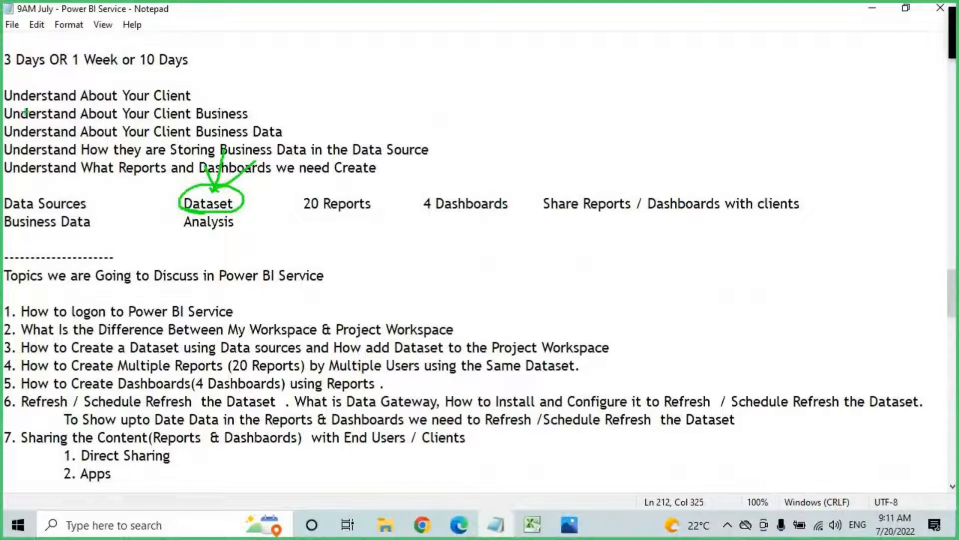
left_click_drag(16, 210, 98, 214)
left_click_drag(102, 198, 186, 198)
left_click_drag(186, 198, 158, 245)
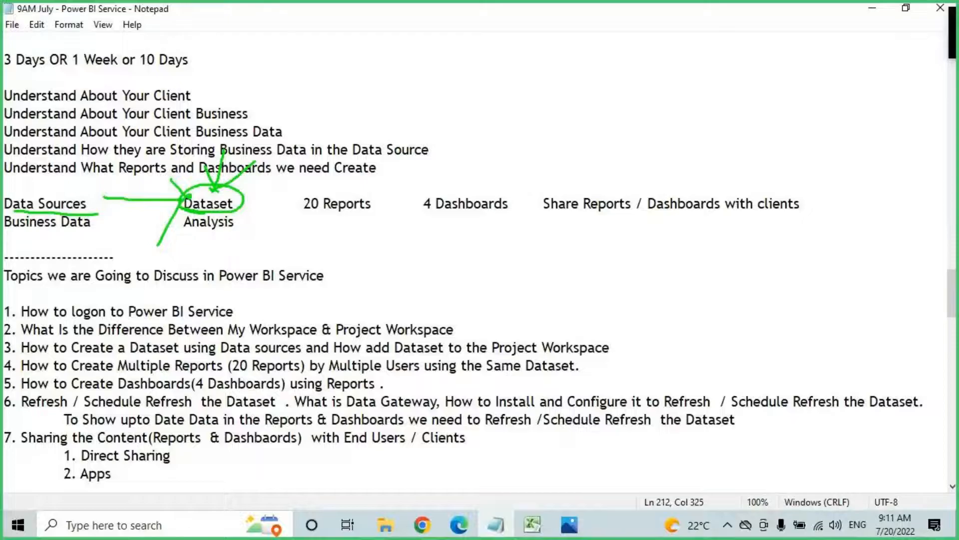
left_click_drag(320, 208, 376, 207)
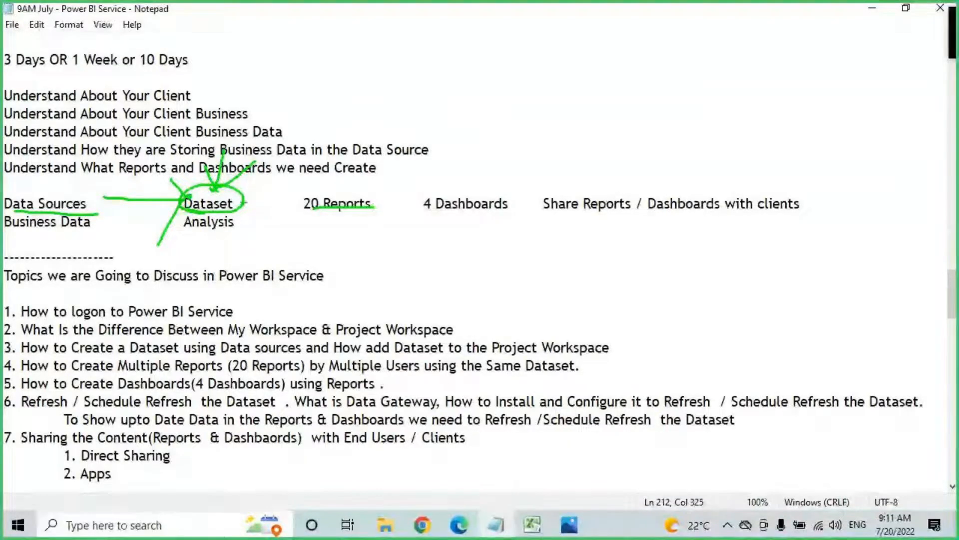
left_click_drag(244, 201, 300, 201)
left_click_drag(293, 190, 302, 202)
mouse_move(301, 202)
left_mouse_down()
mouse_move(276, 222)
mouse_move(302, 210)
mouse_move(363, 210)
left_mouse_up()
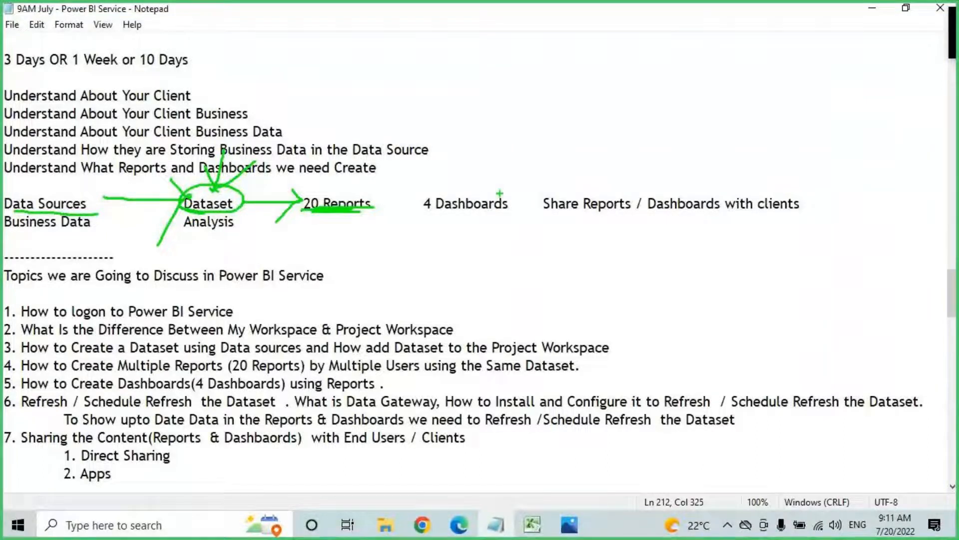
left_click_drag(499, 192, 505, 181)
left_click_drag(385, 204, 426, 204)
left_click_drag(426, 204, 410, 225)
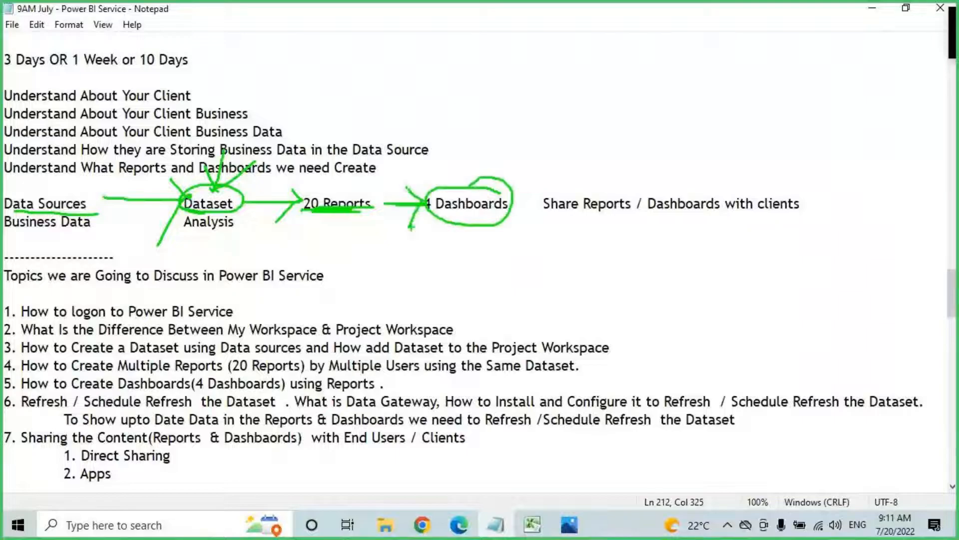
key("Escape")
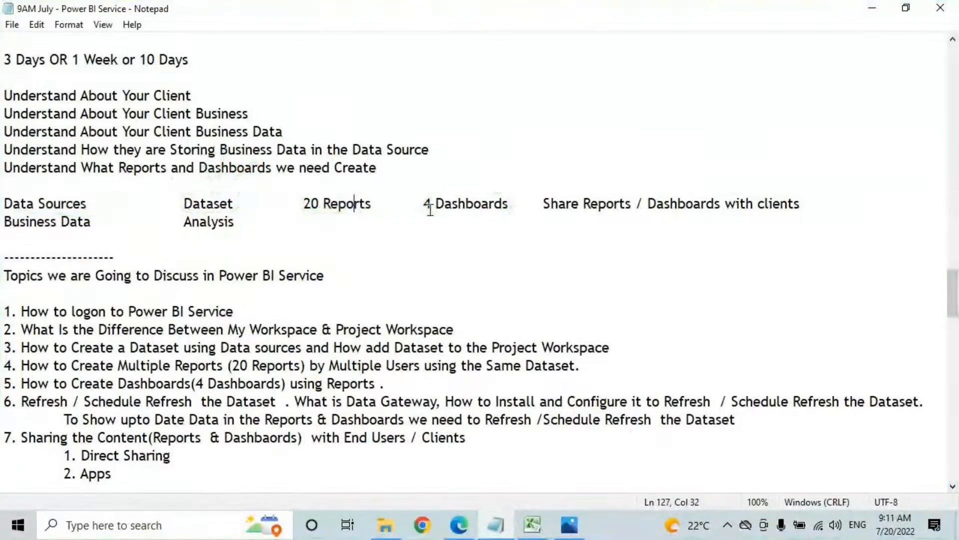
Step: Add the line 'To Develop Dashboards Source is Reports .' at the end of the notes
left_click_drag(426, 203, 499, 204)
scroll(456, 311, "down", 10)
scroll(457, 310, "down", 10)
scroll(422, 327, "down", 5)
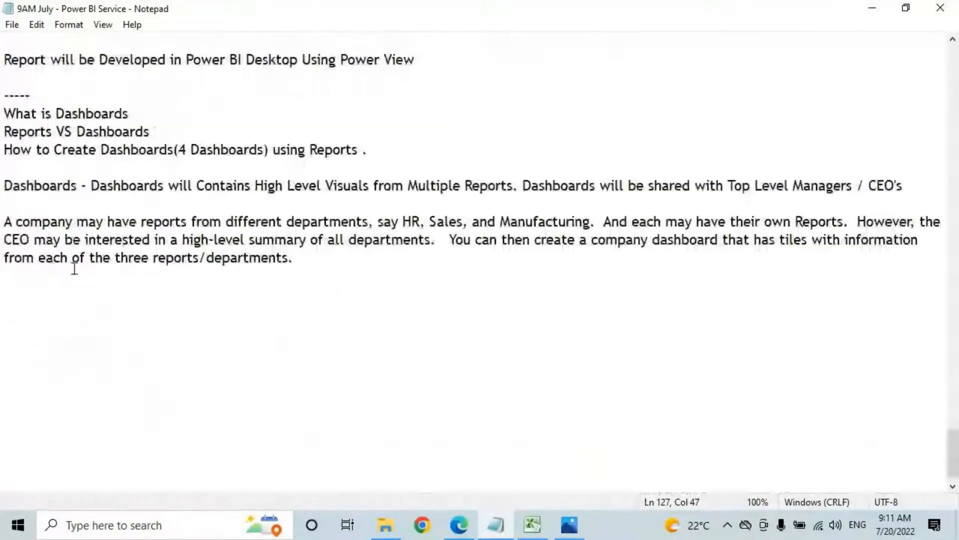
left_click(29, 292)
type("T")
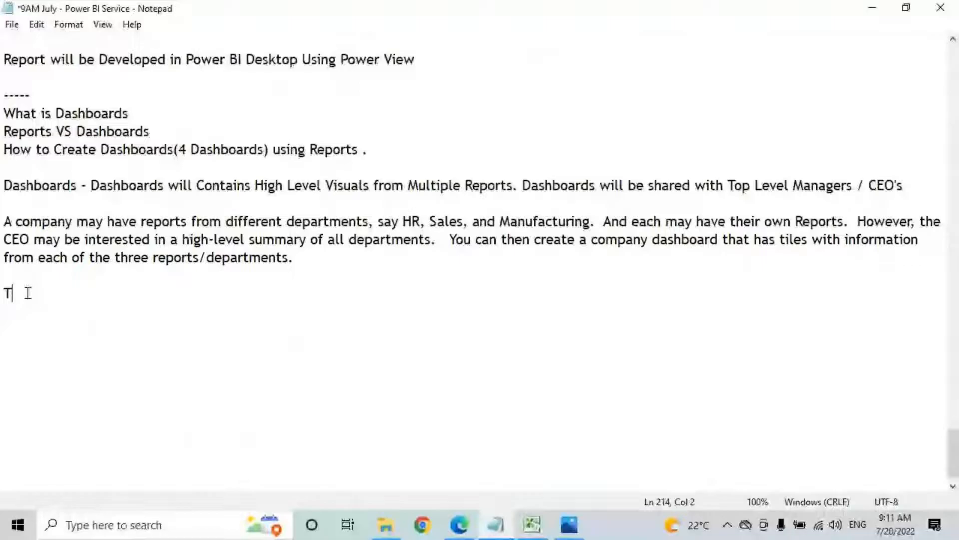
type("o Develep")
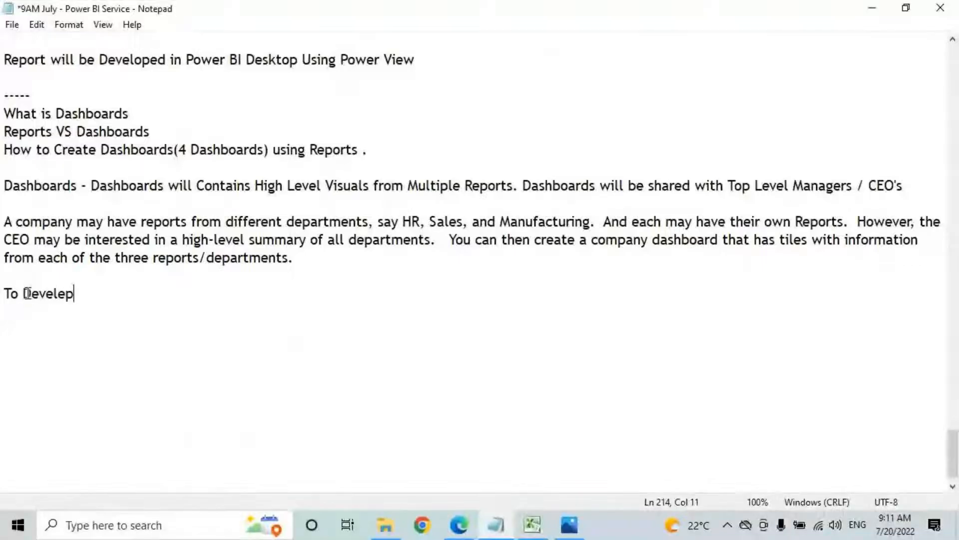
key("BackSpace")
key("BackSpace")
type("op Dashb")
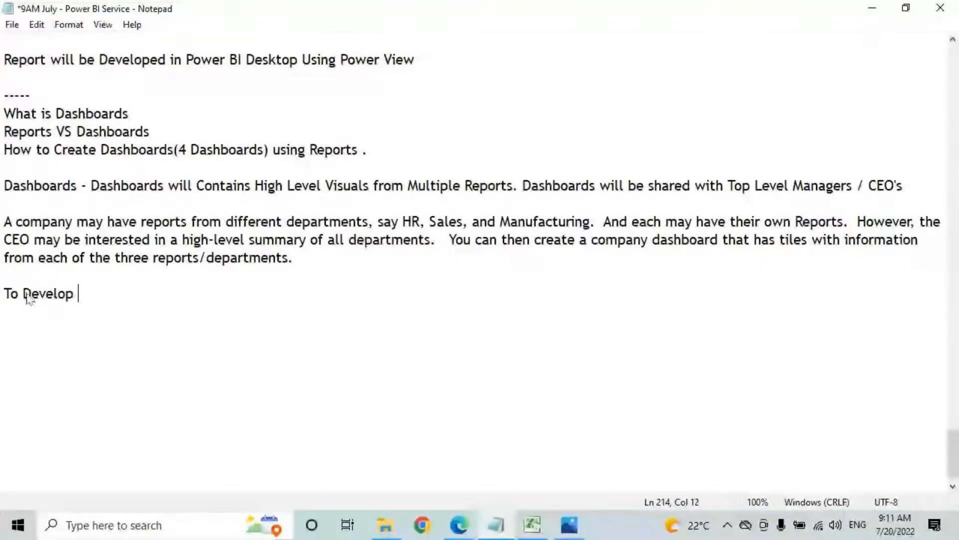
type("oard")
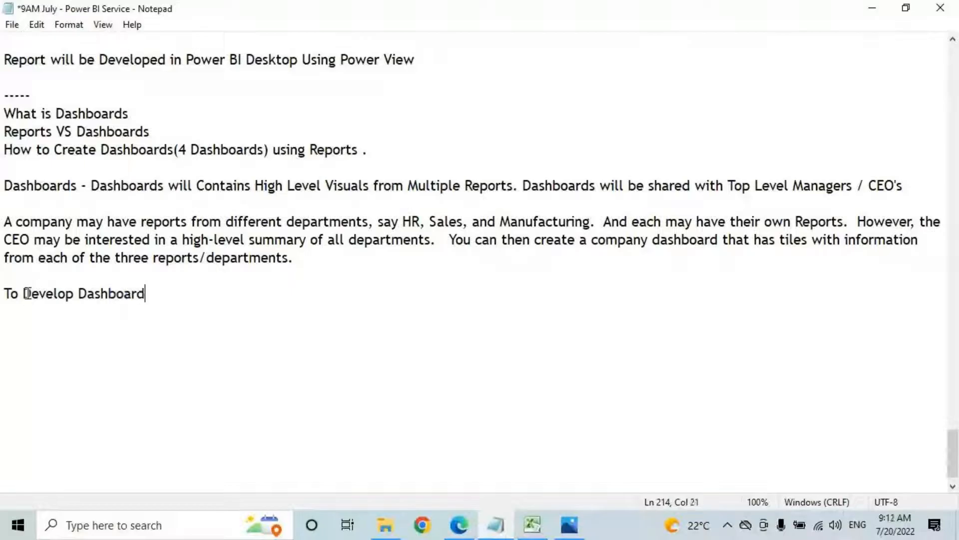
type("s Sourc")
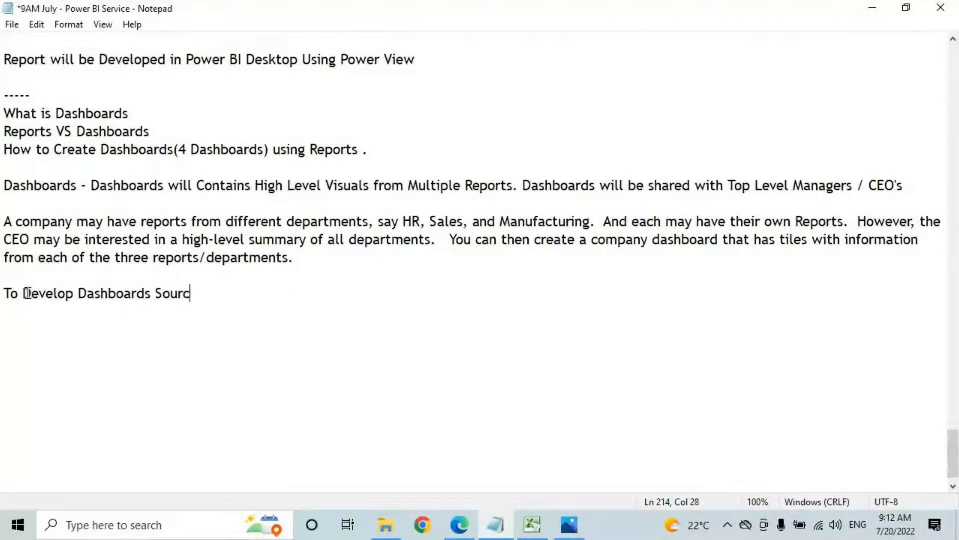
type("e is Report")
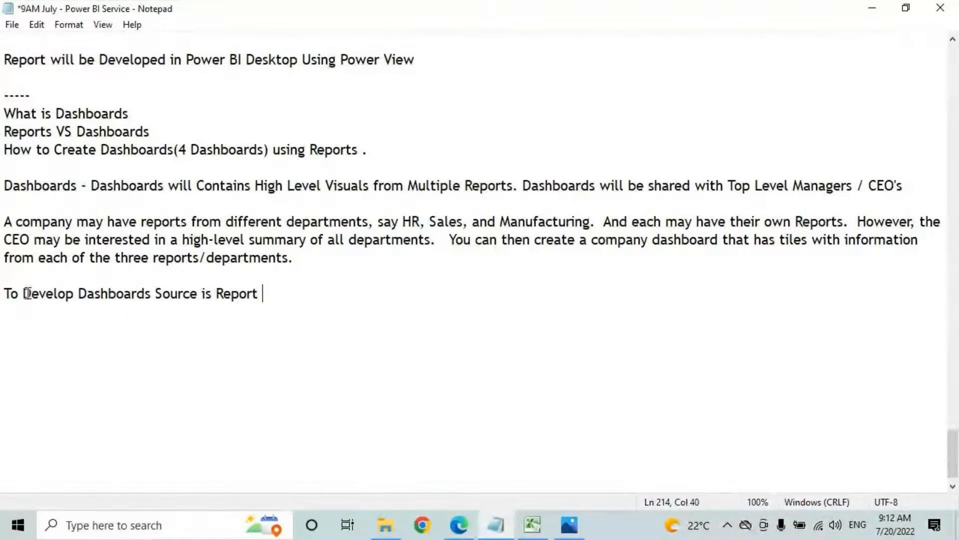
key("BackSpace")
type("s .")
Step: Add a second line 'Dashboards will be Developed in Power BI Serive'
key("Return")
key("Return")
type("Dashboa")
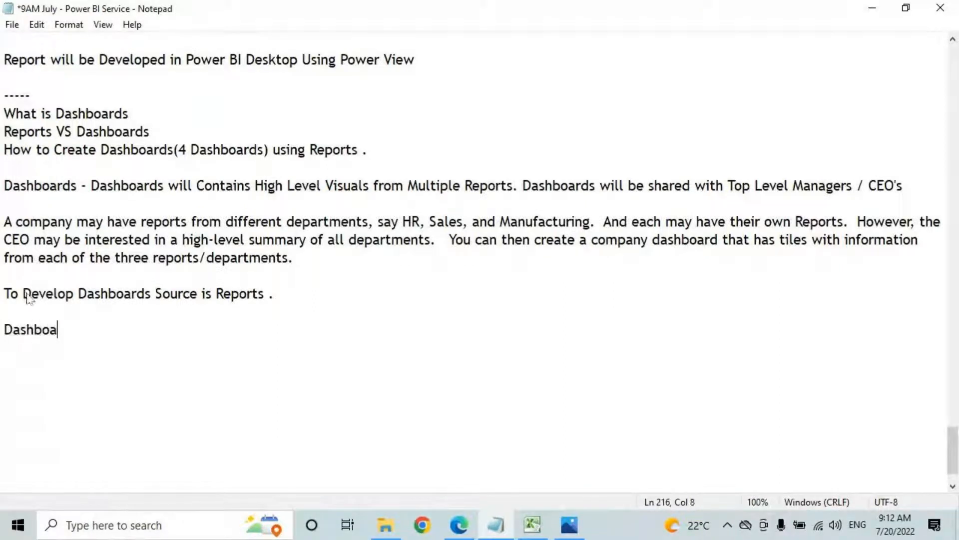
type("rds will")
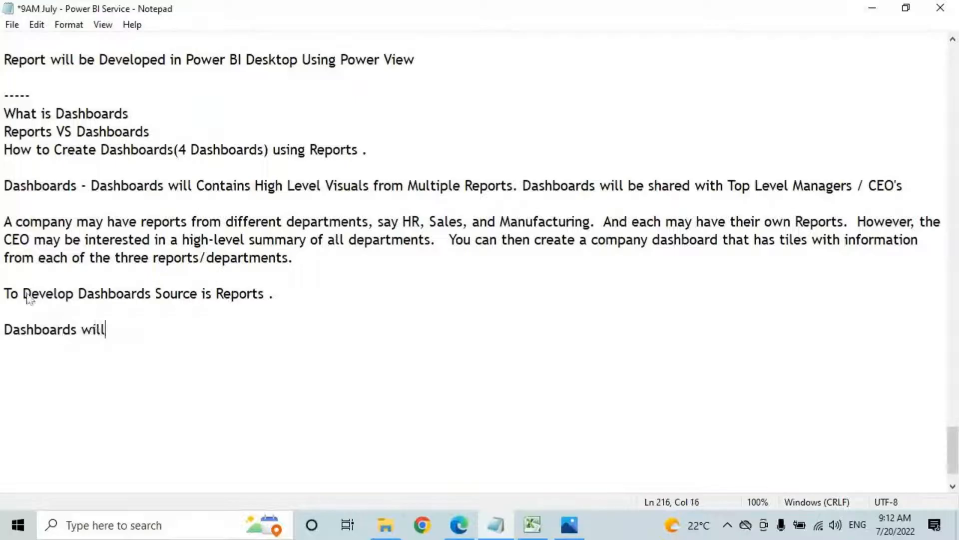
type(" be Developed")
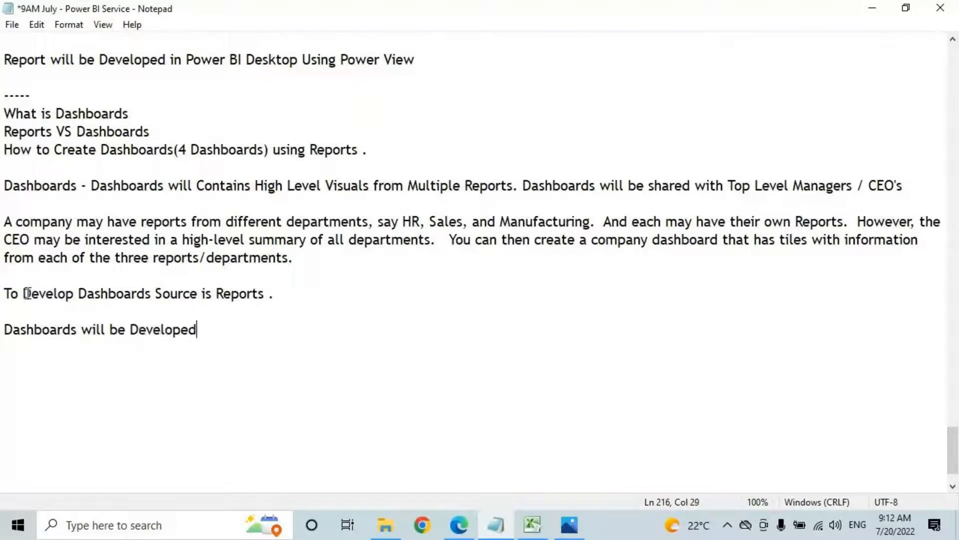
type(" in Power BI Serive")
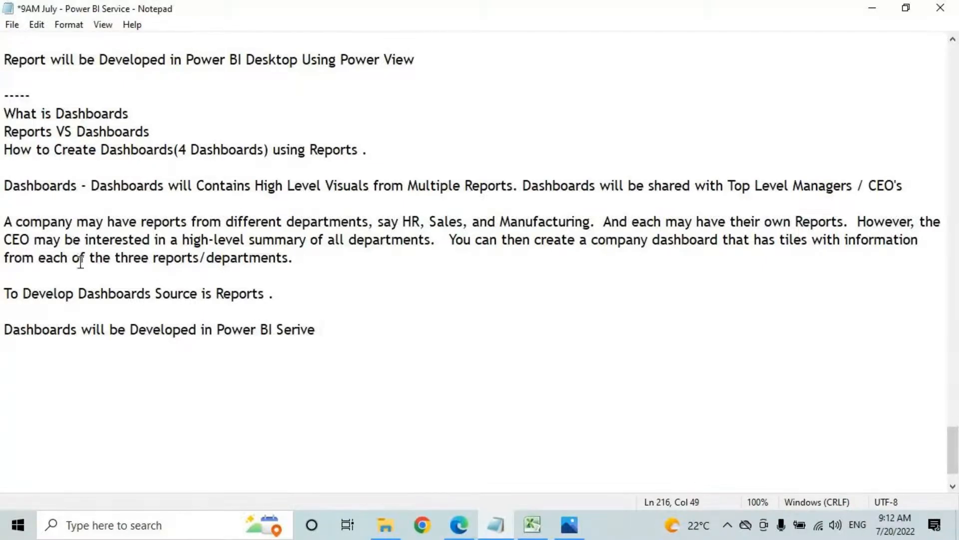
scroll(160, 253, "up", 9)
scroll(157, 244, "up", 10)
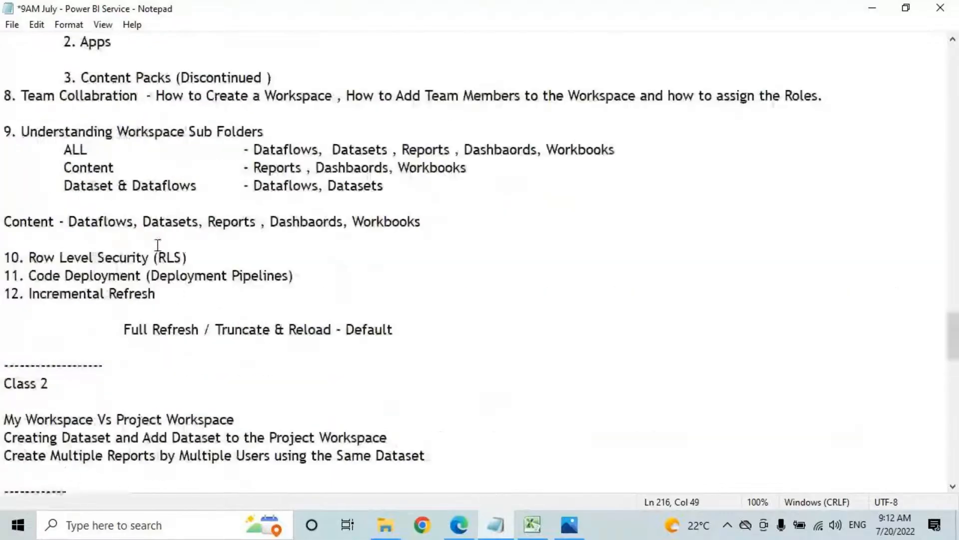
scroll(172, 152, "up", 7)
left_click_drag(184, 150, 244, 150)
key("ctrl+2")
mouse_move(180, 156)
left_mouse_down()
mouse_move(249, 148)
mouse_move(191, 140)
mouse_move(184, 156)
left_mouse_up()
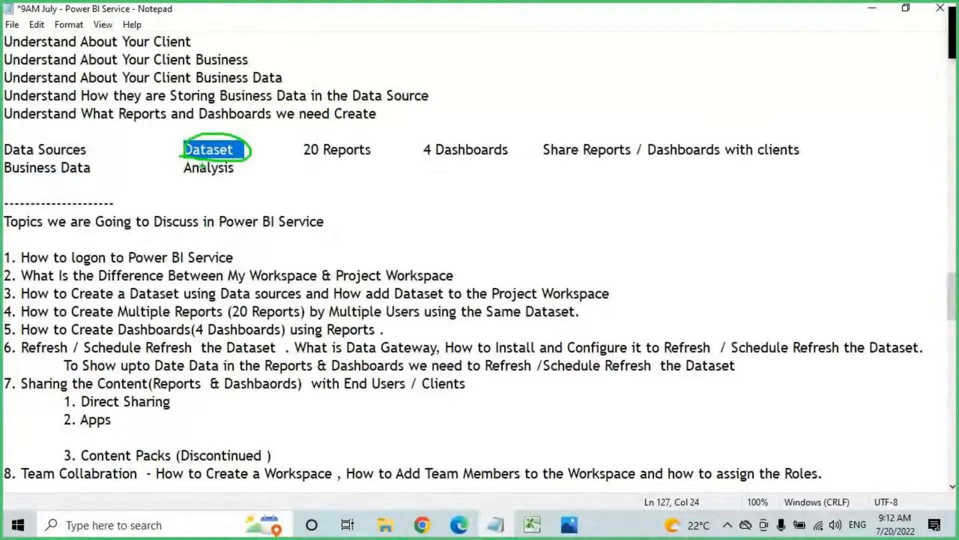
mouse_move(209, 142)
left_mouse_down()
mouse_move(289, 65)
mouse_move(283, 82)
left_mouse_up()
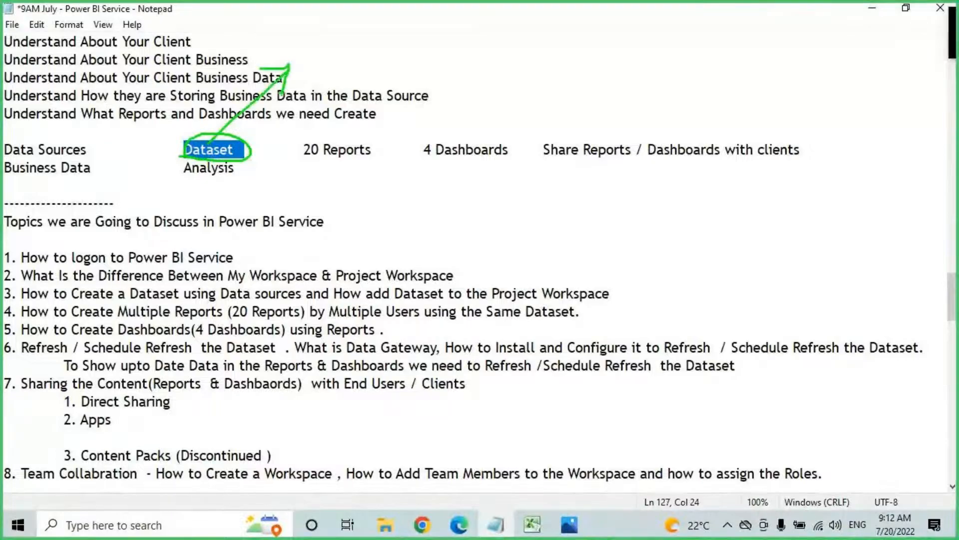
mouse_move(296, 158)
left_mouse_down()
mouse_move(320, 160)
mouse_move(355, 62)
mouse_move(380, 86)
left_mouse_up()
left_click_drag(316, 161, 354, 159)
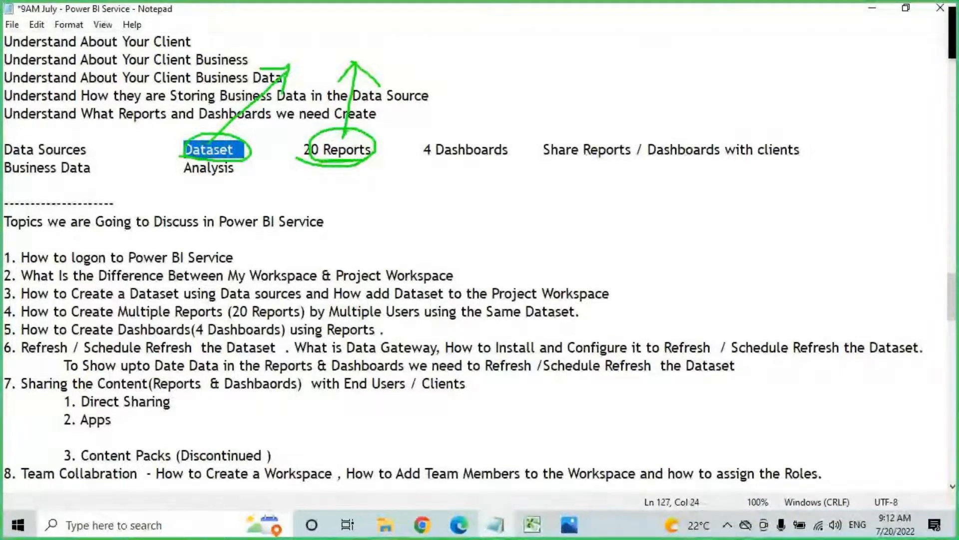
left_click_drag(427, 160, 505, 163)
mouse_move(460, 142)
left_mouse_down()
mouse_move(477, 100)
mouse_move(496, 125)
left_mouse_up()
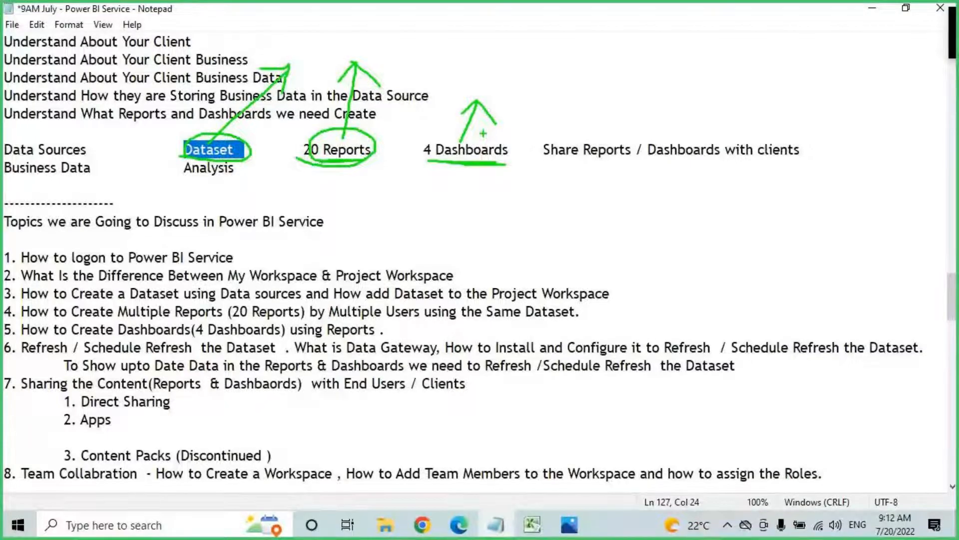
mouse_move(505, 145)
left_mouse_down()
mouse_move(481, 128)
mouse_move(433, 166)
left_mouse_up()
left_click_drag(431, 134, 488, 169)
key("Escape")
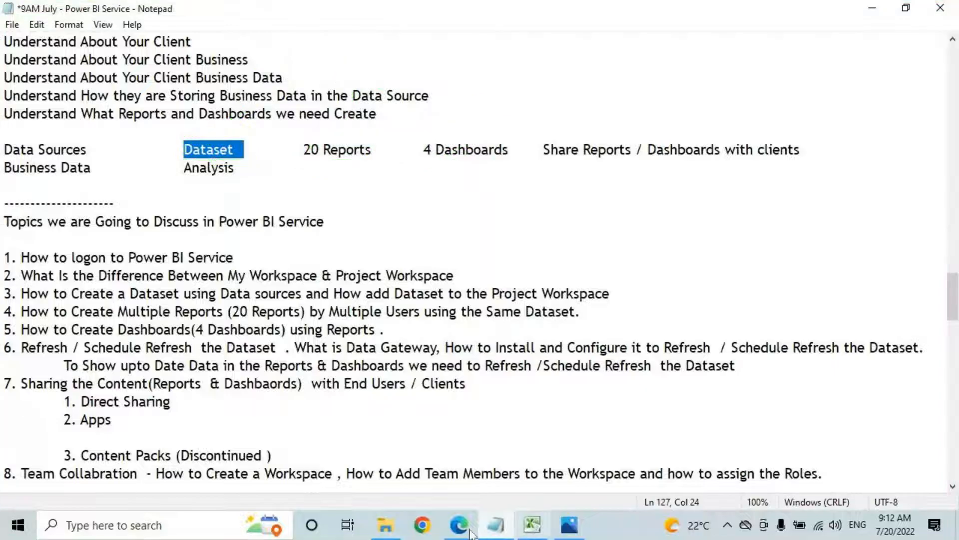
scroll(624, 251, "down", 20)
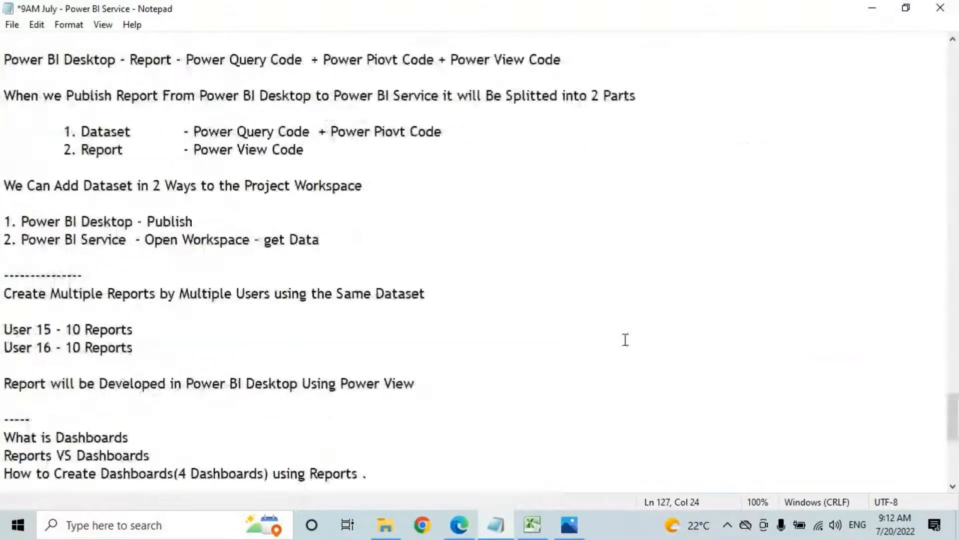
Step: Close the Snowflake Docs tab and sign in to Power BI with the training account's password
left_click(459, 525)
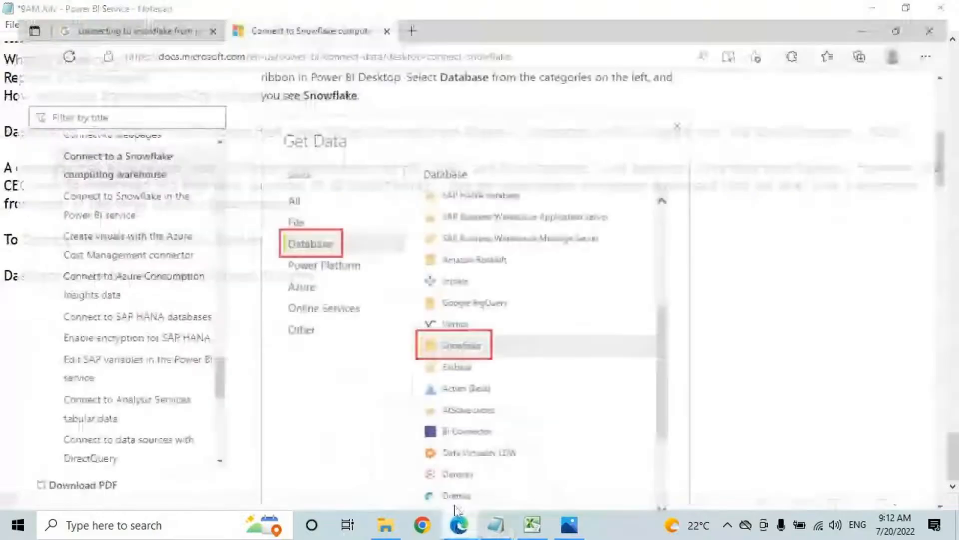
left_click(380, 12)
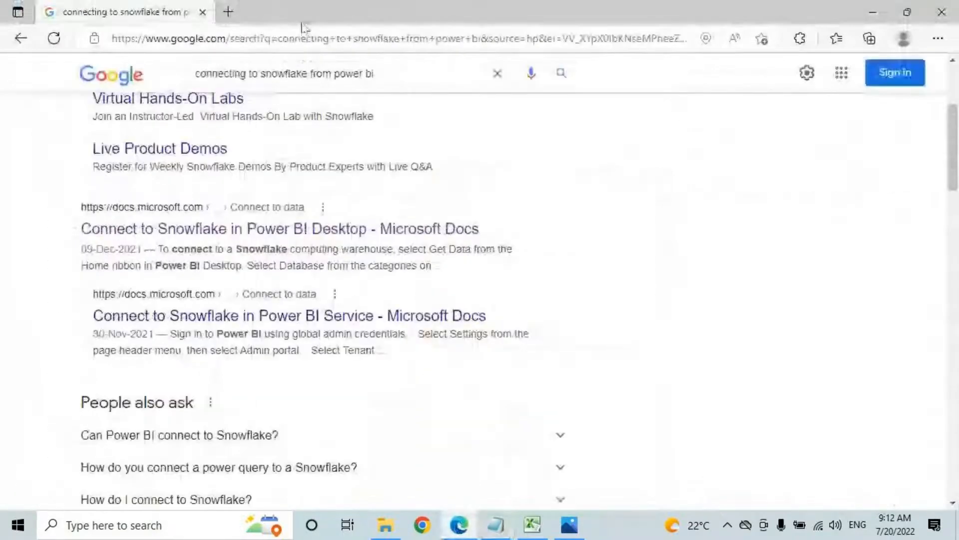
left_click(229, 12)
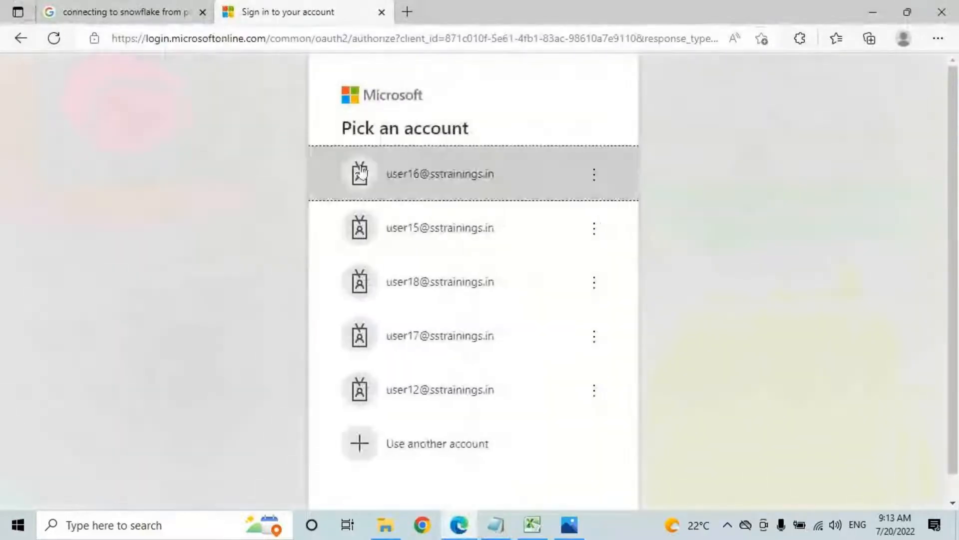
left_click(407, 231)
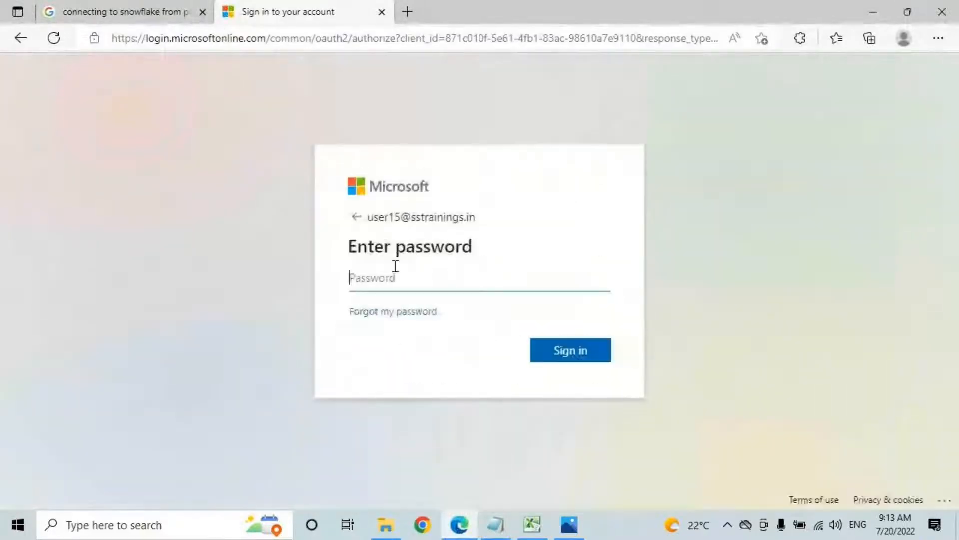
type("•")
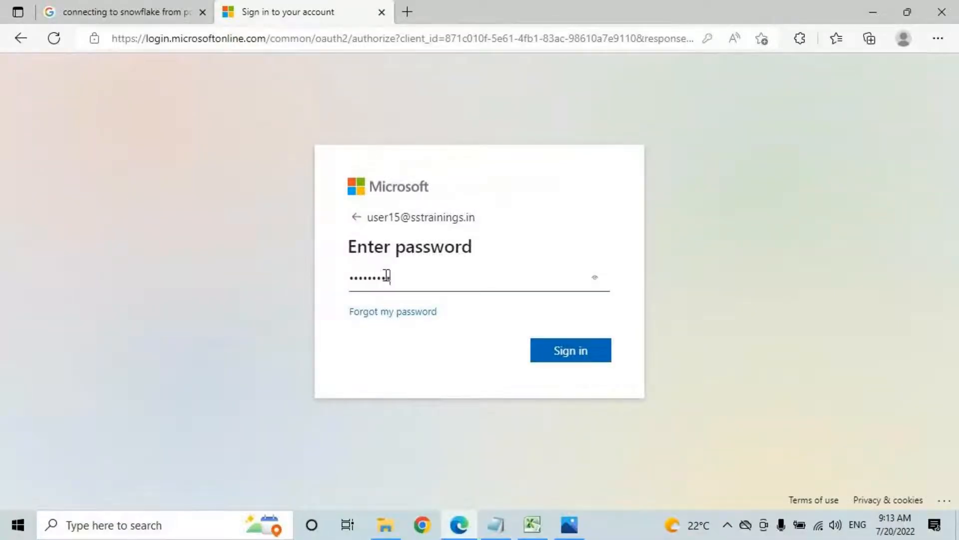
key("ctrl+a")
key("BackSpace")
type("•••••••")
key("Return")
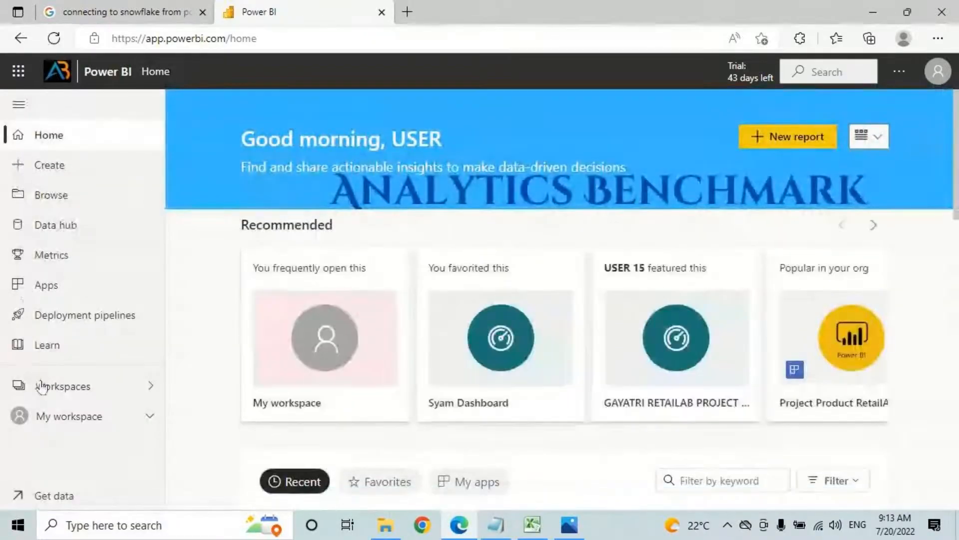
Step: Search the workspace list for '9AM' and open the Project 9AM July 2022 workspace
left_click(41, 386)
left_click(253, 145)
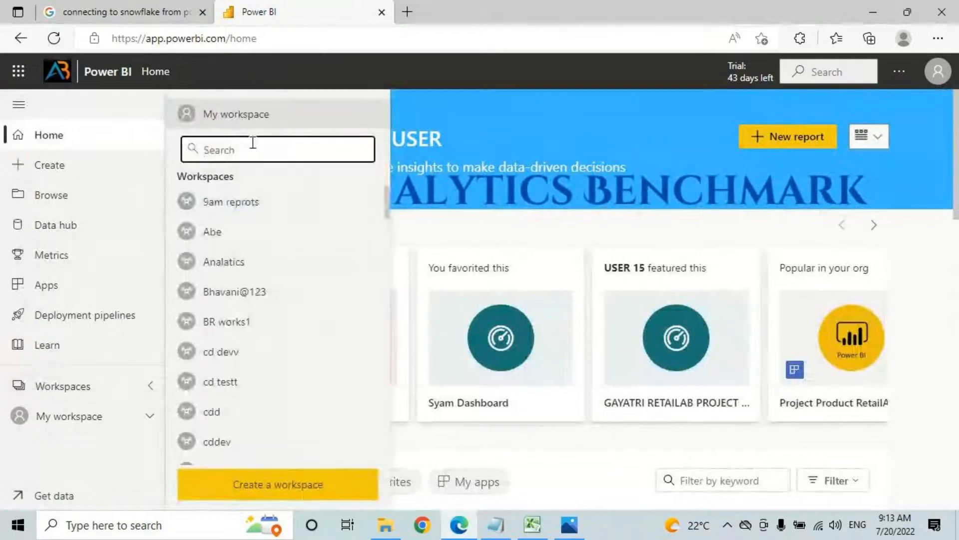
type("6PM")
key("BackSpace")
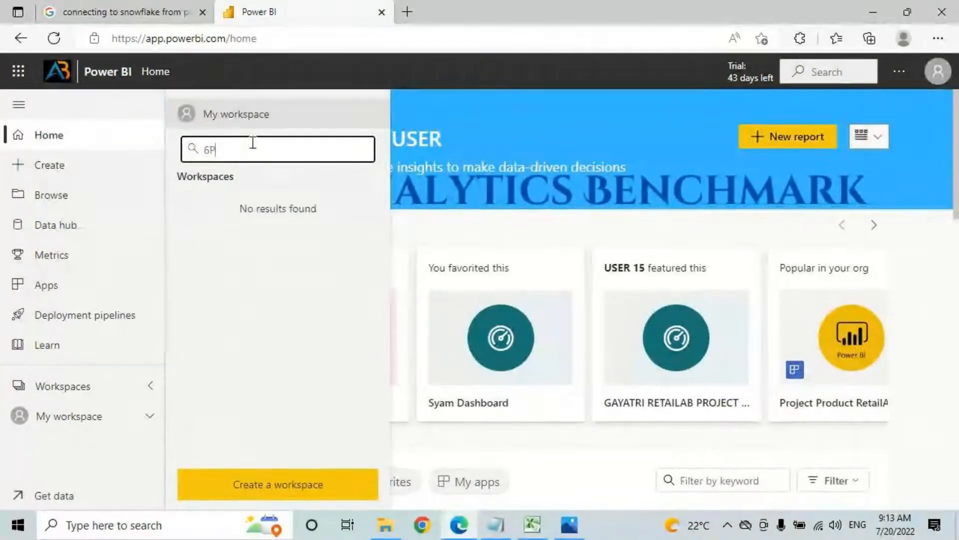
key("BackSpace")
key("BackSpace")
type("9AM")
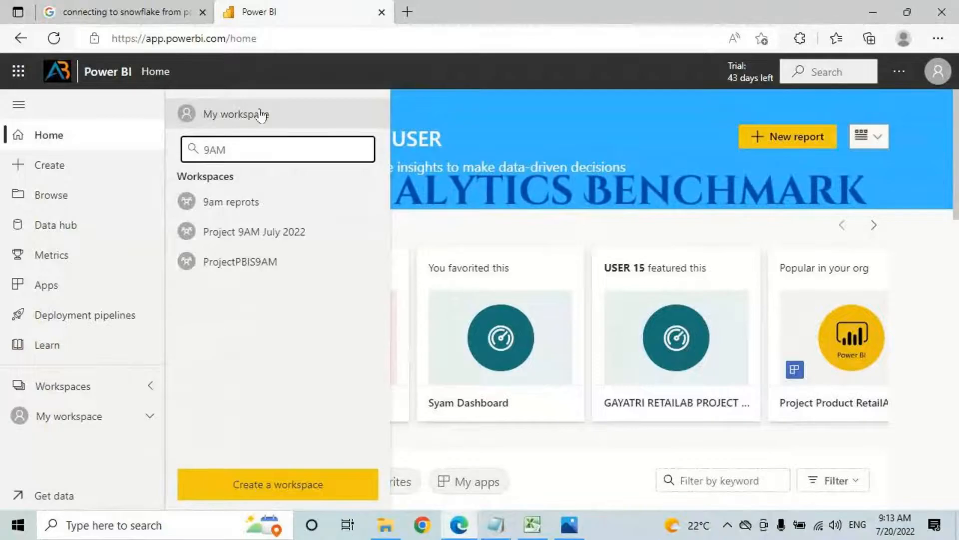
left_click(278, 231)
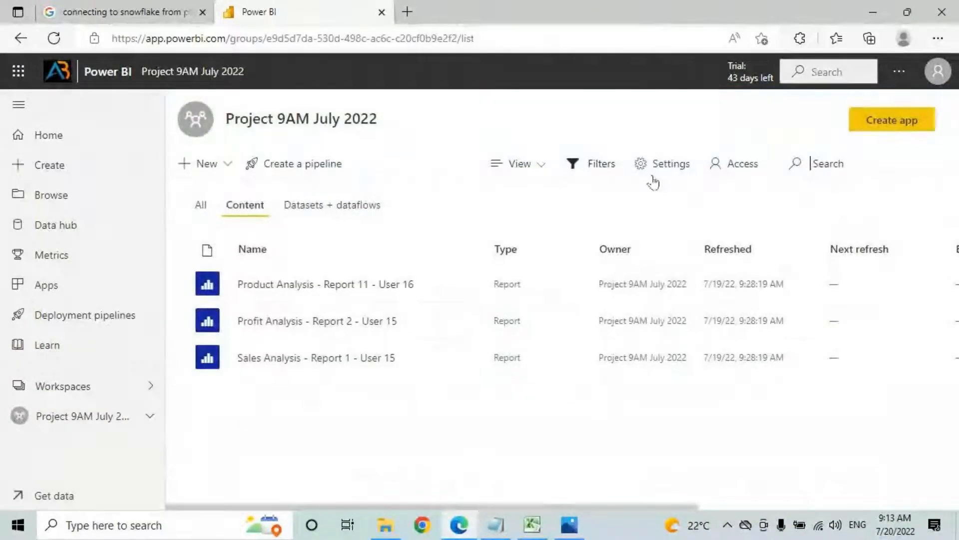
Step: Show the datasets with Retail AB Dataset 9AM July marked, return to reports, and list new item types
left_click(343, 207)
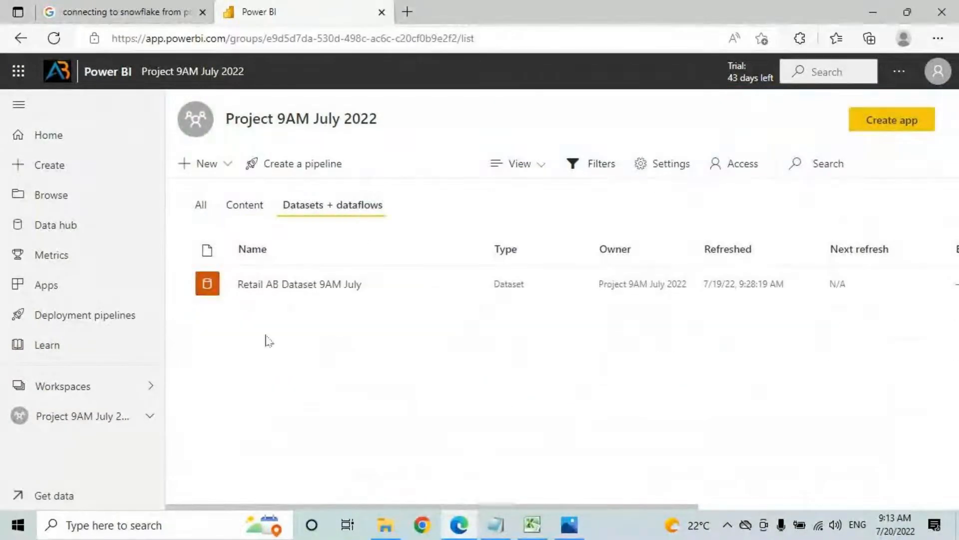
key("ctrl+2")
left_click_drag(241, 300, 412, 304)
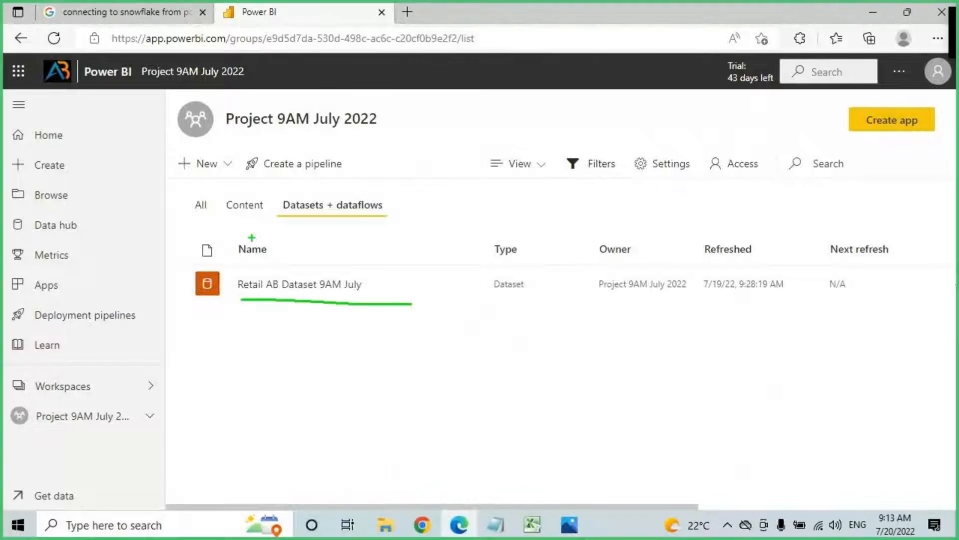
key("Escape")
left_click(243, 209)
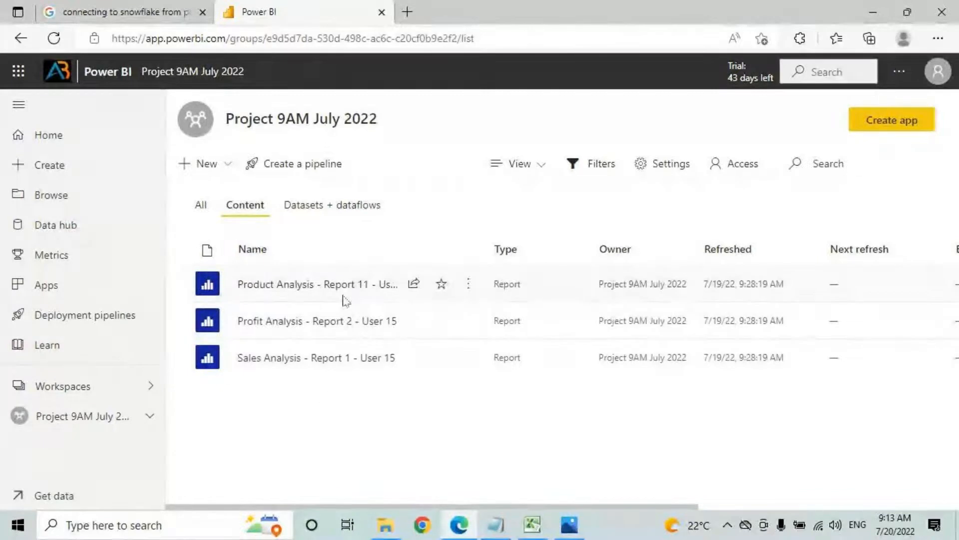
left_click(212, 164)
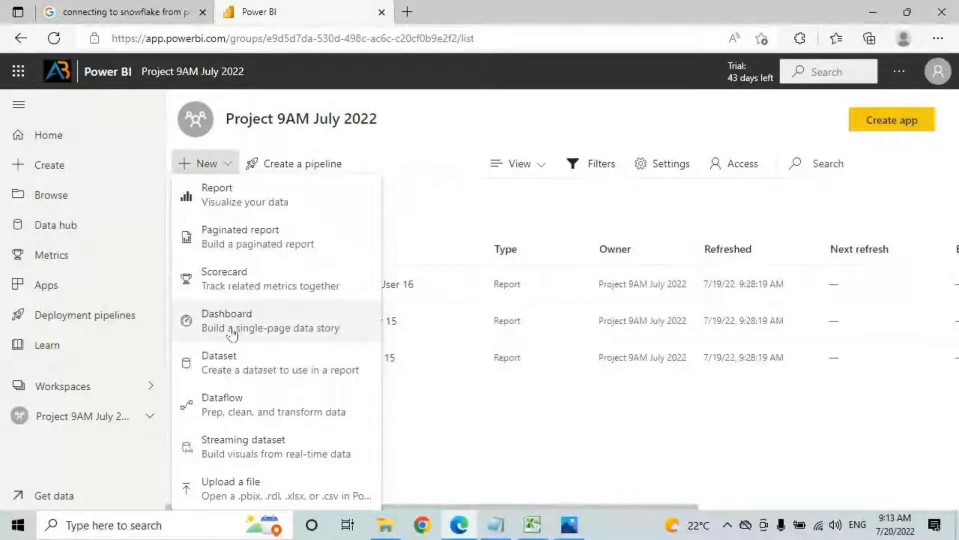
Step: Close the New item list, open the Sales Analysis report, and switch to Dashboards.png in Photos
left_click(221, 165)
left_click(221, 165)
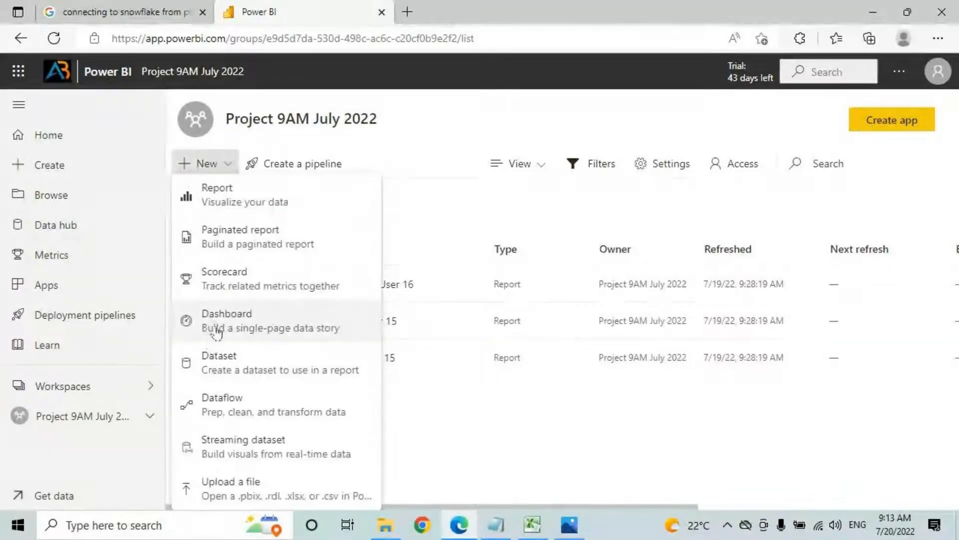
left_click(392, 150)
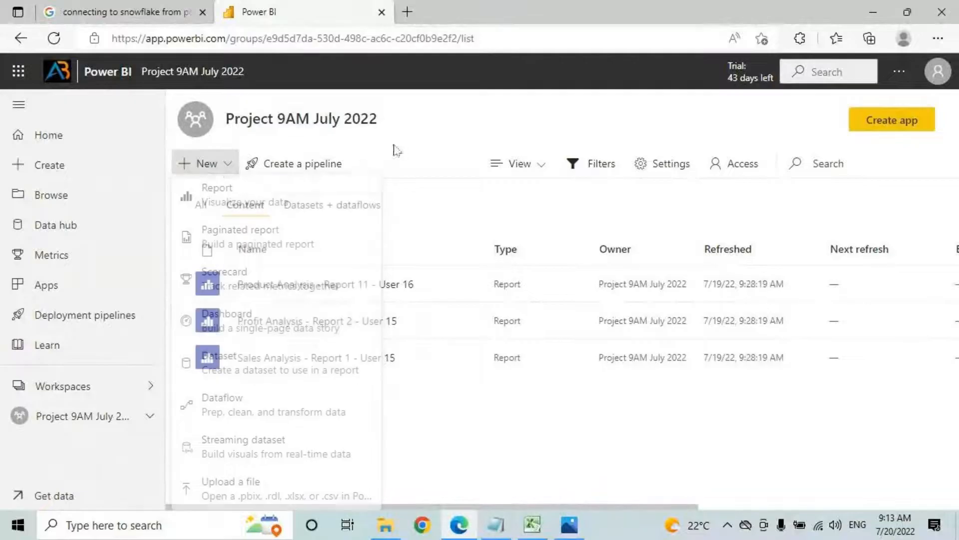
left_click(206, 164)
left_click_drag(233, 120, 389, 128)
left_click(206, 164)
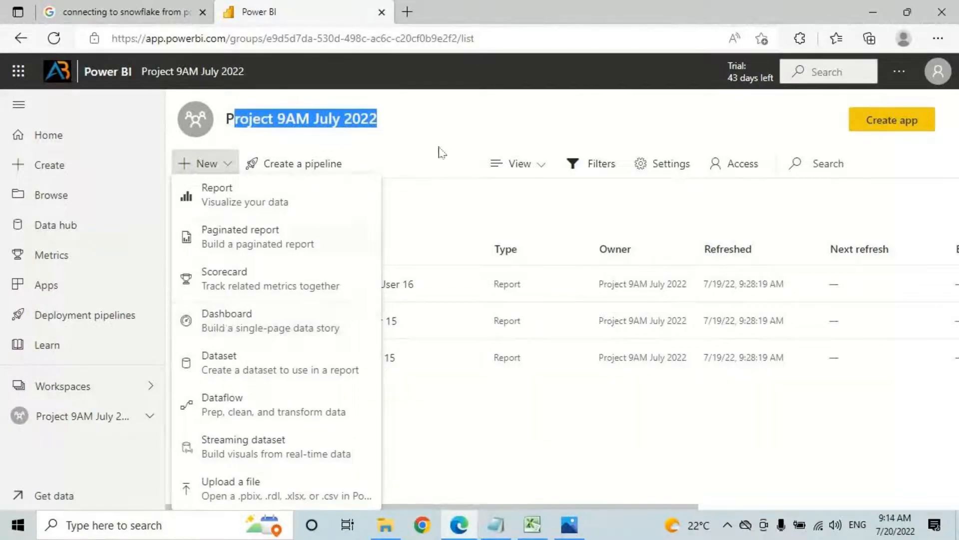
left_click(467, 117)
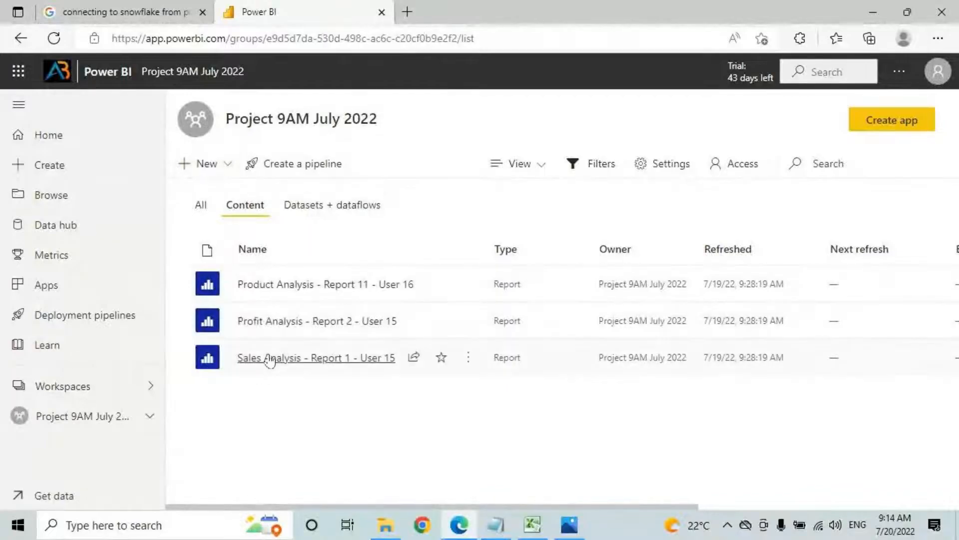
left_click(263, 358)
left_click(563, 527)
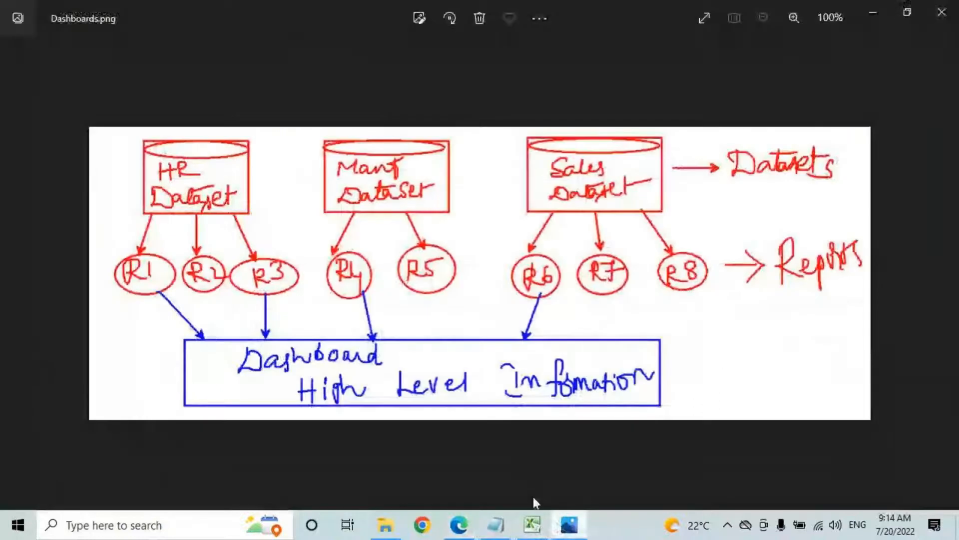
Step: Mark Dashboard, High Level and the R1/R4 arrows on the diagram, then return to the browser
left_click_drag(270, 373, 410, 359)
left_click_drag(309, 408, 495, 398)
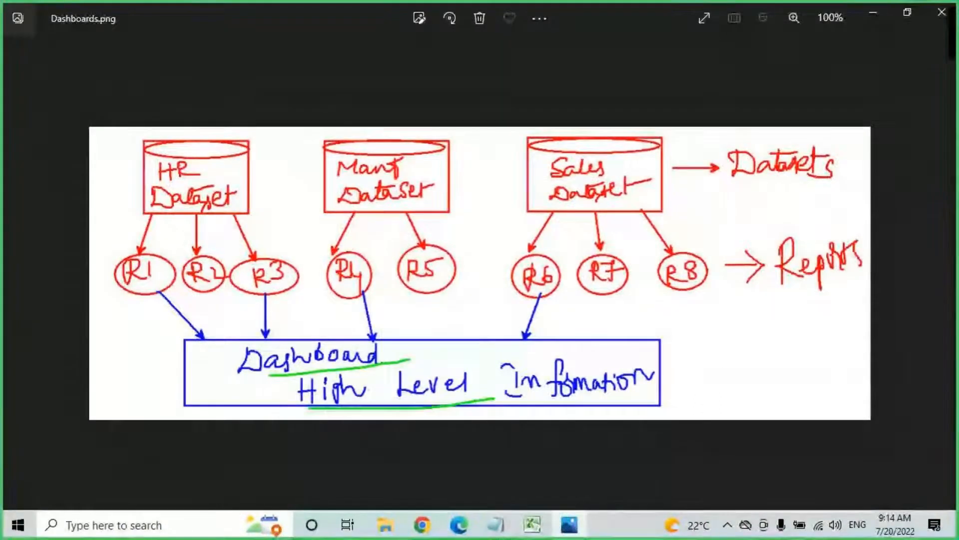
left_click_drag(350, 291, 377, 342)
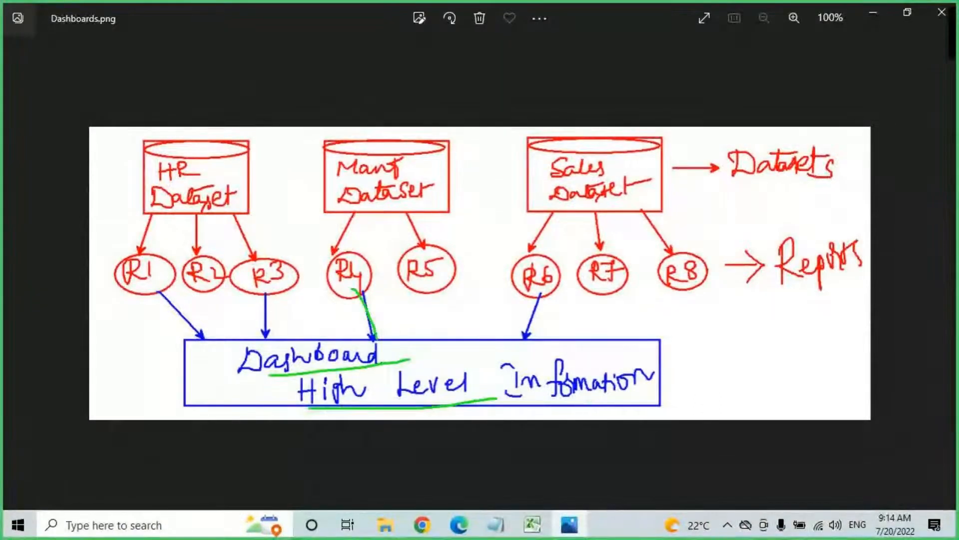
left_click_drag(145, 288, 198, 341)
mouse_move(159, 295)
left_mouse_down()
mouse_move(176, 273)
mouse_move(138, 250)
mouse_move(159, 287)
left_mouse_up()
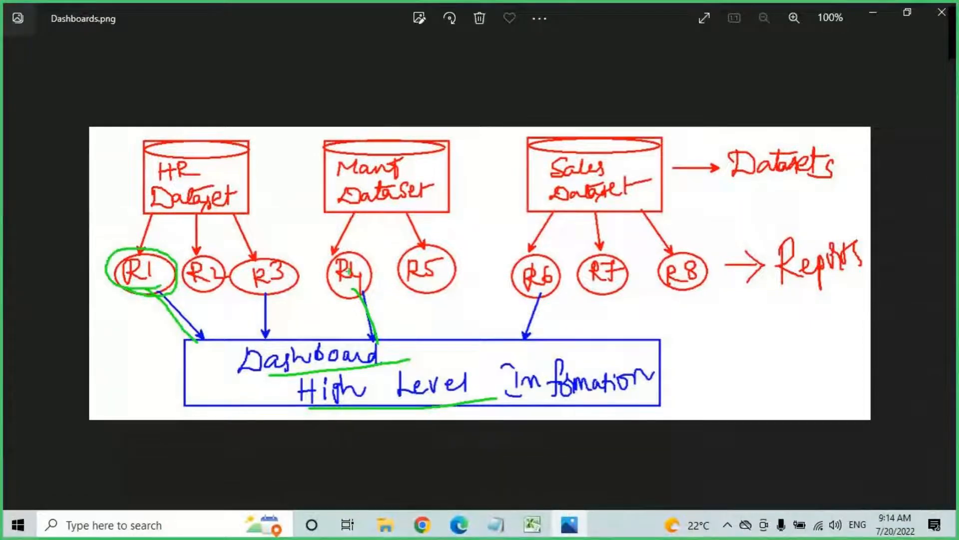
key("Escape")
left_click(459, 525)
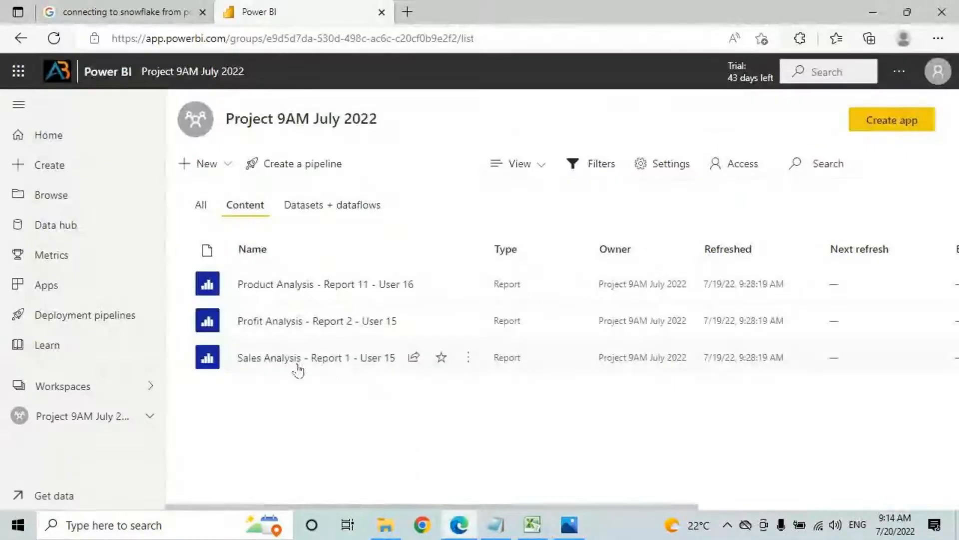
Step: Open the Sales Analysis - Report 1 - User 15 report in full screen
left_click(274, 361)
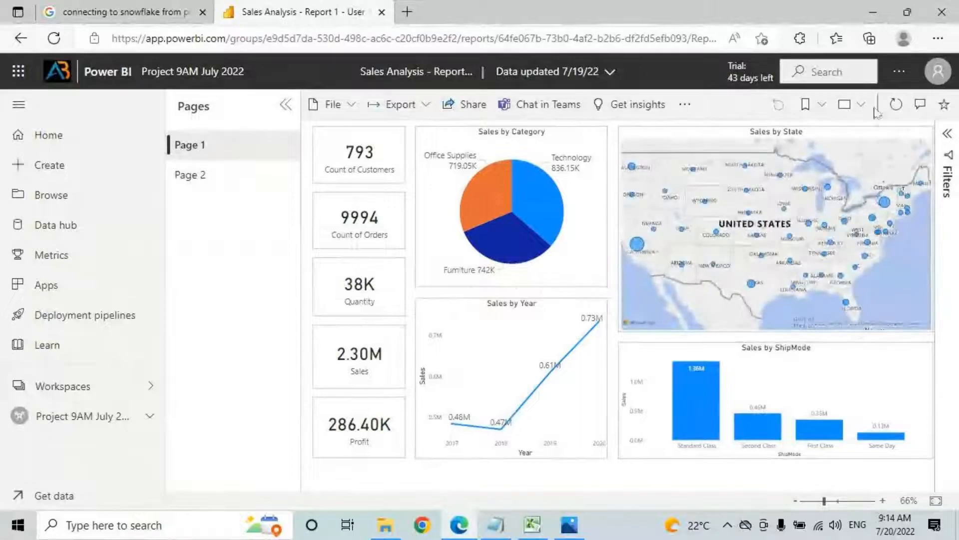
left_click(861, 104)
left_click(807, 133)
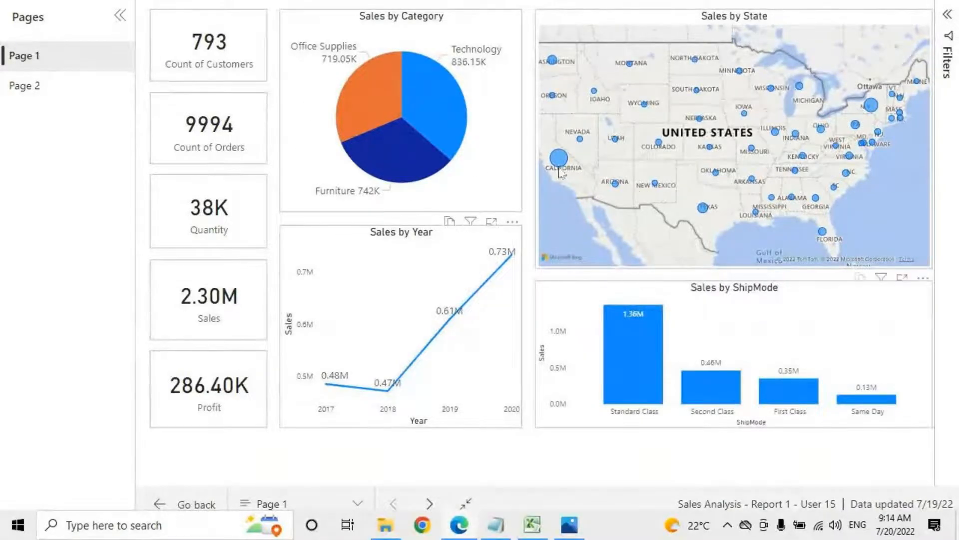
Step: Annotate the Sales by Category pie's Technology, Furniture and Office Supplies slices
key("ctrl+2")
left_click_drag(402, 25, 443, 24)
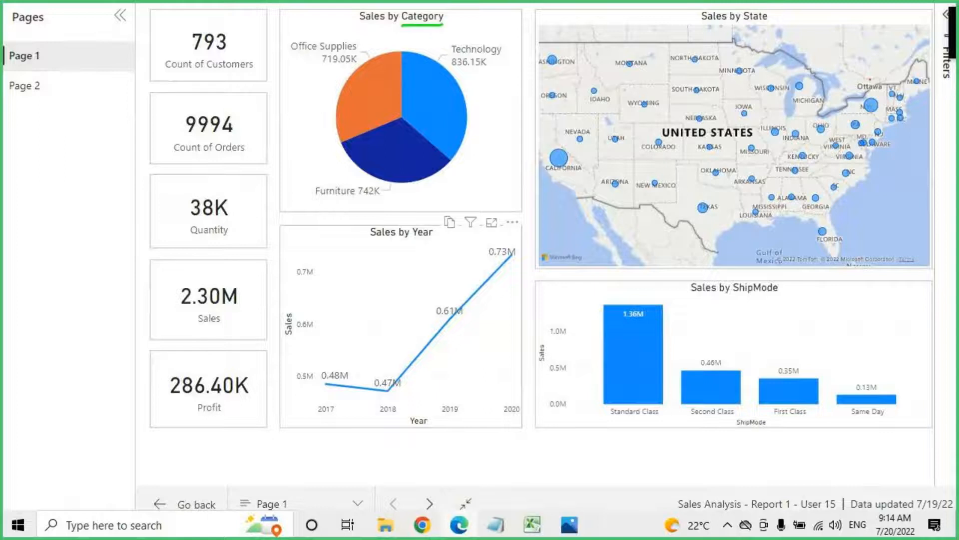
left_click_drag(453, 54, 503, 50)
left_click_drag(314, 204, 372, 199)
left_click_drag(301, 54, 418, 60)
left_click_drag(383, 100, 406, 94)
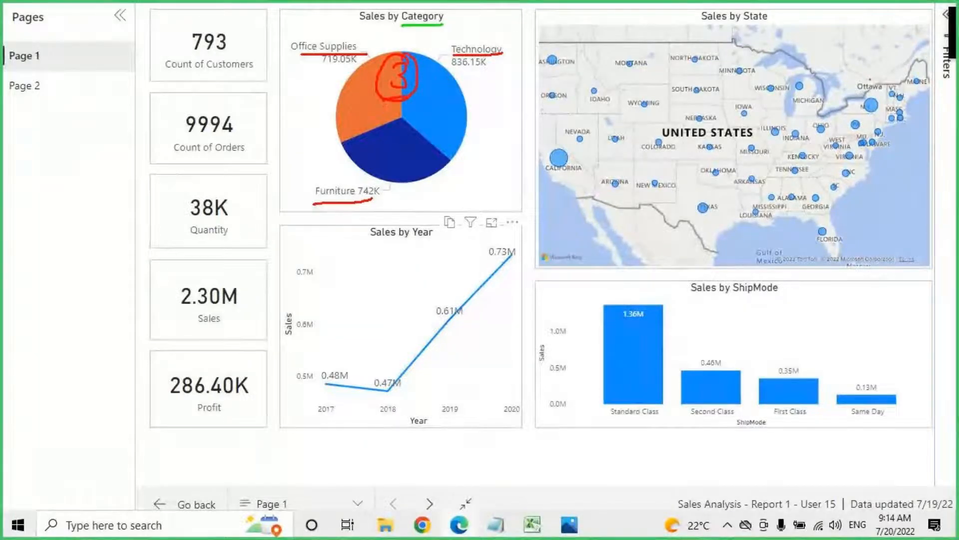
mouse_move(372, 28)
left_mouse_down()
mouse_move(433, 26)
mouse_move(470, 40)
mouse_move(494, 26)
left_mouse_up()
left_click_drag(495, 19, 504, 44)
left_click_drag(516, 19, 537, 10)
Step: Mark Wyoming and South Dakota (49) on the Sales by State map, then exit full screen
mouse_move(764, 45)
left_mouse_down()
mouse_move(555, 37)
mouse_move(524, 155)
mouse_move(800, 214)
mouse_move(717, 44)
left_mouse_up()
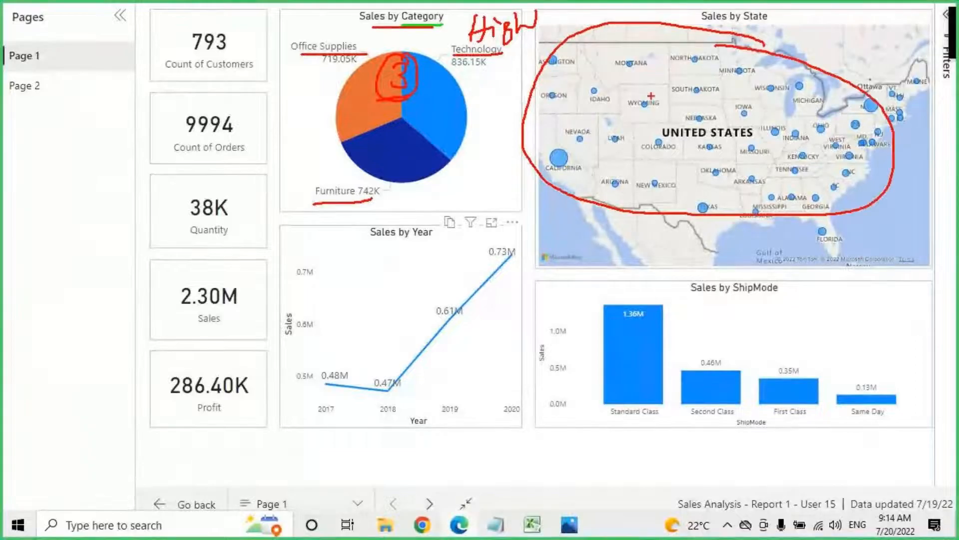
left_click_drag(586, 101, 638, 110)
left_click_drag(621, 92, 612, 135)
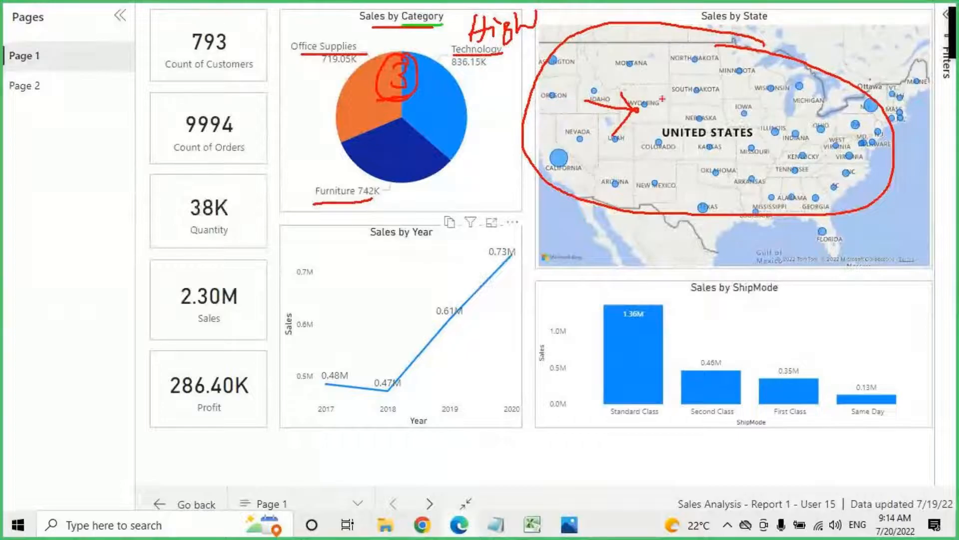
mouse_move(678, 67)
left_mouse_down()
mouse_move(669, 89)
mouse_move(705, 84)
left_mouse_up()
left_click_drag(694, 75, 691, 107)
left_click_drag(730, 77, 721, 108)
left_click_drag(655, 131, 743, 116)
mouse_move(738, 59)
left_mouse_down()
mouse_move(665, 102)
mouse_move(714, 119)
mouse_move(754, 69)
mouse_move(746, 62)
left_mouse_up()
mouse_move(689, 109)
left_mouse_down()
mouse_move(713, 139)
mouse_move(716, 162)
left_mouse_up()
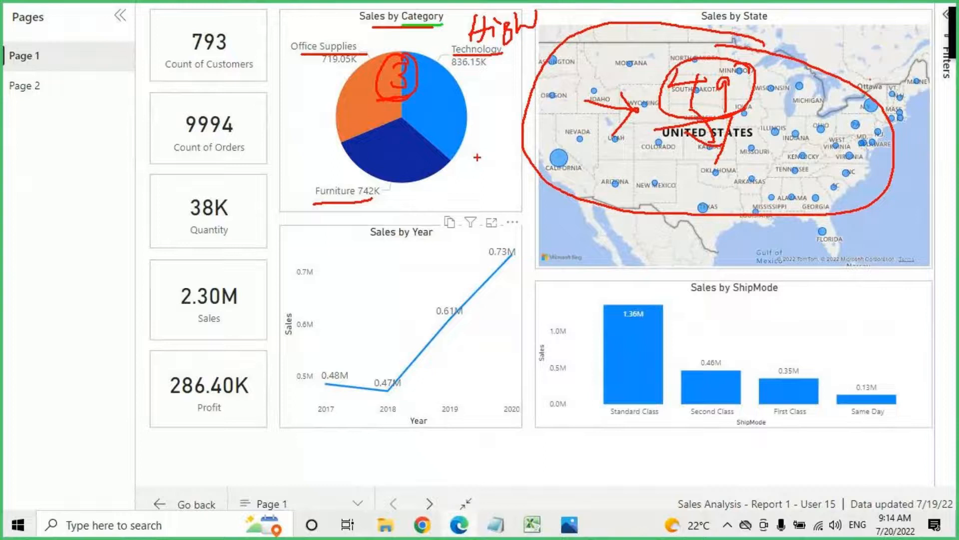
key("Escape")
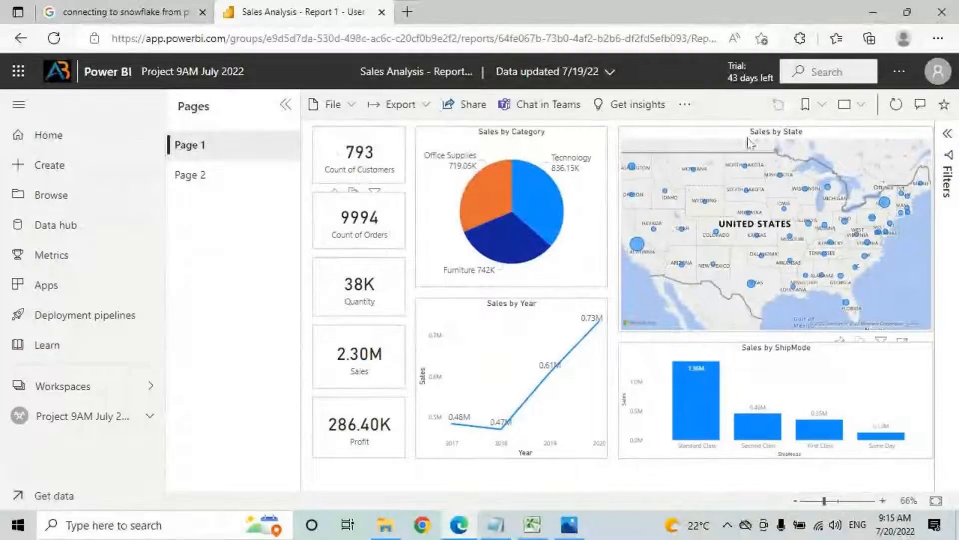
key("ctrl+2")
mouse_move(587, 119)
left_mouse_down()
mouse_move(557, 143)
mouse_move(591, 141)
left_mouse_up()
mouse_move(606, 131)
left_mouse_down()
mouse_move(602, 142)
mouse_move(650, 134)
mouse_move(663, 118)
left_mouse_up()
left_click_drag(565, 171, 638, 146)
mouse_move(667, 113)
left_mouse_down()
mouse_move(551, 107)
mouse_move(672, 103)
mouse_move(645, 35)
mouse_move(661, 57)
left_mouse_up()
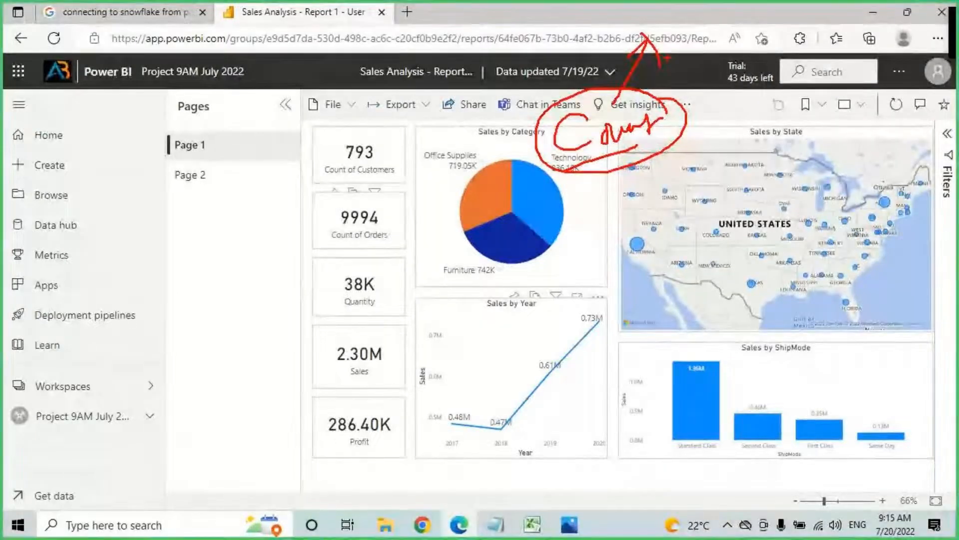
key("Escape")
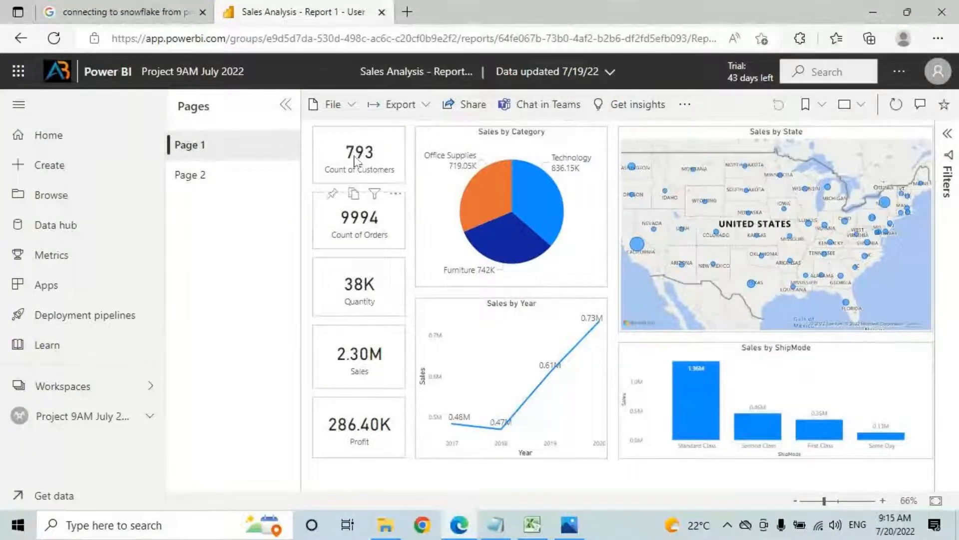
key("ctrl+2")
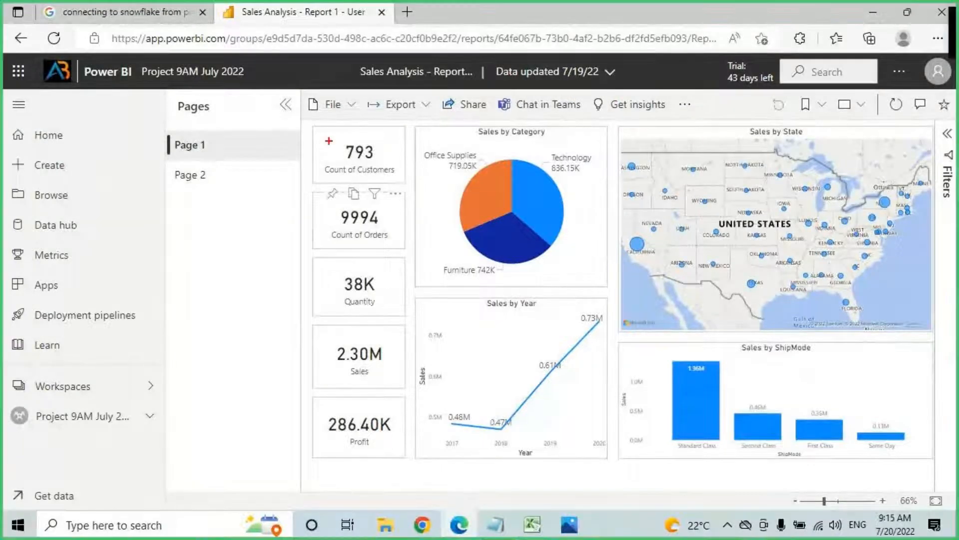
left_click_drag(316, 131, 404, 184)
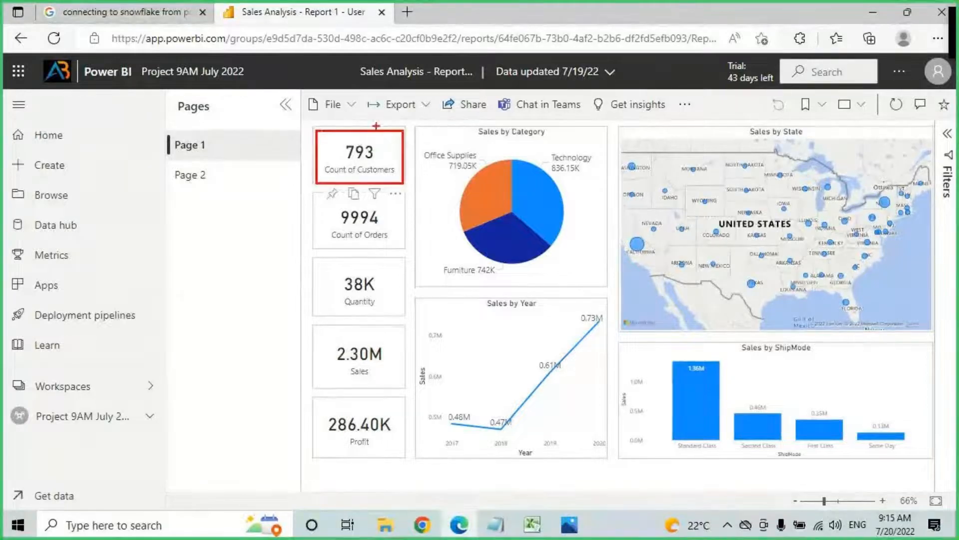
mouse_move(373, 132)
left_mouse_down()
mouse_move(425, 59)
mouse_move(426, 93)
left_mouse_up()
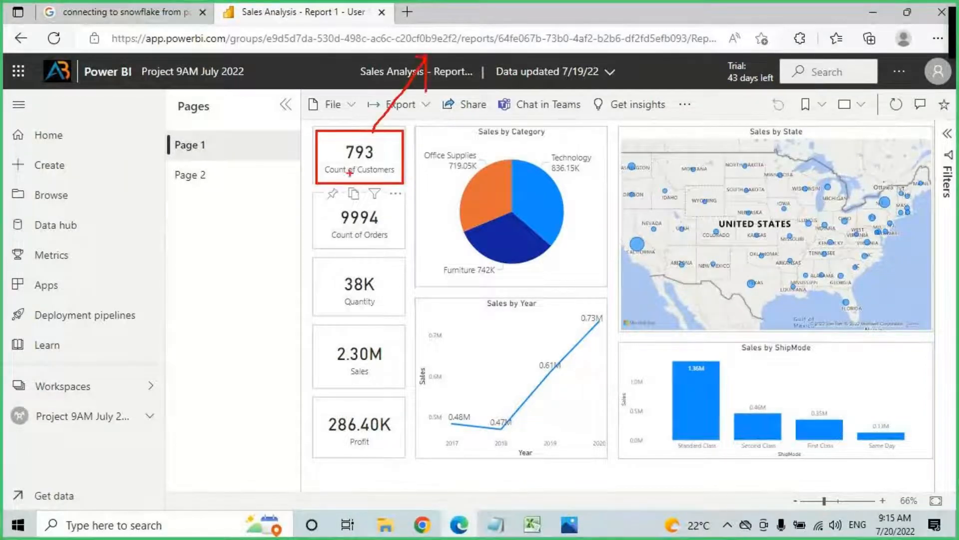
left_click_drag(320, 177, 395, 175)
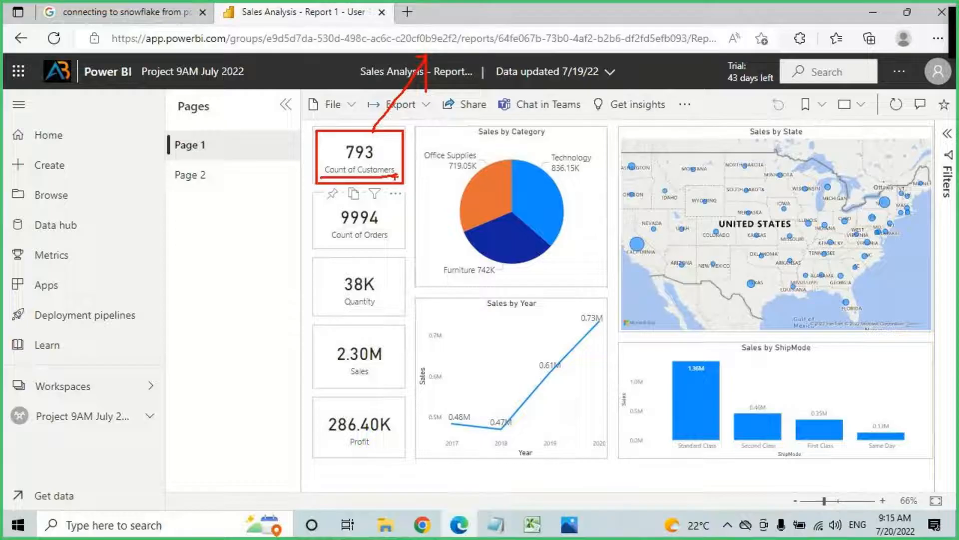
left_click_drag(341, 164, 381, 161)
key("Escape")
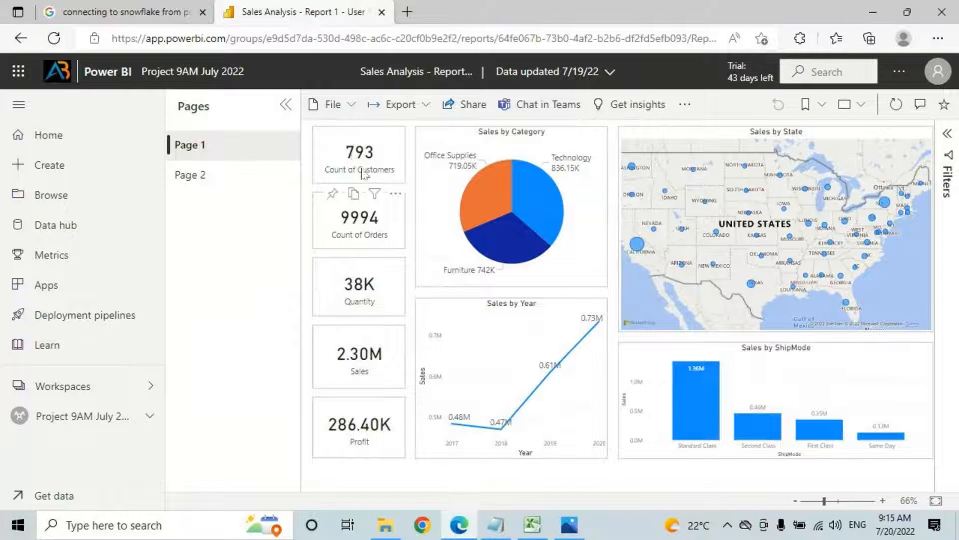
Step: Pin the Count of Customers card via the New dashboard option, naming it 'Sales Dashboard 9AM July'
left_click(333, 195)
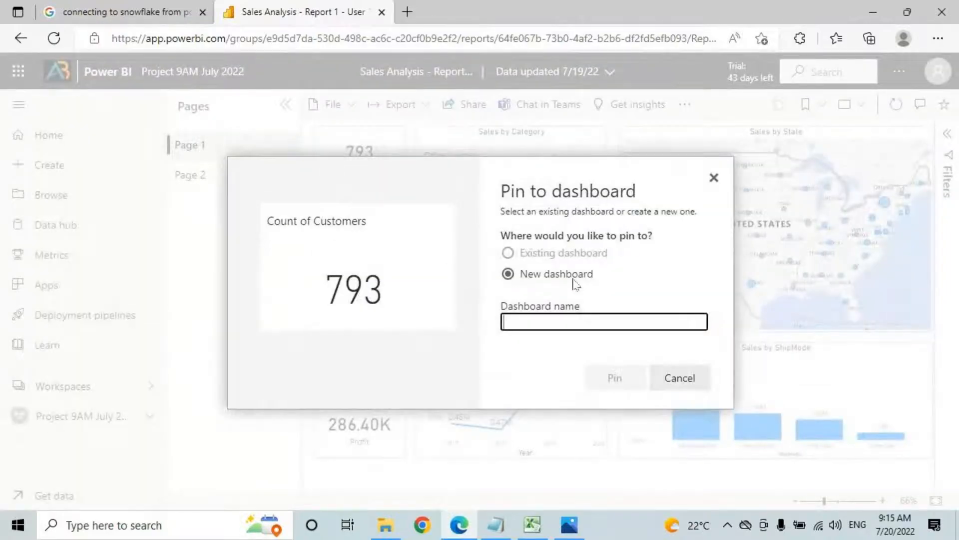
key("ctrl+2")
left_click_drag(533, 260, 613, 259)
left_click_drag(516, 285, 607, 284)
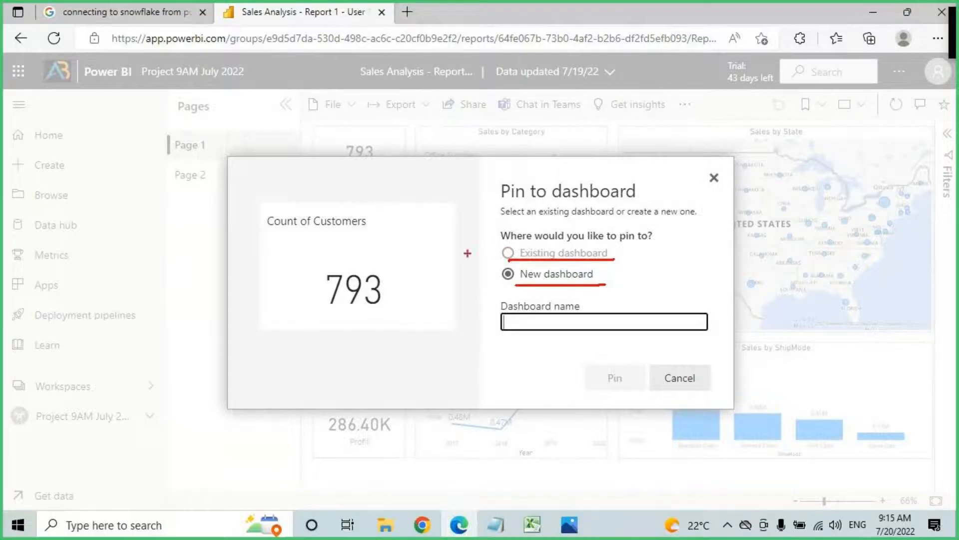
left_click_drag(25, 424, 168, 425)
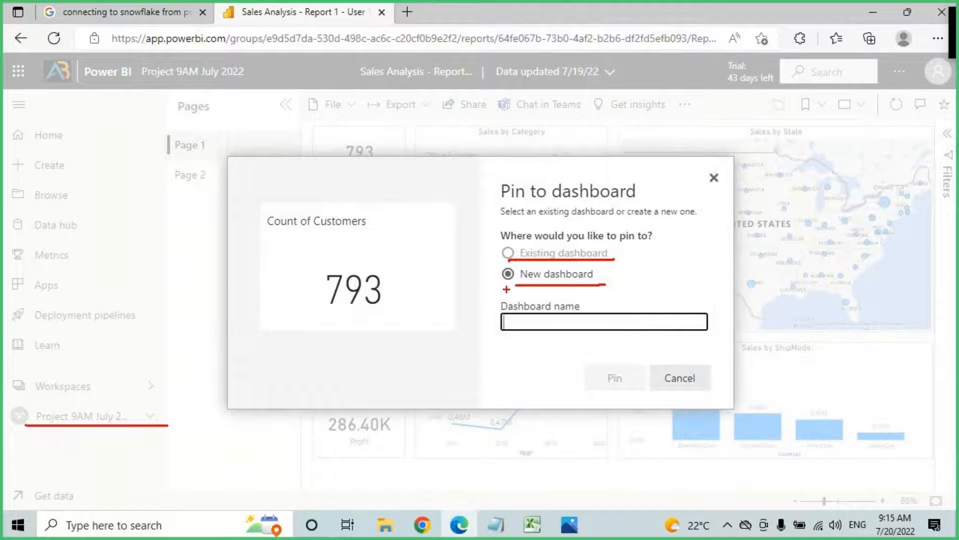
mouse_move(544, 287)
left_mouse_down()
mouse_move(601, 274)
mouse_move(518, 261)
mouse_move(509, 286)
mouse_move(520, 326)
mouse_move(712, 336)
left_mouse_up()
key("Escape")
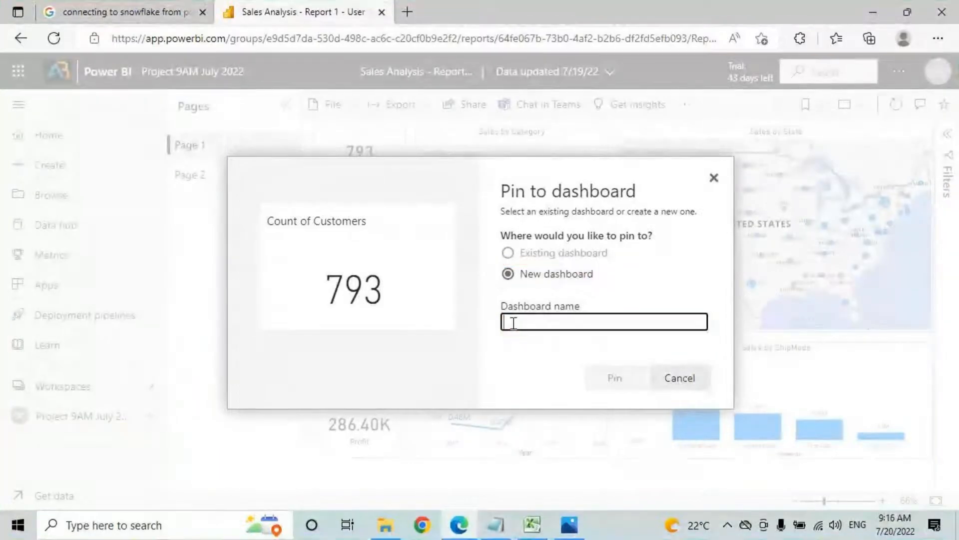
type("Sales Dashboard")
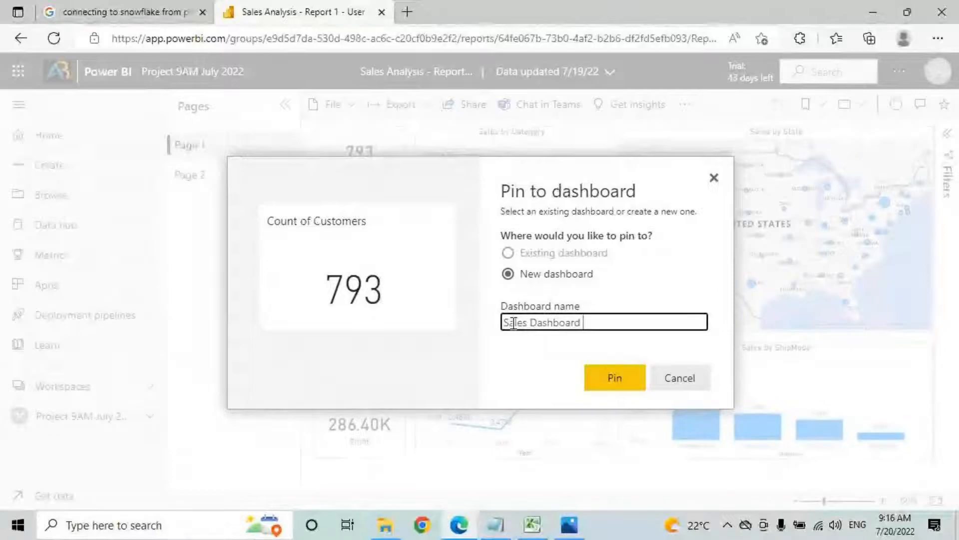
type(" 9AM July")
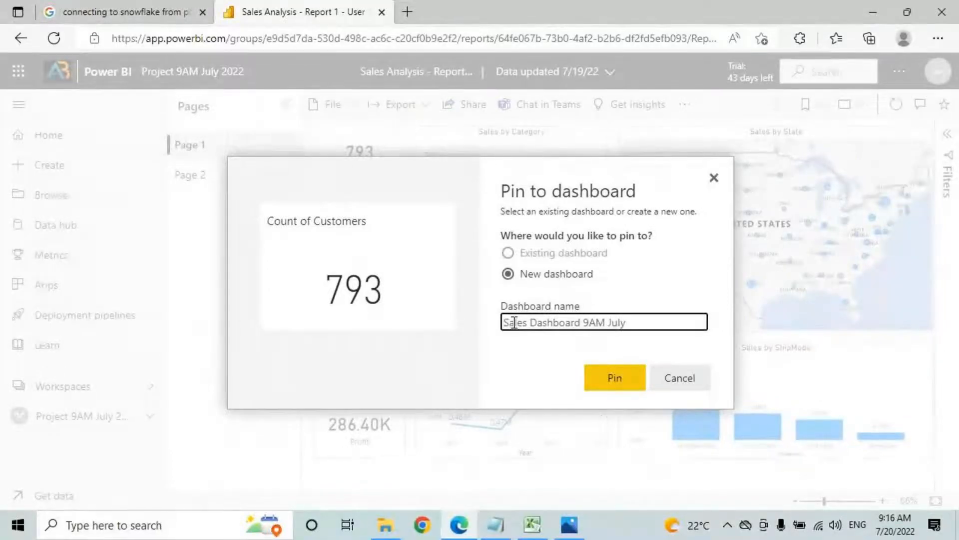
left_click(615, 384)
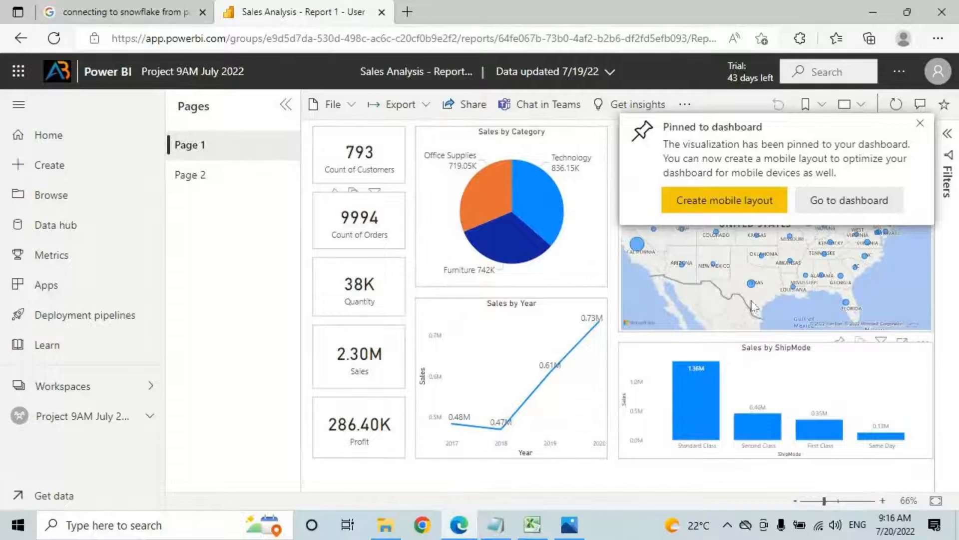
Step: Dismiss the pin confirmation and mark the new Sales Dashboard 9AM July entry in the workspace
left_click(835, 204)
left_click(93, 415)
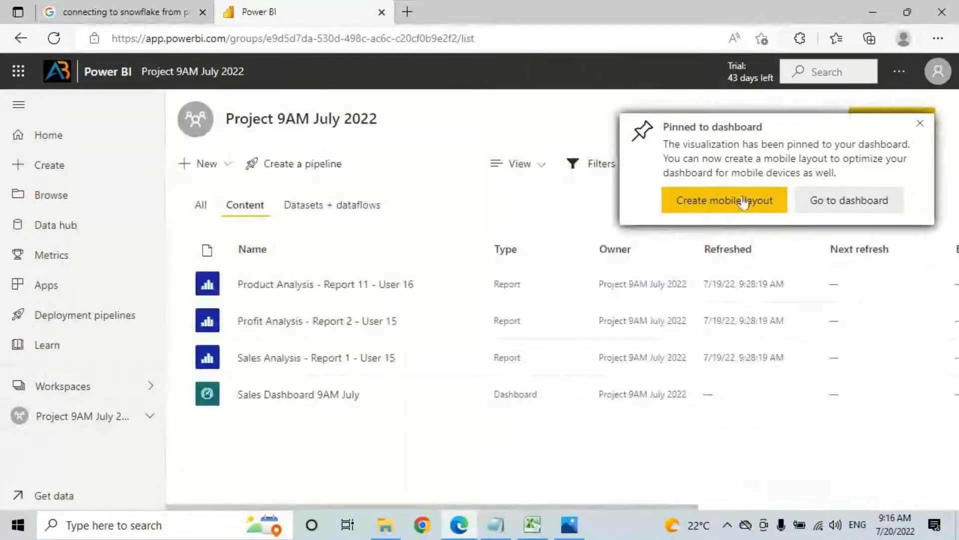
left_click(920, 124)
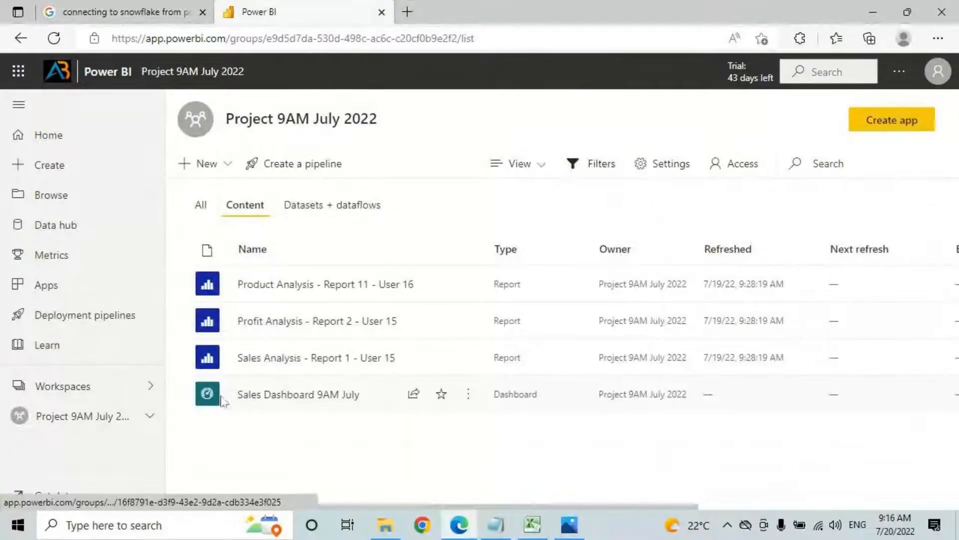
mouse_move(283, 412)
left_mouse_down()
mouse_move(278, 463)
mouse_move(267, 426)
left_mouse_up()
left_click_drag(277, 411, 311, 432)
key("Escape")
key("ctrl+2")
left_click_drag(254, 403, 331, 403)
left_click_drag(504, 401, 554, 400)
left_click_drag(258, 403, 354, 402)
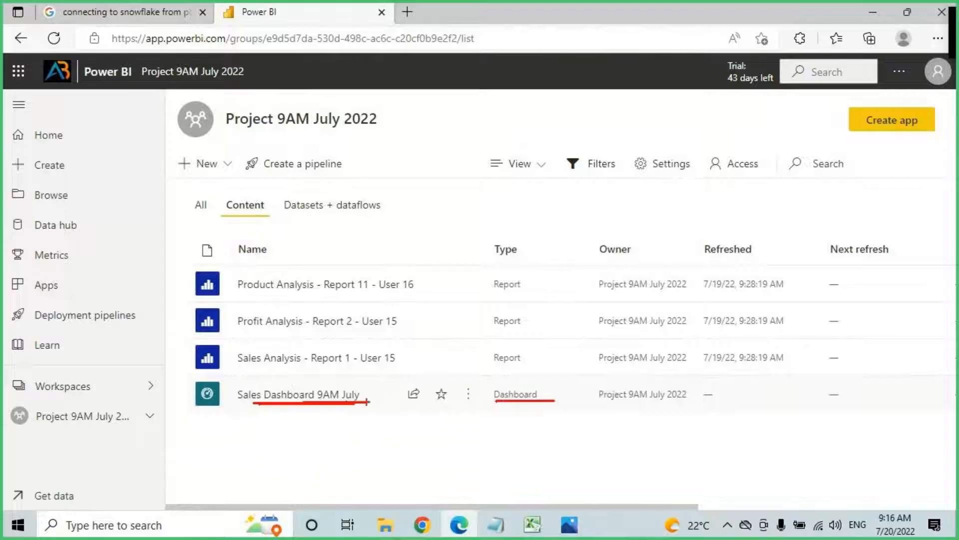
key("Escape")
Step: Open Sales Dashboard 9AM July, then go back to the Project 9AM July 2022 workspace
left_click(332, 397)
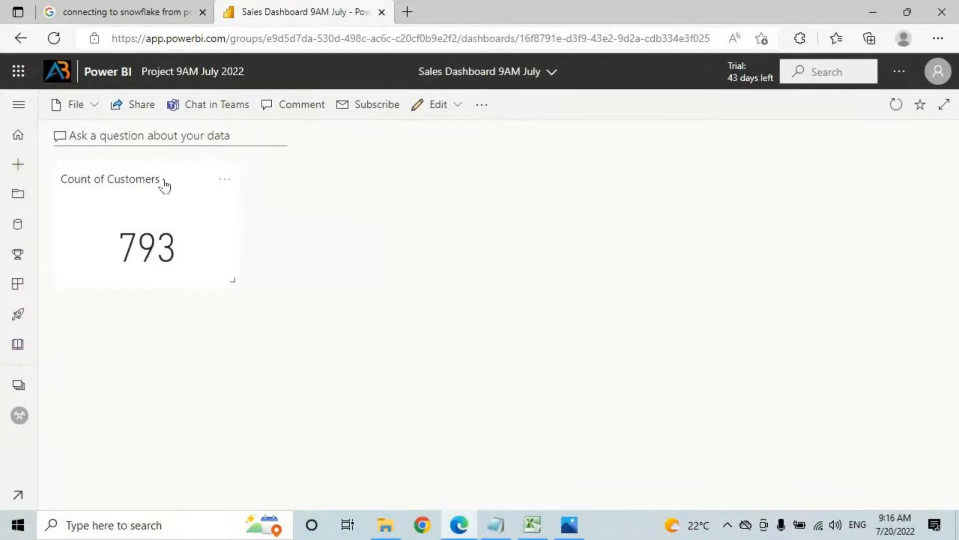
left_click(19, 105)
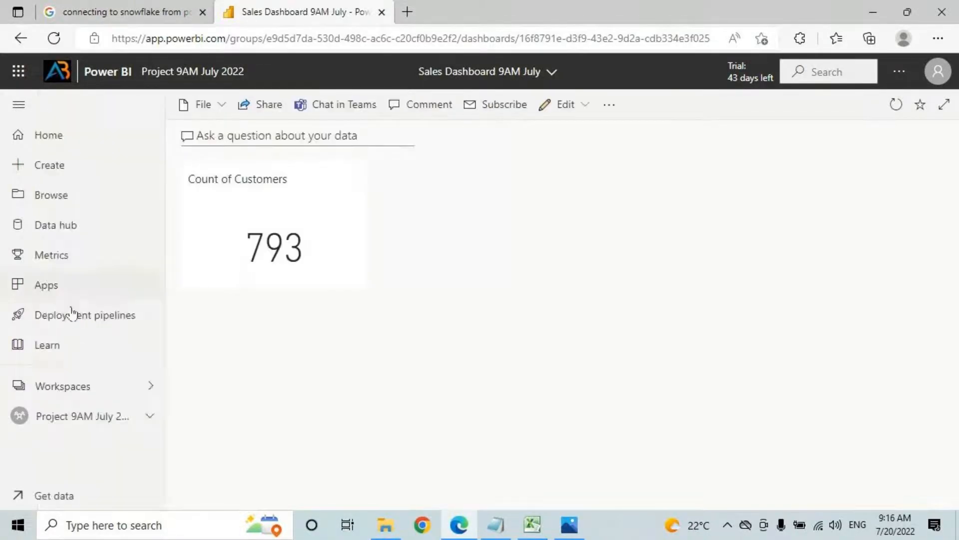
left_click(68, 430)
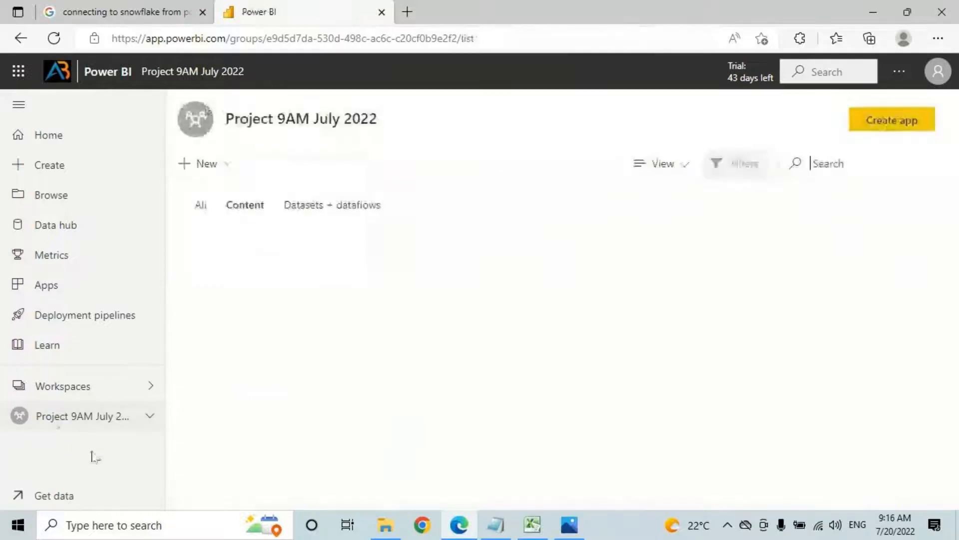
Step: Create a new dashboard named 'Sample Dashboard' from the New menu
left_click(216, 170)
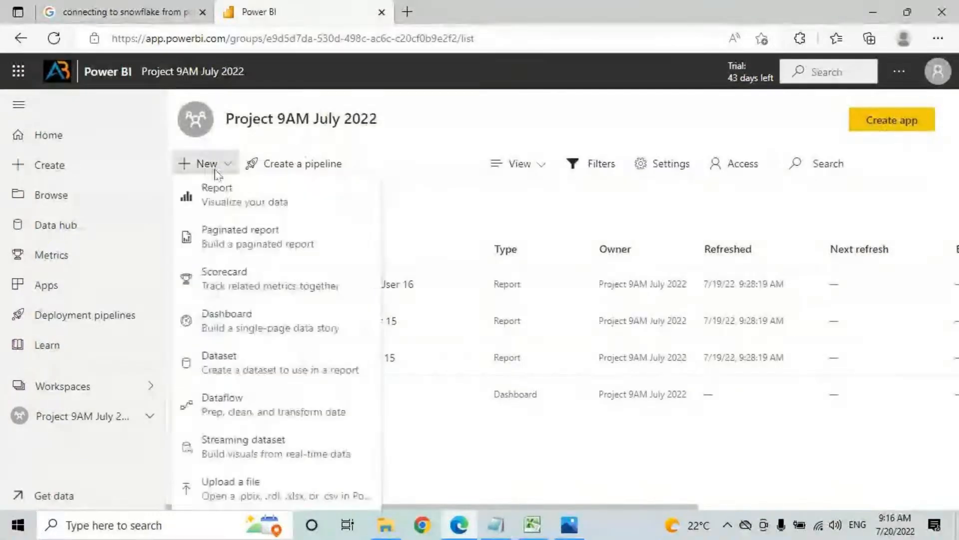
left_click(237, 330)
left_click(454, 278)
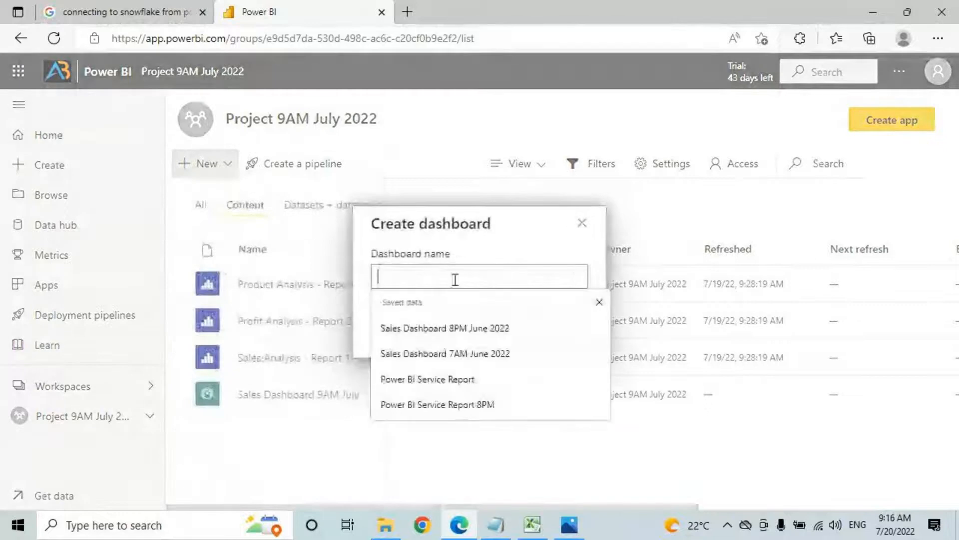
type("Sample")
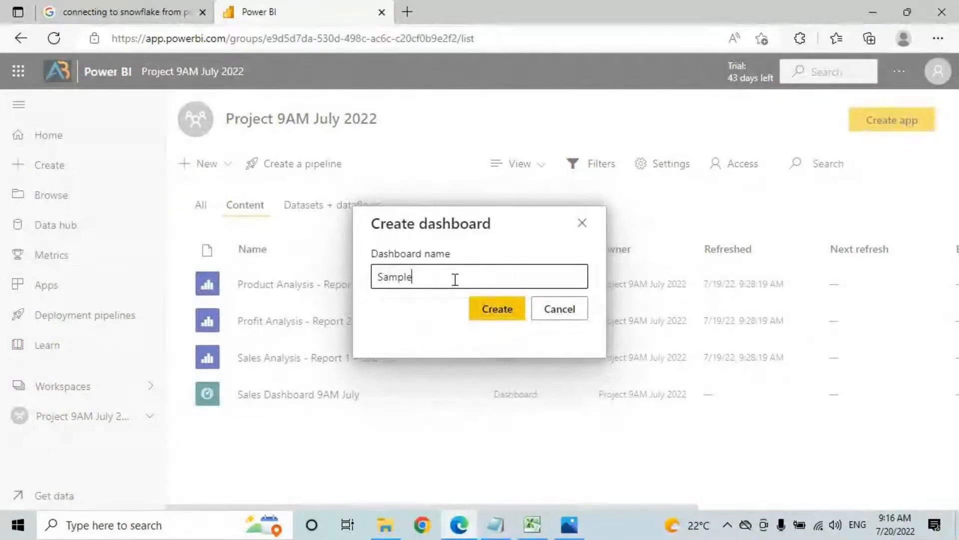
type(" Dashboard")
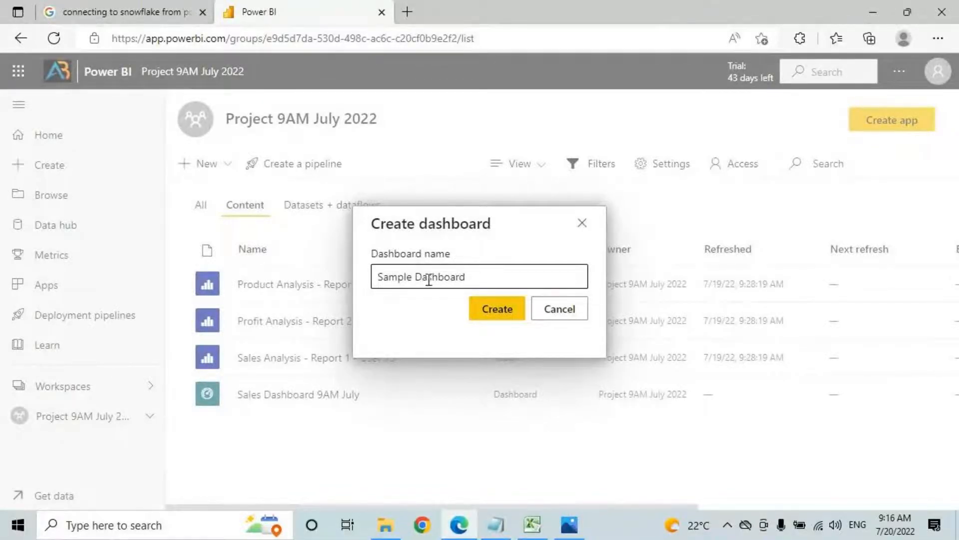
left_click(497, 310)
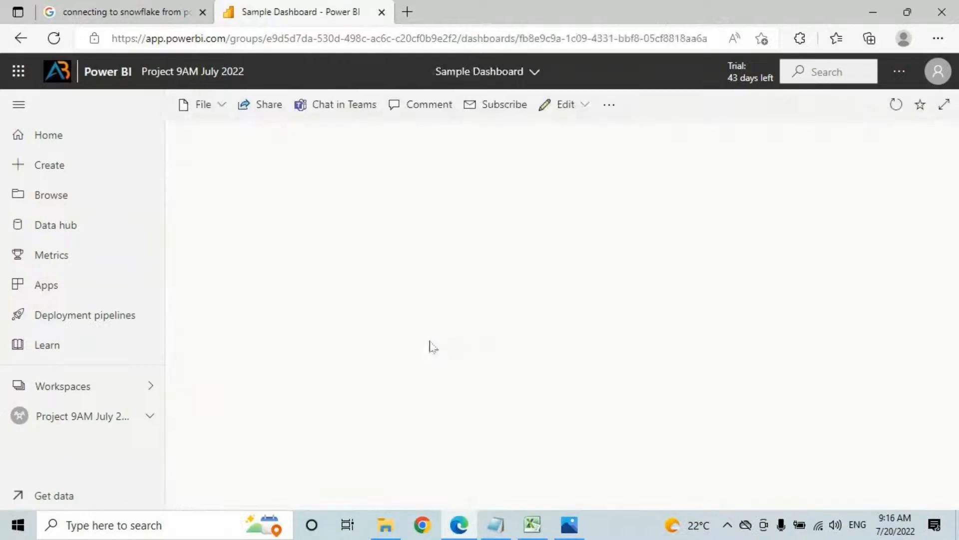
key("ctrl+2")
left_click_drag(443, 82, 534, 83)
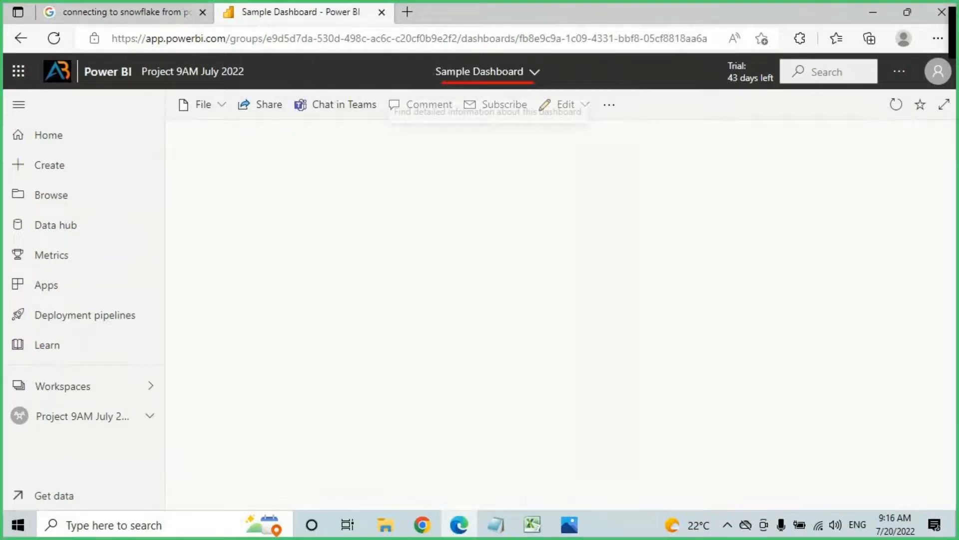
key("Escape")
left_click(19, 104)
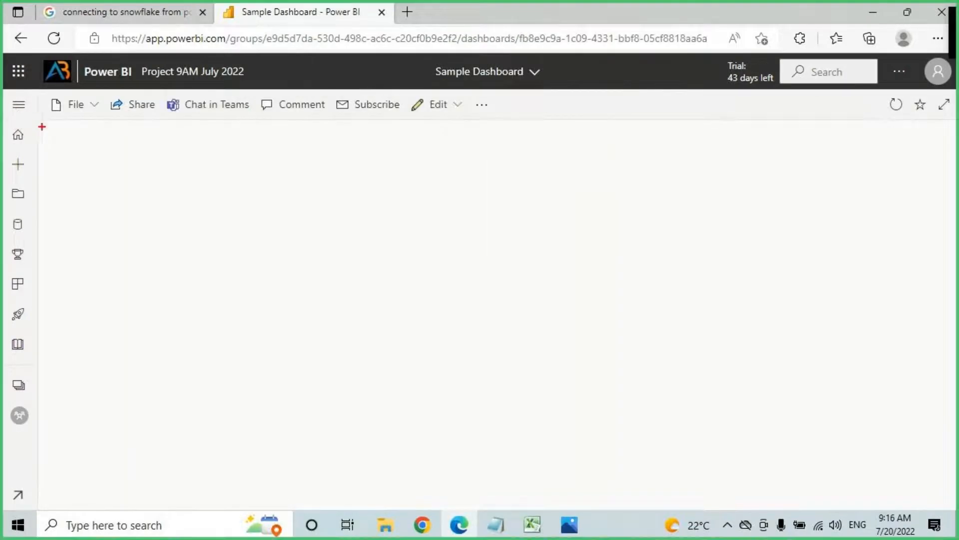
left_click_drag(38, 117, 957, 509)
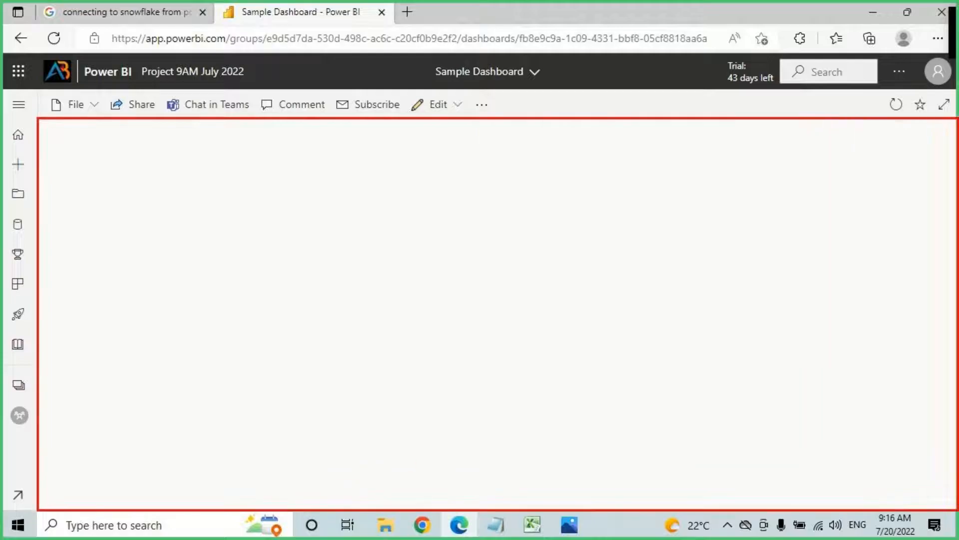
mouse_move(298, 154)
left_mouse_down()
mouse_move(351, 154)
mouse_move(327, 177)
left_mouse_up()
mouse_move(399, 156)
left_mouse_down()
mouse_move(399, 186)
mouse_move(440, 182)
left_mouse_up()
mouse_move(441, 165)
left_mouse_down()
mouse_move(456, 162)
mouse_move(466, 186)
left_mouse_up()
left_click_drag(480, 159, 472, 189)
left_click_drag(361, 212, 530, 174)
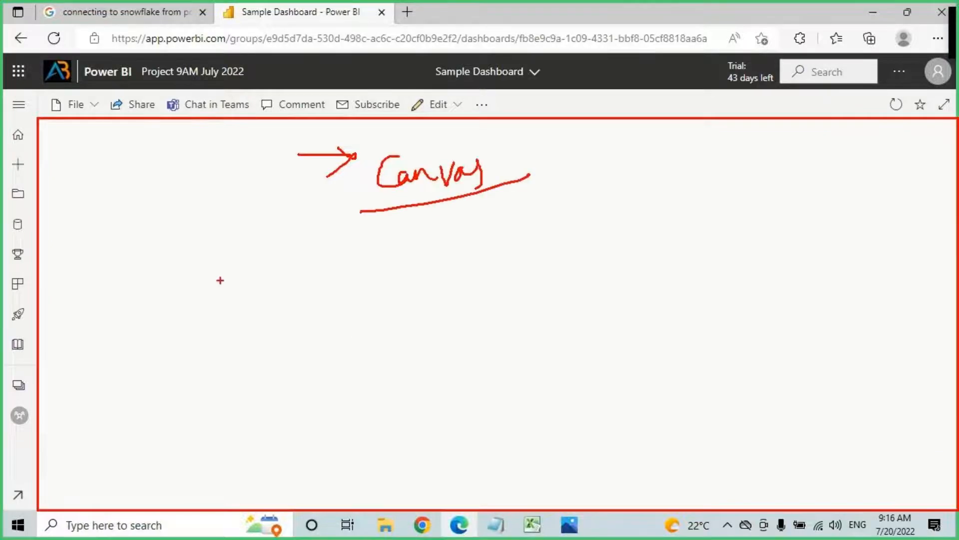
left_click_drag(353, 218, 353, 272)
left_click_drag(372, 215, 369, 270)
mouse_move(312, 254)
left_mouse_down()
mouse_move(380, 240)
mouse_move(414, 282)
left_mouse_up()
left_click(404, 219)
left_click_drag(460, 205, 483, 253)
mouse_move(580, 183)
left_mouse_down()
mouse_move(569, 238)
mouse_move(599, 233)
left_mouse_up()
mouse_move(606, 226)
left_mouse_down()
mouse_move(614, 212)
mouse_move(625, 231)
left_mouse_up()
left_click_drag(638, 200, 654, 198)
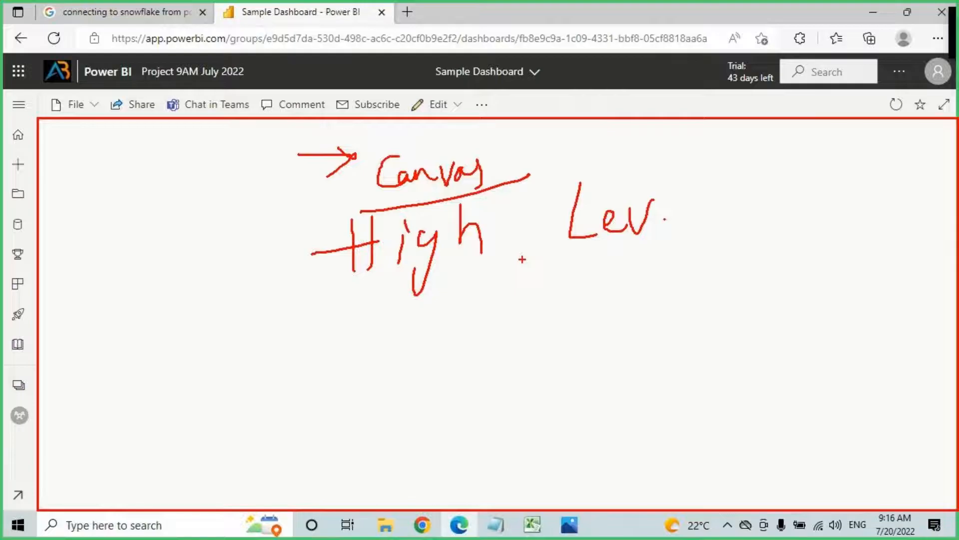
left_click_drag(57, 133, 97, 174)
left_click_drag(128, 135, 208, 195)
left_click_drag(233, 140, 288, 199)
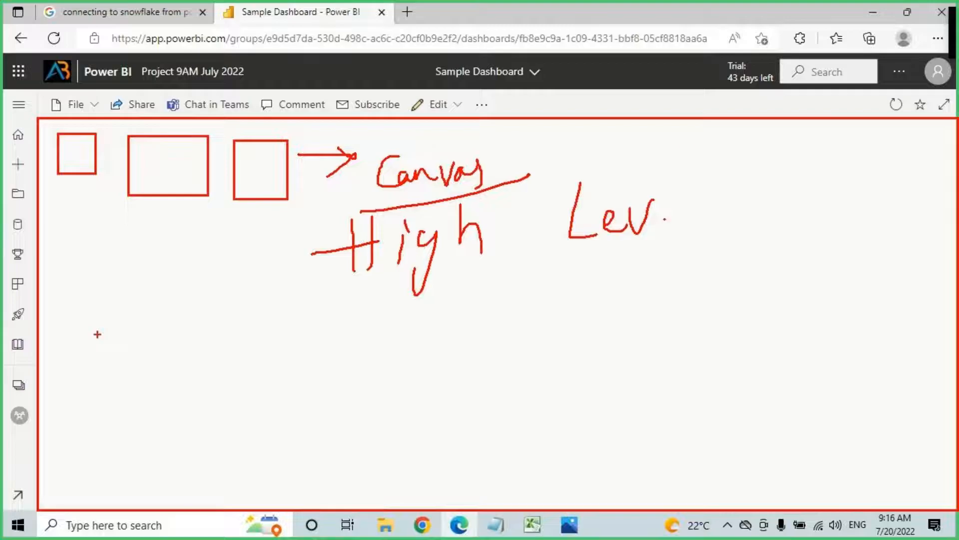
left_click_drag(624, 109, 655, 310)
left_click_drag(617, 254, 675, 310)
left_click_drag(705, 227, 637, 321)
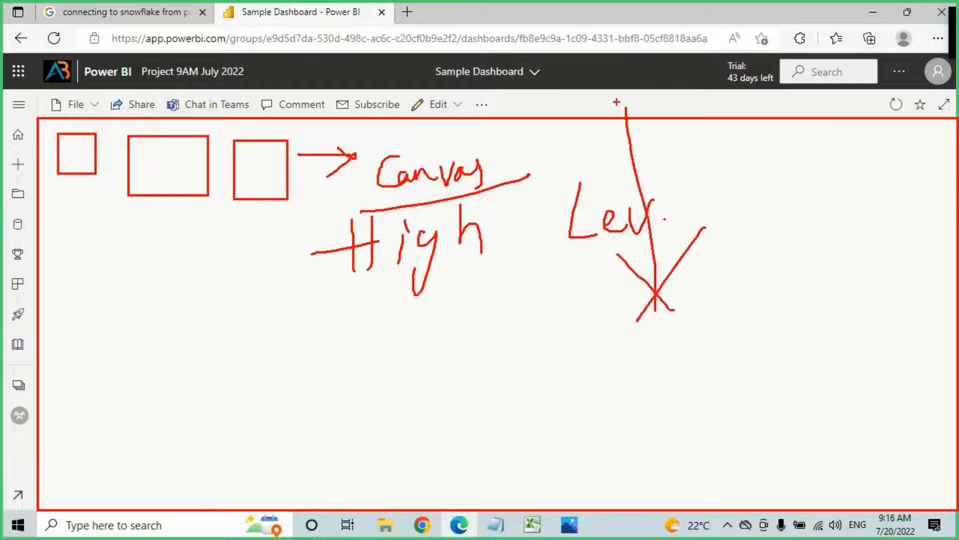
left_click_drag(444, 84, 571, 85)
left_click_drag(785, 158, 775, 269)
left_click_drag(751, 223, 775, 270)
left_click_drag(806, 219, 758, 266)
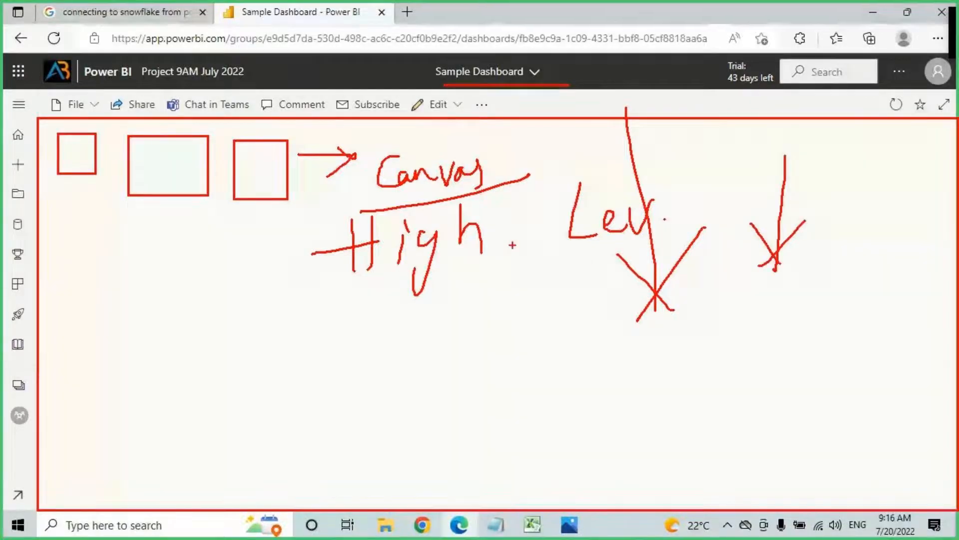
key("Escape")
left_click(19, 105)
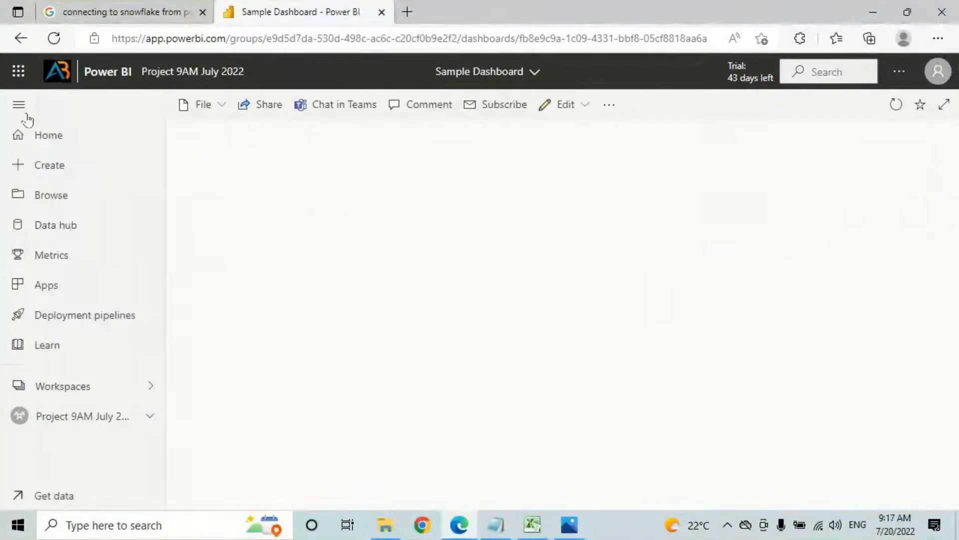
Step: Open the Sales Analysis report from the Project 9AM July 2022 workspace and pin its Count of Customers card
left_click(75, 417)
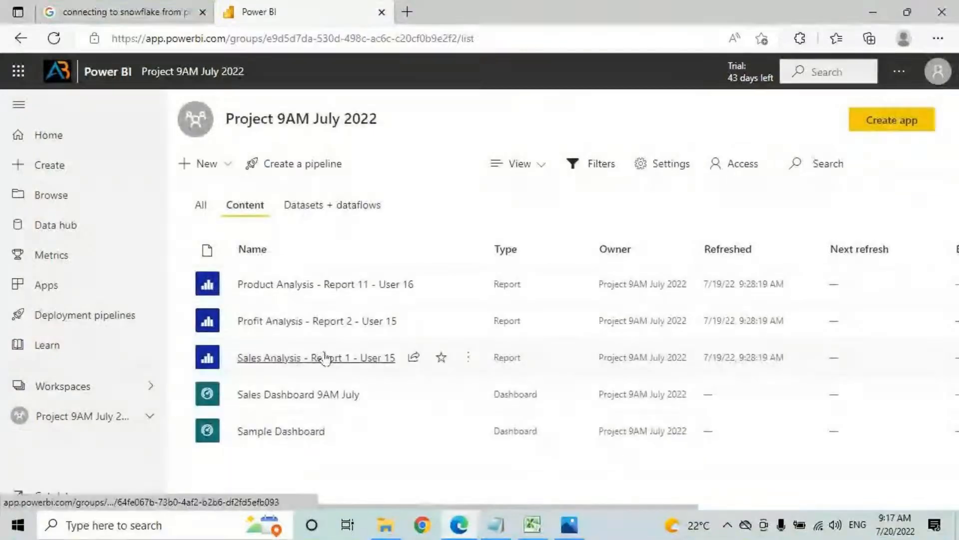
left_click(282, 358)
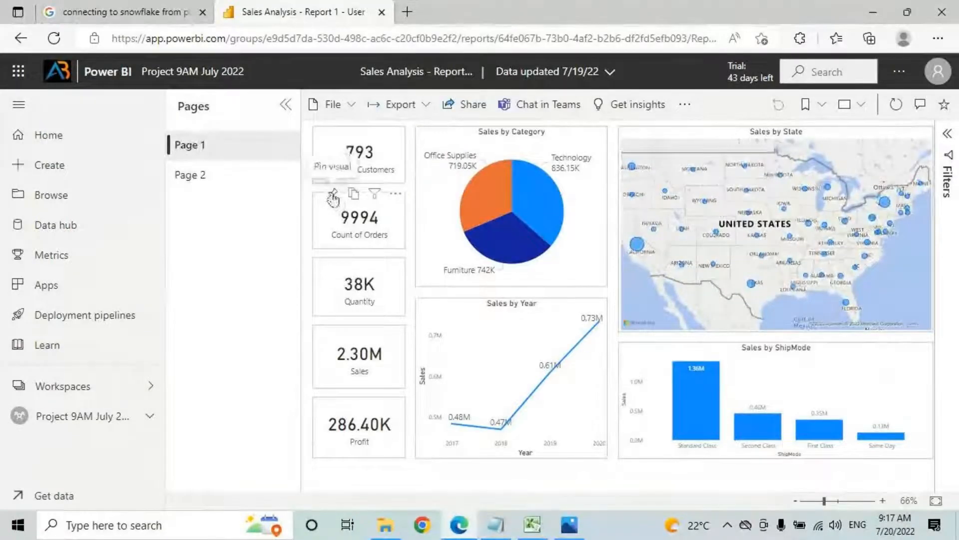
left_click(335, 190)
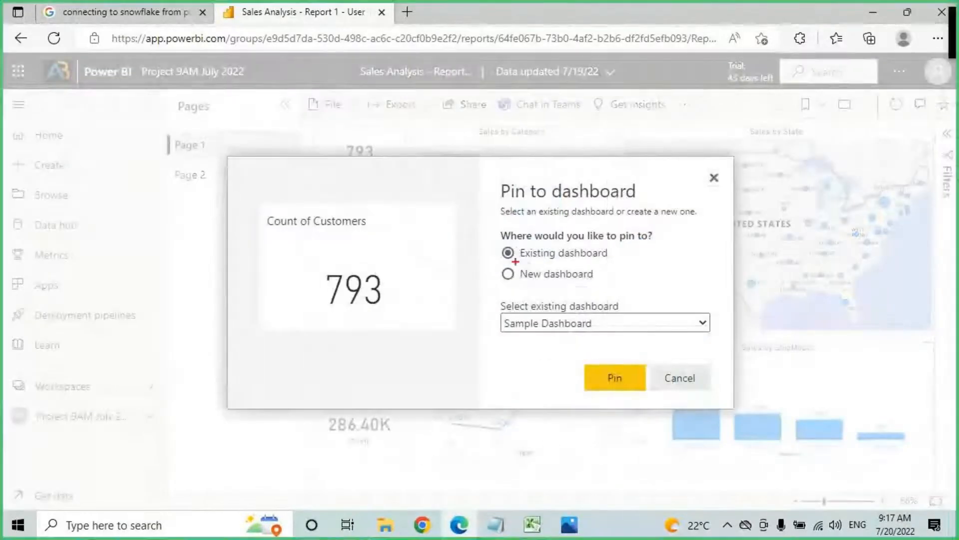
Step: Pin the Count of Customers card to the existing Sample Dashboard, then return to the workspace list
mouse_move(507, 259)
left_mouse_down()
mouse_move(598, 262)
mouse_move(552, 239)
mouse_move(509, 261)
mouse_move(546, 260)
left_mouse_up()
left_click(565, 322)
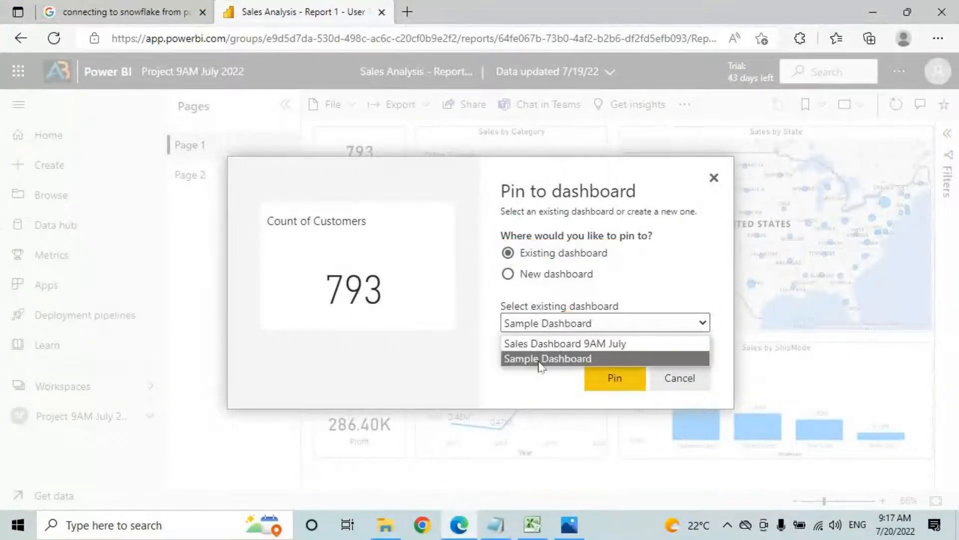
left_click(550, 343)
left_click(563, 324)
left_click(550, 357)
left_click(554, 324)
left_click(537, 344)
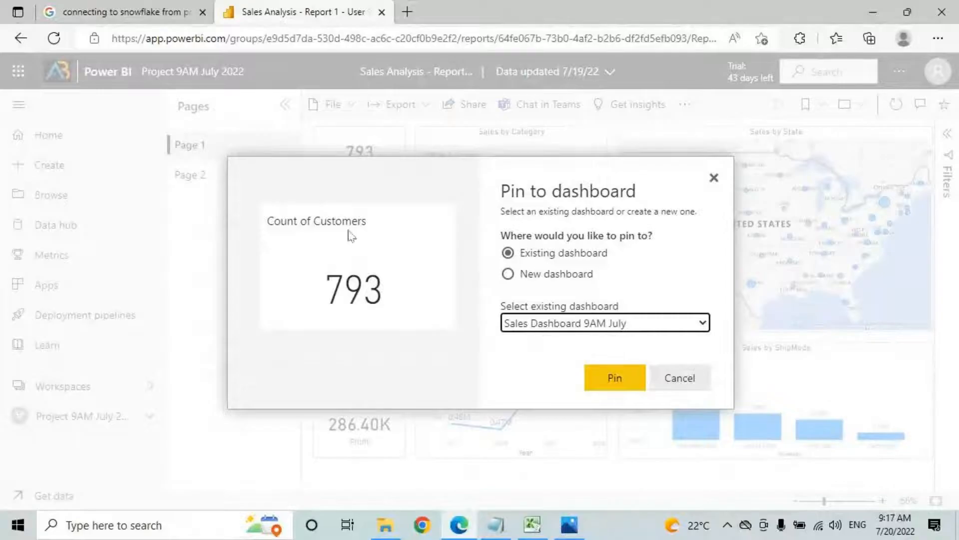
left_click(561, 327)
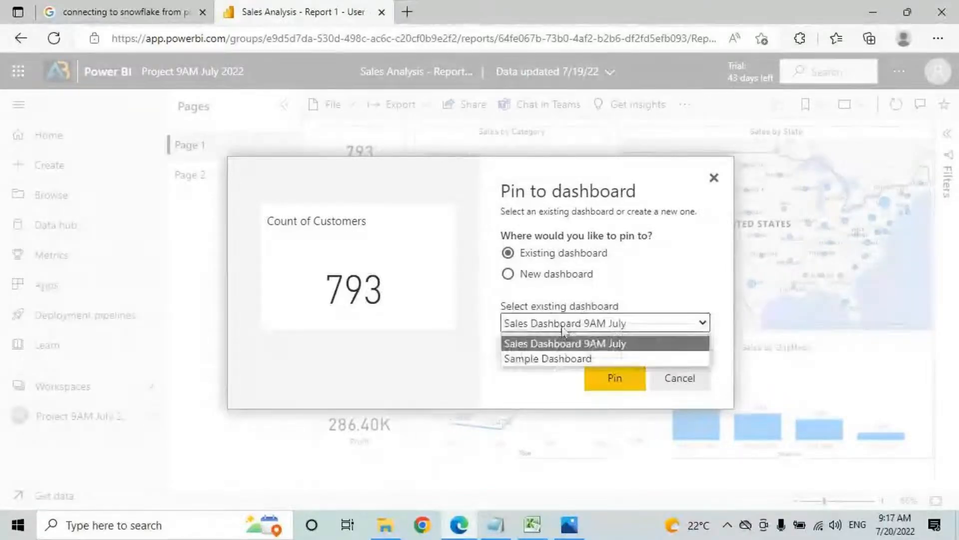
left_click(553, 359)
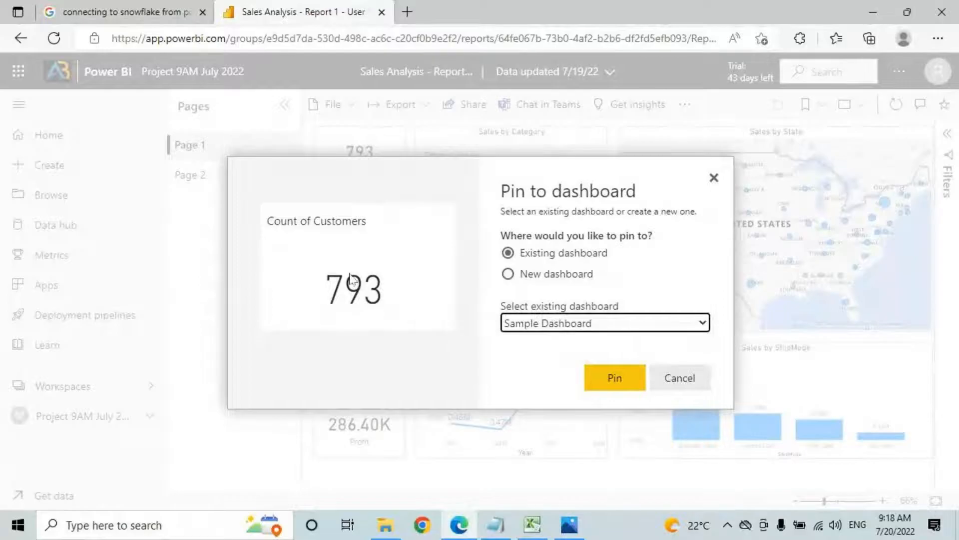
left_click(615, 377)
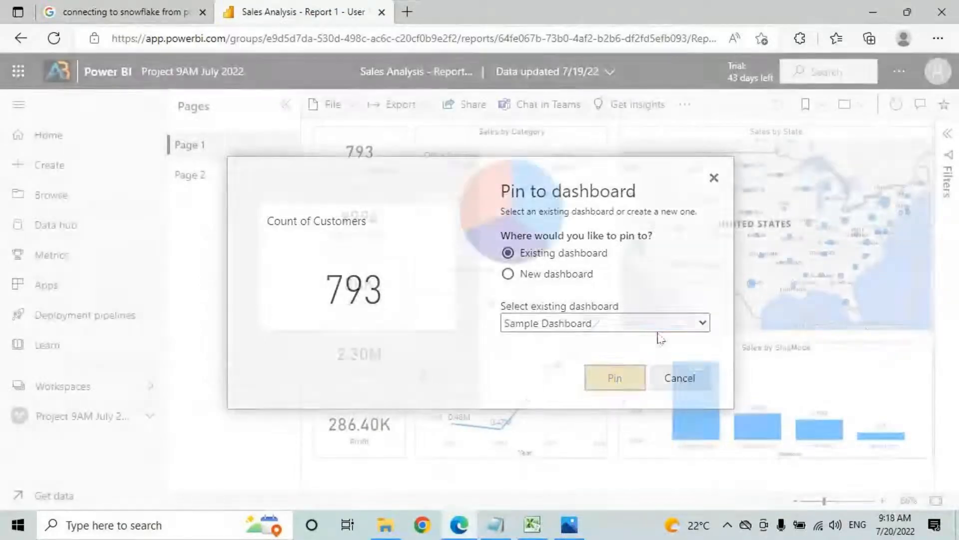
left_click(104, 416)
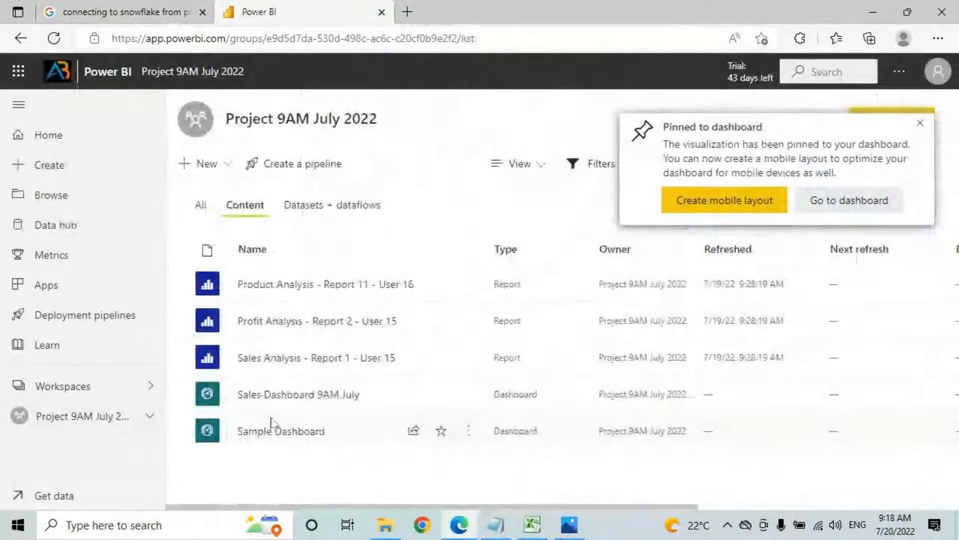
Step: Check Sample Dashboard, return to the workspace list, and dismiss the Pinned notification
left_click(259, 433)
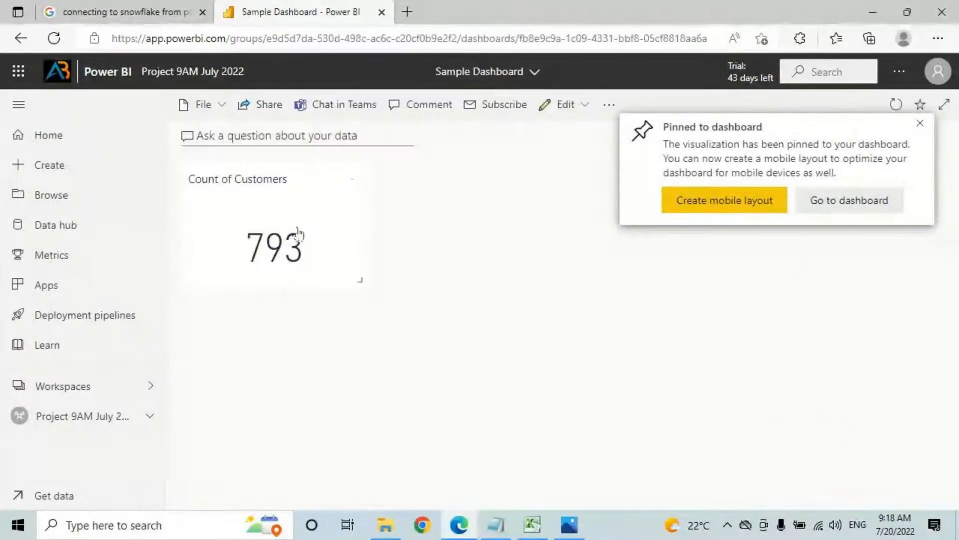
left_click(132, 417)
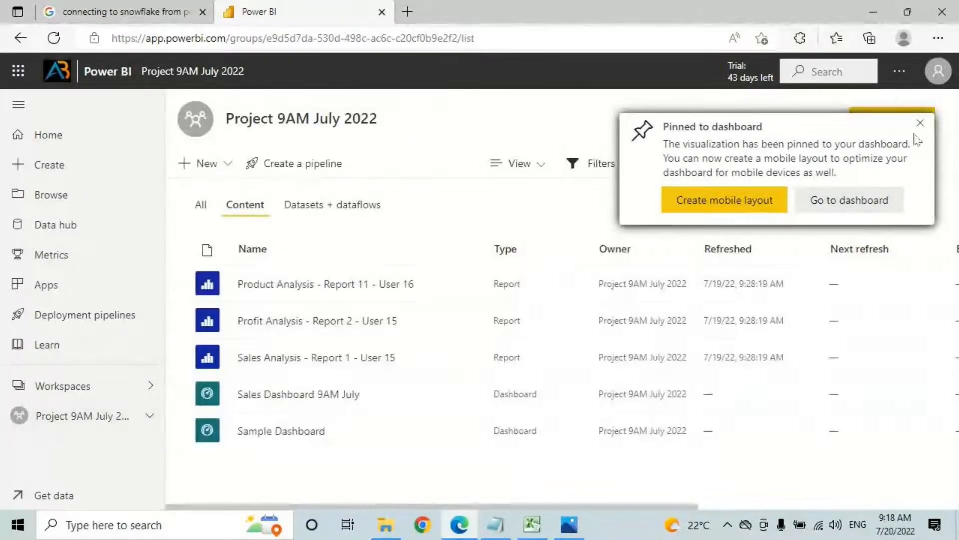
left_click(919, 123)
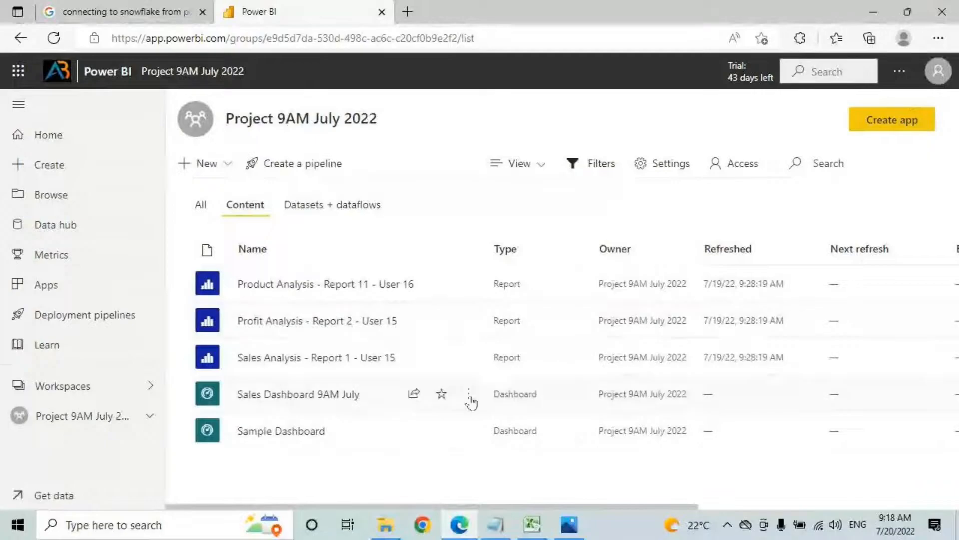
Step: Open the New menu, mark up items on screen with annotations, then close the menu
left_click(202, 164)
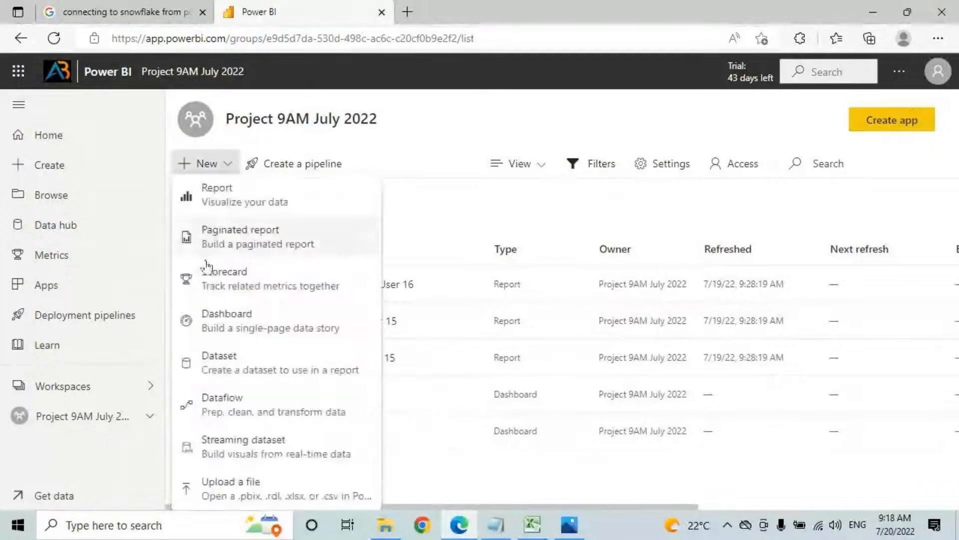
key("ctrl+2")
left_click_drag(182, 304, 275, 322)
key("Escape")
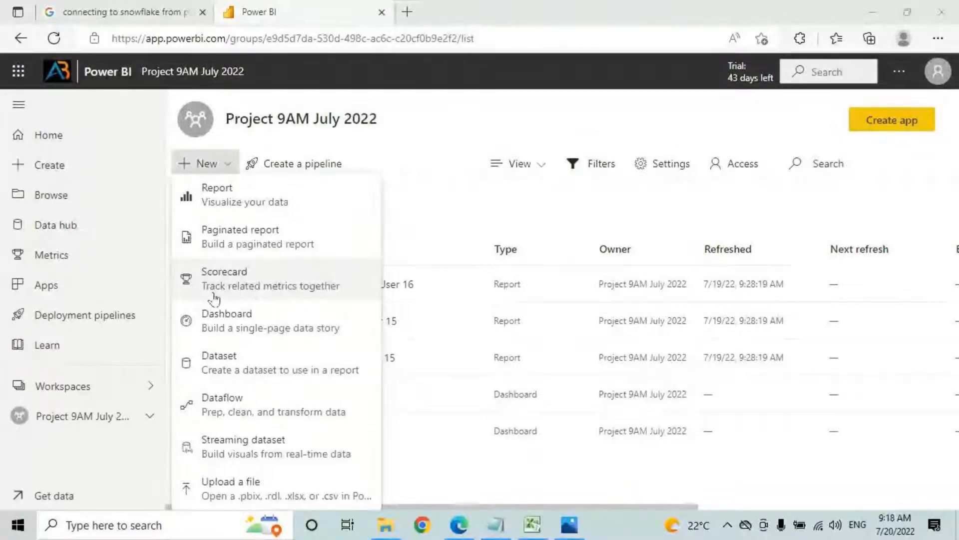
key("ctrl+2")
mouse_move(192, 321)
left_mouse_down()
mouse_move(256, 336)
mouse_move(363, 339)
left_mouse_up()
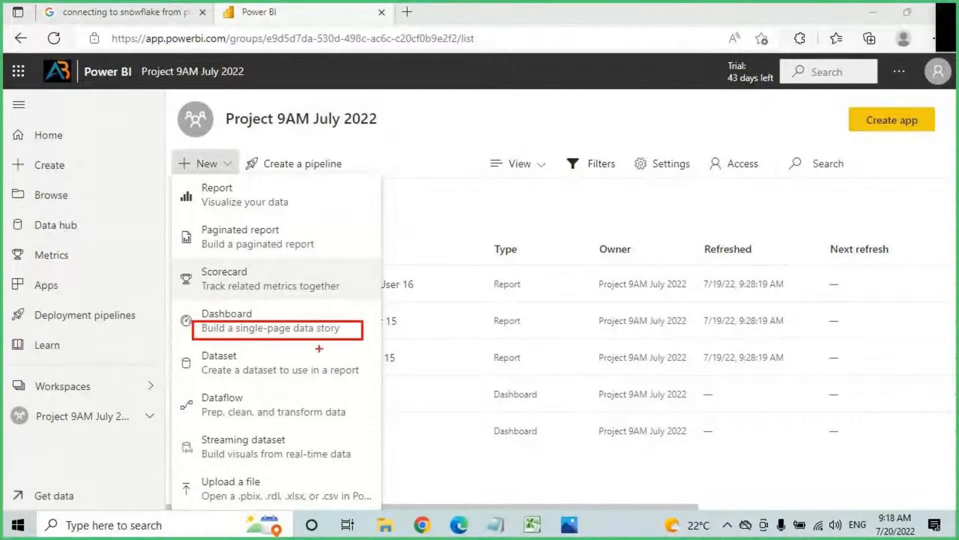
left_click_drag(196, 336, 334, 337)
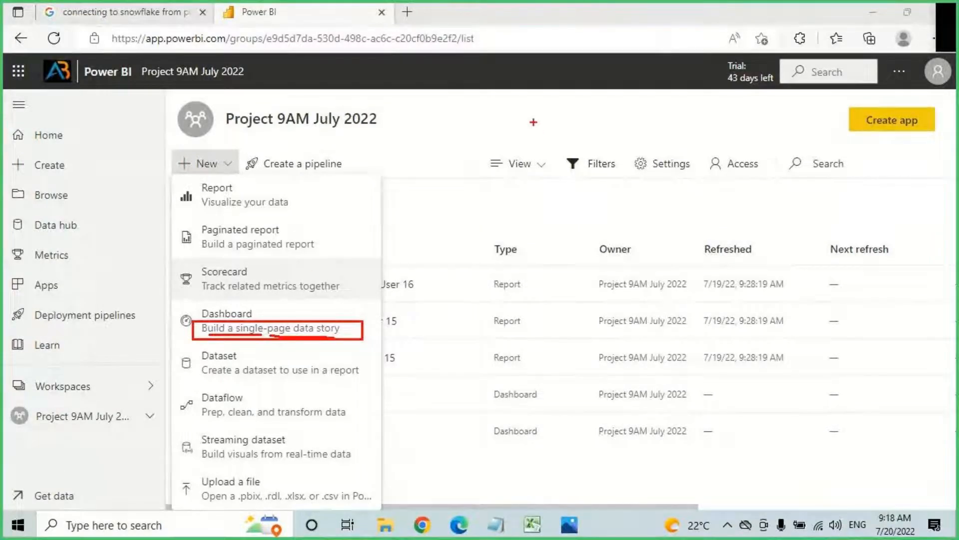
mouse_move(500, 99)
left_mouse_down()
mouse_move(501, 137)
mouse_move(514, 116)
mouse_move(533, 126)
mouse_move(572, 100)
mouse_move(580, 118)
left_mouse_up()
mouse_move(587, 81)
left_mouse_down()
mouse_move(587, 106)
mouse_move(649, 98)
mouse_move(636, 123)
left_mouse_up()
left_click_drag(692, 88, 693, 114)
mouse_move(694, 102)
left_mouse_down()
mouse_move(713, 86)
mouse_move(756, 82)
left_mouse_up()
left_click_drag(507, 145, 582, 126)
left_click_drag(632, 17, 626, 53)
left_click_drag(604, 46, 715, 31)
mouse_move(726, 12)
left_mouse_down()
mouse_move(720, 35)
mouse_move(757, 31)
left_mouse_up()
left_click_drag(755, 10, 759, 14)
mouse_move(770, 1)
left_mouse_down()
mouse_move(770, 40)
mouse_move(799, 36)
left_mouse_up()
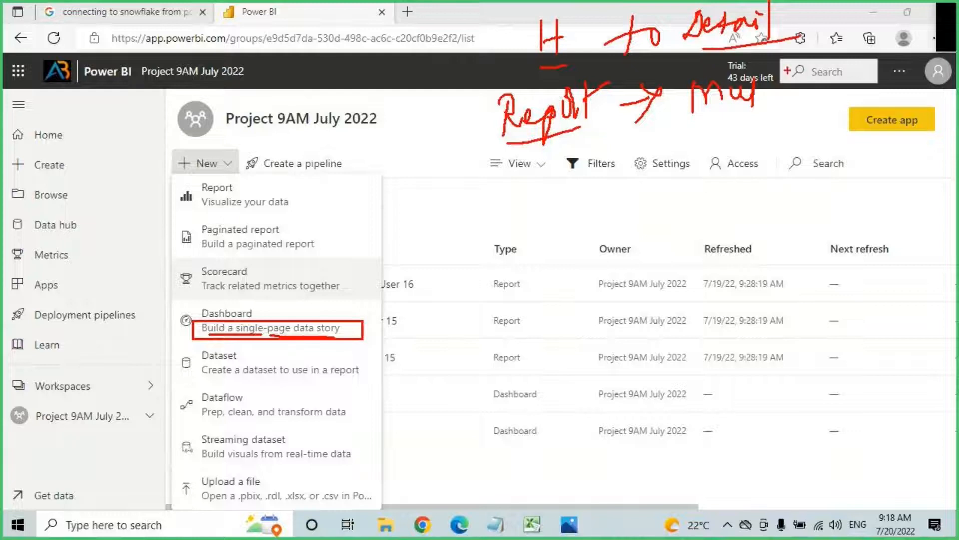
mouse_move(772, 70)
left_mouse_down()
mouse_move(682, 135)
mouse_move(846, 69)
mouse_move(760, 64)
left_mouse_up()
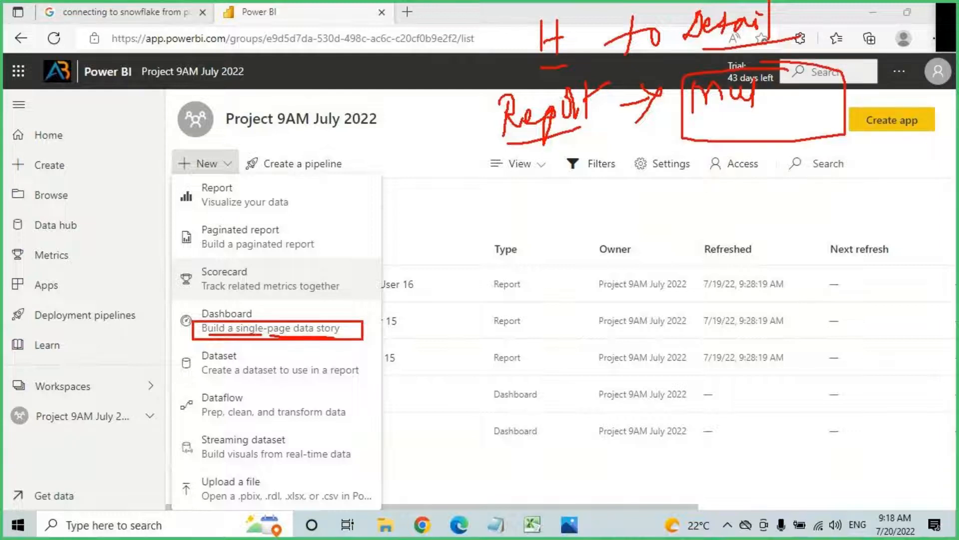
left_click_drag(254, 313, 291, 279)
left_click_drag(266, 282, 292, 278)
left_click_drag(291, 280, 285, 302)
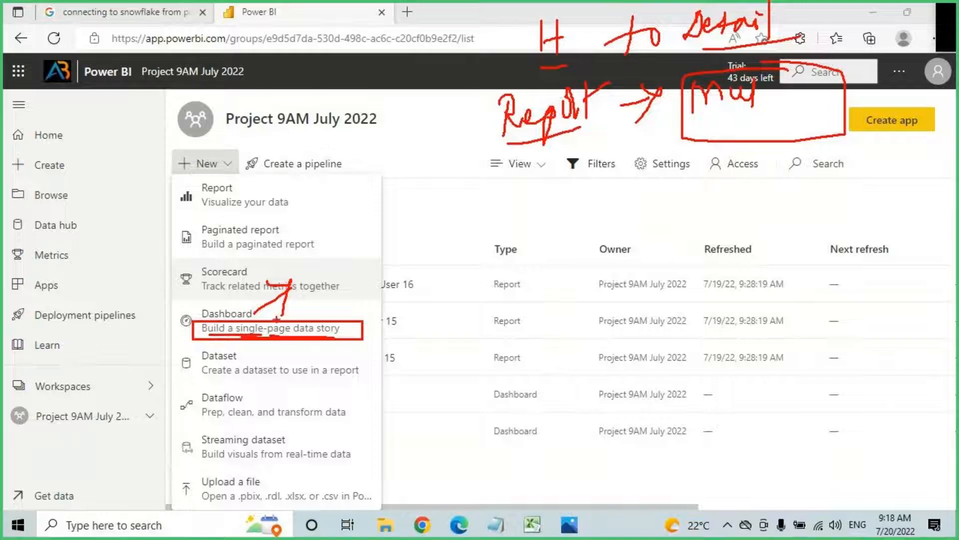
mouse_move(251, 314)
left_mouse_down()
mouse_move(465, 316)
mouse_move(414, 344)
left_mouse_up()
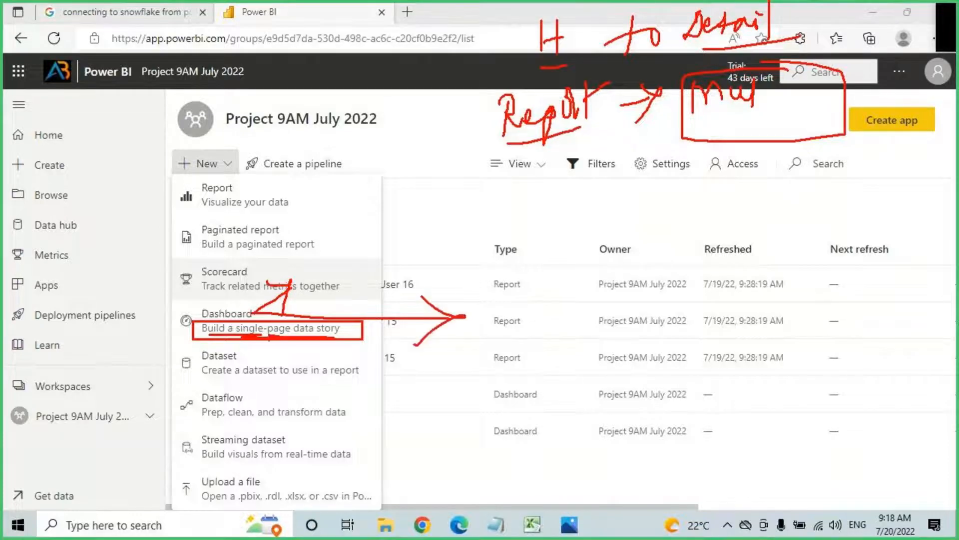
mouse_move(255, 315)
left_mouse_down()
mouse_move(478, 318)
mouse_move(413, 352)
left_mouse_up()
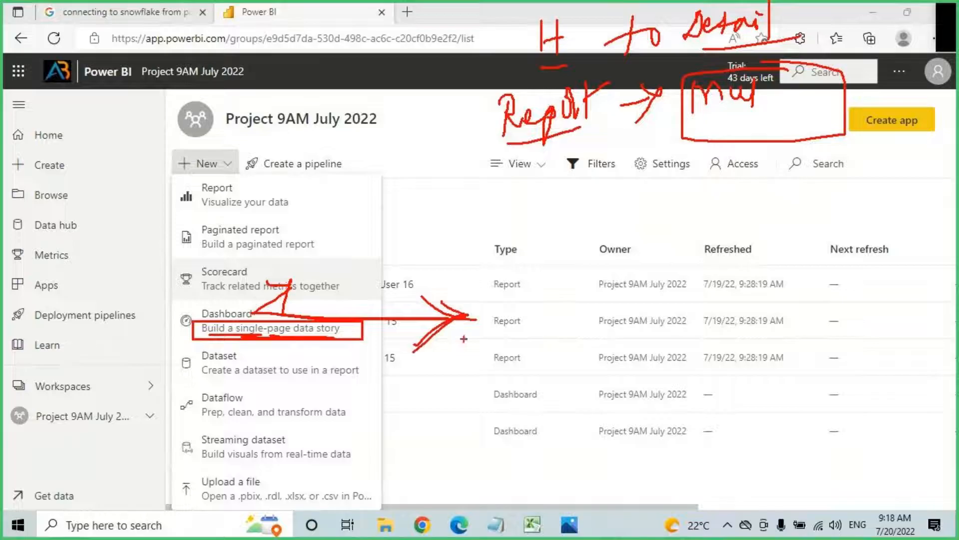
mouse_move(487, 286)
left_mouse_down()
mouse_move(488, 333)
mouse_move(502, 331)
mouse_move(519, 305)
left_mouse_up()
left_click_drag(523, 306, 523, 326)
left_click_drag(527, 294, 549, 324)
left_click_drag(555, 279, 599, 280)
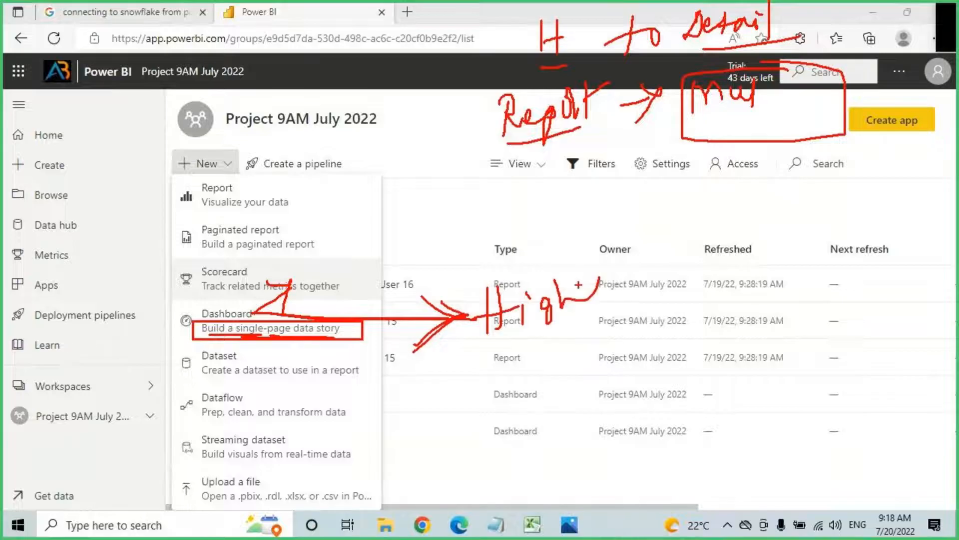
key("Escape")
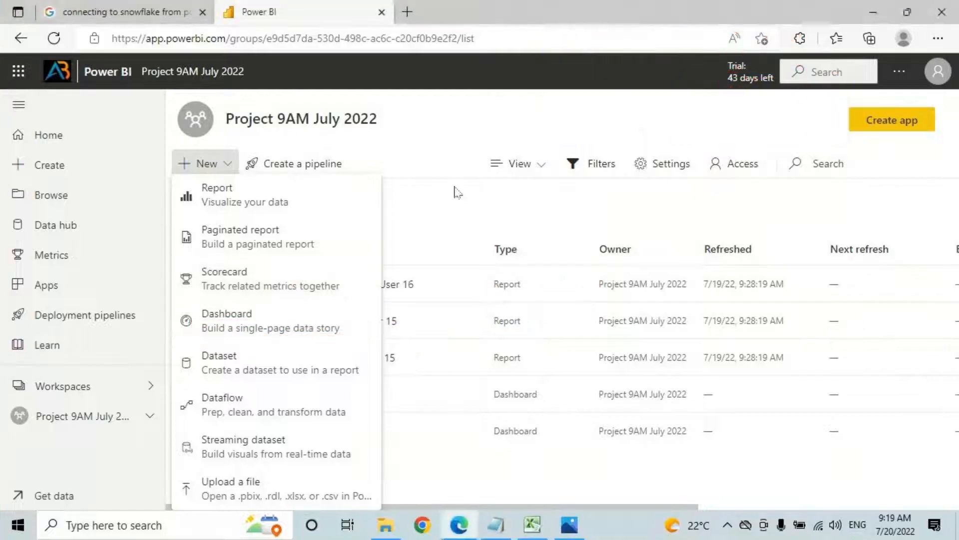
left_click(465, 200)
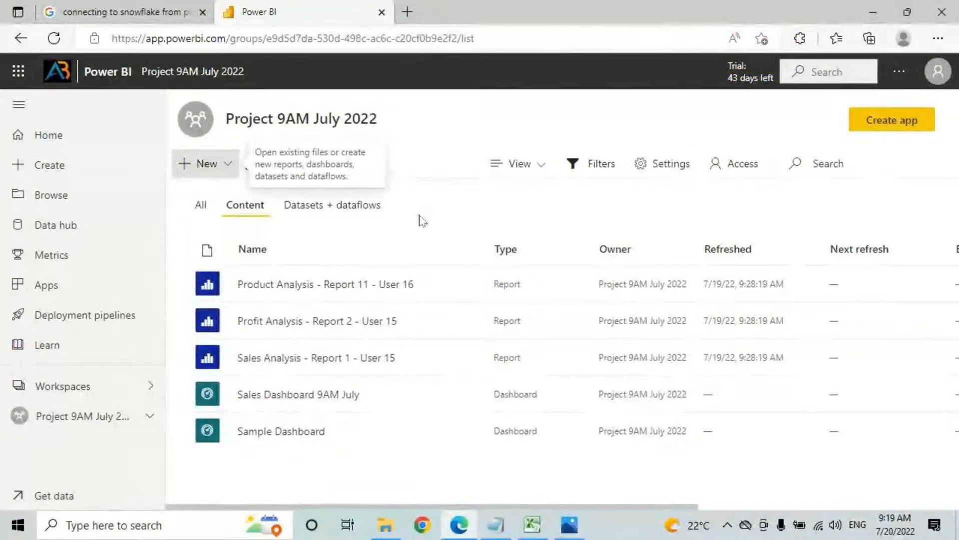
Step: Open Sales Analysis and pin the Count of Orders and Quantity cards to Sales Dashboard 9AM July
left_click(289, 360)
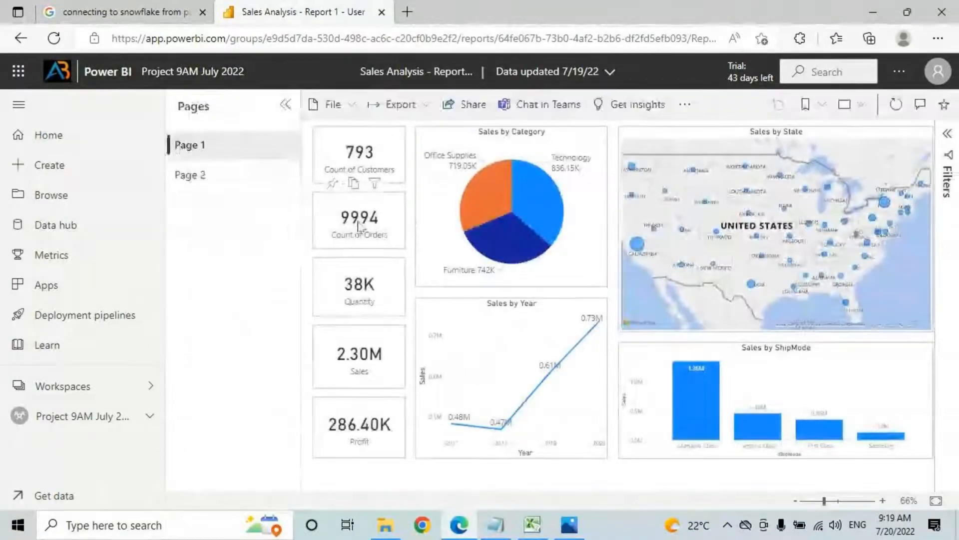
left_click(332, 184)
left_click(561, 326)
left_click(552, 340)
left_click(606, 377)
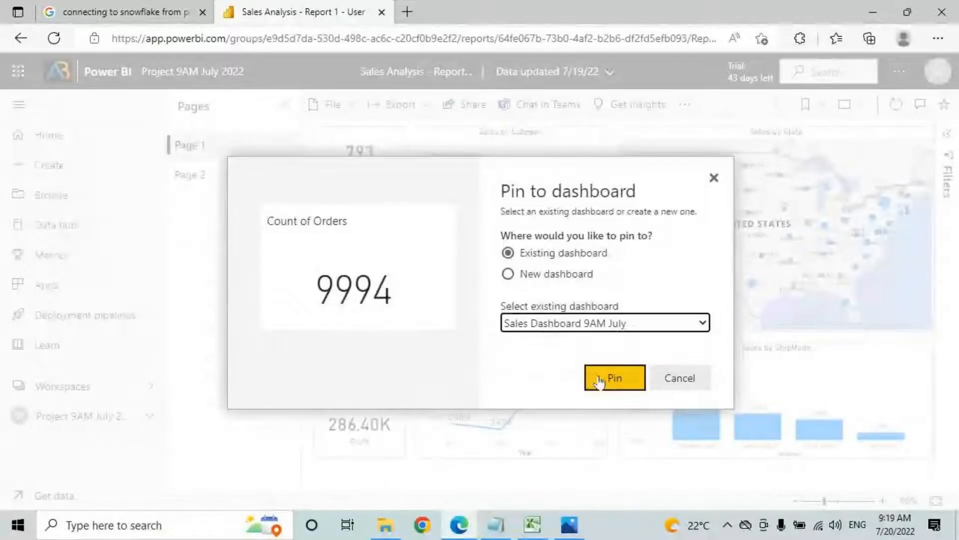
left_click(332, 248)
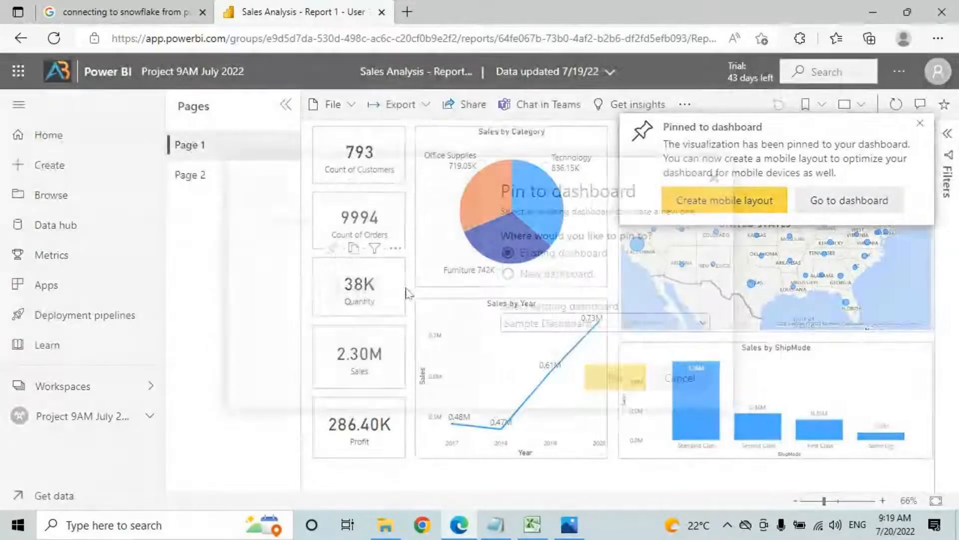
left_click(544, 276)
left_click(548, 256)
left_click(562, 325)
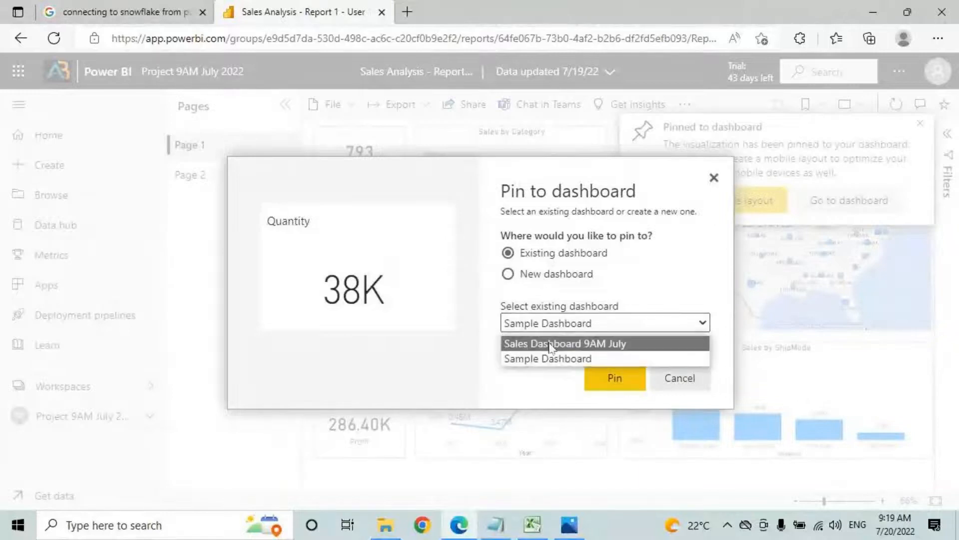
left_click(550, 344)
left_click(614, 378)
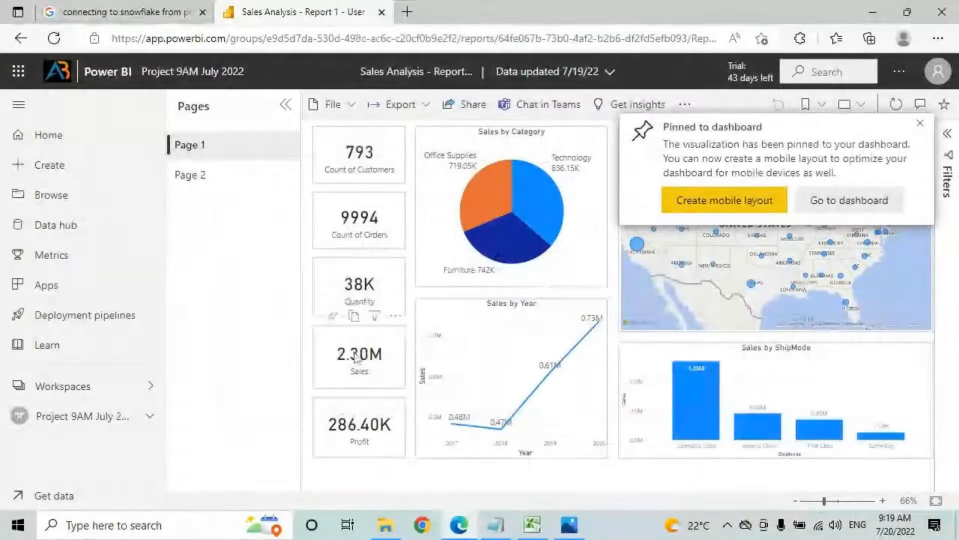
Step: Pin the Sales and Profit cards to Sales Dashboard 9AM July
left_click(333, 316)
left_click(575, 324)
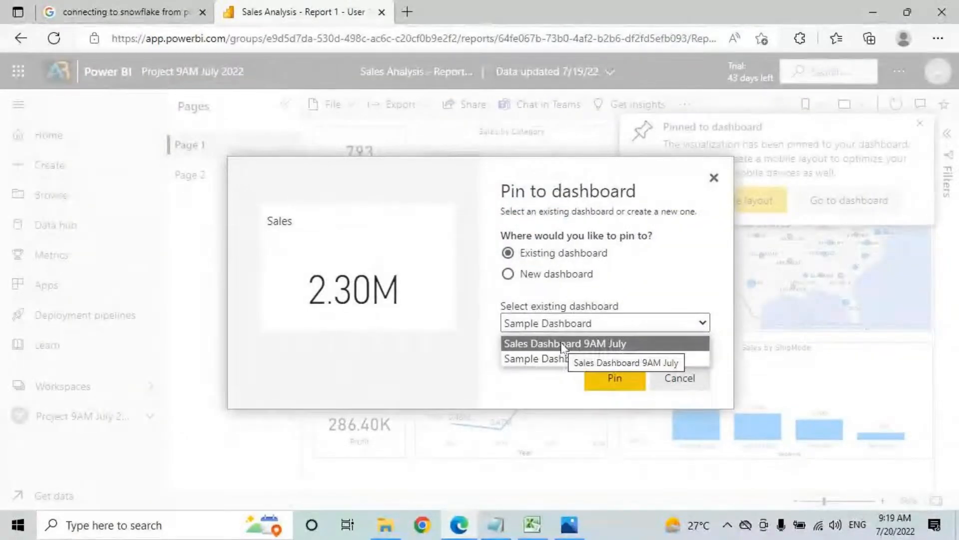
left_click(563, 344)
left_click(615, 378)
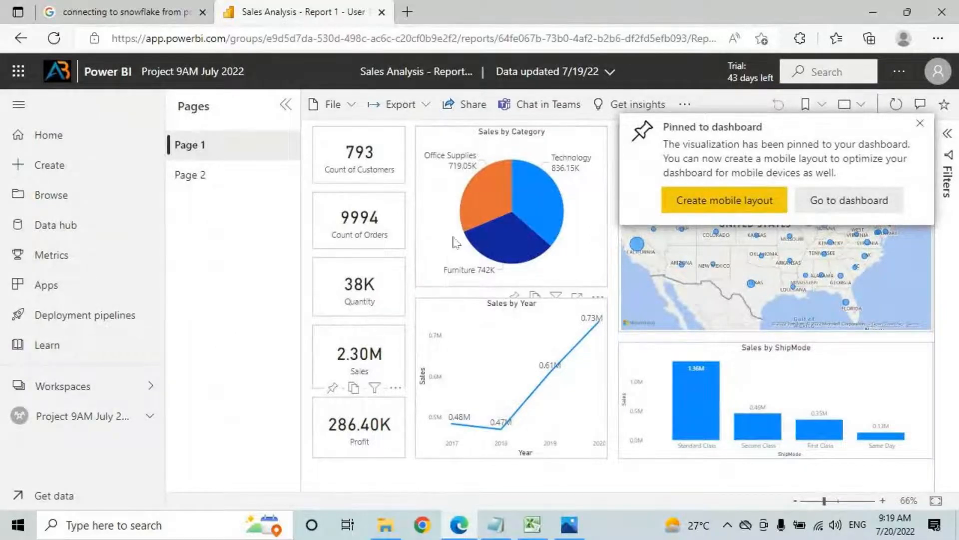
mouse_move(378, 395)
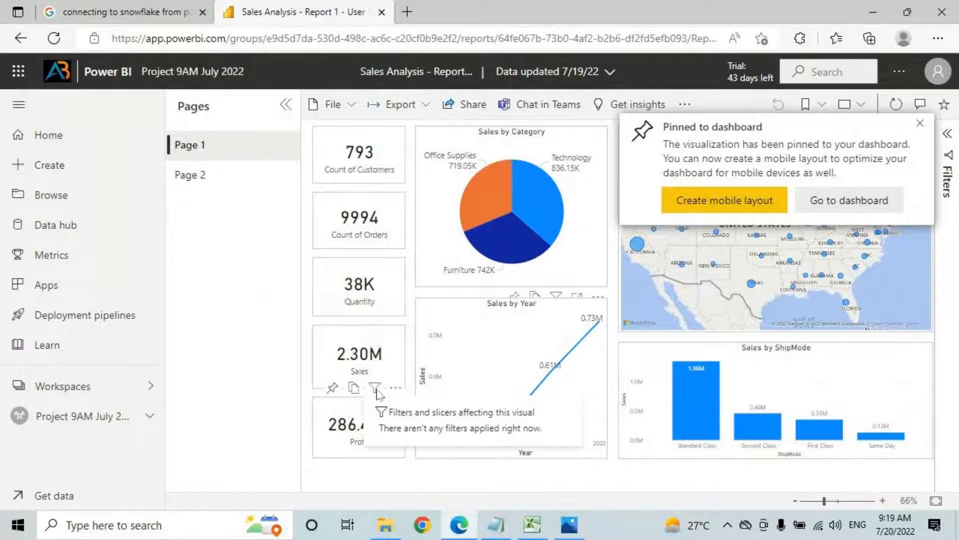
left_click(332, 388)
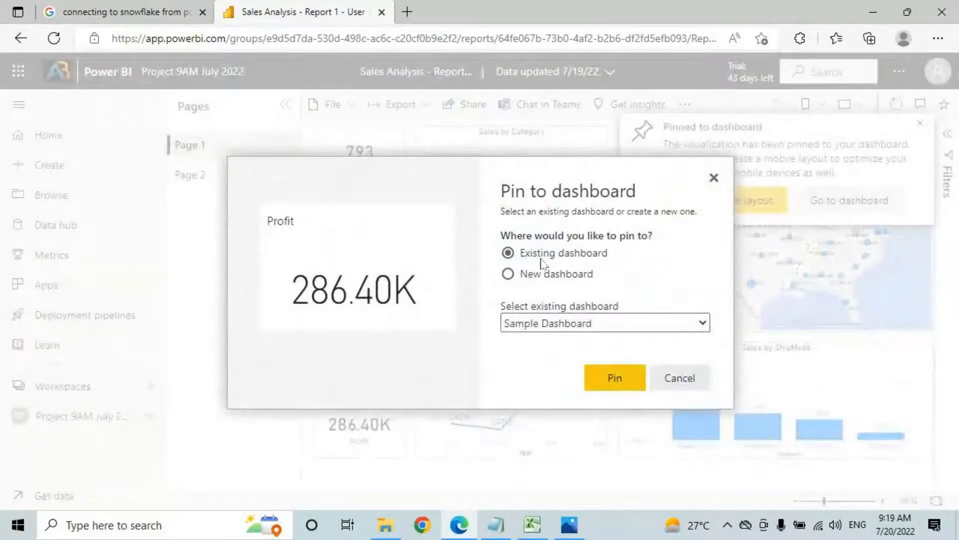
left_click(574, 322)
left_click(553, 340)
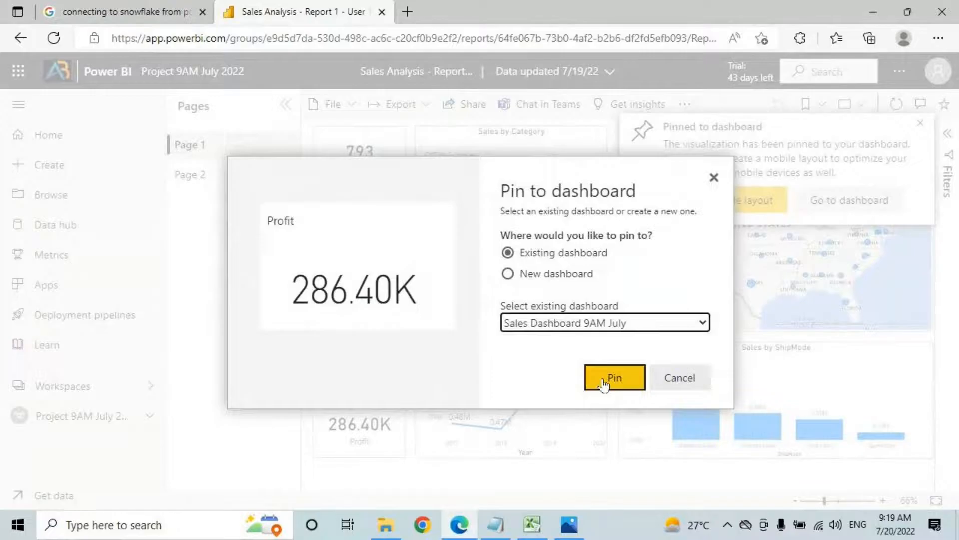
left_click(604, 379)
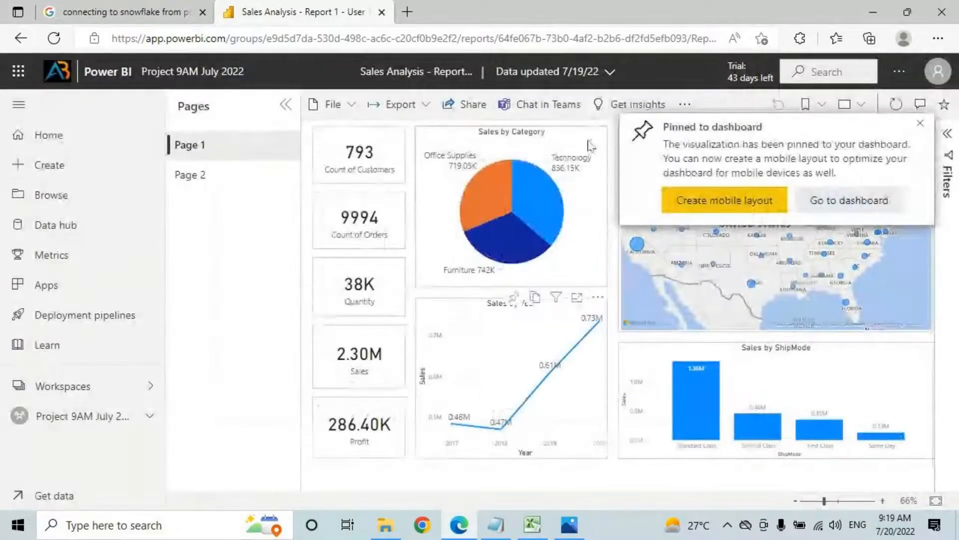
Step: Pin the Sales by Category pie chart, choosing Sales Dashboard 9AM July as target
left_click(513, 298)
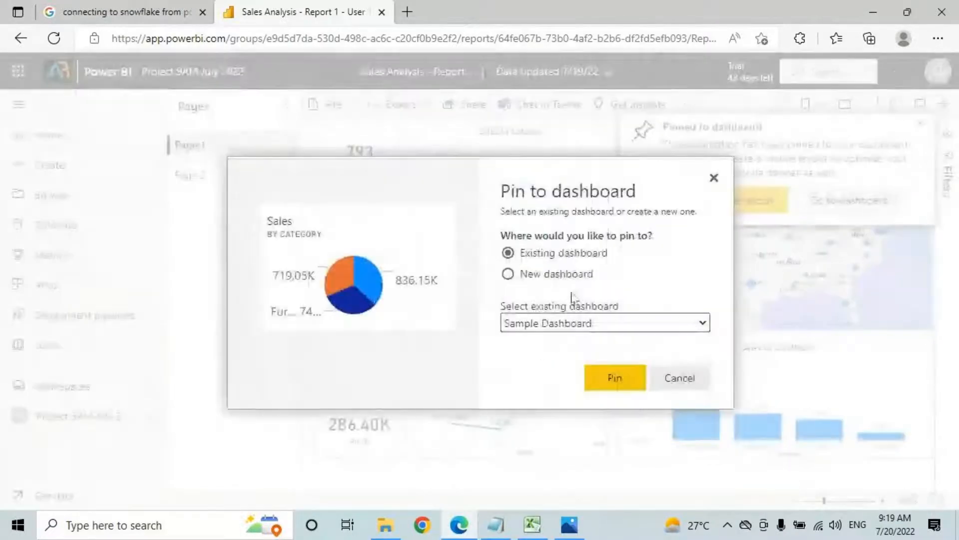
left_click(548, 323)
left_click(544, 345)
left_click(606, 378)
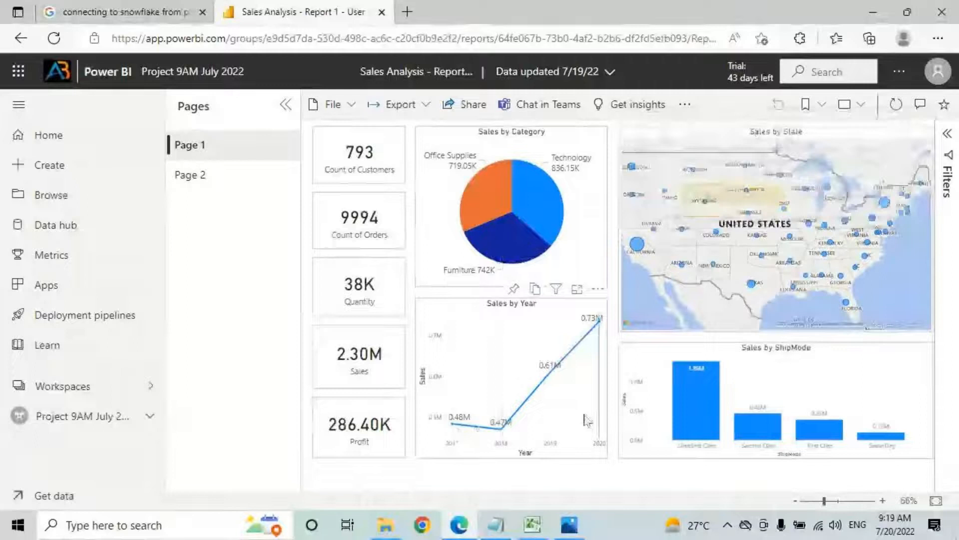
Step: Dismiss the pinned notification and pin the Sales by Year line chart to the dashboard
mouse_move(551, 387)
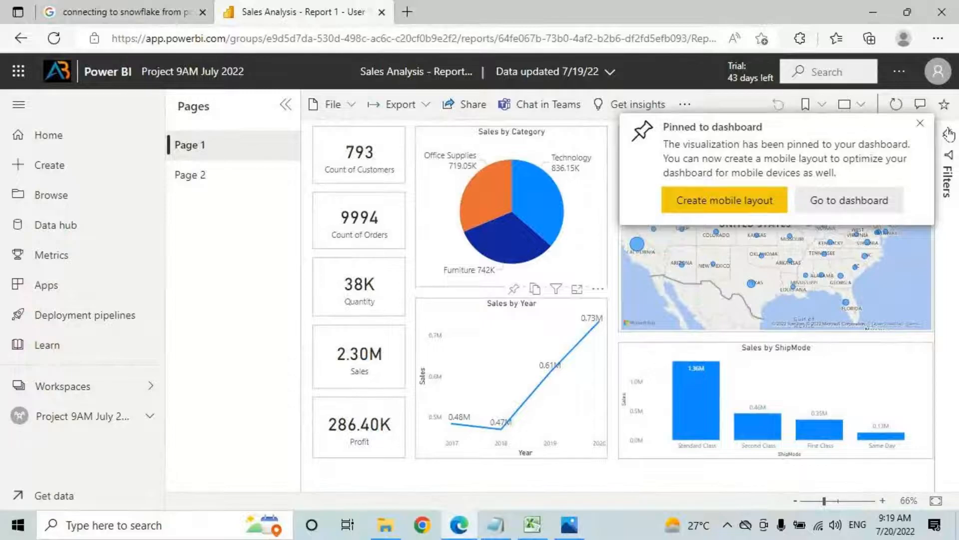
left_click(919, 124)
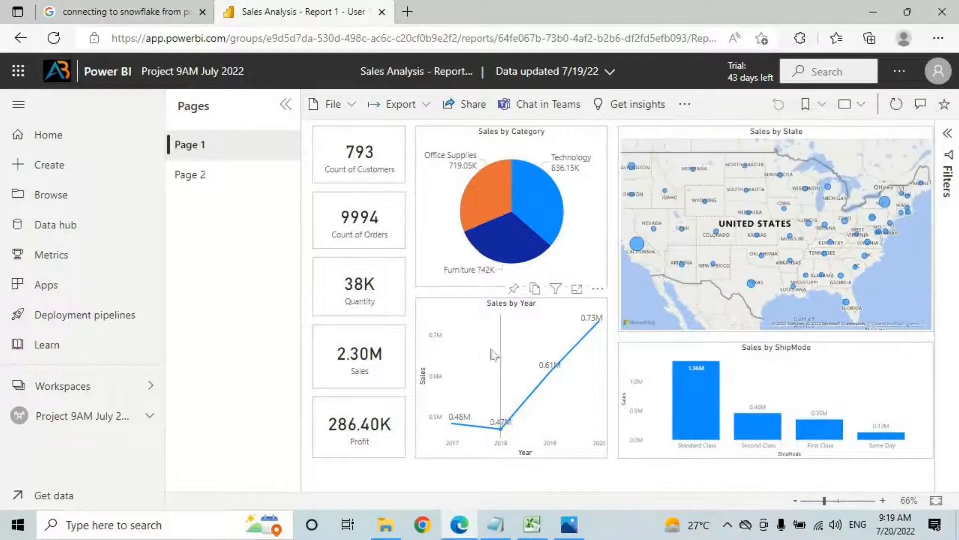
left_click(514, 288)
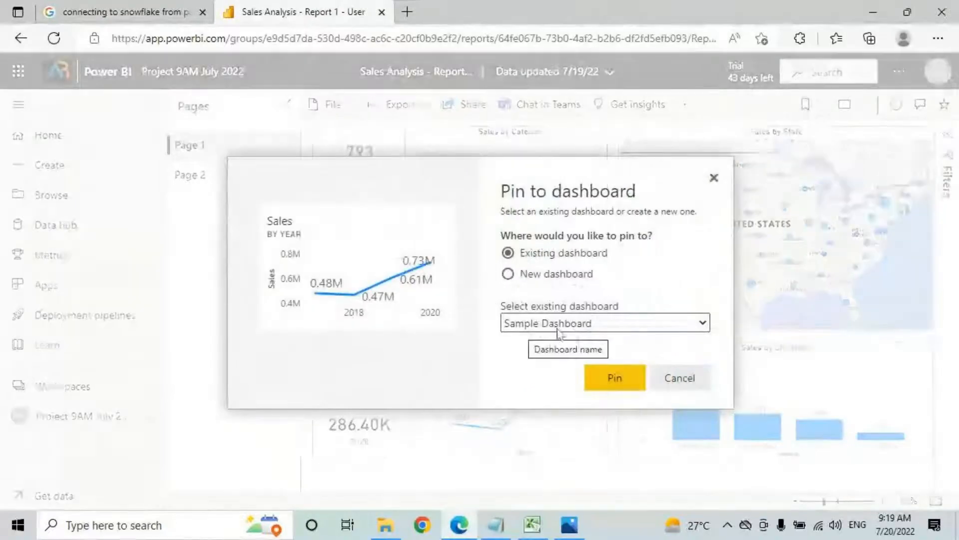
left_click(611, 381)
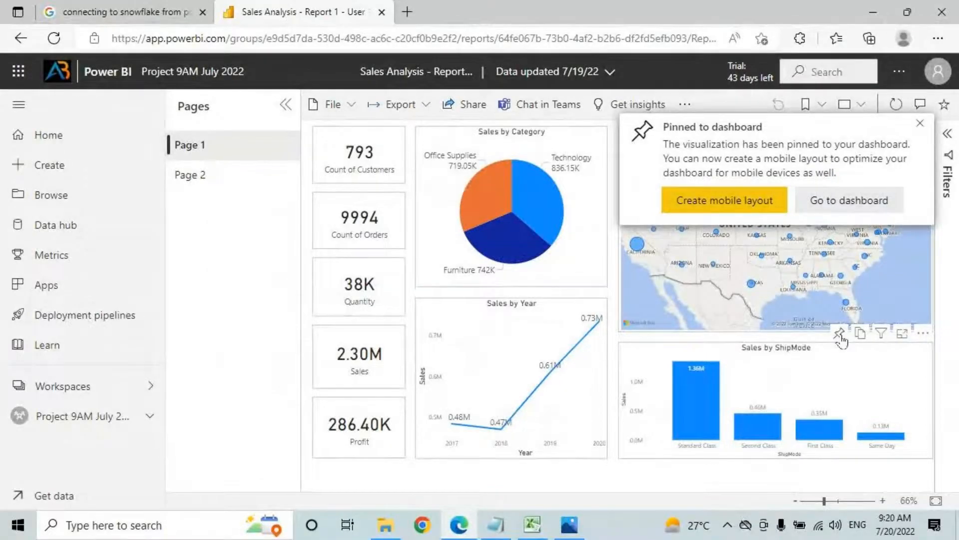
Step: Pin Sales by ShipMode to Sample Dashboard, then to Sales Dashboard 9AM July, and reload
left_click(840, 334)
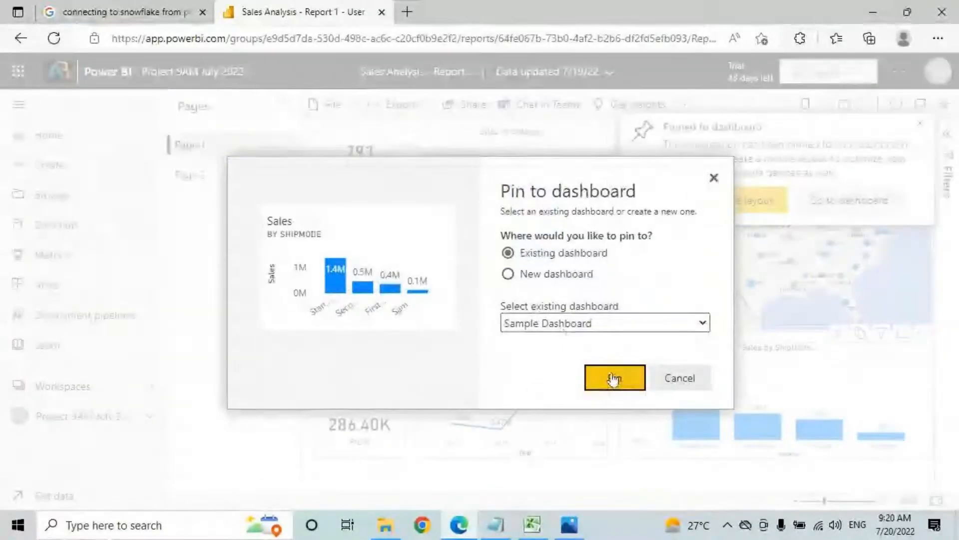
left_click(612, 382)
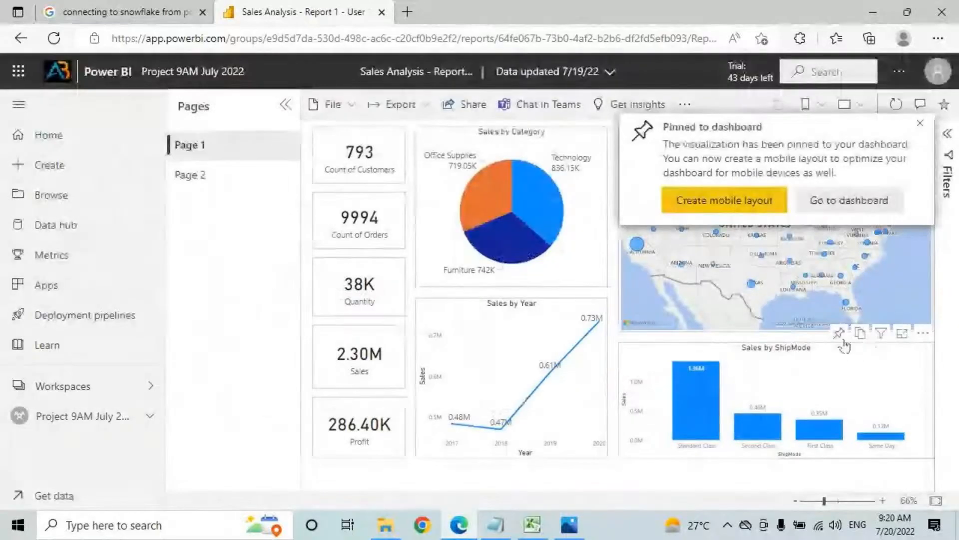
left_click(842, 341)
left_click(542, 326)
left_click(565, 341)
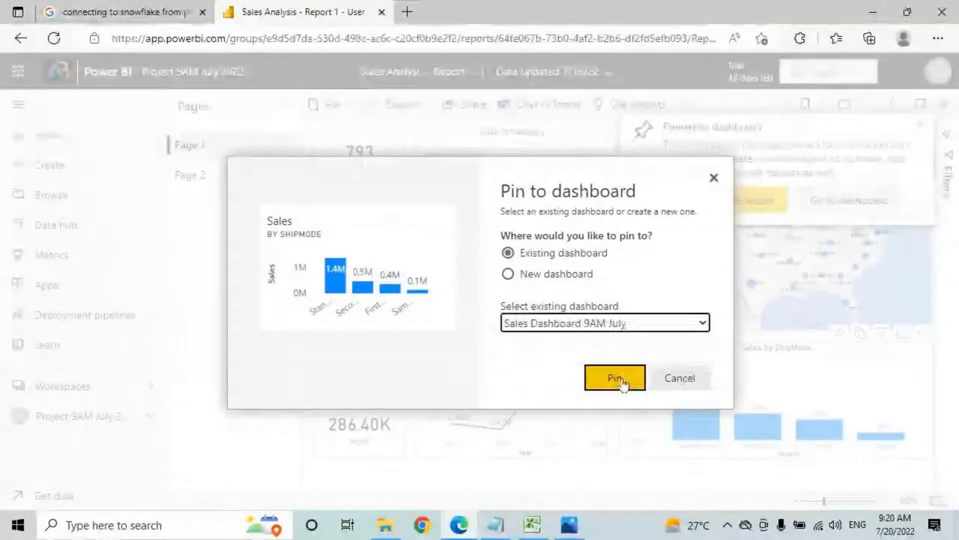
left_click(616, 378)
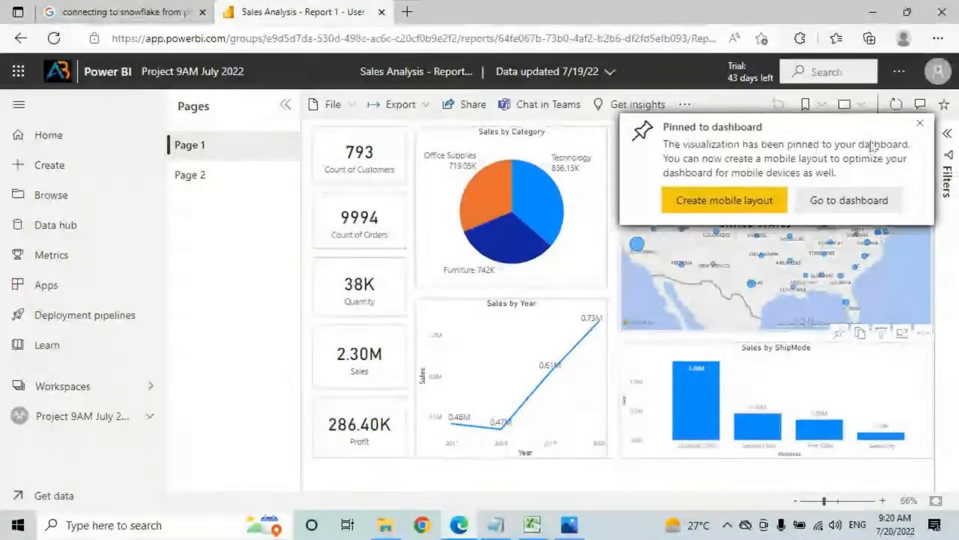
key("F5")
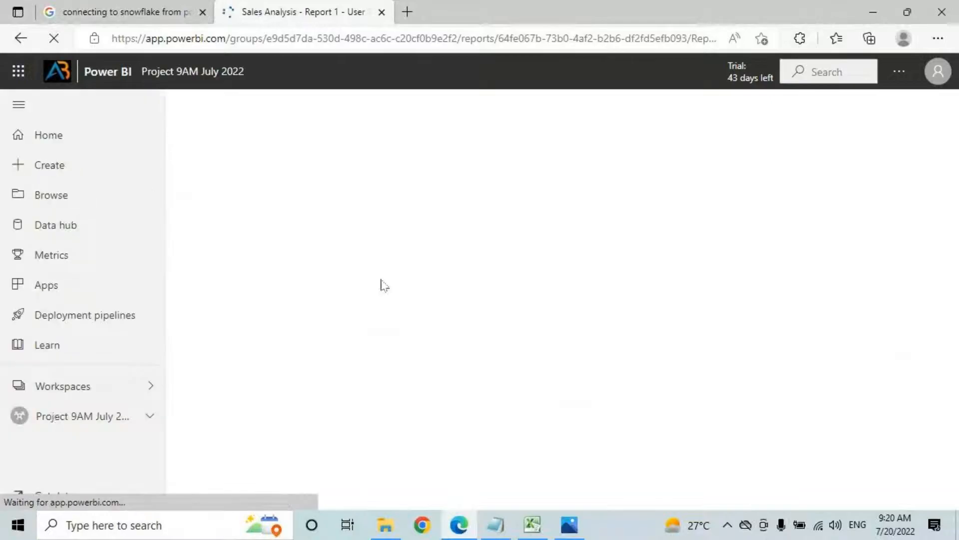
Step: Review the Sales Dashboard 9AM July tiles, then return to the workspace content list
left_click(63, 416)
left_click(278, 397)
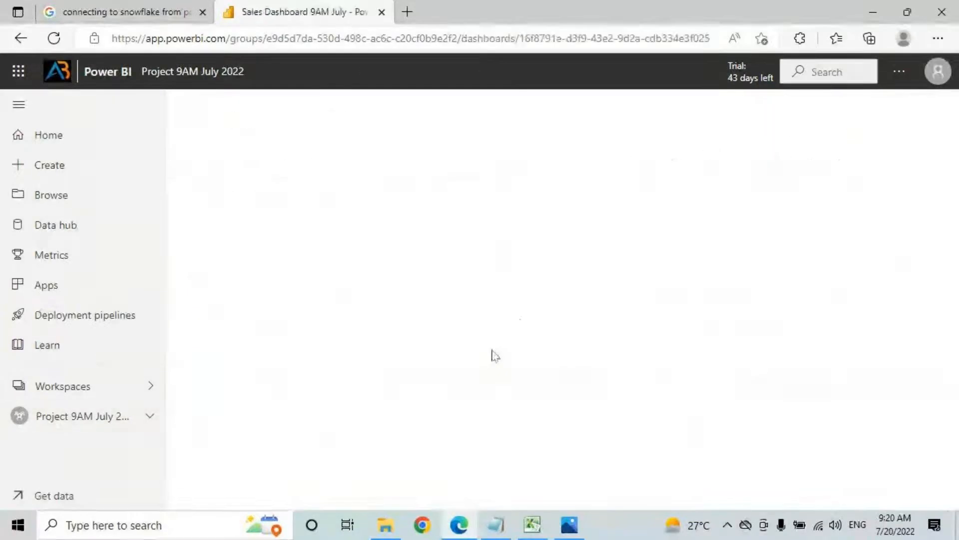
left_click(19, 104)
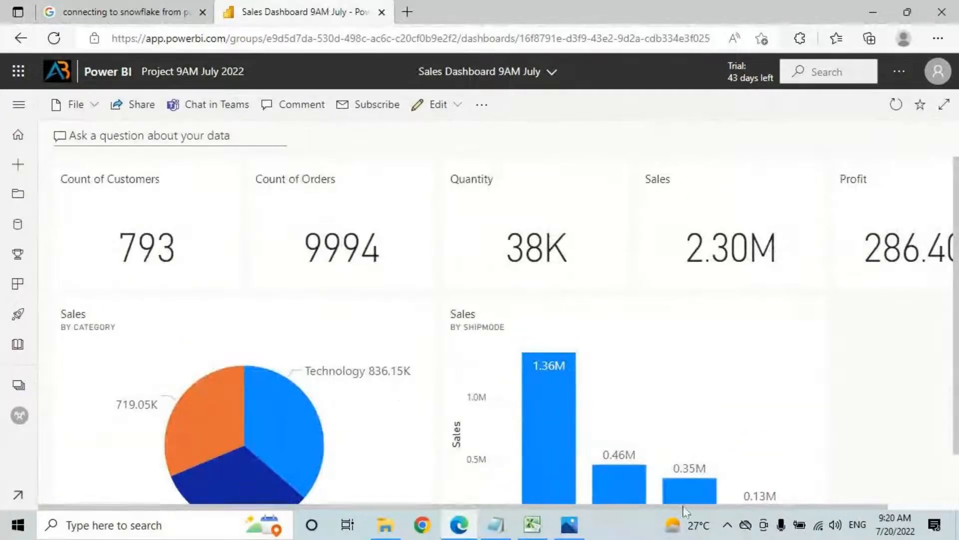
left_click(18, 105)
left_click(69, 420)
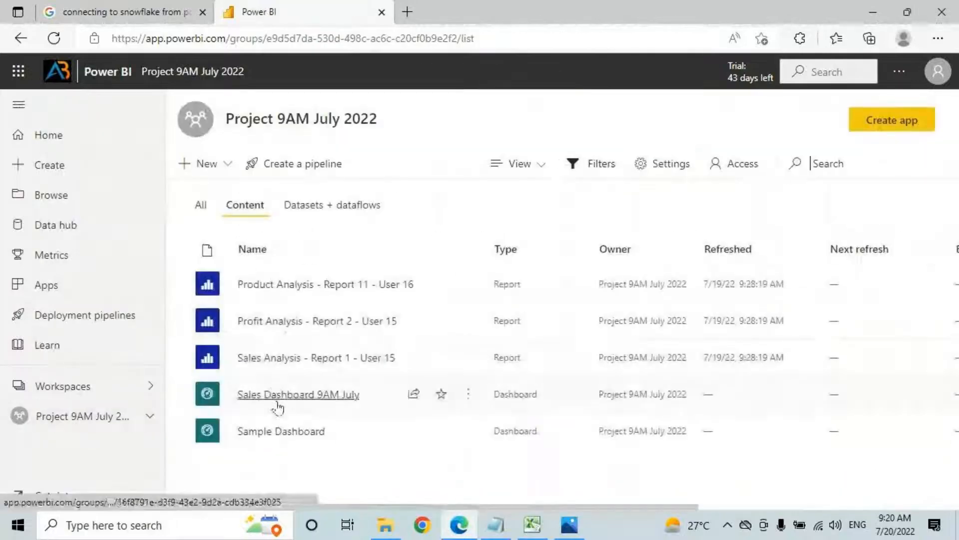
Step: Pin Sales by Year from Sales Analysis - Report 1 to Sales Dashboard 9AM July
left_click(278, 360)
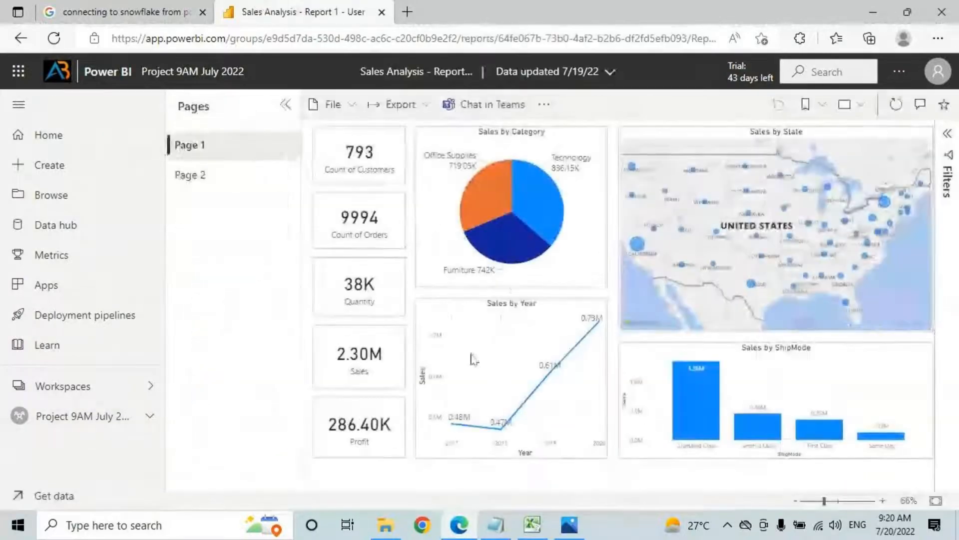
left_click(514, 285)
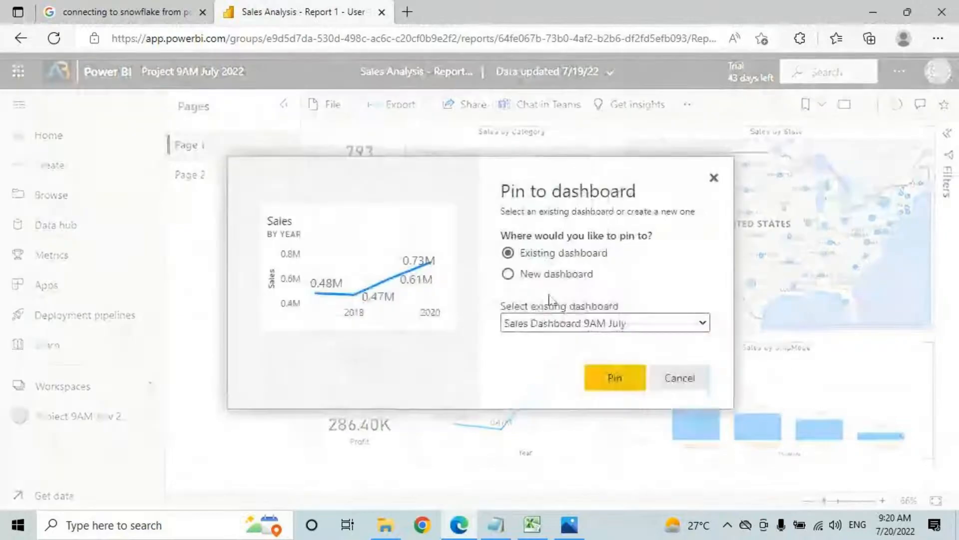
left_click(540, 323)
left_click(537, 341)
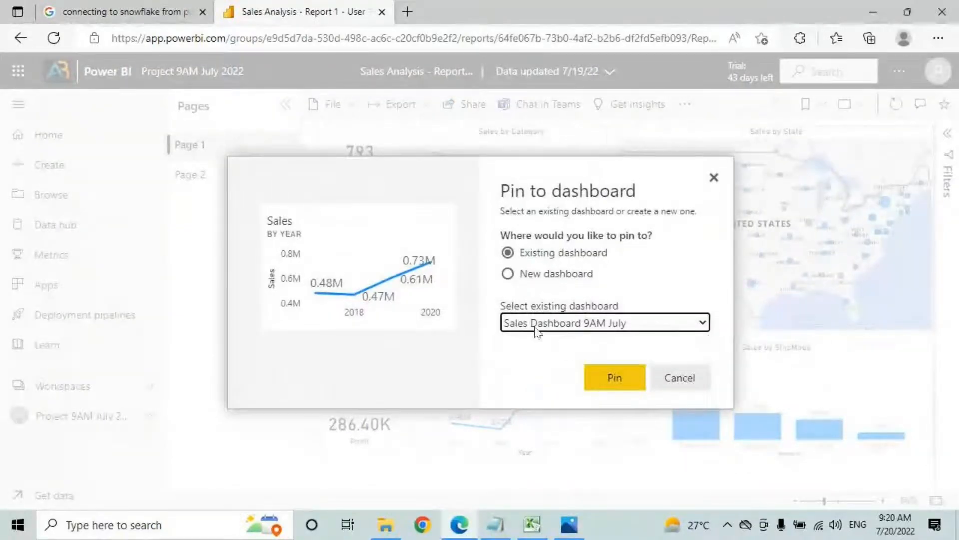
left_click(607, 379)
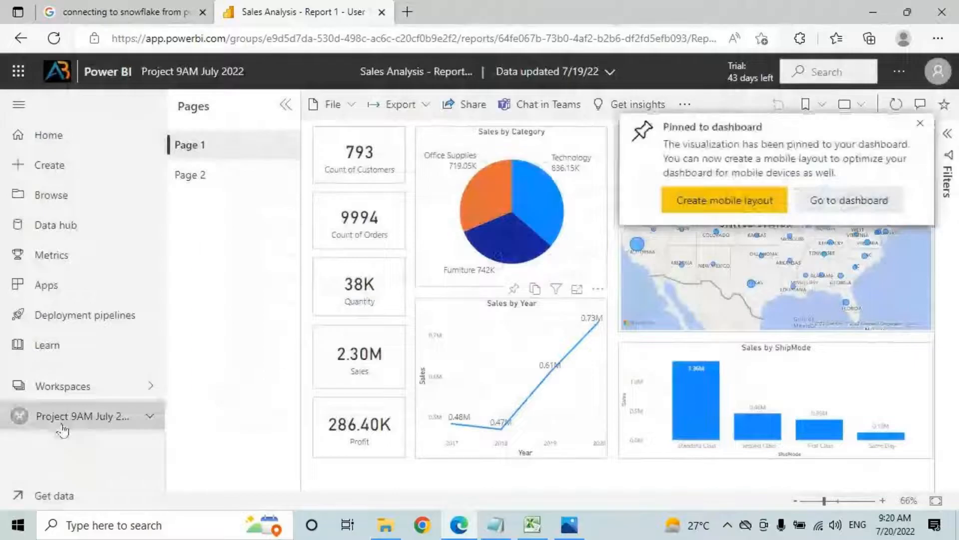
left_click(63, 428)
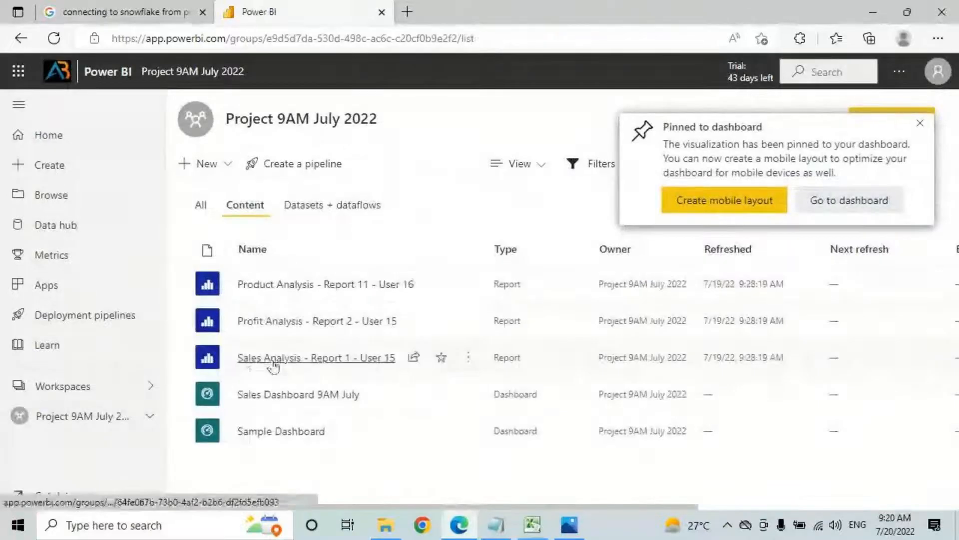
Step: From Profit Analysis - Report 2, pin Profit by Category, Profit by Year and Profit by ShipMode charts
left_click(270, 327)
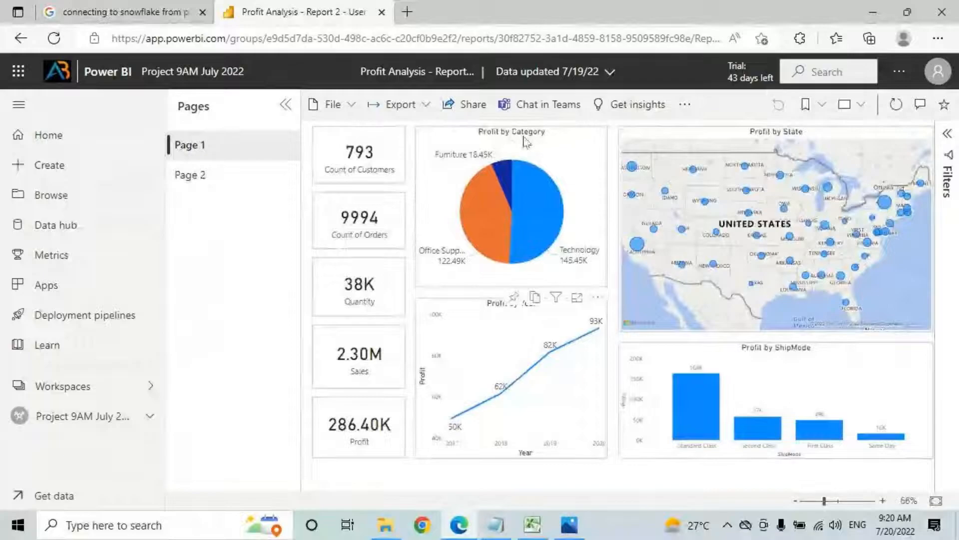
left_click(514, 300)
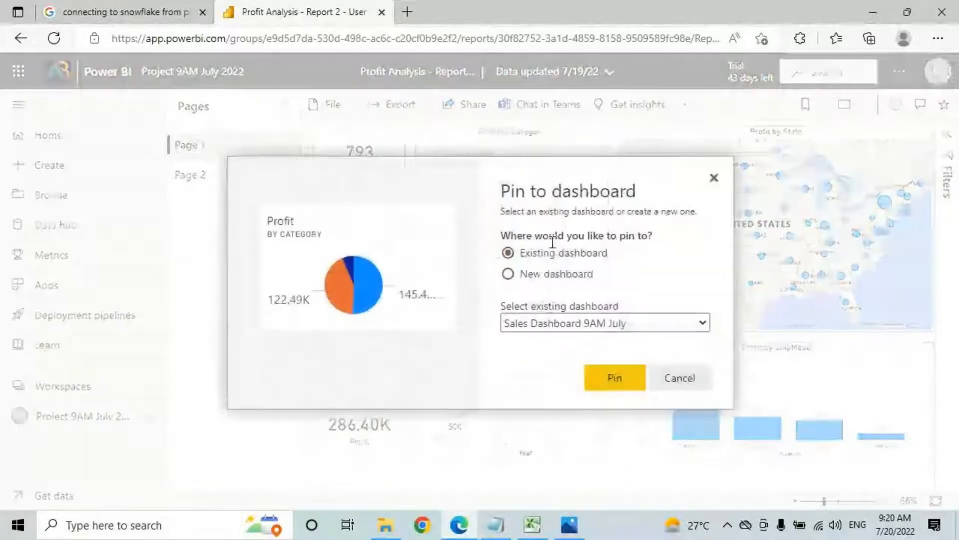
left_click(612, 378)
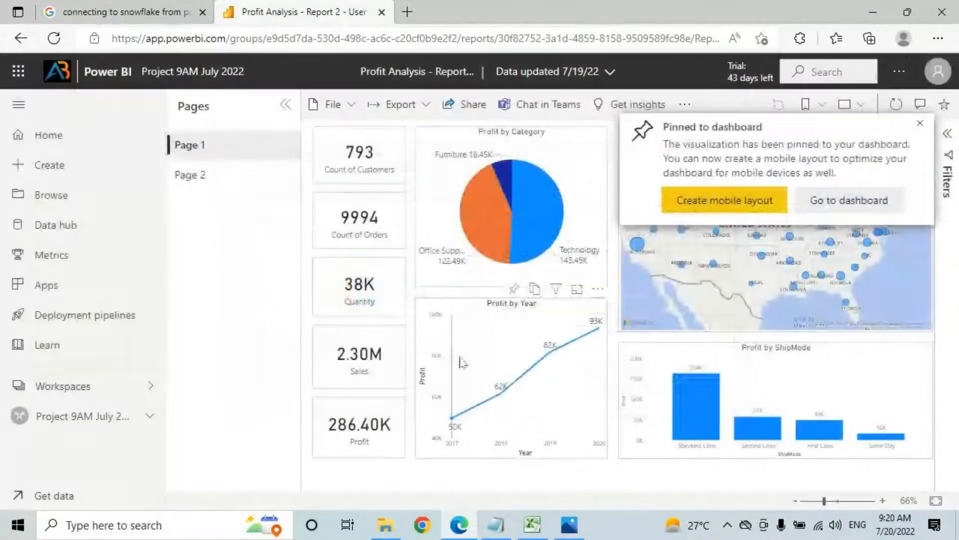
left_click(513, 289)
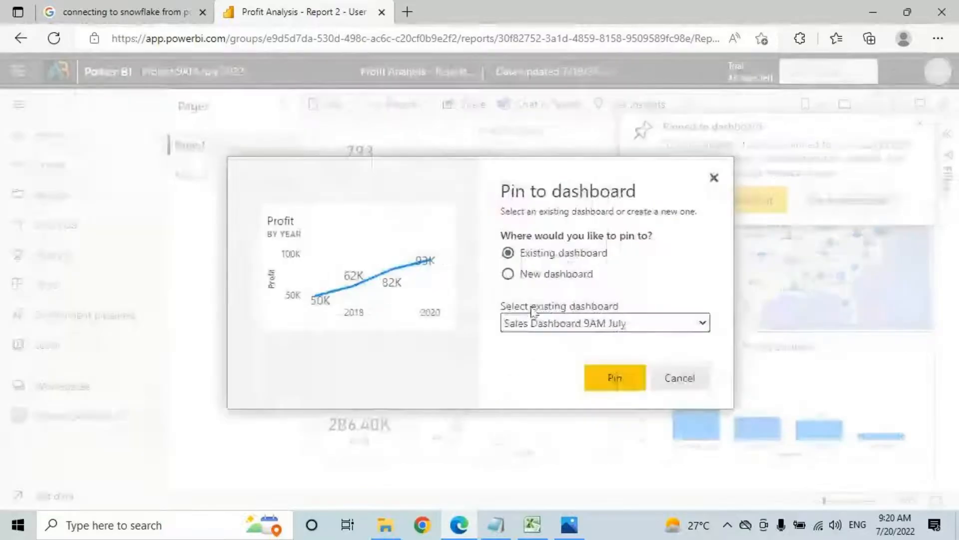
left_click(600, 377)
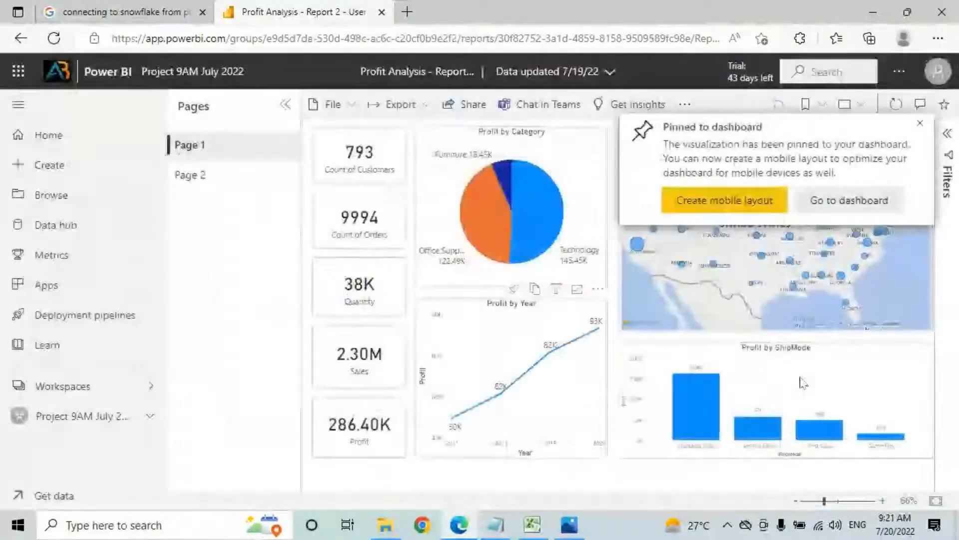
left_click(839, 332)
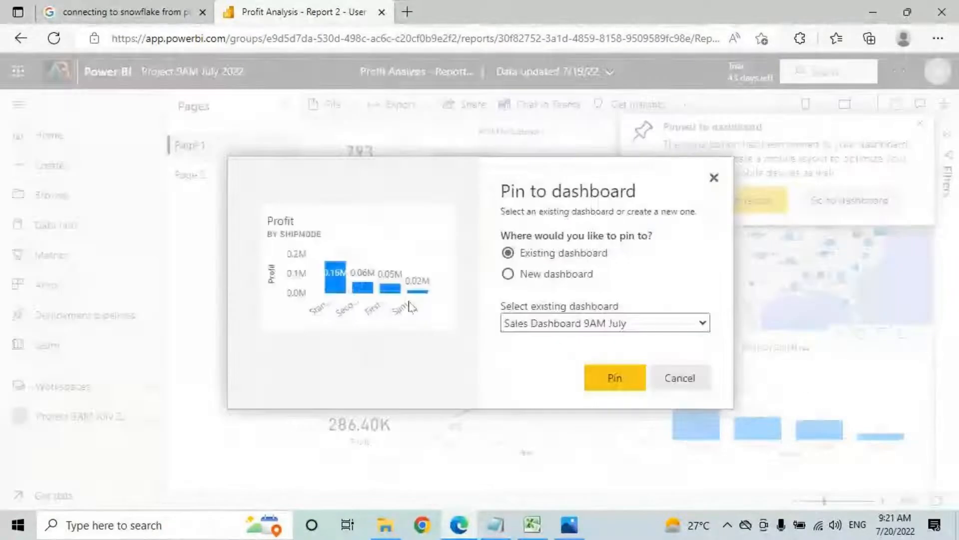
left_click(616, 378)
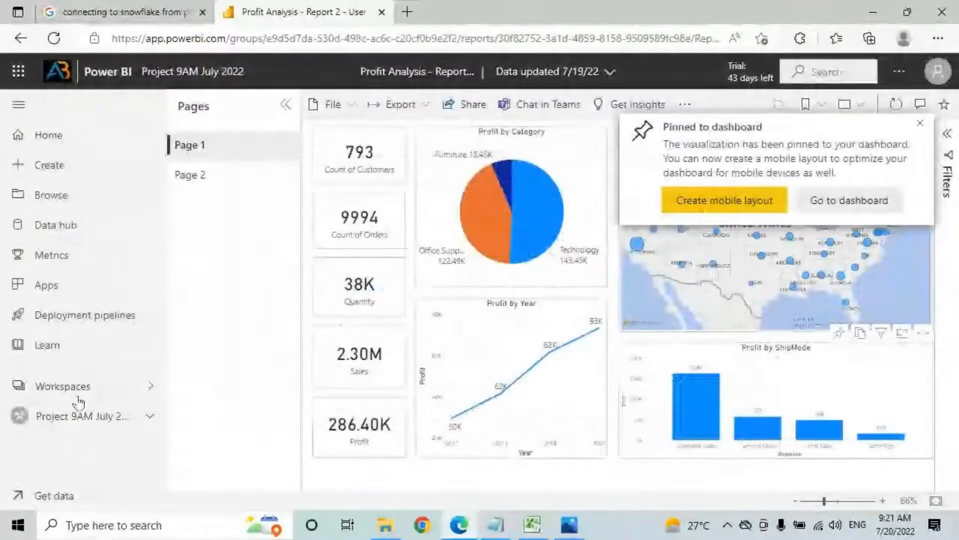
left_click(90, 417)
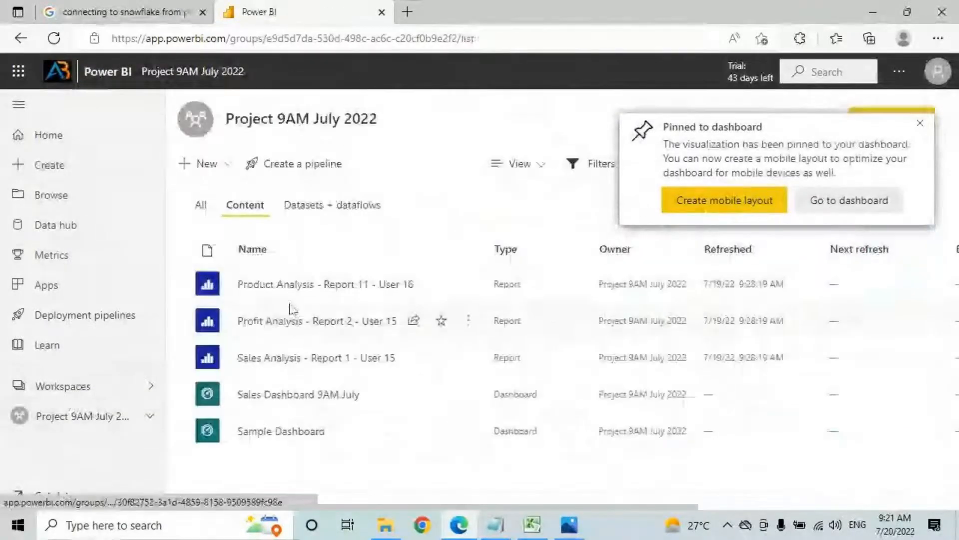
Step: From Product Analysis - Report 11, pin Profit by Sub-Category and one more visual to Sales Dashboard 9AM July
left_click(283, 284)
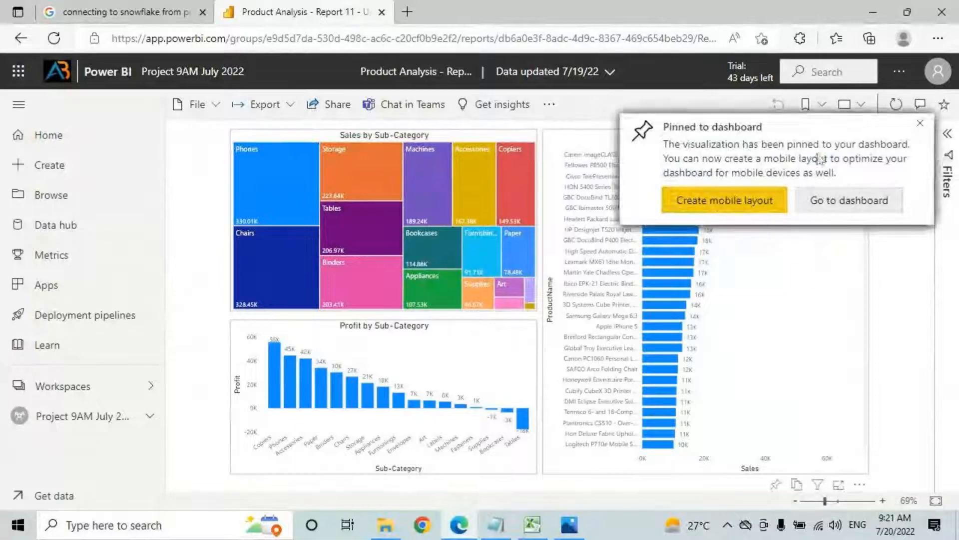
left_click(54, 38)
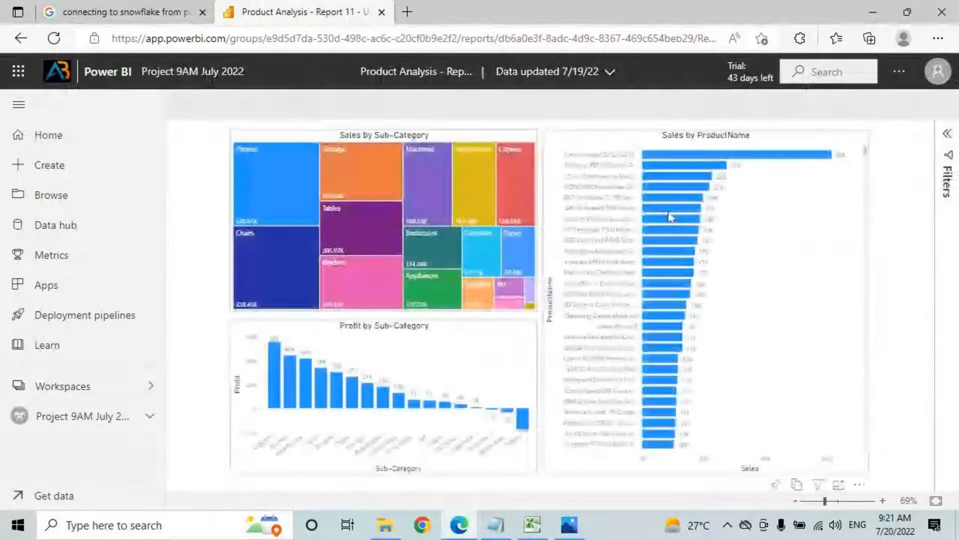
scroll(691, 299, "down", 5)
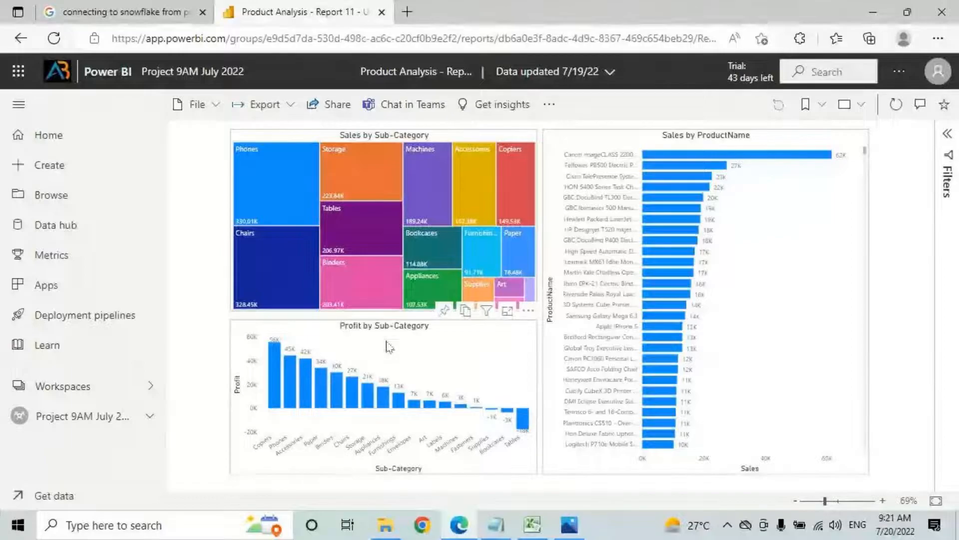
left_click(444, 311)
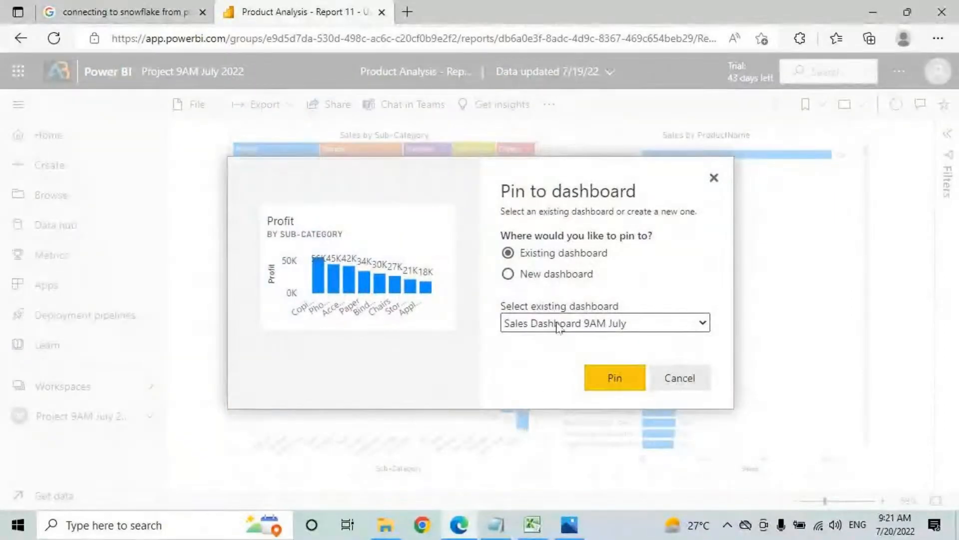
left_click(614, 379)
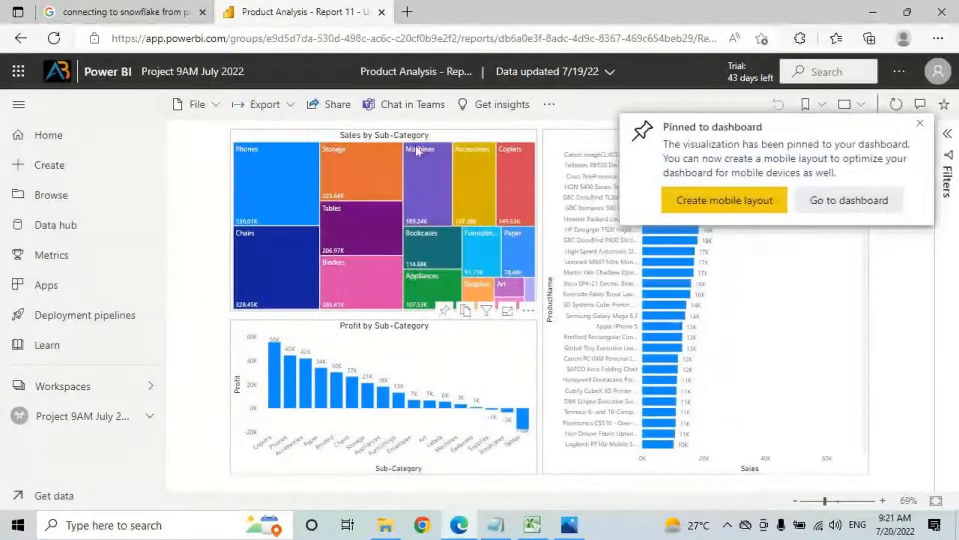
left_click(444, 320)
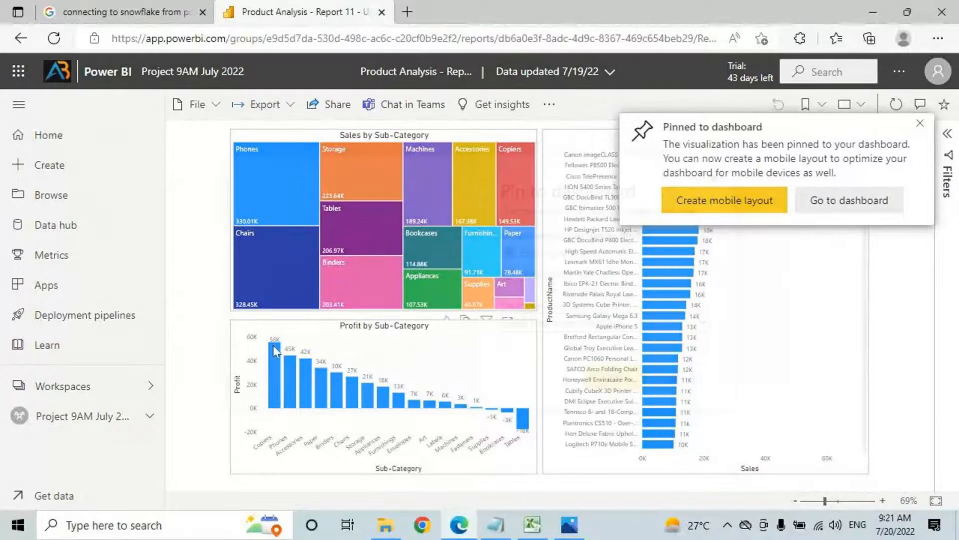
left_click(619, 380)
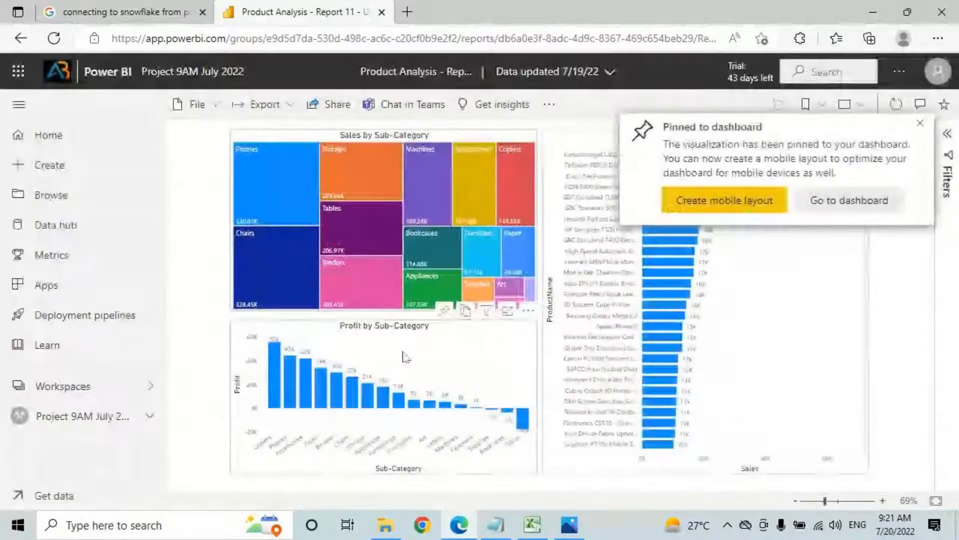
left_click(79, 425)
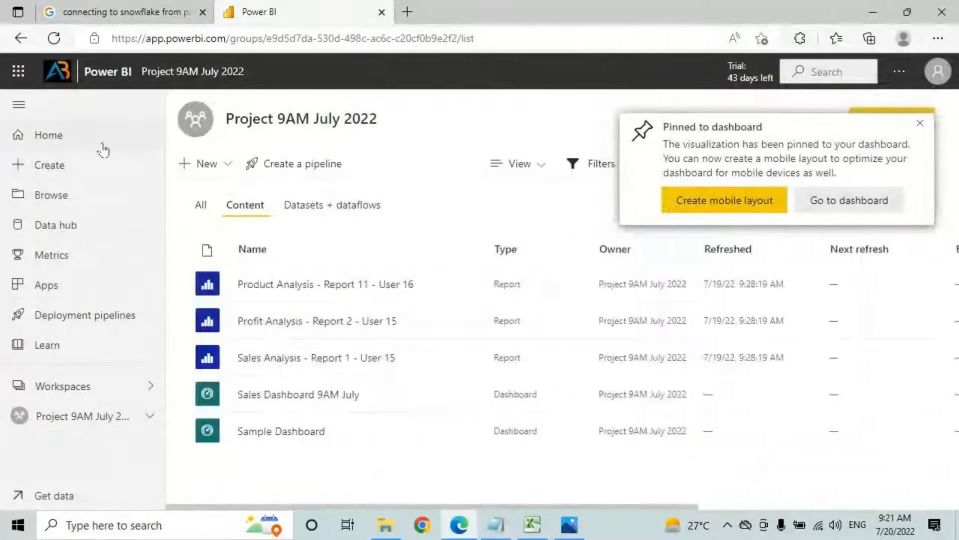
Step: Open Sales Dashboard 9AM July and scroll to its 793 customers, 9994 orders, 38K, 2.30M tiles
left_click(15, 107)
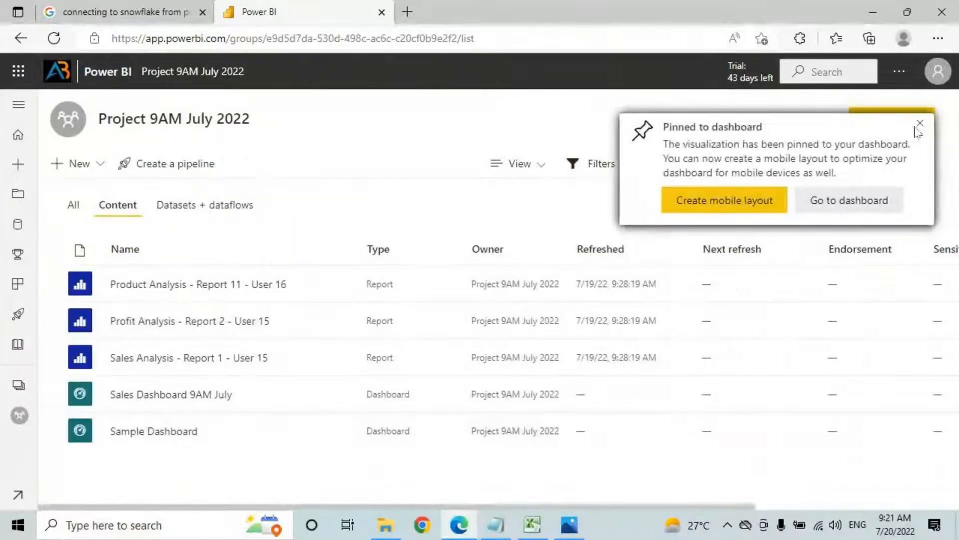
left_click(172, 395)
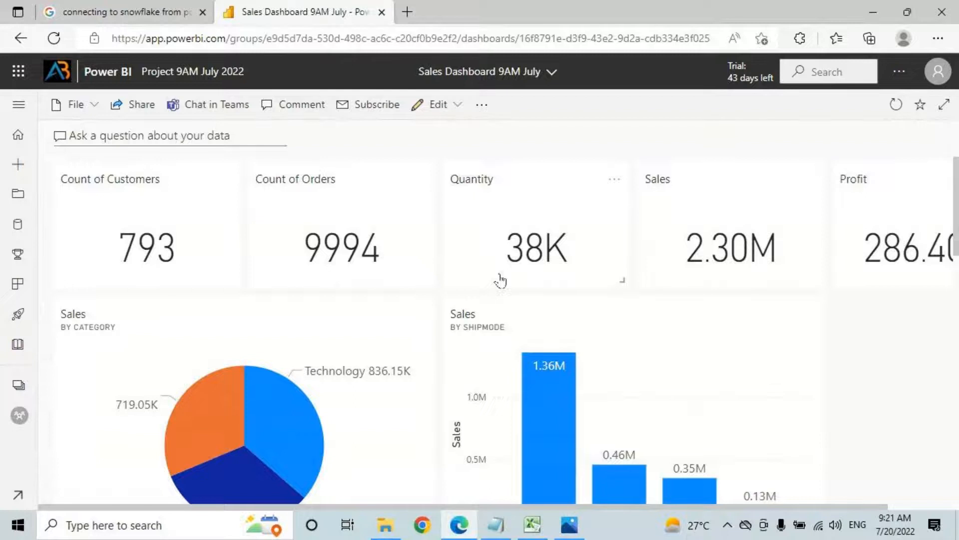
scroll(654, 233, "down", 10)
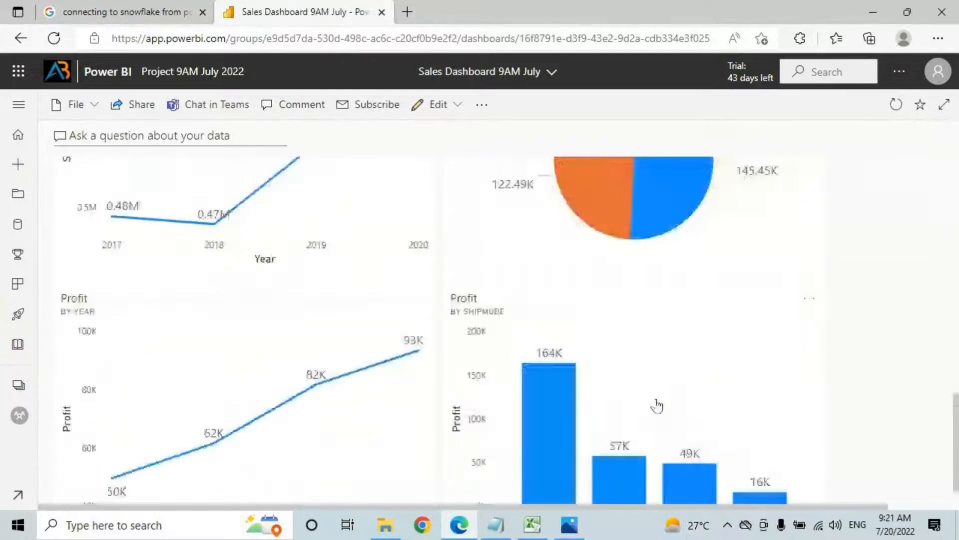
scroll(520, 332, "up", 10)
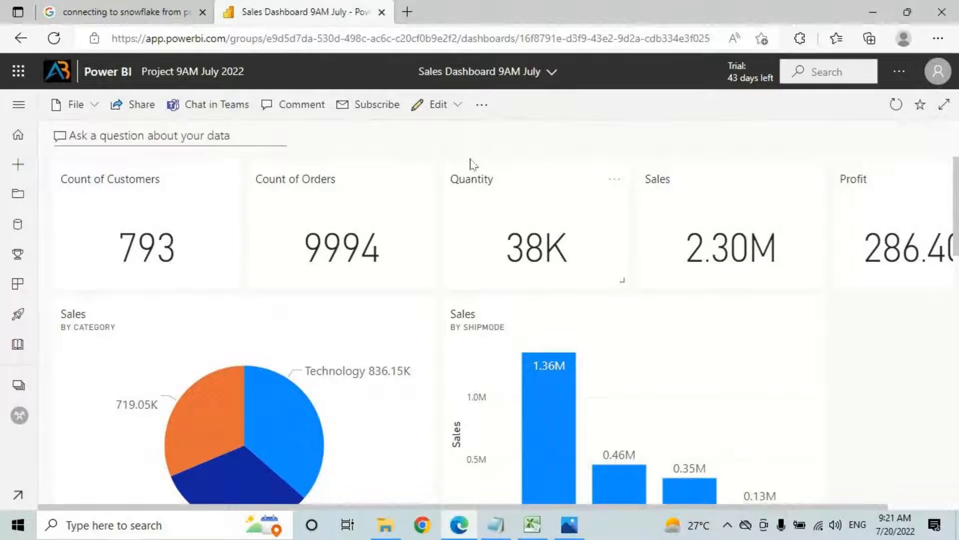
key("ctrl+2")
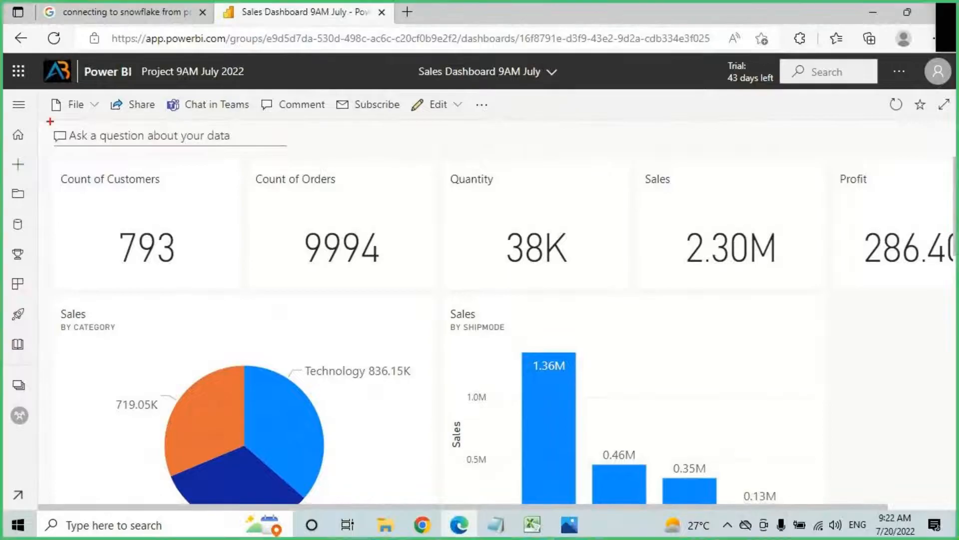
mouse_move(46, 122)
left_mouse_down()
mouse_move(206, 144)
mouse_move(299, 143)
left_mouse_up()
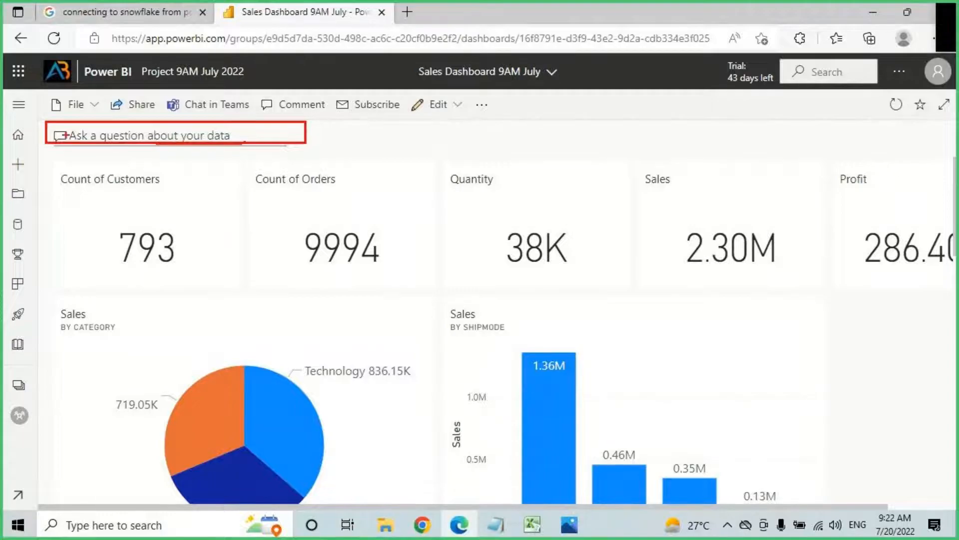
left_click_drag(132, 108, 129, 125)
left_click_drag(239, 126, 282, 106)
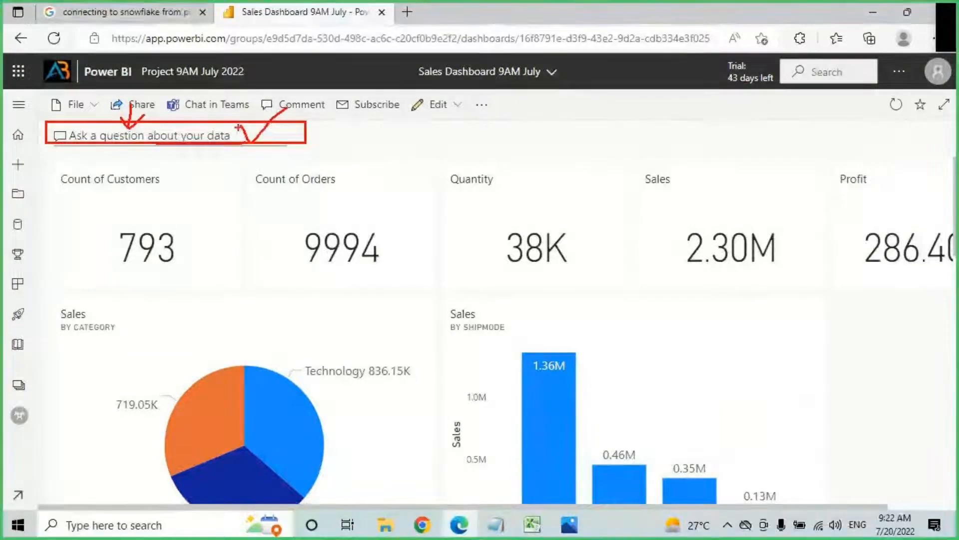
left_click_drag(251, 143, 292, 96)
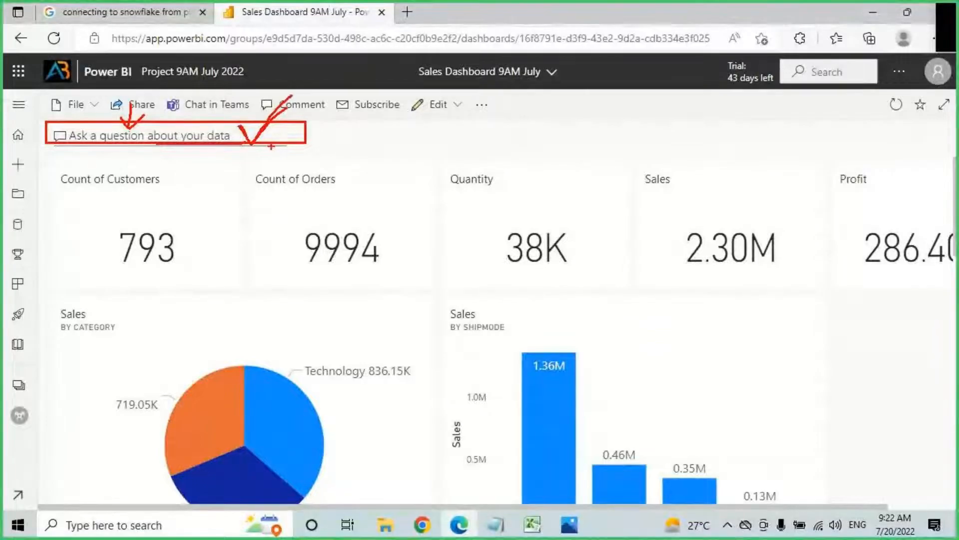
key("Escape")
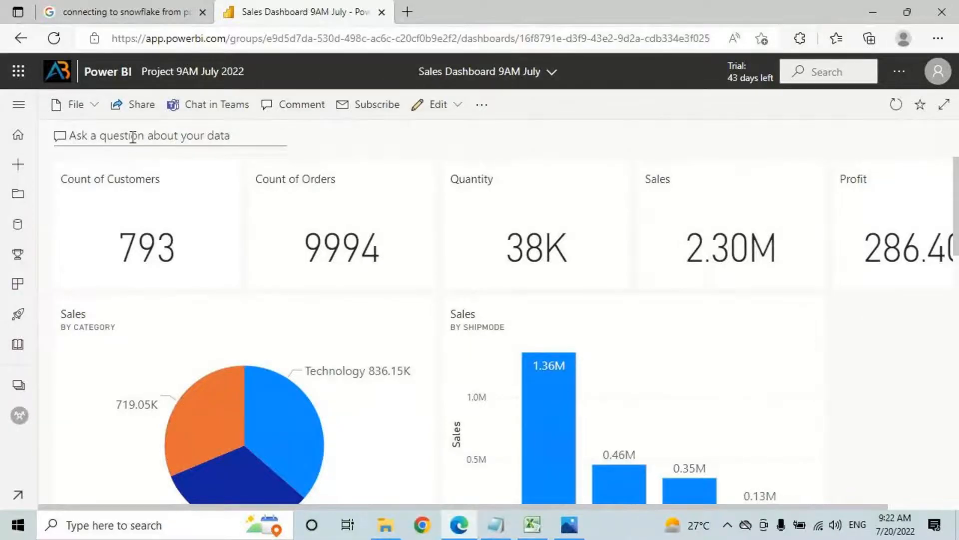
left_click(132, 137)
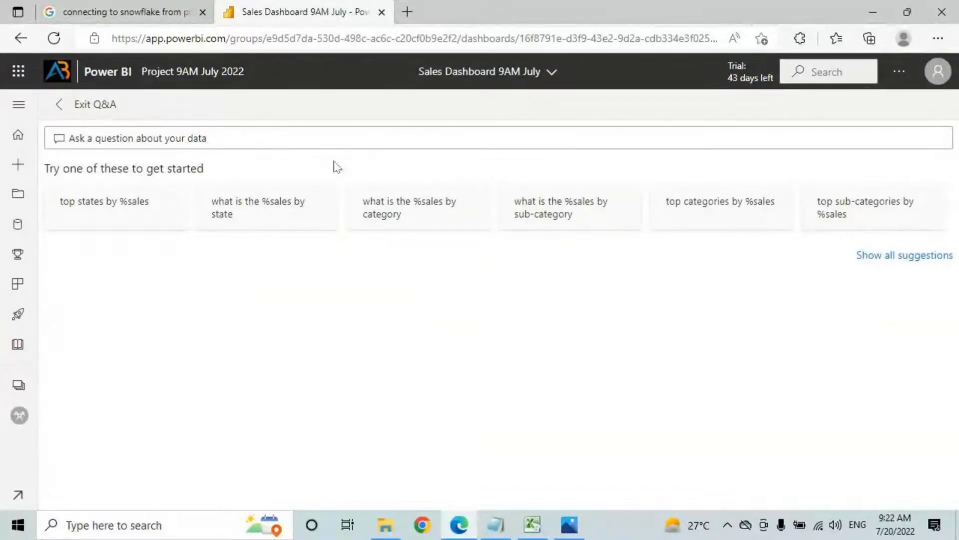
type("sum of sales")
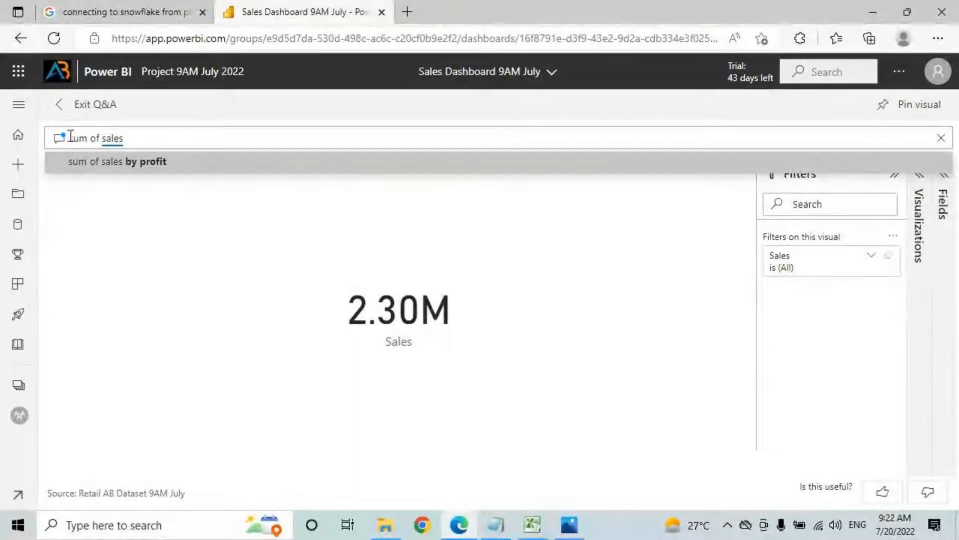
left_click(85, 105)
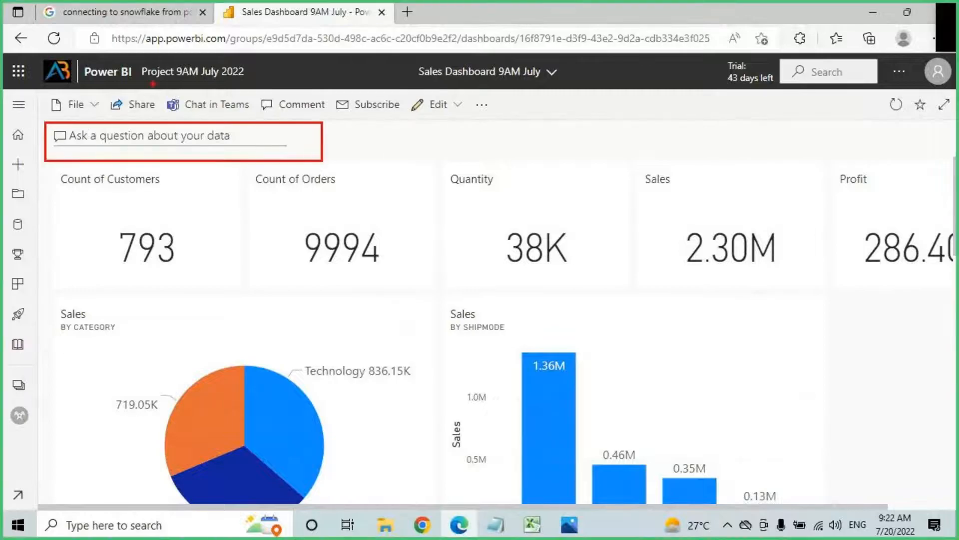
Step: Open the settings for Sales Dashboard 9AM July from the File menu
mouse_move(171, 114)
left_mouse_down()
mouse_move(151, 125)
mouse_move(277, 144)
left_mouse_up()
key("Escape")
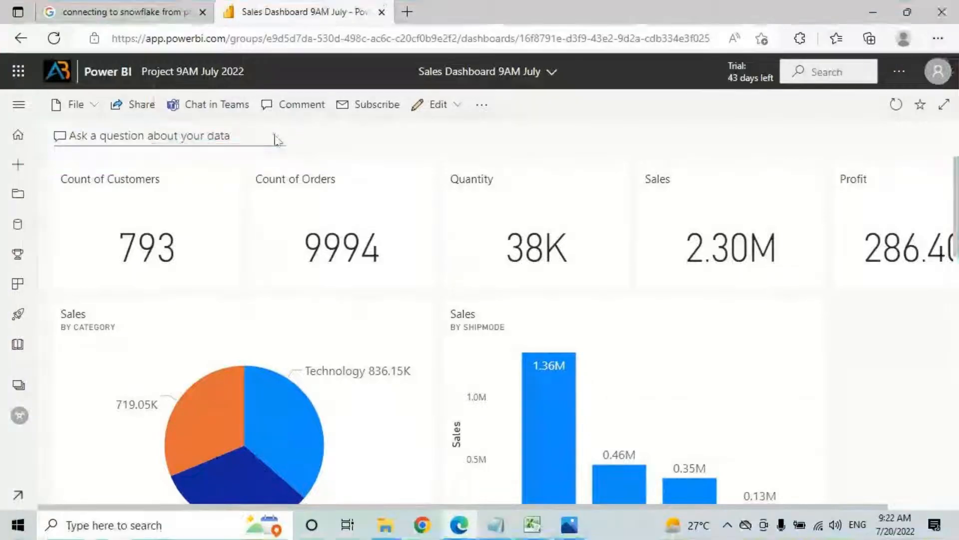
left_click(79, 105)
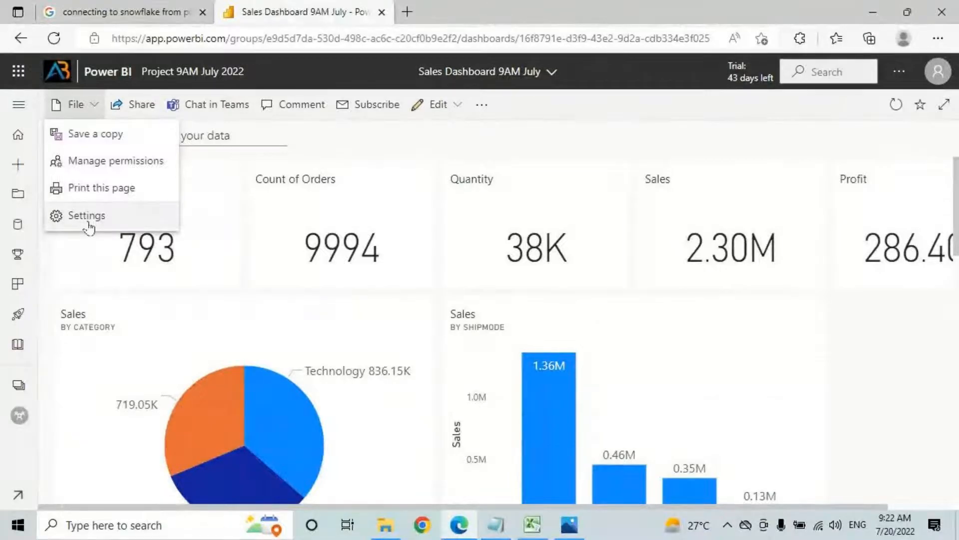
left_click(88, 224)
scroll(829, 364, "down", 5)
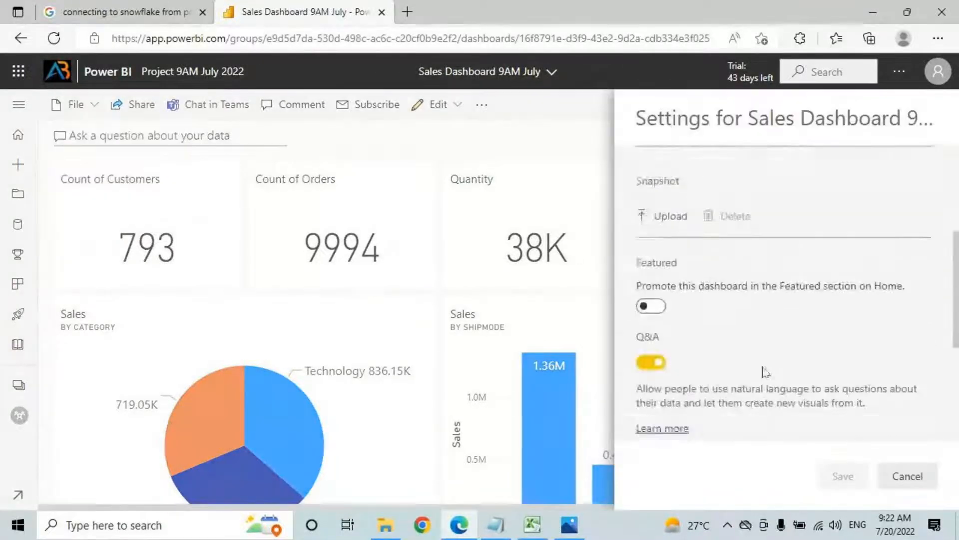
scroll(765, 373, "up", 2)
Step: Switch the Q&A toggle off and save the dashboard settings
key("ctrl+2")
left_click_drag(630, 213, 654, 211)
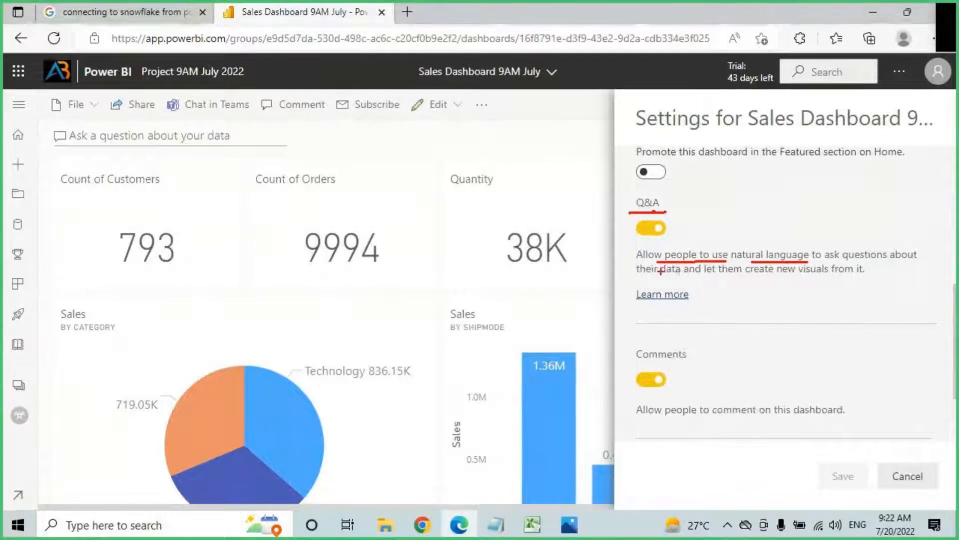
left_click_drag(660, 277, 737, 276)
left_click_drag(766, 276, 793, 276)
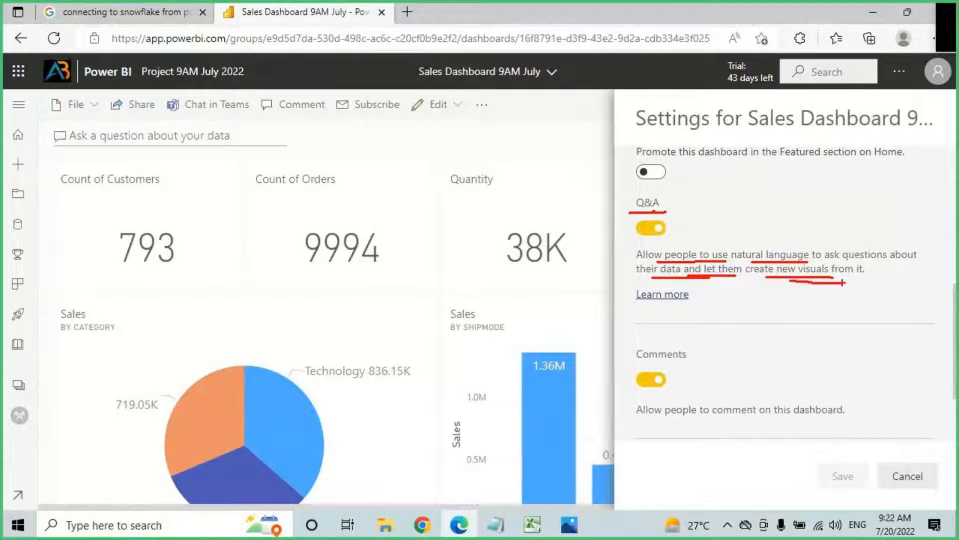
key("Escape")
left_click(652, 228)
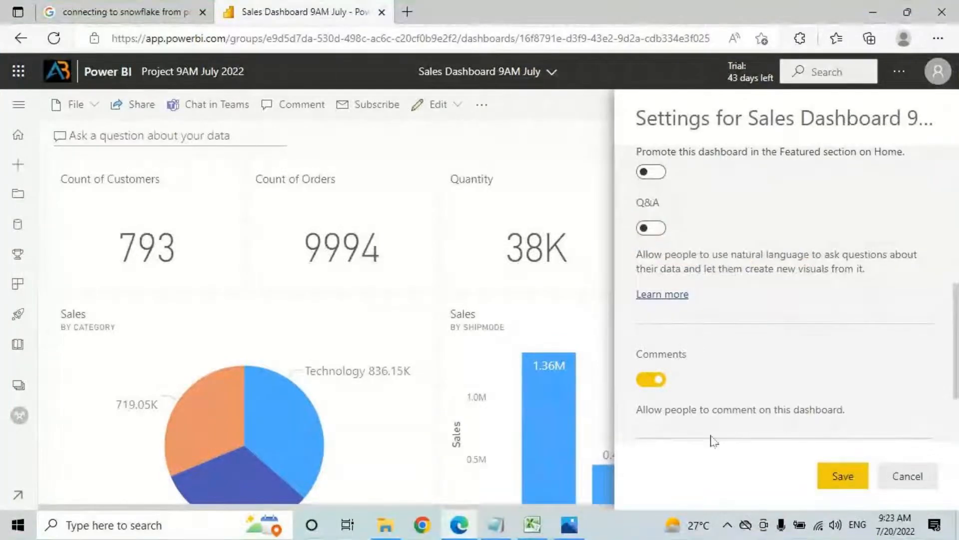
left_click(842, 475)
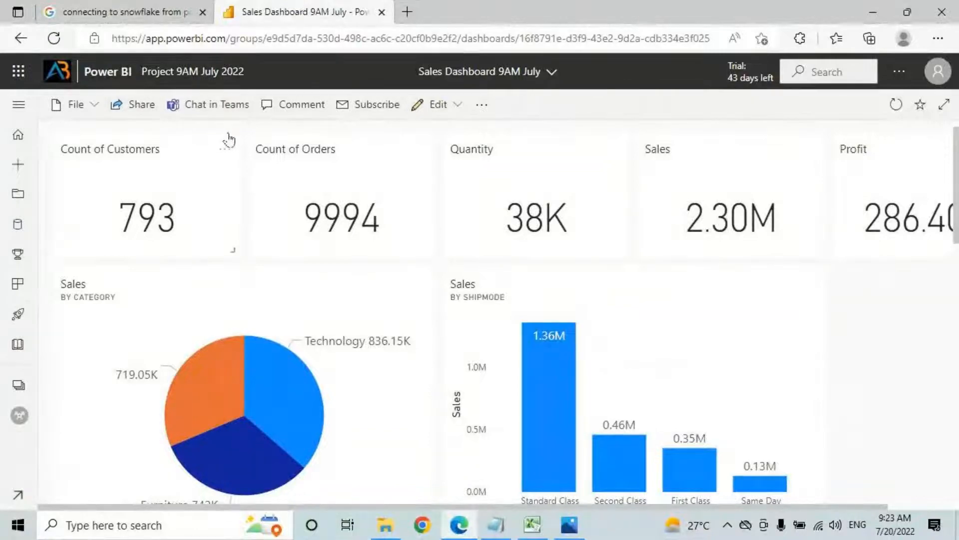
left_click(19, 106)
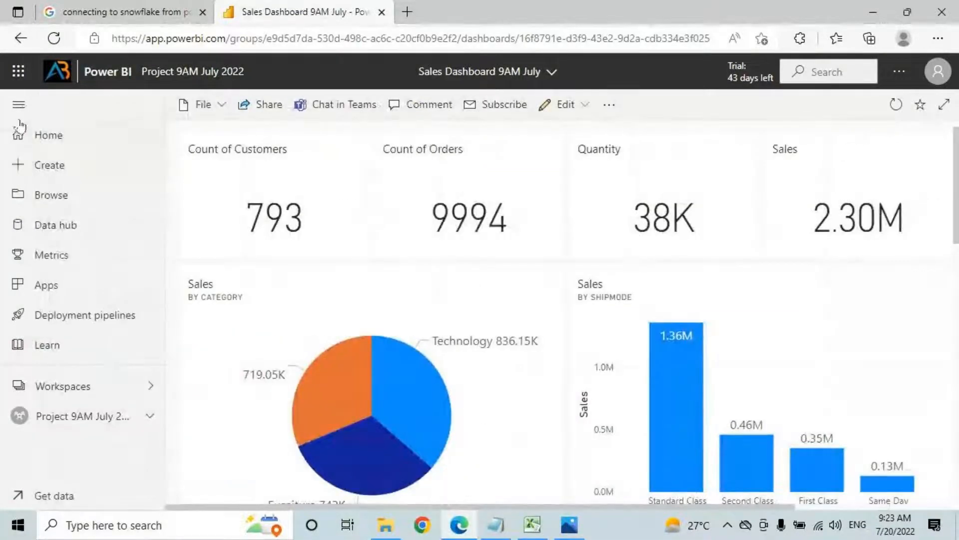
key("ctrl+2")
mouse_move(8, 90)
left_mouse_down()
mouse_move(159, 467)
mouse_move(164, 510)
left_mouse_up()
mouse_move(67, 111)
left_mouse_down()
mouse_move(156, 106)
mouse_move(112, 114)
left_mouse_up()
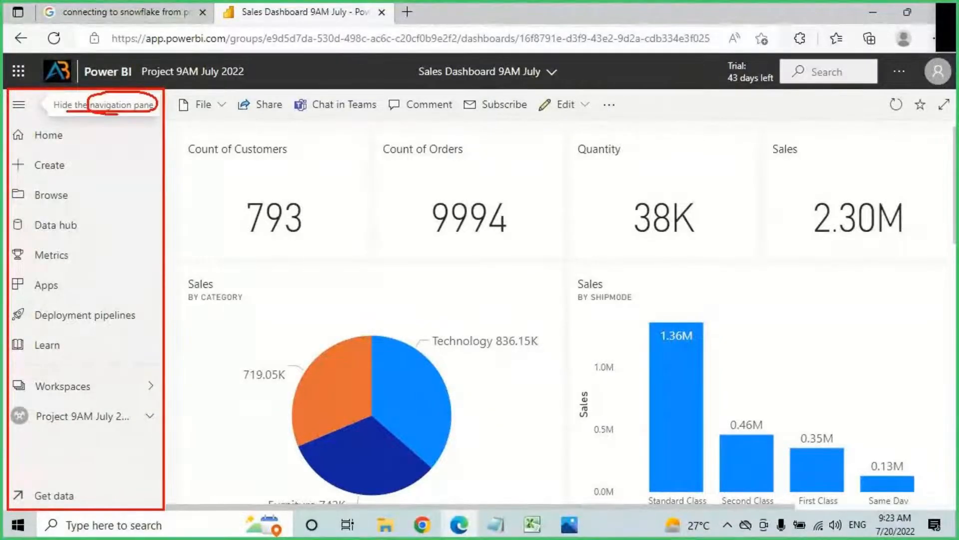
left_click_drag(30, 149, 96, 147)
left_click_drag(29, 175, 82, 174)
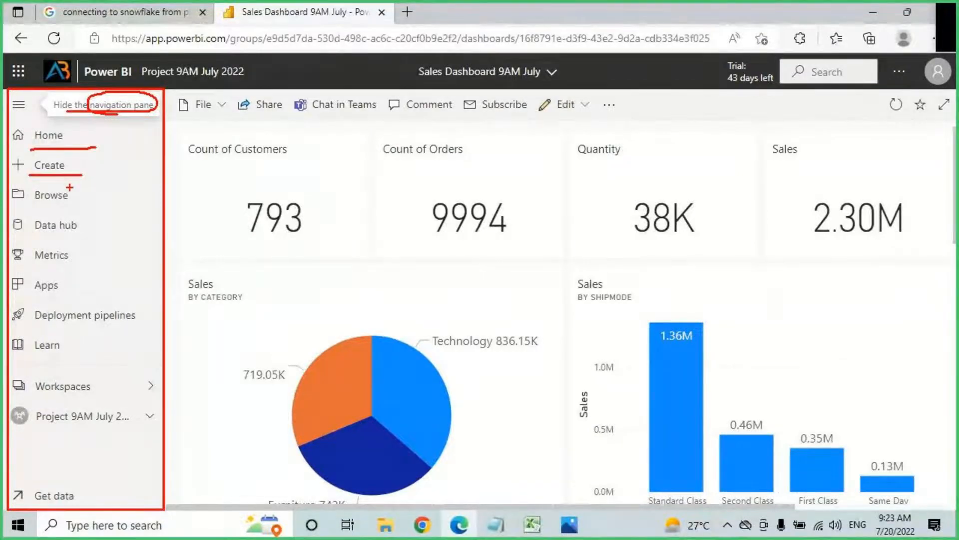
left_click_drag(25, 205, 89, 203)
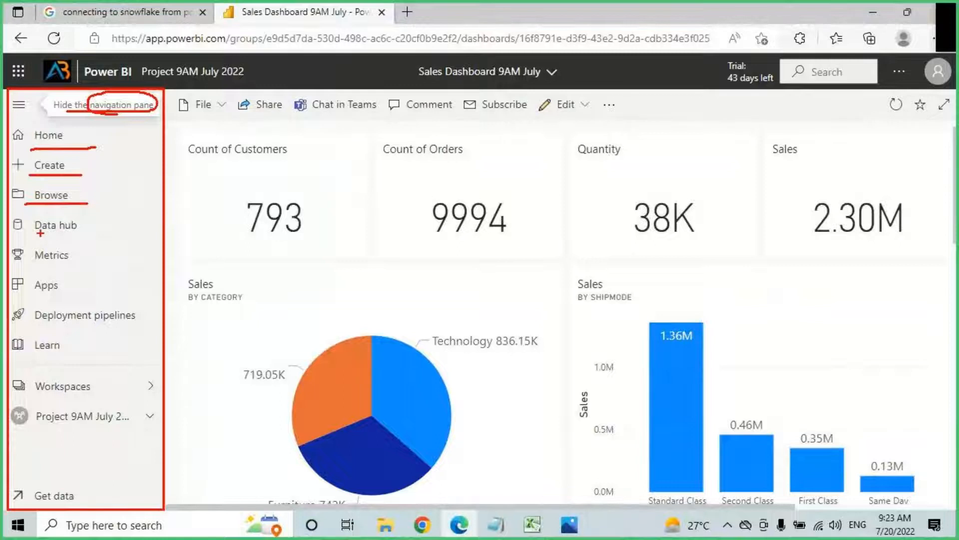
left_click_drag(40, 233, 115, 233)
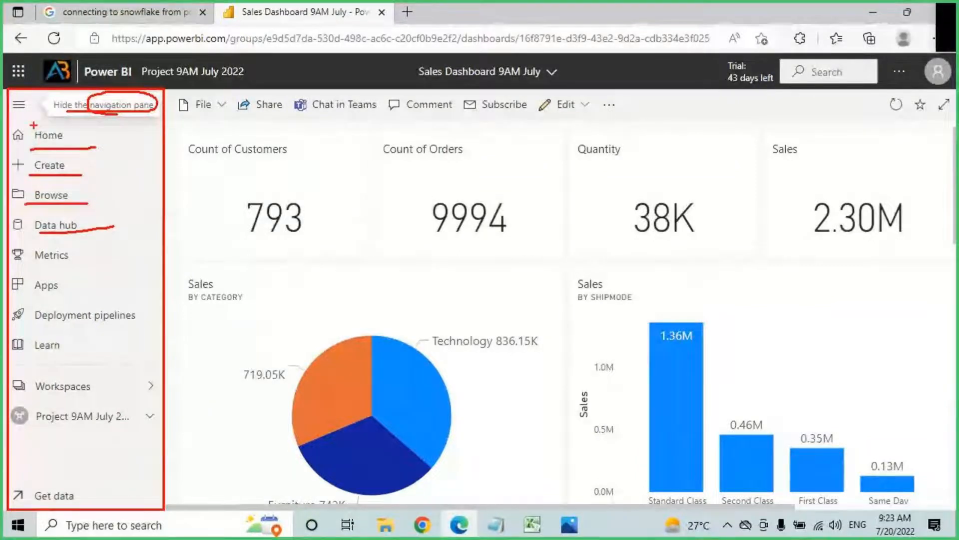
key("Escape")
left_click(19, 105)
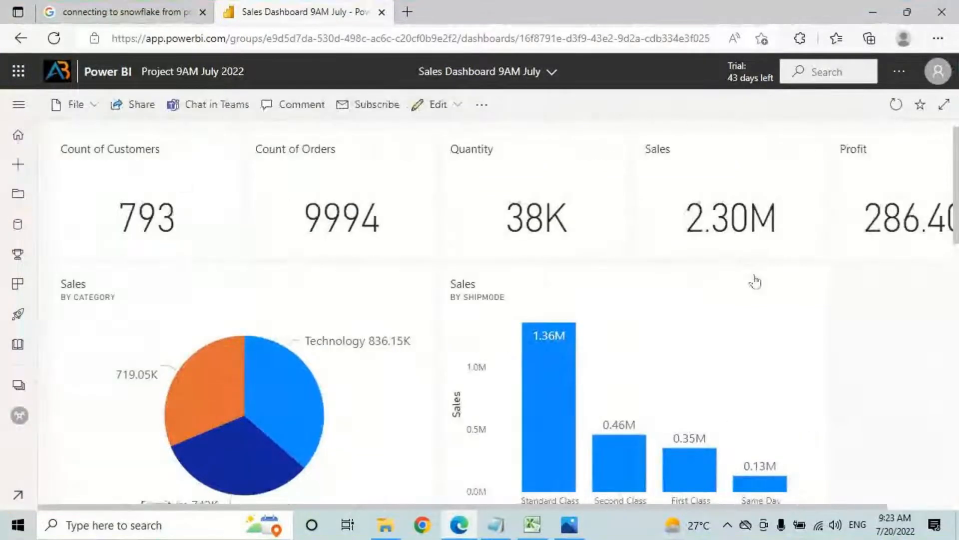
scroll(782, 194, "down", 2)
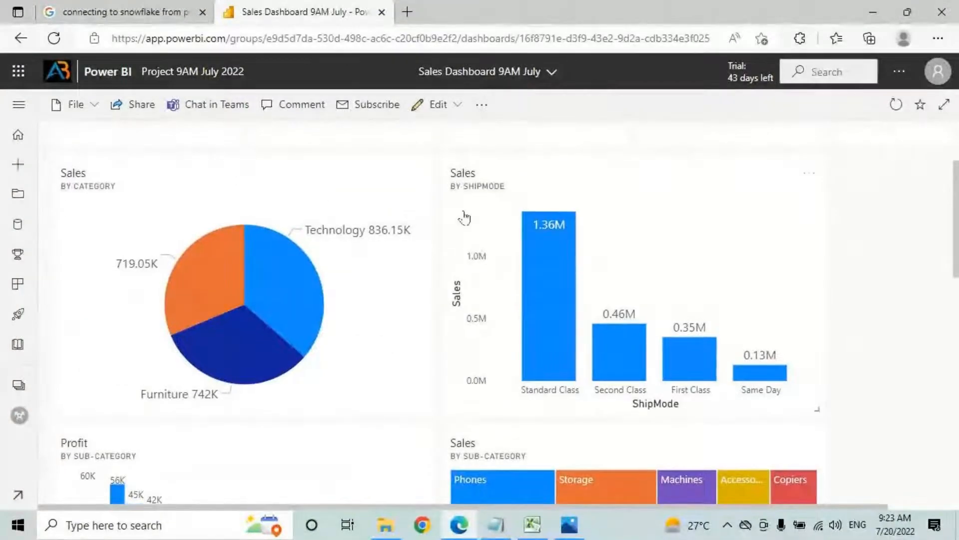
scroll(465, 217, "up", 2)
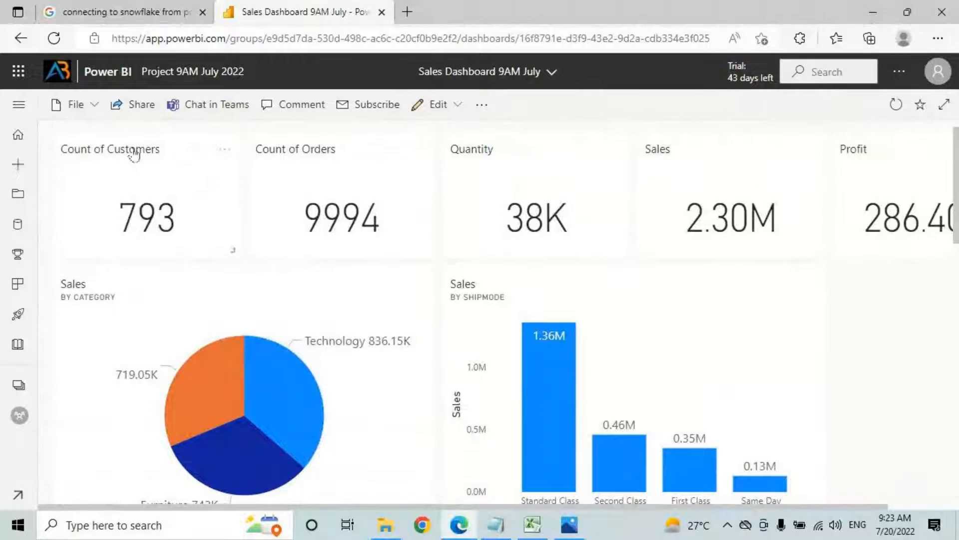
Step: Show Sales Dashboard 9AM July in full screen and draw annotation marks on it
left_click(945, 106)
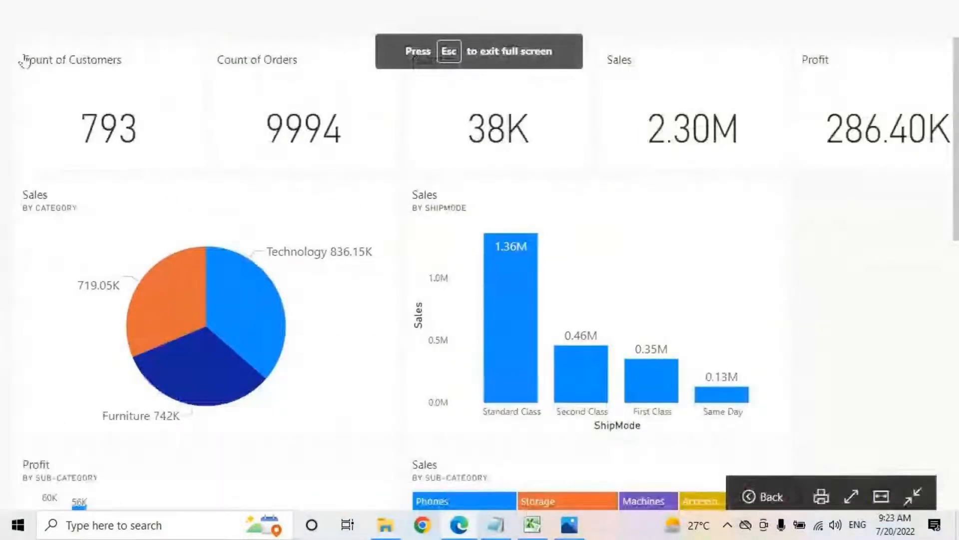
left_click_drag(8, 13, 359, 242)
left_click_drag(58, 43, 53, 120)
mouse_move(86, 33)
left_mouse_down()
mouse_move(79, 97)
mouse_move(116, 54)
left_mouse_up()
left_click_drag(113, 55, 113, 78)
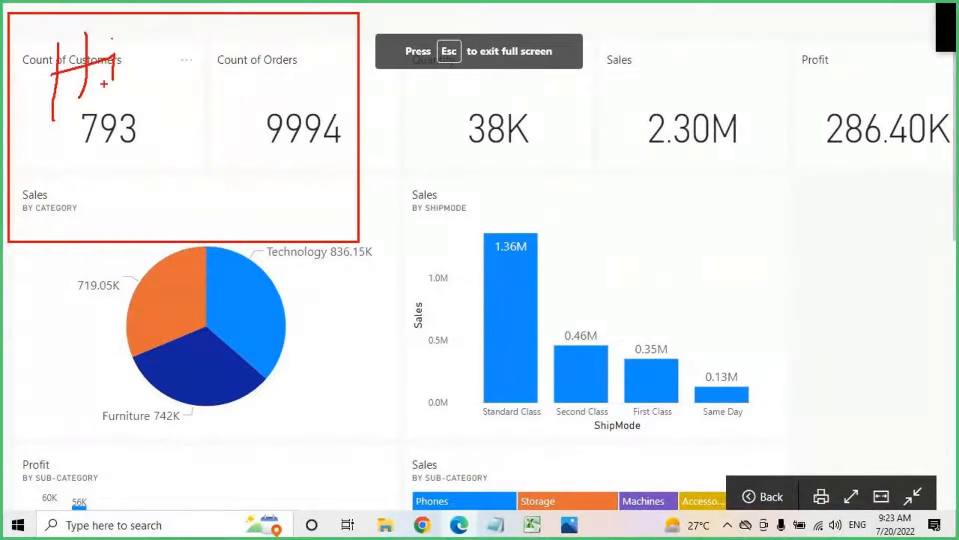
left_click_drag(461, 9, 488, 3)
mouse_move(397, 57)
left_mouse_down()
mouse_move(512, 1)
mouse_move(451, 63)
left_mouse_up()
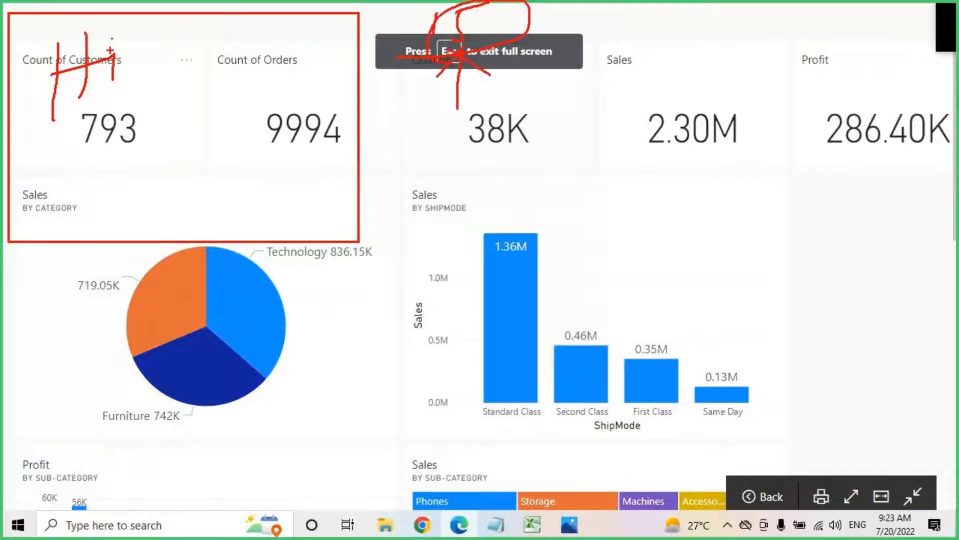
left_click(112, 40)
mouse_move(129, 48)
left_mouse_down()
mouse_move(129, 70)
mouse_move(180, 38)
left_mouse_up()
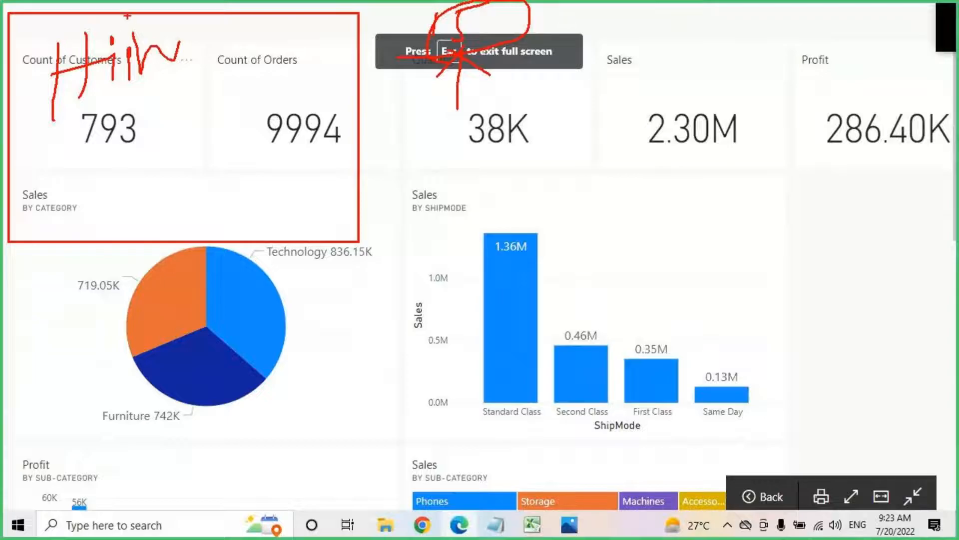
Step: Write the annotation 'Less Imp' beside the Same Day bar
left_click_drag(938, 494, 78, 25)
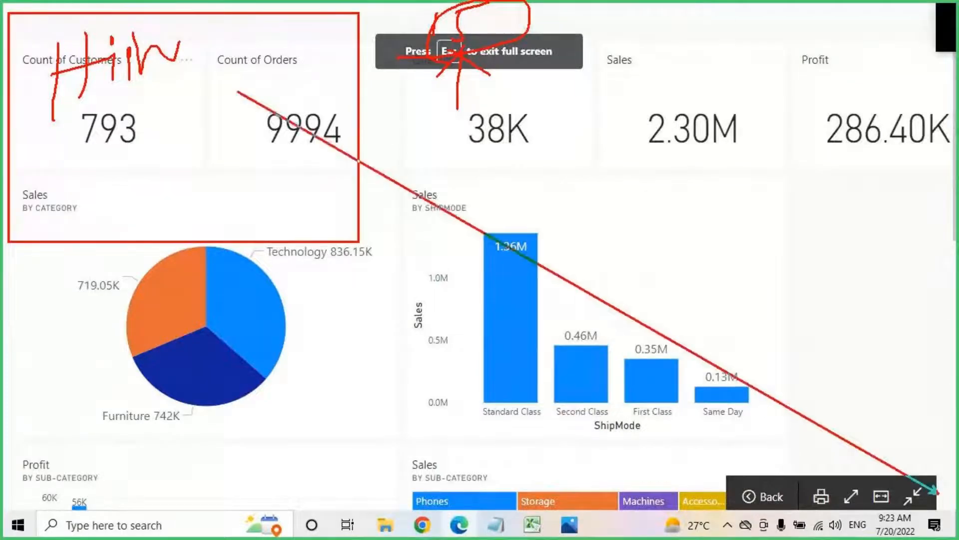
mouse_move(775, 310)
left_mouse_down()
mouse_move(778, 380)
mouse_move(798, 384)
left_mouse_up()
left_click_drag(794, 350, 815, 380)
left_click(841, 376)
mouse_move(847, 341)
left_mouse_down()
mouse_move(845, 370)
mouse_move(859, 334)
left_mouse_up()
left_click_drag(847, 370, 859, 375)
left_click_drag(866, 371, 892, 371)
left_click_drag(898, 352, 900, 350)
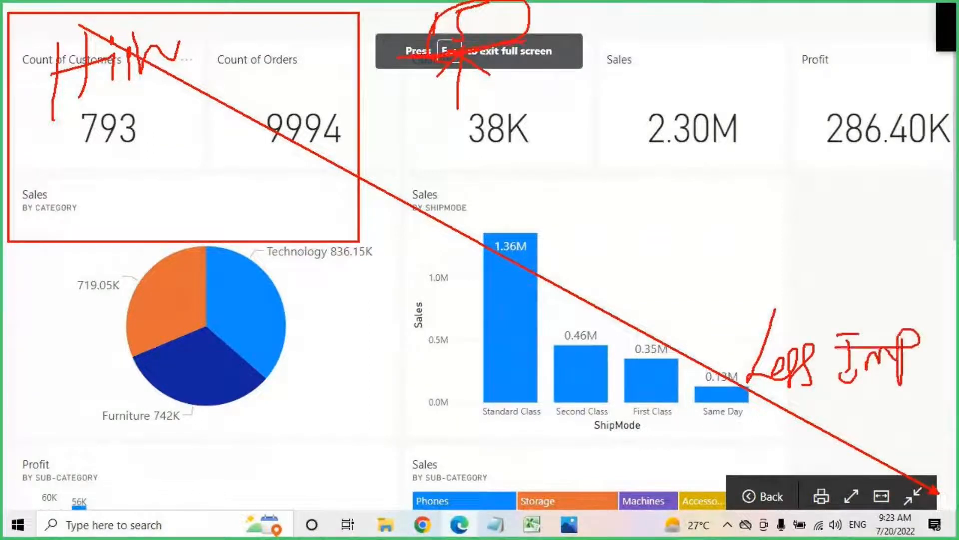
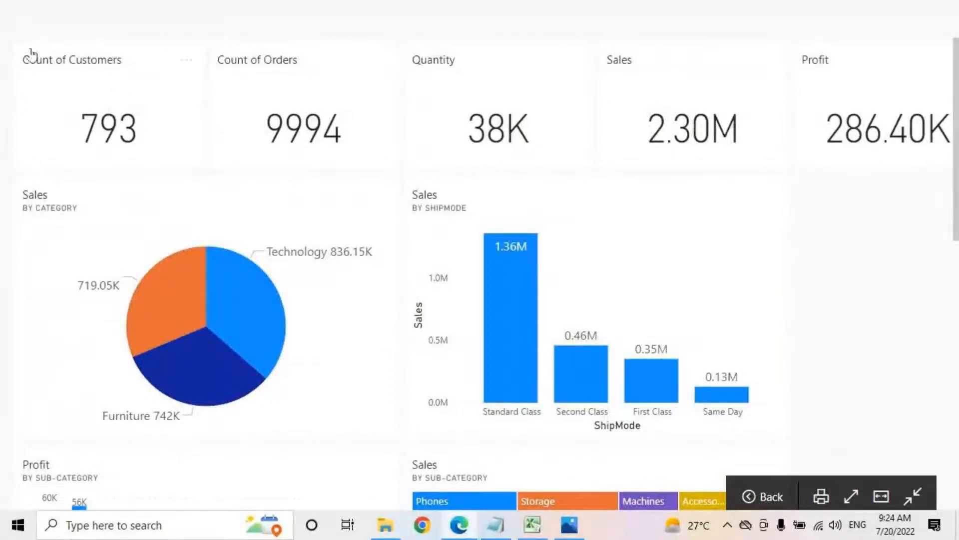
Step: Draw a few more pen marks on the full-screen Sales Dashboard 9AM July, then exit full screen
key("ctrl+2")
mouse_move(18, 32)
left_mouse_down()
mouse_move(102, 135)
mouse_move(149, 157)
left_mouse_up()
left_click_drag(68, 47, 39, 105)
mouse_move(58, 54)
left_mouse_down()
mouse_move(69, 100)
mouse_move(68, 67)
mouse_move(75, 91)
mouse_move(112, 90)
left_mouse_up()
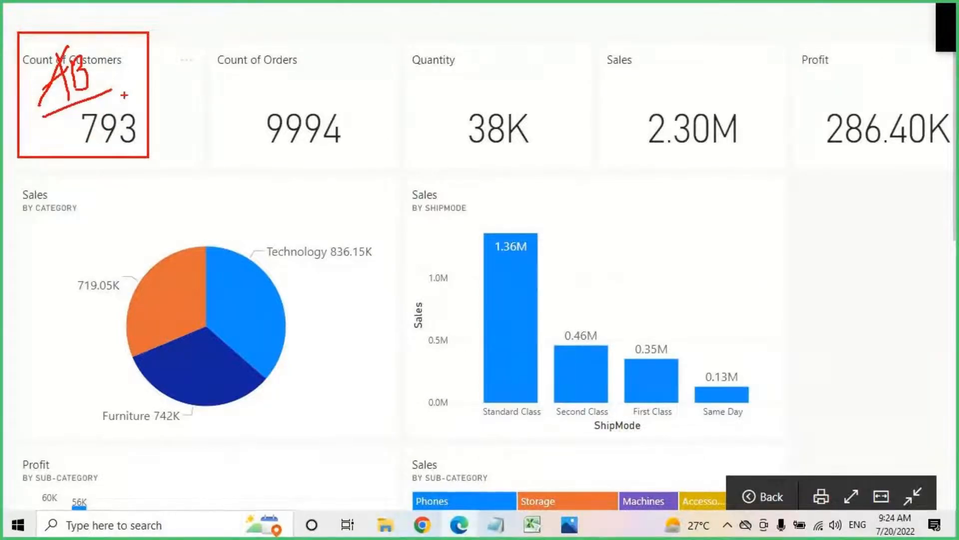
left_click_drag(172, 38, 376, 166)
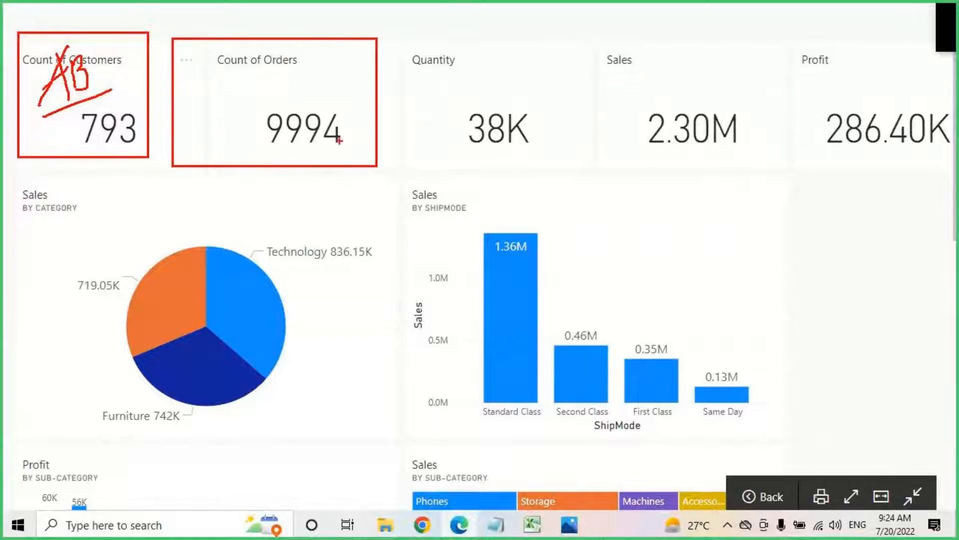
left_click_drag(226, 53, 227, 85)
mouse_move(215, 64)
left_mouse_down()
mouse_move(242, 55)
mouse_move(255, 80)
left_mouse_up()
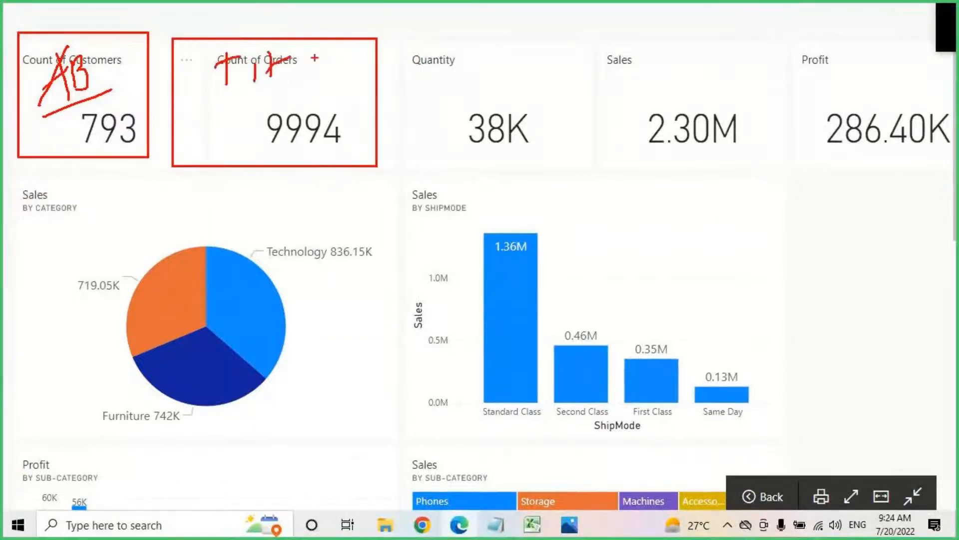
key("Escape")
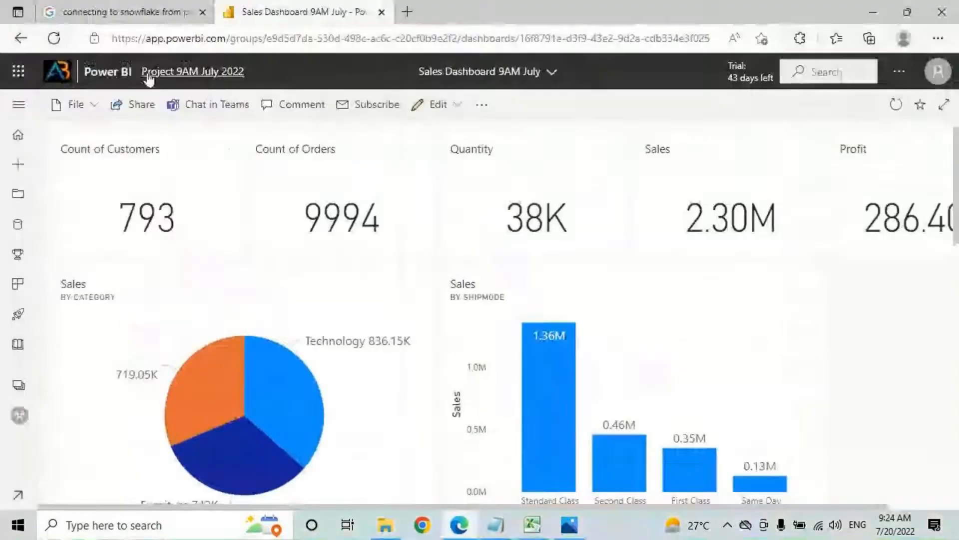
Step: Open the Product Analysis and then the Sales Analysis report in the Project 9AM July 2022 workspace
left_click(18, 105)
left_click(70, 420)
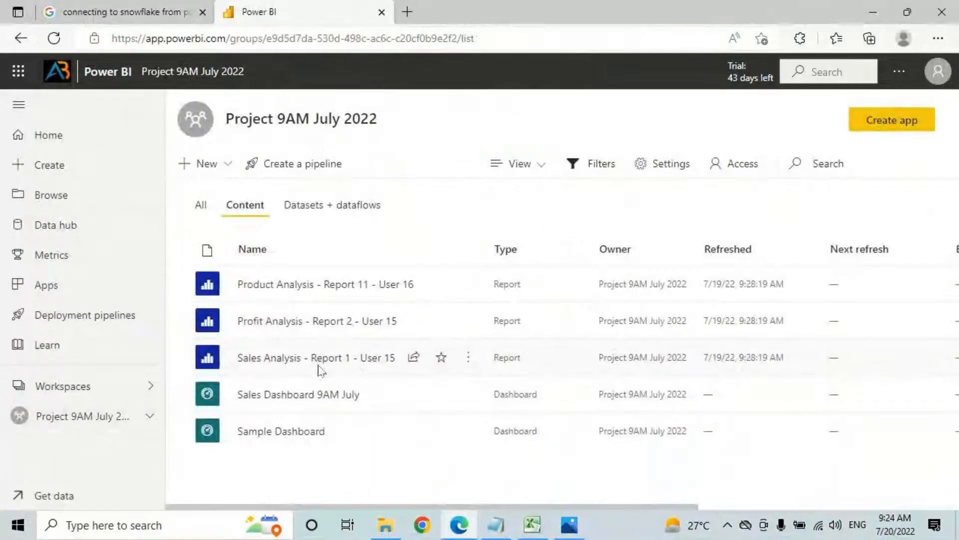
left_click(302, 293)
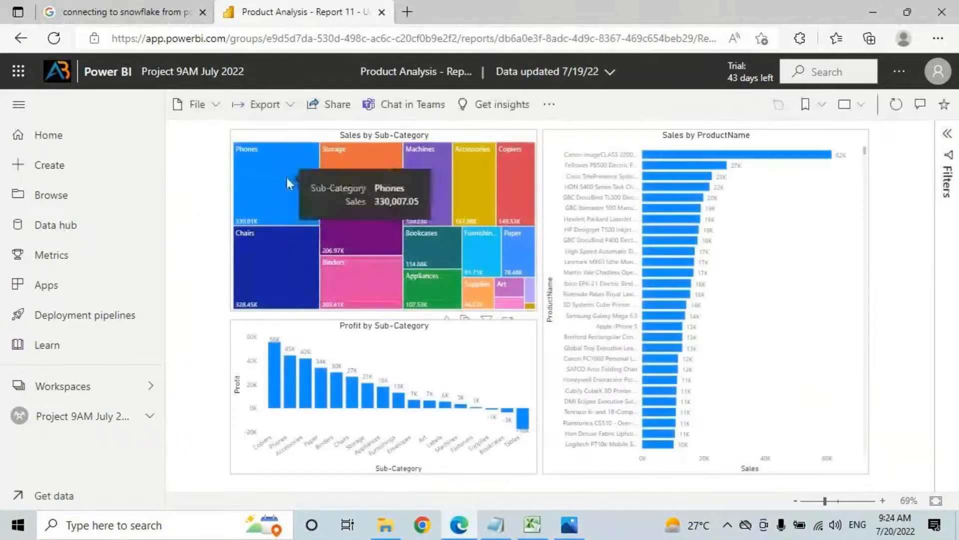
left_click(111, 413)
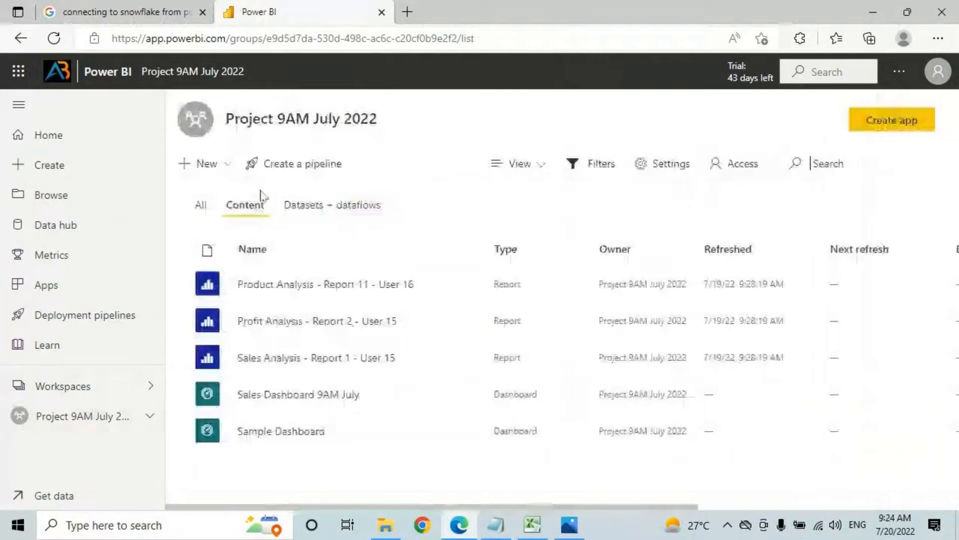
left_click(278, 358)
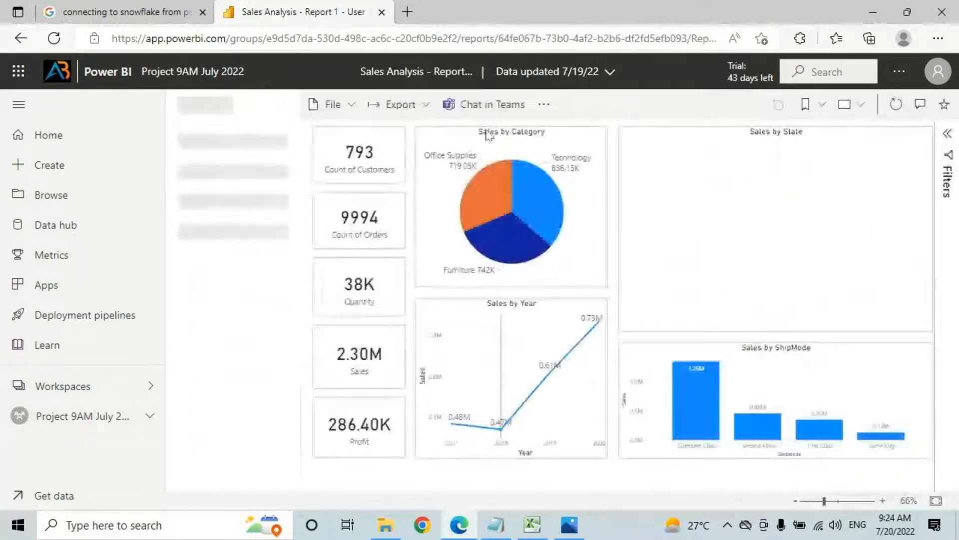
left_click(73, 418)
Step: From the desktop, open Sample Report.pbix in Power BI Desktop
left_click(958, 527)
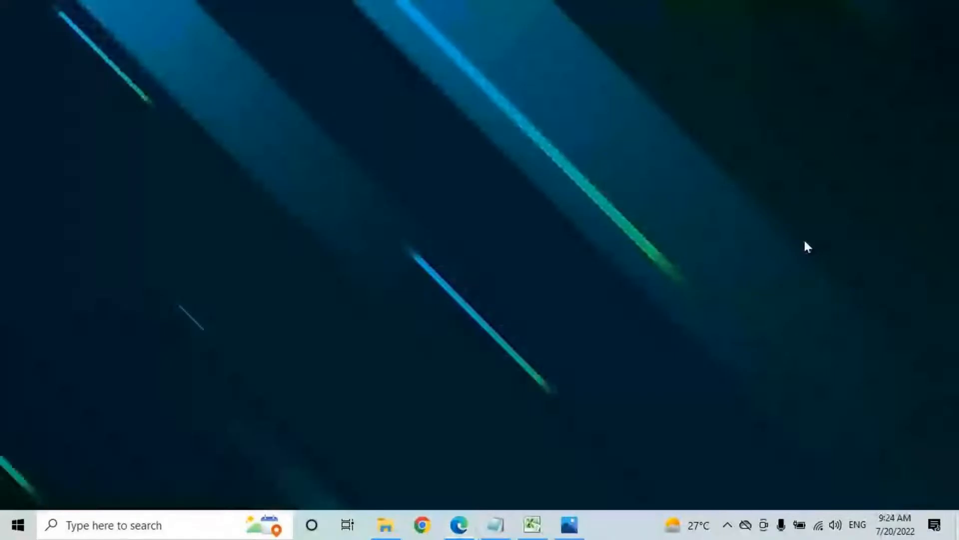
left_click(871, 31)
left_click(926, 352)
double_click(884, 28)
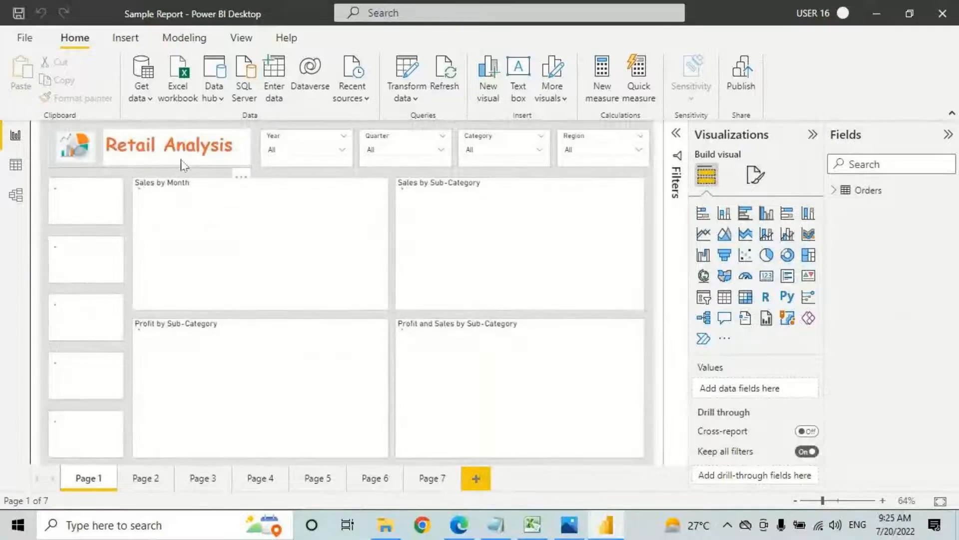
left_click(70, 145)
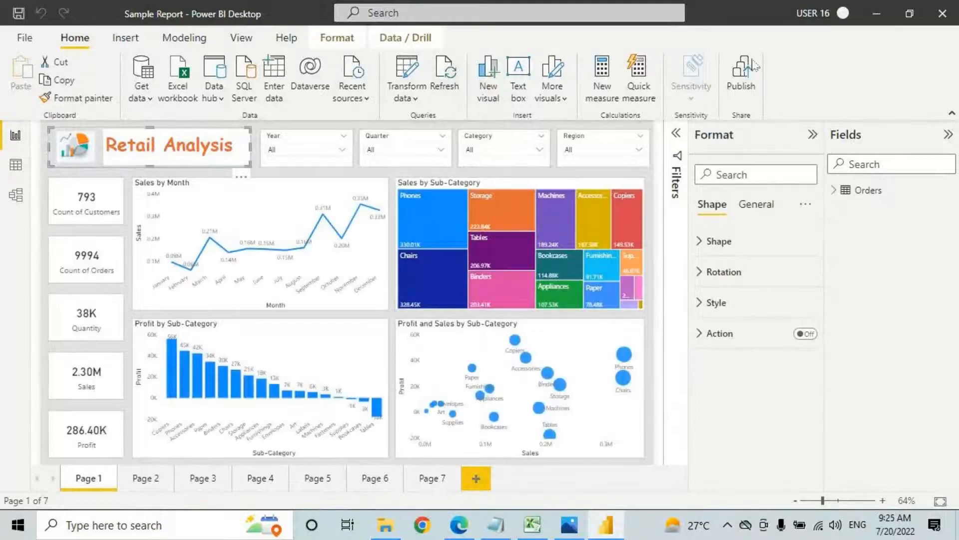
Step: Save Sample Report and publish it to the Project 9AM July 2022 workspace
left_click(742, 78)
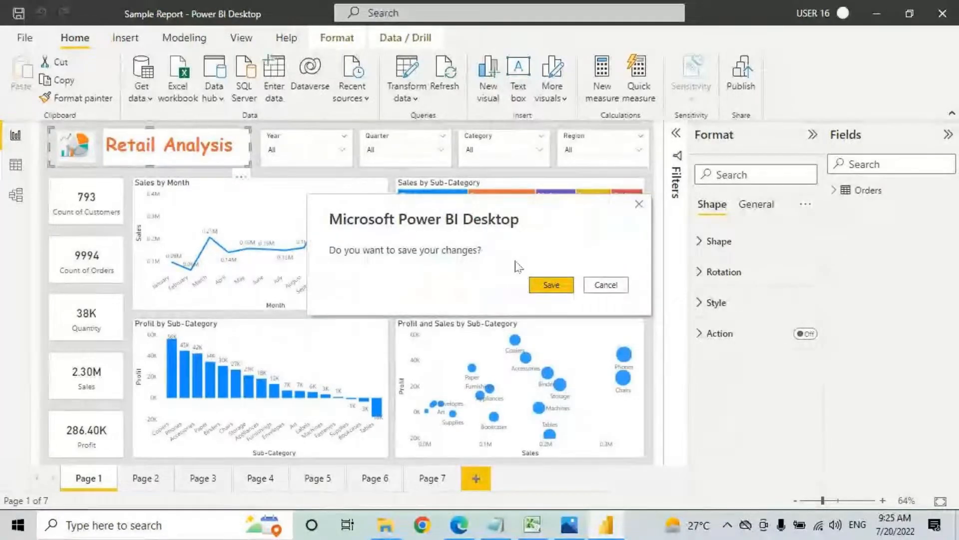
left_click(553, 284)
left_click(744, 78)
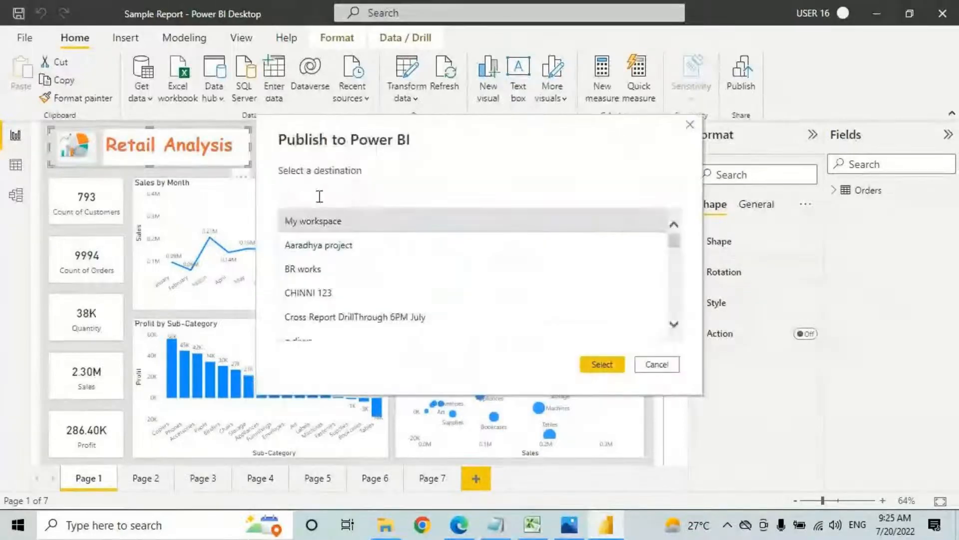
type("9AM")
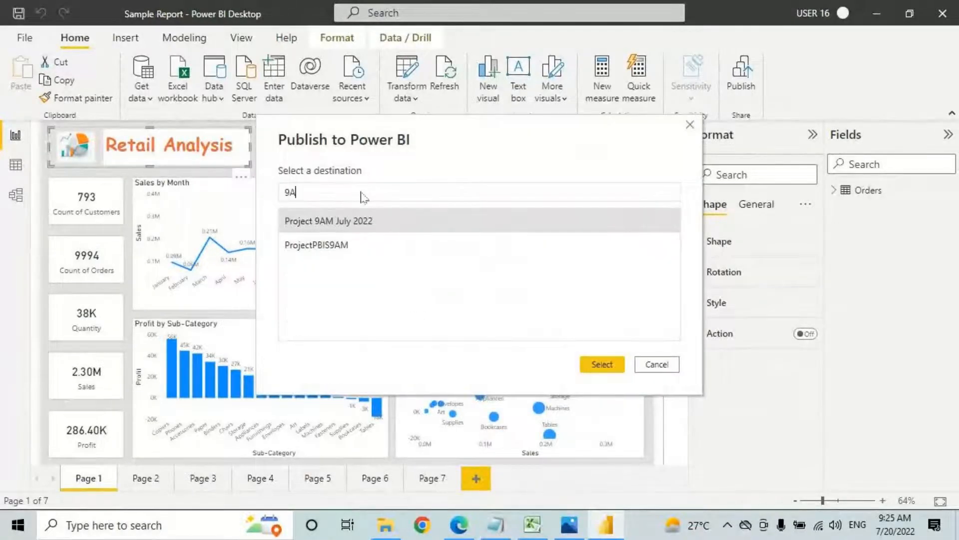
left_click(594, 365)
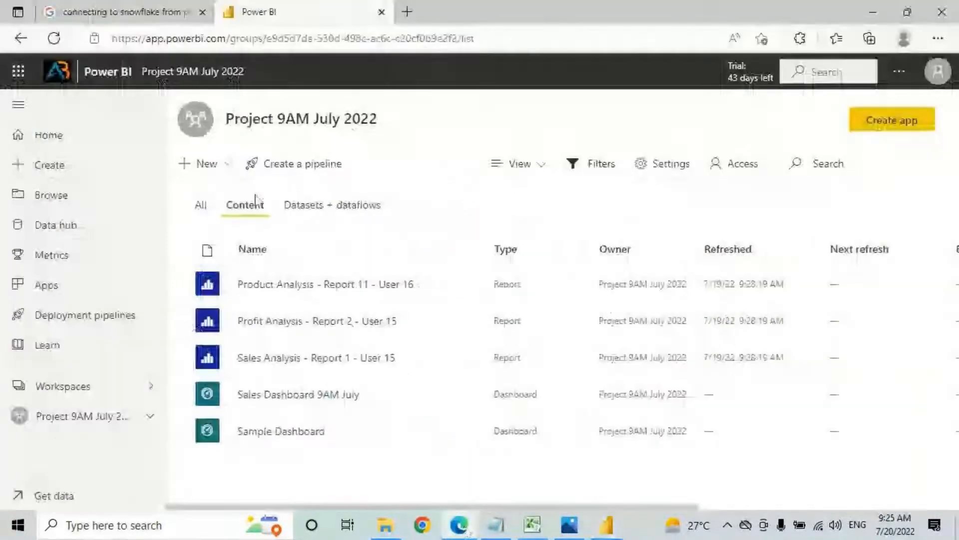
Step: Refresh the workspace and confirm Sample Report is listed under both Content and Datasets + dataflows
left_click(320, 205)
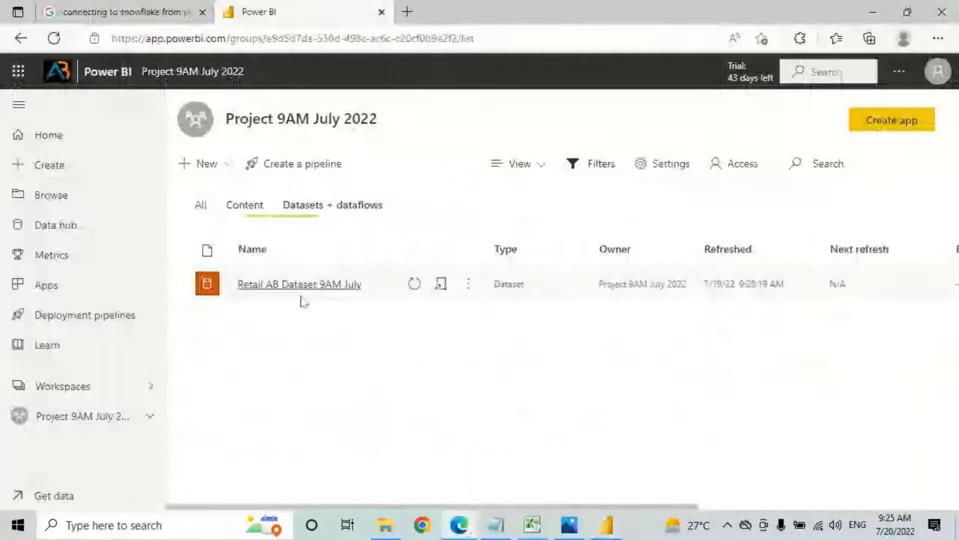
left_click(252, 207)
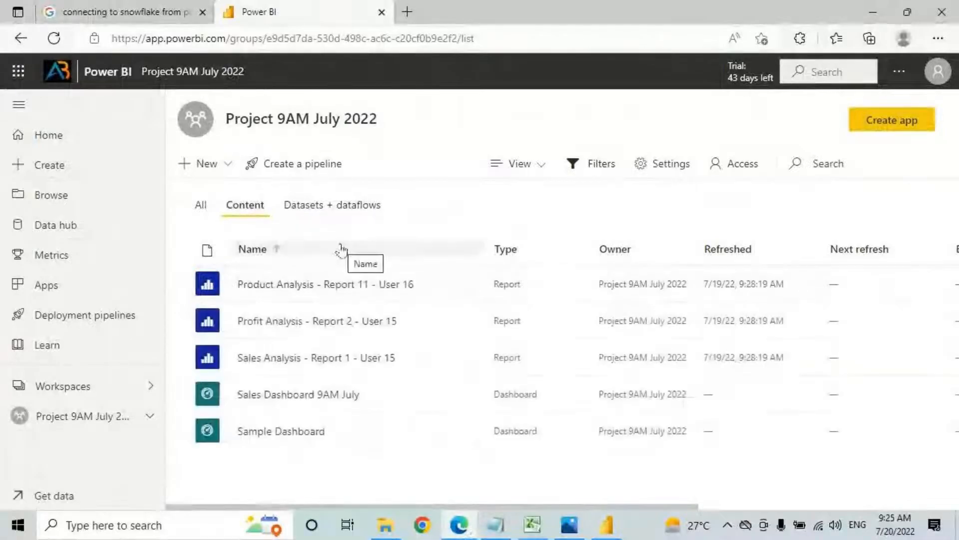
left_click(54, 38)
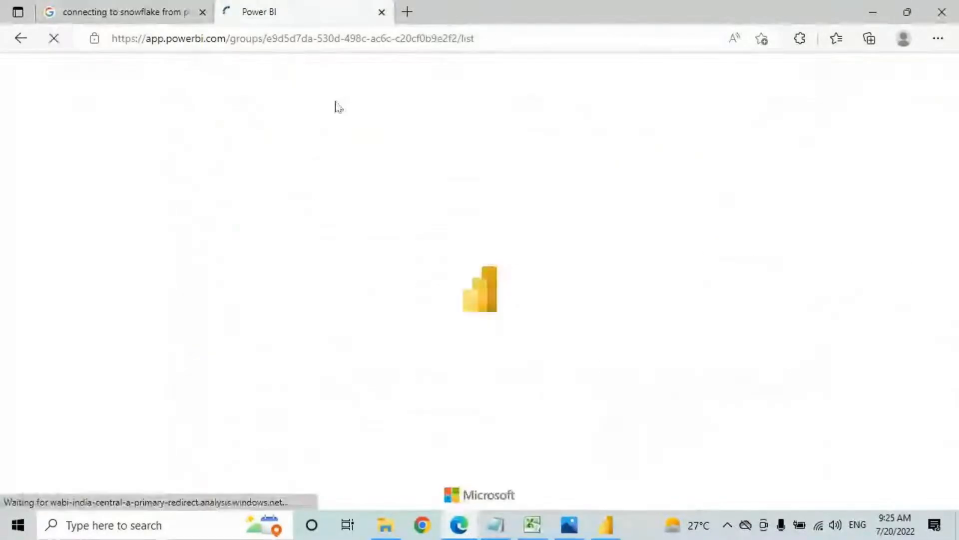
left_click(345, 209)
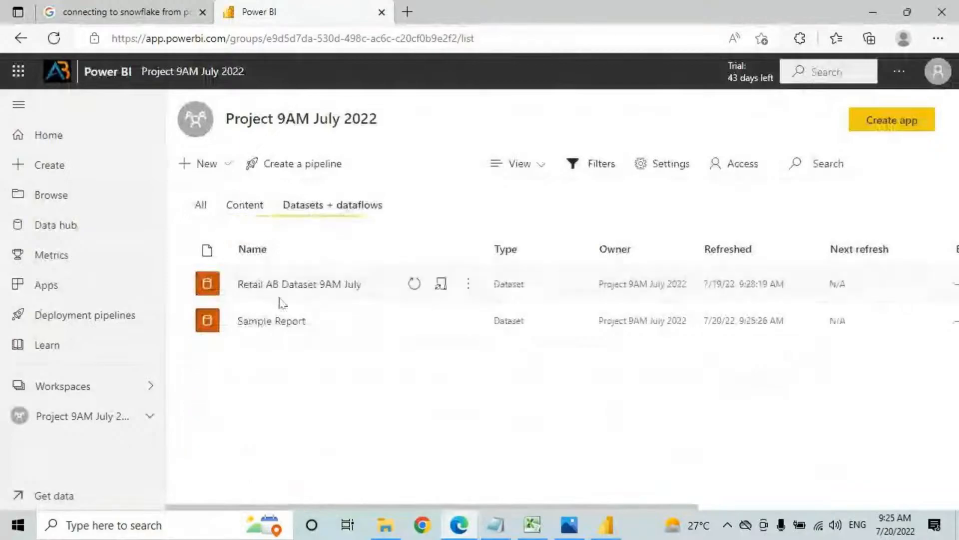
left_click(241, 212)
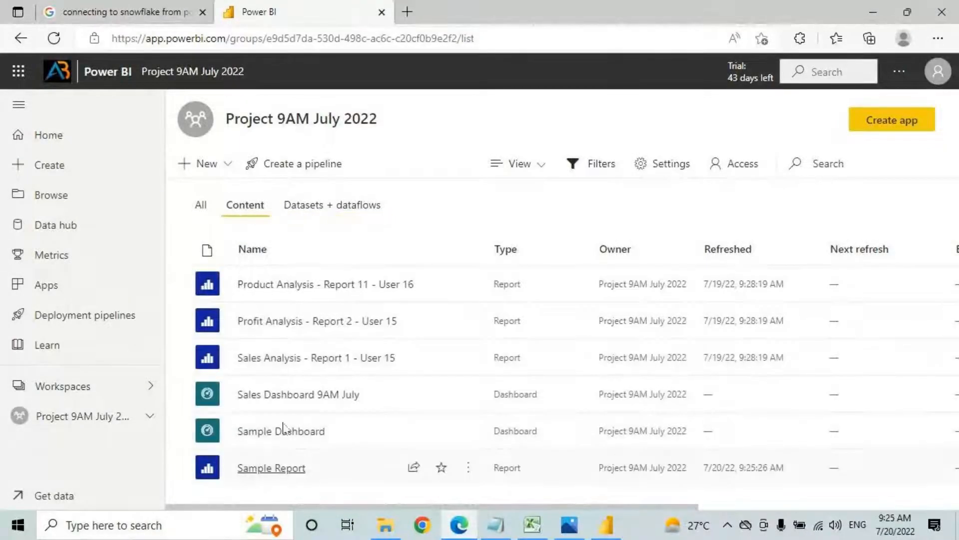
left_click(324, 207)
left_click_drag(229, 323, 331, 328)
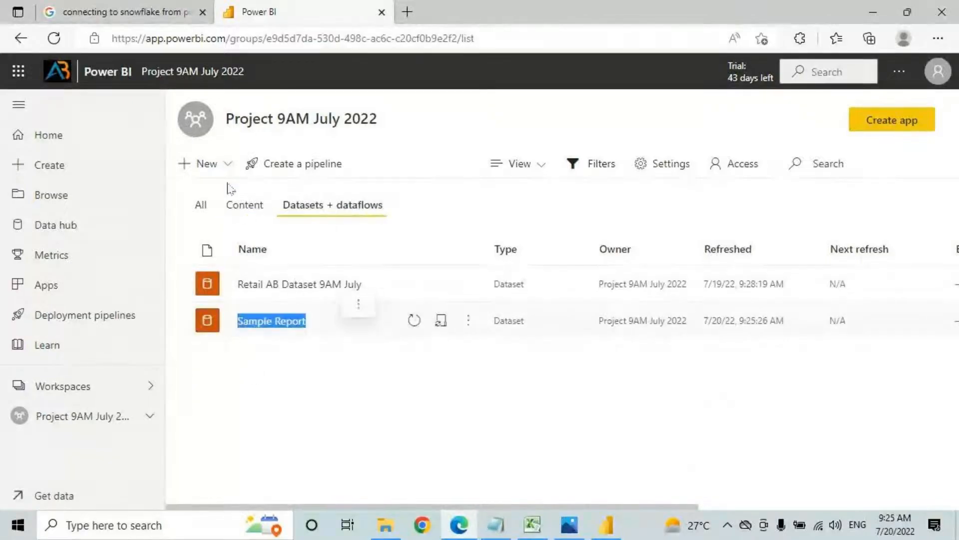
left_click(239, 203)
Step: Open the published Sample Report and briefly mark up its Retail Analysis page
left_click(268, 466)
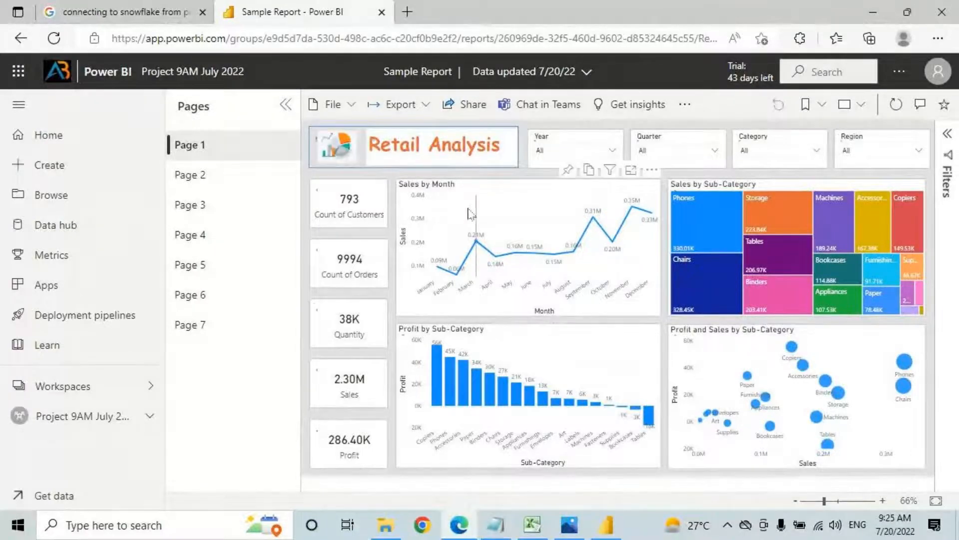
key("ctrl+2")
mouse_move(559, 177)
left_mouse_down()
mouse_move(578, 170)
mouse_move(559, 165)
left_mouse_up()
key("Escape")
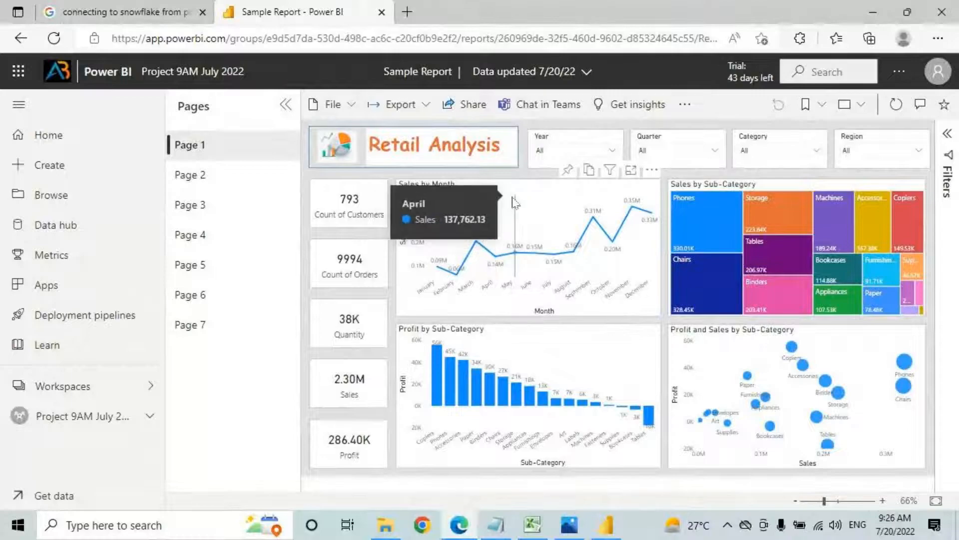
Step: View the Project 9AM July 2022 dataset list, then switch back to Power BI Desktop
left_click(72, 419)
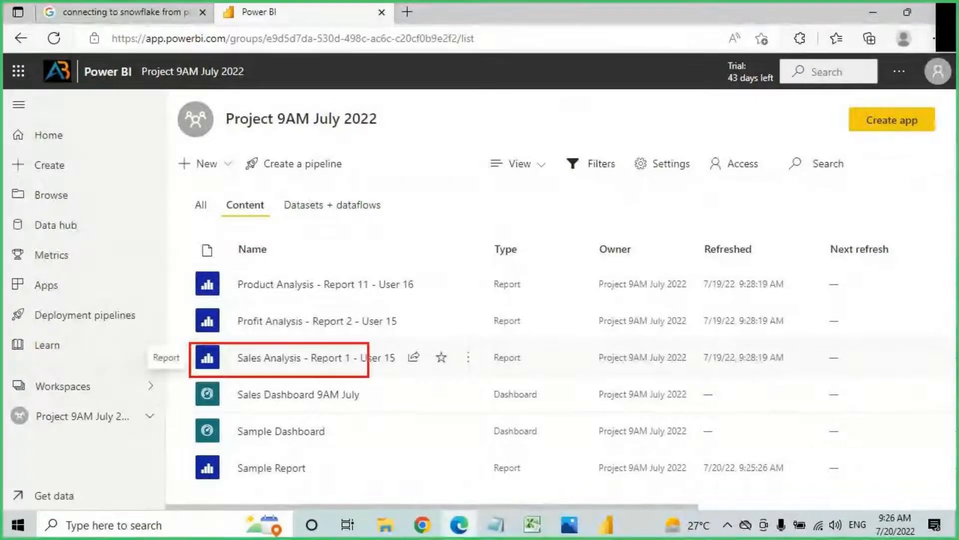
left_click(319, 204)
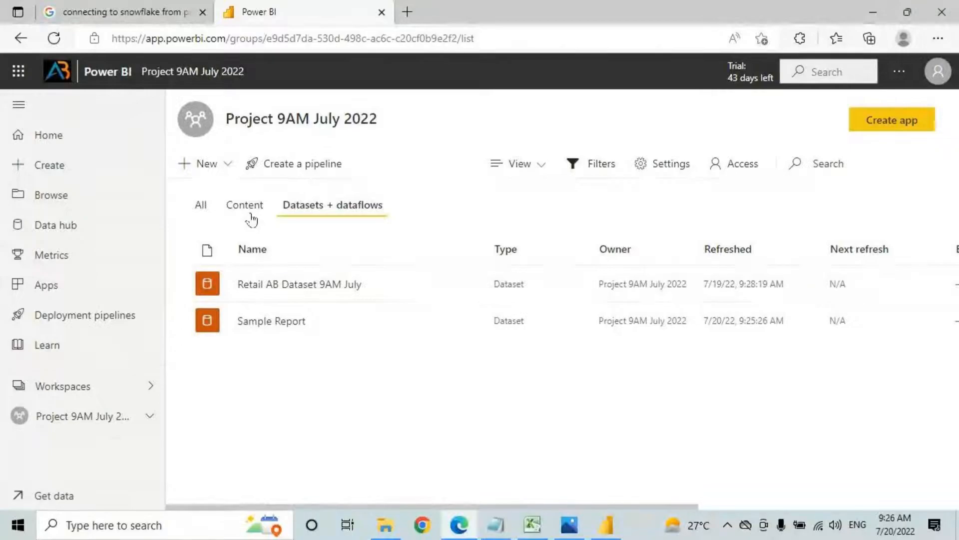
left_click(605, 523)
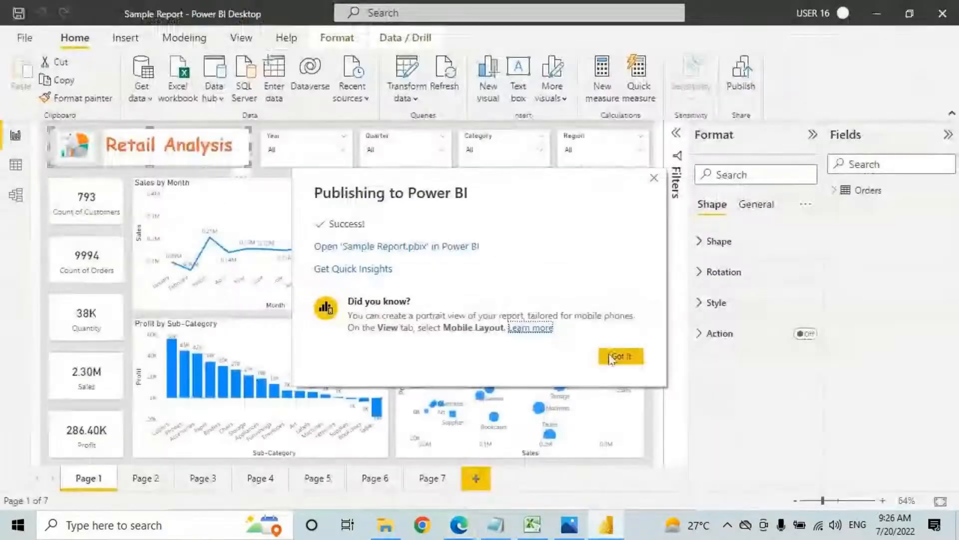
Step: Dismiss the publish confirmation, launch a new blank Power BI Desktop report and list common data sources
left_click(613, 356)
left_click(958, 537)
double_click(76, 36)
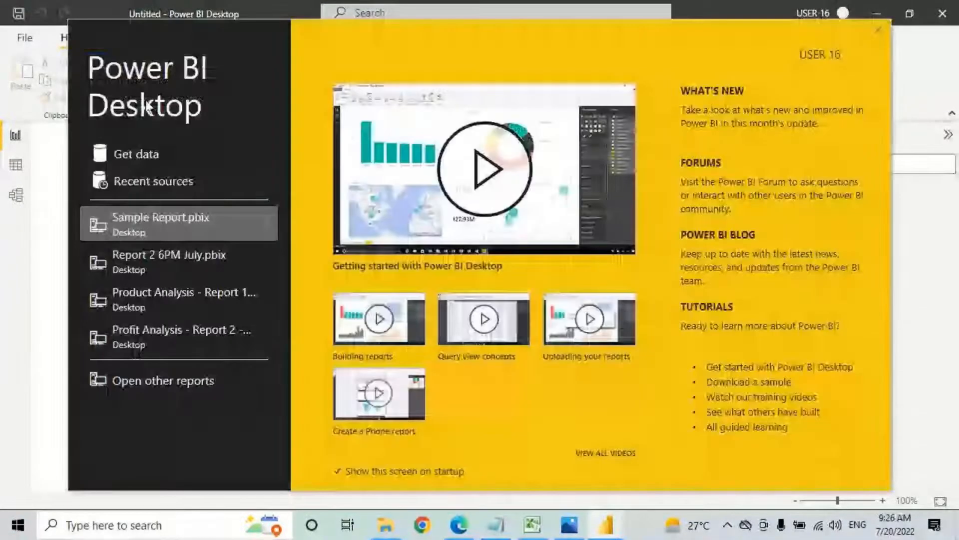
left_click(880, 31)
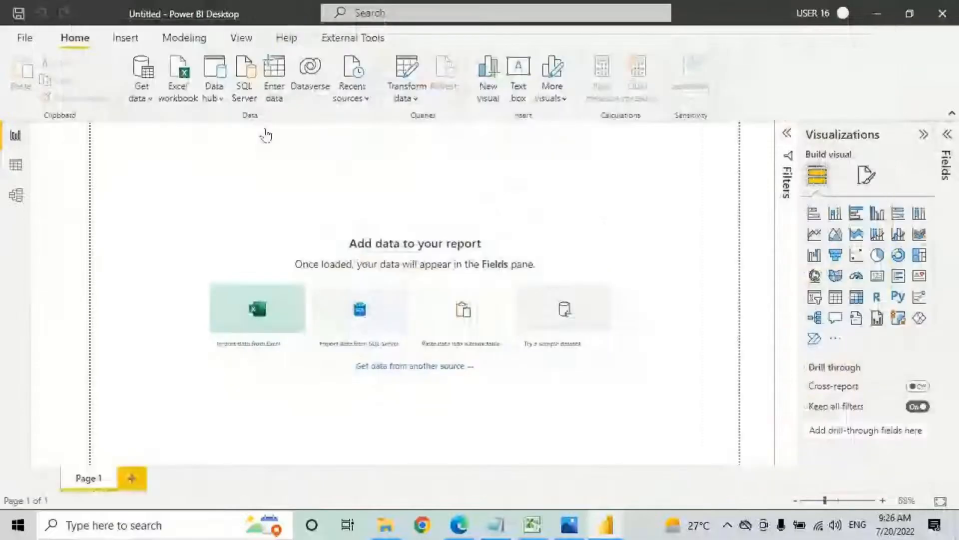
left_click(142, 99)
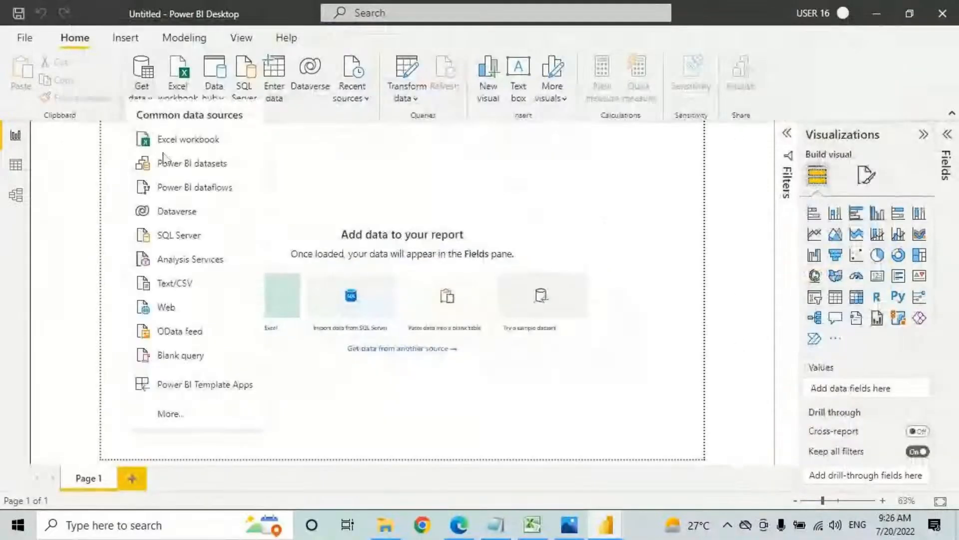
Step: Connect live to the Retail AB Dataset 9AM July Power BI dataset
left_click(199, 174)
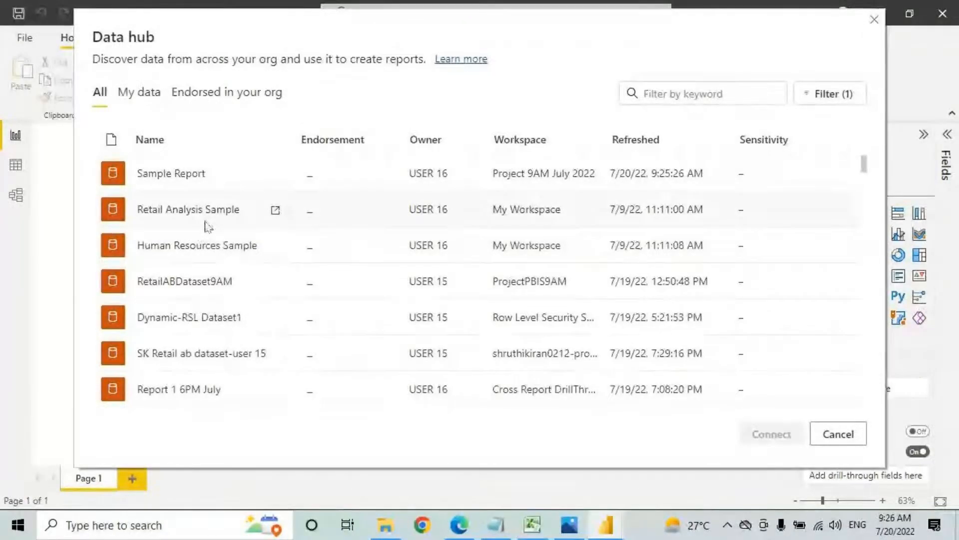
scroll(206, 225, "down", 2)
scroll(210, 230, "down", 5)
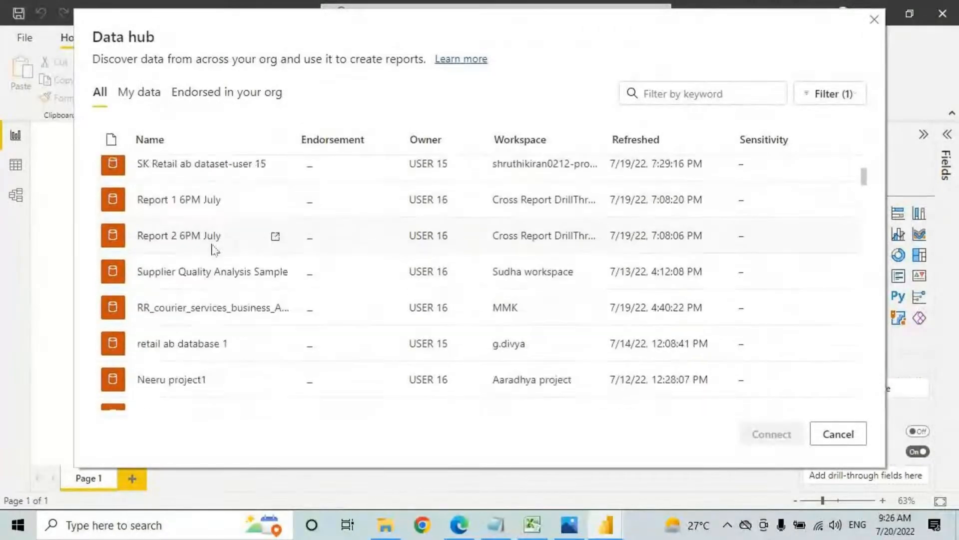
left_click(215, 317)
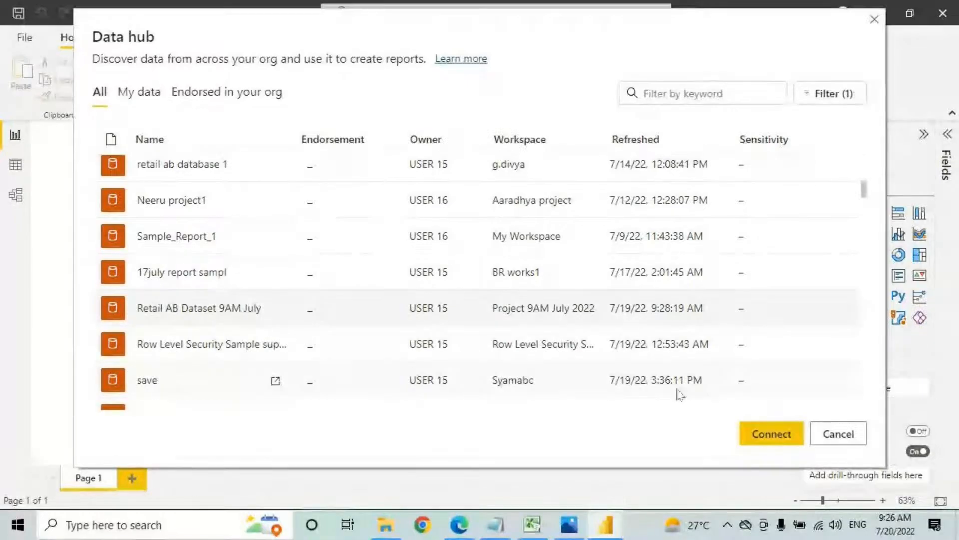
left_click(765, 433)
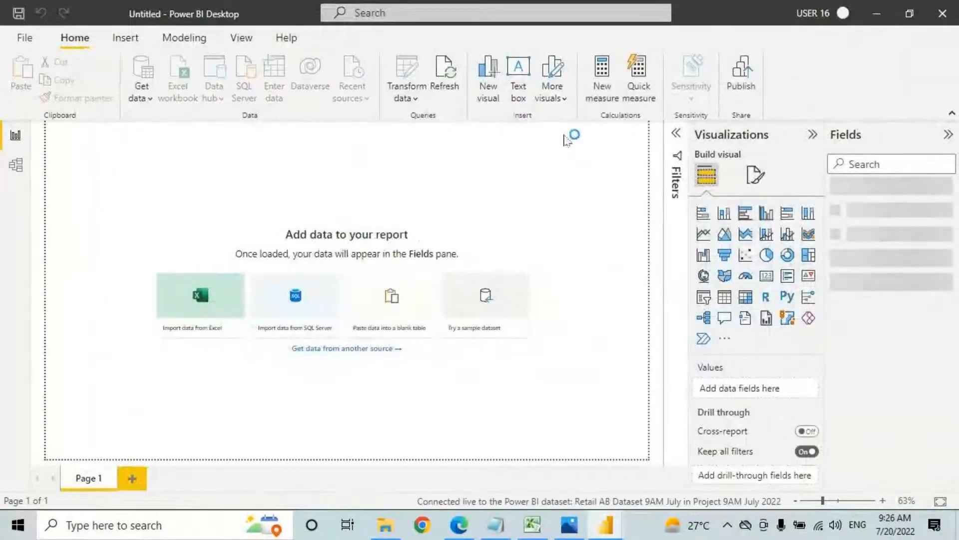
Step: Glance at the Get data sources, then show the Project 9AM July 2022 Content list in the browser
left_click(140, 99)
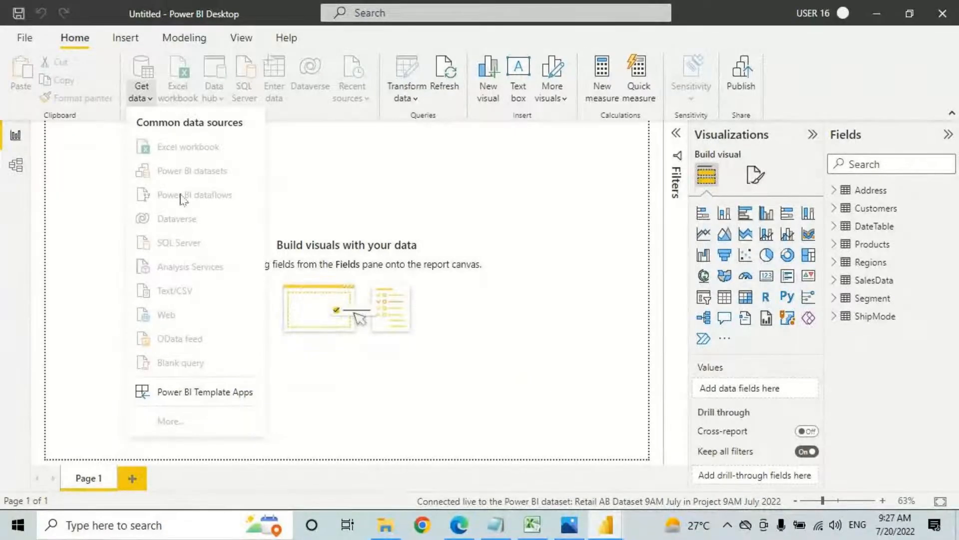
left_click(235, 166)
left_click_drag(55, 128, 635, 442)
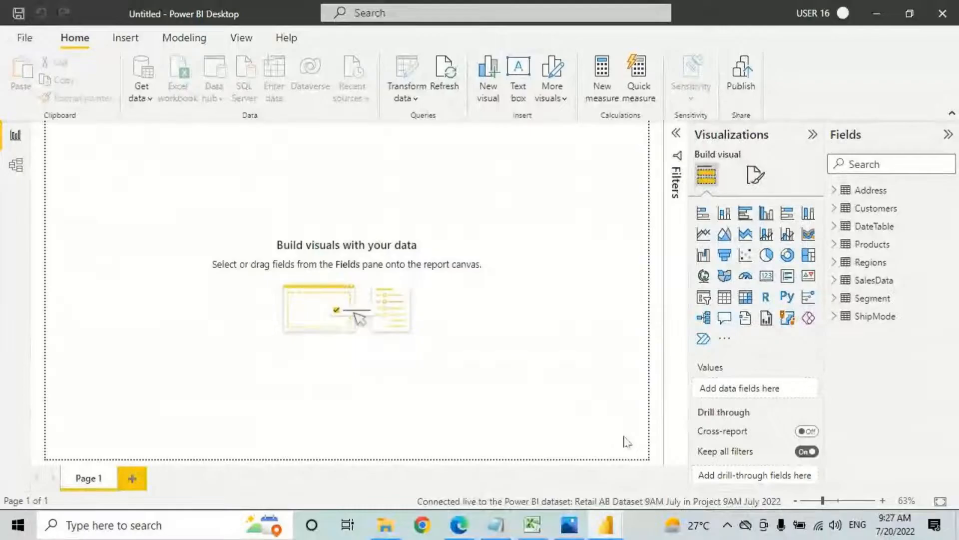
left_click(461, 524)
left_click(245, 205)
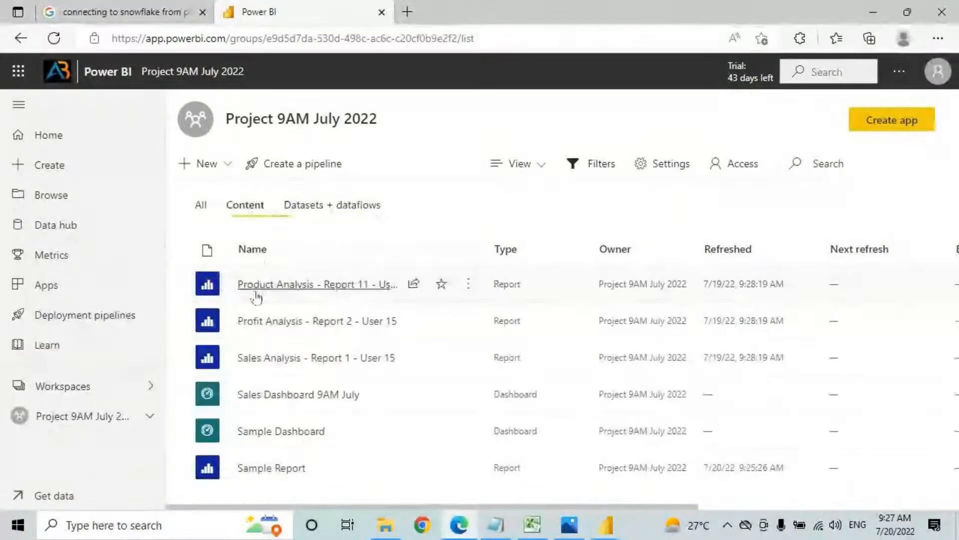
Step: Circle and tick the Product Analysis report with the pen, clear it, and switch to Dashboards.png
mouse_move(256, 297)
left_mouse_down()
mouse_move(379, 266)
mouse_move(239, 283)
left_mouse_up()
left_click_drag(307, 255, 289, 268)
left_click_drag(296, 216, 326, 215)
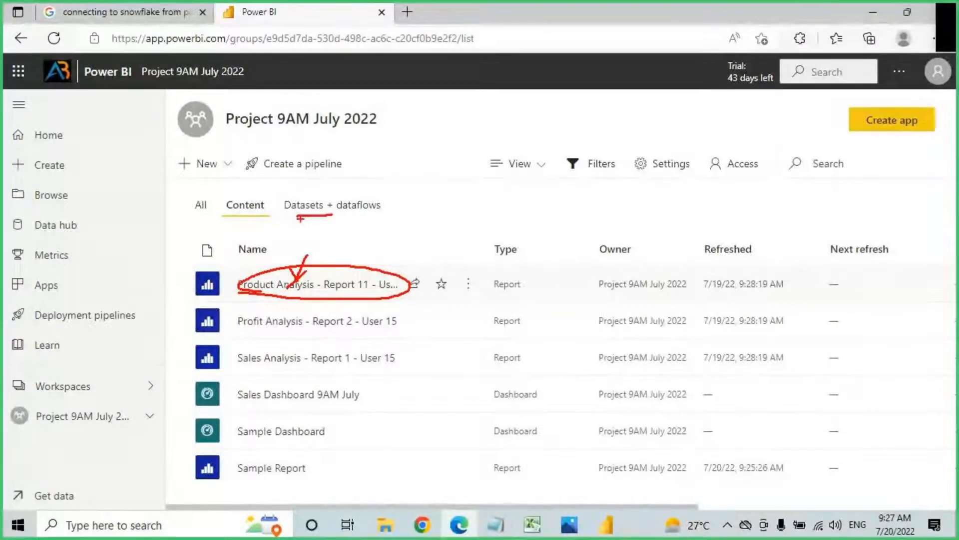
key("Escape")
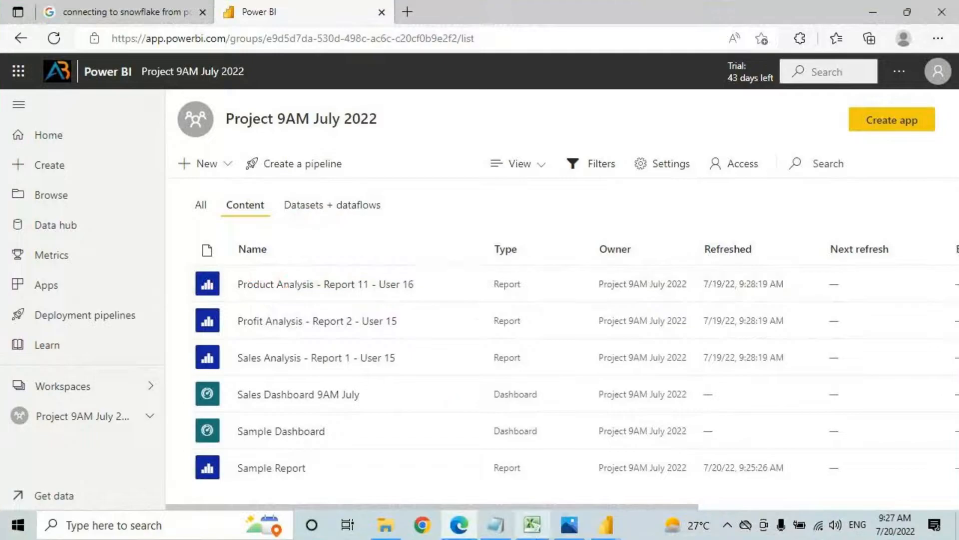
key("alt+Tab")
key("ctrl+2")
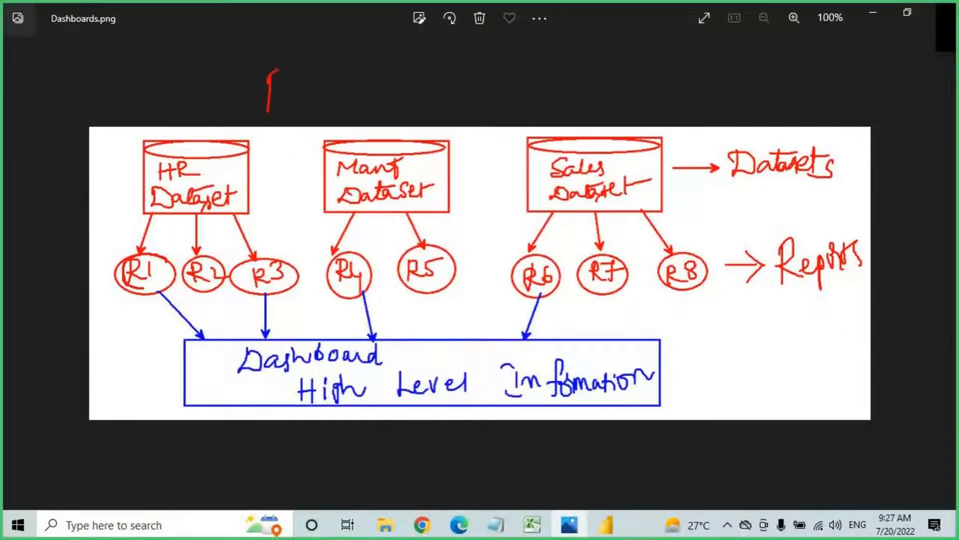
Step: Draw a circled R9 report linked to HR and Manf Datasets, then cross it out
left_click_drag(317, 76, 308, 100)
mouse_move(318, 50)
left_mouse_down()
mouse_move(245, 70)
mouse_move(305, 47)
left_mouse_up()
mouse_move(194, 143)
left_mouse_down()
mouse_move(273, 100)
mouse_move(270, 136)
left_mouse_up()
left_click_drag(322, 90, 364, 147)
left_click_drag(323, 90, 361, 97)
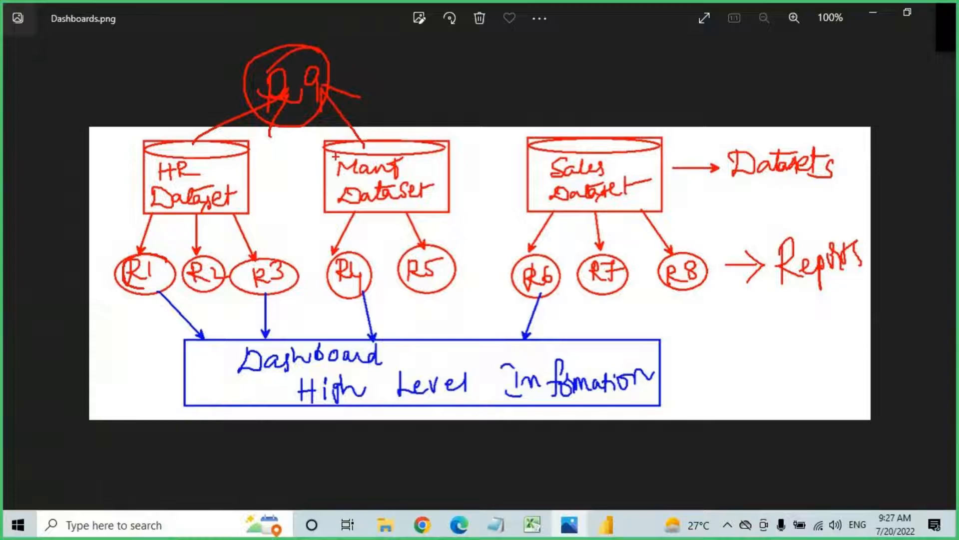
left_click_drag(348, 38, 270, 99)
left_click_drag(240, 37, 311, 90)
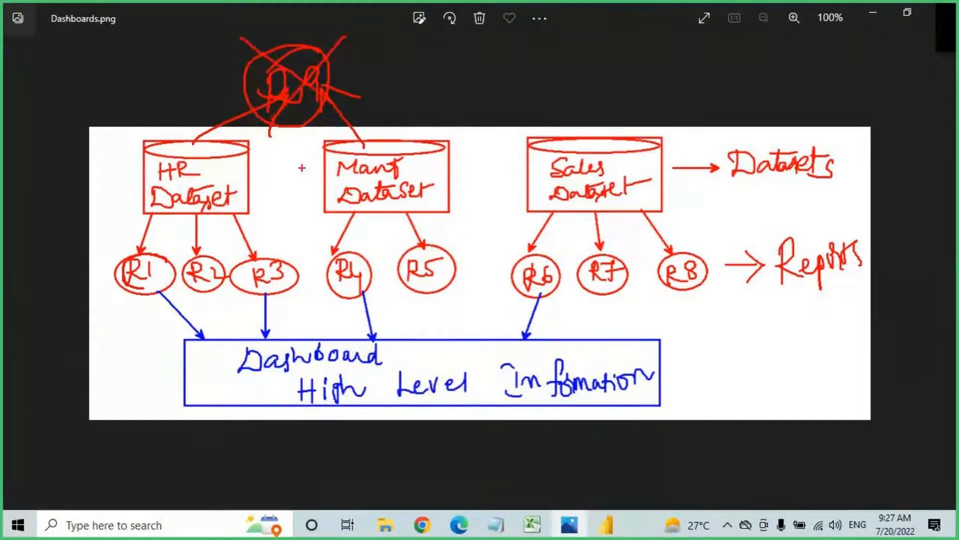
Step: Retrace the arrows from R1 and R4 into the Dashboard in red
mouse_move(161, 292)
left_mouse_down()
mouse_move(209, 345)
mouse_move(209, 300)
left_mouse_up()
left_click_drag(153, 205, 268, 205)
left_click_drag(358, 207, 331, 249)
mouse_move(359, 282)
left_mouse_down()
mouse_move(378, 353)
mouse_move(385, 319)
left_mouse_up()
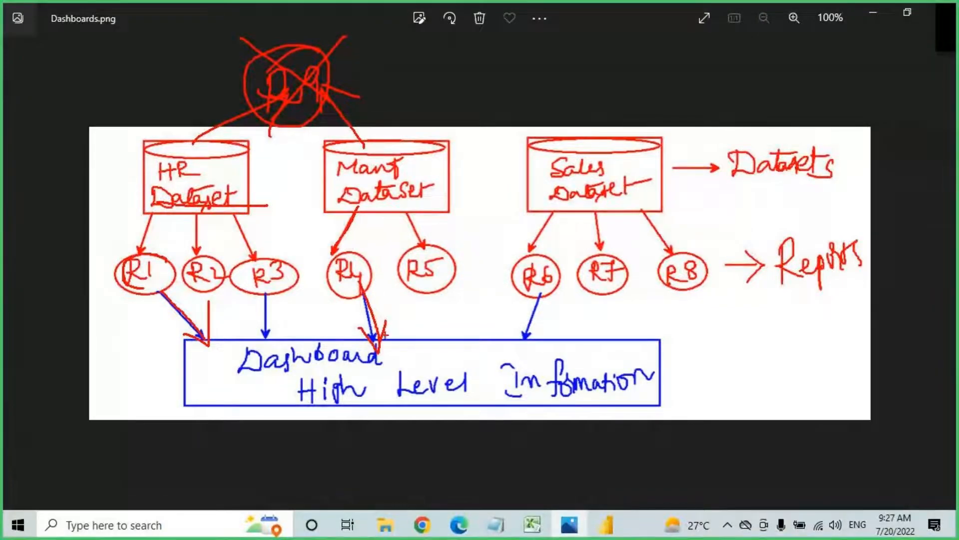
Step: Clear the annotations and open the Sample Report from the Power BI workspace
left_click(459, 525)
left_click(332, 205)
left_click(250, 209)
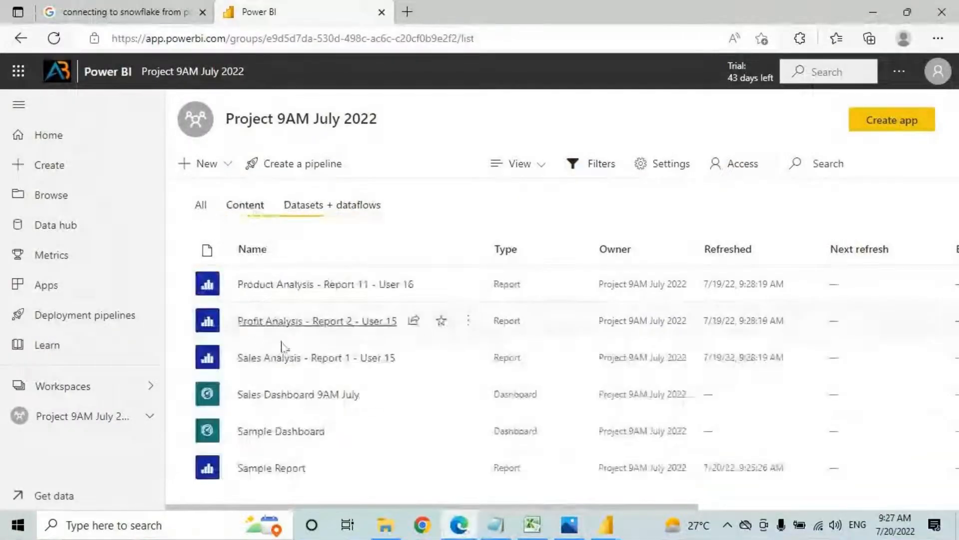
left_click(270, 469)
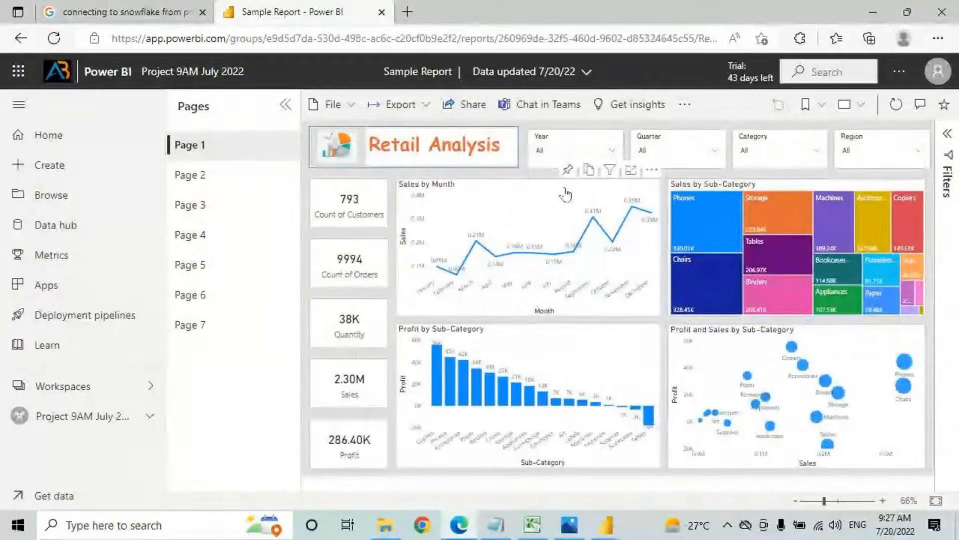
Step: Pin the Sales by Month visual to Sales Dashboard 9AM July and return to the workspace list
left_click(567, 170)
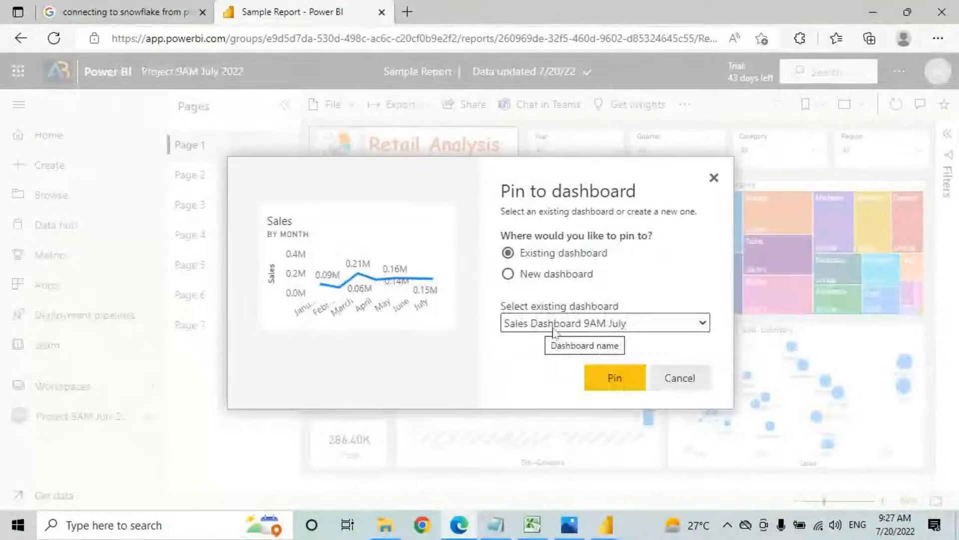
left_click(611, 378)
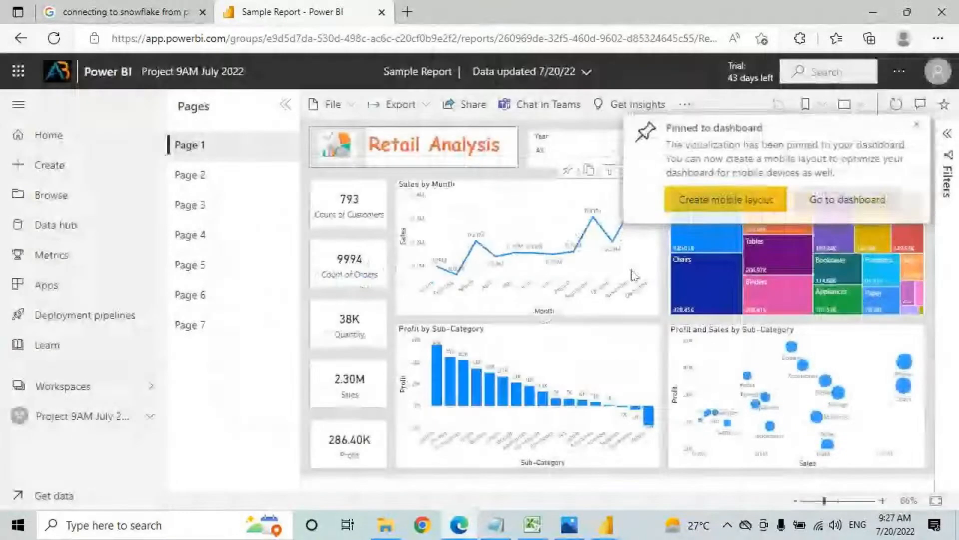
left_click(82, 416)
left_click(327, 206)
left_click(245, 206)
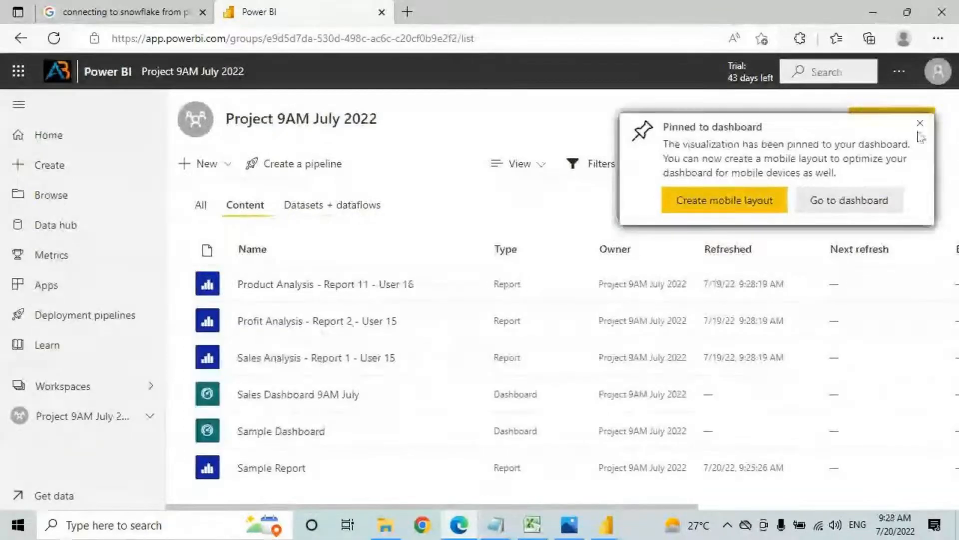
left_click(921, 129)
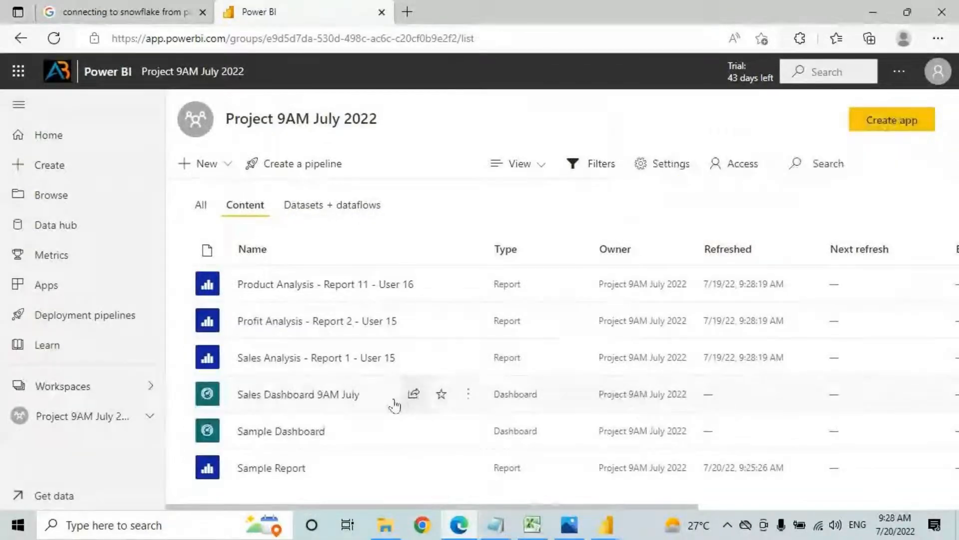
left_click(468, 397)
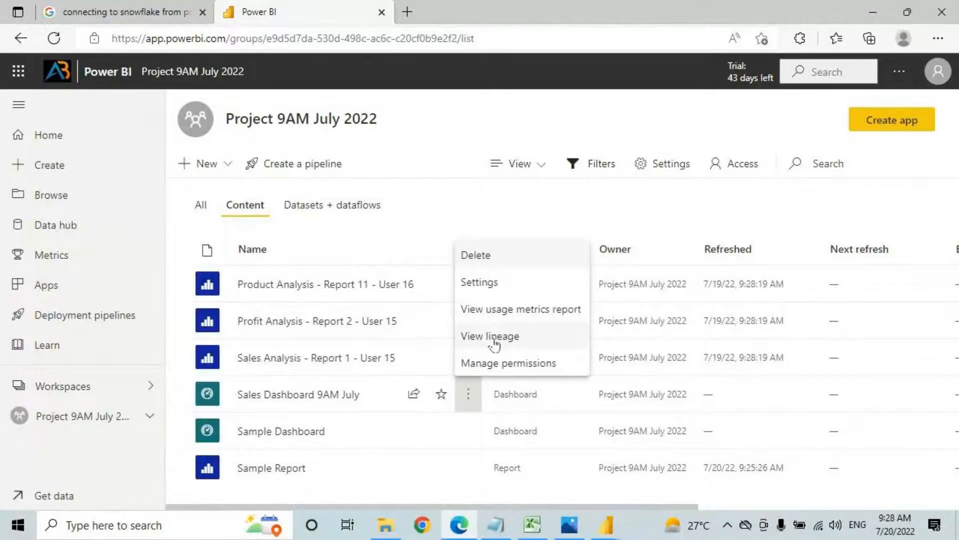
left_click(54, 38)
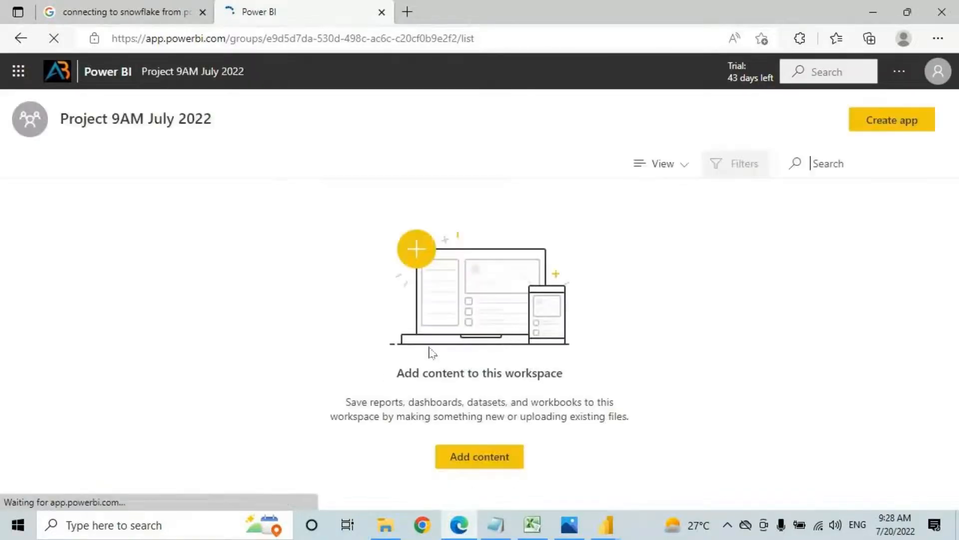
left_click(468, 395)
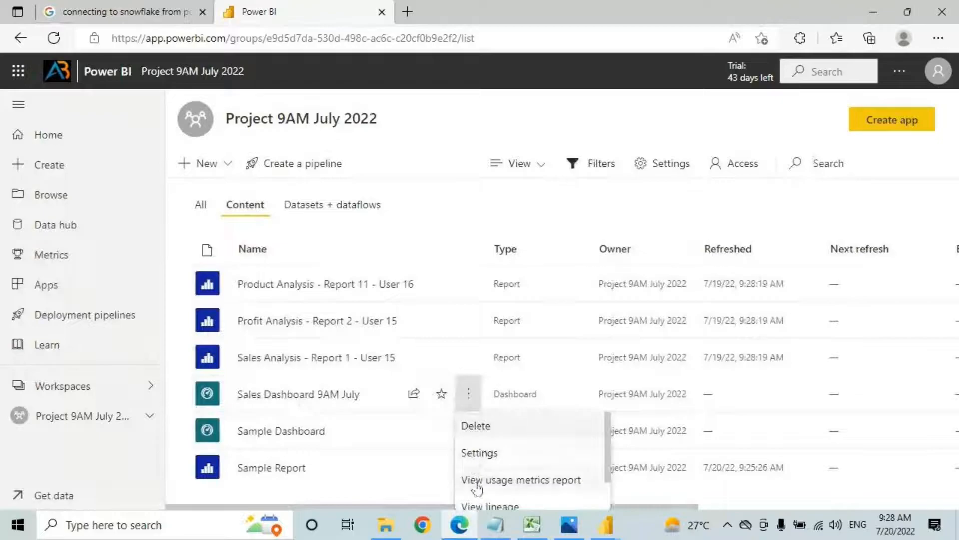
left_click(477, 481)
left_click(920, 124)
left_click(468, 394)
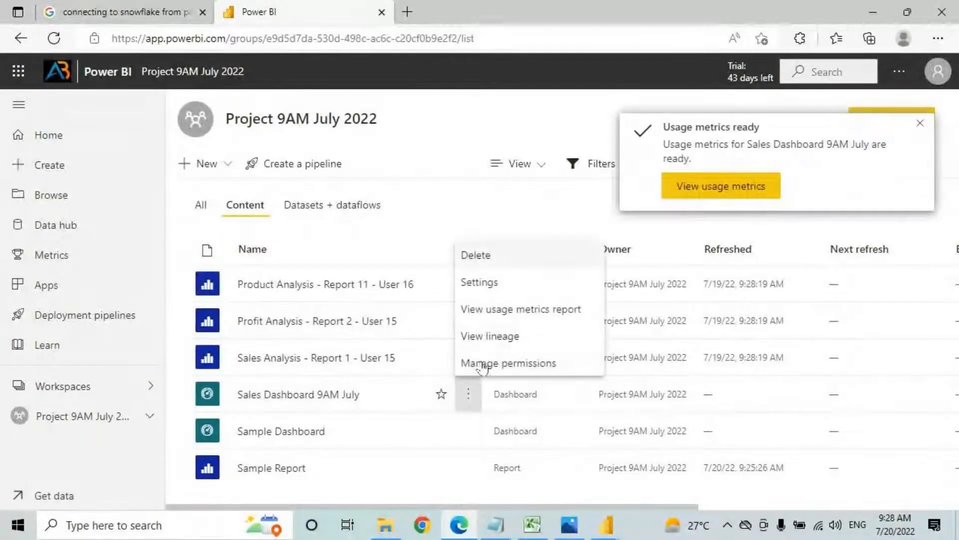
left_click(486, 336)
left_click(920, 123)
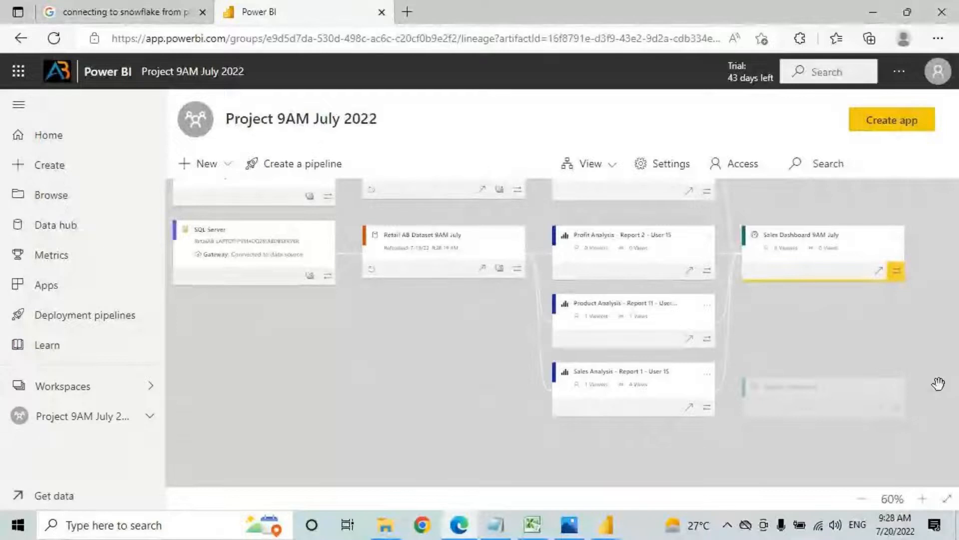
scroll(936, 400, "up", 1)
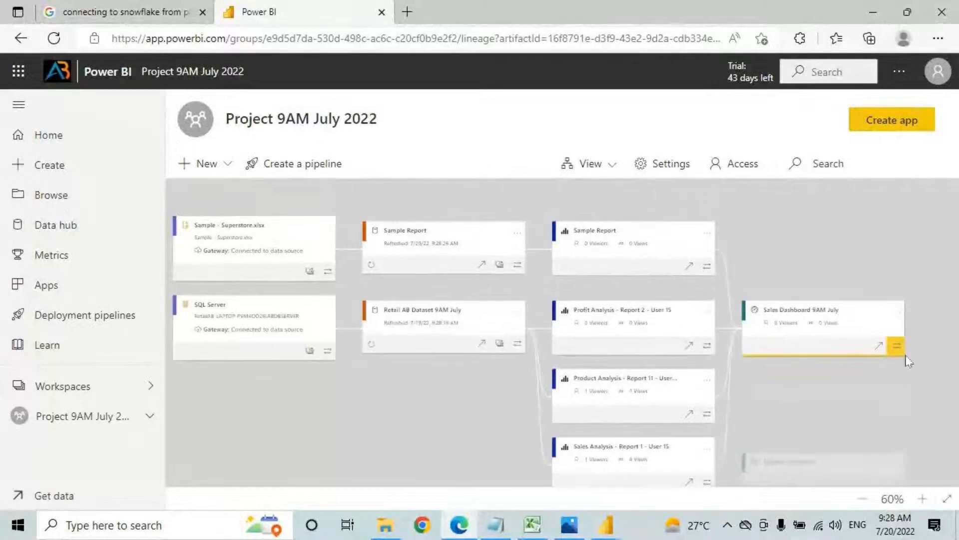
key("ctrl+2")
mouse_move(914, 315)
left_mouse_down()
mouse_move(804, 286)
mouse_move(755, 336)
mouse_move(824, 292)
left_mouse_up()
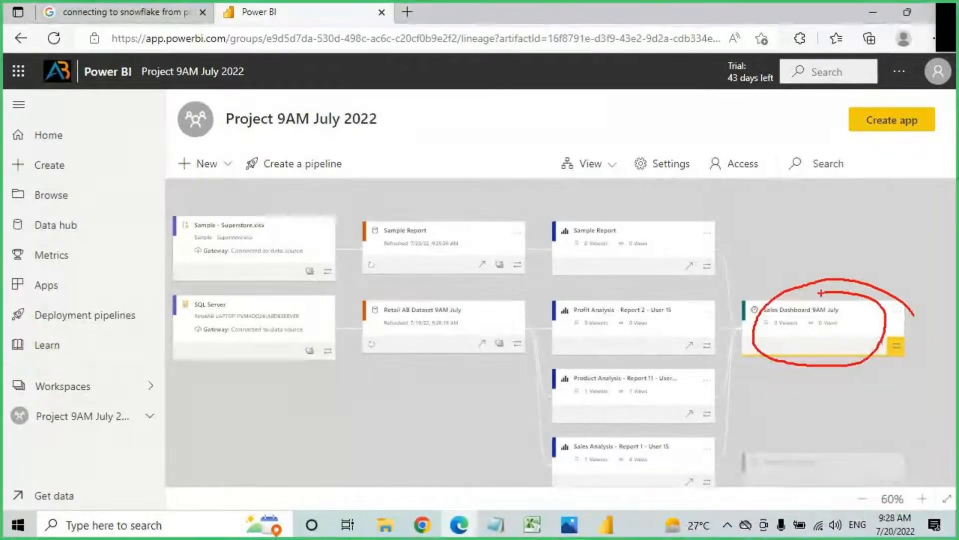
mouse_move(710, 253)
left_mouse_down()
mouse_move(724, 248)
mouse_move(767, 325)
left_mouse_up()
left_click_drag(574, 236, 637, 234)
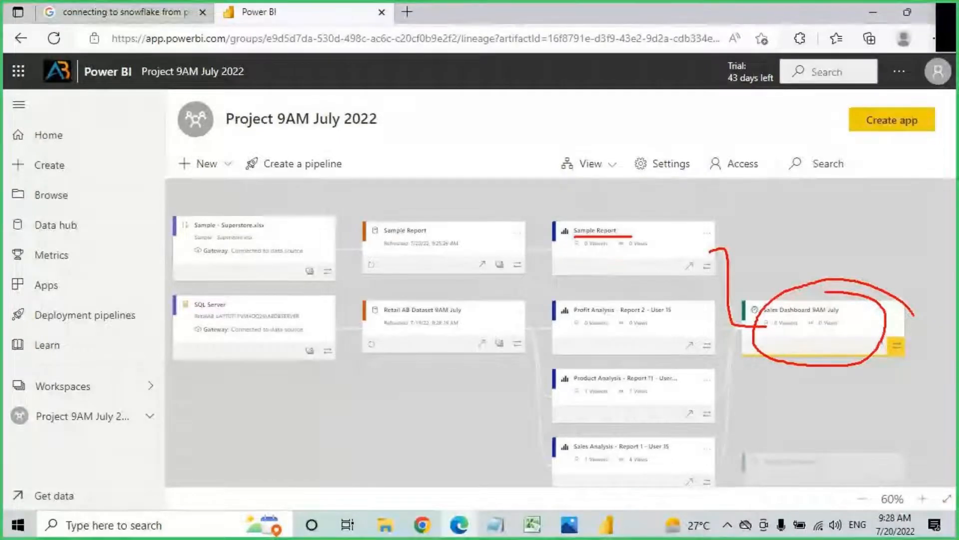
left_click_drag(380, 234, 439, 232)
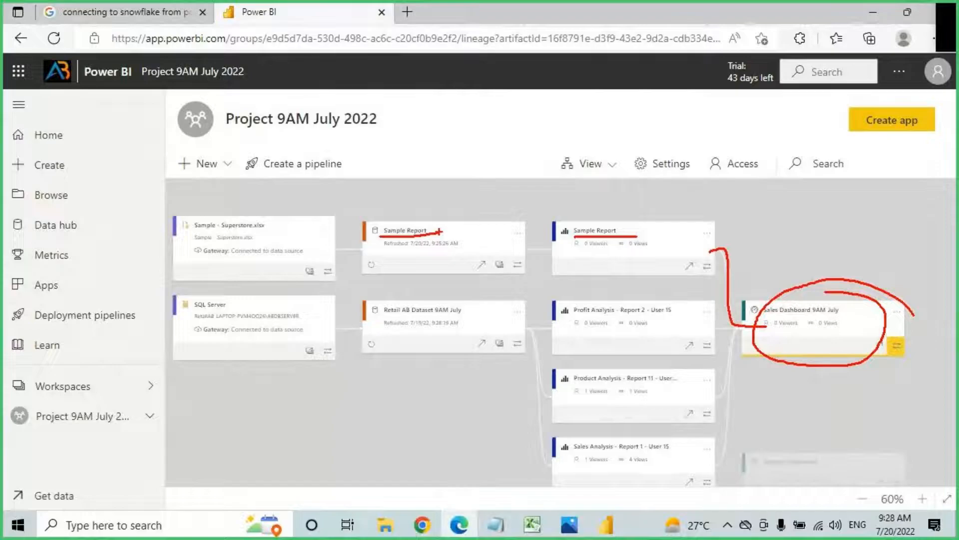
left_click_drag(365, 220, 443, 235)
mouse_move(413, 189)
left_mouse_down()
mouse_move(413, 227)
mouse_move(430, 210)
left_mouse_up()
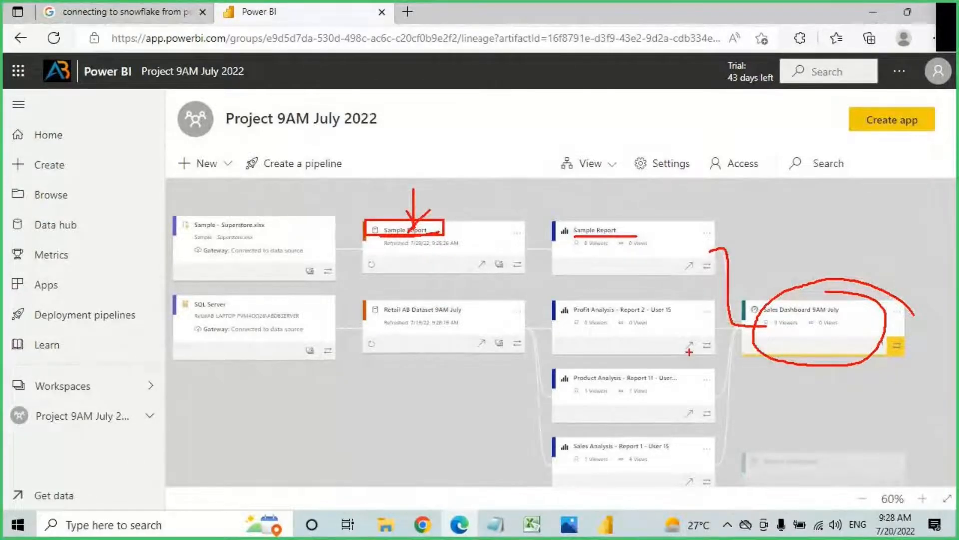
mouse_move(554, 298)
left_mouse_down()
mouse_move(573, 330)
mouse_move(625, 354)
mouse_move(712, 361)
left_mouse_up()
mouse_move(553, 369)
left_mouse_down()
mouse_move(600, 398)
mouse_move(722, 413)
left_mouse_up()
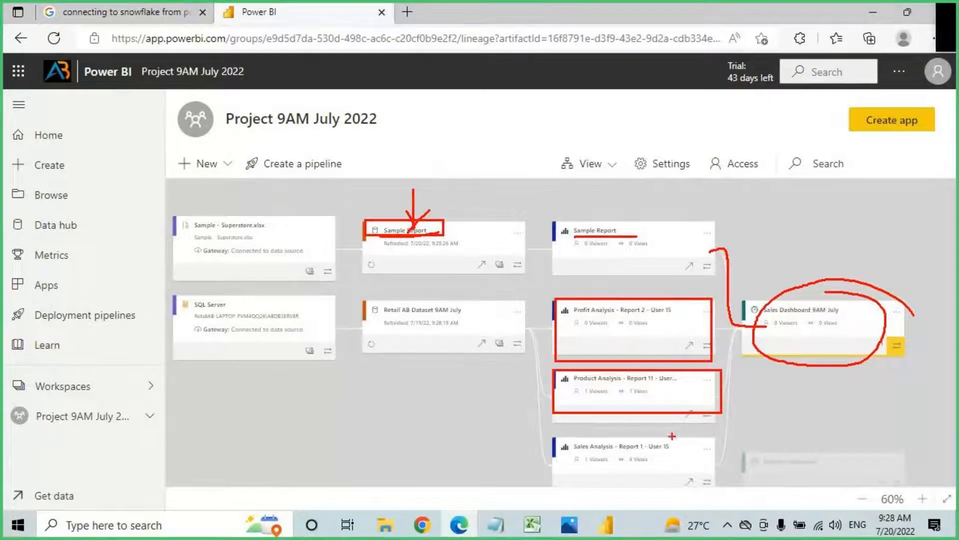
left_click_drag(558, 437, 715, 485)
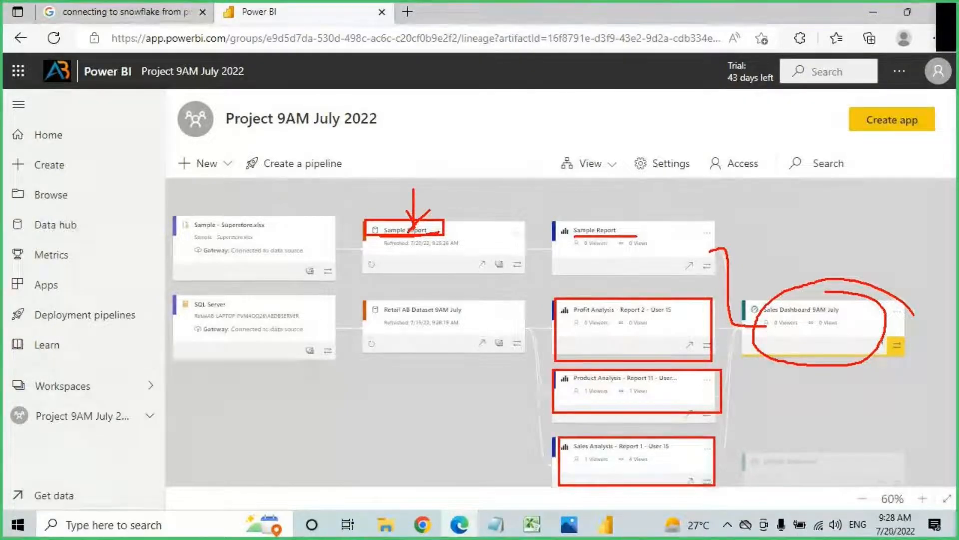
left_click_drag(377, 314, 457, 310)
left_click_drag(383, 319, 474, 318)
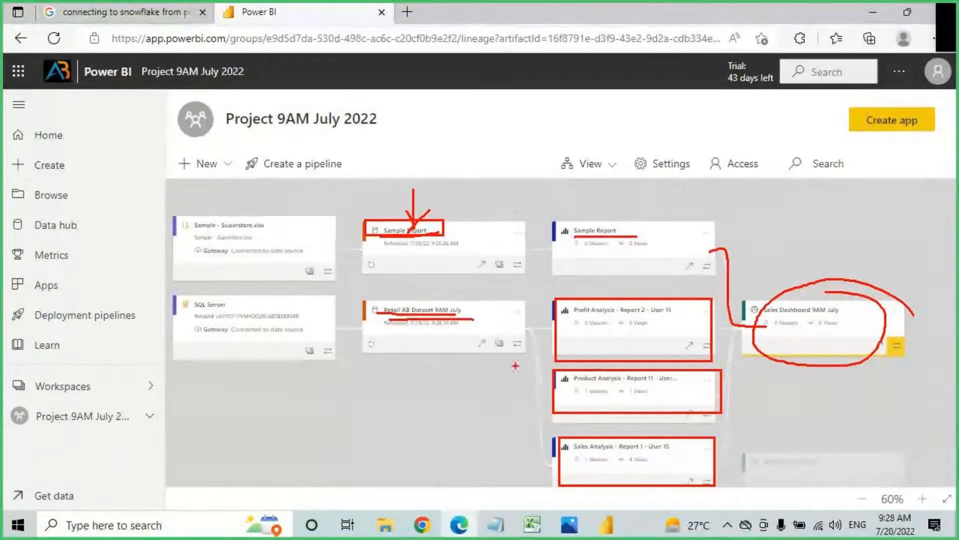
mouse_move(842, 299)
left_mouse_down()
mouse_move(832, 295)
mouse_move(767, 327)
mouse_move(883, 317)
left_mouse_up()
left_click_drag(815, 245, 816, 290)
left_click_drag(805, 272, 828, 263)
mouse_move(639, 183)
left_mouse_down()
mouse_move(622, 207)
mouse_move(650, 202)
mouse_move(634, 223)
left_mouse_up()
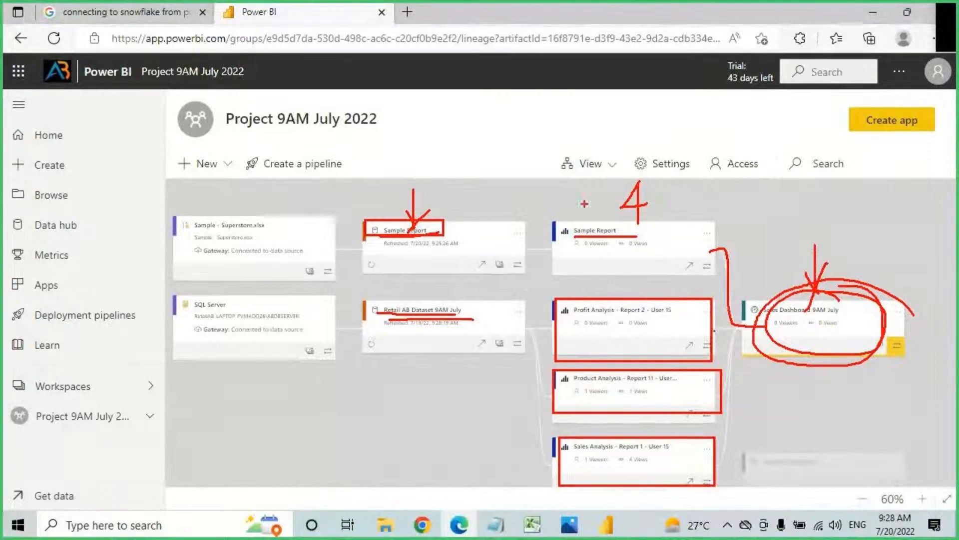
mouse_move(405, 159)
left_mouse_down()
mouse_move(418, 180)
mouse_move(457, 168)
left_mouse_up()
mouse_move(432, 127)
left_mouse_down()
mouse_move(452, 208)
mouse_move(461, 141)
left_mouse_up()
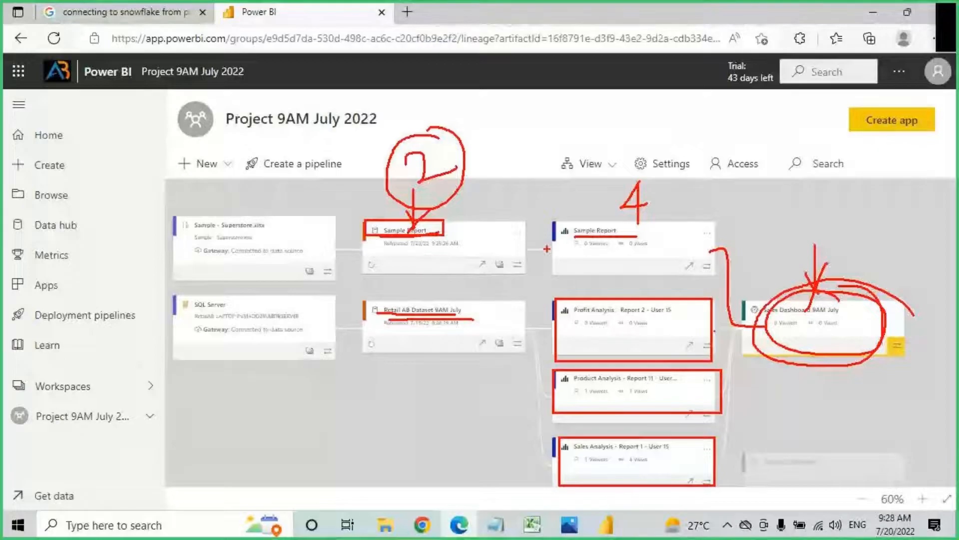
left_click_drag(550, 239, 548, 257)
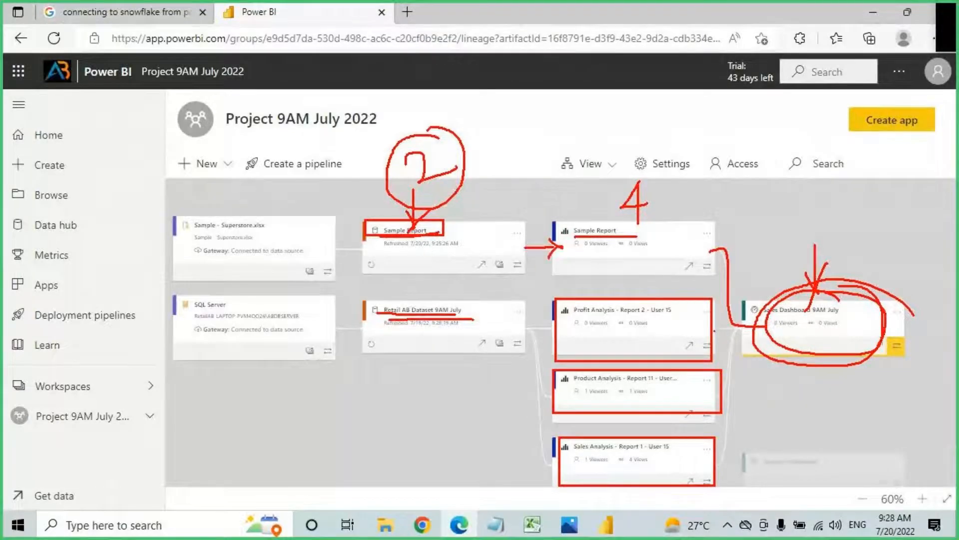
left_click_drag(385, 234, 470, 235)
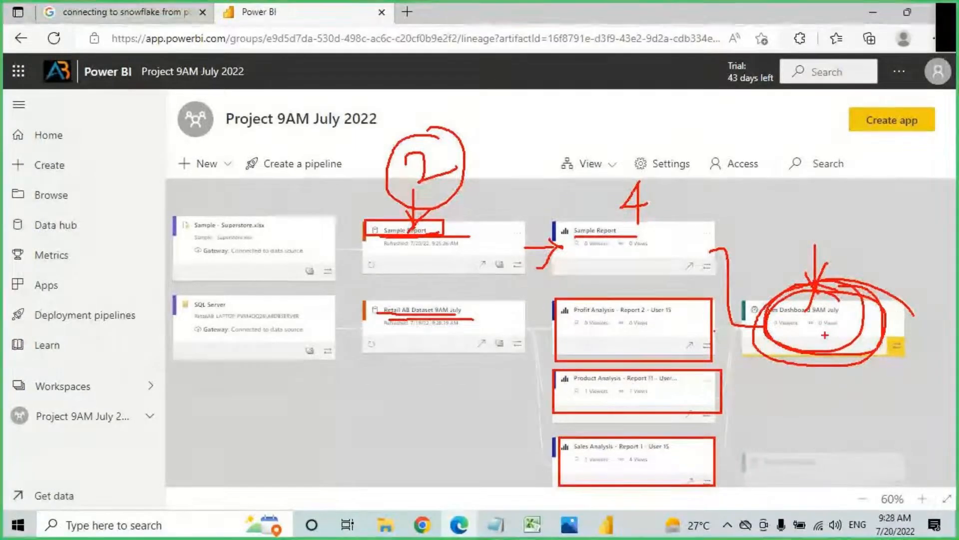
key("Escape")
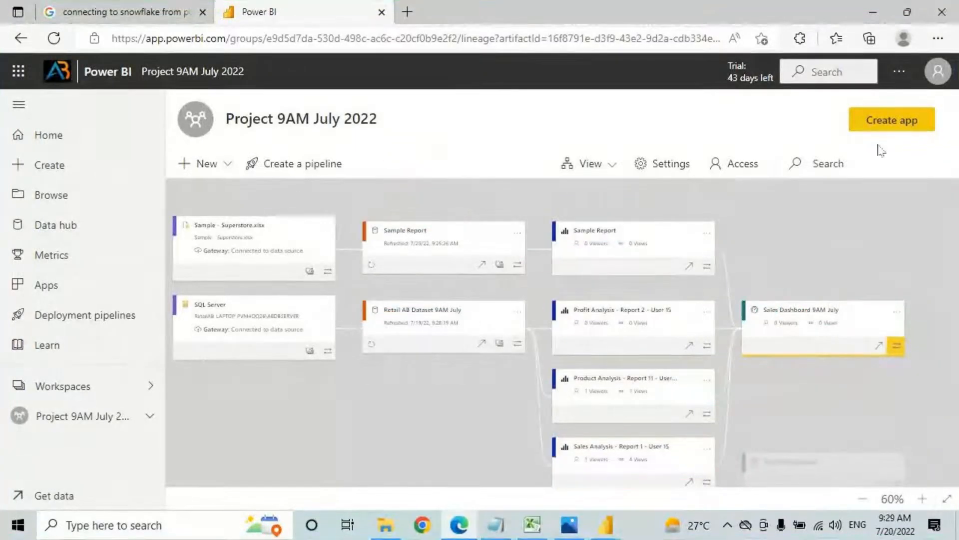
left_click(597, 170)
Step: Switch the workspace to list view, open Sample Report, and choose More options > Edit
left_click(586, 195)
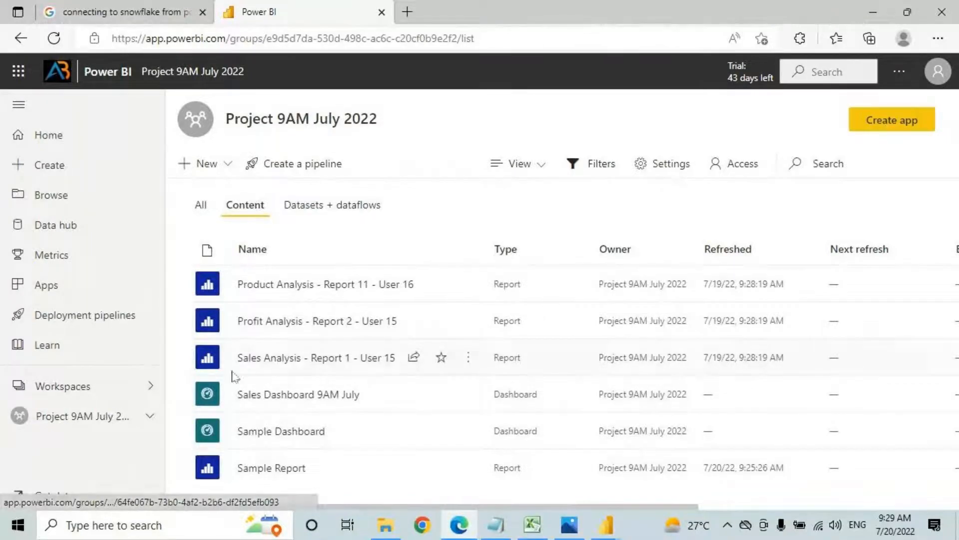
left_click(265, 468)
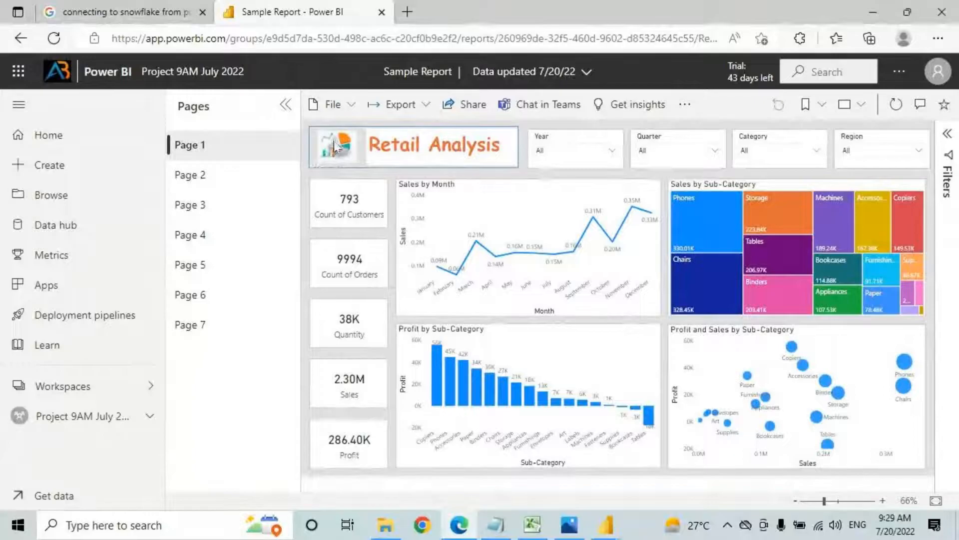
left_click(685, 105)
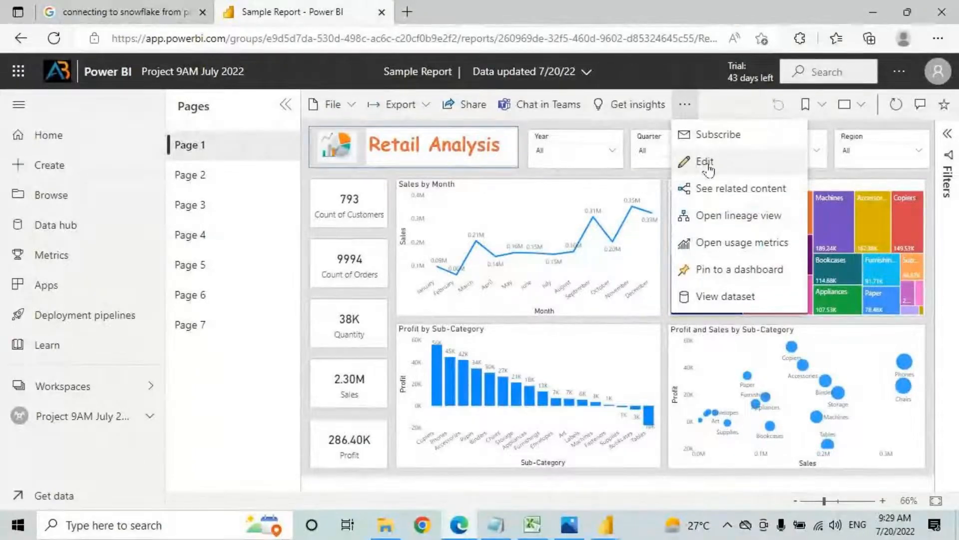
left_click(719, 111)
left_click(686, 106)
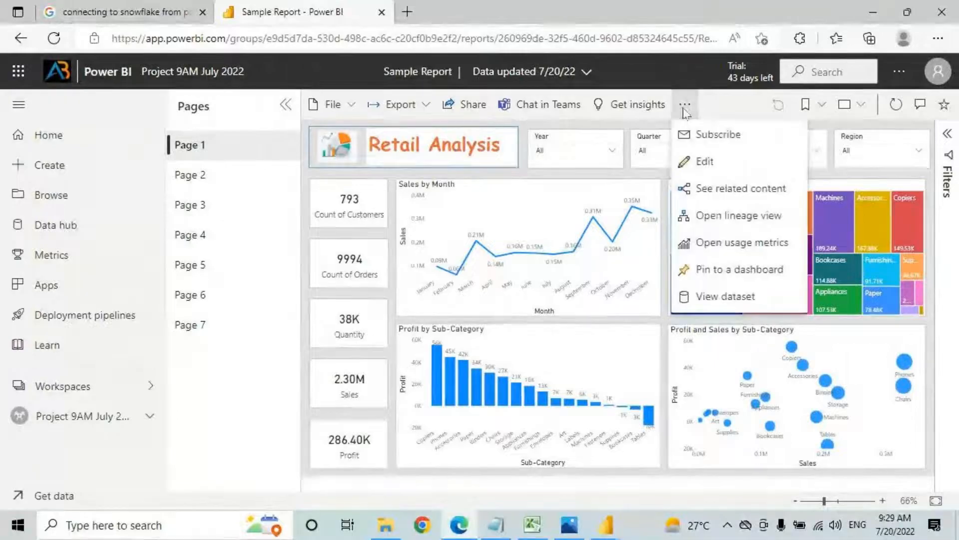
left_click(697, 170)
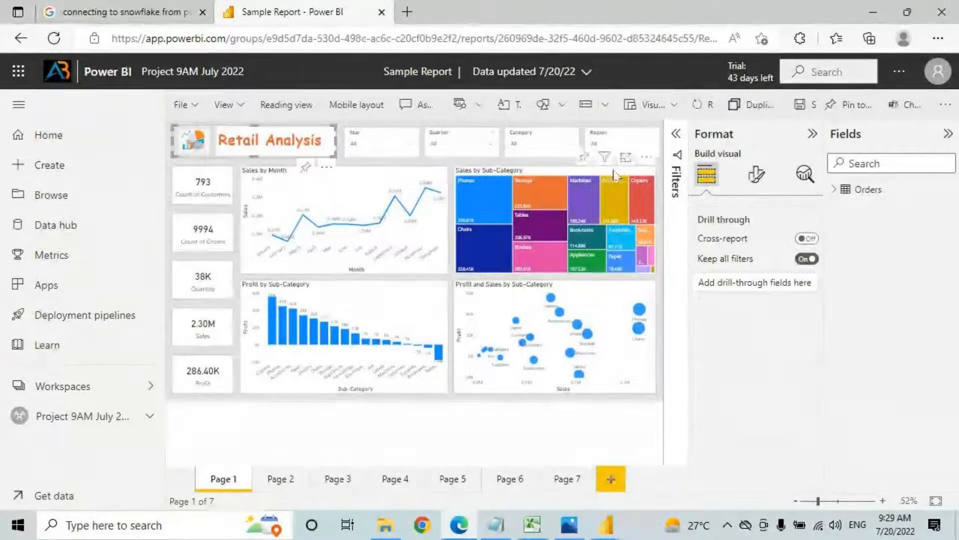
Step: Collapse the Format and Fields panes and pin the logo image to Sales Dashboard 9AM July
left_click(813, 133)
left_click(948, 133)
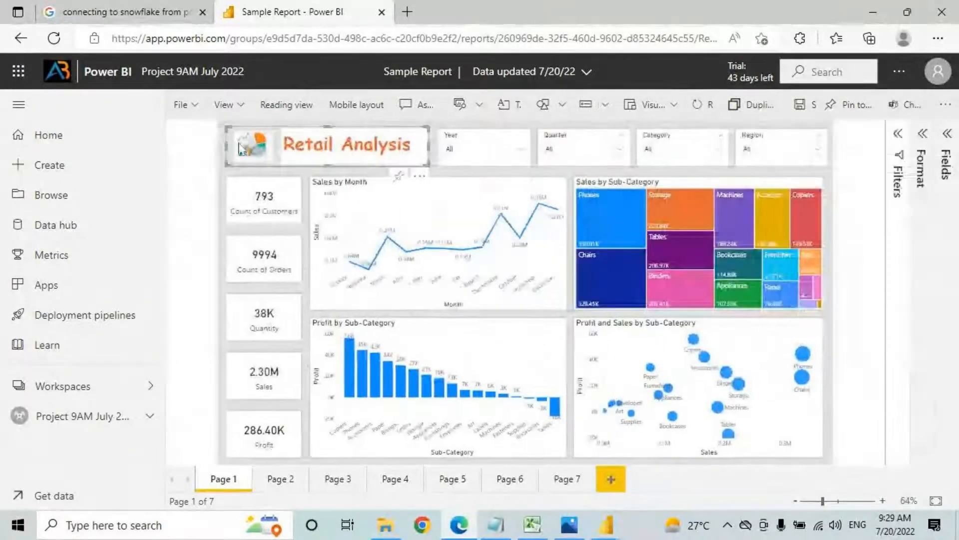
left_click(251, 170)
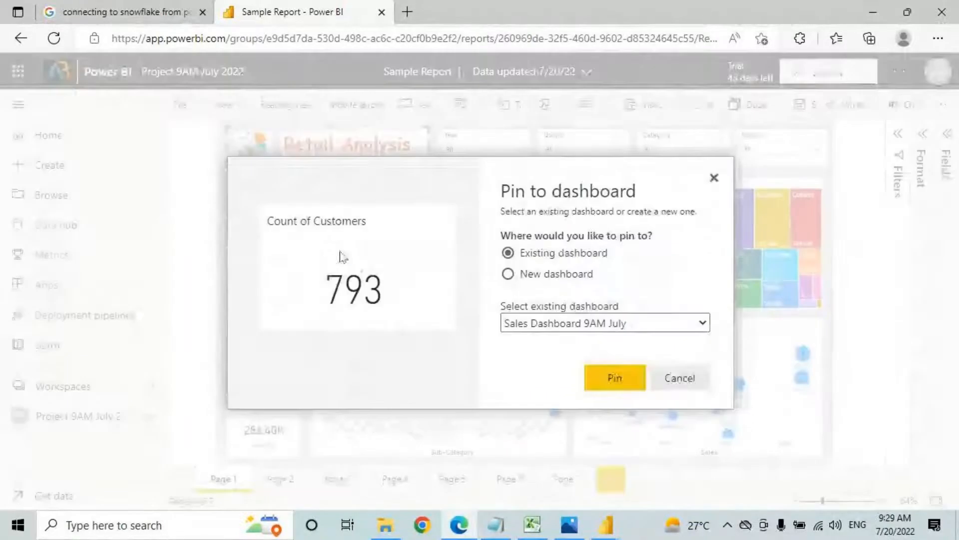
left_click(683, 378)
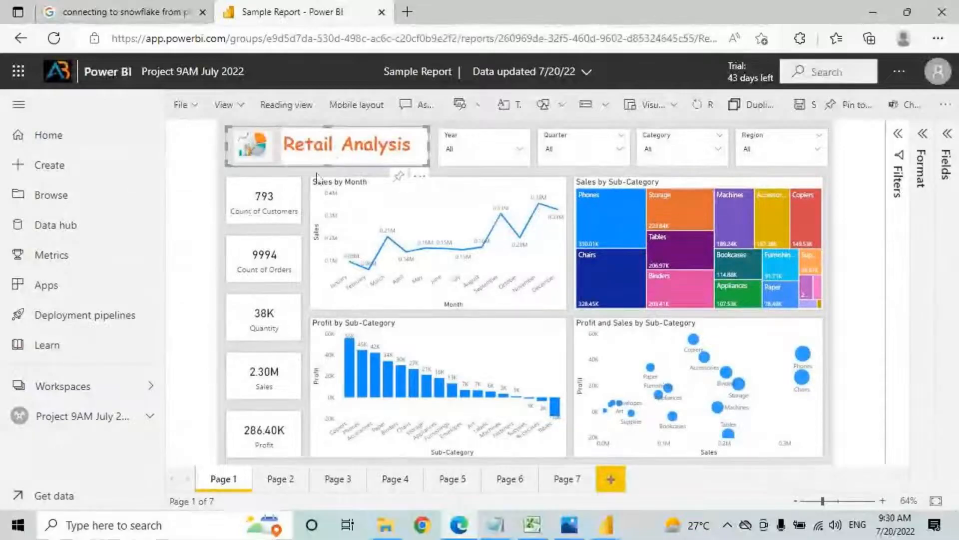
left_click(259, 144)
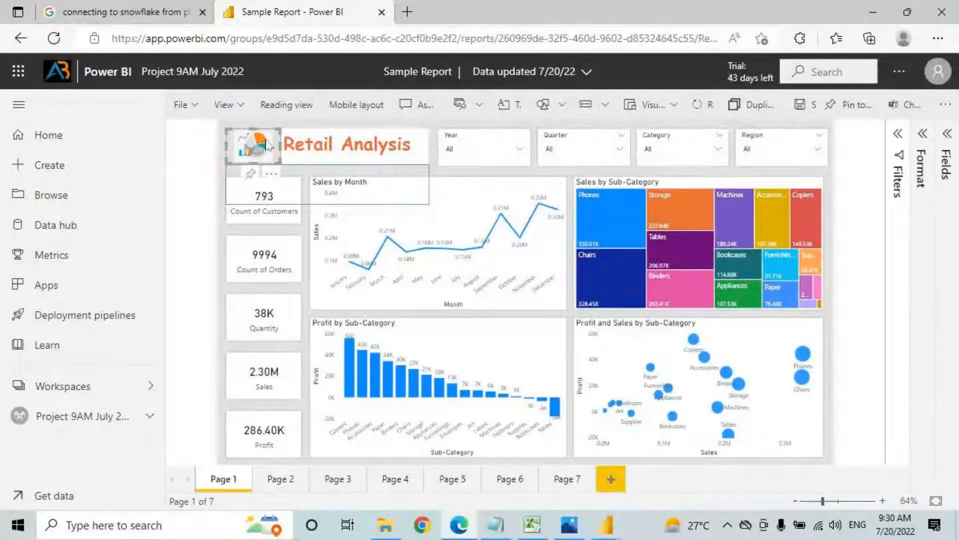
left_click(250, 176)
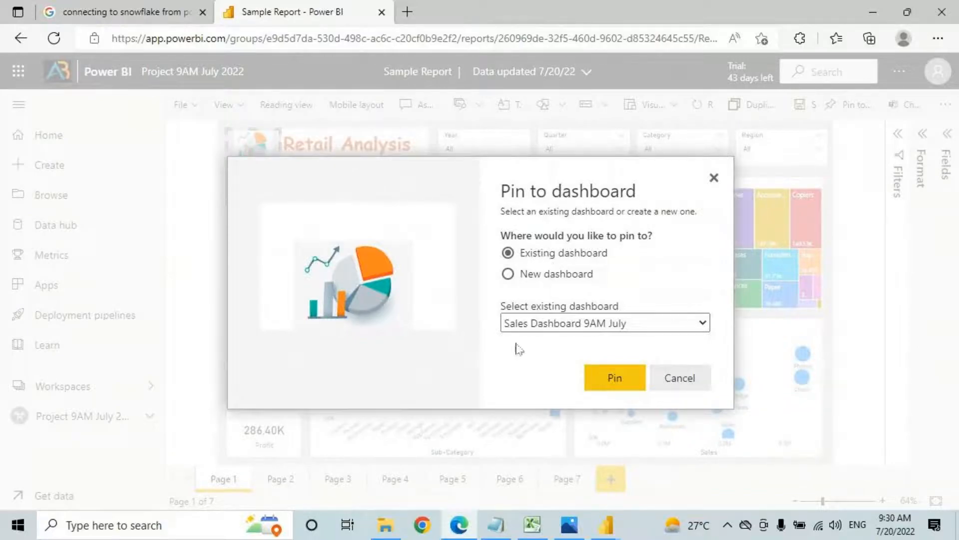
left_click(612, 382)
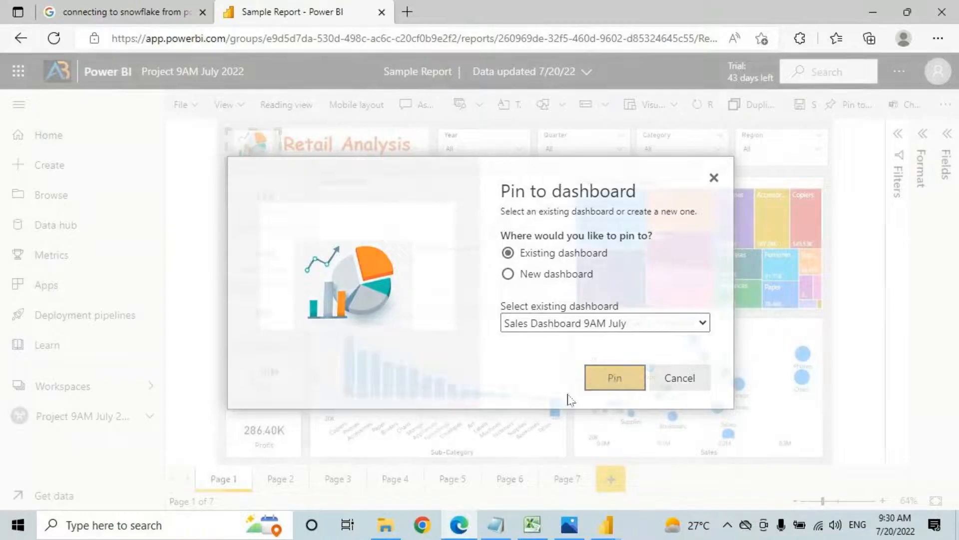
Step: Save the Sample Report changes while leaving for the workspace
left_click(336, 162)
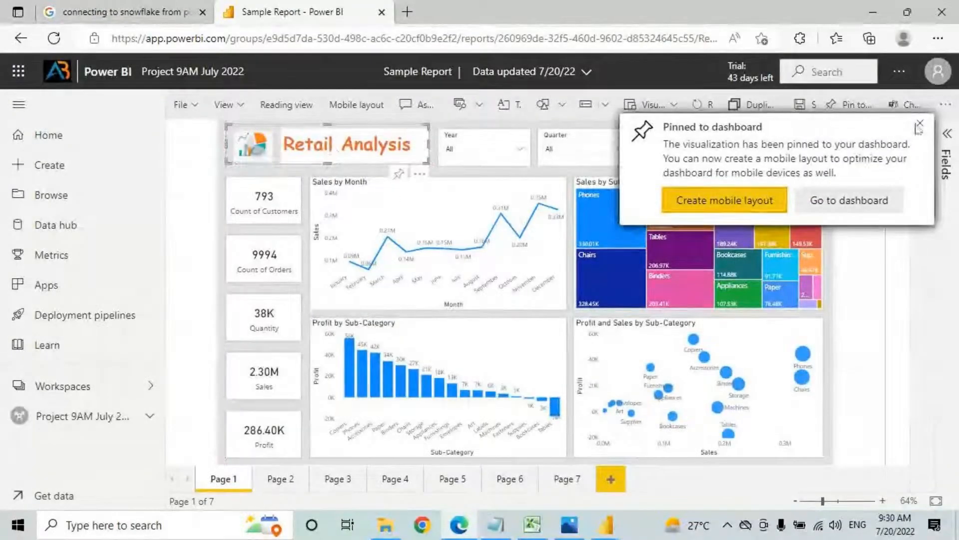
left_click(86, 407)
left_click(535, 321)
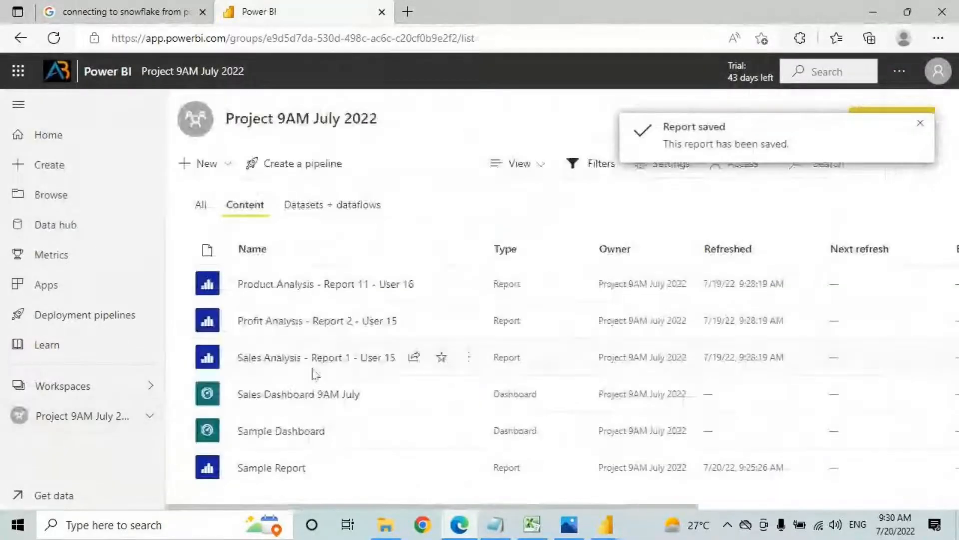
Step: Open Sales Dashboard 9AM July and hide the navigation pane to widen it
left_click(270, 397)
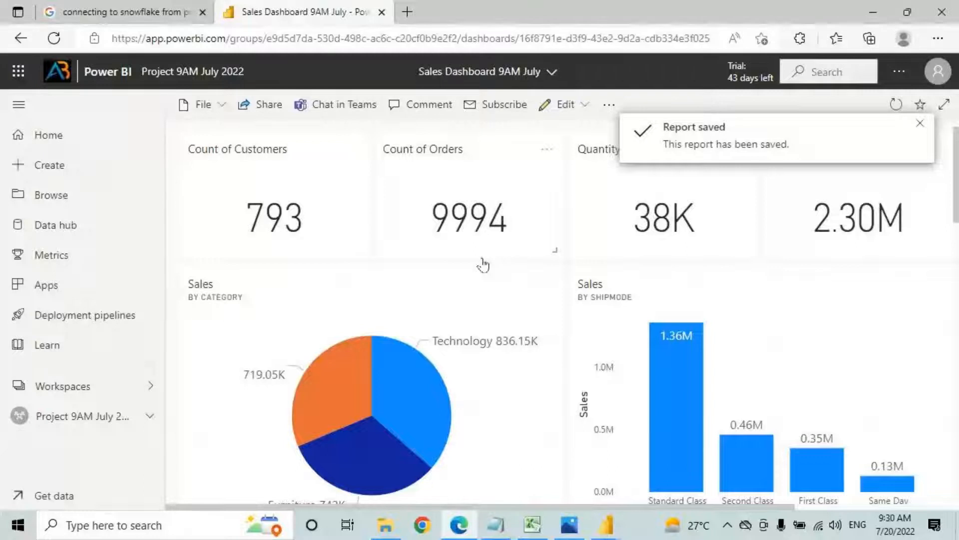
scroll(743, 330, "down", 6)
scroll(734, 302, "down", 10)
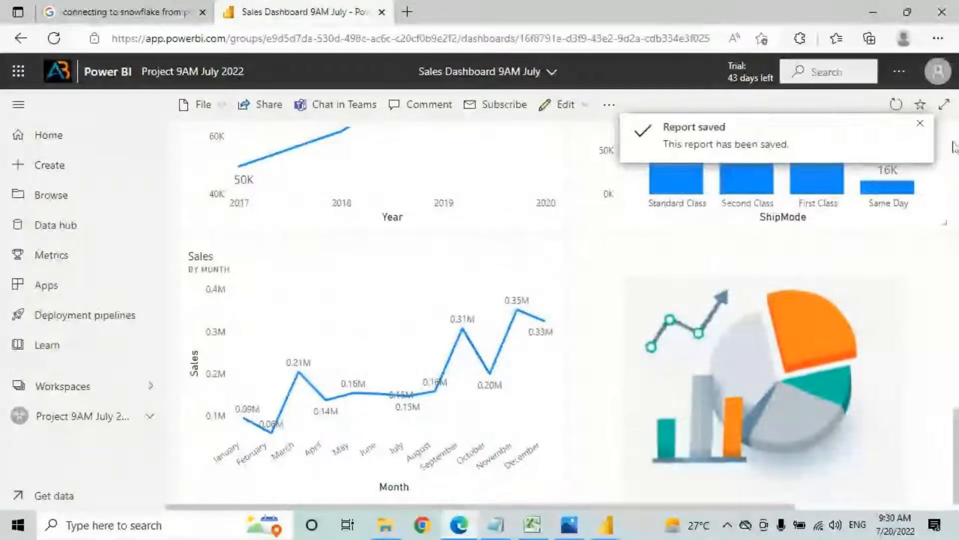
left_click(921, 123)
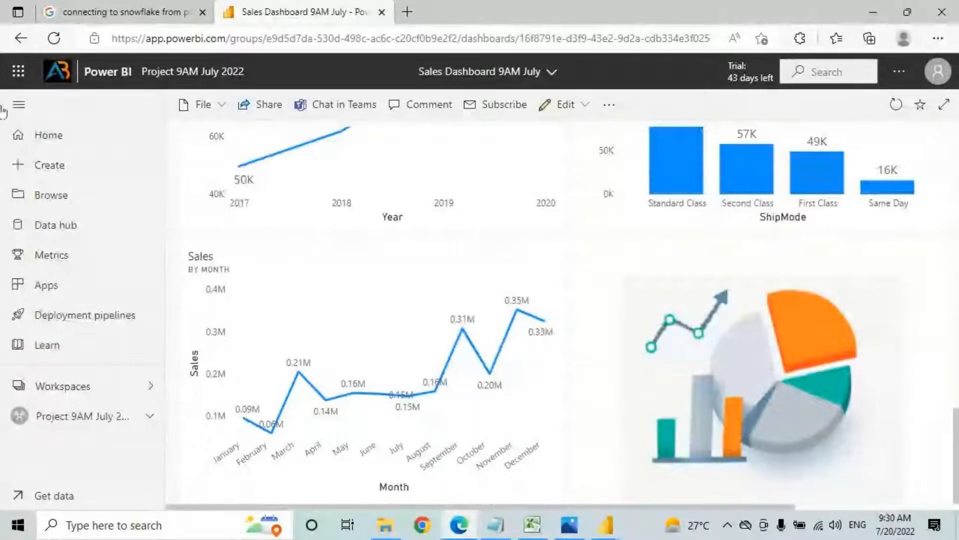
left_click(19, 104)
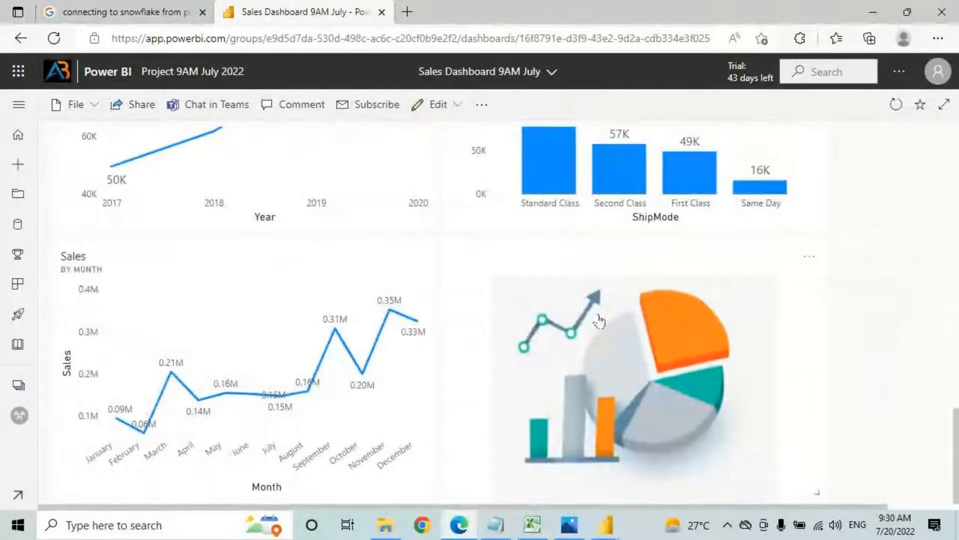
Step: Move and shrink the logo image tile, then delete it from the dashboard
left_click_drag(253, 101, 229, 31)
left_click_drag(431, 385, 179, 189)
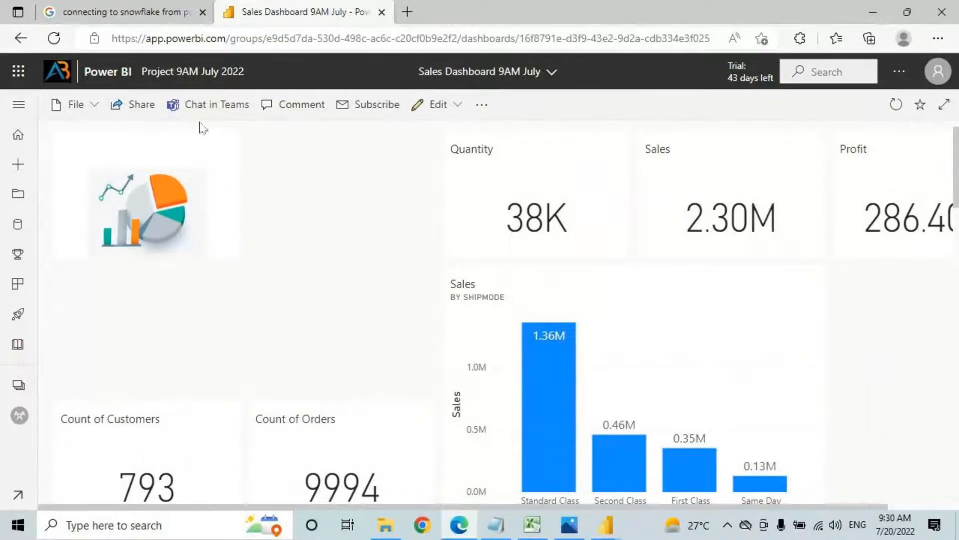
left_click(222, 157)
left_click(261, 310)
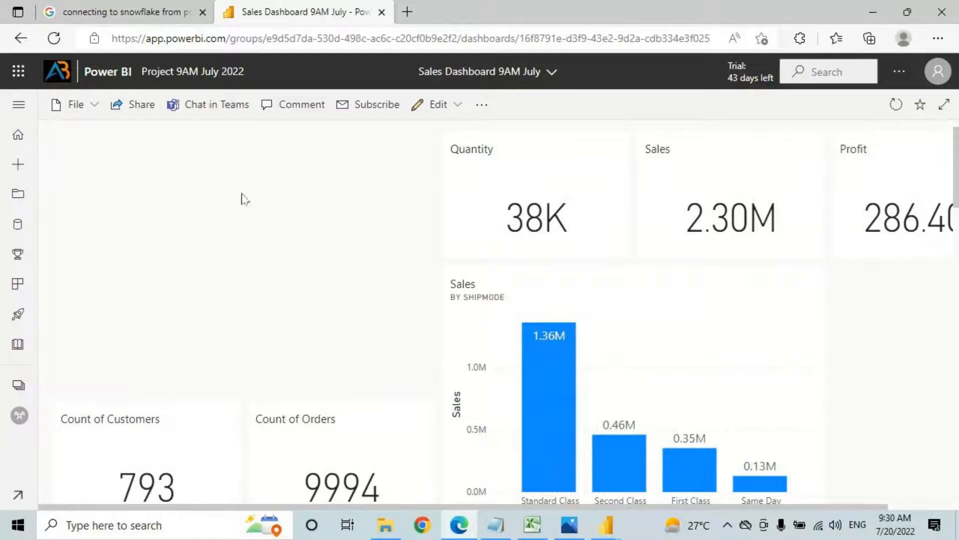
left_click(458, 110)
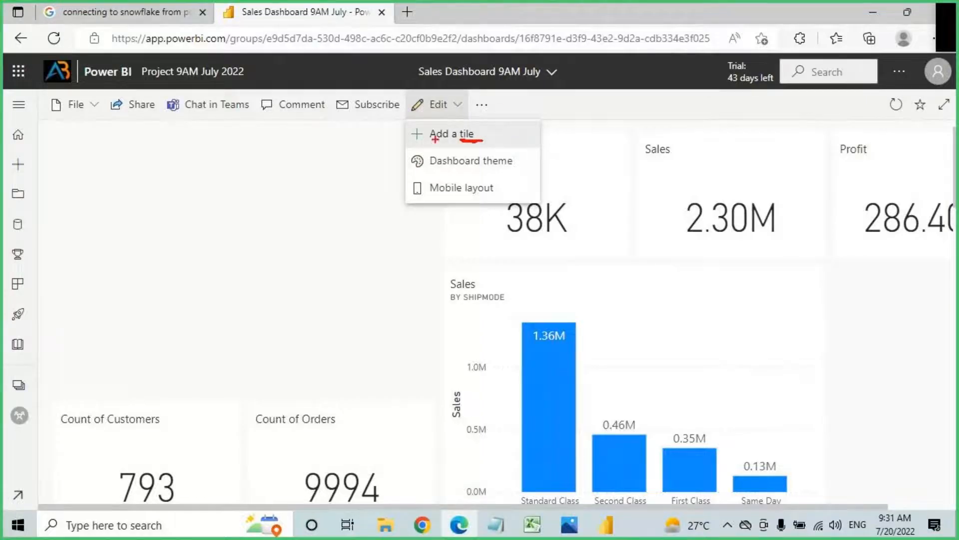
key("Escape")
Step: Add the note 'Tile - Every thing in Report or Dashboard we call as Tile' in Notepad
left_click(496, 526)
type("Tile - ")
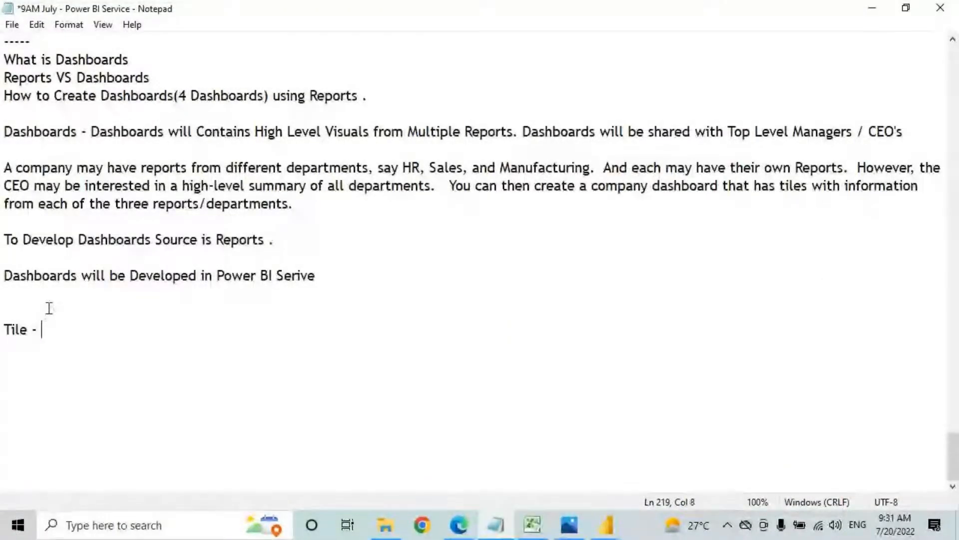
type("Every thing in")
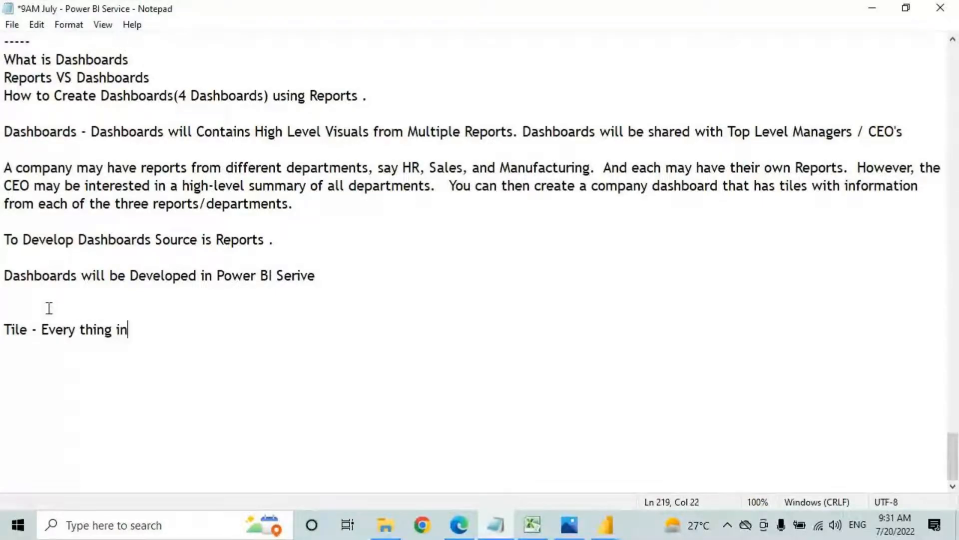
type(" Report or Dashboard we call as Tile")
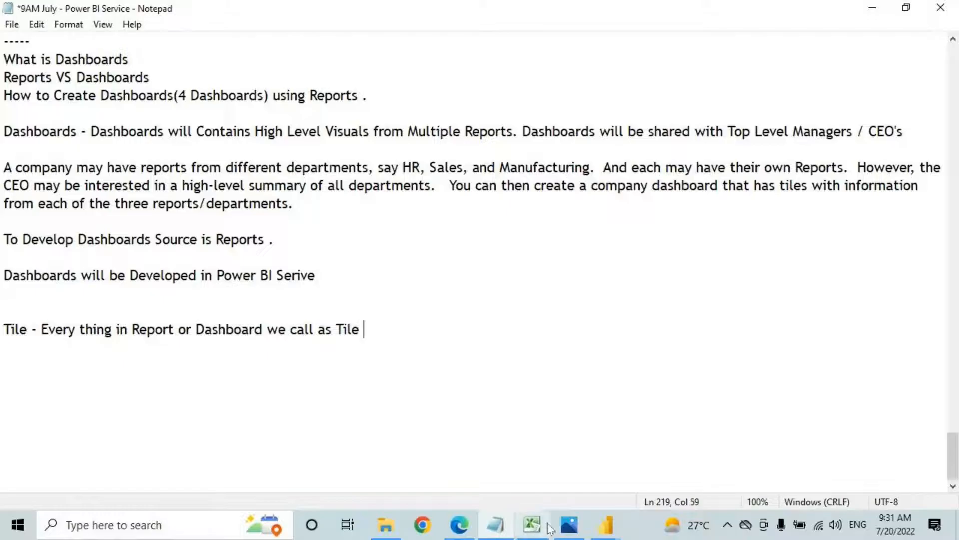
left_click(606, 525)
Step: Switch to the Sample Report in Power BI Desktop and annotate its Retail Analysis title
left_click(640, 476)
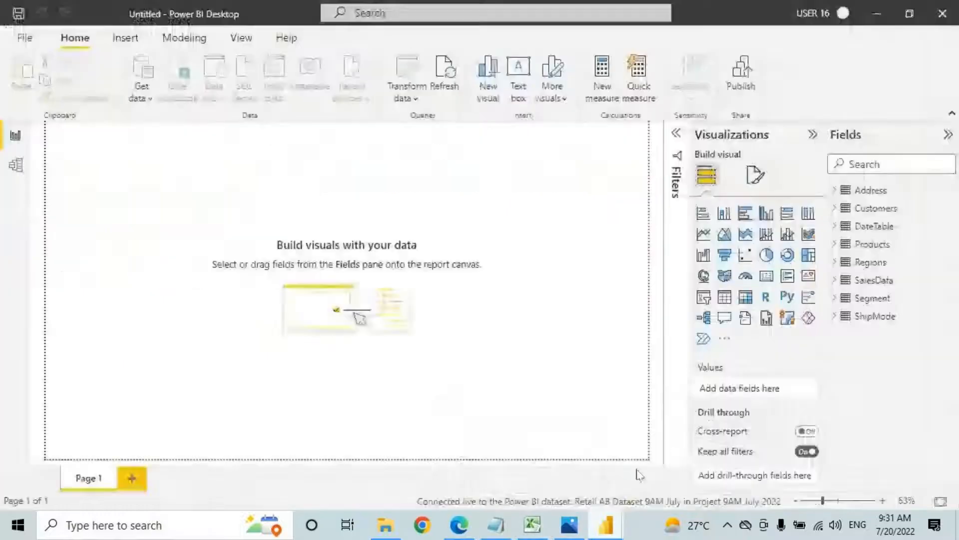
left_click(605, 525)
left_click(525, 449)
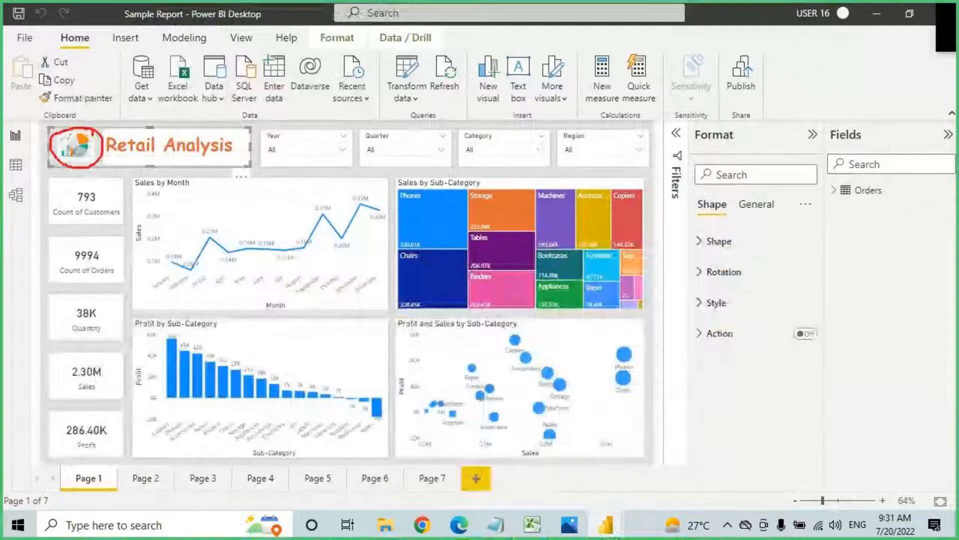
mouse_move(105, 131)
left_mouse_down()
mouse_move(180, 168)
mouse_move(242, 167)
left_mouse_up()
left_click_drag(160, 92, 160, 131)
left_click_drag(143, 118, 159, 132)
left_click_drag(181, 103, 160, 133)
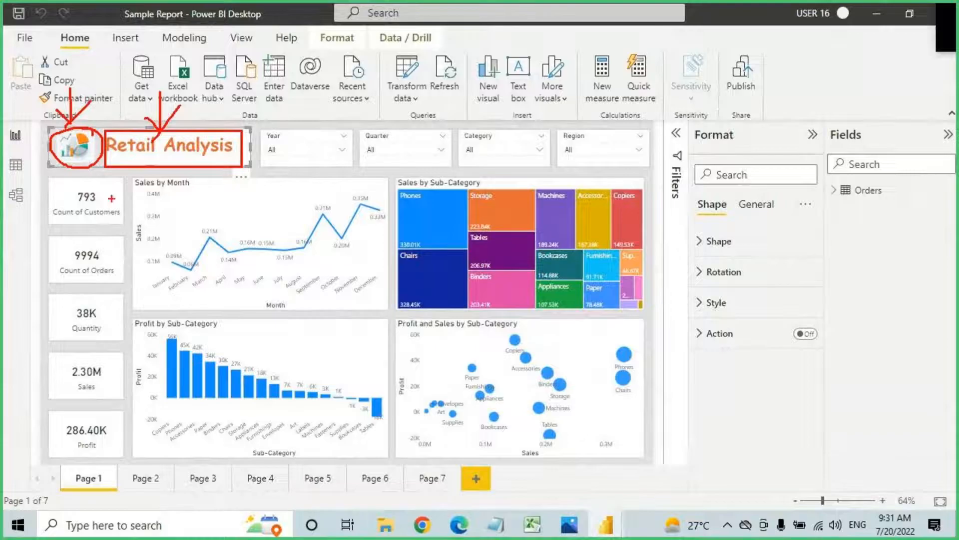
Step: Annotate the Year slicer and the Sales by Month chart, then clear the marks
left_click_drag(264, 128, 358, 166)
left_click_drag(327, 93, 328, 128)
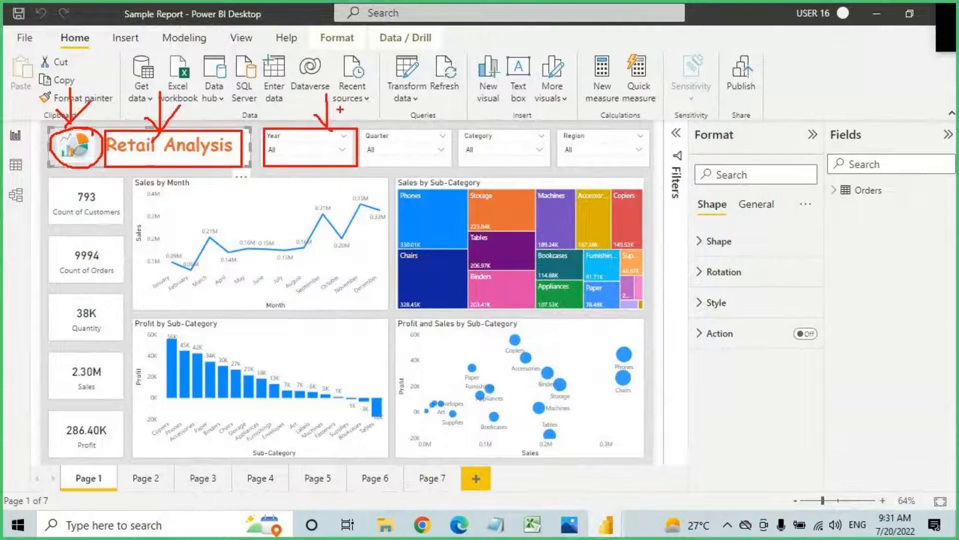
mouse_move(140, 180)
left_mouse_down()
mouse_move(306, 284)
mouse_move(379, 299)
left_mouse_up()
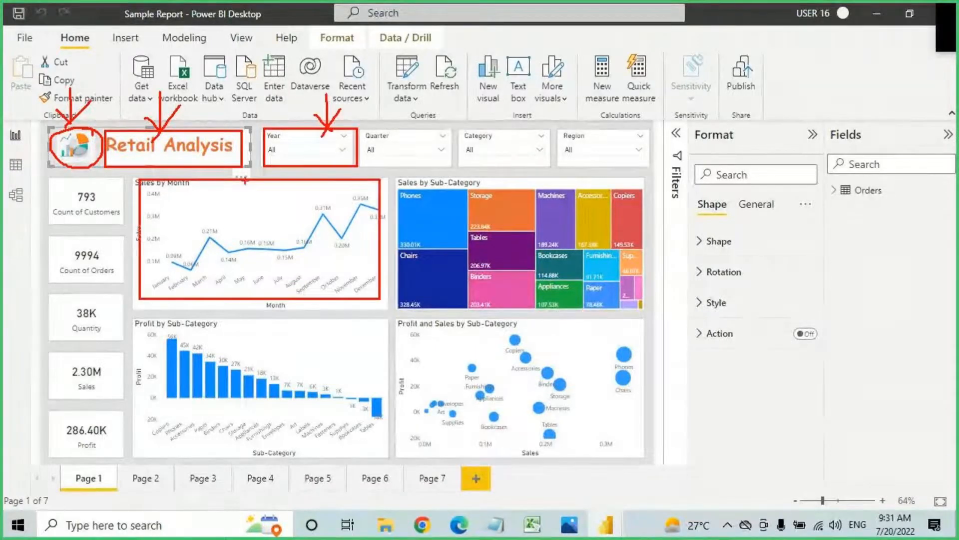
left_click_drag(234, 169, 237, 216)
left_click_drag(227, 201, 237, 216)
left_click_drag(257, 198, 237, 217)
key("Escape")
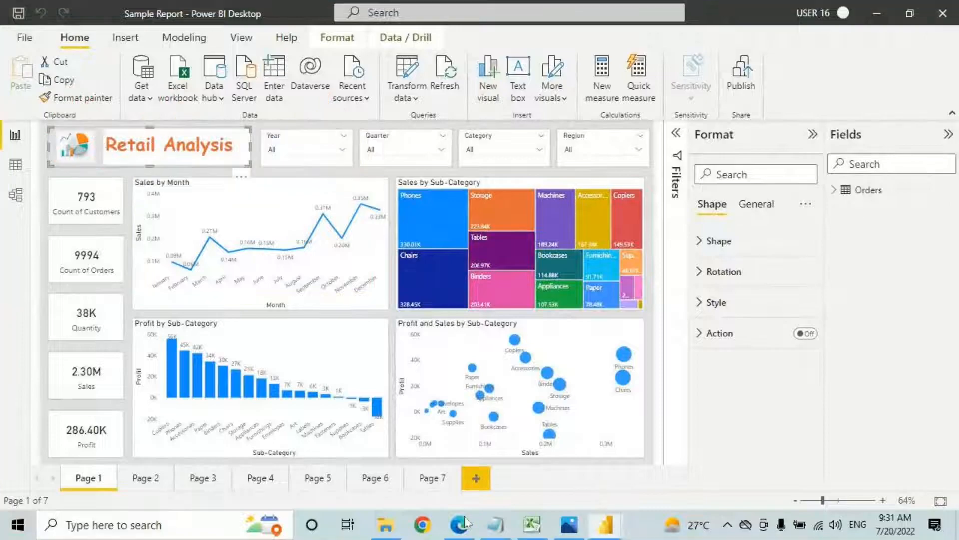
Step: On the service dashboard, outline the 38K quantity, 2.30M Sales and Profit tiles
left_click(457, 526)
key("ctrl+2")
left_click_drag(453, 126, 636, 270)
left_click_drag(668, 141, 820, 246)
left_click_drag(852, 138, 958, 271)
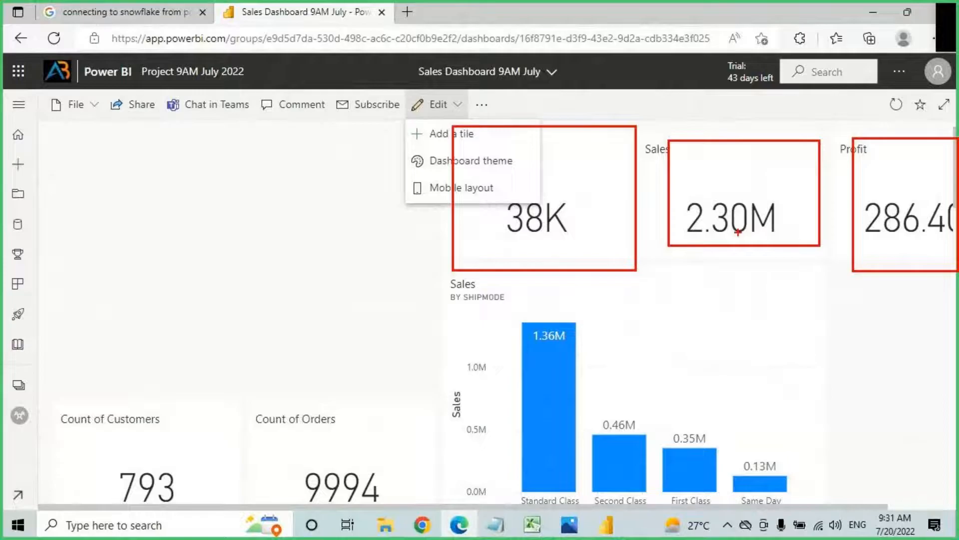
left_click_drag(39, 143, 129, 149)
key("Escape")
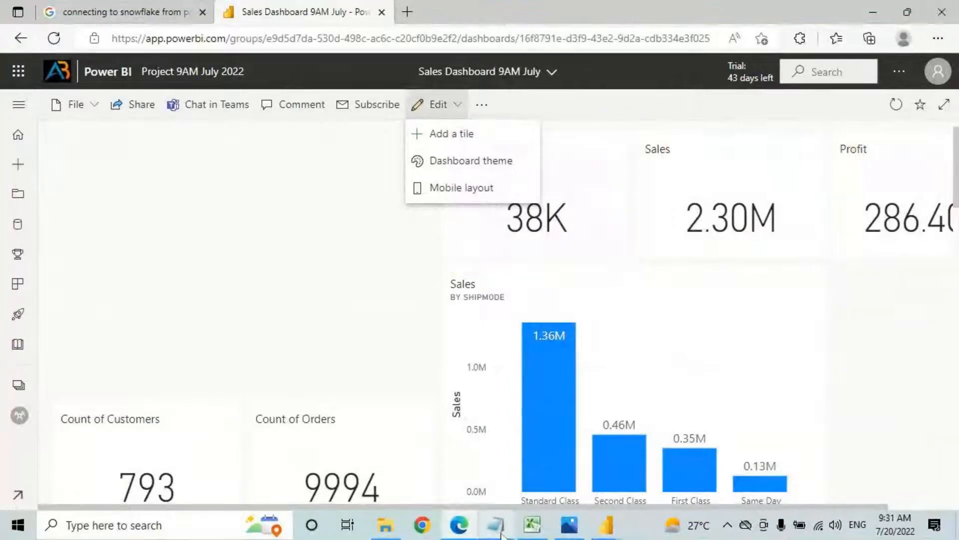
left_click(496, 525)
Step: Type 'Eg: Images , text Box , Visuals etc.,' on the line below the Tile definition
left_click(17, 353)
type("E")
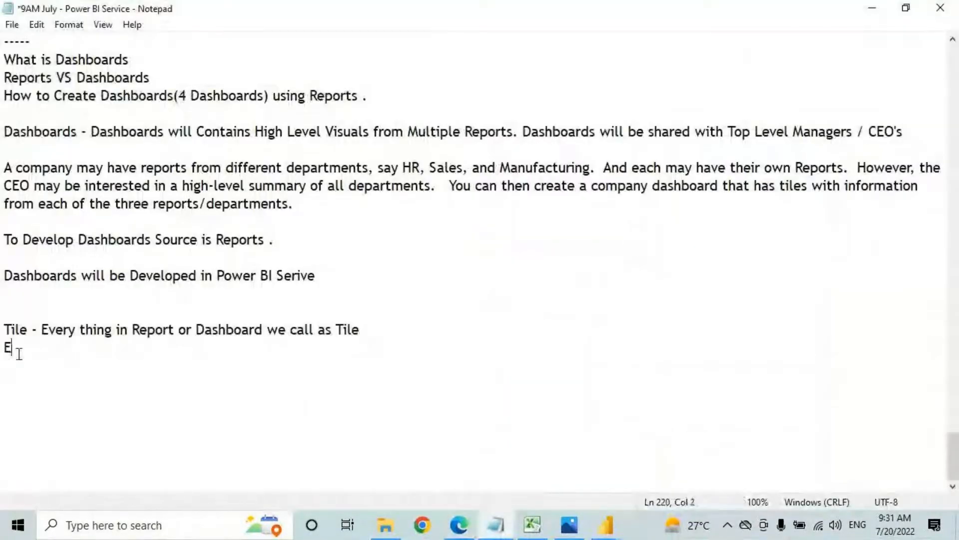
type("g: Ima")
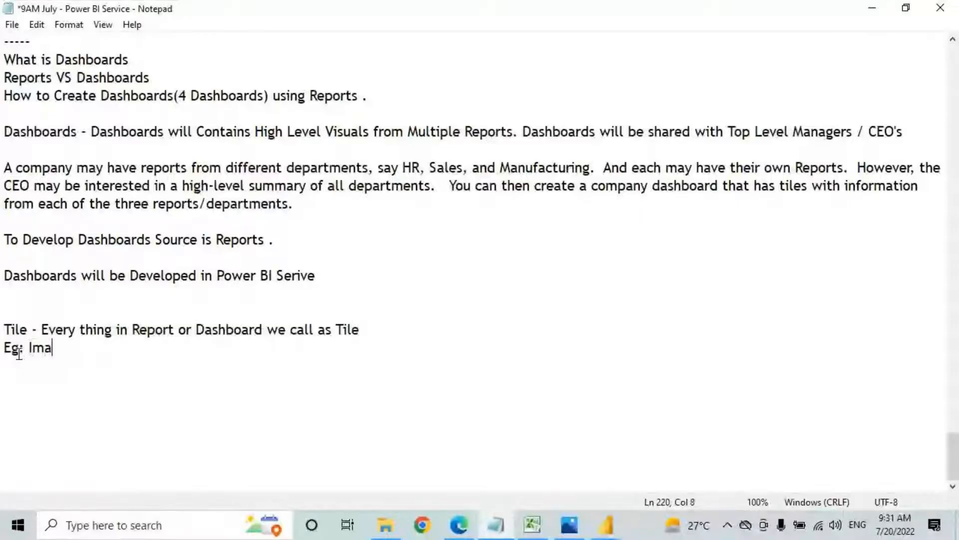
type("ges , text Bi")
key("BackSpace")
type("ox , Visuals")
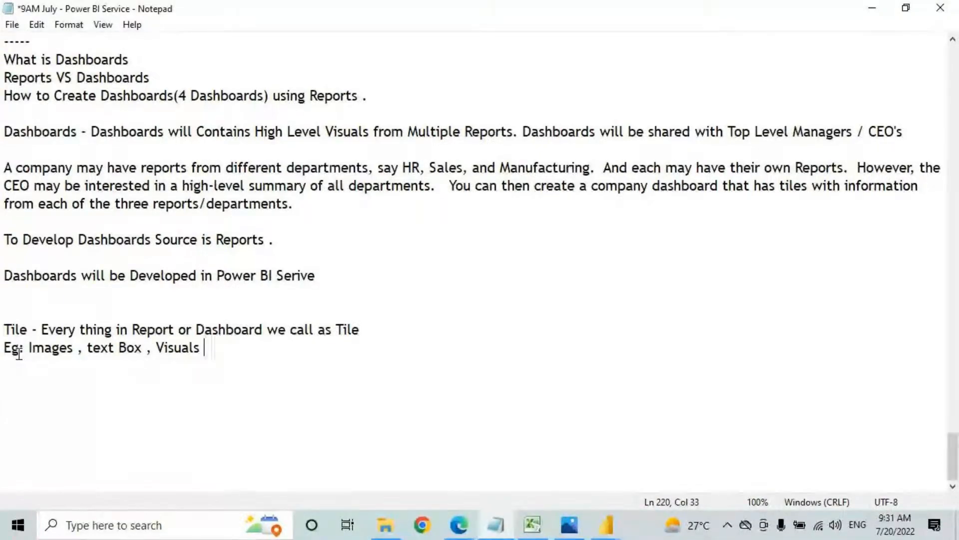
type(" etc.,")
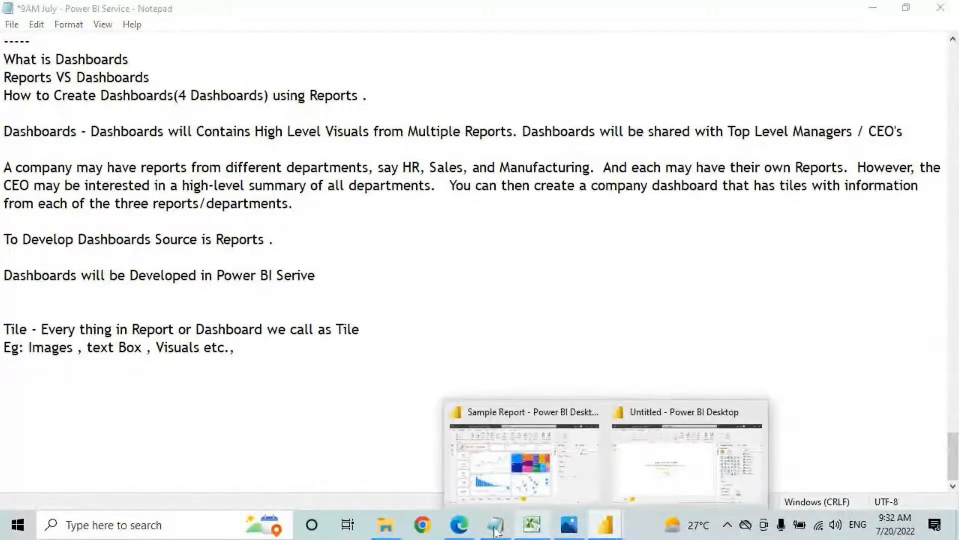
left_click(469, 532)
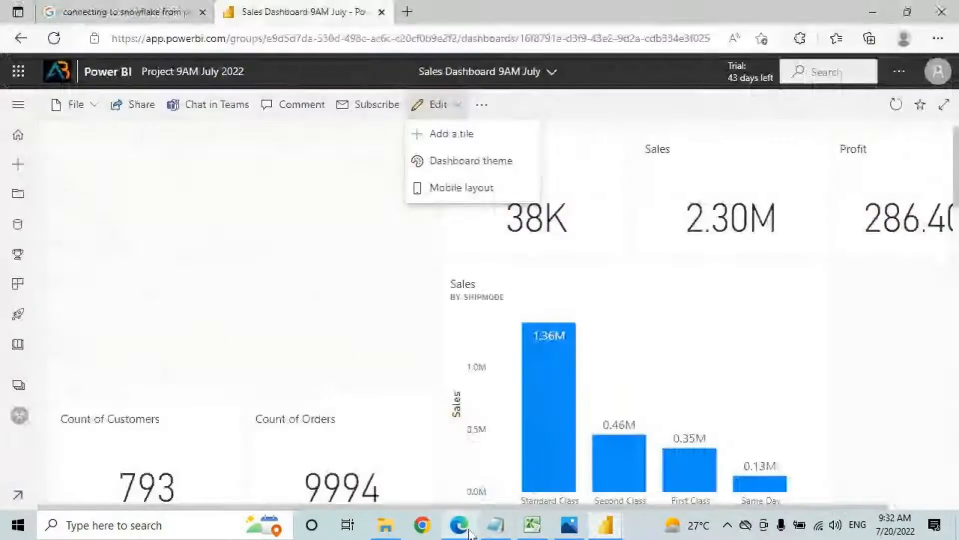
Step: Add a new Image tile to the dashboard via Edit > Add a tile
left_click(448, 111)
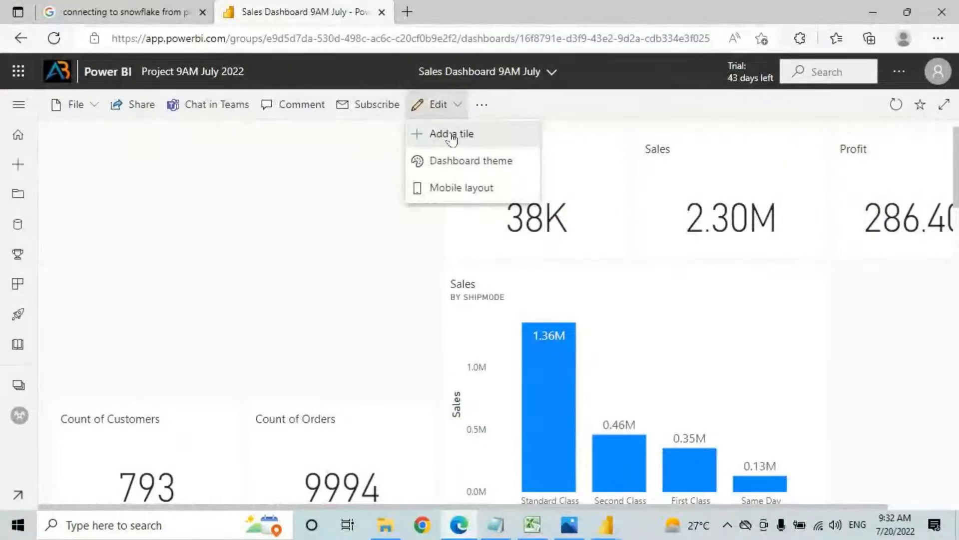
left_click(444, 138)
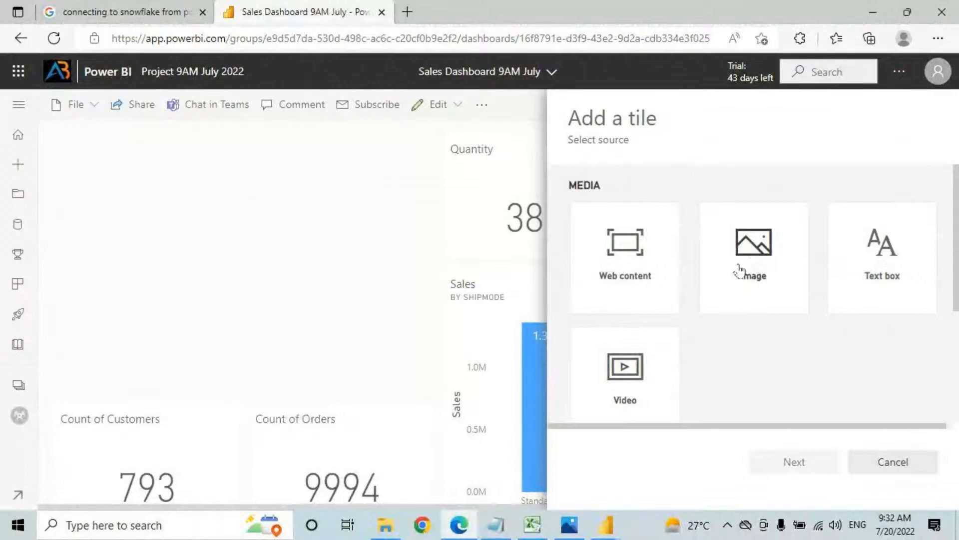
left_click(748, 248)
left_click(785, 464)
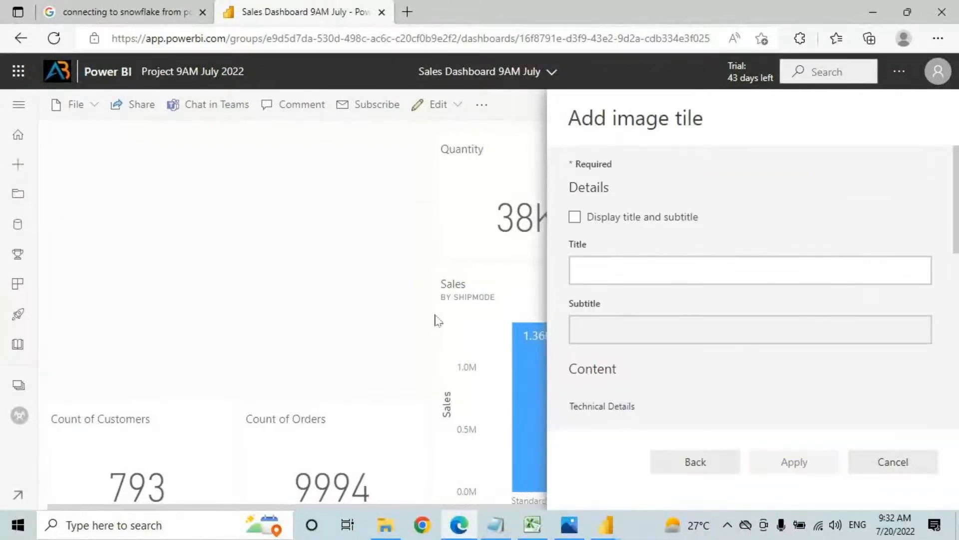
Step: Point out the Title and Subtitle fields, leaving title display switched off
scroll(591, 280, "down", 3)
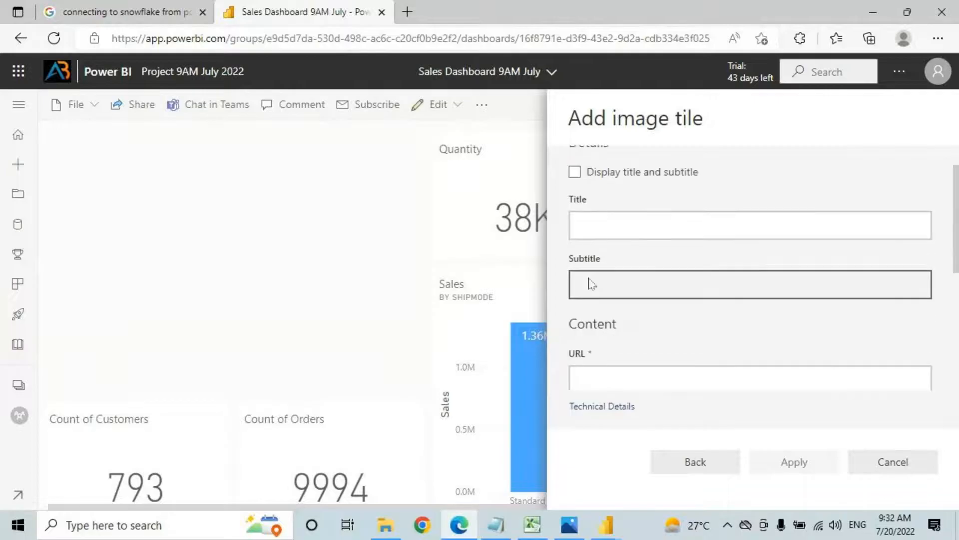
scroll(579, 289, "up", 3)
left_click(578, 258)
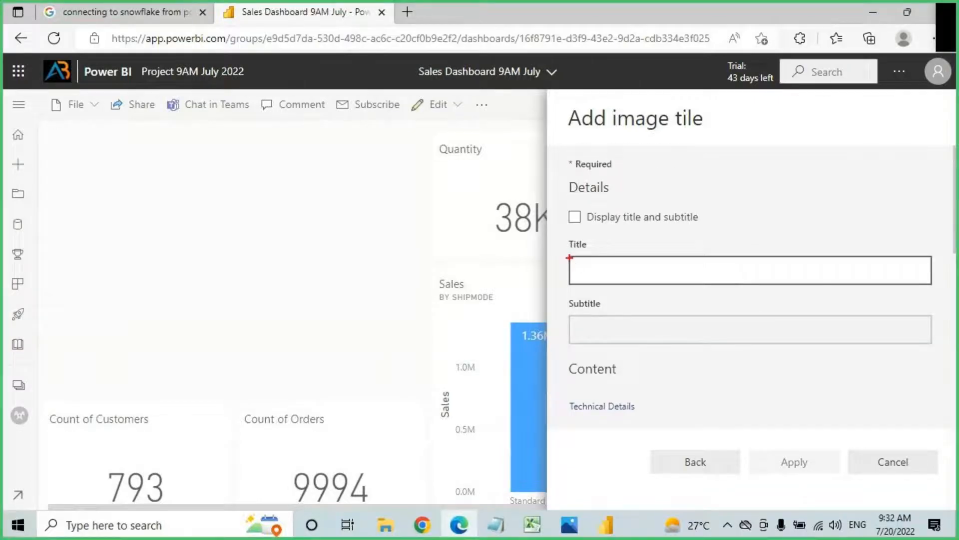
left_click_drag(576, 259, 902, 288)
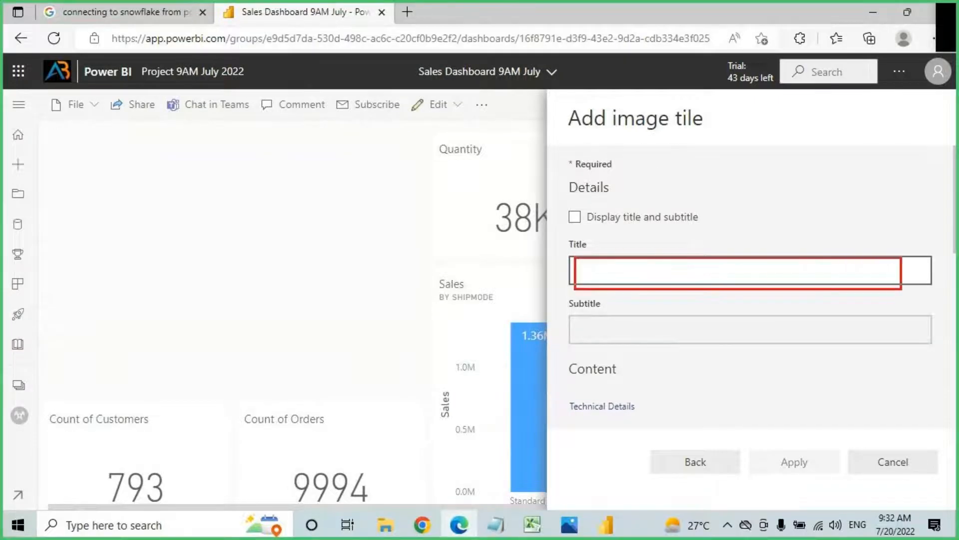
left_click_drag(575, 247, 644, 249)
left_click_drag(576, 303, 640, 302)
key("Escape")
left_click(576, 218)
left_click(577, 218)
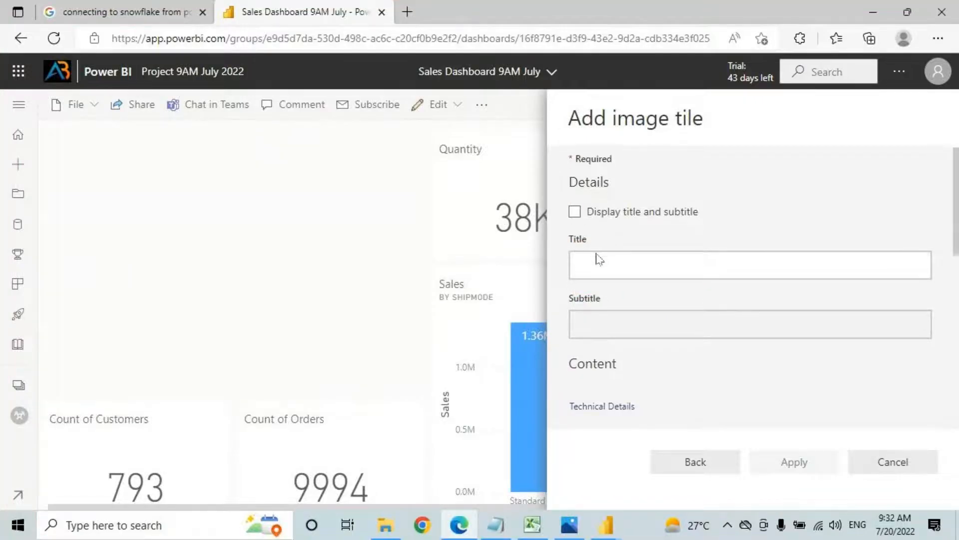
Step: Highlight and focus the image URL field, then open a blank browser tab
scroll(596, 265, "down", 2)
scroll(600, 265, "down", 2)
left_click(581, 270)
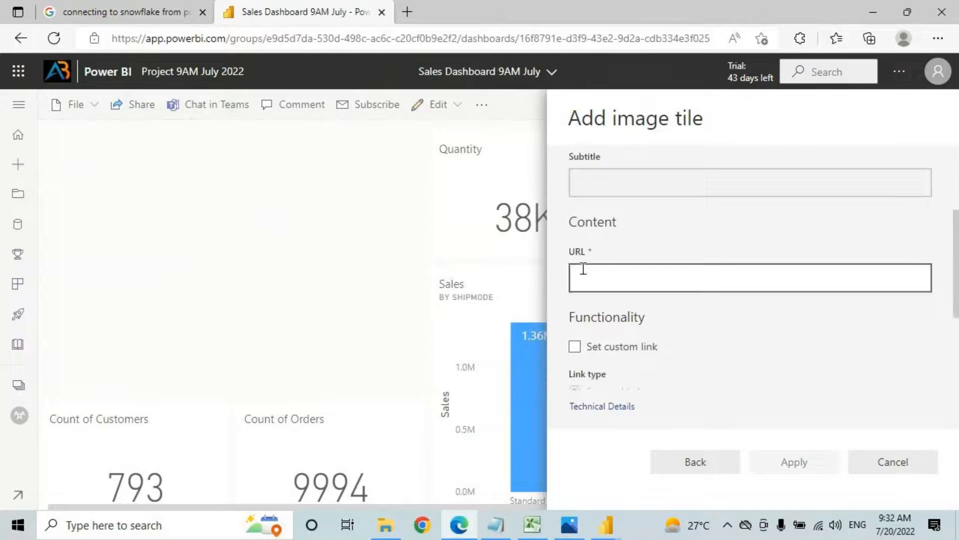
left_click_drag(568, 260, 928, 296)
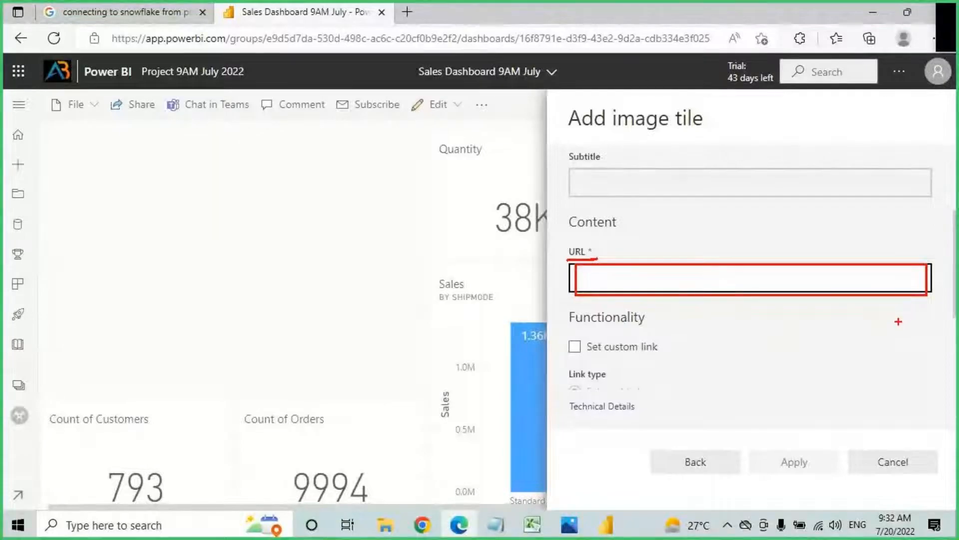
key("Escape")
left_click(637, 278)
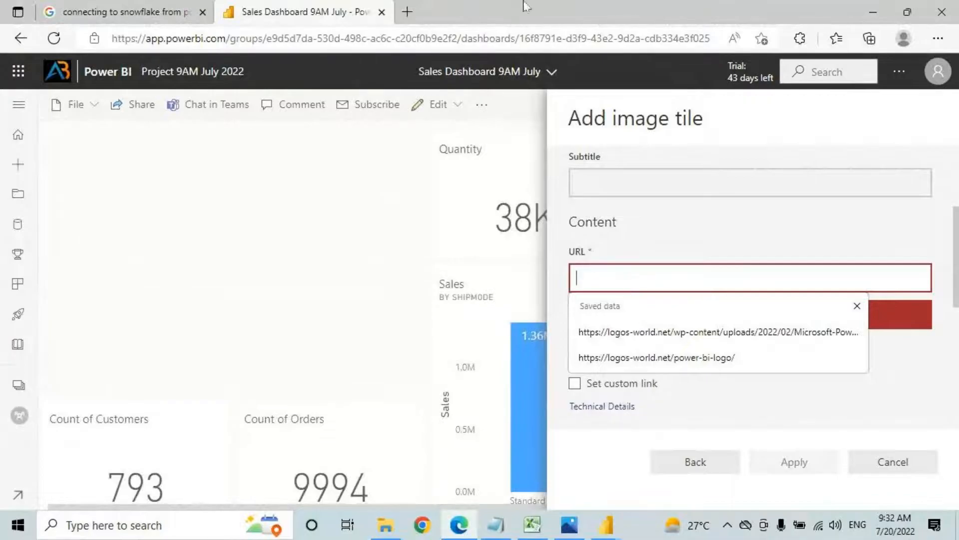
left_click(408, 12)
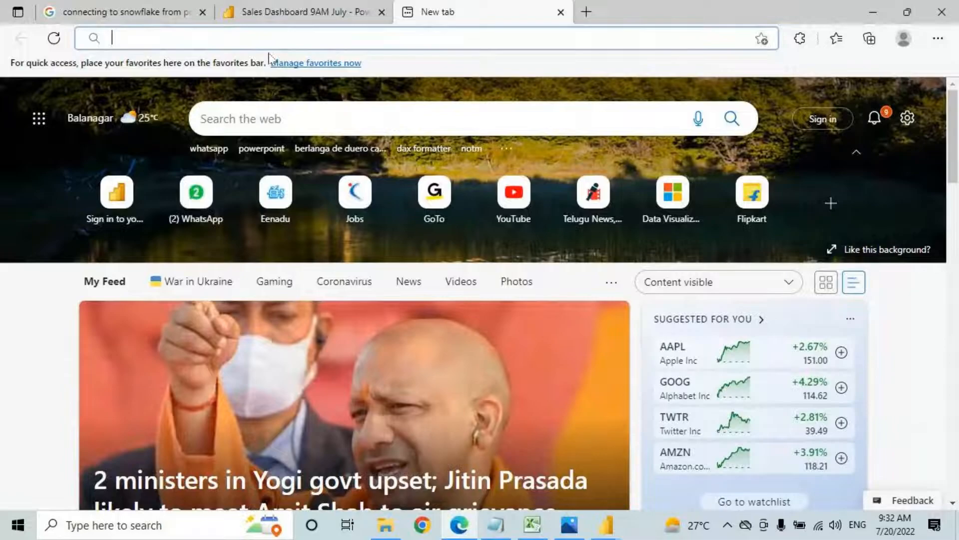
Step: Search Google Images for 'power bi logo'
left_click(315, 12)
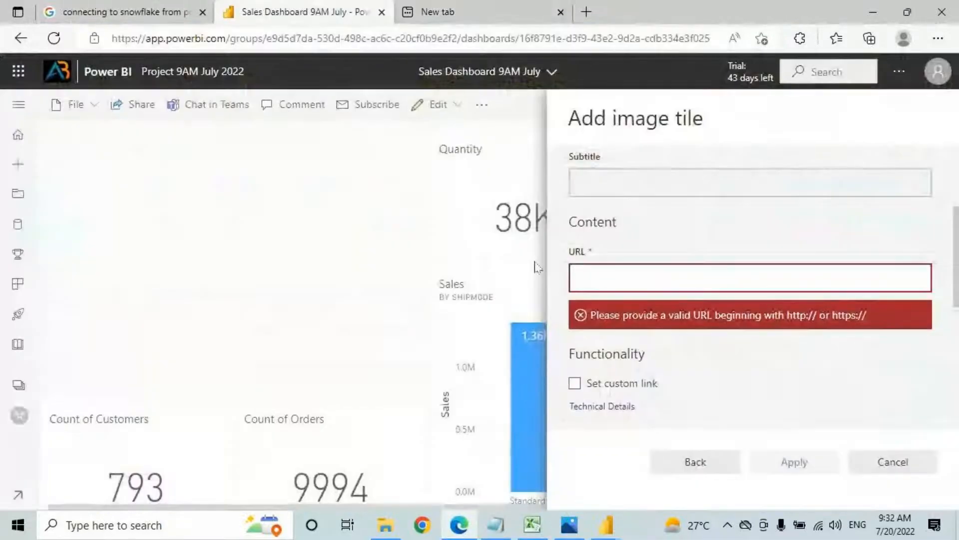
left_click(480, 12)
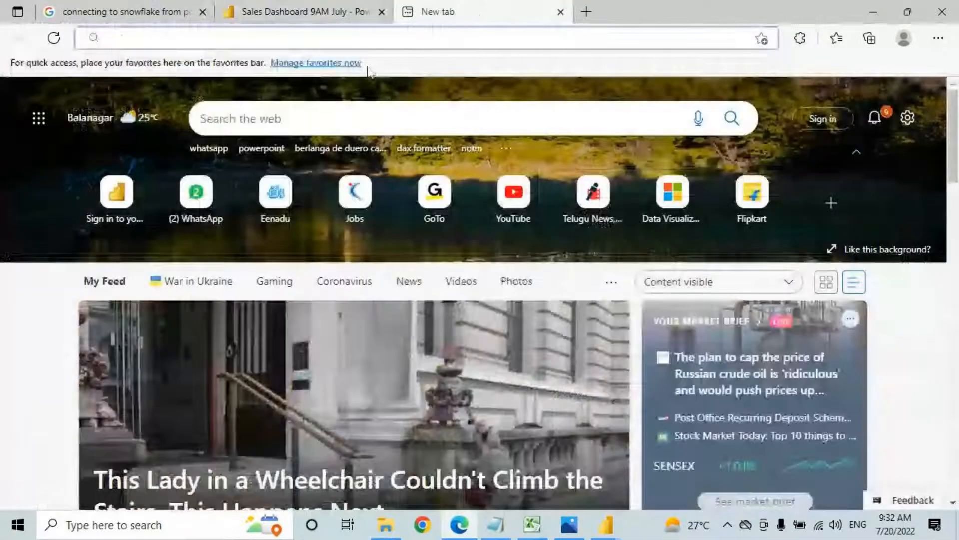
type("google.com")
key("Return")
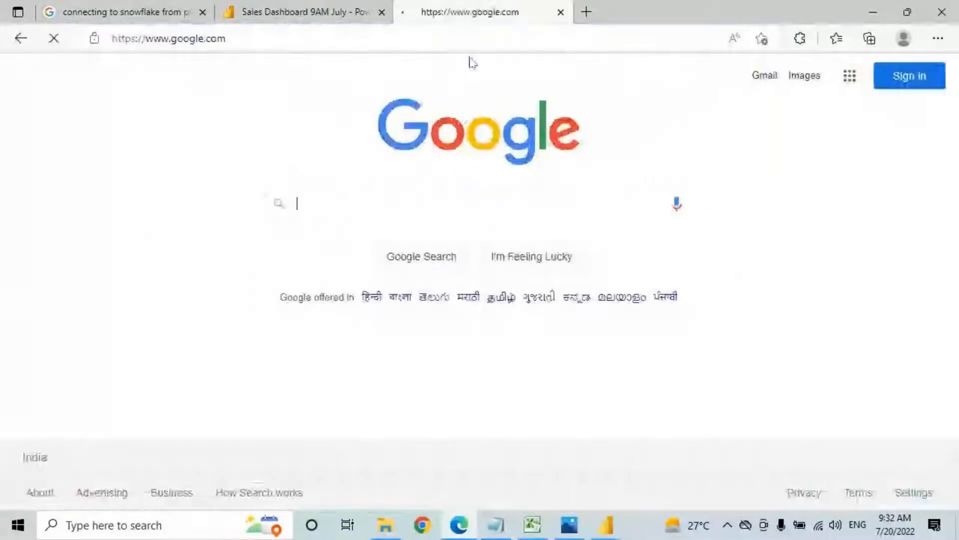
type("power ")
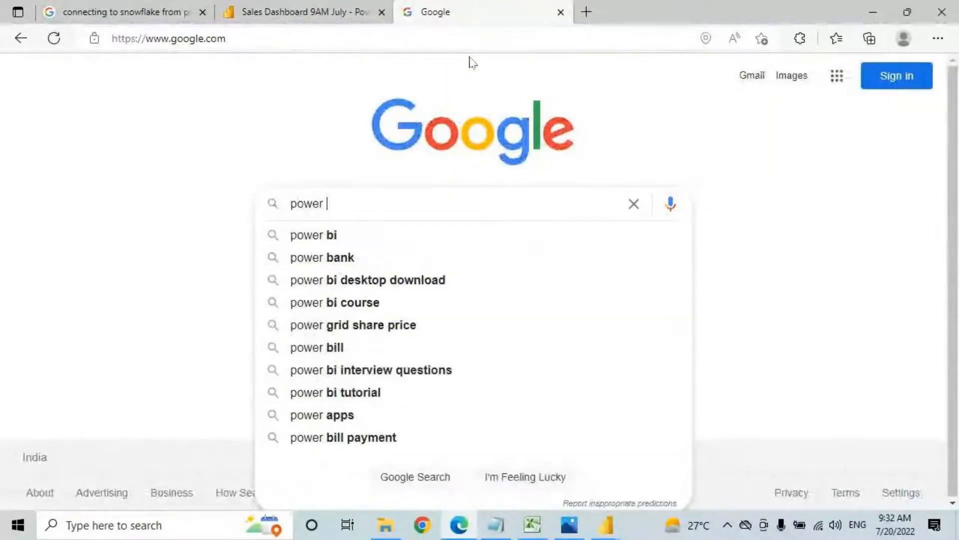
type("bi logggo")
key("BackSpace")
key("BackSpace")
key("BackSpace")
type("o")
key("Return")
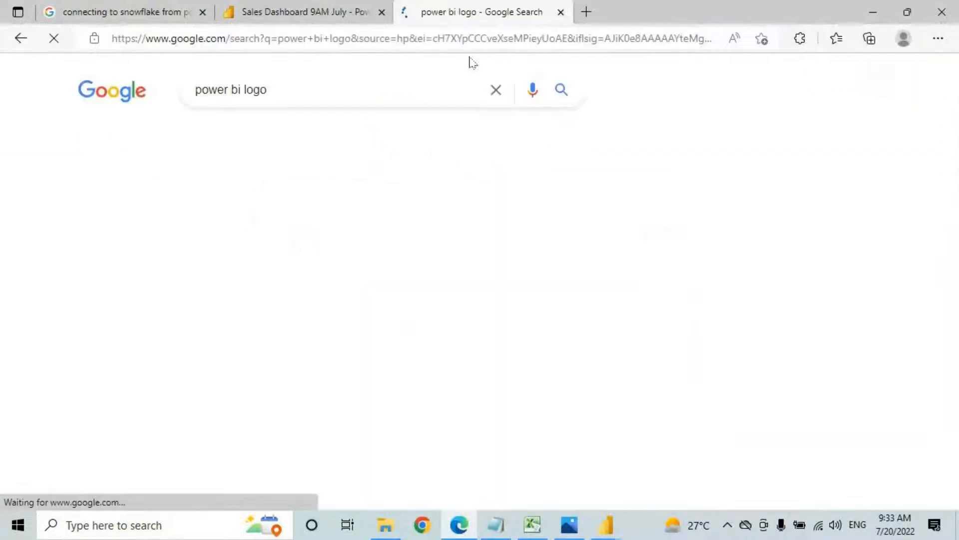
left_click(155, 139)
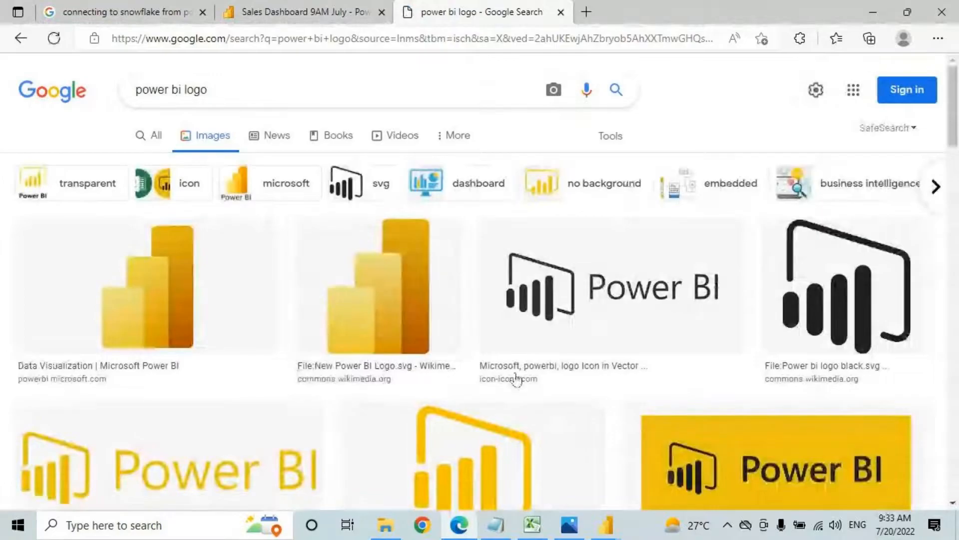
scroll(363, 380, "down", 3)
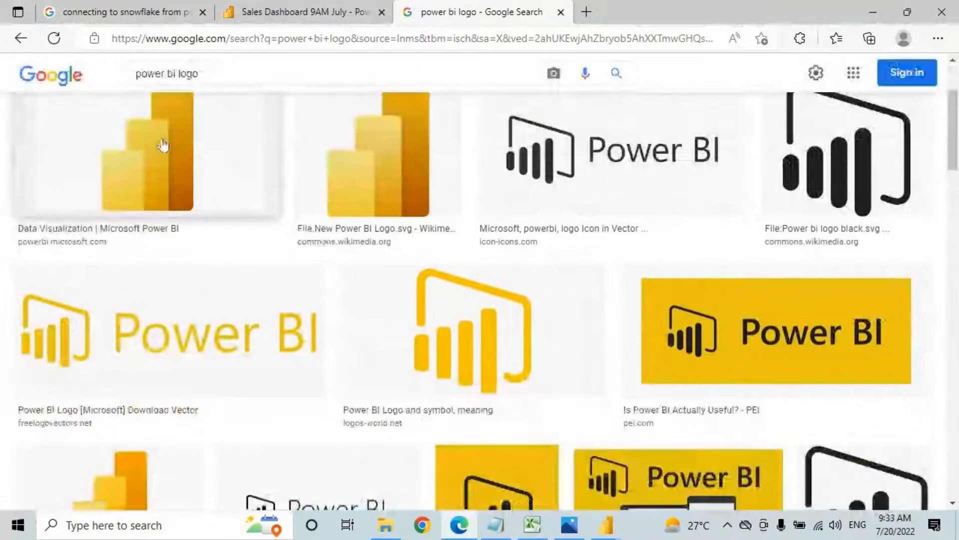
Step: Paste the first logo's image link as the tile URL, apply, and move the tile top-left
right_click(165, 144)
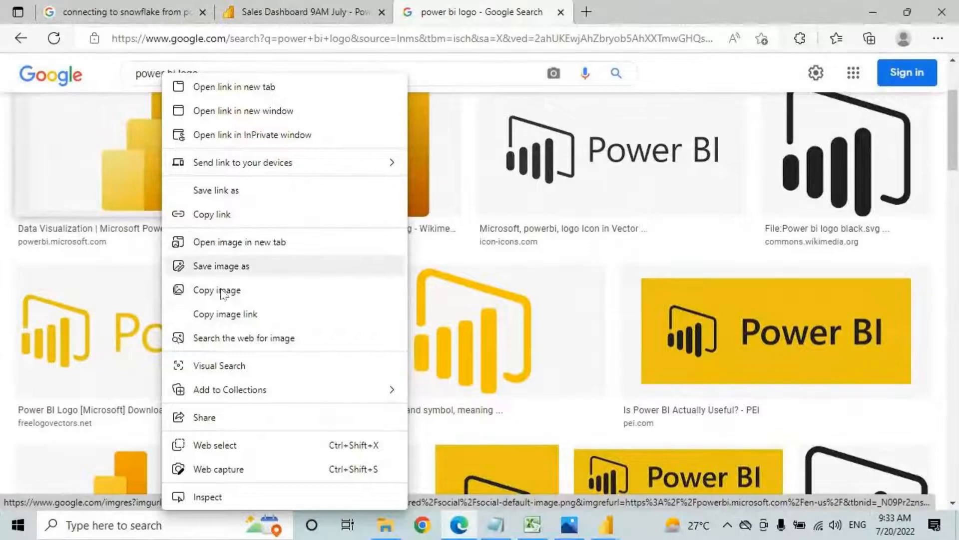
left_click(247, 314)
left_click(315, 11)
left_click(606, 274)
key("ctrl+v")
left_click(829, 457)
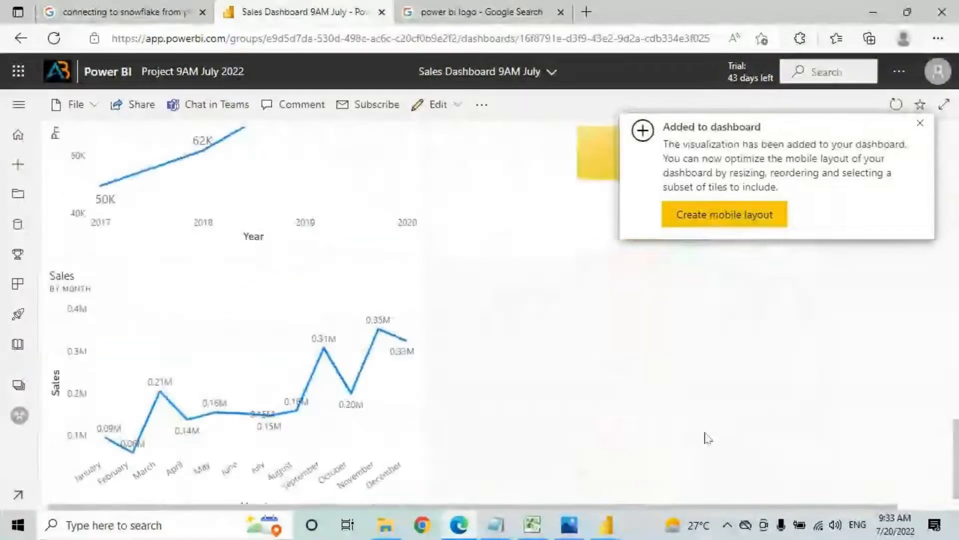
left_click(921, 123)
left_click_drag(766, 349, 205, 90)
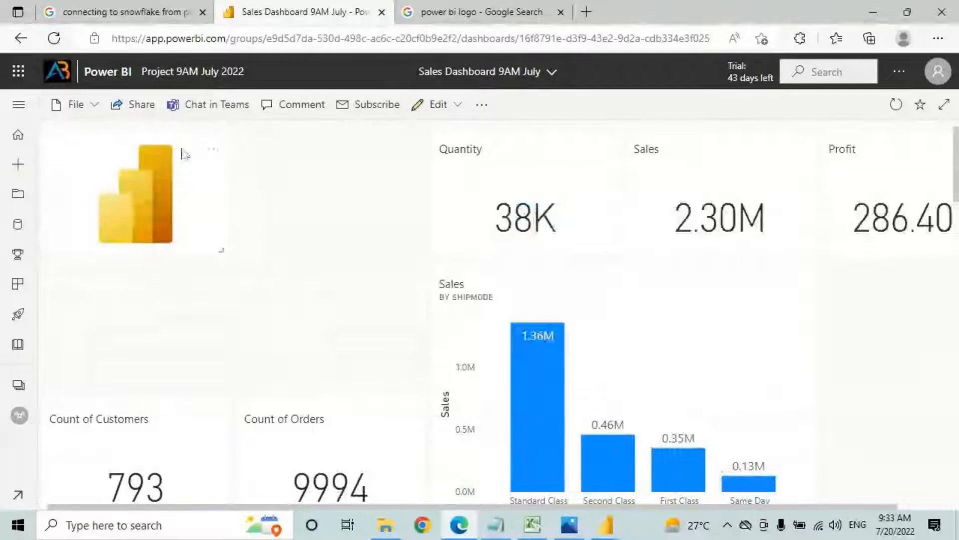
left_click(212, 150)
left_click(274, 229)
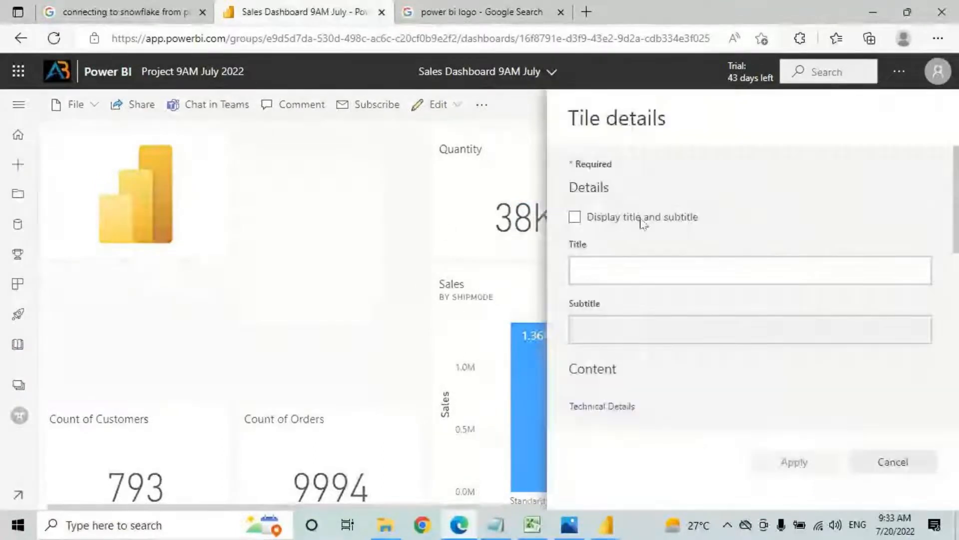
scroll(643, 250, "down", 3)
key("ctrl+2")
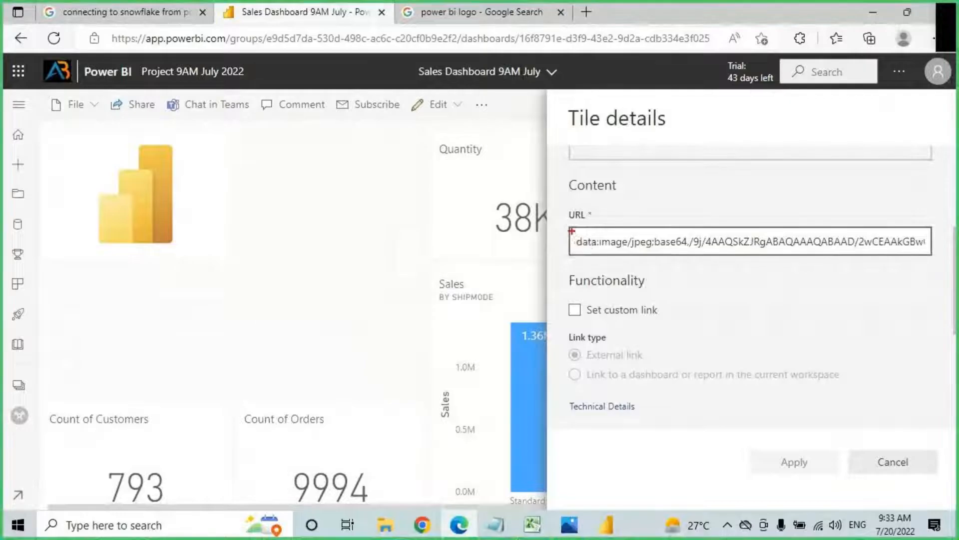
mouse_move(572, 231)
left_mouse_down()
mouse_move(790, 254)
mouse_move(944, 253)
left_mouse_up()
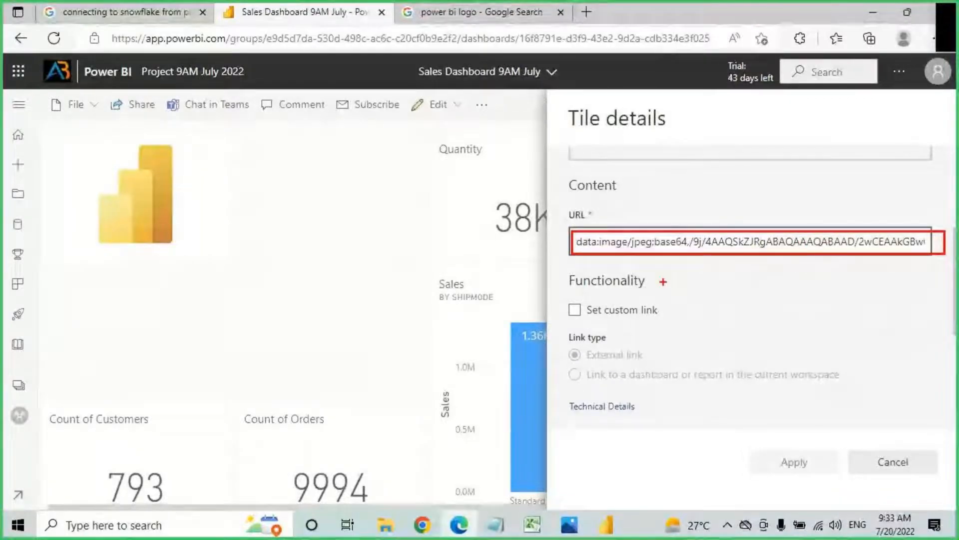
key("Escape")
scroll(588, 196, "down", 3)
scroll(645, 404, "down", 1)
scroll(645, 405, "up", 5)
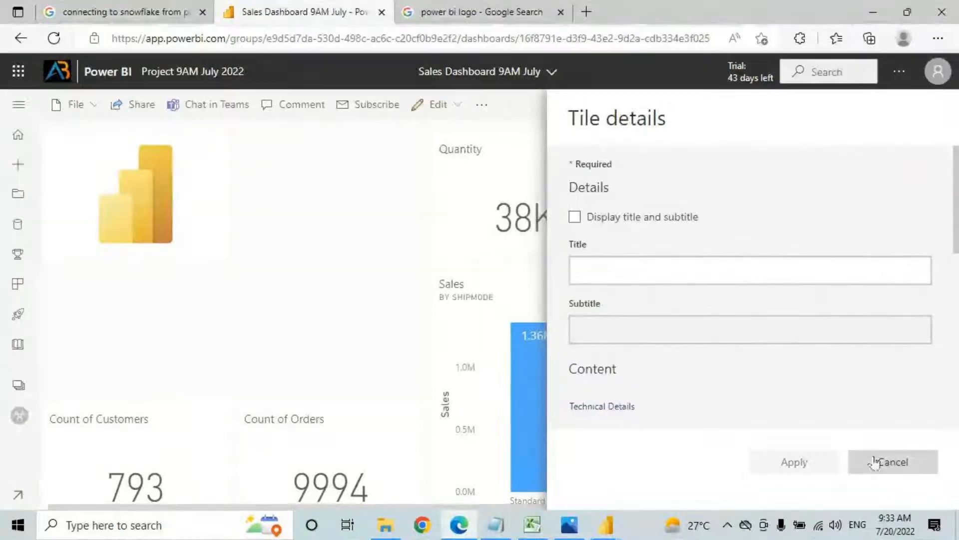
left_click(875, 463)
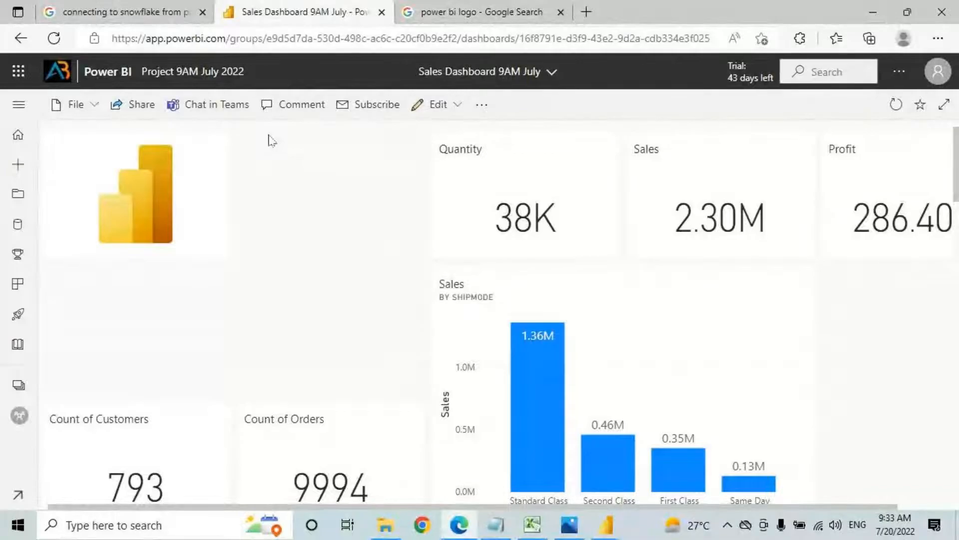
Step: Add a Text box tile and type the 'Sales Dashboard' text into its content
left_click(458, 107)
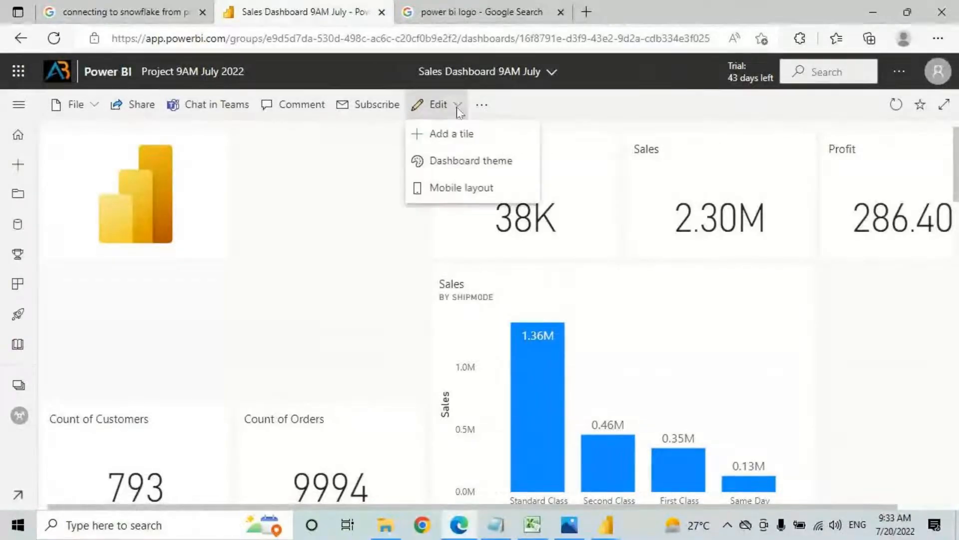
left_click(444, 142)
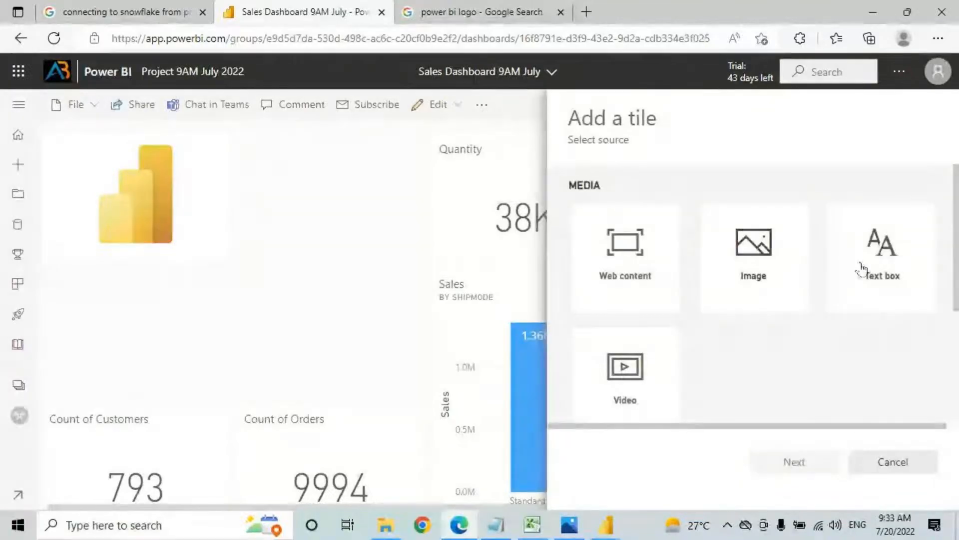
left_click(880, 257)
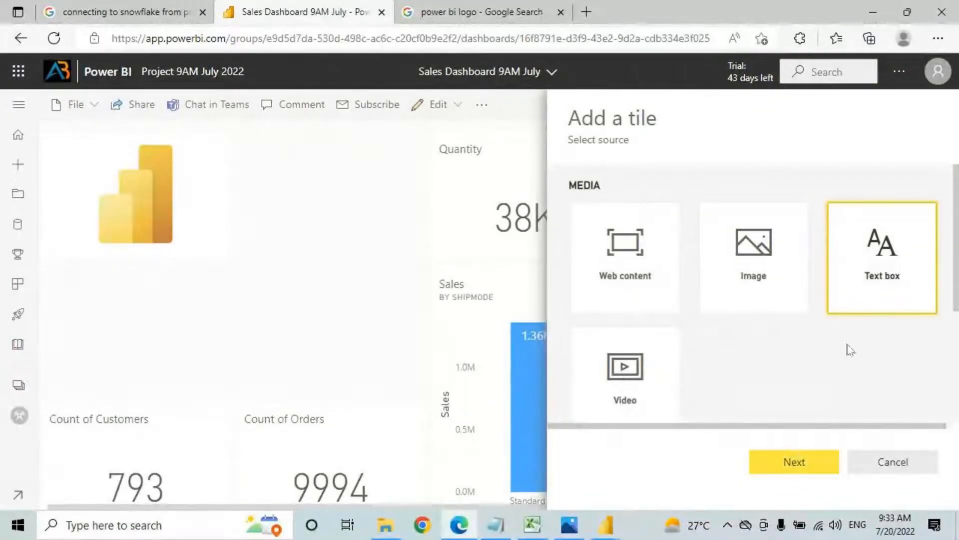
left_click(801, 456)
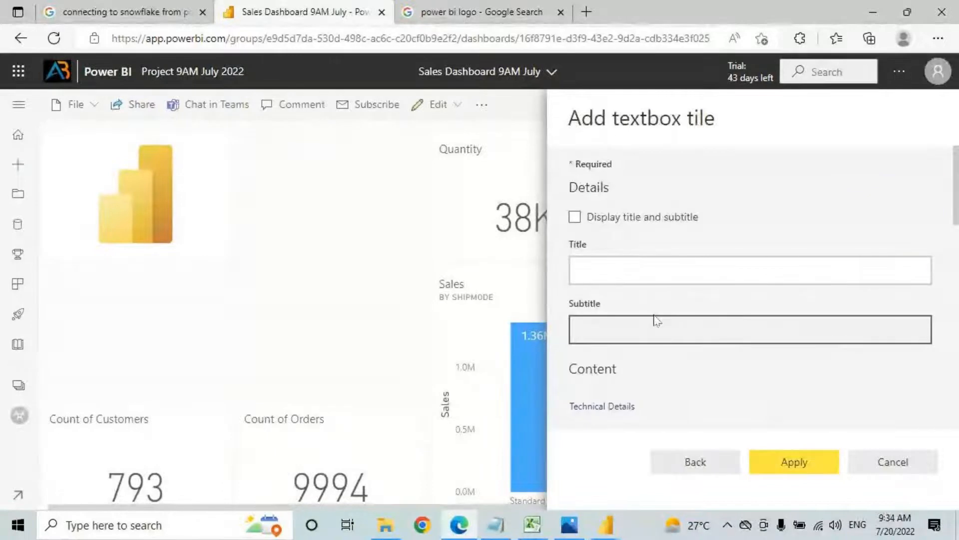
scroll(655, 330, "down", 2)
scroll(621, 330, "up", 3)
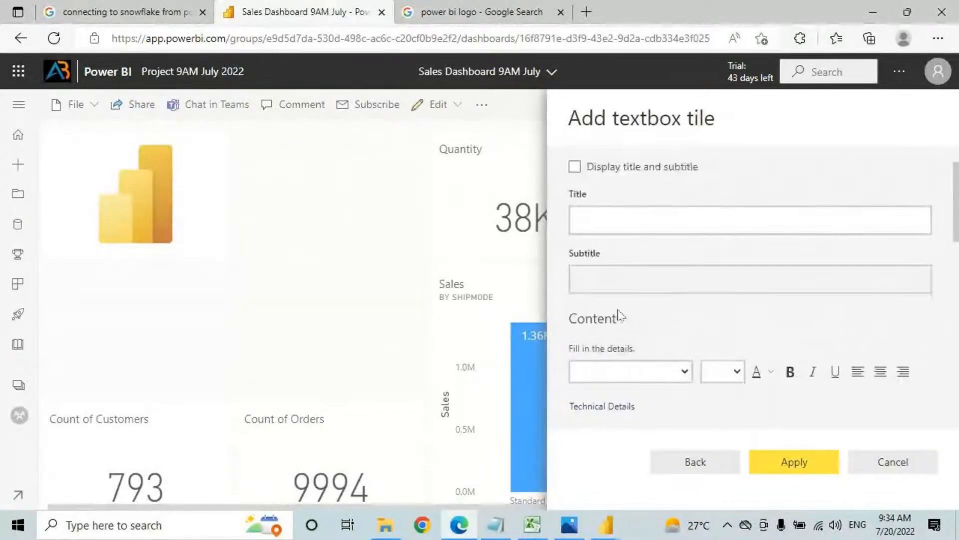
scroll(610, 327, "down", 3)
left_click(583, 375)
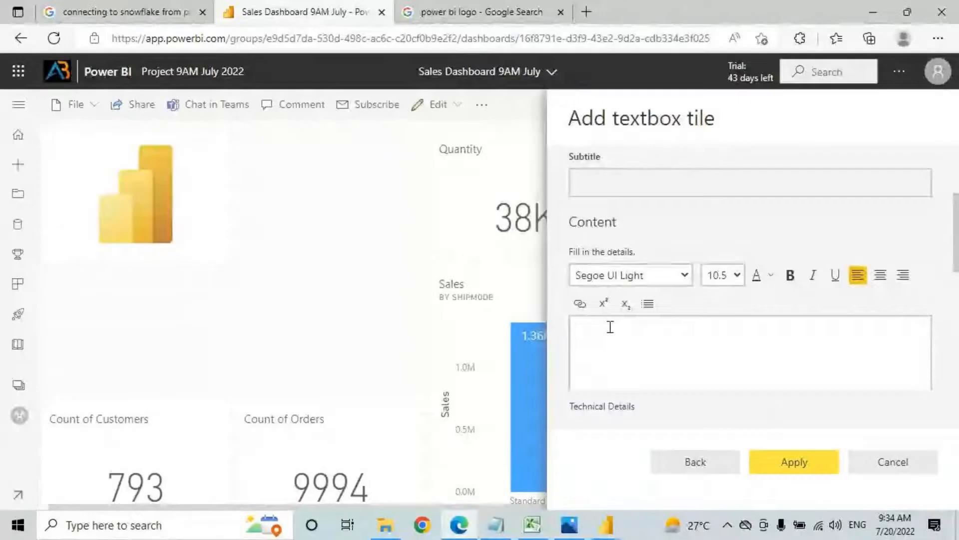
scroll(609, 326, "down", 2)
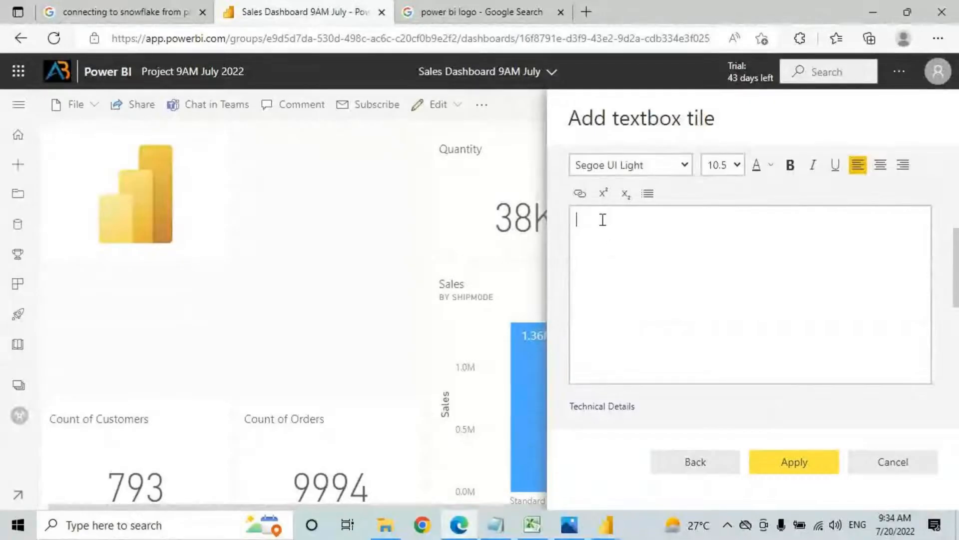
type("Sales Dashboard")
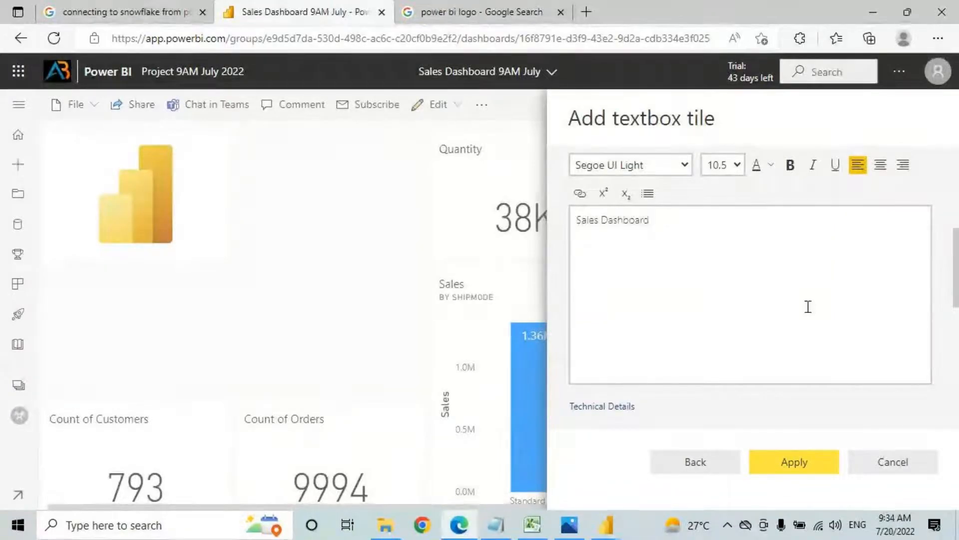
Step: Style the text Comic Sans MS, size 28, bold, red and centred, then apply
key("ctrl+a")
left_click(681, 168)
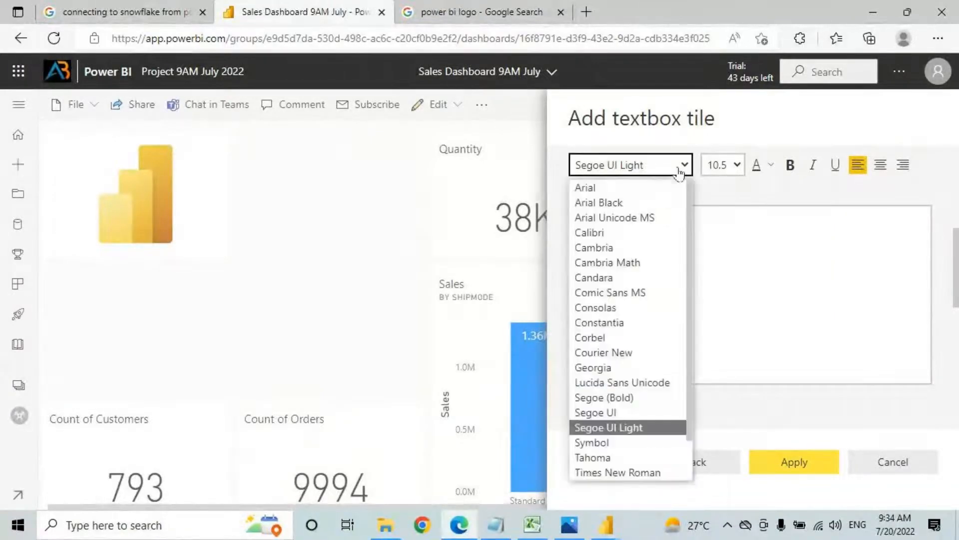
left_click(665, 293)
left_click(728, 170)
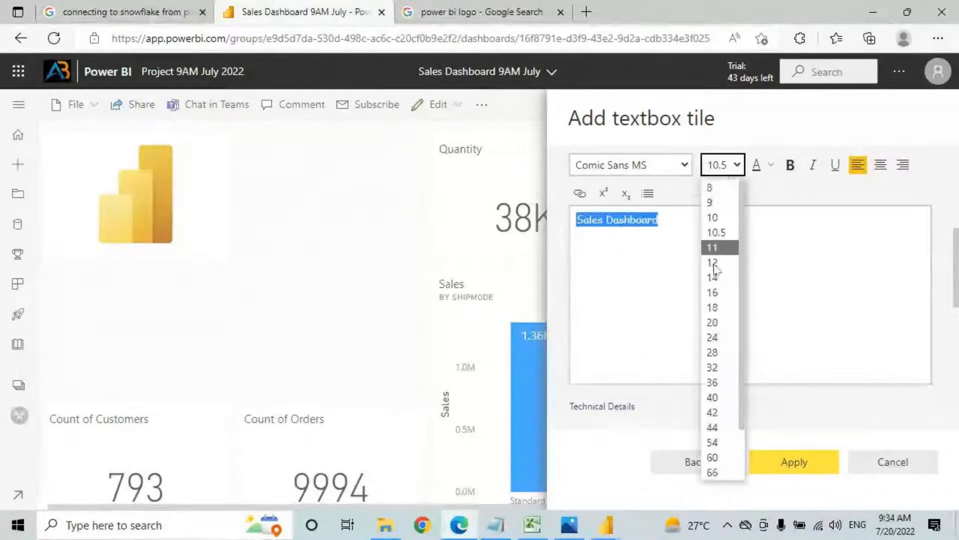
left_click(719, 349)
left_click(790, 164)
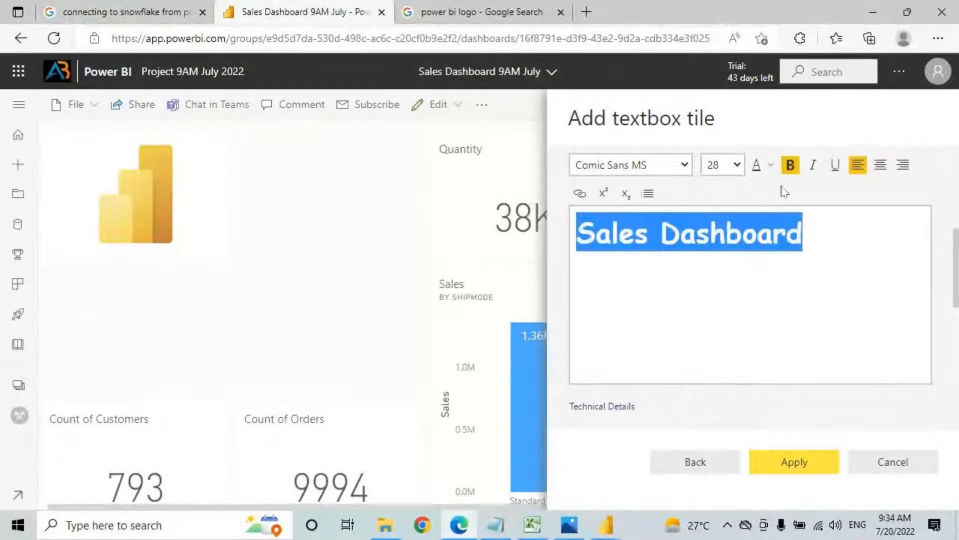
left_click(771, 165)
left_click(758, 218)
key("ctrl+e")
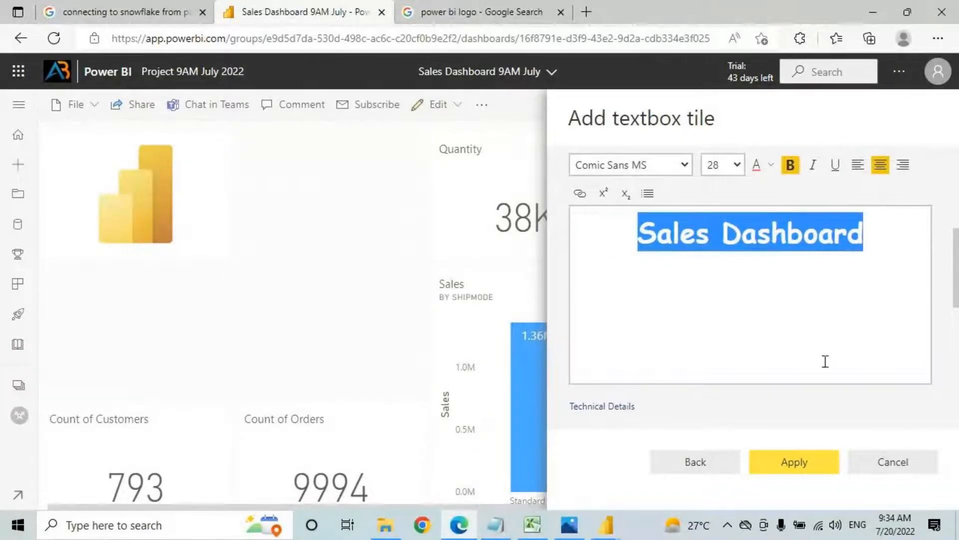
left_click(799, 461)
Step: Dismiss the notification and place the red Sales Dashboard title tile beside the logo
left_click(922, 129)
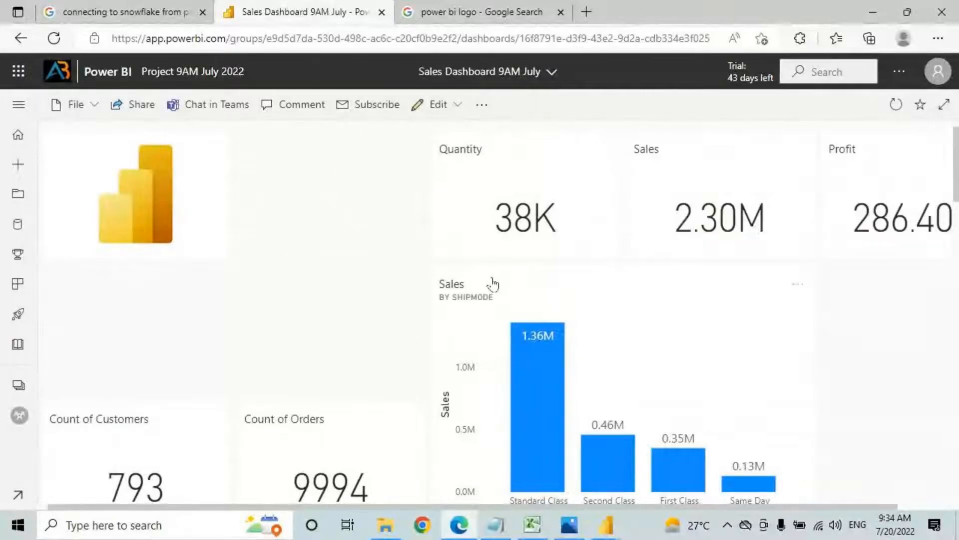
scroll(493, 285, "down", 15)
scroll(786, 302, "up", 5)
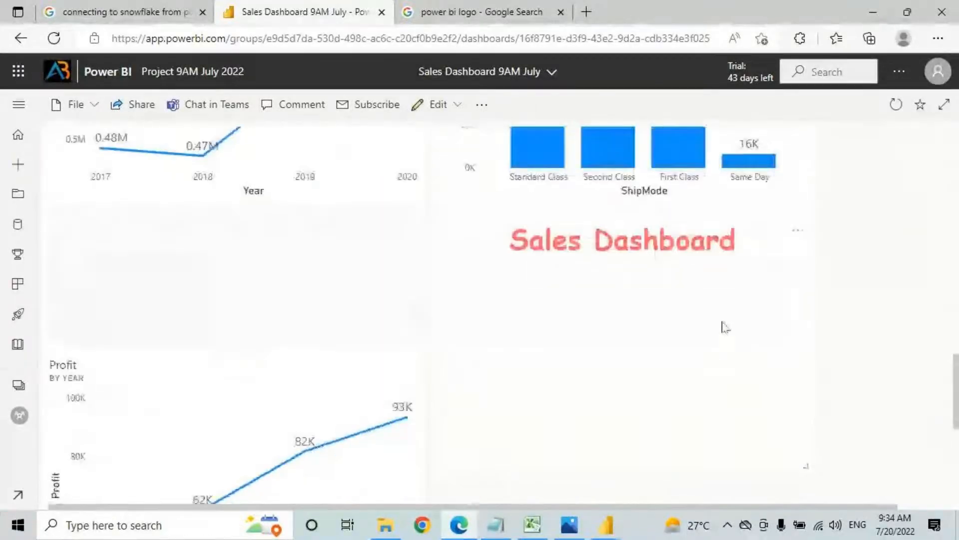
left_click_drag(487, 259, 360, 207)
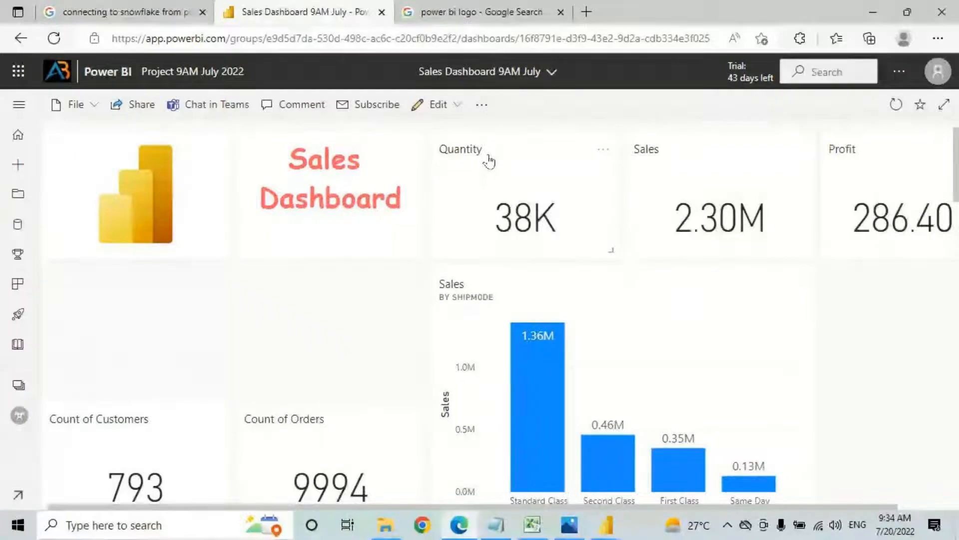
Step: Stack Count of Orders and Count of Customers in the right column and move Sales by ShipMode left
left_click_drag(178, 403, 155, 290)
left_click_drag(262, 432, 255, 312)
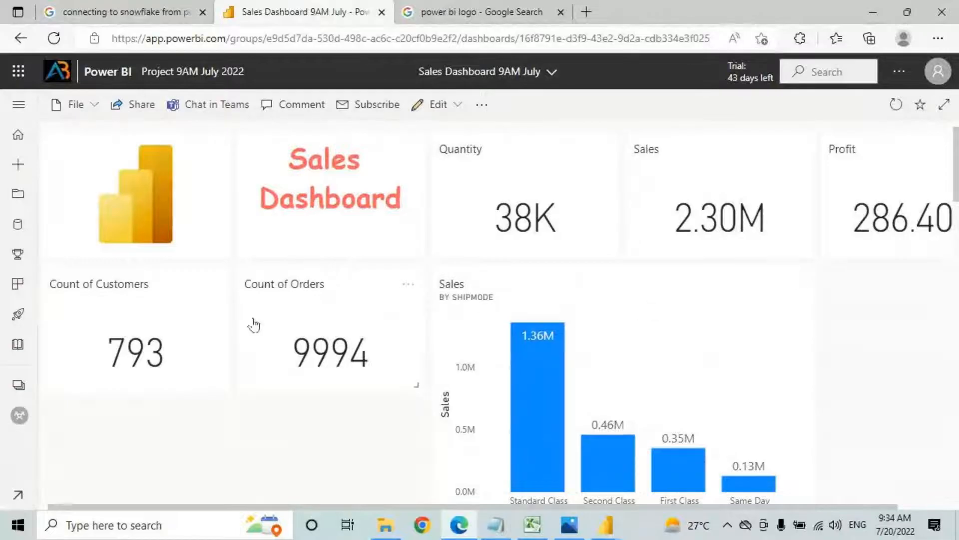
left_click_drag(310, 319, 885, 320)
left_click_drag(158, 340, 826, 456)
left_click_drag(571, 342, 413, 249)
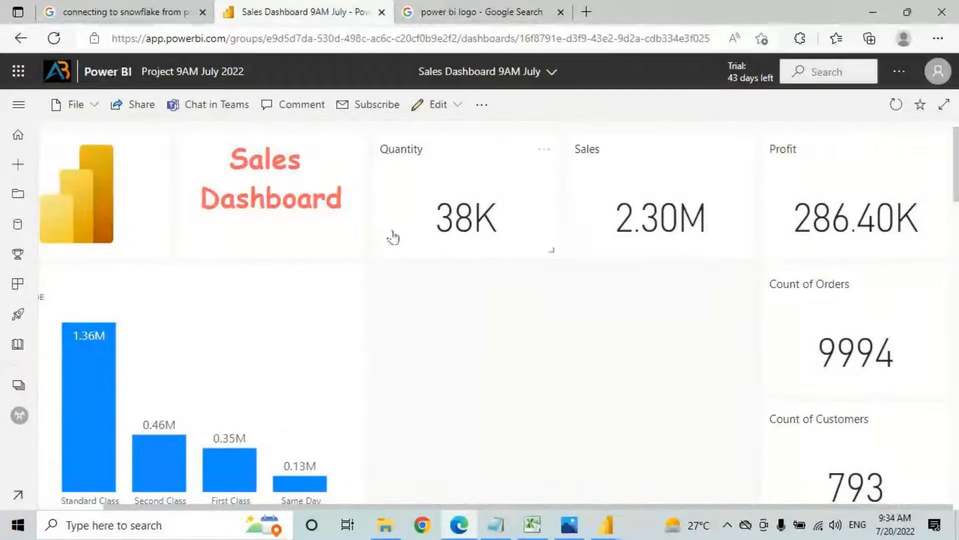
Step: Shorten the Sales by ShipMode and Sales by Year chart tiles
scroll(544, 225, "down", 2)
scroll(539, 231, "up", 3)
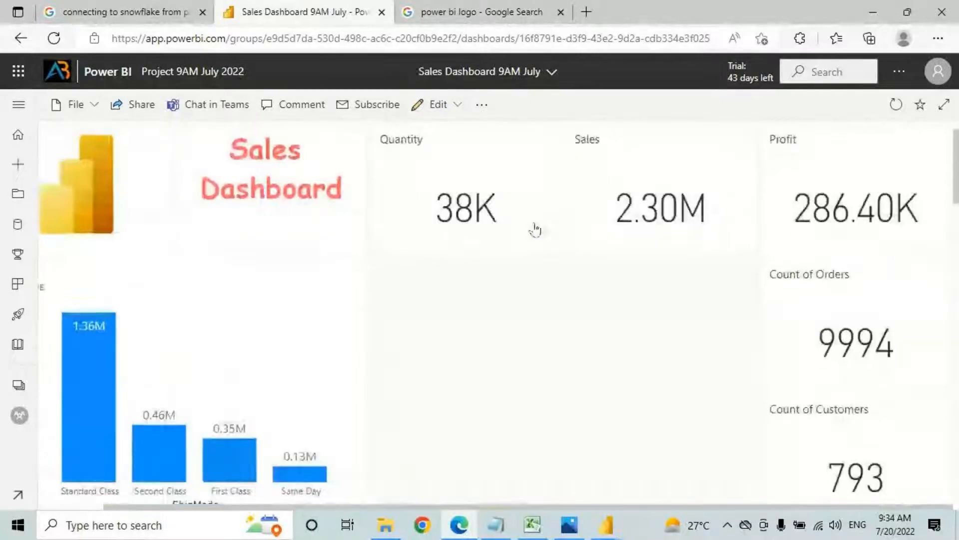
scroll(313, 325, "down", 5)
scroll(311, 332, "up", 5)
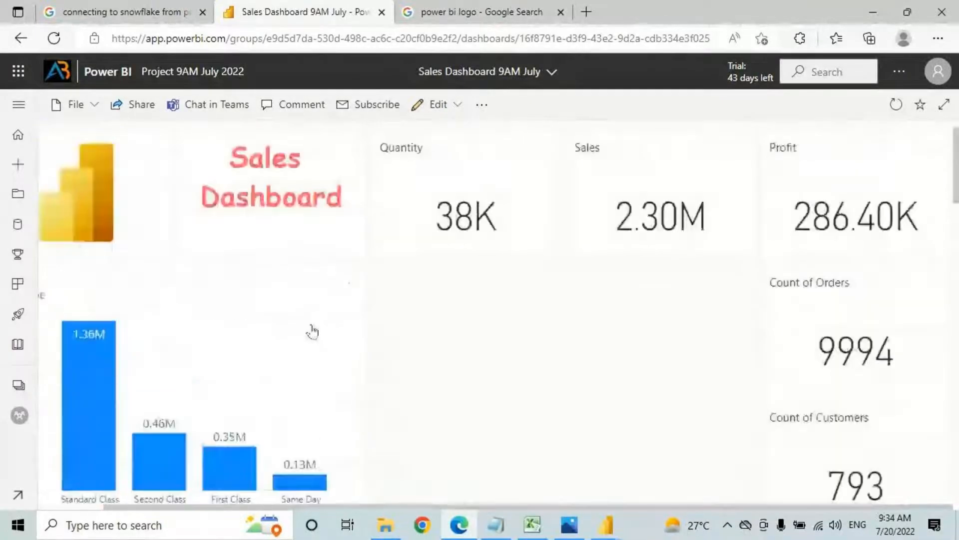
scroll(310, 344, "down", 2)
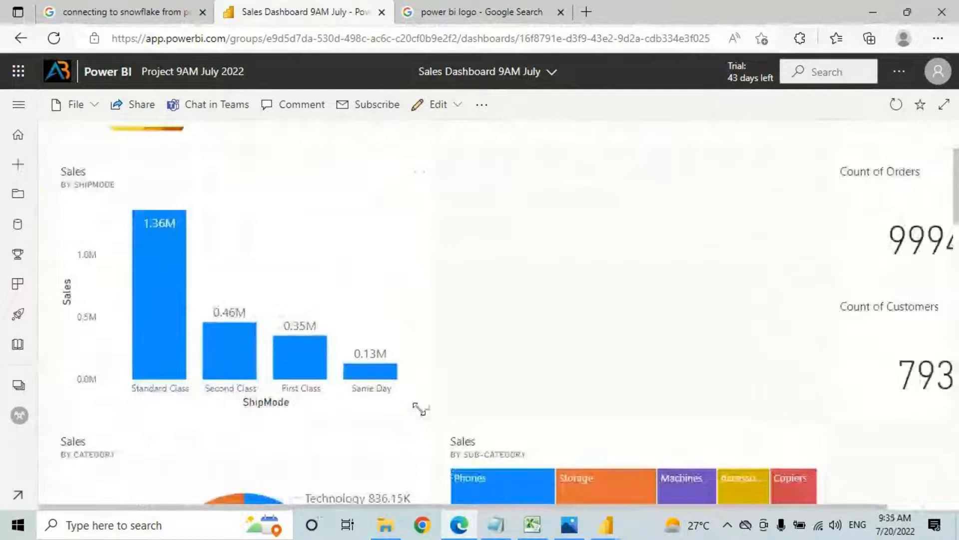
left_click_drag(422, 407, 389, 280)
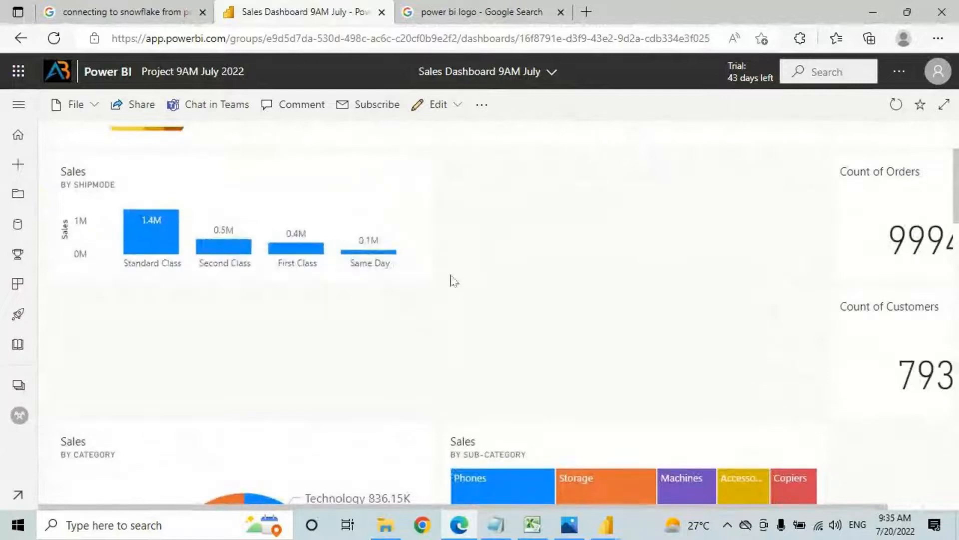
scroll(443, 292, "up", 2)
scroll(443, 293, "down", 2)
scroll(443, 295, "up", 2)
scroll(444, 301, "down", 3)
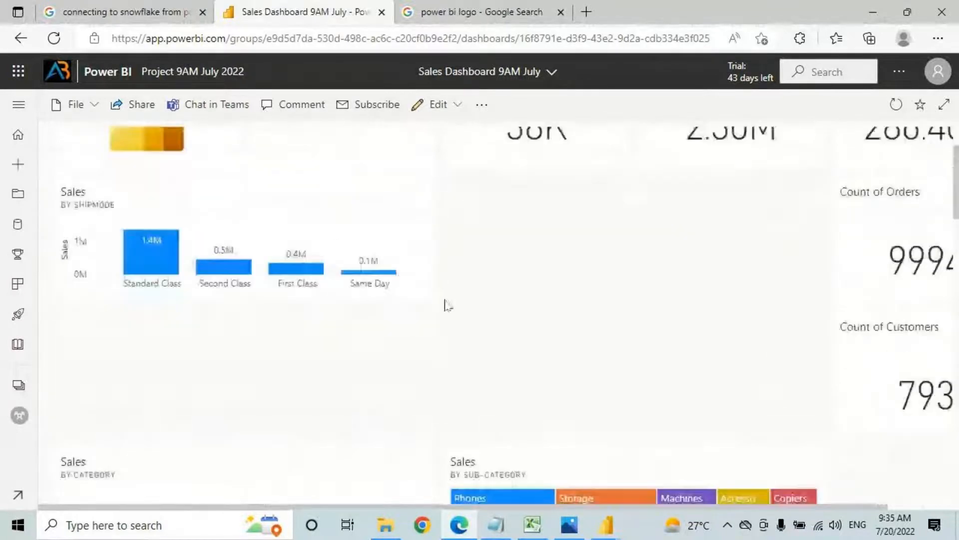
scroll(442, 314, "down", 10)
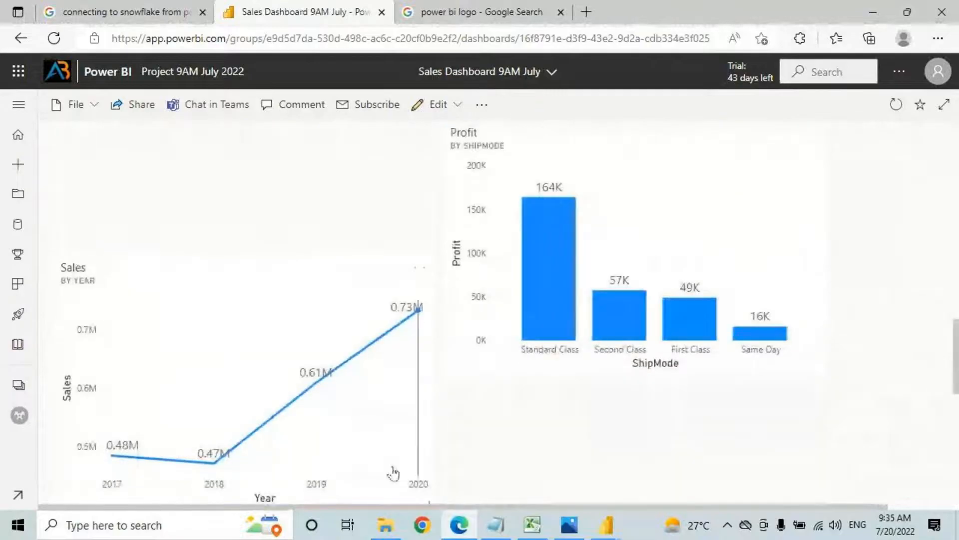
scroll(413, 424, "down", 3)
left_click_drag(425, 341, 400, 202)
Step: Rearrange the Sales chart tiles on the dashboard
scroll(411, 235, "up", 4)
left_click_drag(326, 369, 674, 230)
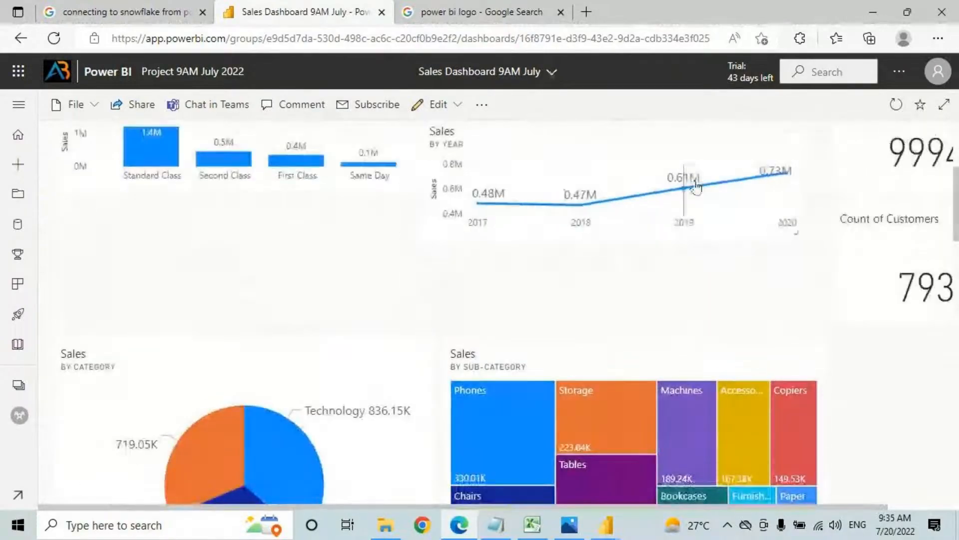
scroll(612, 257, "up", 4)
scroll(593, 230, "down", 10)
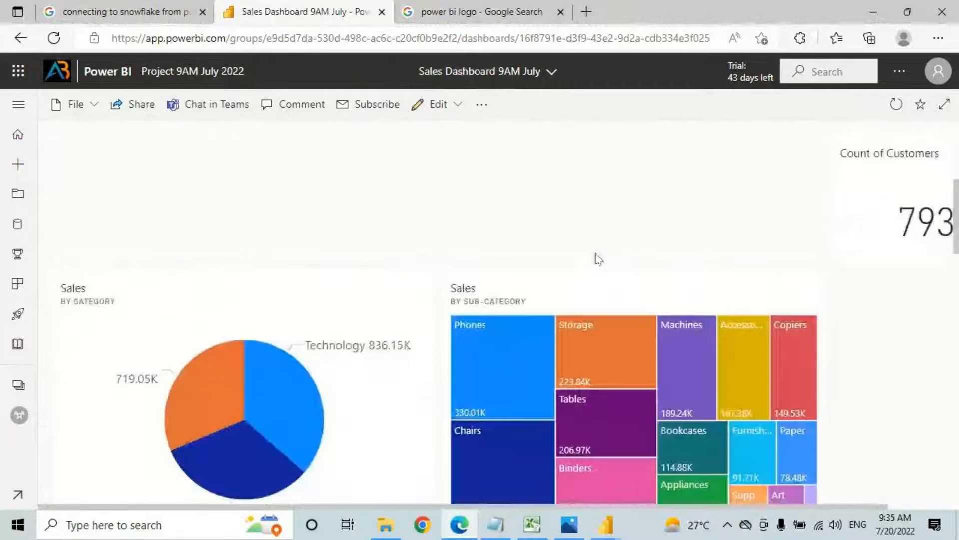
scroll(598, 290, "down", 10)
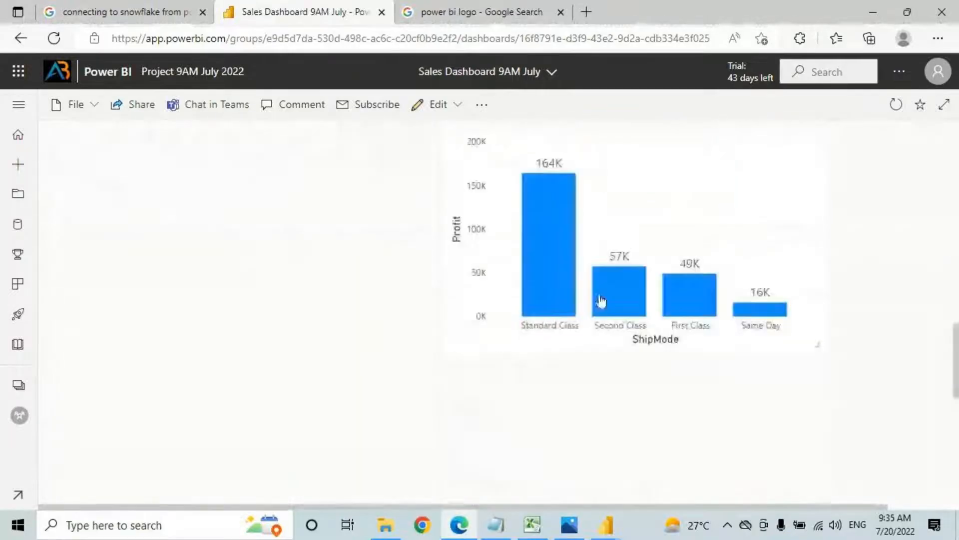
left_click_drag(431, 439, 368, 294)
Step: Resize the Profit by ShipMode tile
scroll(560, 305, "down", 12)
left_click_drag(813, 282, 816, 174)
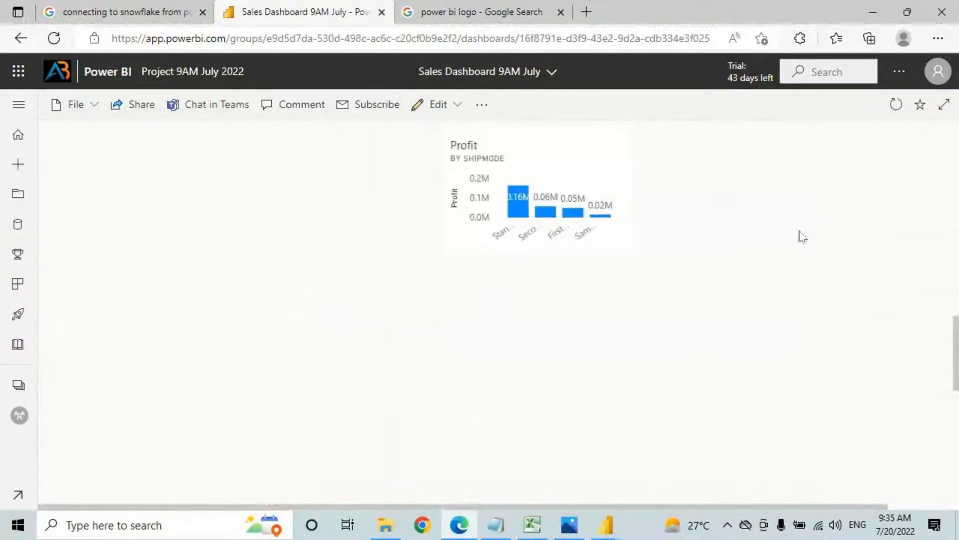
left_click_drag(636, 254, 719, 280)
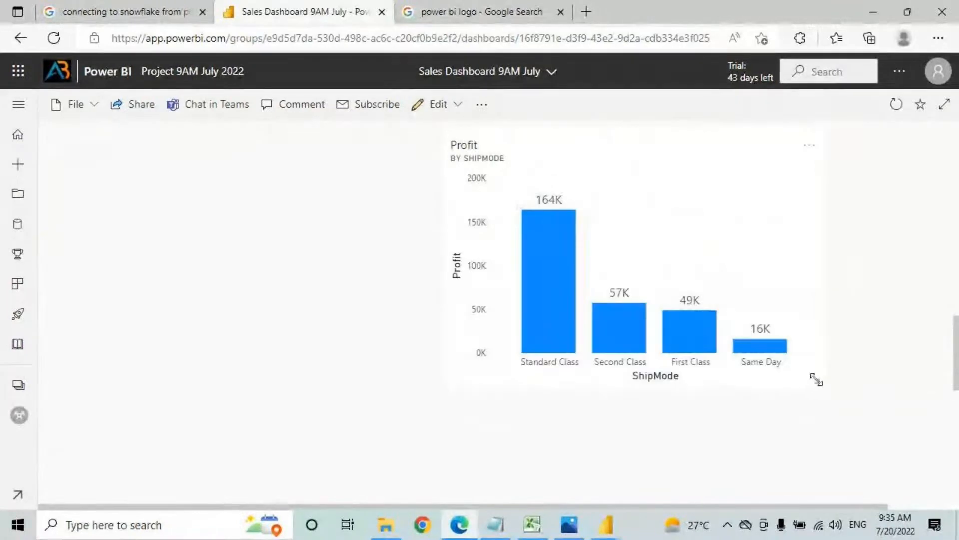
left_click_drag(820, 377, 816, 253)
Step: Place the Sales by Sub-Category treemap beside the Sales by Category pie and widen it to the right edge
scroll(732, 304, "up", 3)
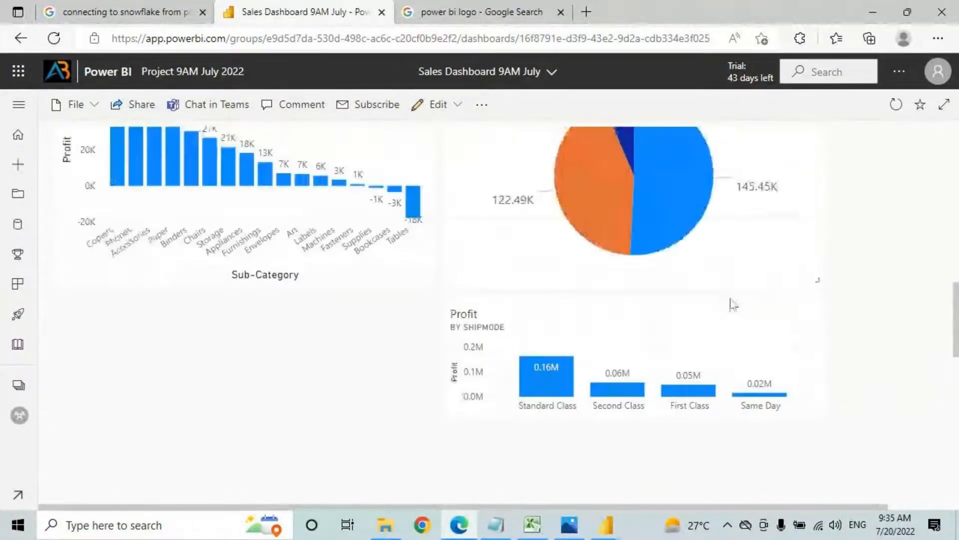
scroll(675, 72, "up", 10)
scroll(654, 208, "up", 5)
scroll(659, 234, "down", 4)
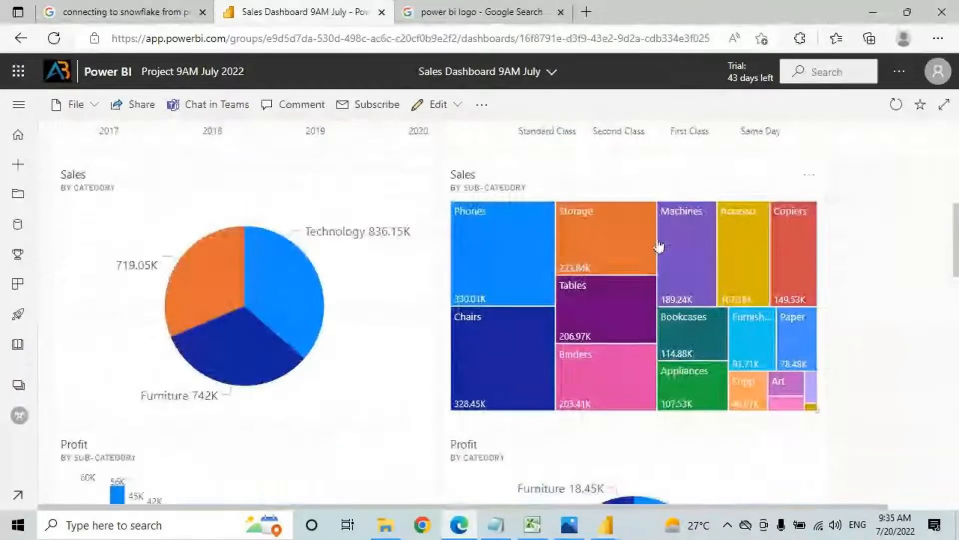
scroll(659, 246, "down", 8)
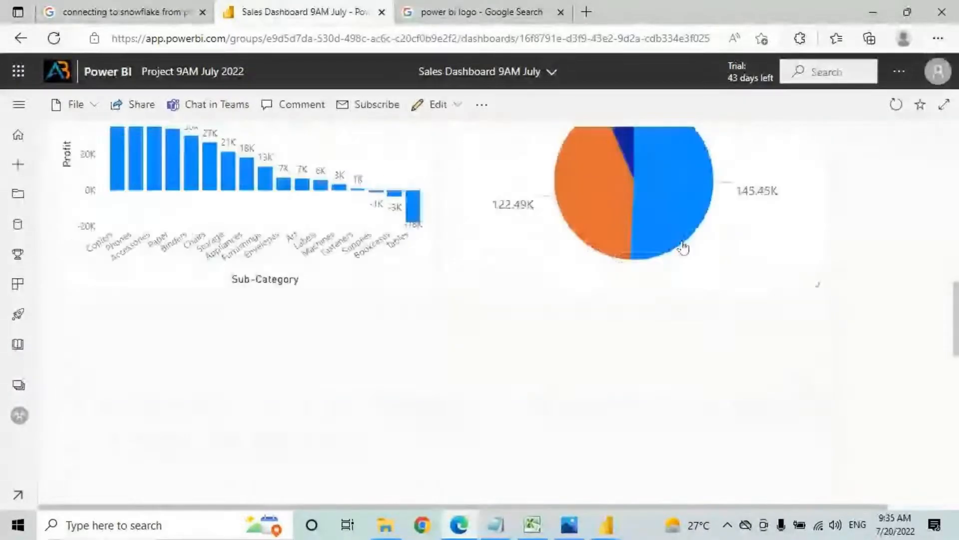
scroll(683, 247, "up", 8)
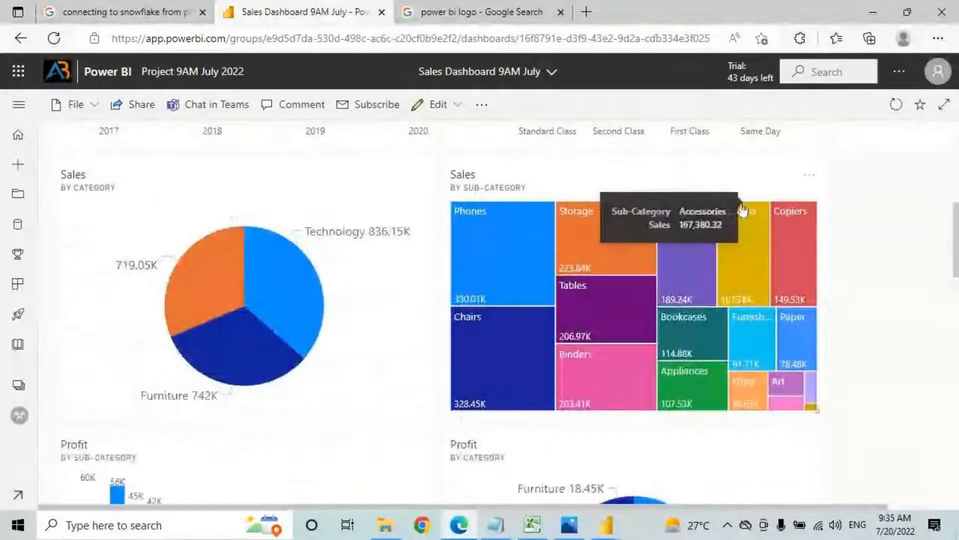
left_click_drag(779, 200, 934, 208)
left_click_drag(418, 223, 580, 249)
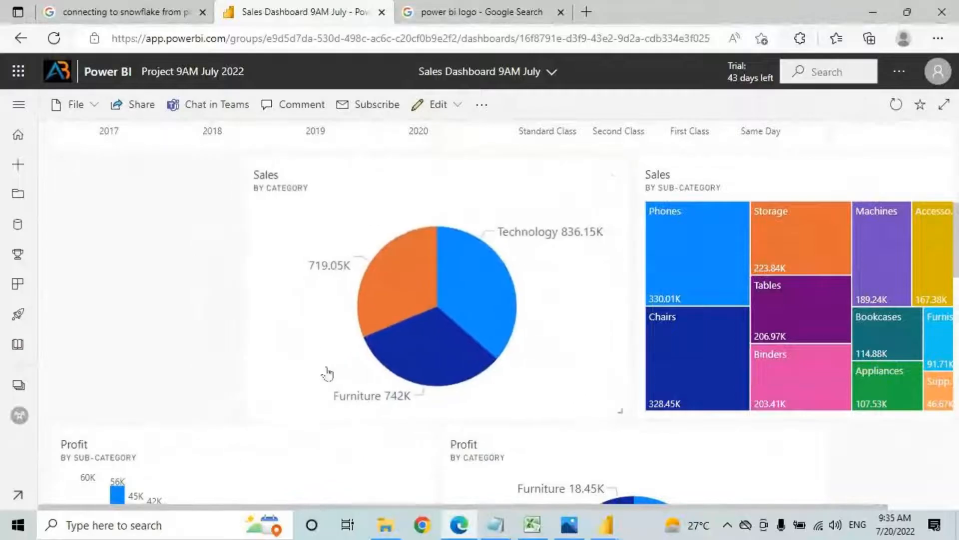
left_click_drag(499, 226, 328, 212)
left_click_drag(691, 183, 535, 179)
left_click_drag(808, 413, 908, 406)
scroll(820, 328, "up", 3)
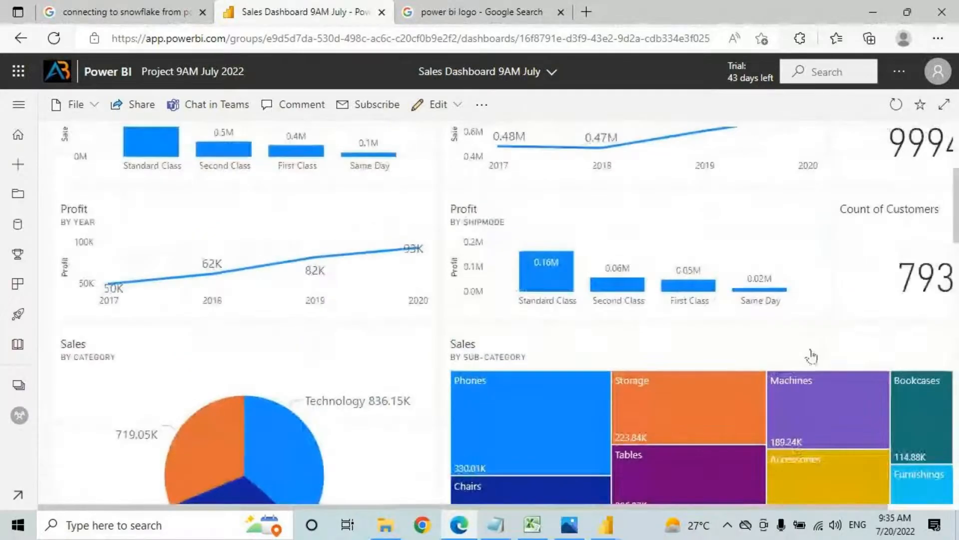
scroll(811, 356, "up", 2)
left_click(944, 104)
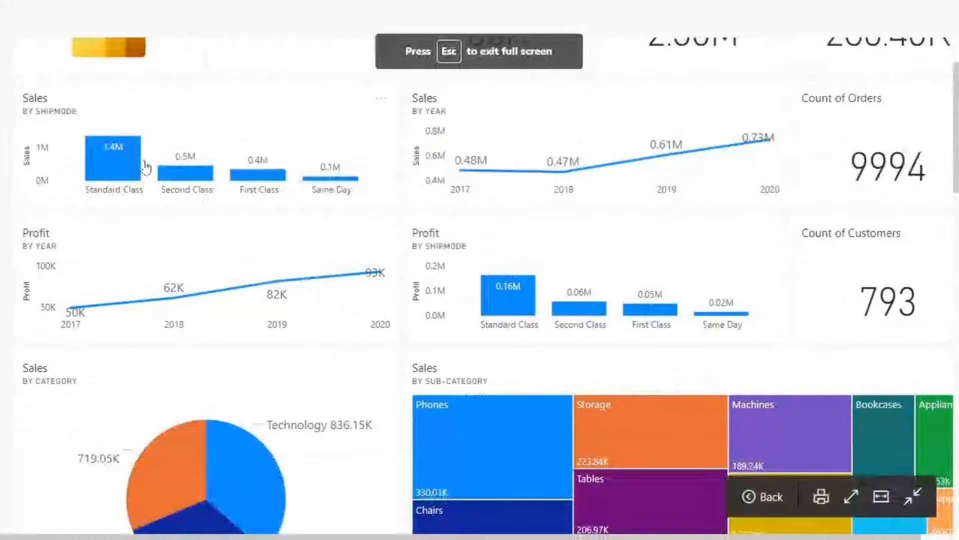
scroll(38, 117, "up", 2)
mouse_move(3, 36)
left_mouse_down()
mouse_move(424, 322)
mouse_move(900, 460)
mouse_move(927, 459)
mouse_move(950, 480)
left_mouse_up()
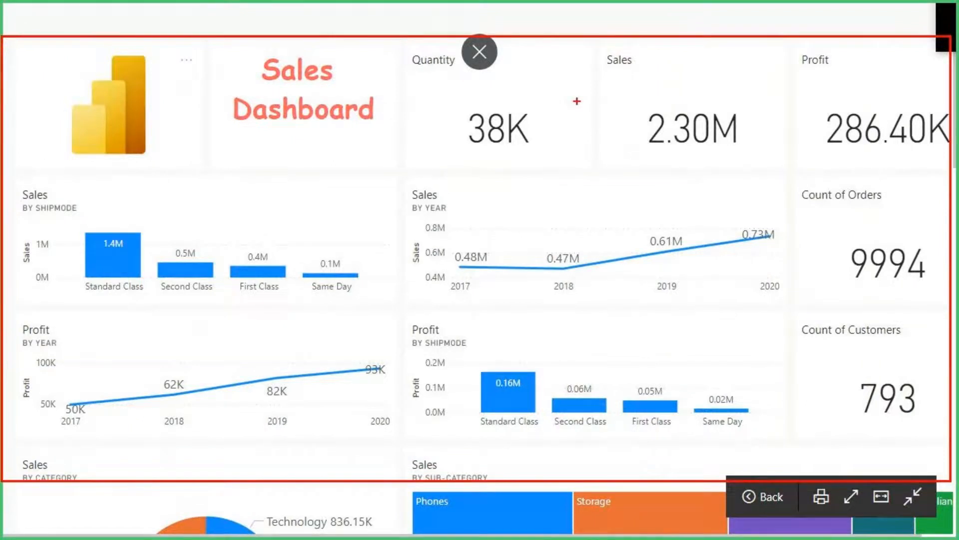
key("Escape")
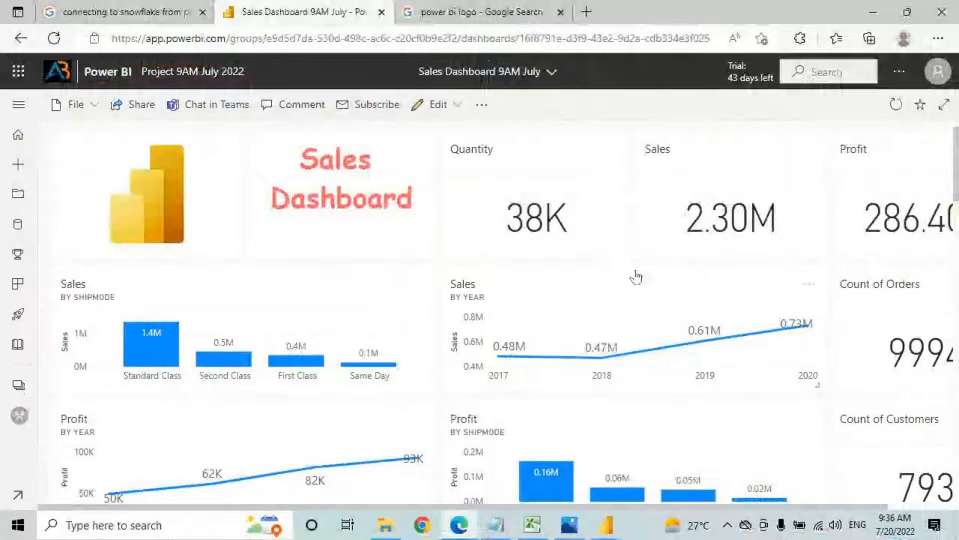
Step: Drag several tiles around the lower part of the dashboard
scroll(548, 340, "down", 8)
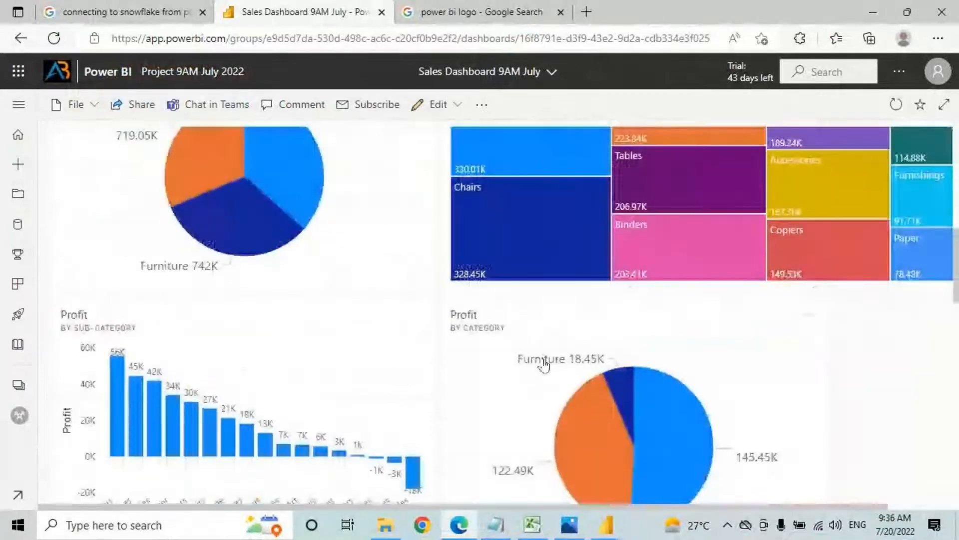
scroll(518, 371, "up", 4)
scroll(554, 444, "down", 2)
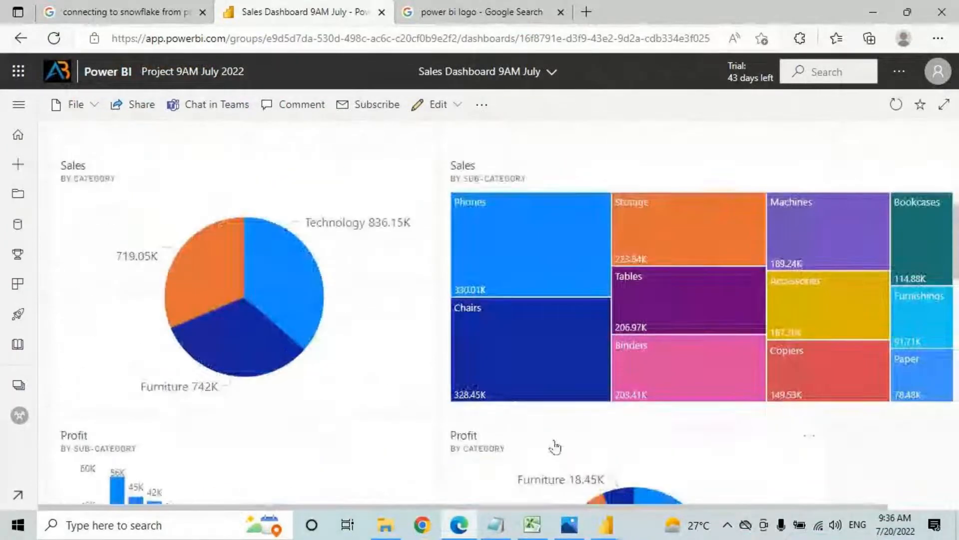
left_click_drag(554, 444, 903, 133)
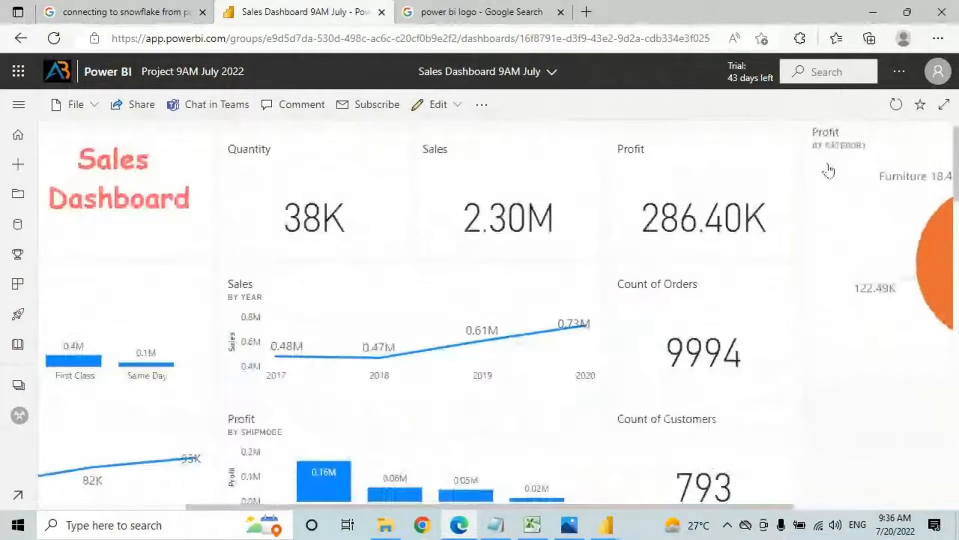
key("ctrl+2")
mouse_move(35, 120)
left_mouse_down()
mouse_move(551, 448)
mouse_move(826, 497)
left_mouse_up()
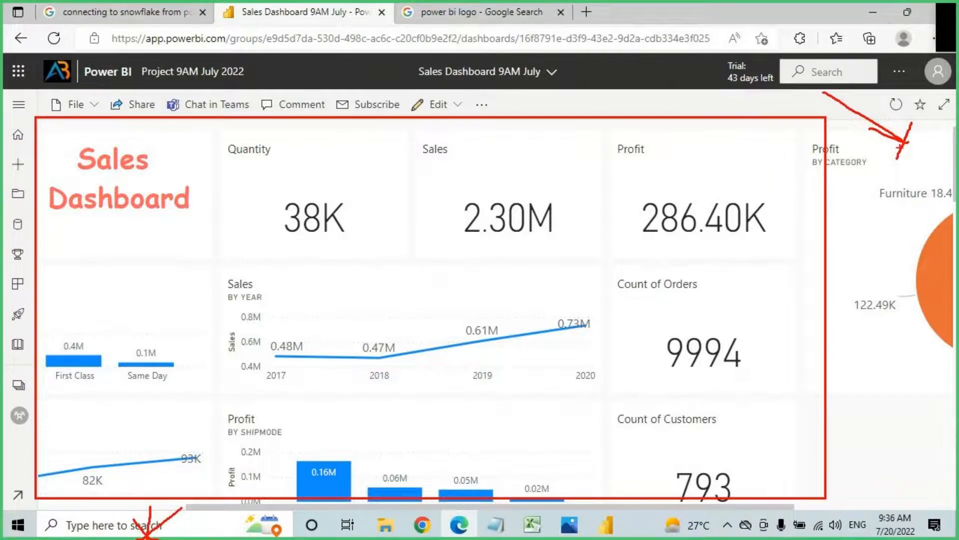
left_click_drag(126, 492, 697, 510)
left_click_drag(805, 479, 731, 539)
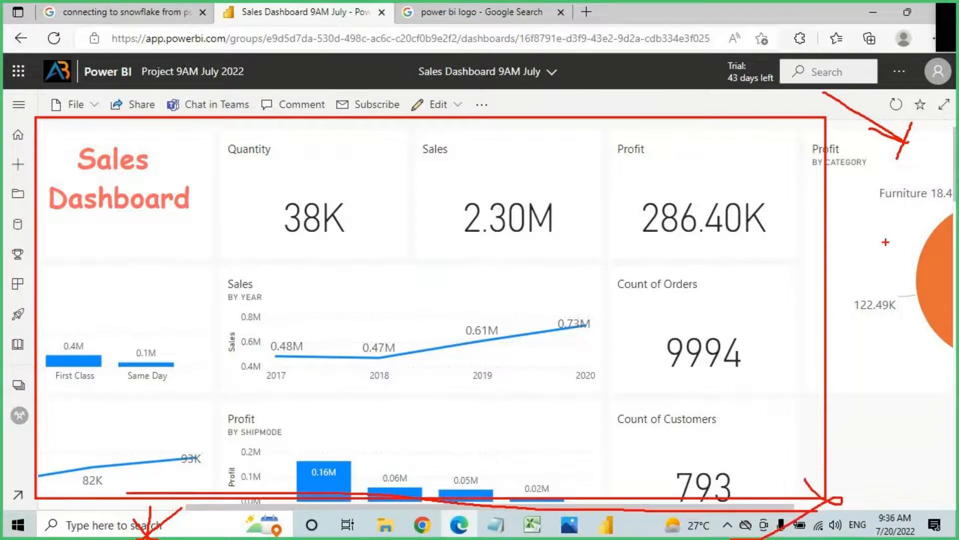
key("Escape")
Step: Move the Profit by Category pie to a new spot and widen the Profit by Sub-Category bar chart
mouse_move(891, 148)
left_mouse_down()
mouse_move(889, 505)
mouse_move(523, 450)
mouse_move(534, 382)
mouse_move(525, 370)
mouse_move(744, 352)
left_mouse_up()
scroll(371, 456, "down", 2)
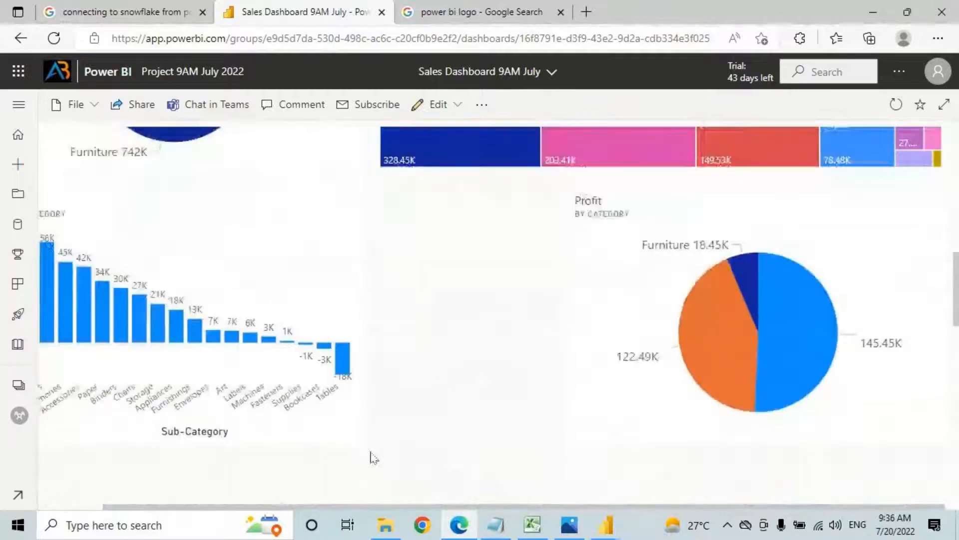
left_click_drag(365, 430, 539, 447)
scroll(530, 320, "up", 4)
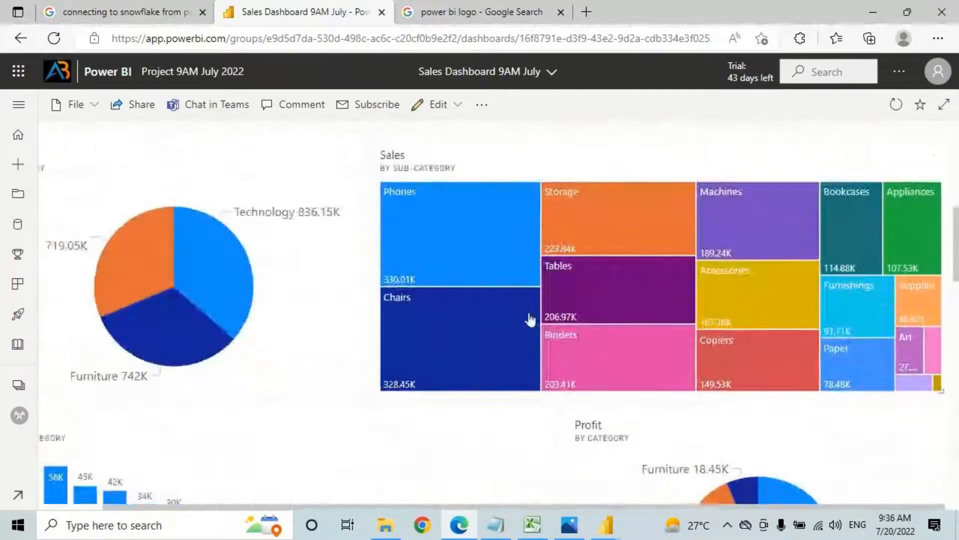
scroll(531, 320, "up", 5)
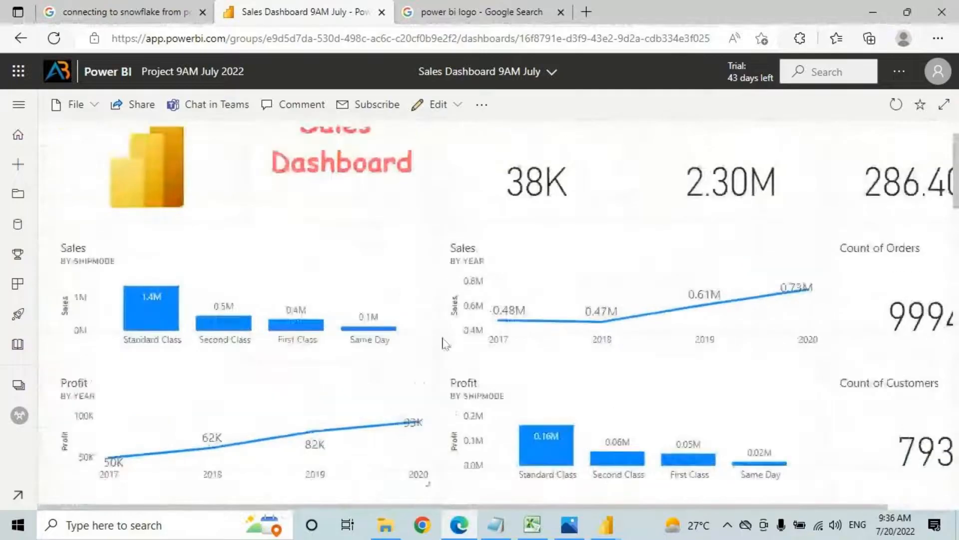
scroll(446, 344, "up", 1)
left_click(944, 105)
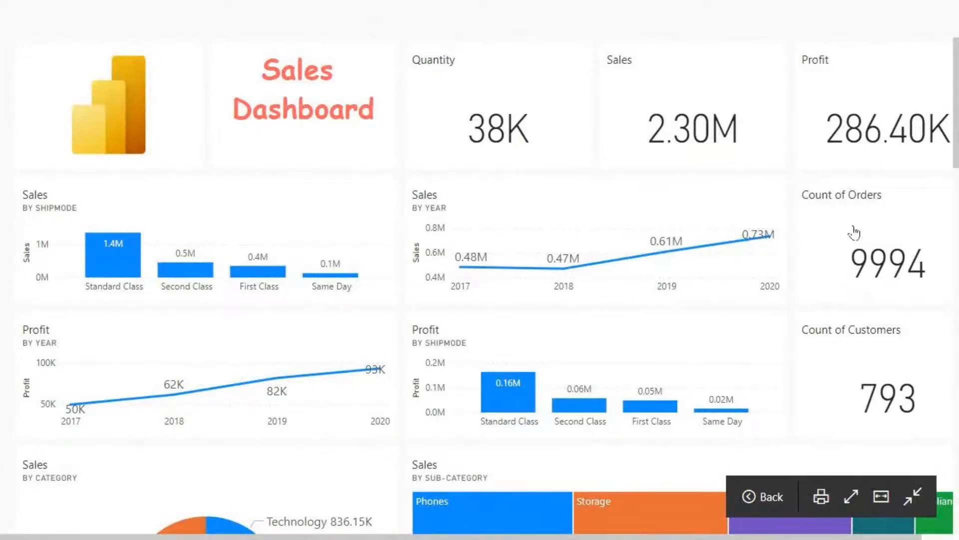
scroll(854, 232, "down", 5)
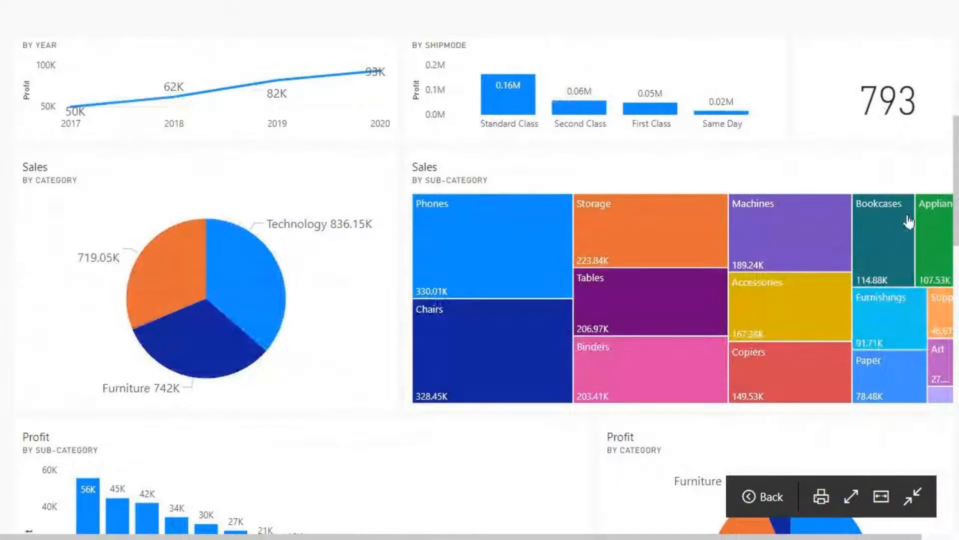
scroll(908, 221, "down", 10)
scroll(834, 355, "up", 10)
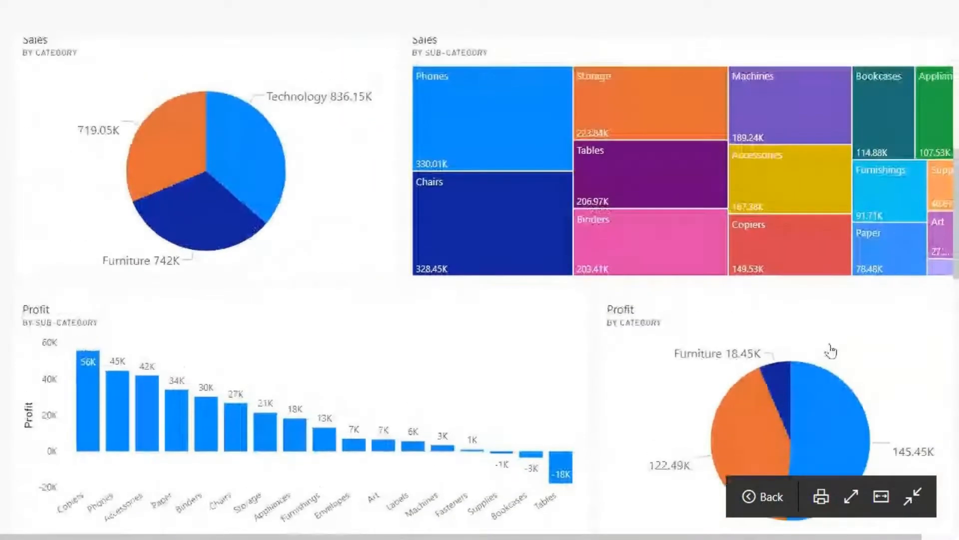
scroll(887, 372, "down", 3)
scroll(885, 366, "up", 3)
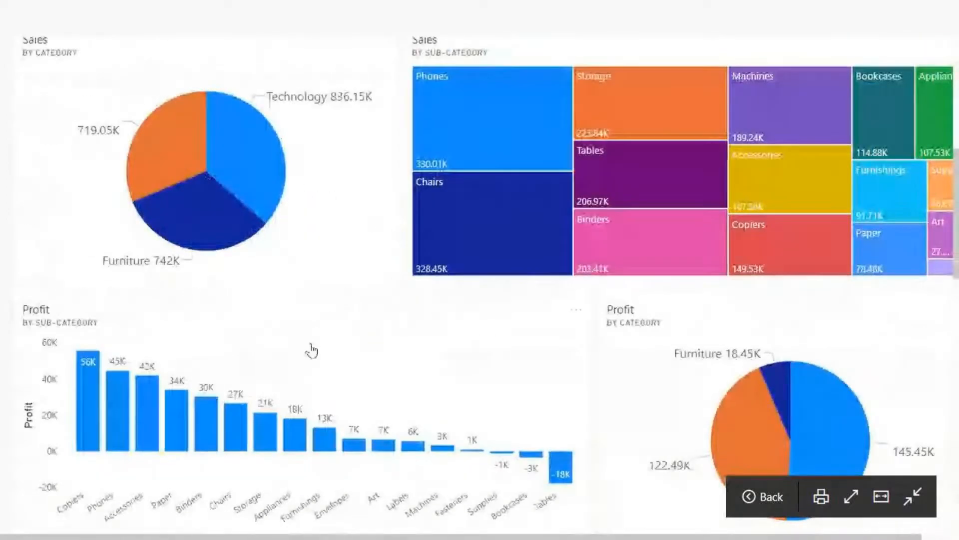
scroll(311, 350, "down", 3)
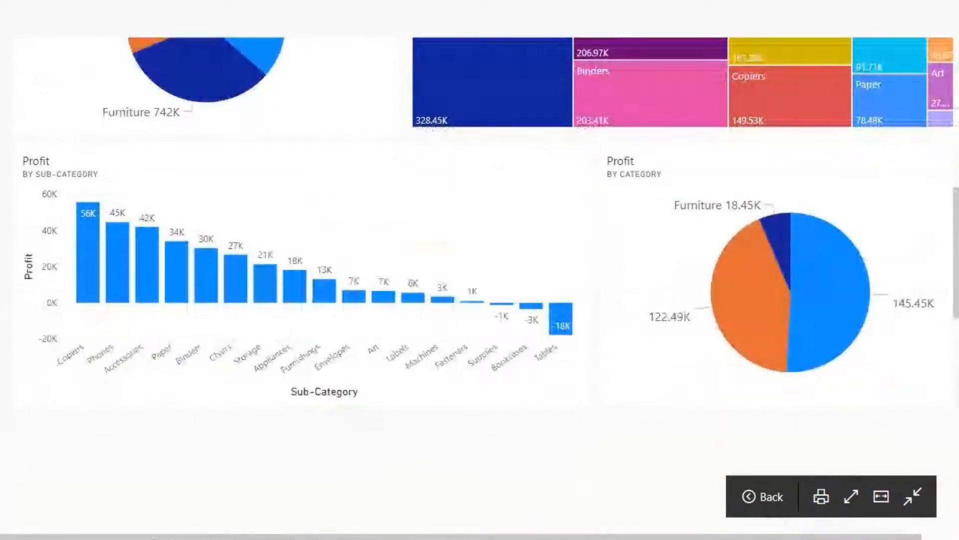
scroll(799, 183, "up", 3)
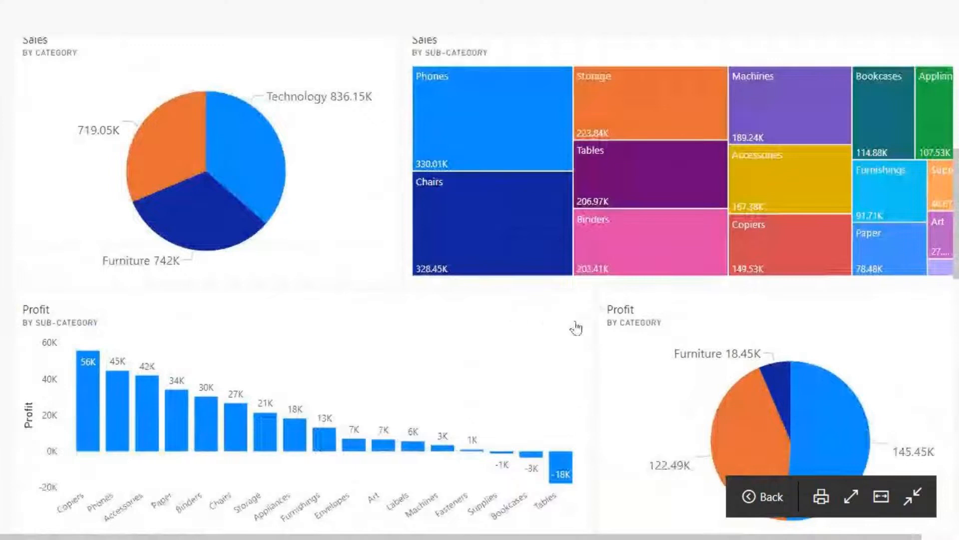
scroll(500, 240, "up", 3)
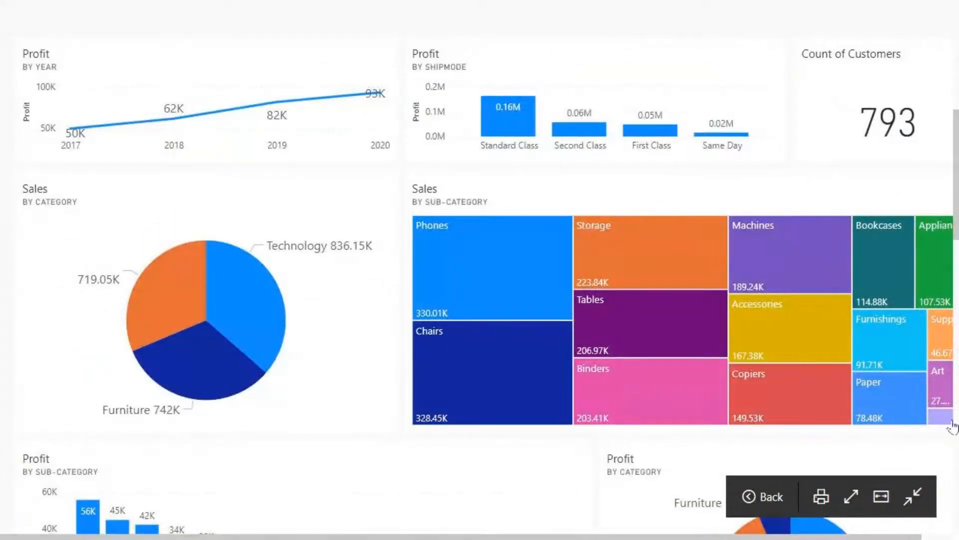
scroll(874, 382, "up", 5)
Step: Leave full screen and make the Sales by Sub-Category treemap tile shorter
left_click(913, 496)
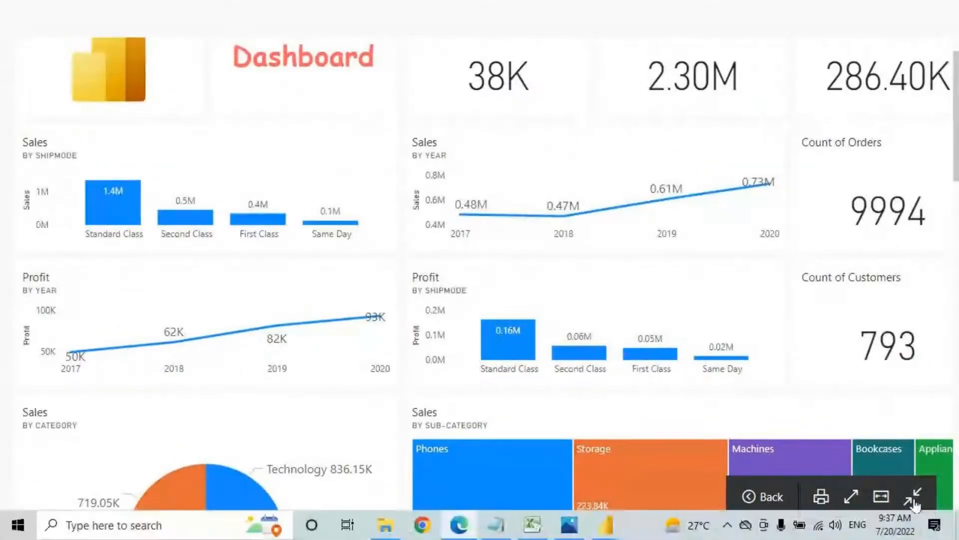
scroll(940, 460, "down", 5)
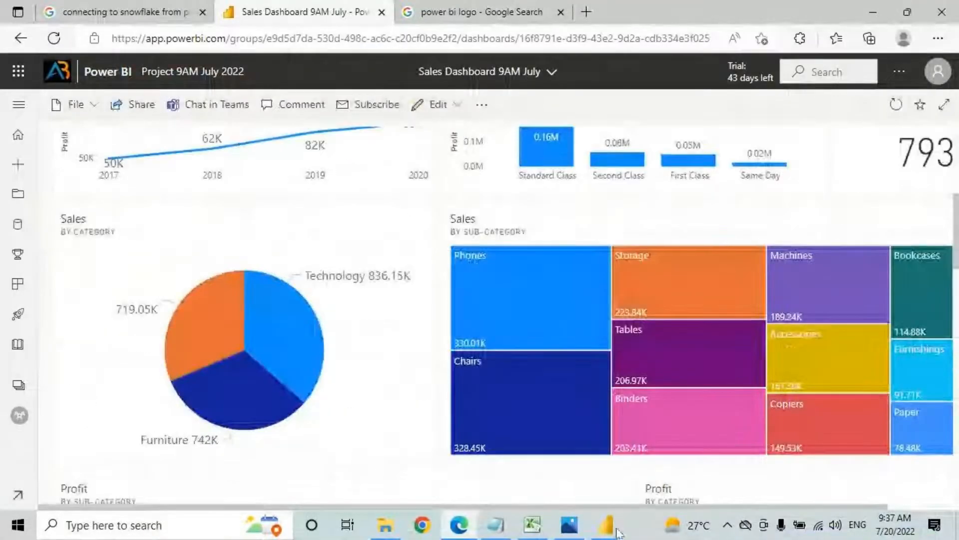
left_click_drag(569, 507, 692, 510)
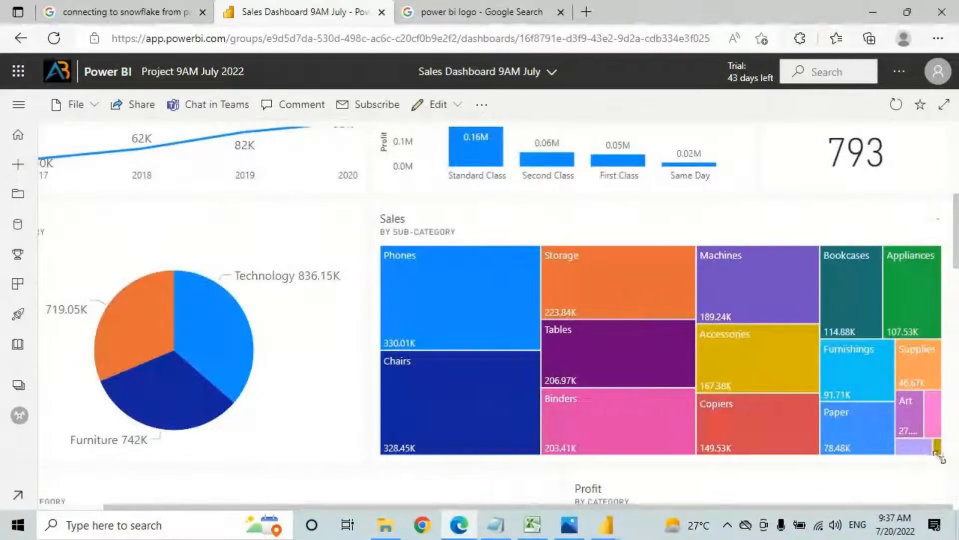
left_click_drag(938, 446, 941, 333)
scroll(370, 401, "down", 2)
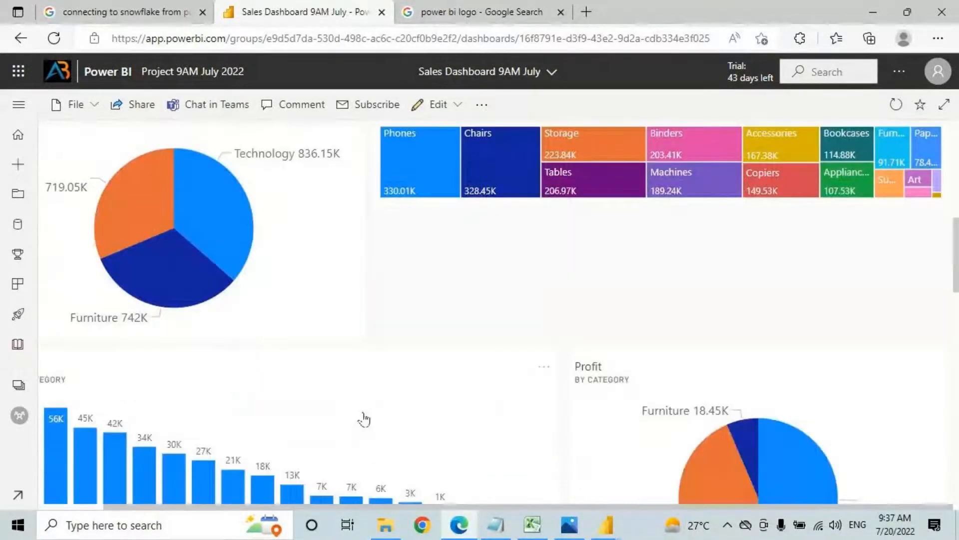
scroll(365, 418, "down", 4)
Step: Resize the Sales by Month line chart tile and move it up above the pie
left_click_drag(358, 486, 365, 359)
left_click_drag(262, 428, 824, 176)
right_click(824, 176)
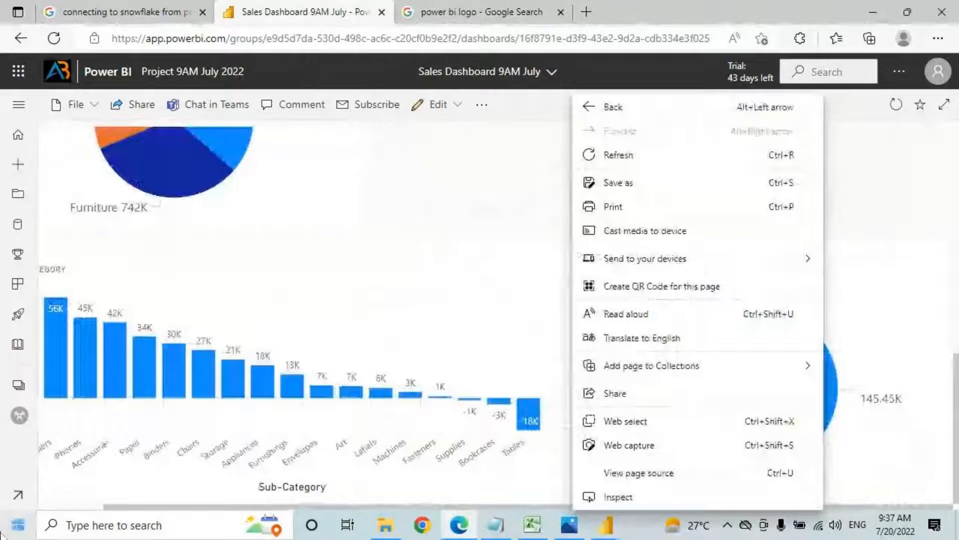
left_click(441, 197)
scroll(723, 344, "down", 3)
Step: Stretch the Sales by Month tile further right and return to the top of the dashboard
left_click_drag(704, 415, 616, 240)
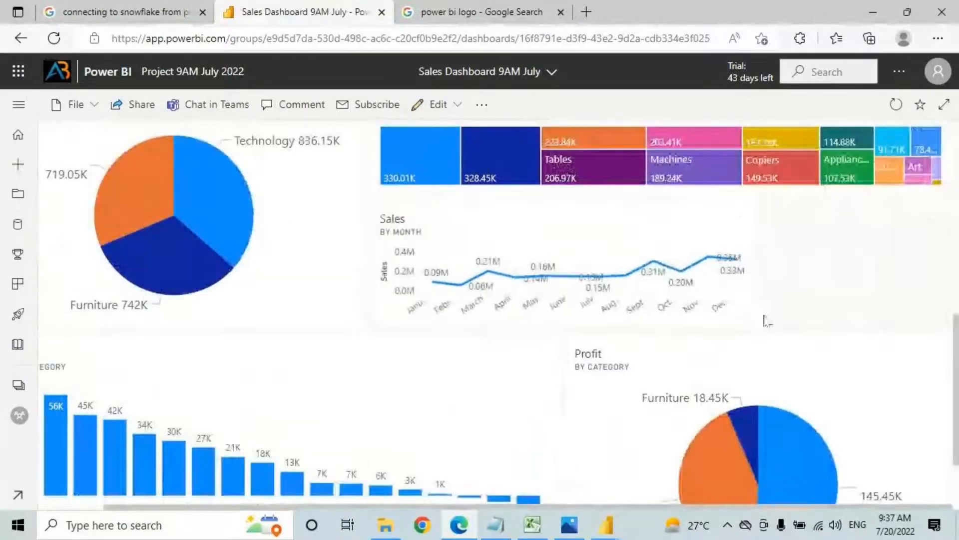
left_click_drag(770, 328, 927, 329)
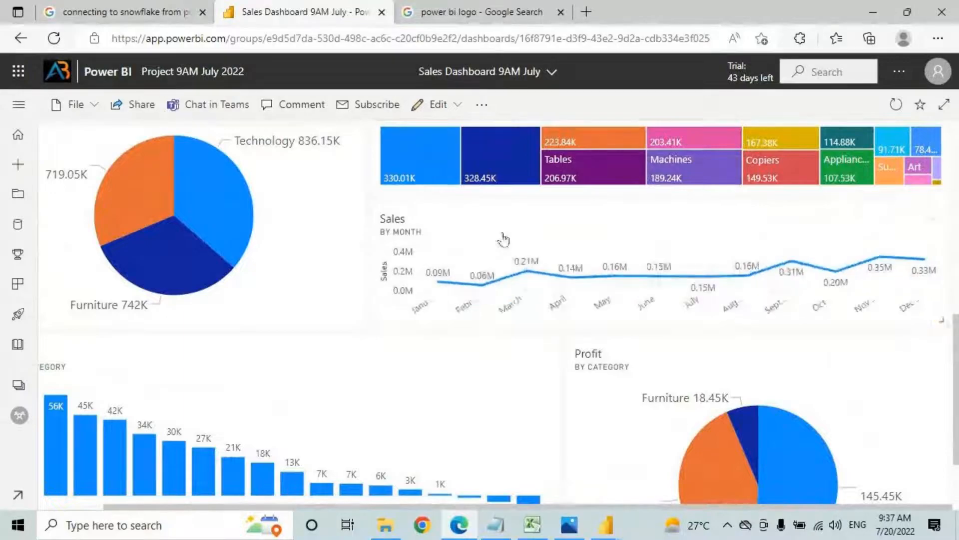
scroll(506, 239, "up", 3)
scroll(504, 210, "up", 5)
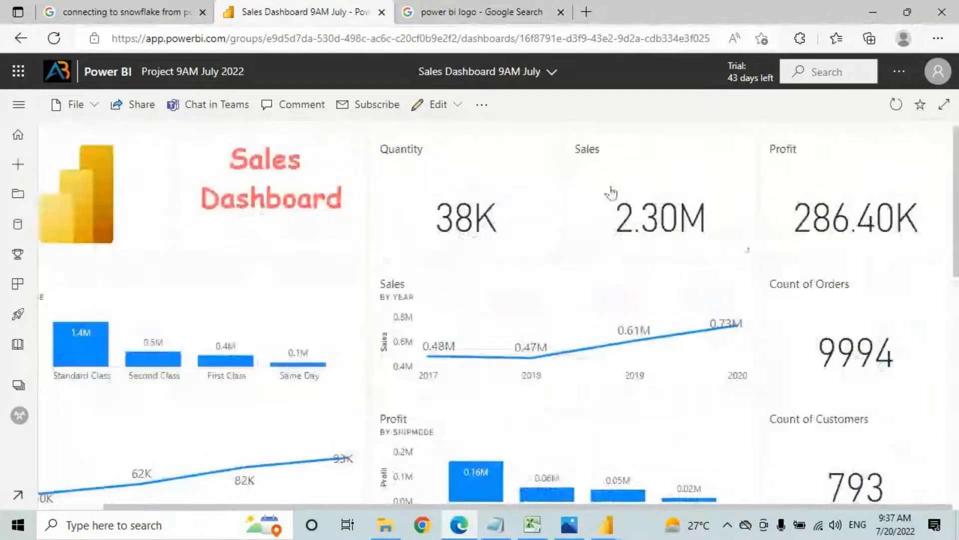
scroll(531, 236, "down", 12)
scroll(411, 191, "up", 12)
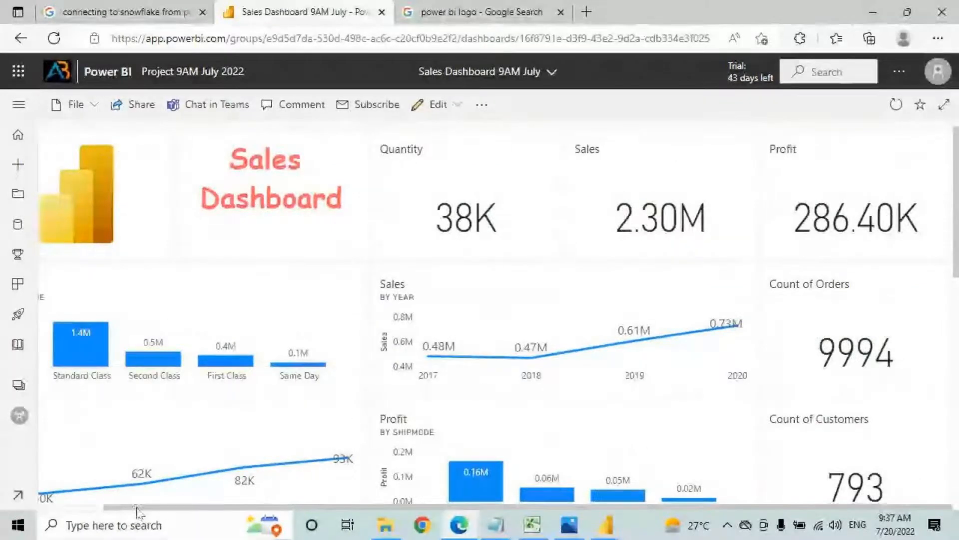
left_click_drag(137, 508, 71, 508)
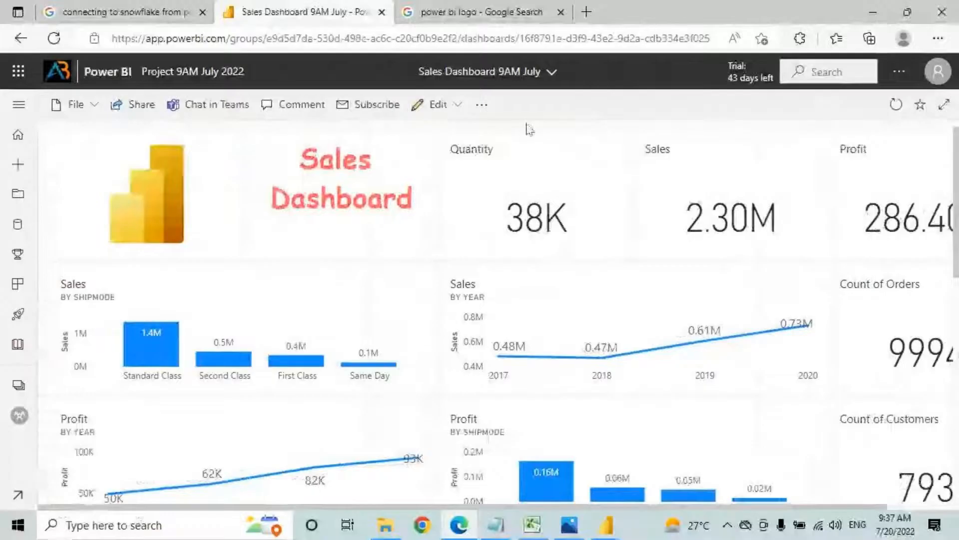
Step: Preview the dashboard full screen, exit, and zoom the browser to 90%
left_click(944, 105)
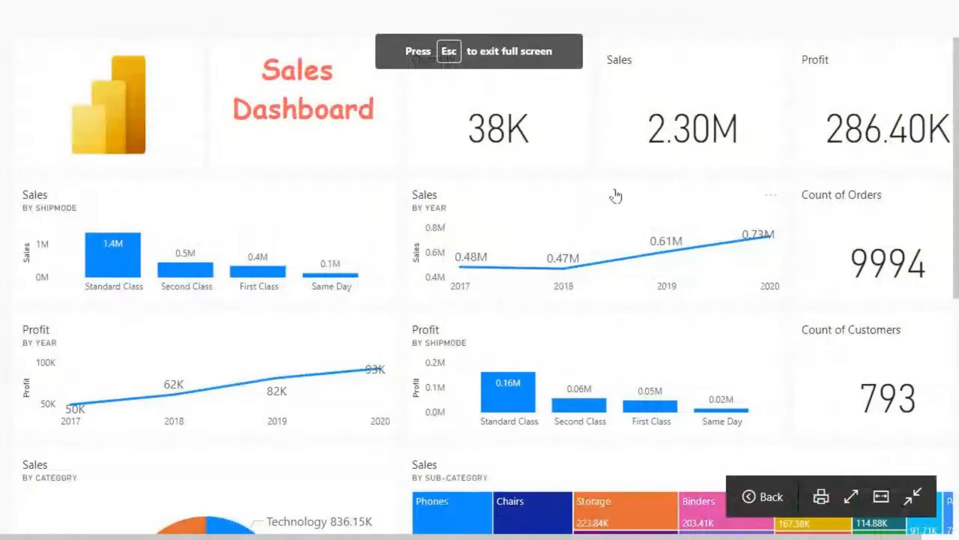
key("Escape")
key("ctrl+minus")
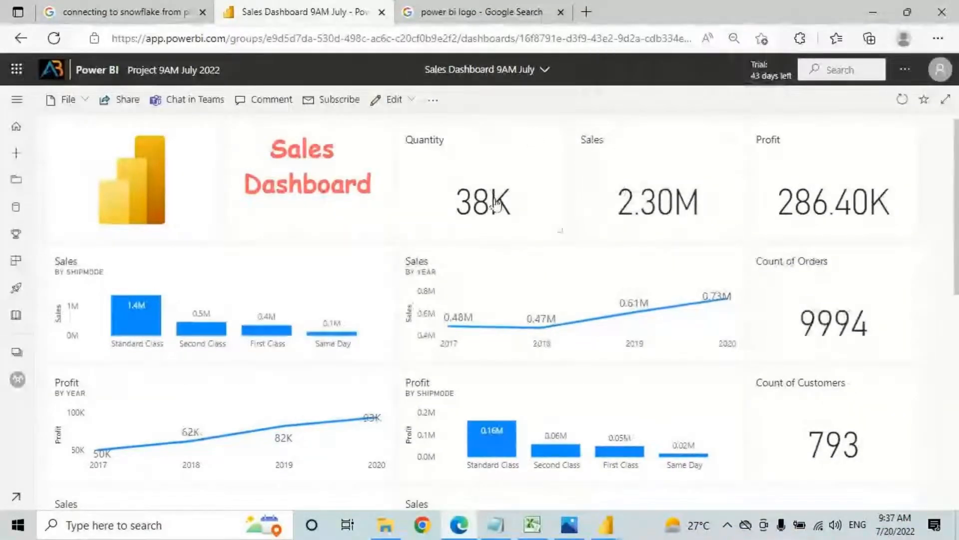
scroll(509, 324, "down", 5)
scroll(509, 323, "up", 5)
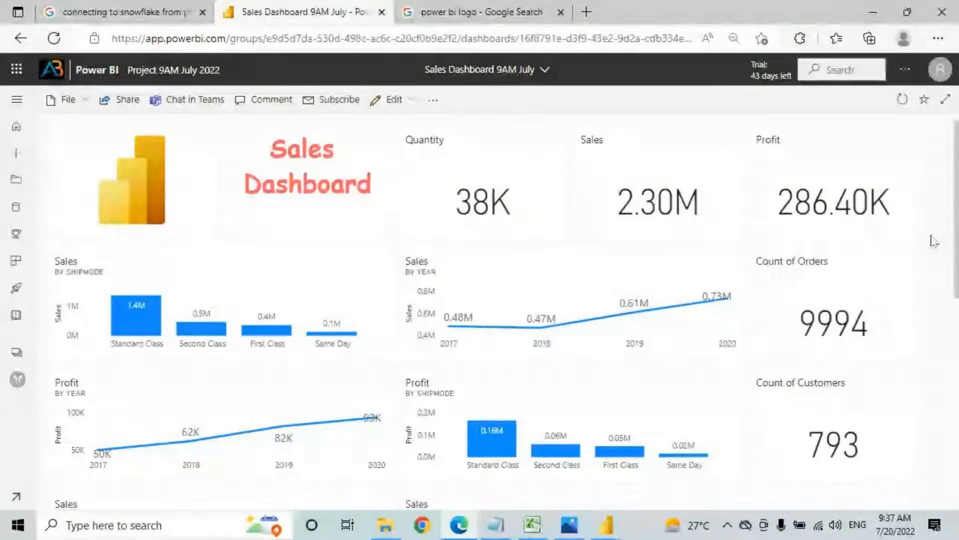
Step: Apply and save the Dark dashboard theme
left_click(393, 102)
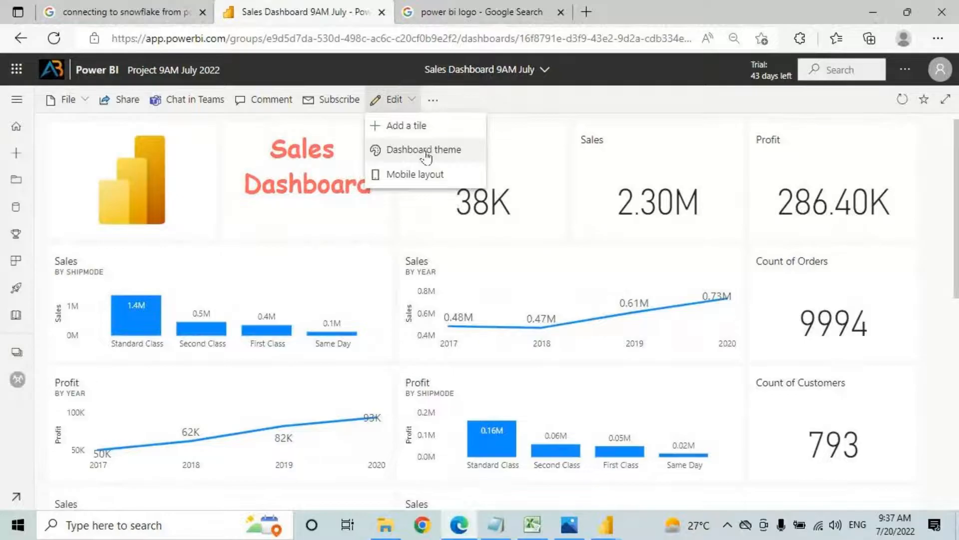
left_click(425, 151)
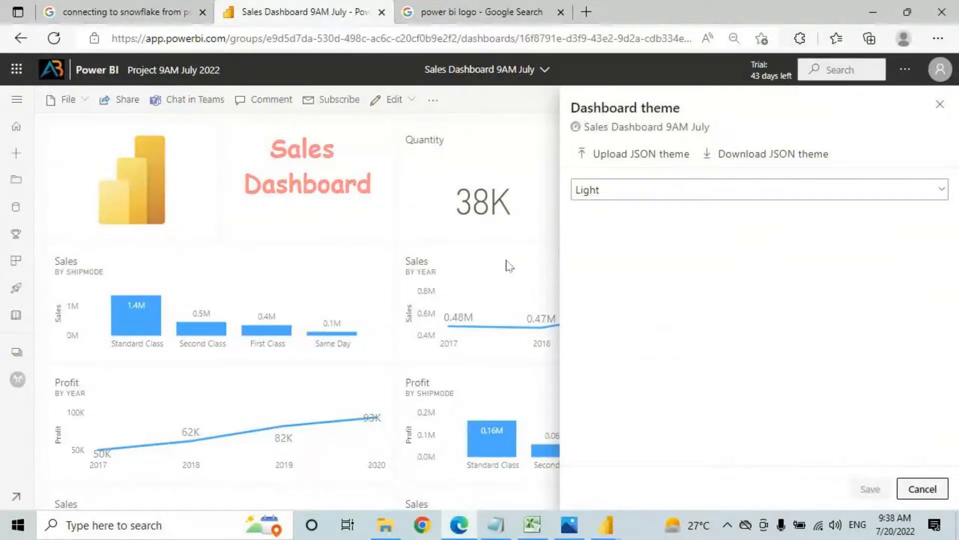
left_click(629, 196)
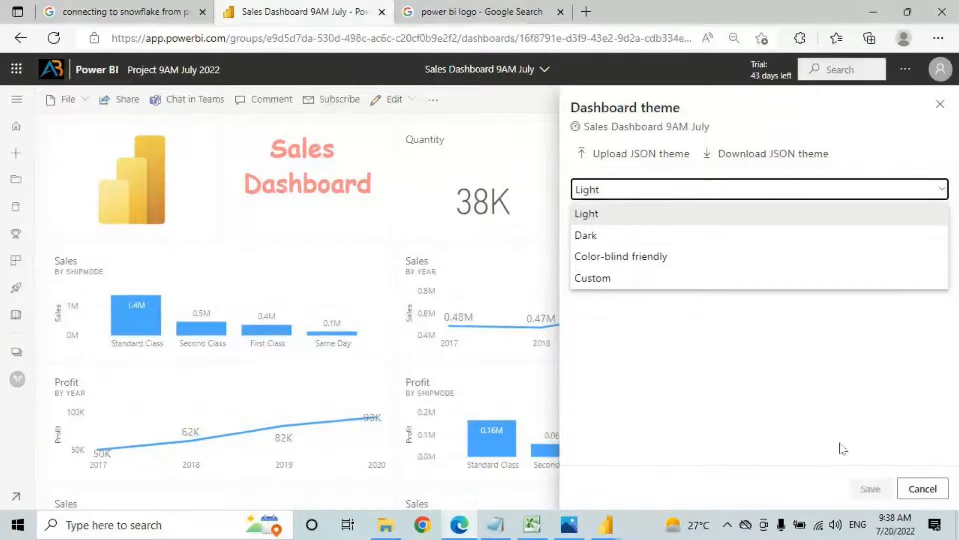
left_click(593, 210)
left_click(595, 194)
left_click(591, 214)
left_click(604, 200)
left_click(586, 235)
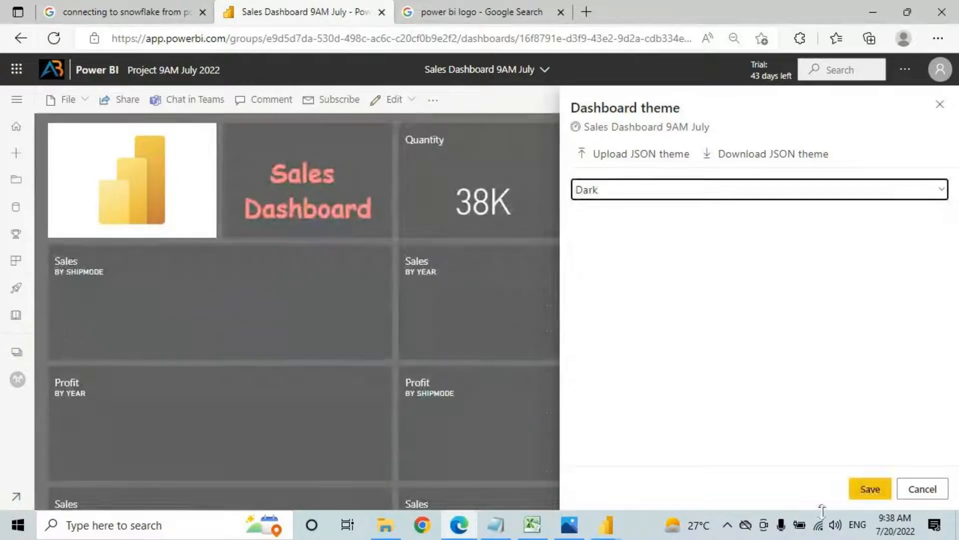
left_click(869, 489)
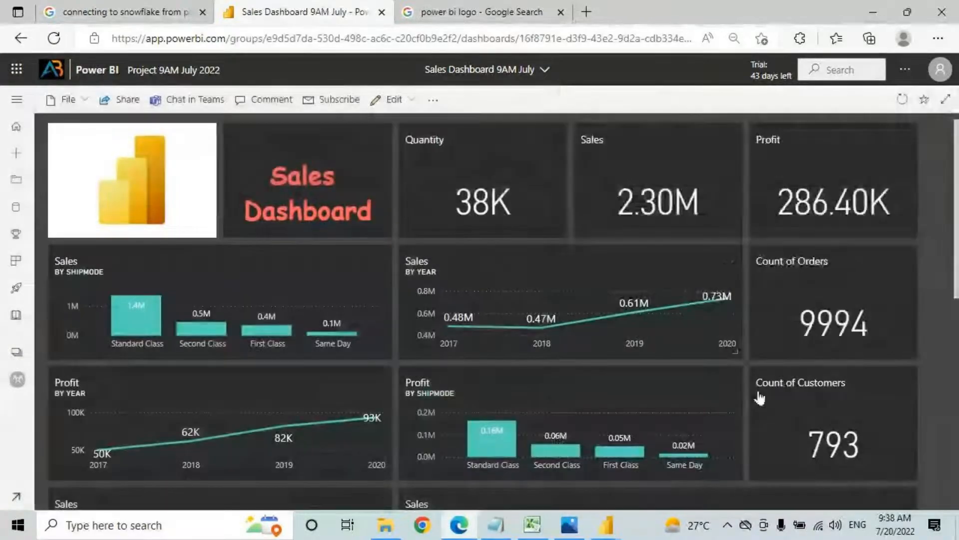
scroll(587, 323, "down", 9)
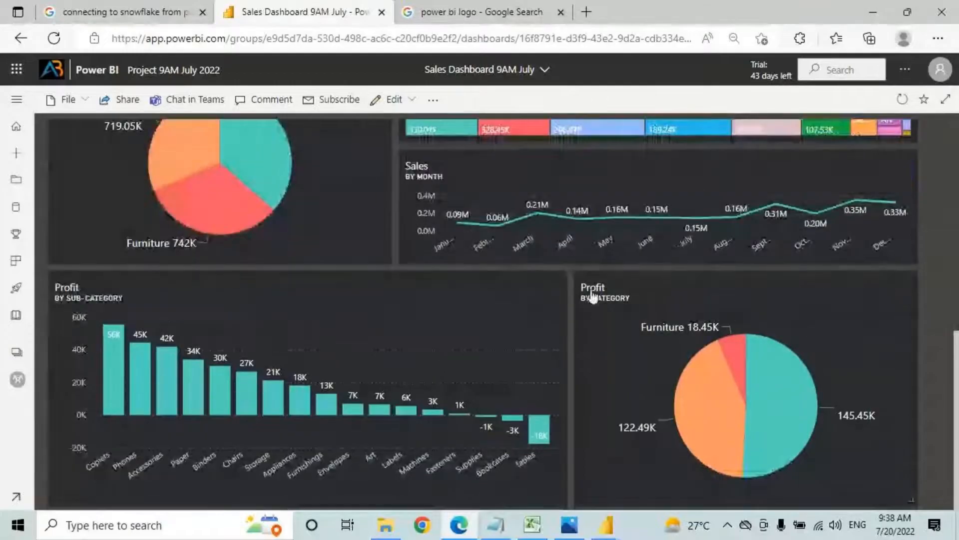
scroll(552, 188, "up", 9)
Step: Apply and save the Color-blind friendly dashboard theme
left_click(394, 99)
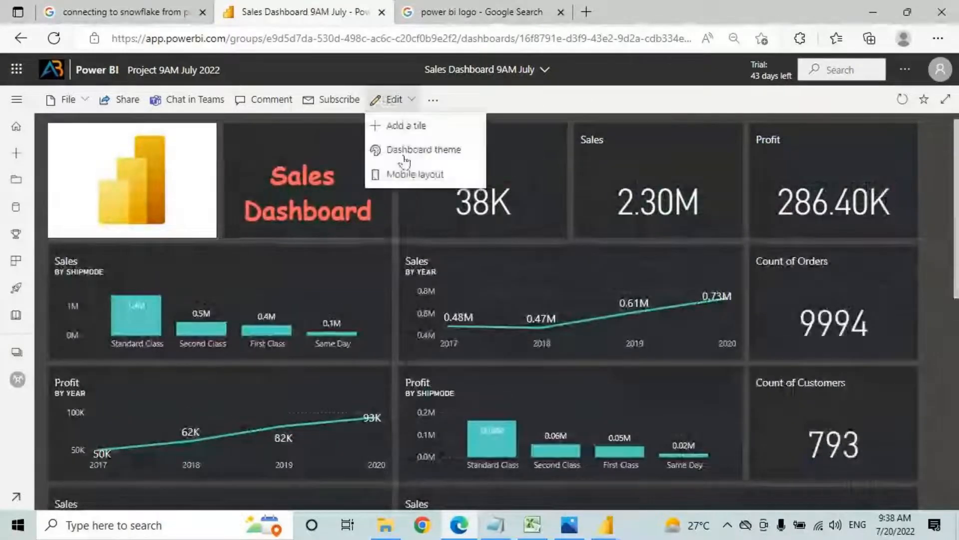
left_click(416, 150)
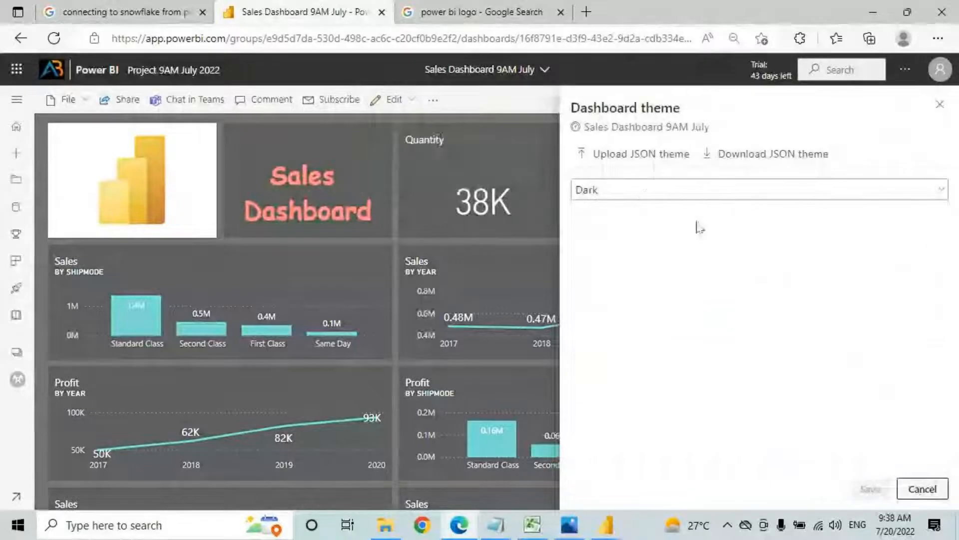
left_click(645, 193)
left_click(592, 253)
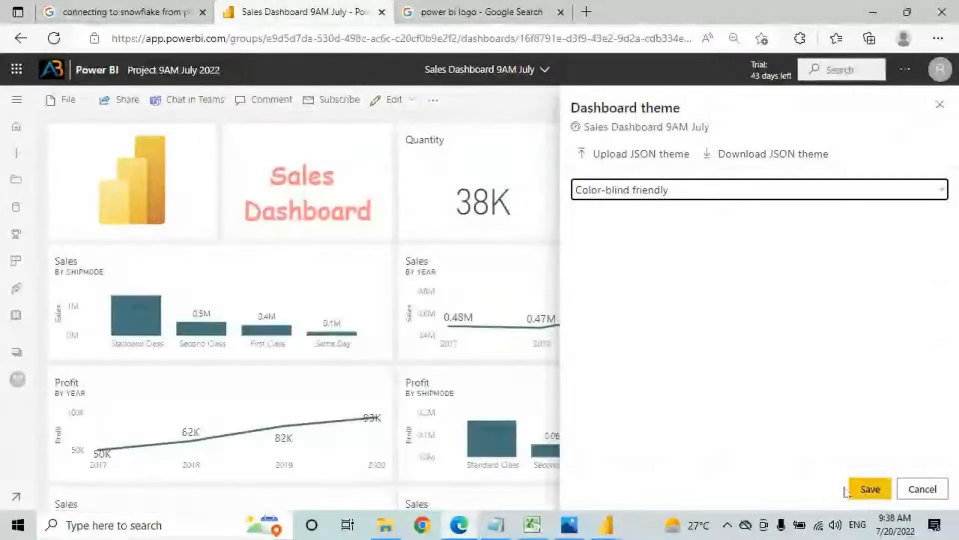
left_click(869, 489)
scroll(443, 240, "down", 5)
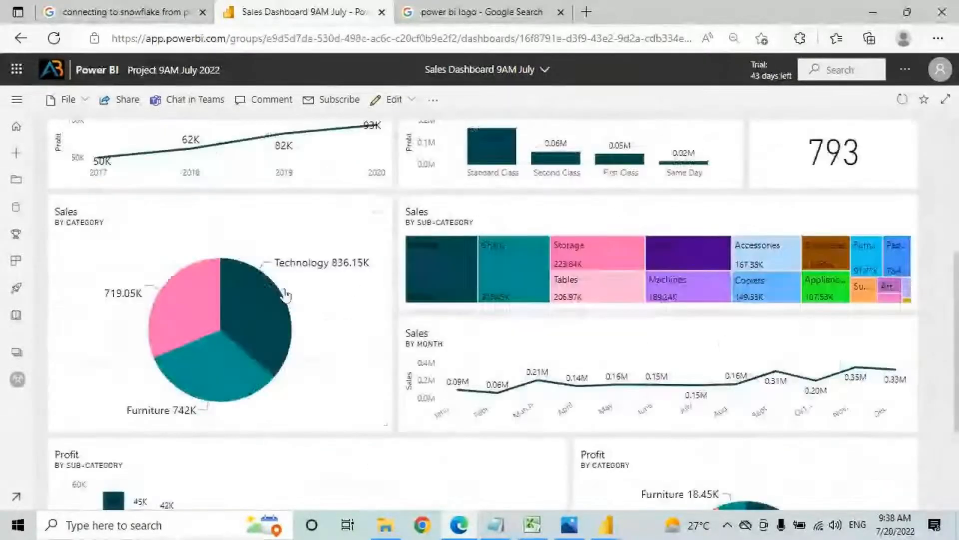
scroll(625, 336, "down", 2)
scroll(583, 376, "up", 7)
Step: Switch back to the Light theme and save it, then reopen the theme list
left_click(394, 100)
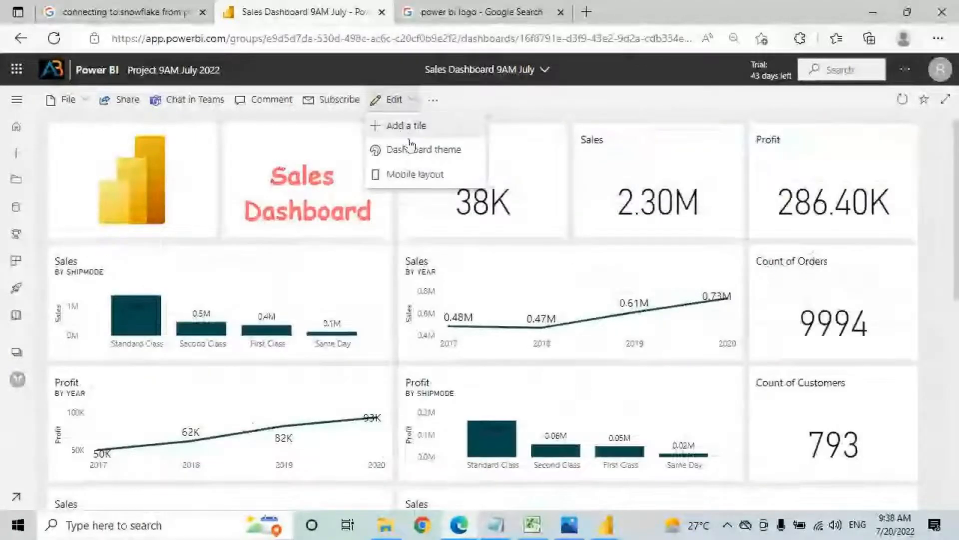
left_click(424, 150)
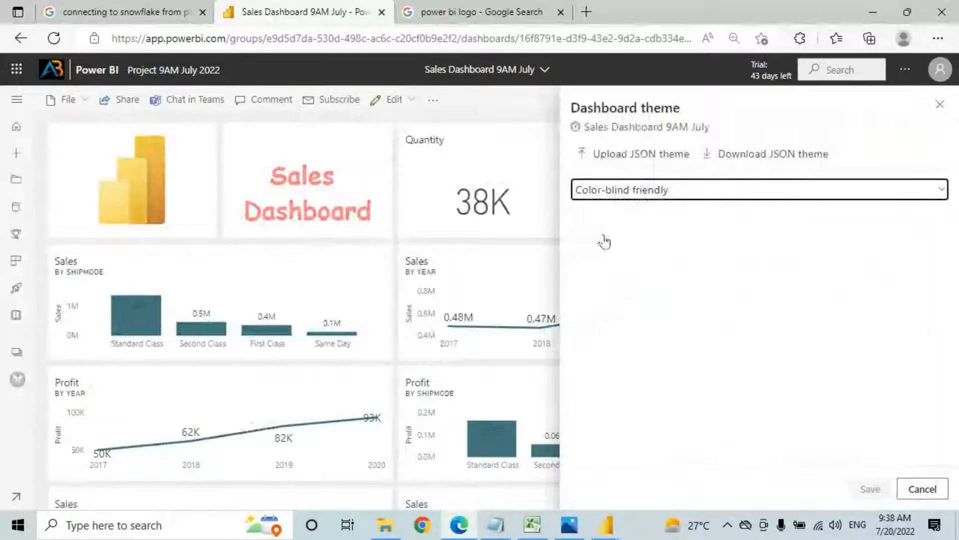
left_click(597, 215)
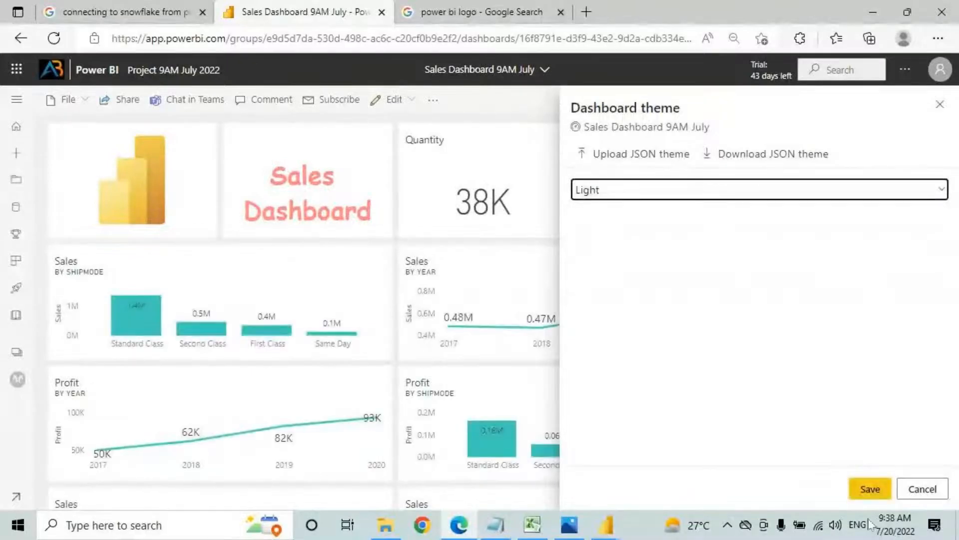
left_click(870, 488)
left_click(394, 100)
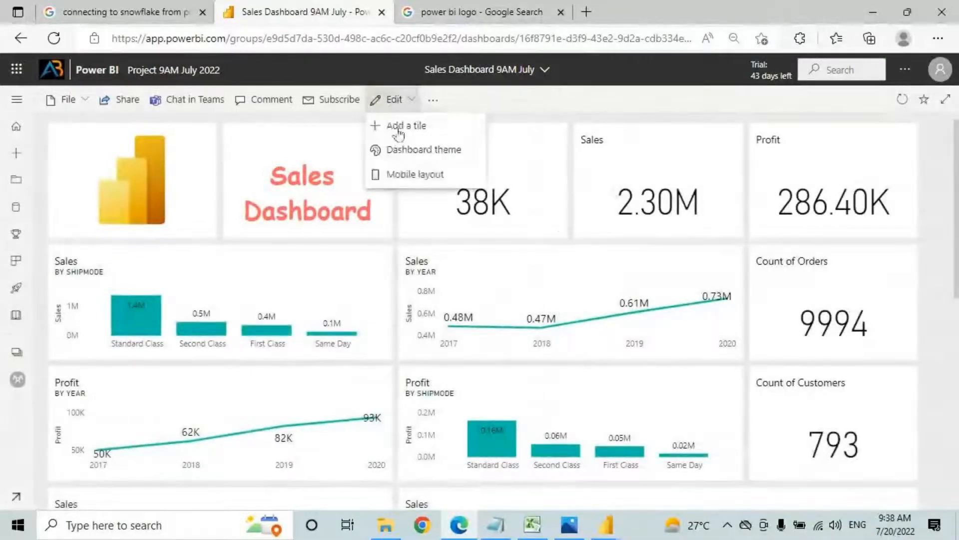
left_click(408, 150)
left_click(598, 190)
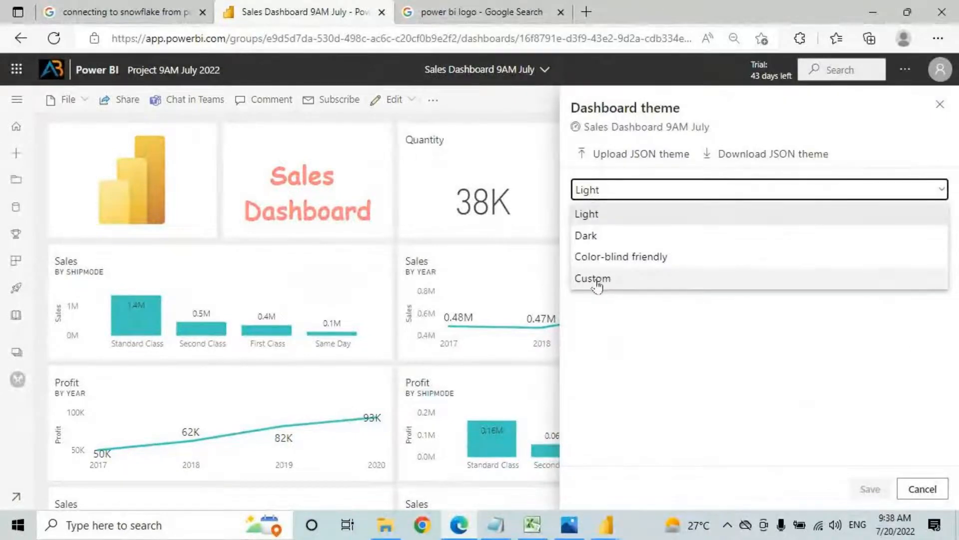
Step: Choose a Custom theme with a light grey background color and save it
left_click(597, 280)
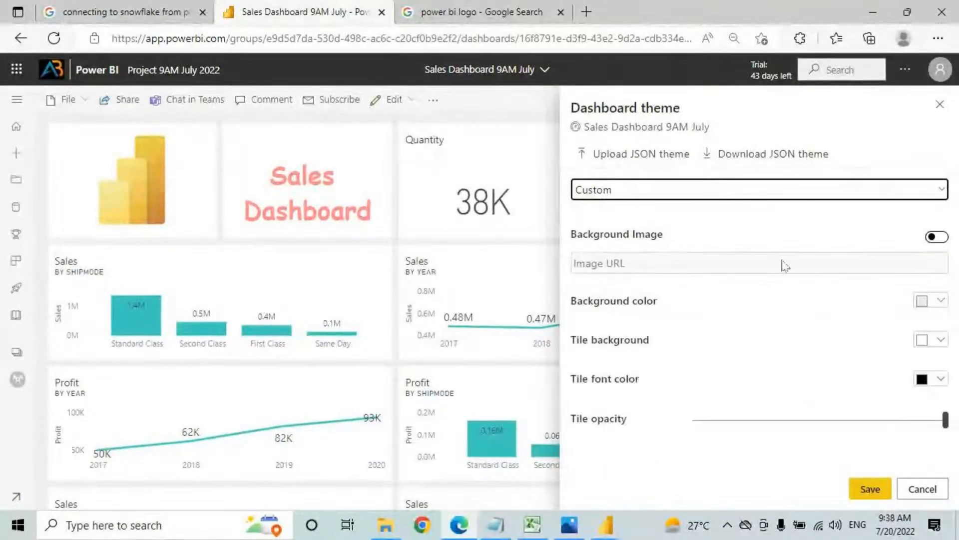
left_click(606, 306)
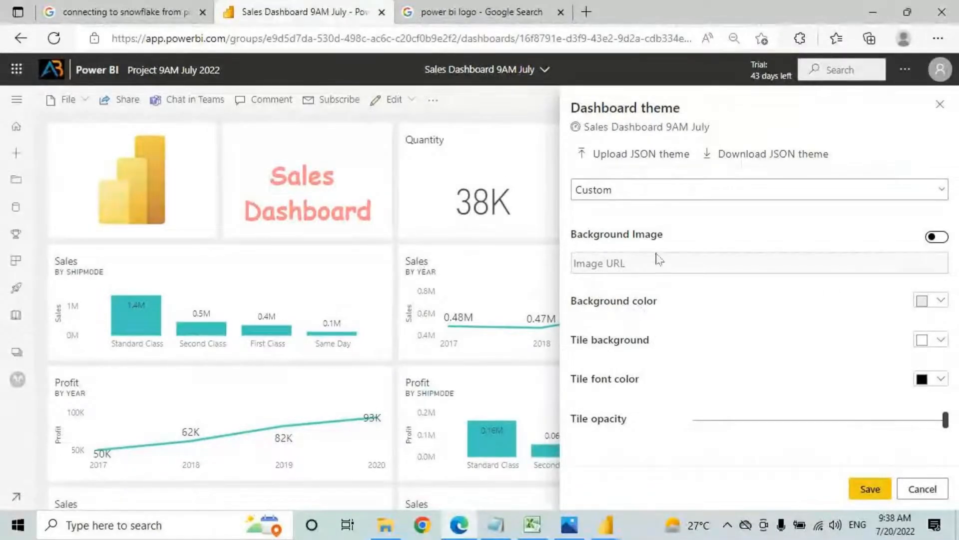
left_click(924, 299)
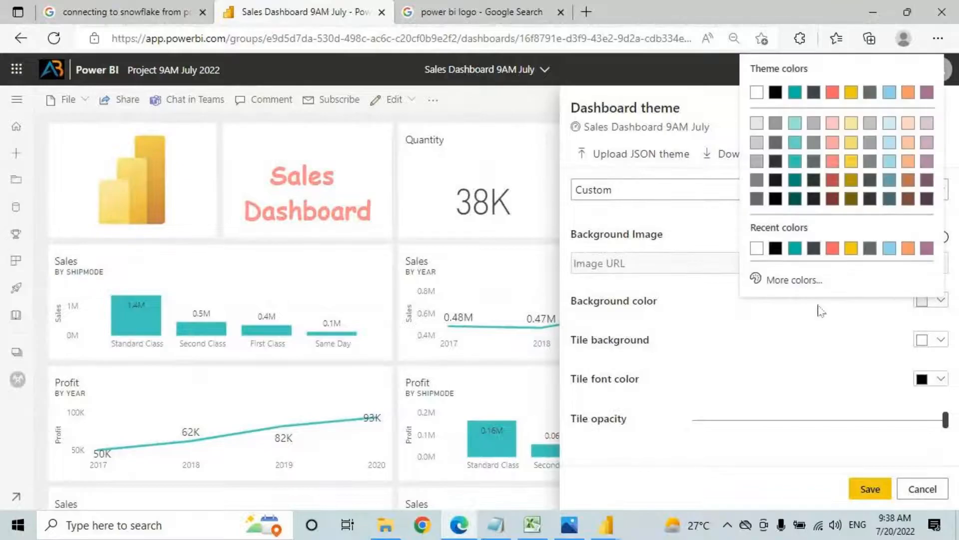
left_click(757, 142)
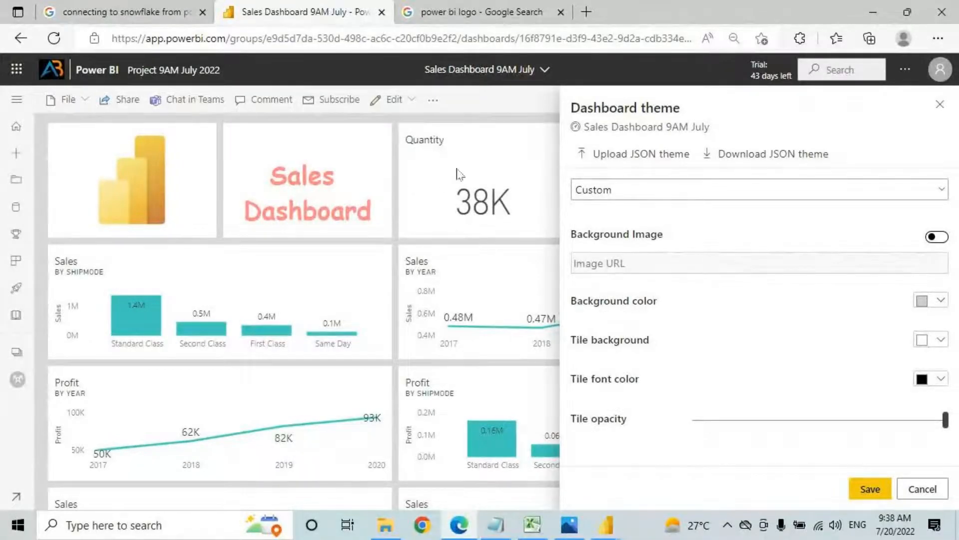
left_click(869, 488)
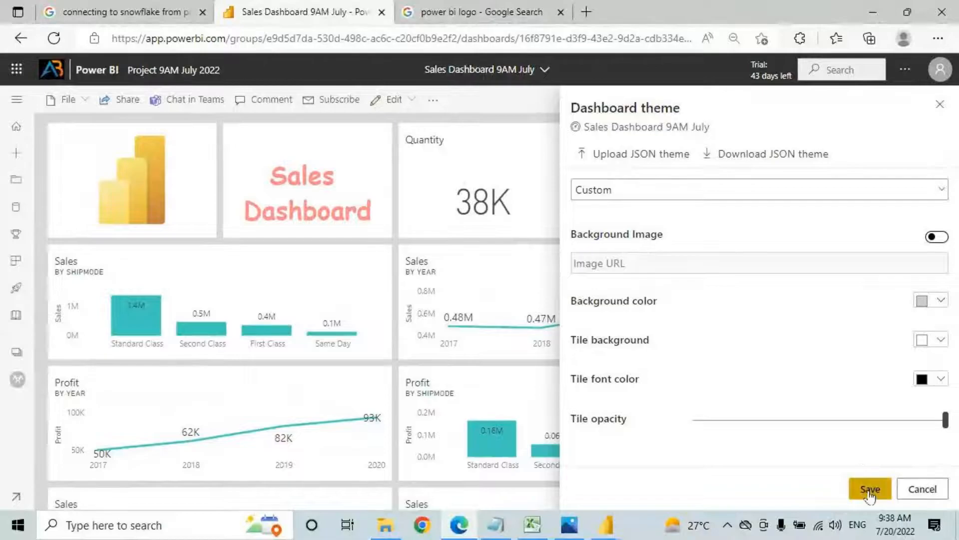
left_click_drag(415, 156, 452, 153)
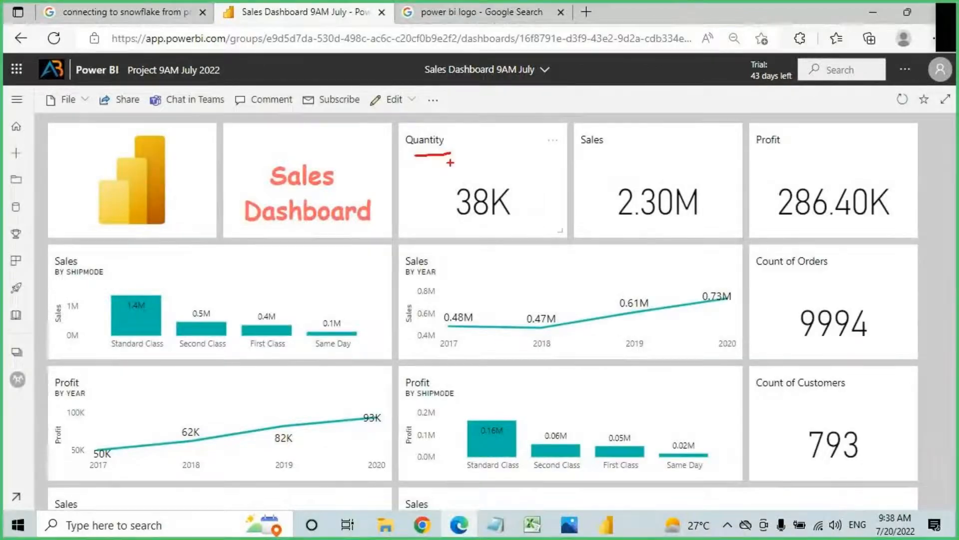
mouse_move(517, 137)
left_mouse_down()
mouse_move(492, 239)
mouse_move(520, 134)
mouse_move(499, 112)
mouse_move(500, 170)
left_mouse_up()
left_click_drag(487, 131, 520, 130)
Step: Set the custom theme's tile background to light mauve pink instead of yellow
key("Escape")
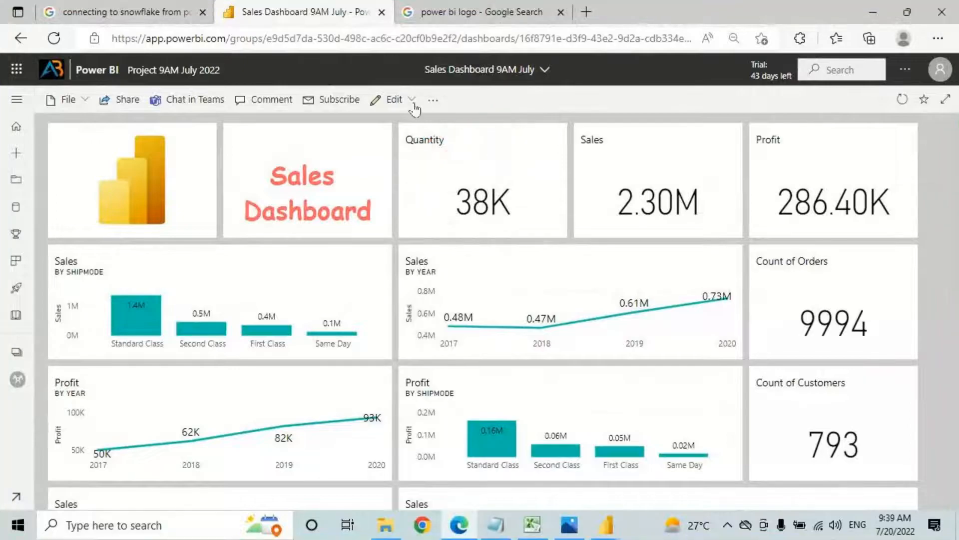
left_click(395, 99)
left_click(394, 148)
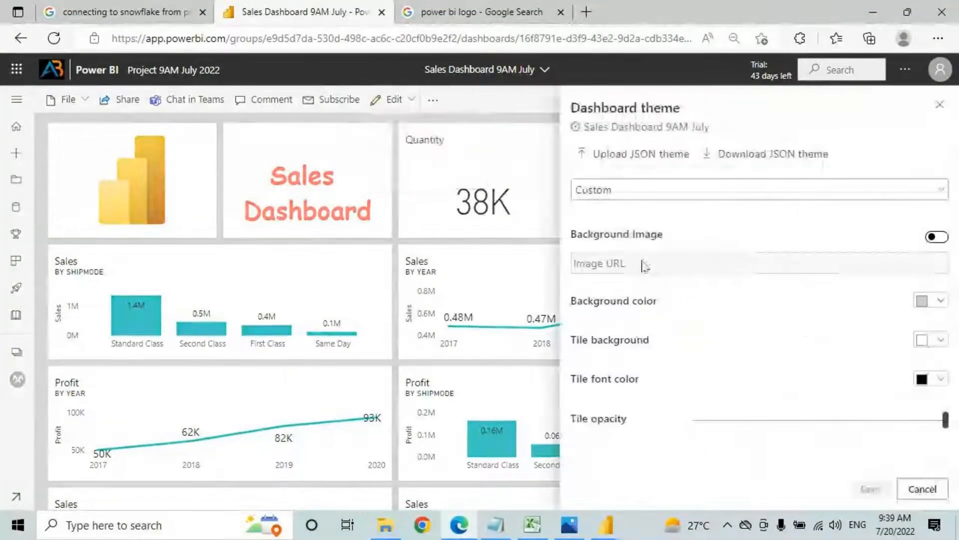
left_click(933, 342)
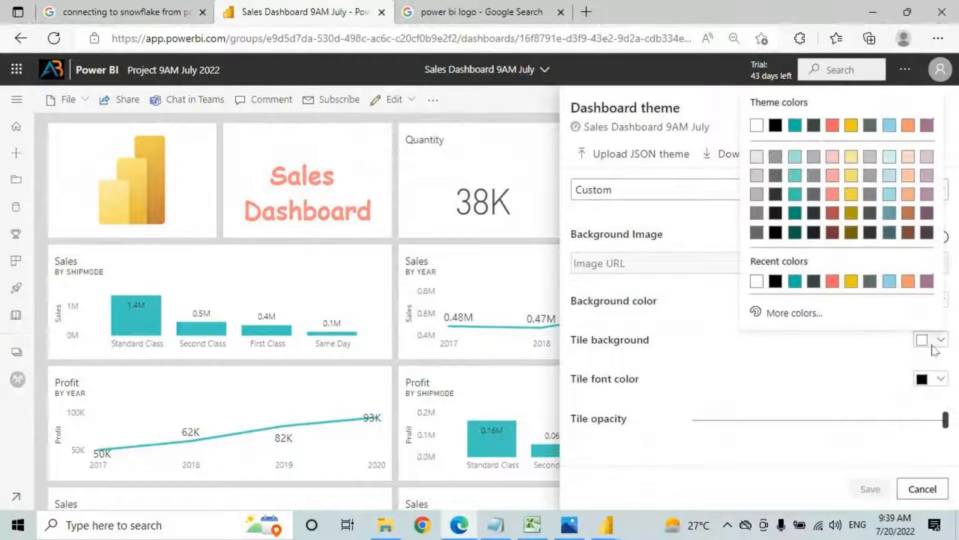
left_click(853, 187)
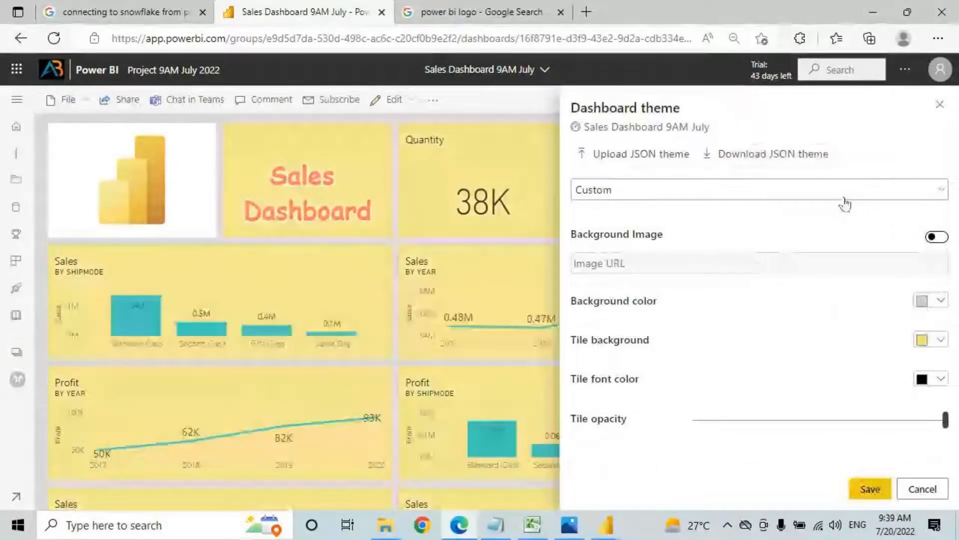
left_click(934, 341)
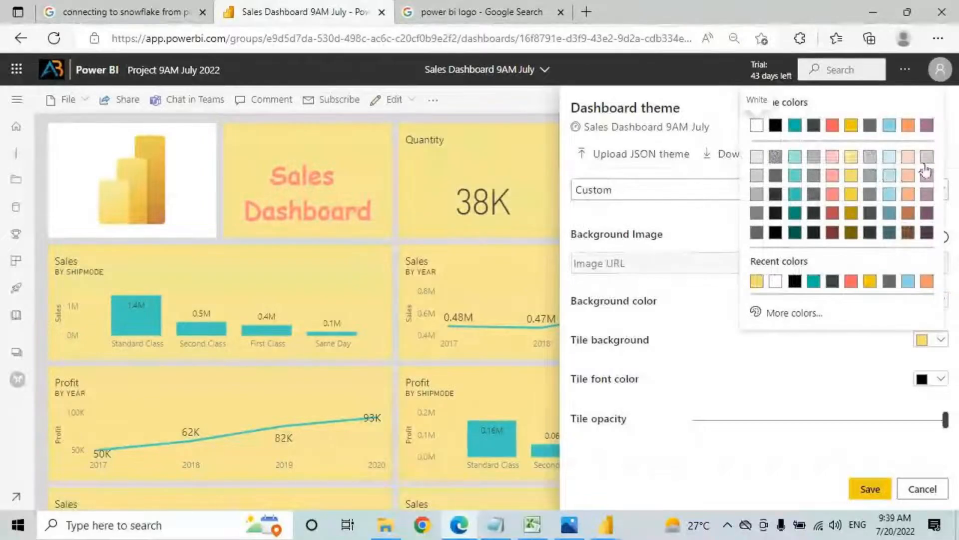
left_click(926, 171)
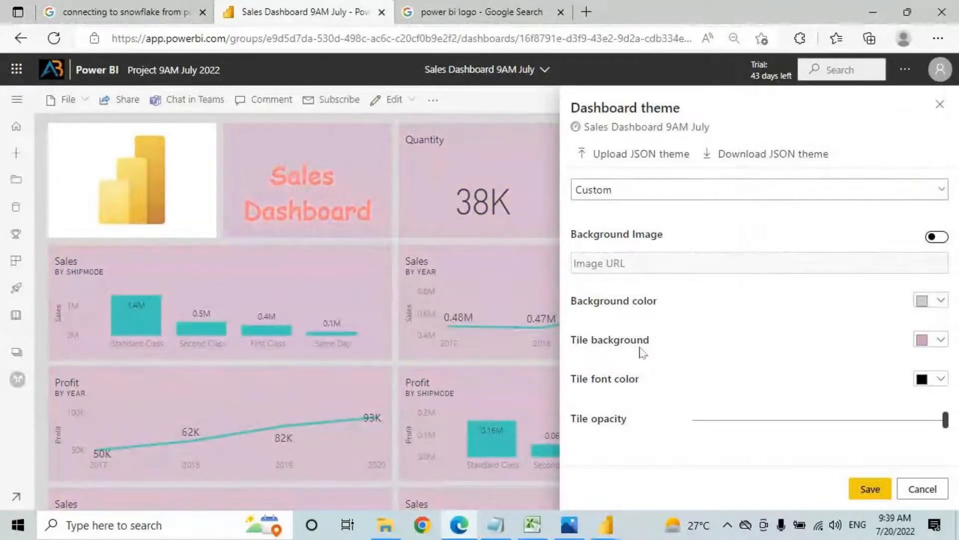
Step: Make the tile font color black, save the theme, and scroll through the dashboard
left_click(939, 379)
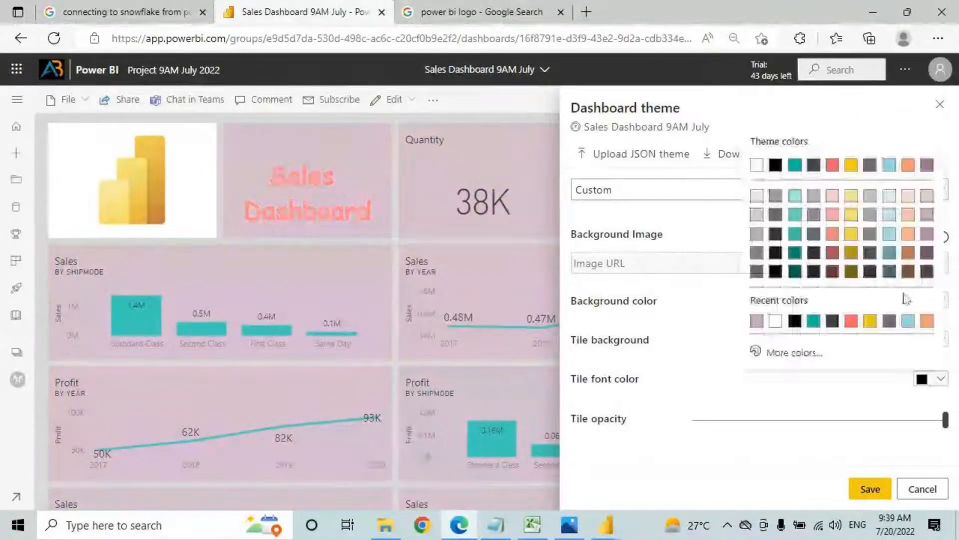
left_click(776, 273)
left_click(870, 497)
scroll(744, 313, "down", 5)
scroll(667, 349, "down", 4)
scroll(680, 300, "up", 9)
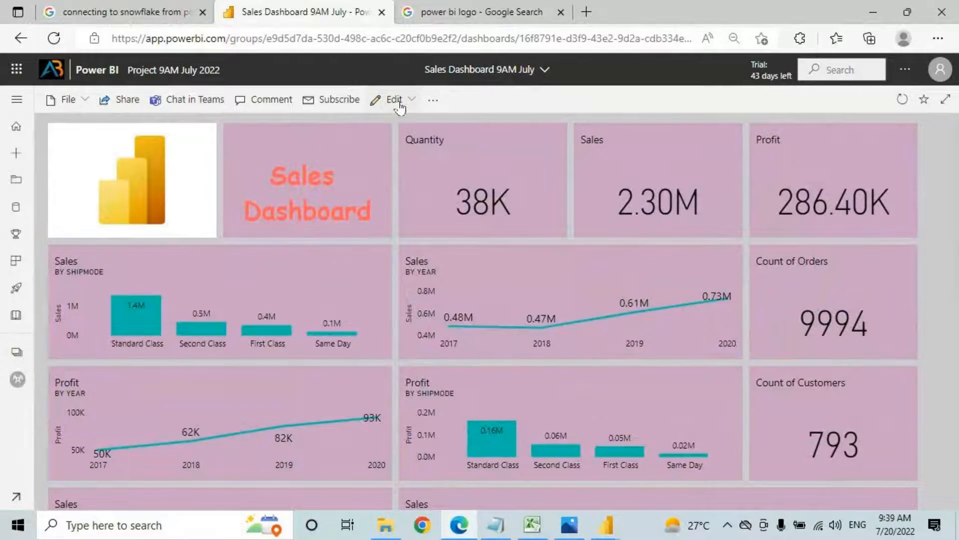
scroll(634, 201, "down", 7)
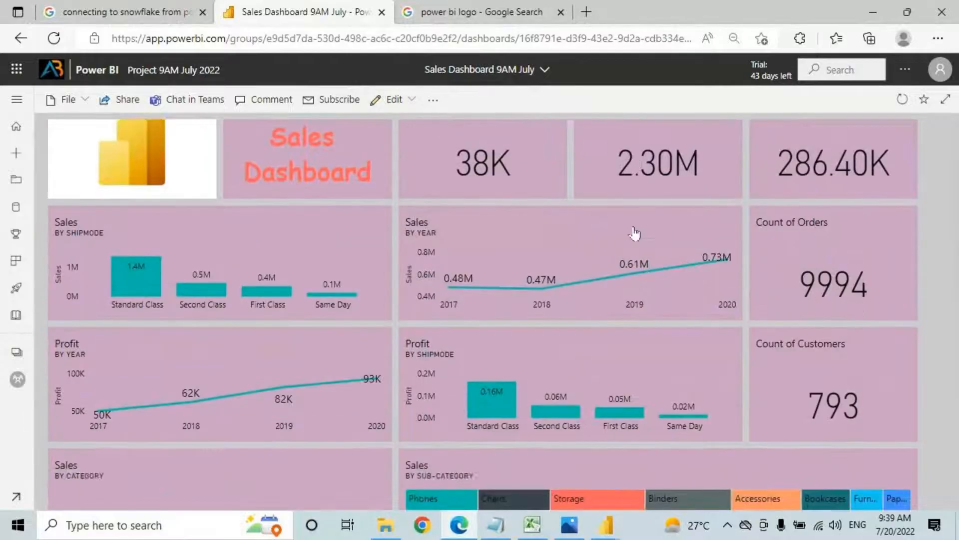
scroll(548, 255, "down", 3)
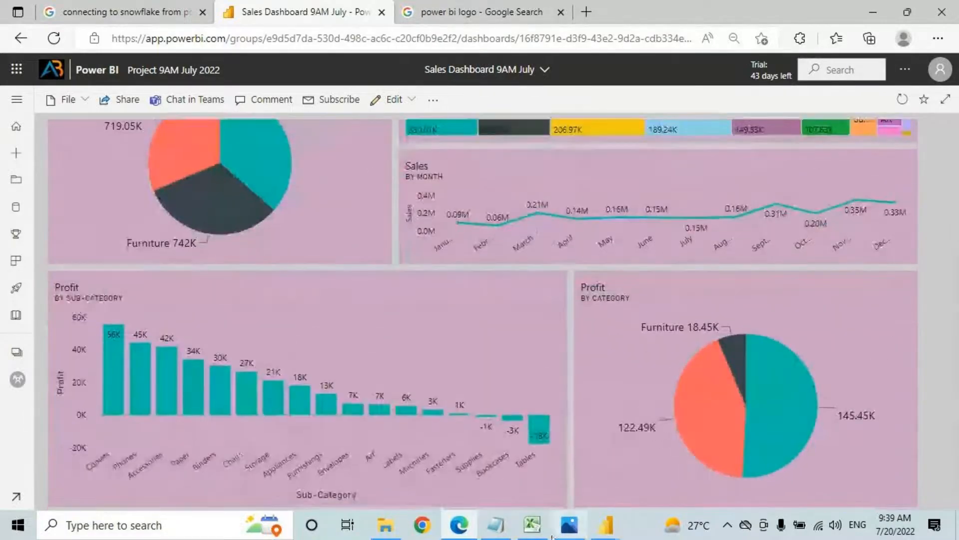
Step: Save the Notepad notes with Ctrl+S and select the 'Reports VS Dashboards' line
key("alt+Tab")
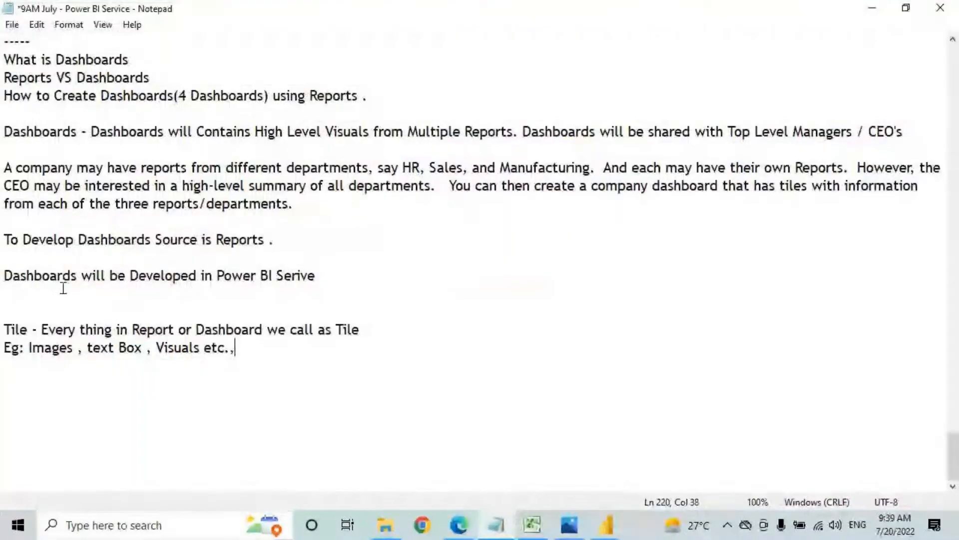
scroll(64, 289, "up", 1)
left_click_drag(33, 150, 387, 151)
left_click(387, 150)
key("ctrl+s")
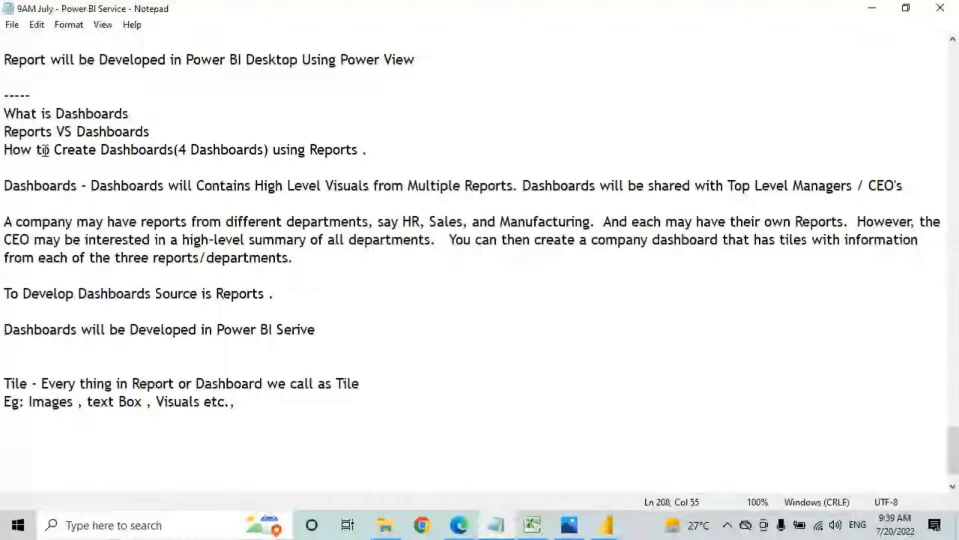
left_click(3, 133)
left_click_drag(3, 132, 150, 132)
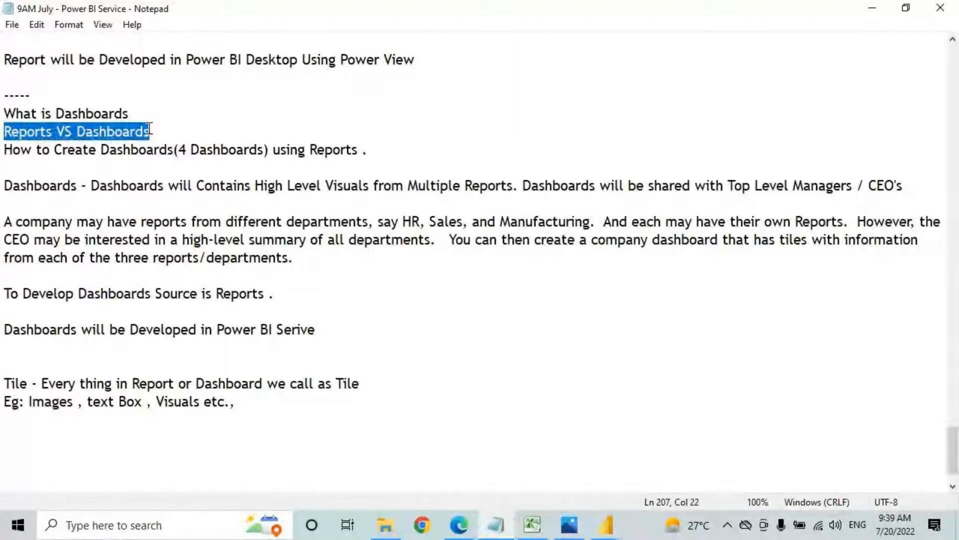
Step: Scroll the pink-tiled sales dashboard back to the top, then switch to the Reports Vs Dashboards Excel workbook
left_click(459, 525)
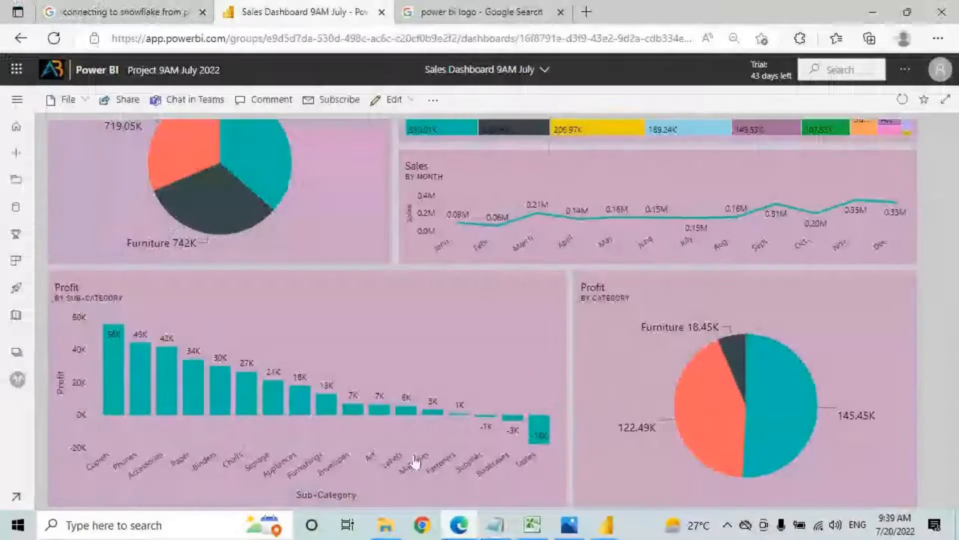
scroll(382, 235, "up", 7)
scroll(382, 235, "up", 5)
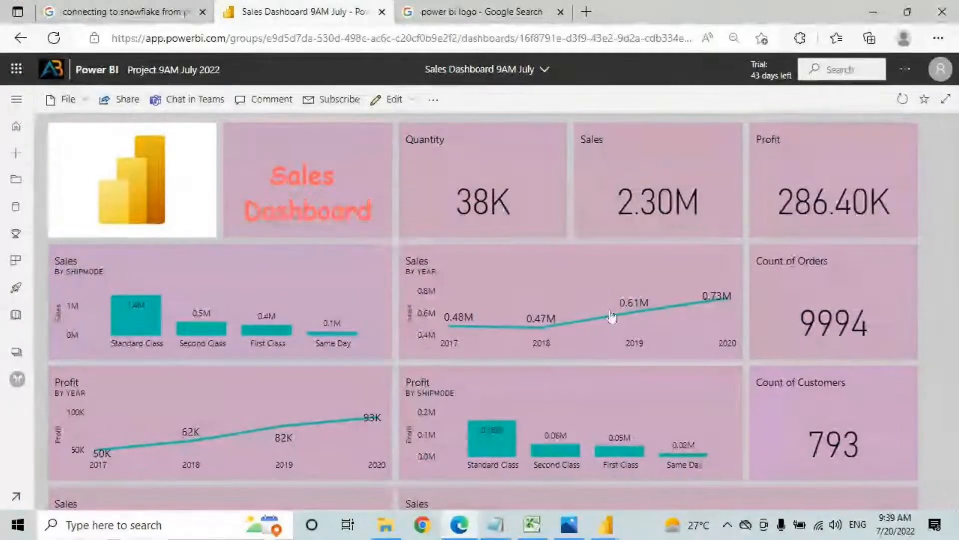
left_click(533, 524)
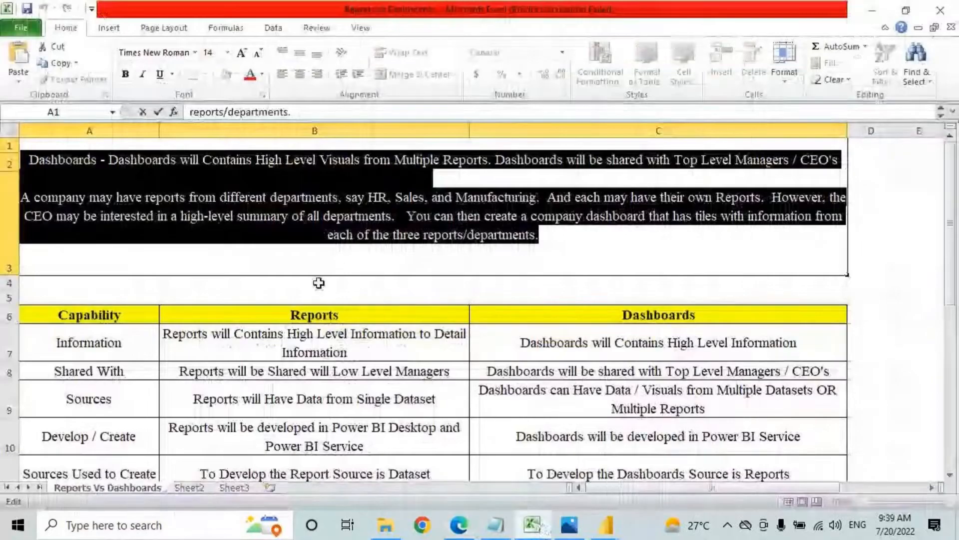
Step: Finish editing A1, select B7 and draw a red box around the Reports header in B6
left_click(319, 283)
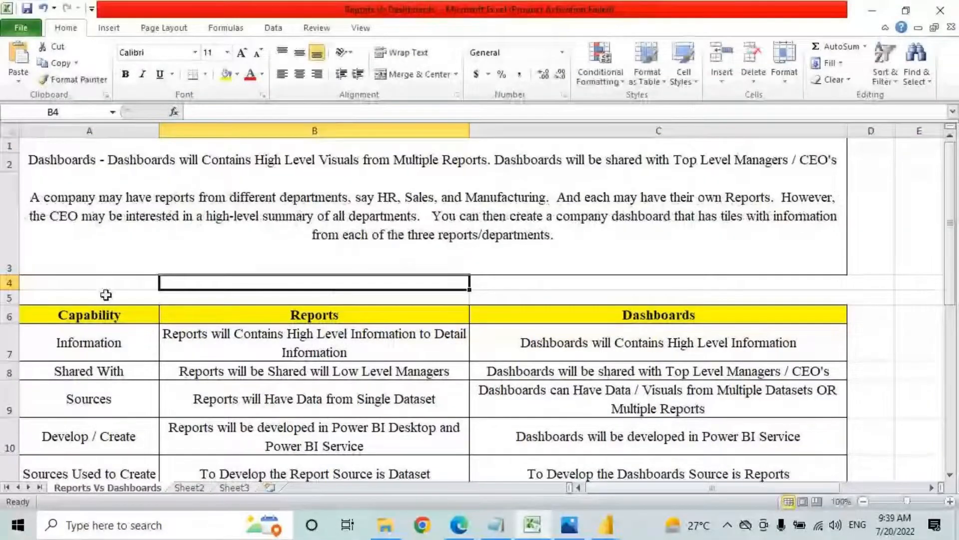
left_click(660, 315)
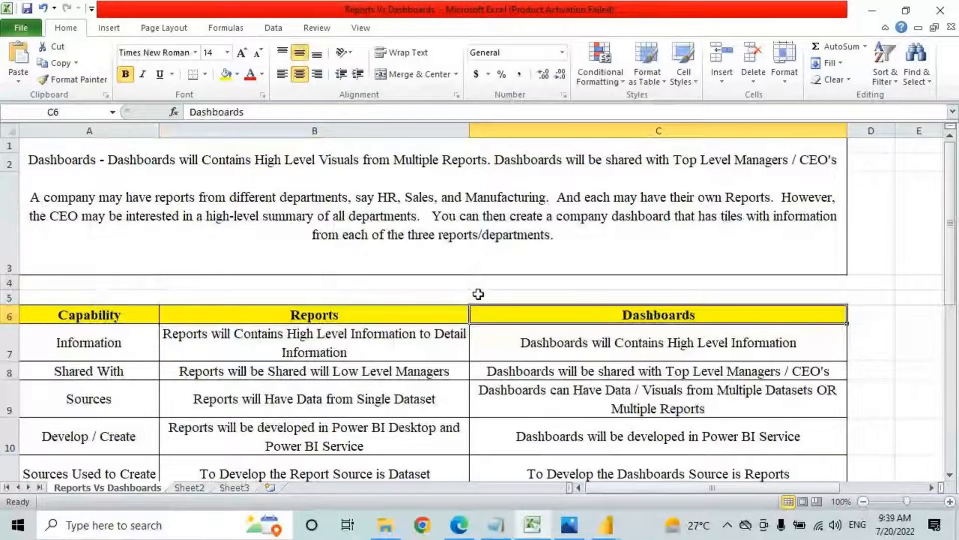
scroll(478, 283, "down", 1)
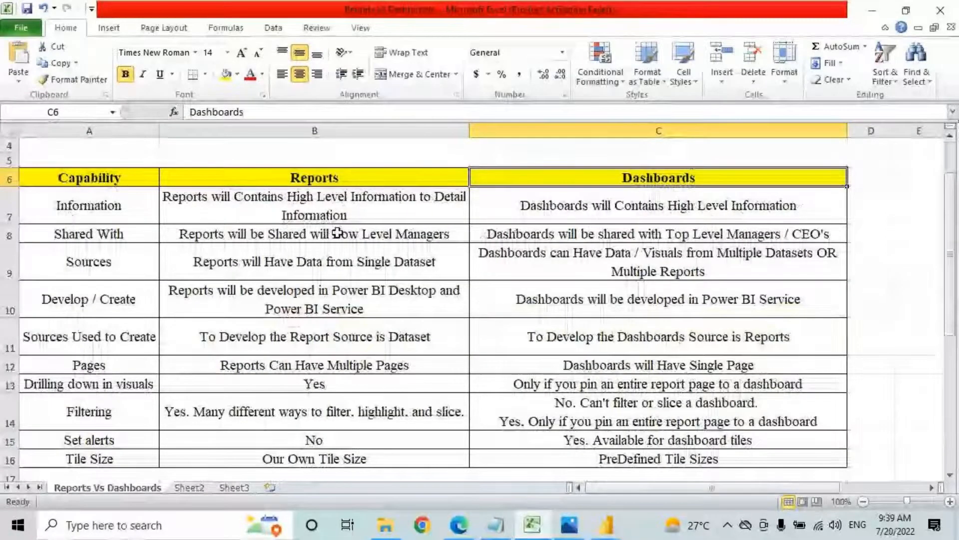
left_click(318, 220)
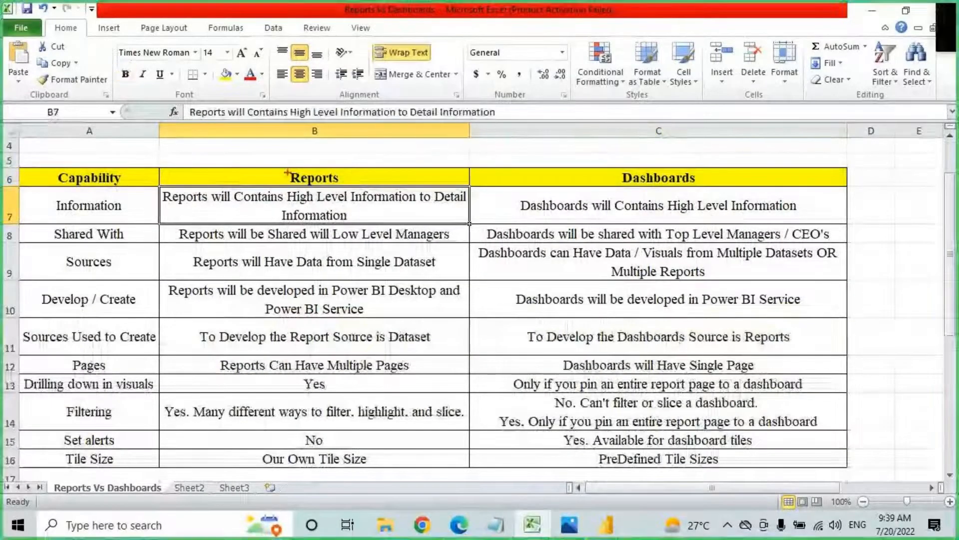
left_click_drag(283, 167, 352, 186)
Step: Underline key phrases in rows 7 and 8: 'Contains Information', 'Shared With' and both sharing descriptions
left_click_drag(210, 204, 416, 202)
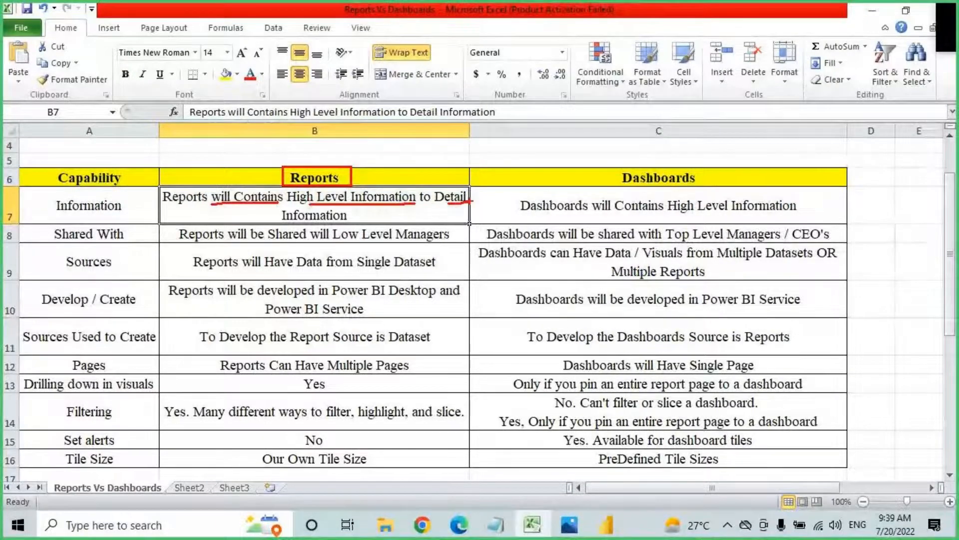
left_click_drag(282, 223, 352, 221)
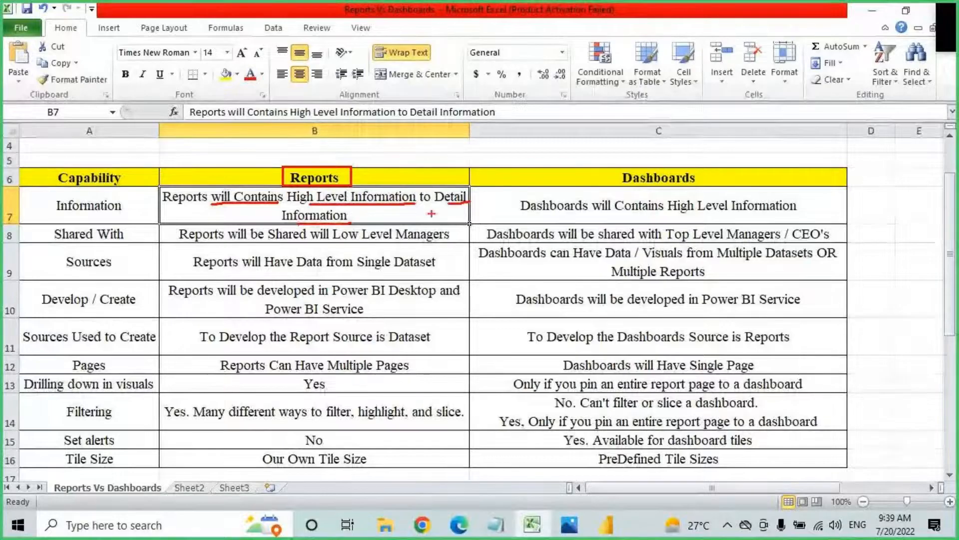
left_click_drag(569, 211, 759, 216)
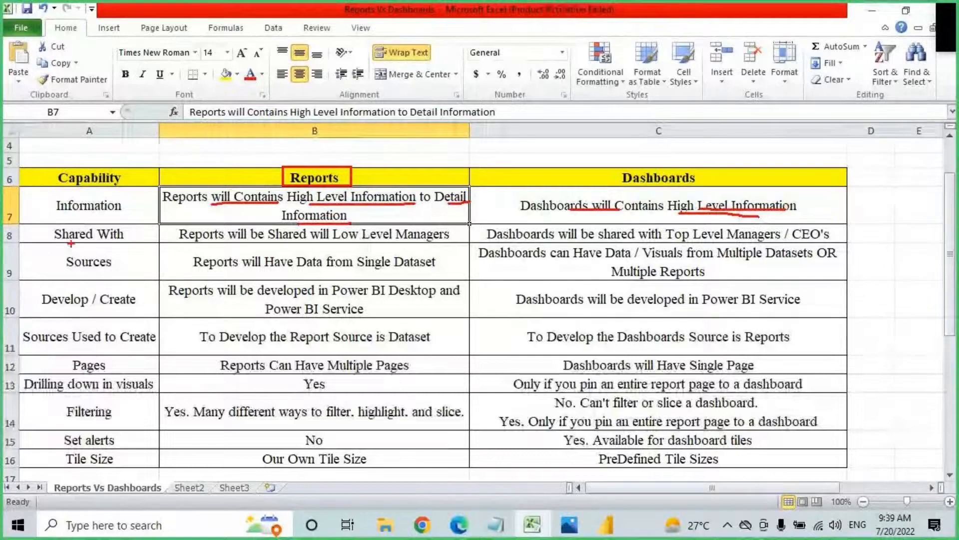
left_click_drag(64, 243, 115, 242)
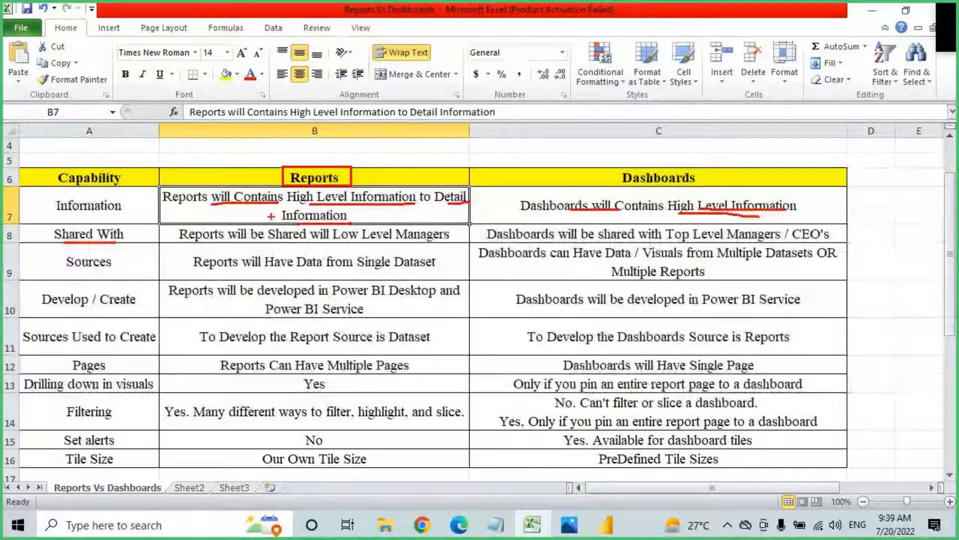
left_click_drag(218, 245, 425, 245)
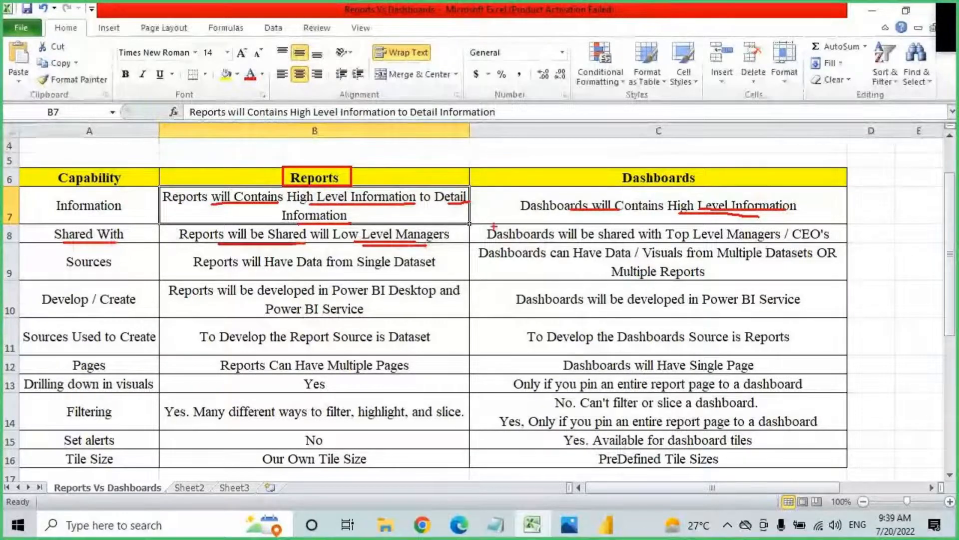
left_click_drag(519, 246, 851, 241)
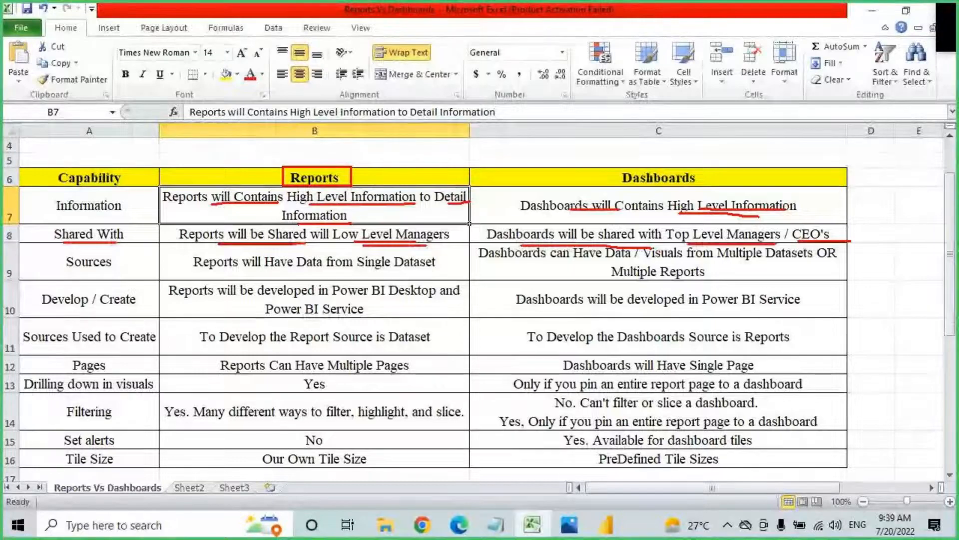
Step: Mark up row 9: underline, circle and tick 'Single Dataset', and underline 'Datasets' and 'Multiple Reports'
left_click_drag(209, 272, 445, 273)
mouse_move(395, 250)
left_mouse_down()
mouse_move(400, 276)
mouse_move(385, 250)
left_mouse_up()
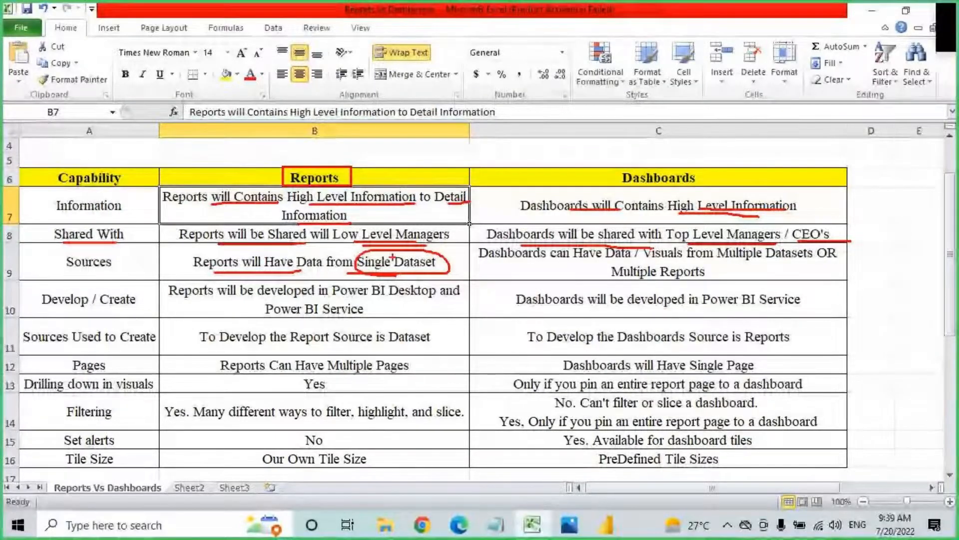
left_click_drag(370, 265, 415, 231)
left_click_drag(559, 261, 629, 260)
left_click_drag(754, 264, 808, 265)
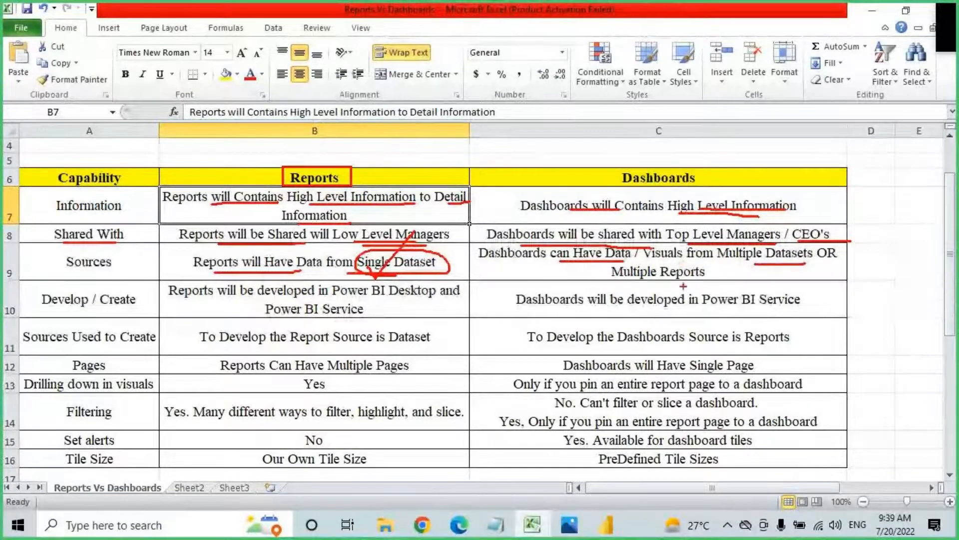
left_click_drag(611, 280, 687, 281)
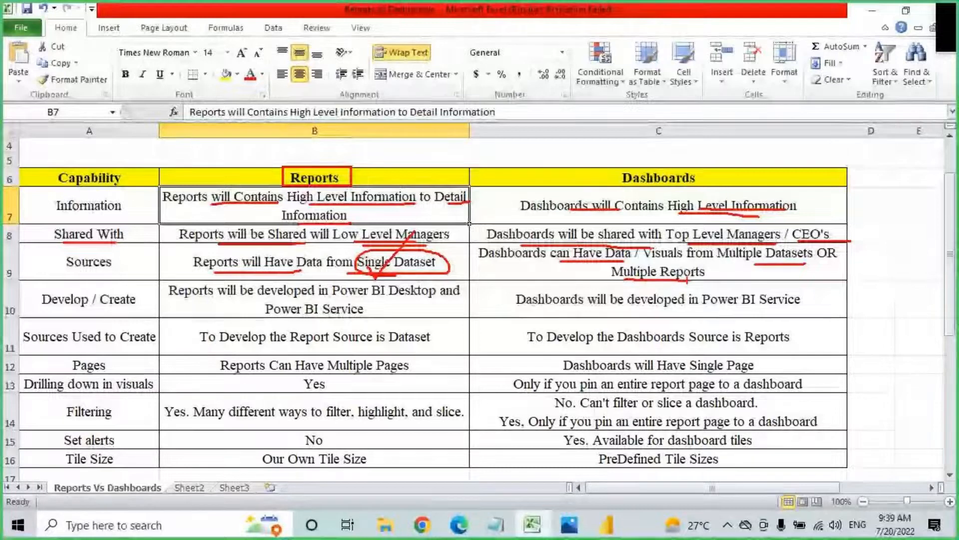
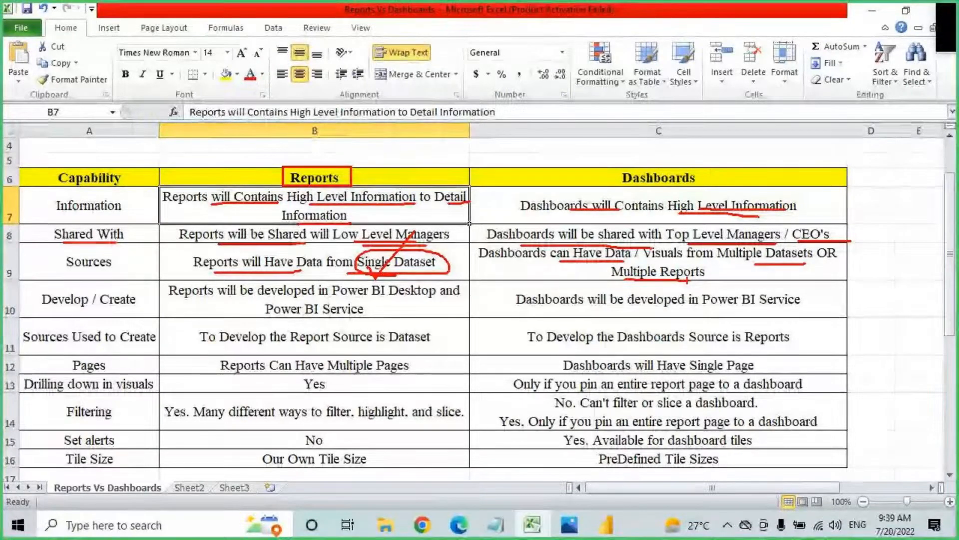
Step: Mark up B10 on where reports are developed, then bring Power BI in the browser forward
mouse_move(708, 269)
left_mouse_down()
mouse_move(625, 271)
mouse_move(710, 268)
left_mouse_up()
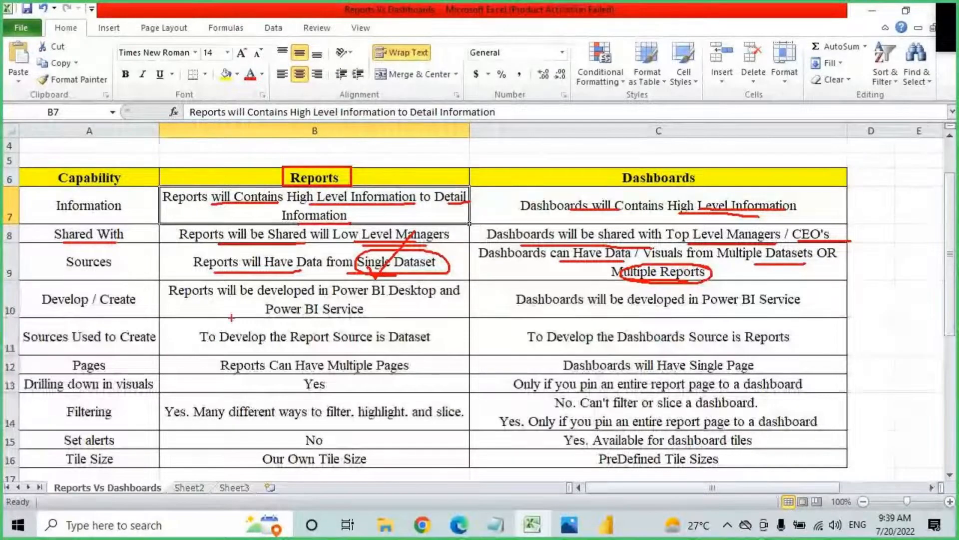
key("Escape")
left_click(109, 302)
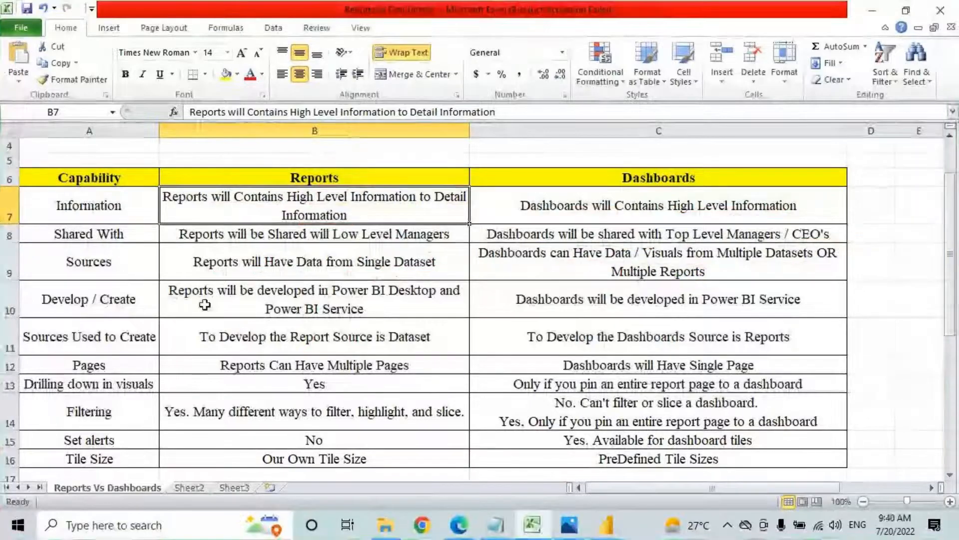
left_click(211, 308)
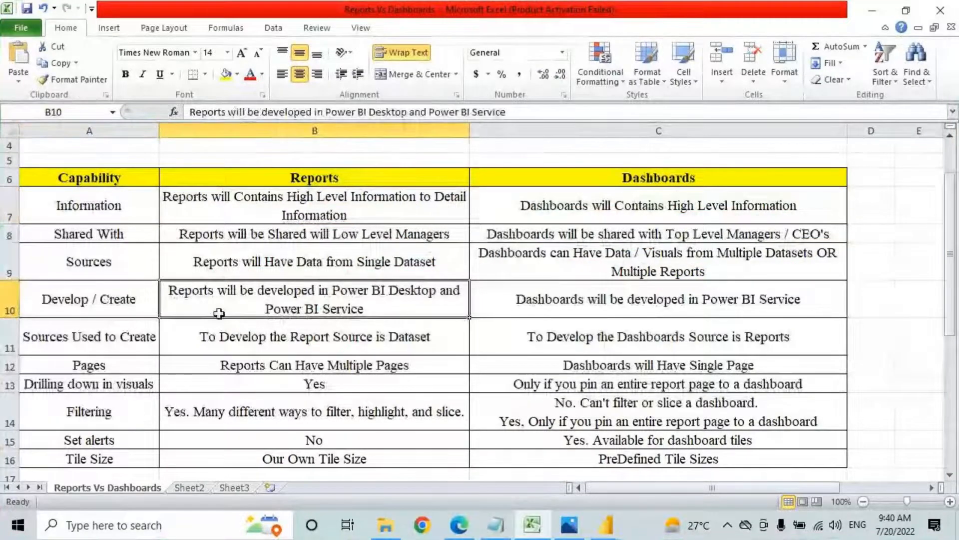
key("ctrl+2")
left_click_drag(360, 295, 436, 295)
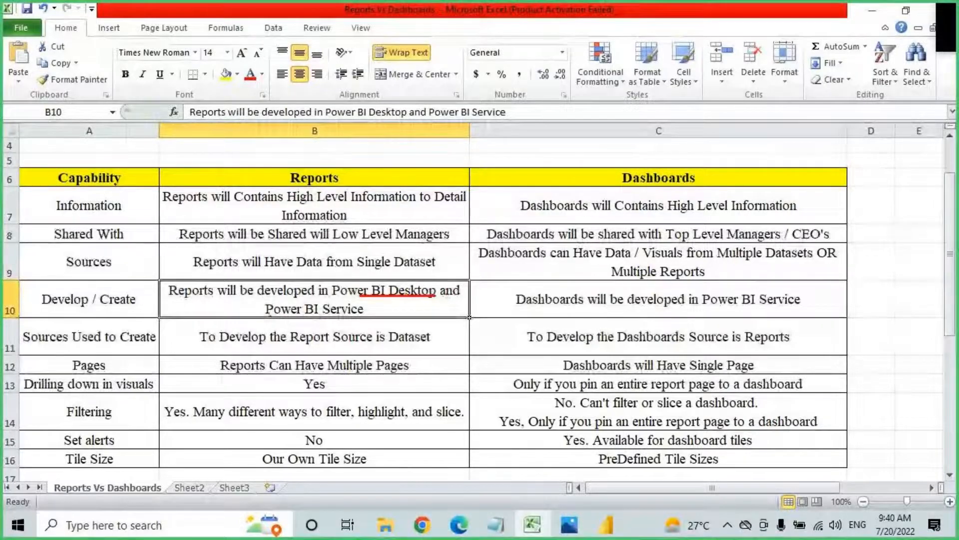
mouse_move(350, 300)
left_mouse_down()
mouse_move(290, 318)
mouse_move(280, 300)
left_mouse_up()
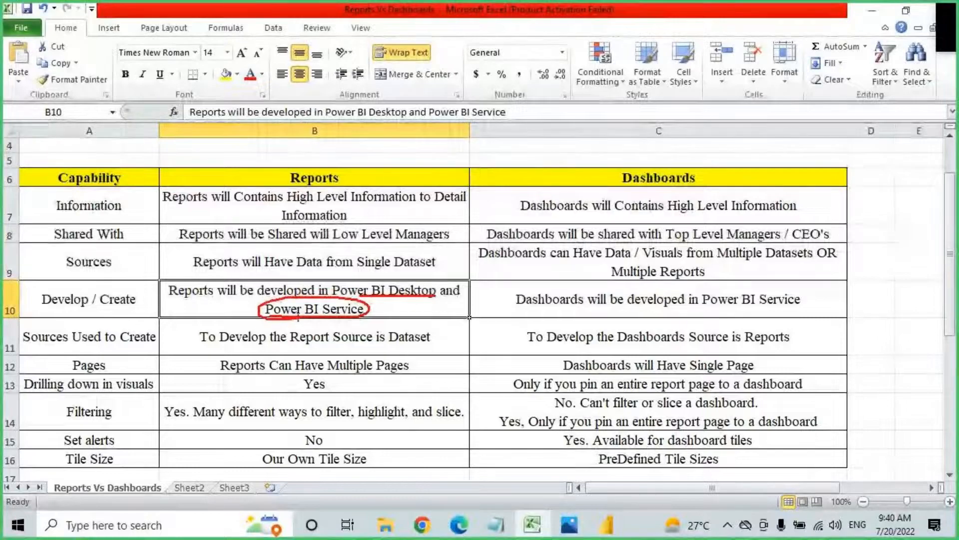
key("Escape")
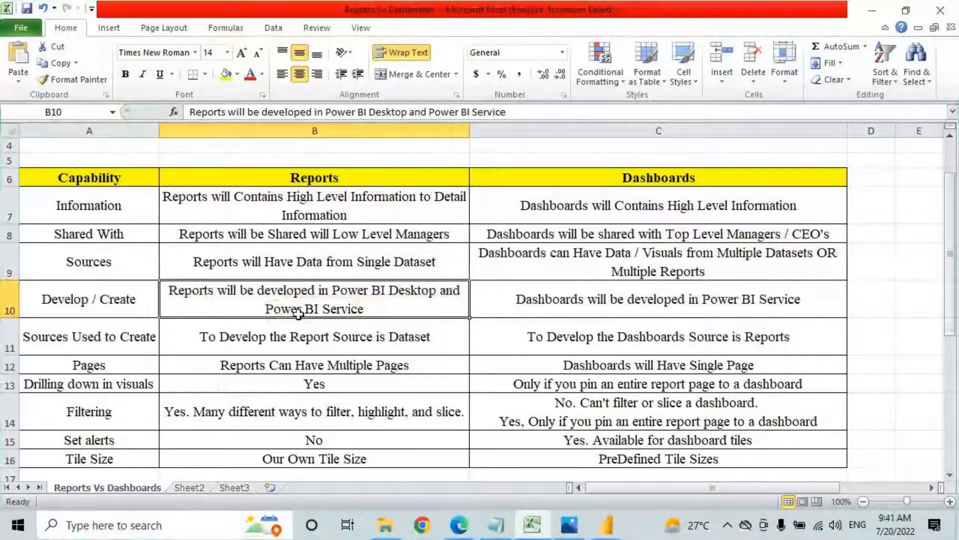
left_click(460, 524)
left_click(17, 100)
Step: In the Project 9AM July 2022 workspace, create a report from Retail AB Dataset 9AM July
left_click(73, 380)
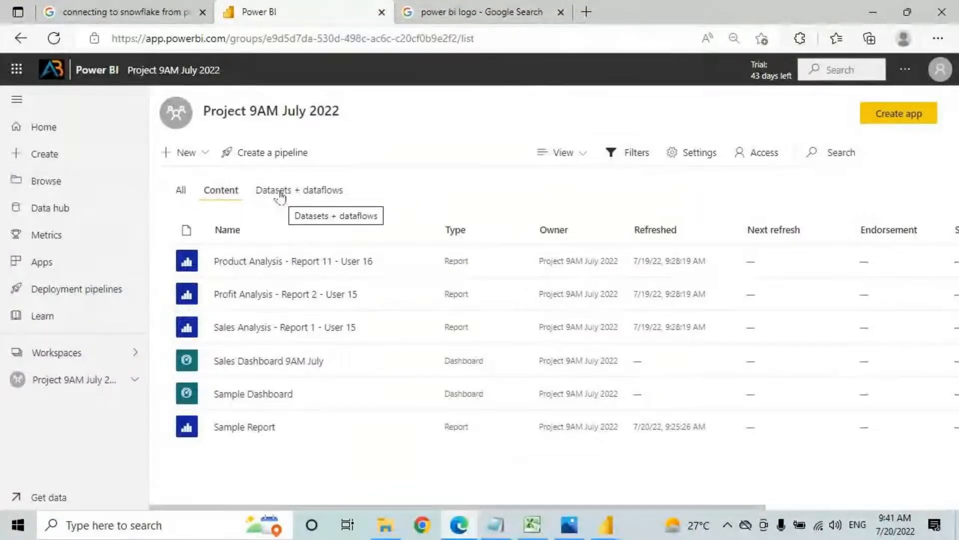
left_click_drag(216, 111, 336, 109)
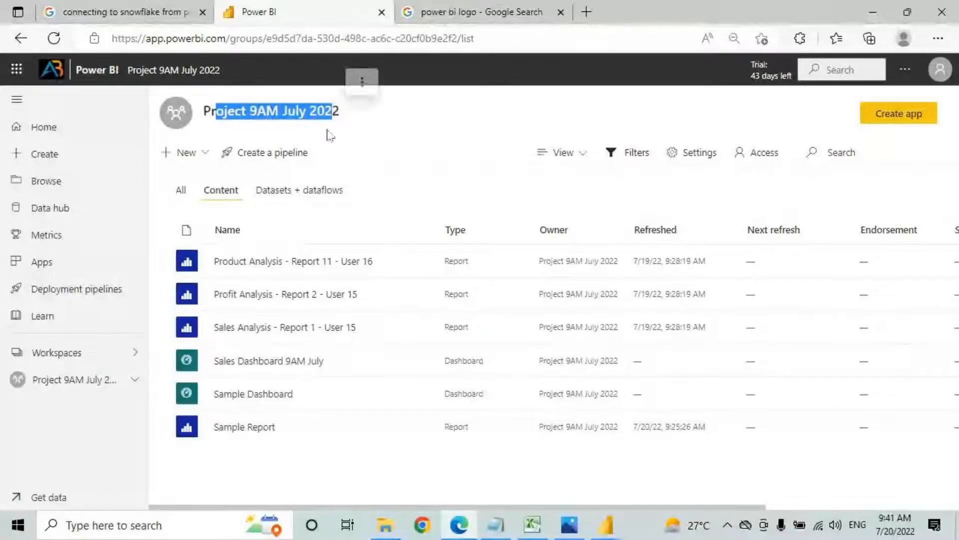
left_click(283, 196)
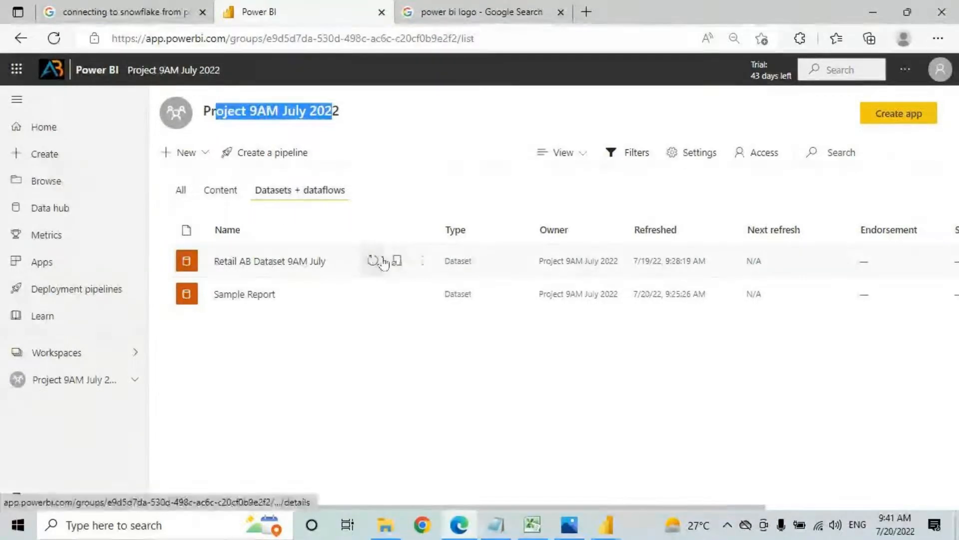
left_click(422, 263)
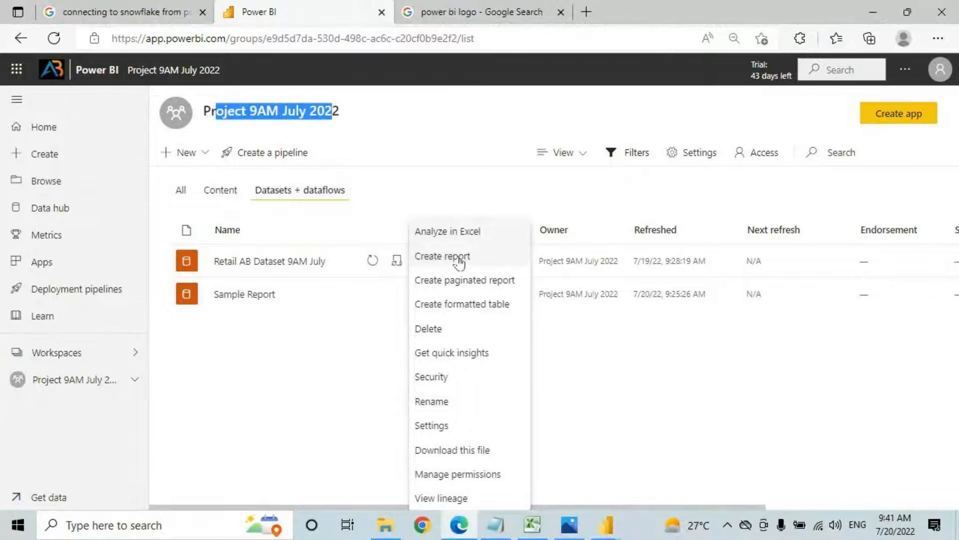
left_click(443, 256)
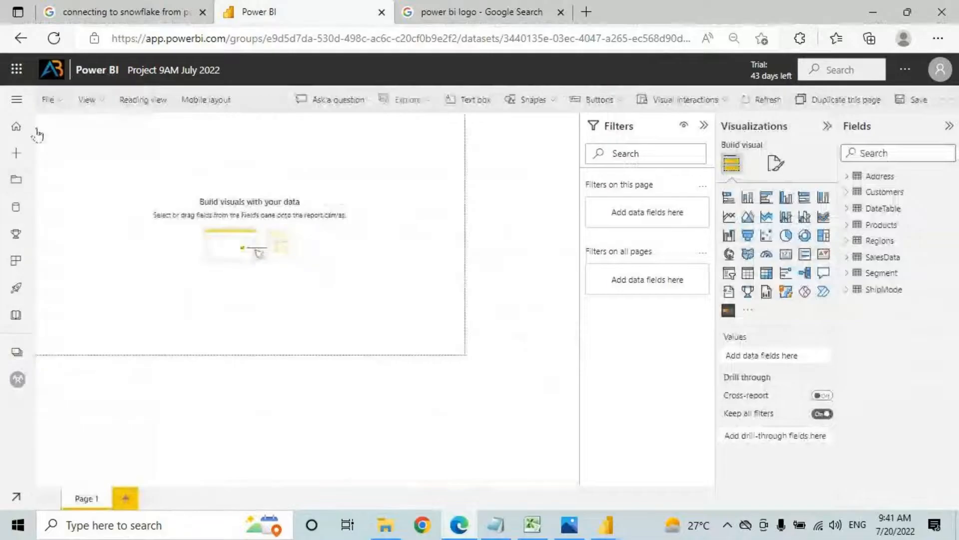
Step: Mark up Power BI Desktop for comparison, then return to the browser report editor
left_click(606, 523)
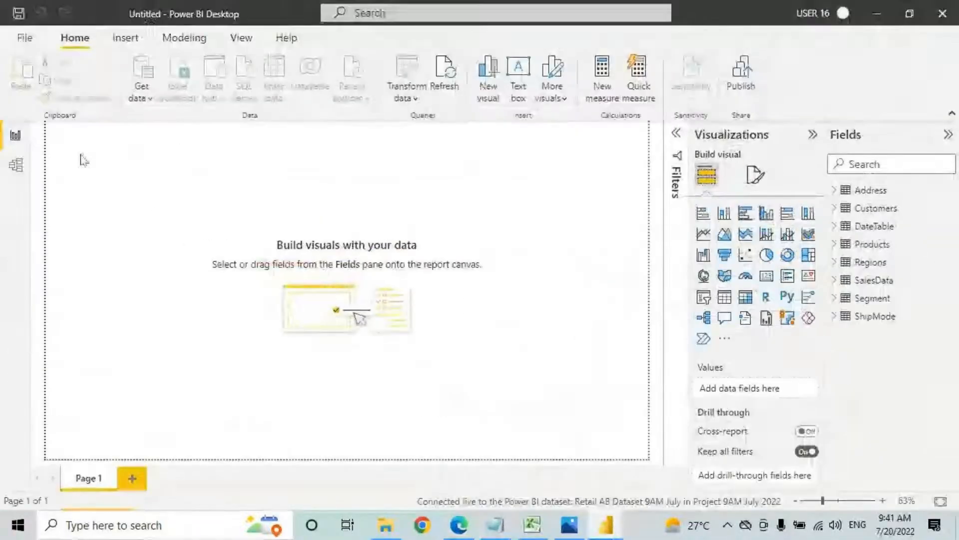
key("ctrl+2")
mouse_move(42, 119)
left_mouse_down()
mouse_move(142, 209)
mouse_move(659, 463)
left_mouse_up()
mouse_move(646, 104)
left_mouse_down()
mouse_move(857, 418)
mouse_move(946, 488)
left_mouse_up()
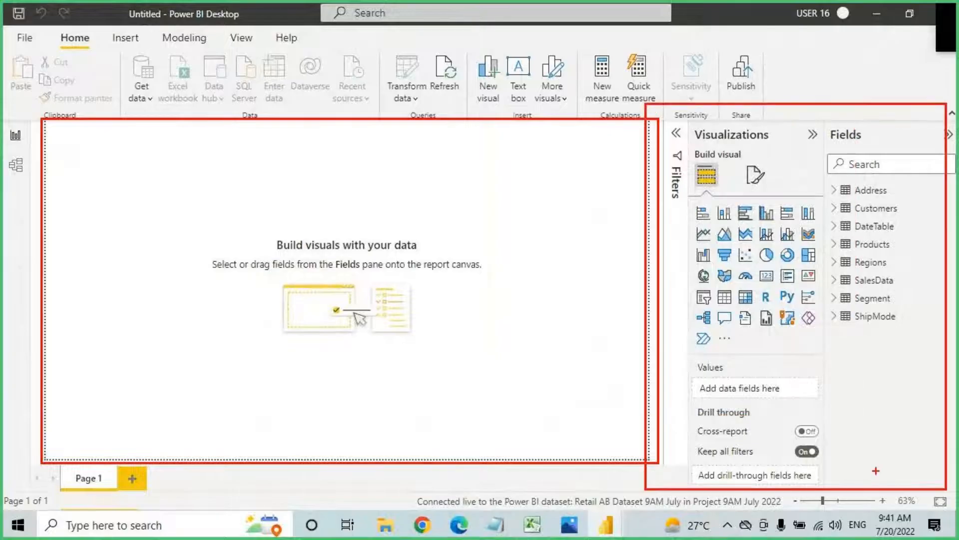
key("Escape")
left_click(460, 526)
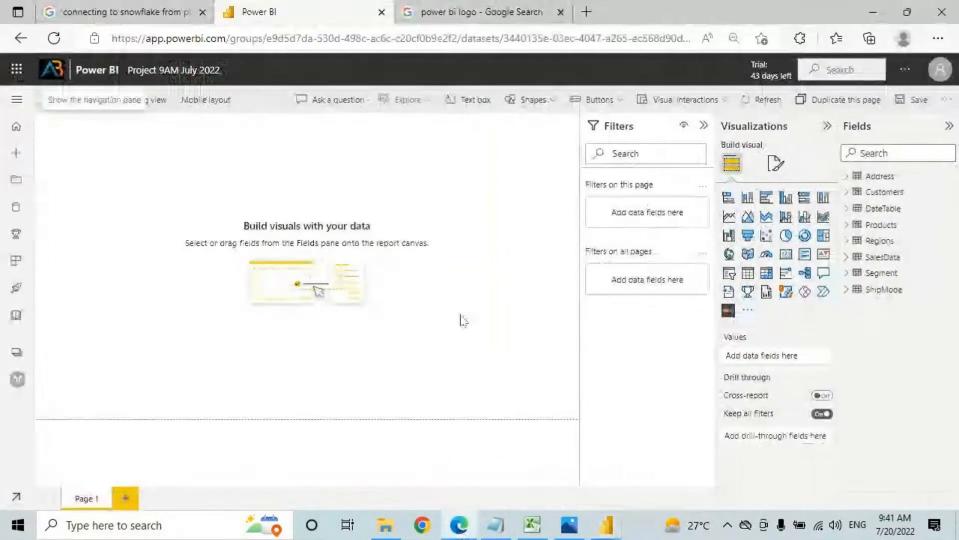
Step: Collapse the Filters pane to widen the canvas and mark up the page
left_click(702, 126)
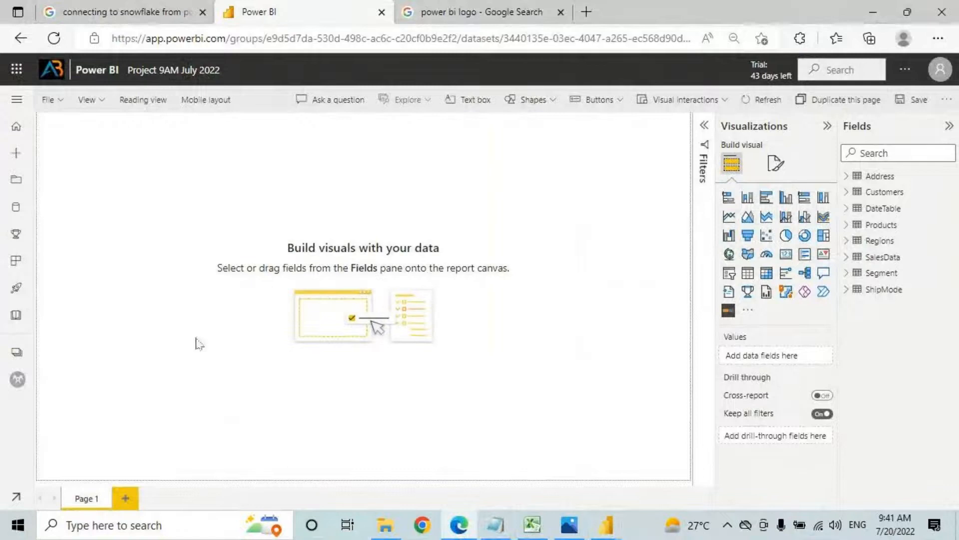
key("ctrl+2")
left_click_drag(54, 125, 120, 170)
left_click_drag(140, 126, 190, 166)
key("Escape")
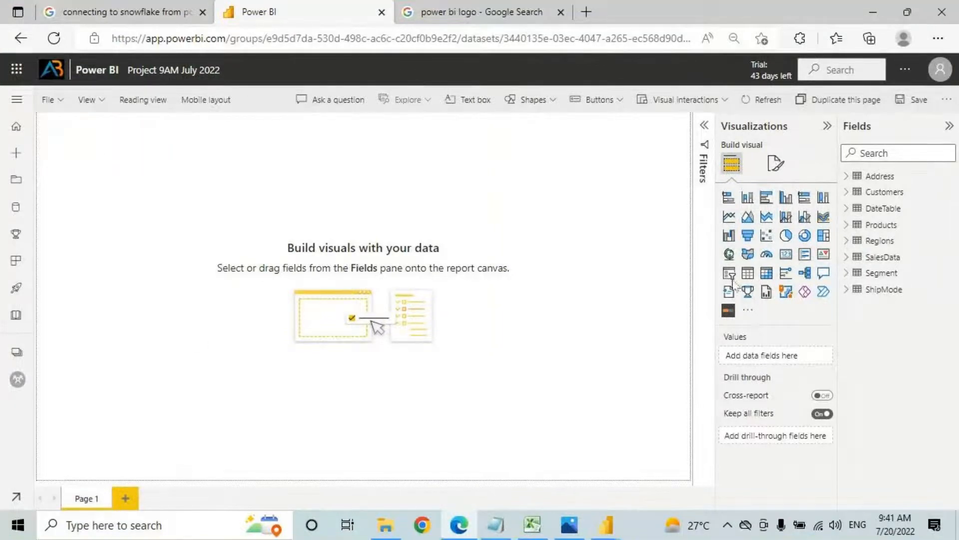
Step: Add a Card visual showing SalesData Quantity (38K) and shrink it to a compact size
left_click(786, 254)
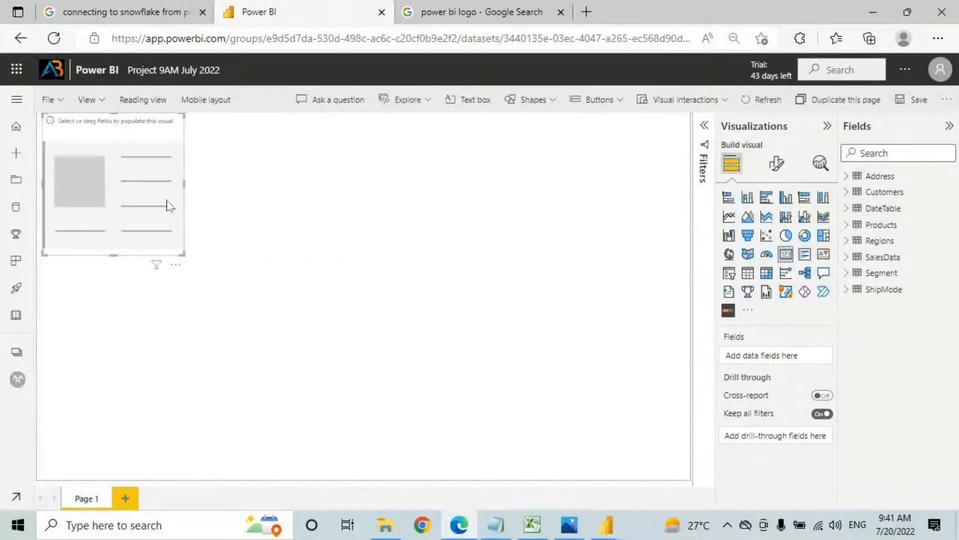
left_click(853, 259)
scroll(900, 325, "down", 1)
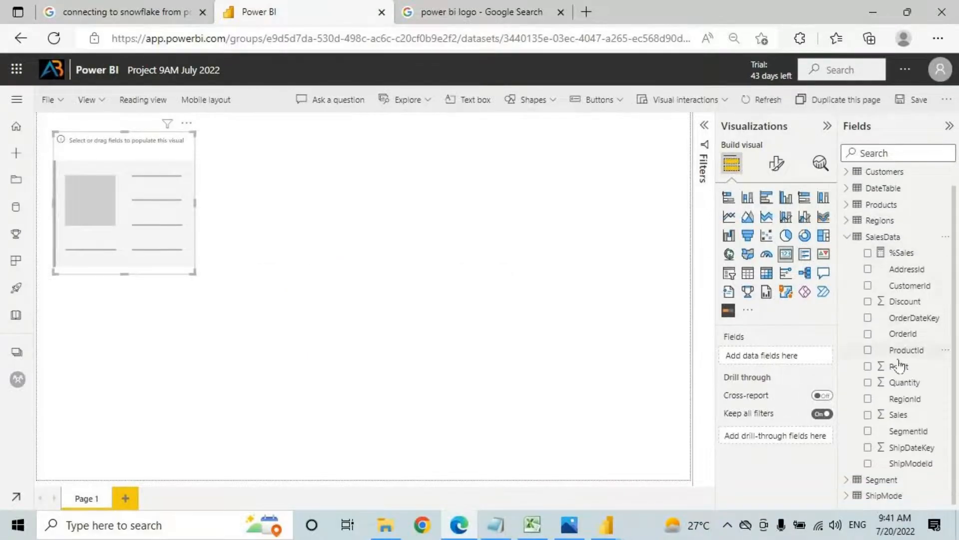
left_click_drag(906, 388, 220, 218)
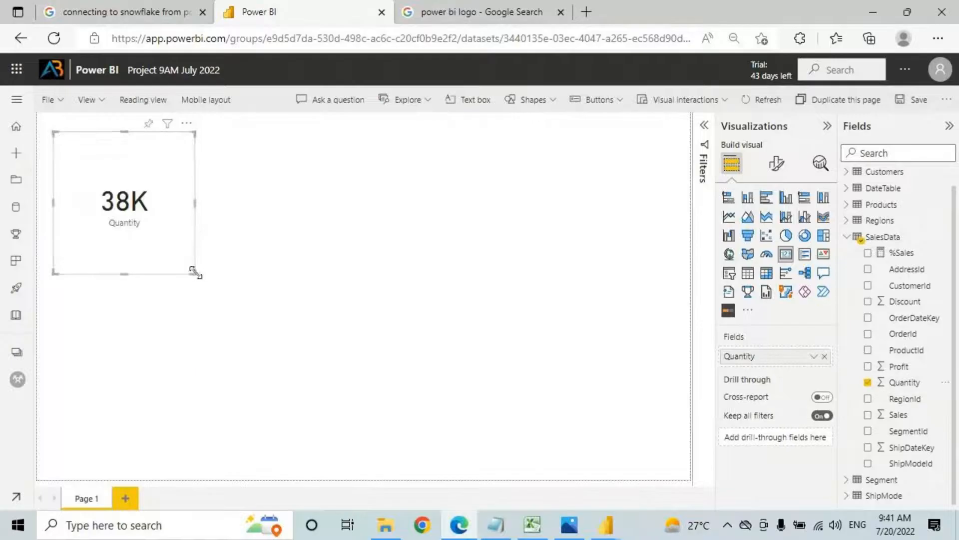
left_click_drag(195, 272, 171, 216)
left_click(776, 165)
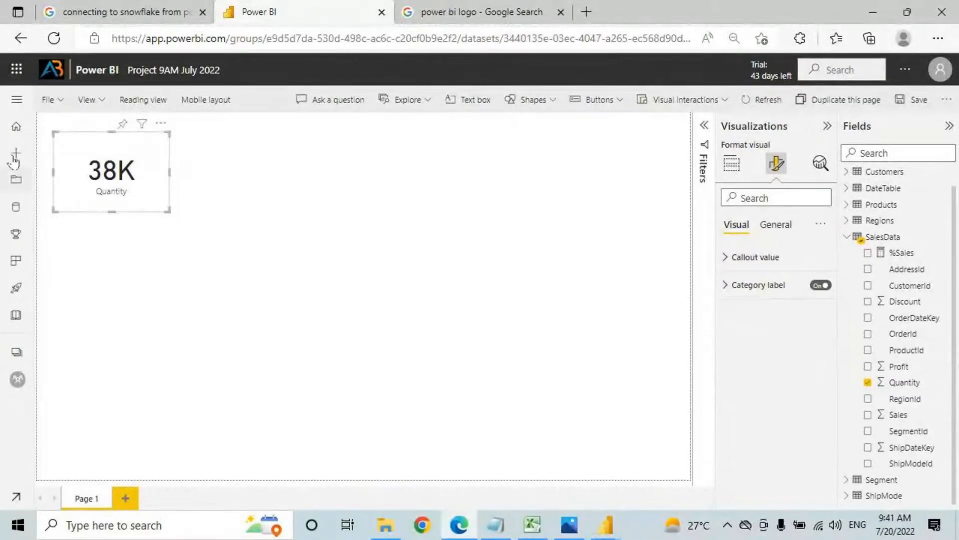
left_click(17, 100)
Step: Discard the unsaved report and start a fresh one from Retail AB Dataset 9AM July
left_click(65, 380)
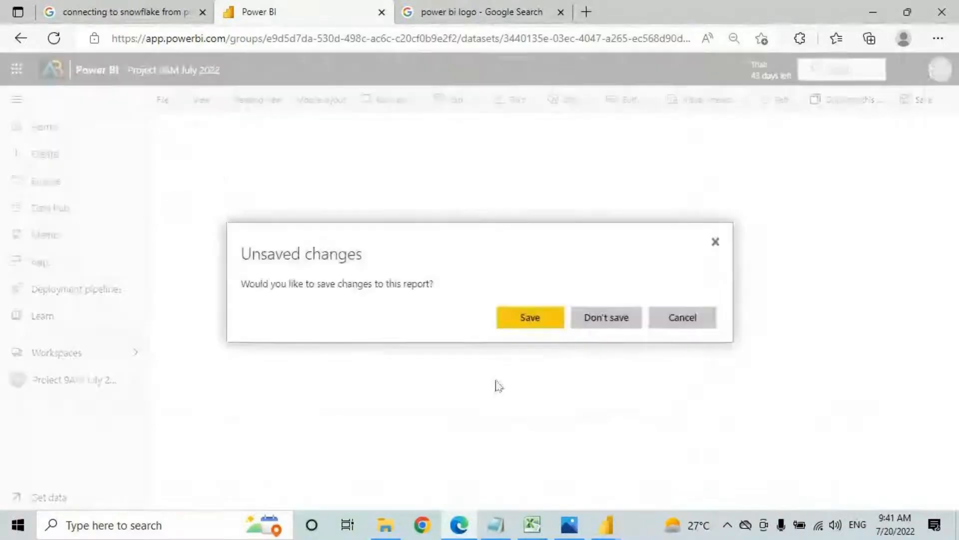
left_click(604, 320)
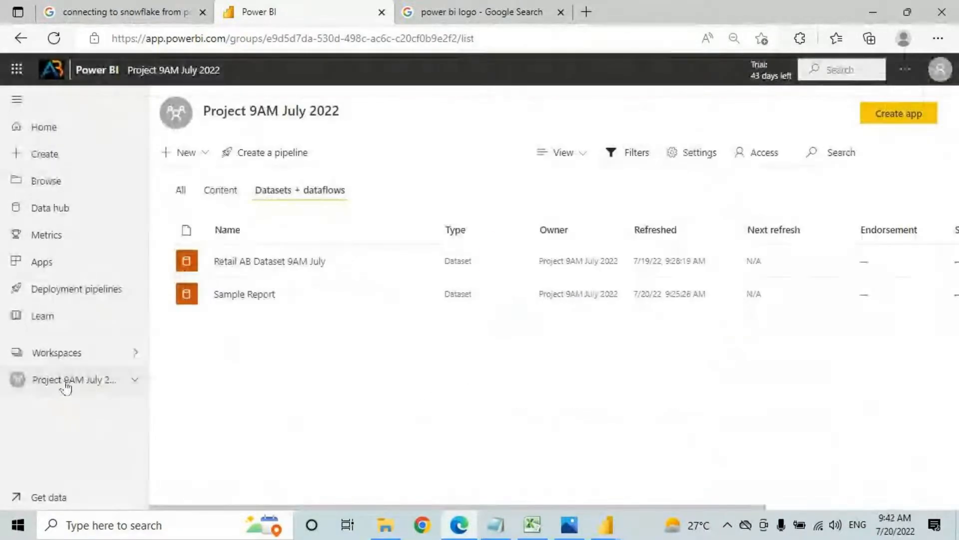
left_click_drag(232, 110, 305, 109)
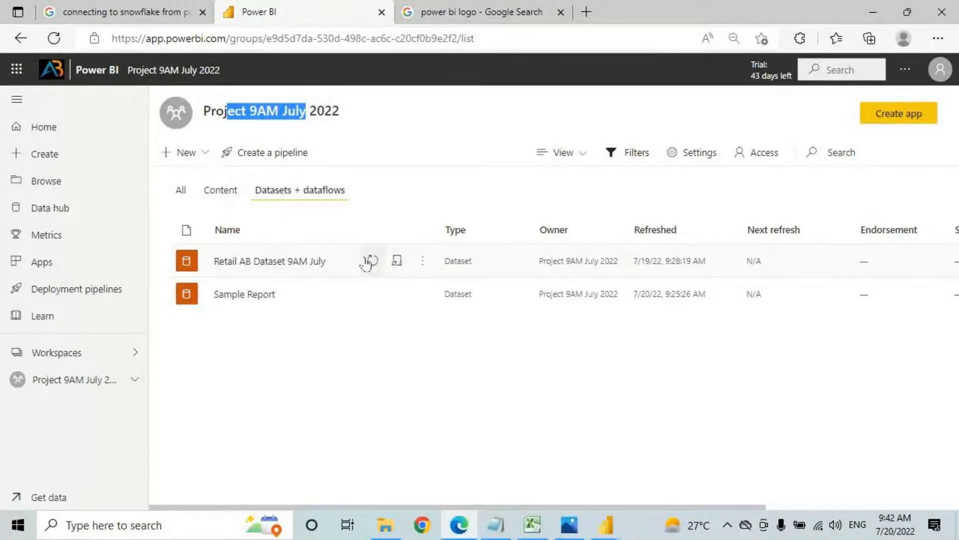
left_click(423, 261)
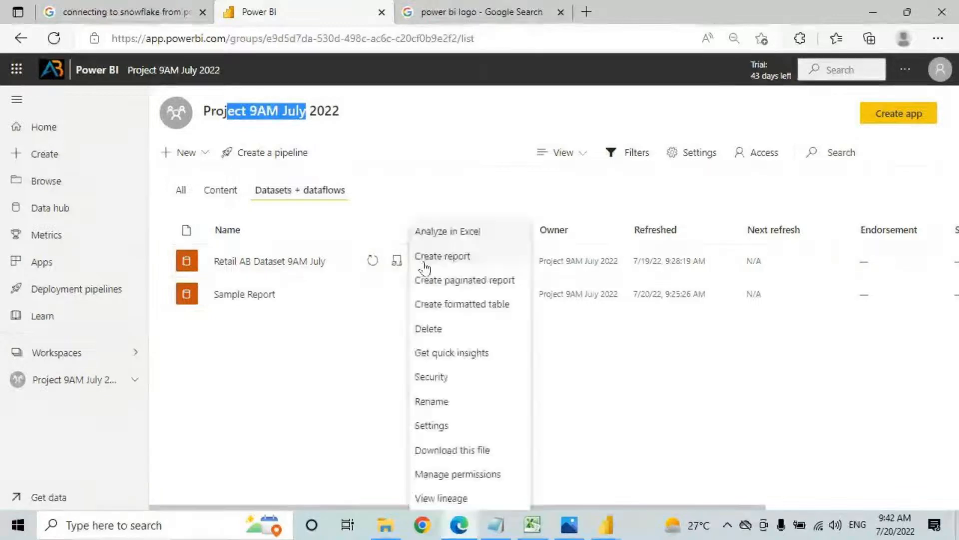
left_click(450, 258)
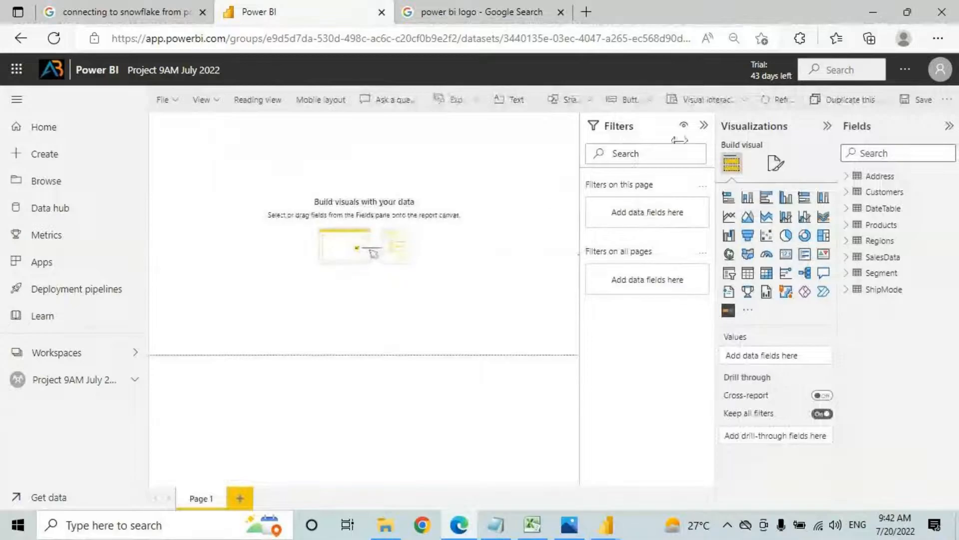
Step: On a widened canvas, add a small Card showing SalesData Quantity
left_click(704, 125)
left_click(17, 99)
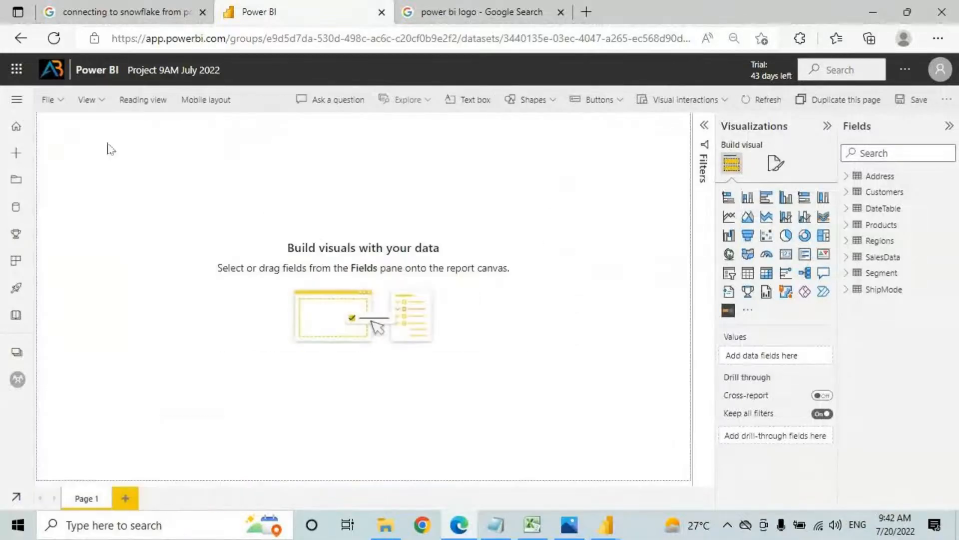
left_click(786, 253)
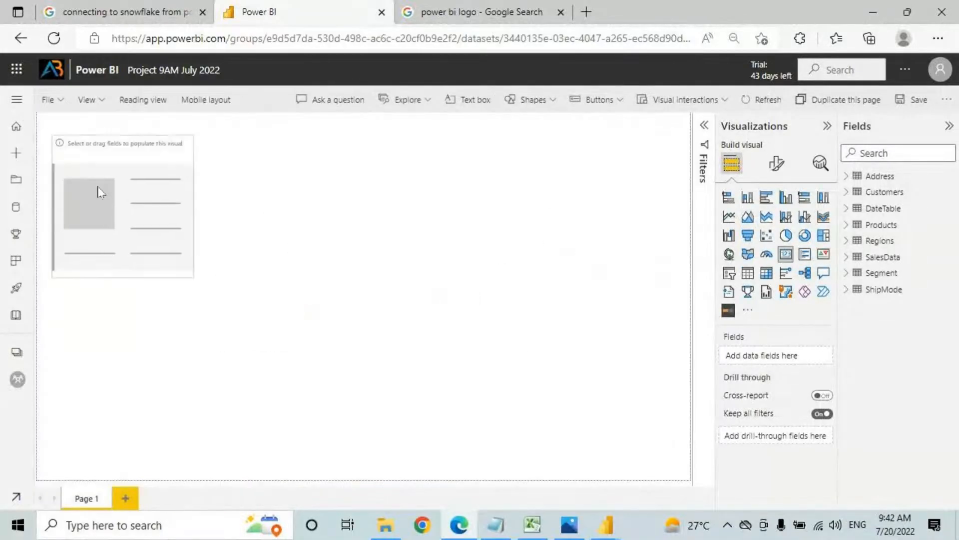
left_click(848, 257)
left_click_drag(905, 383, 163, 205)
left_click_drag(190, 273, 170, 201)
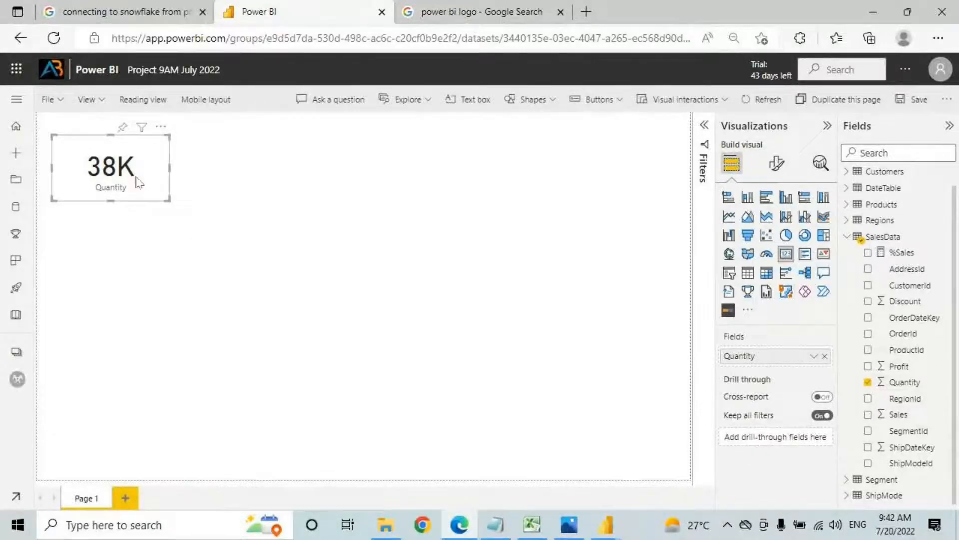
Step: Turn on a grey visual border for the card under General > Effects
left_click(776, 163)
left_click(775, 225)
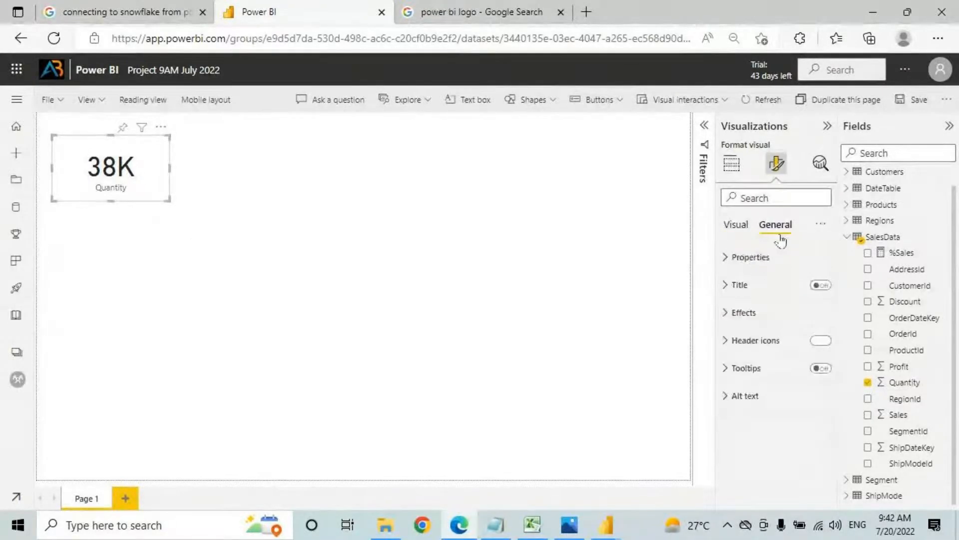
left_click(745, 314)
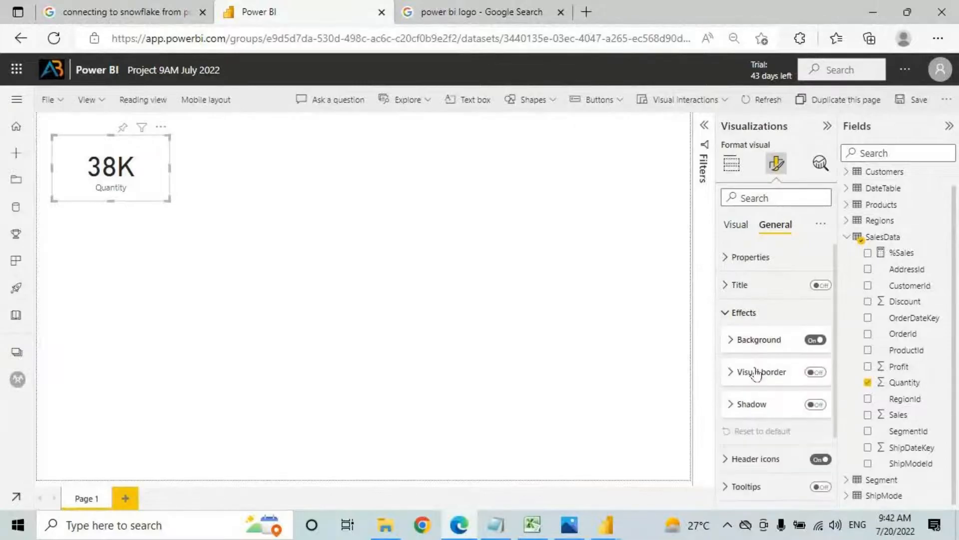
left_click(760, 372)
left_click(752, 406)
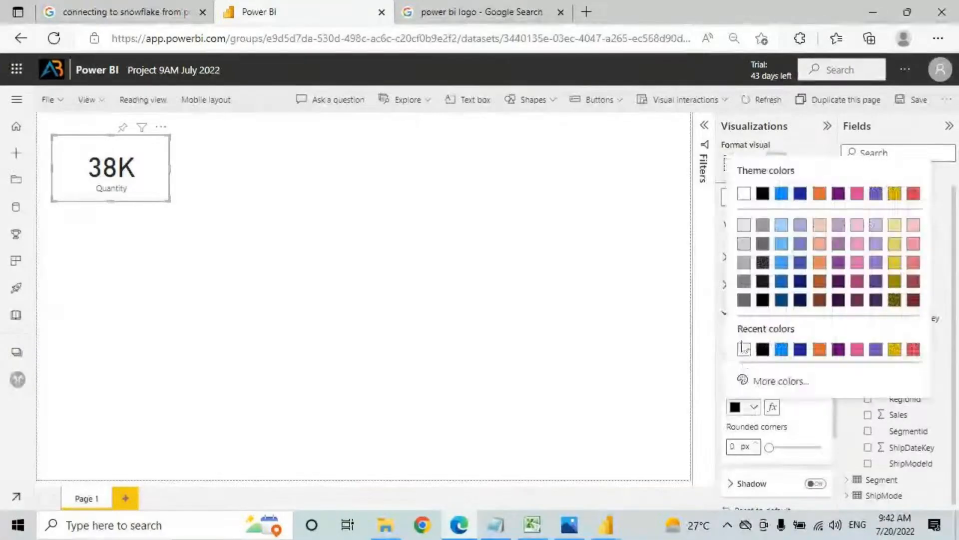
left_click(749, 265)
left_click(186, 199)
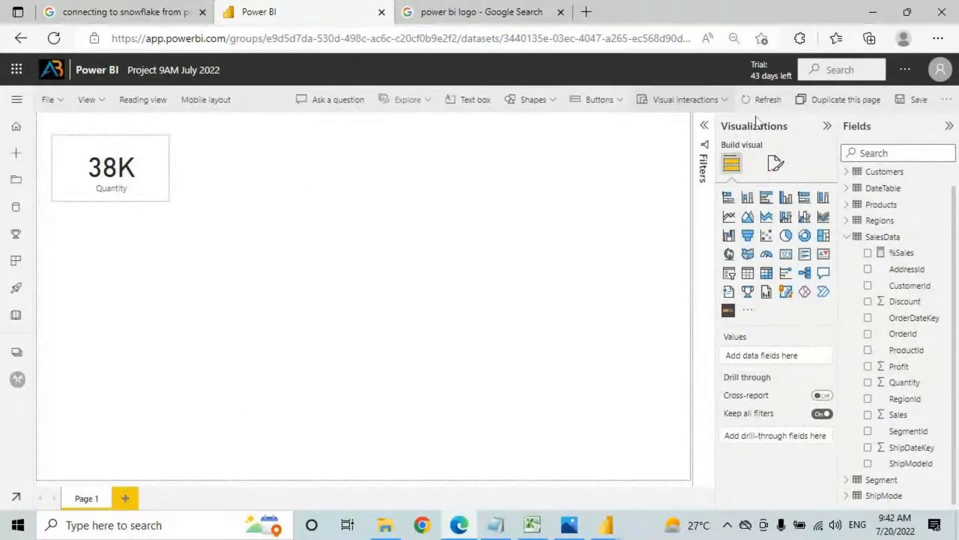
Step: Begin saving the report, adapting a suggested name to 9A July
left_click(908, 106)
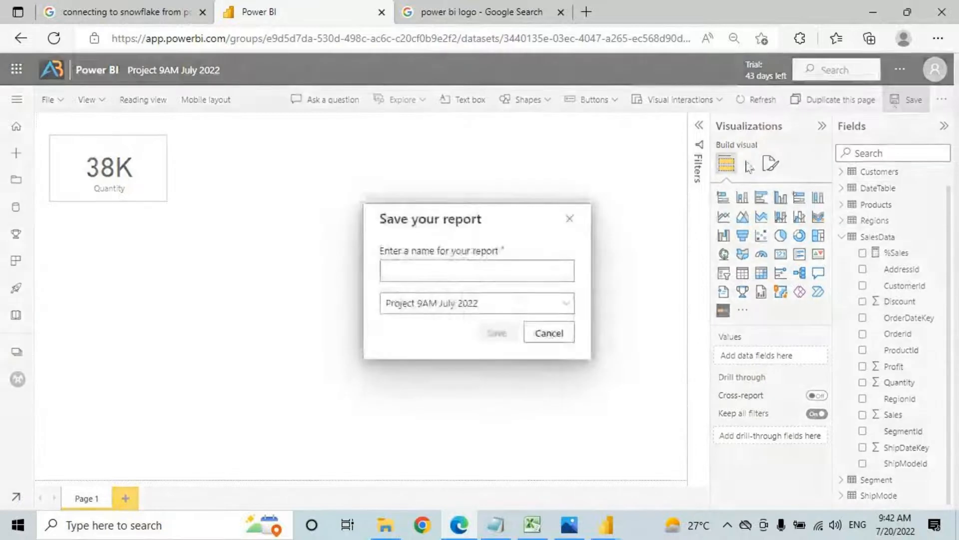
left_click(460, 266)
left_click(463, 313)
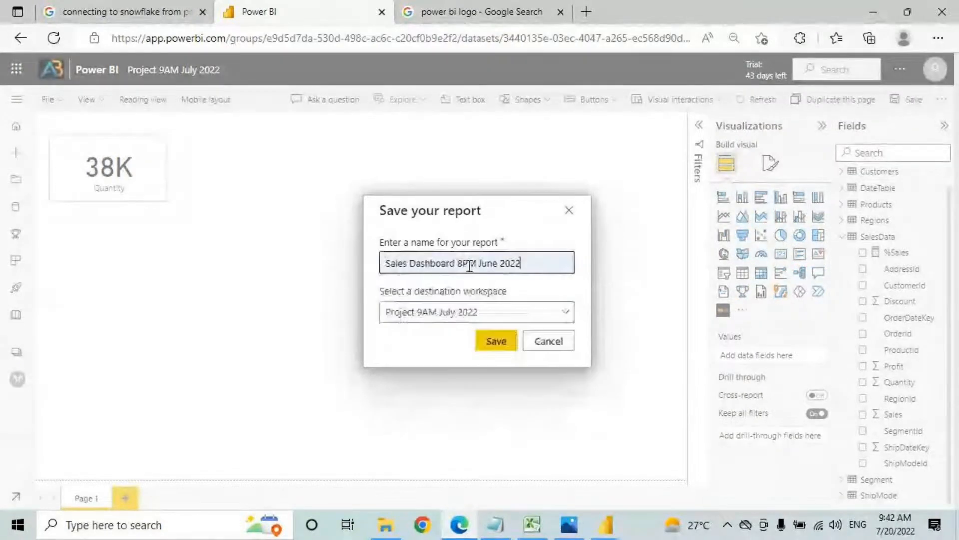
left_click(469, 266)
key("BackSpace")
key("BackSpace")
type("9A")
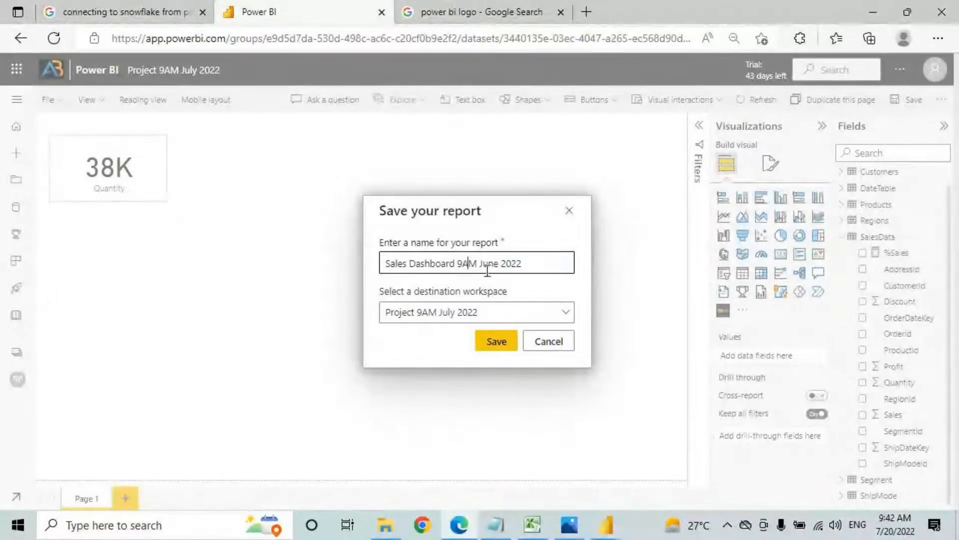
left_click_drag(480, 263, 537, 263)
key("BackSpace")
type("July")
Step: Replace the name with 'Power BI Service Report 9AM' and save the report
key("ctrl+a")
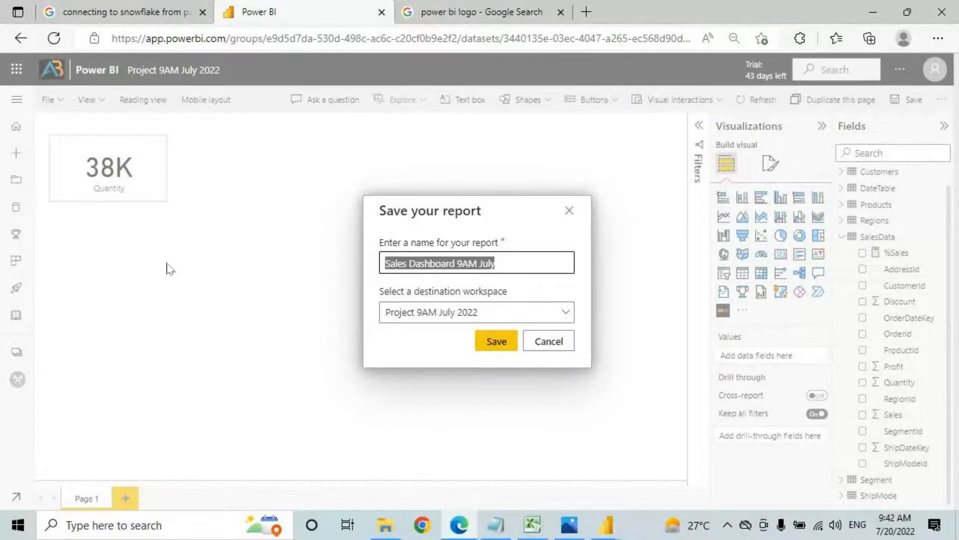
key("BackSpace")
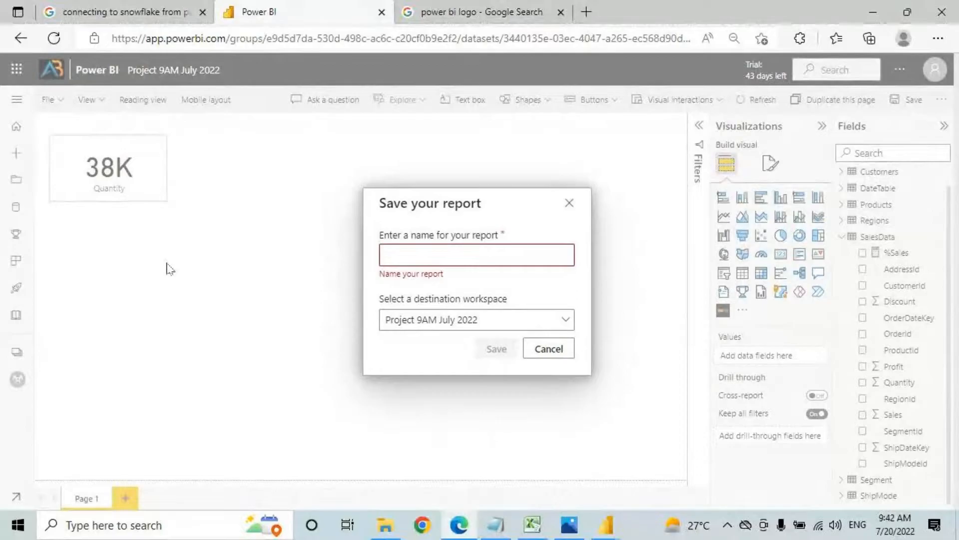
type("Power")
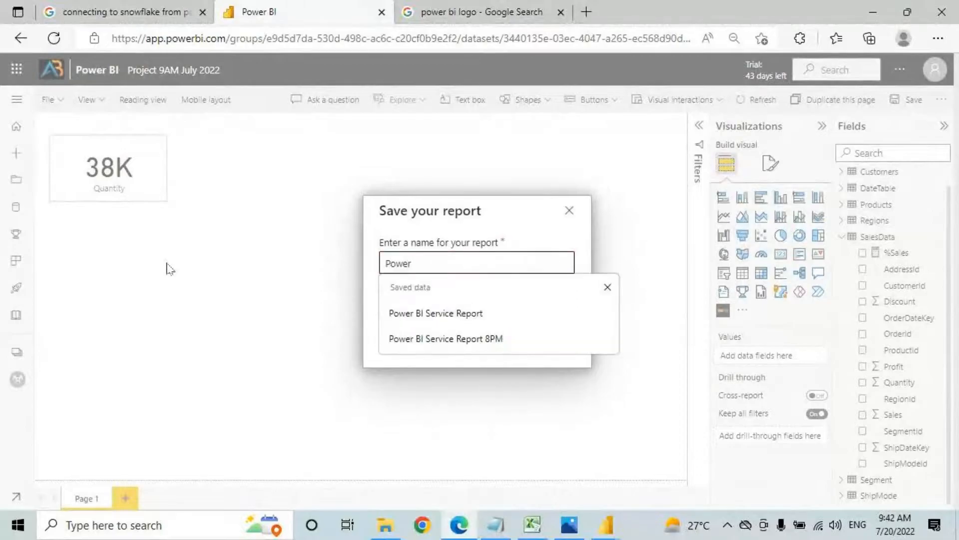
left_click(440, 312)
type("9AM")
left_click_drag(391, 263, 572, 243)
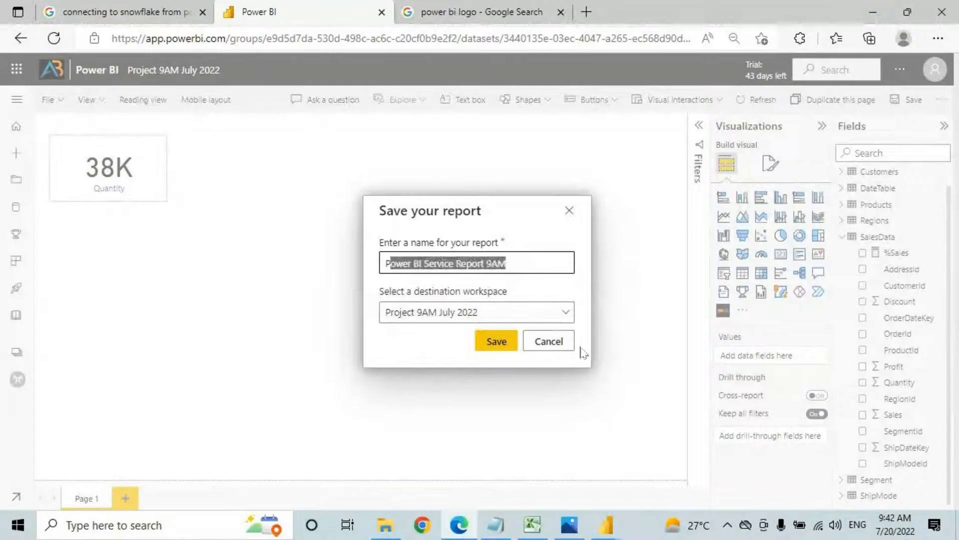
left_click(497, 344)
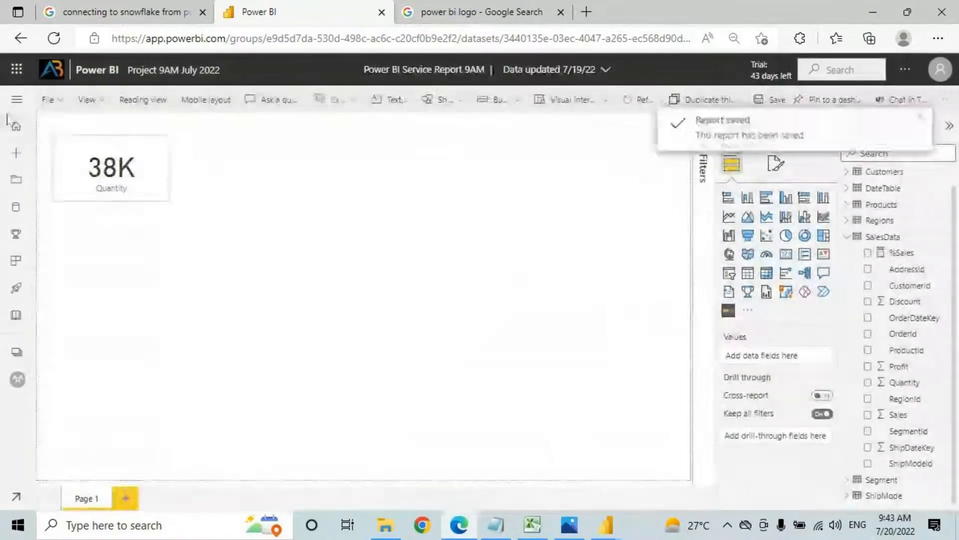
Step: Find Power BI Service Report 9AM in the Project 9AM July 2022 workspace and open it
left_click(18, 380)
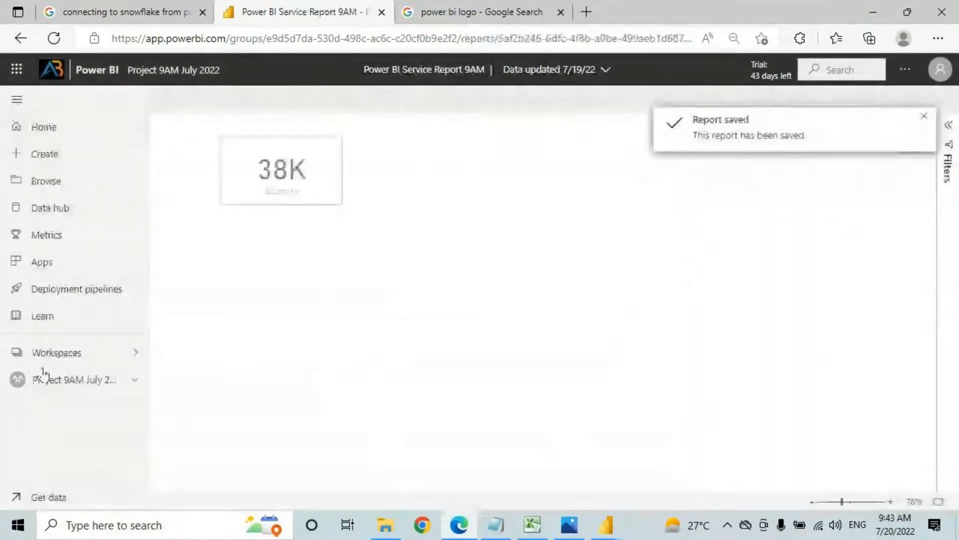
left_click(285, 190)
left_click(230, 199)
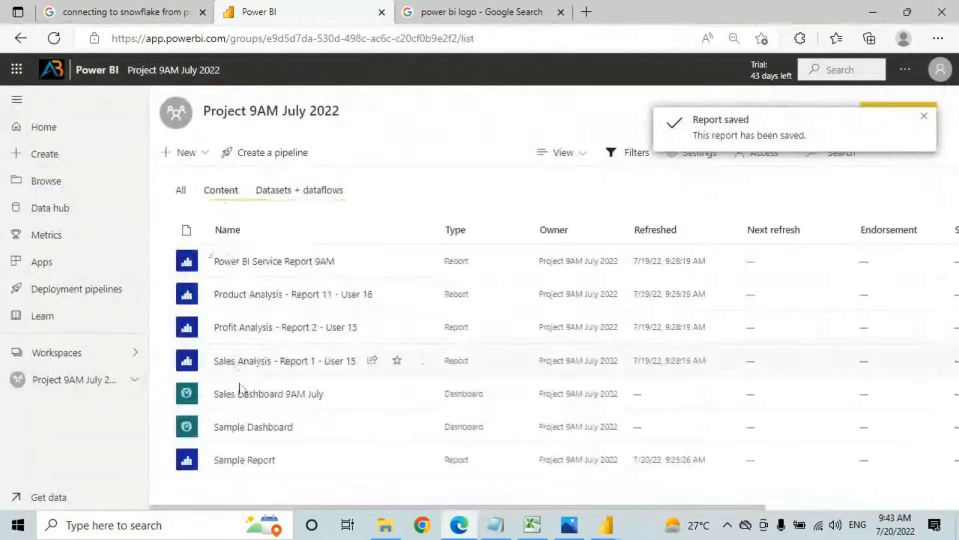
left_click_drag(213, 271, 354, 270)
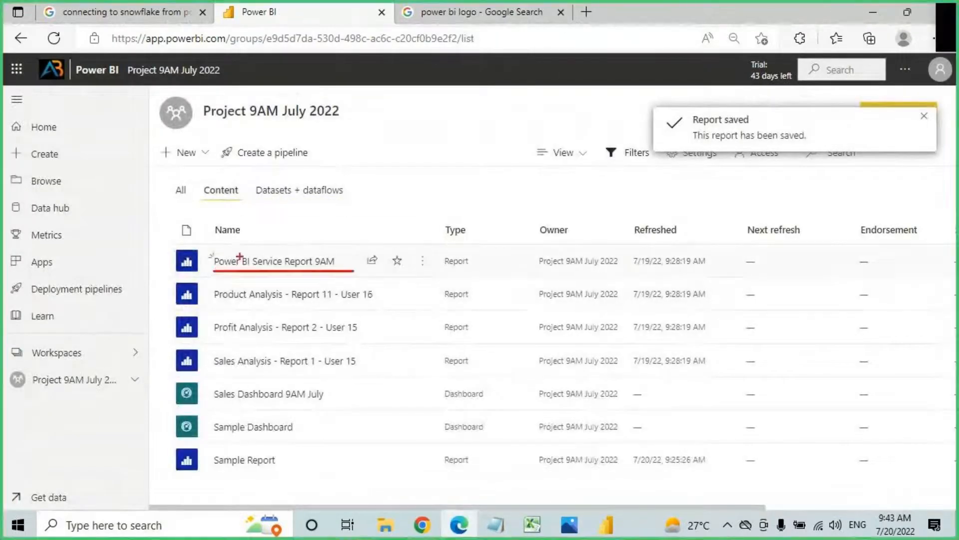
left_click_drag(213, 268, 333, 265)
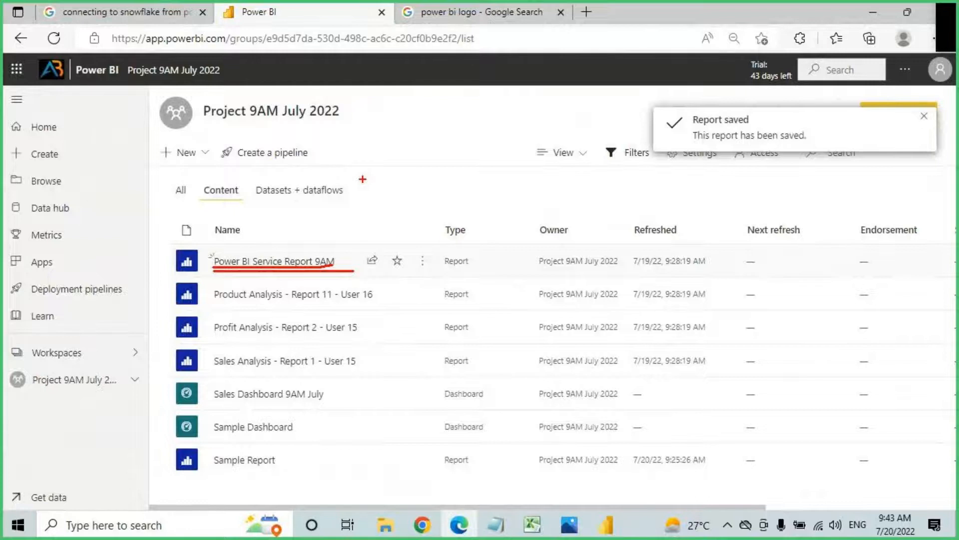
left_click(302, 260)
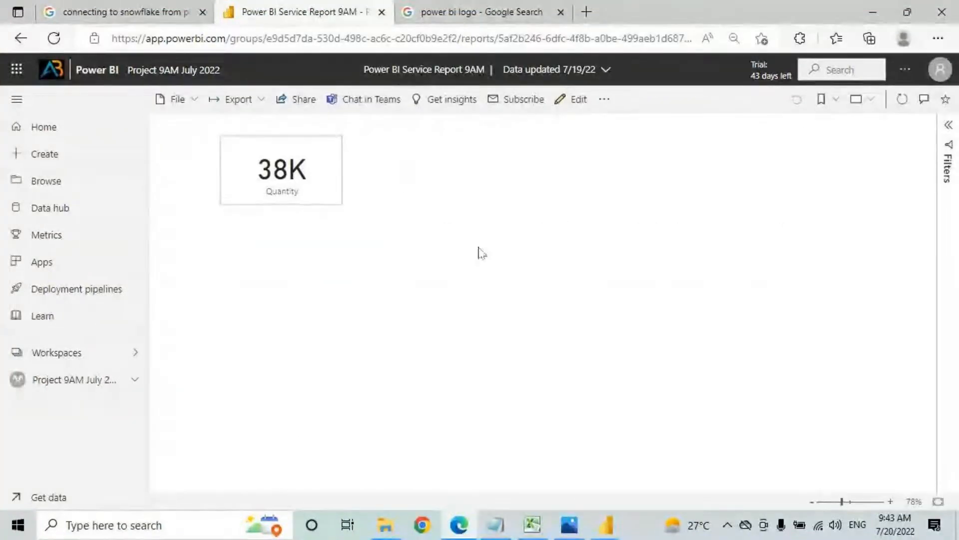
Step: Return to the workspace datasets, then bring up the Reports Vs Dashboards workbook in Excel
left_click(52, 378)
left_click(299, 190)
left_click(420, 261)
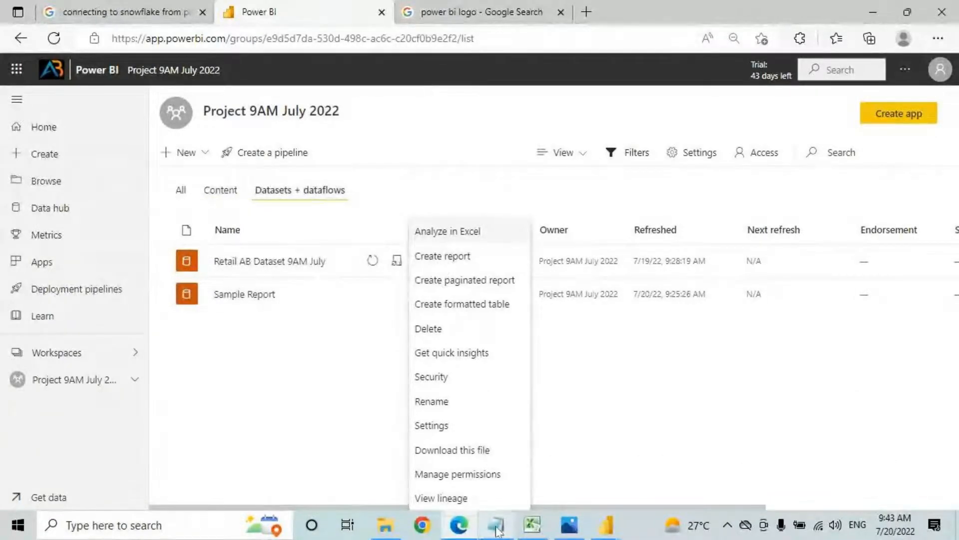
left_click(532, 524)
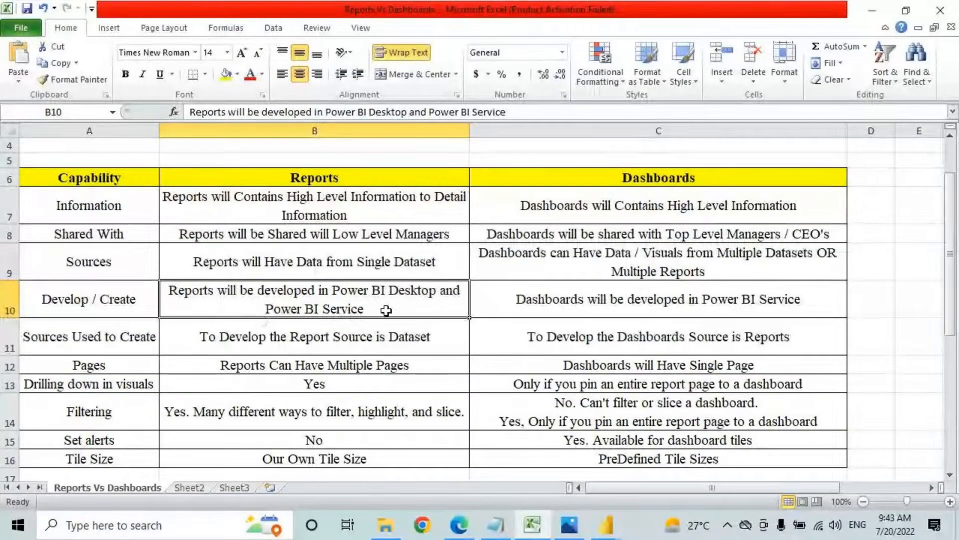
left_click(524, 311)
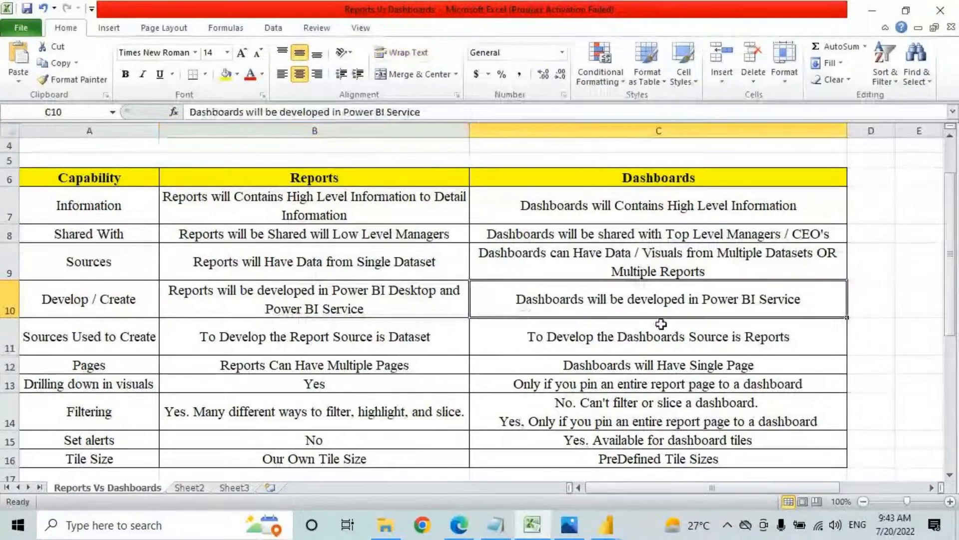
key("ctrl+2")
left_click_drag(674, 312, 801, 310)
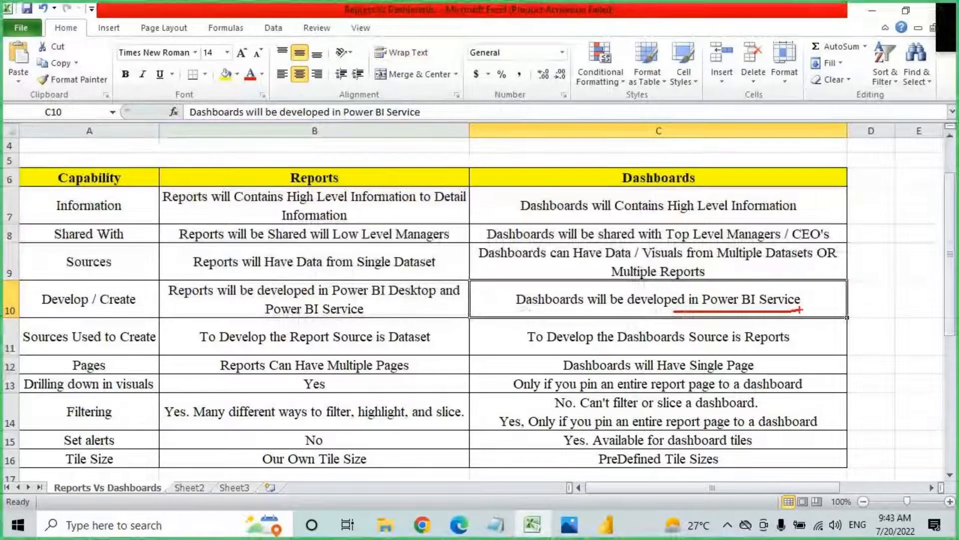
key("Escape")
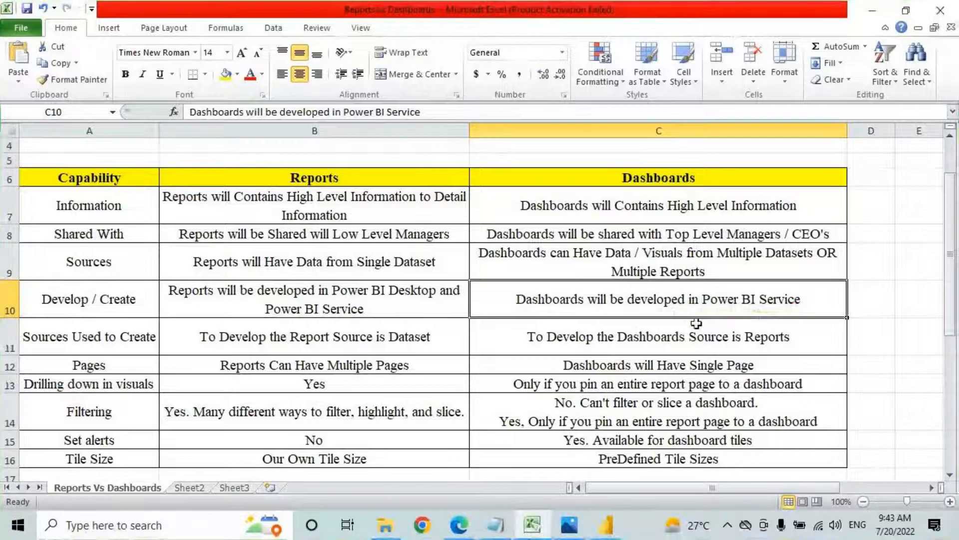
left_click(104, 338)
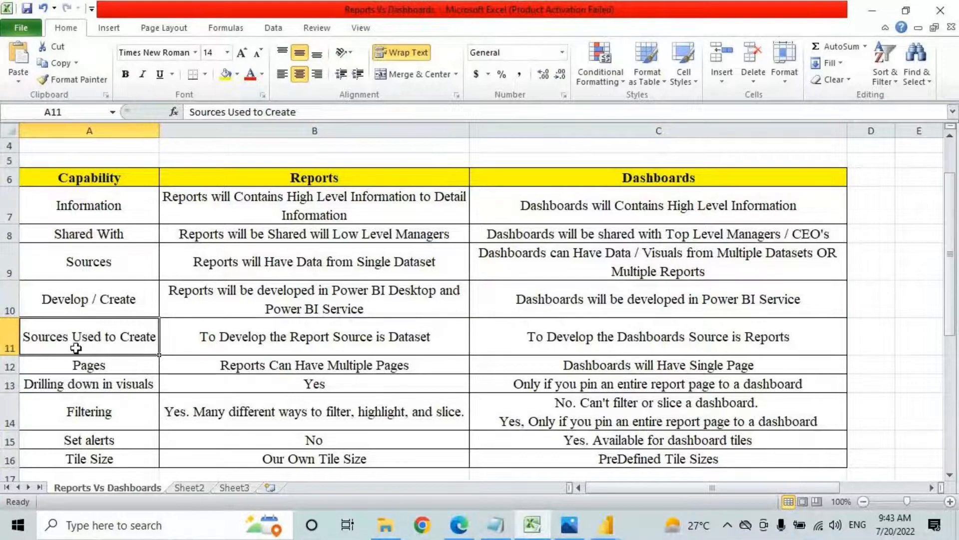
left_click(369, 341)
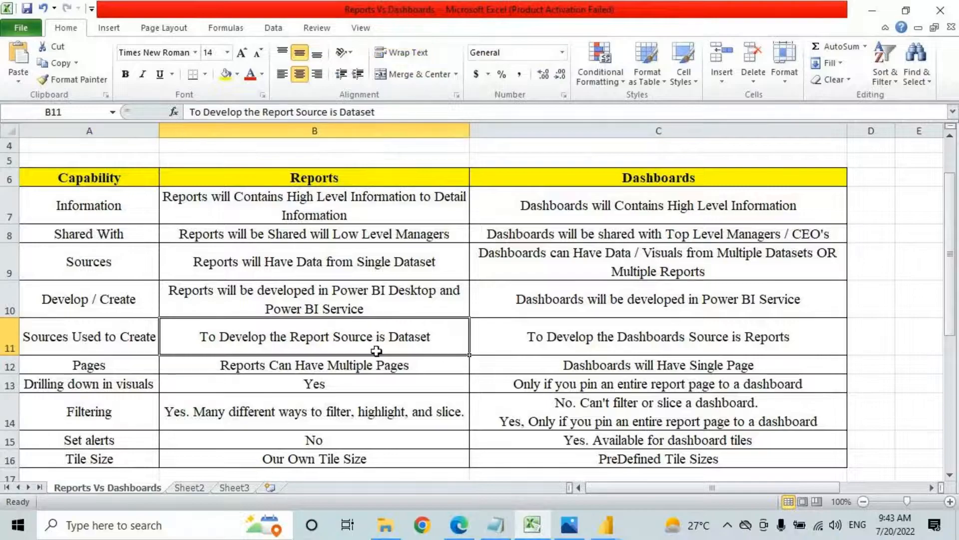
key("ctrl+2")
left_click_drag(234, 342, 398, 345)
left_click_drag(414, 343, 437, 343)
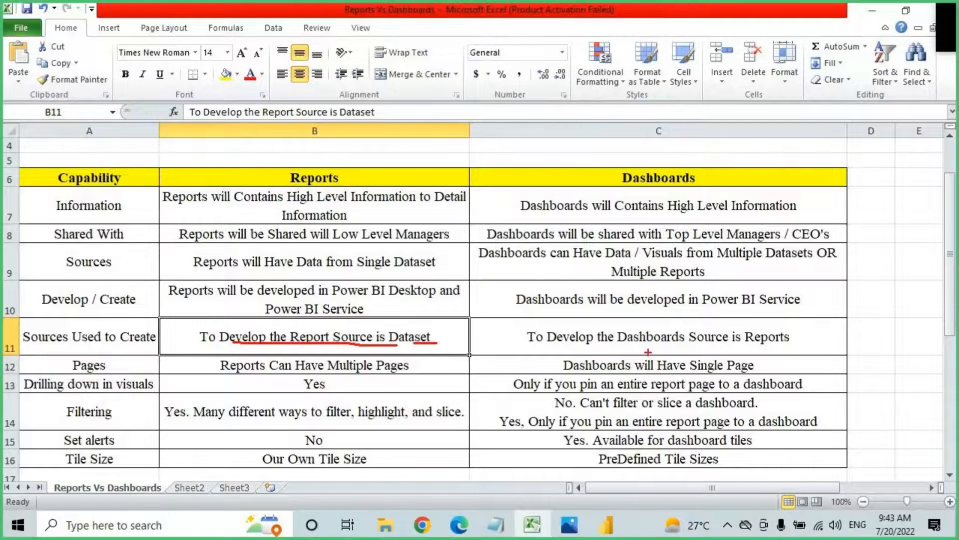
left_click_drag(551, 350, 624, 350)
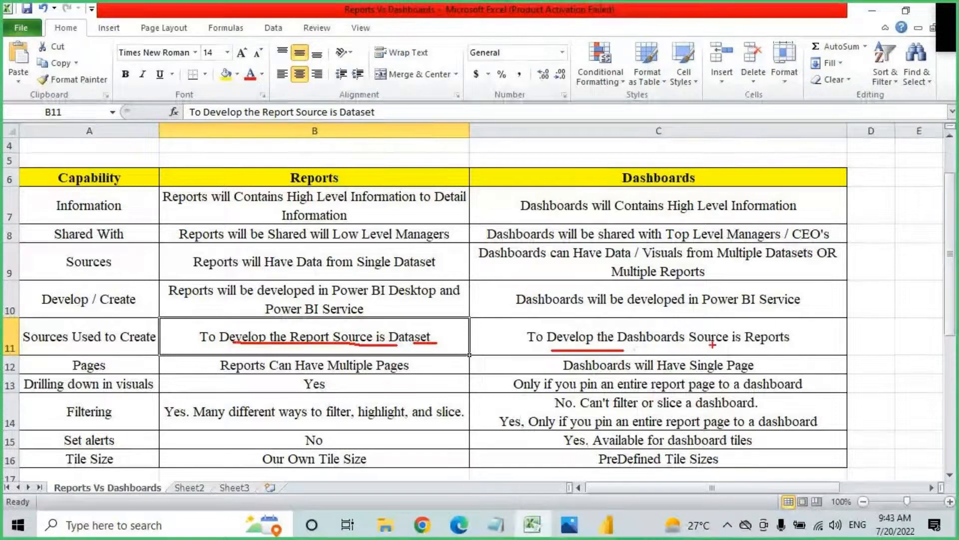
left_click_drag(704, 344, 741, 344)
left_click_drag(746, 344, 785, 345)
left_click_drag(66, 353, 122, 373)
left_click_drag(291, 184, 339, 185)
left_click_drag(274, 372, 419, 376)
left_click_drag(638, 185, 715, 186)
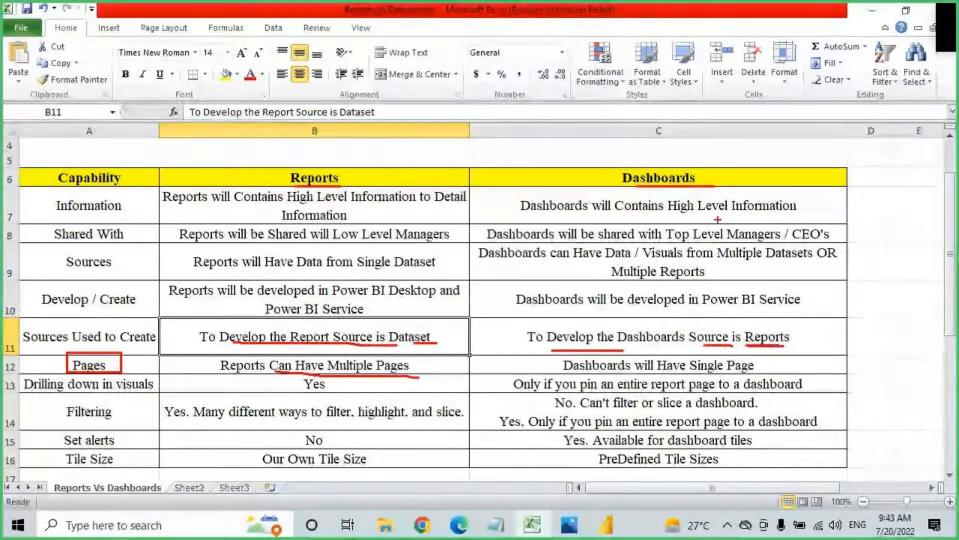
left_click_drag(625, 373, 759, 371)
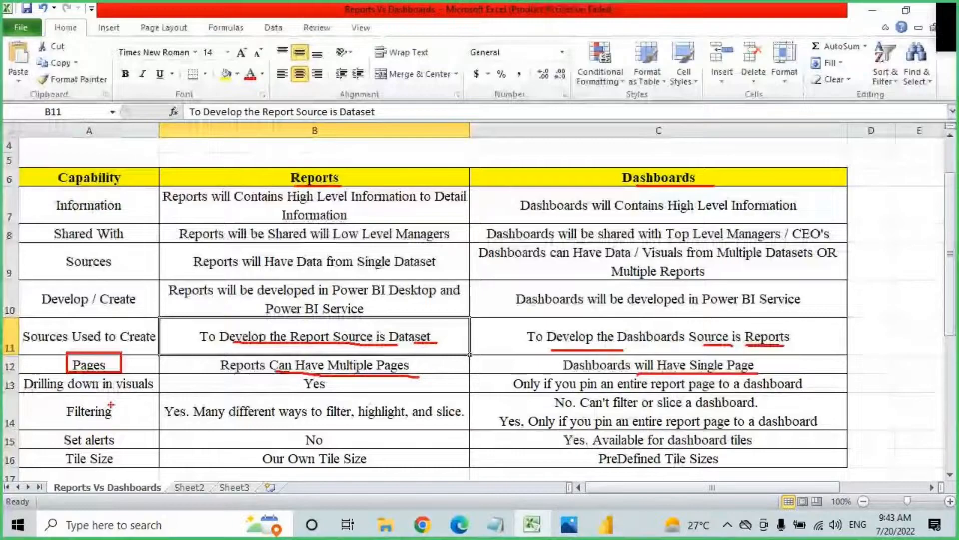
left_click_drag(42, 394, 152, 389)
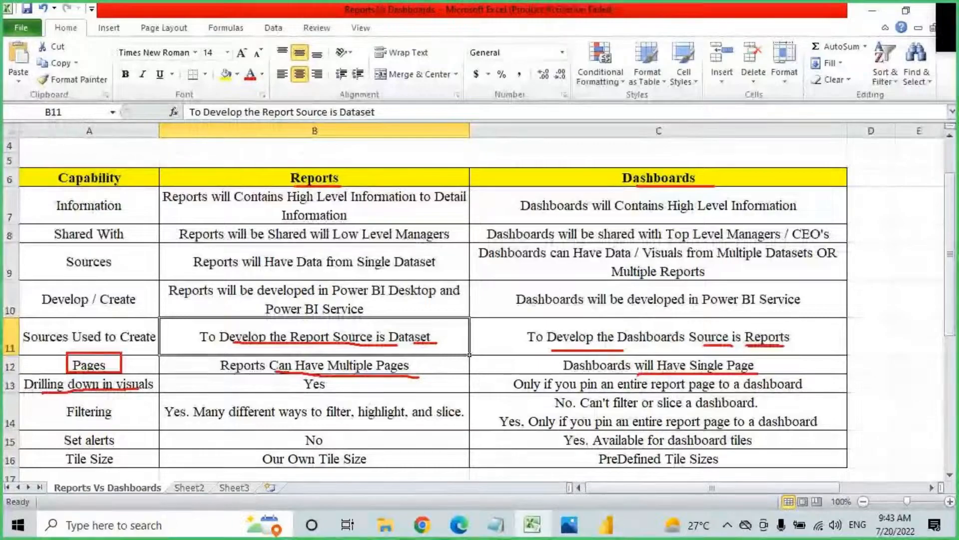
key("Escape")
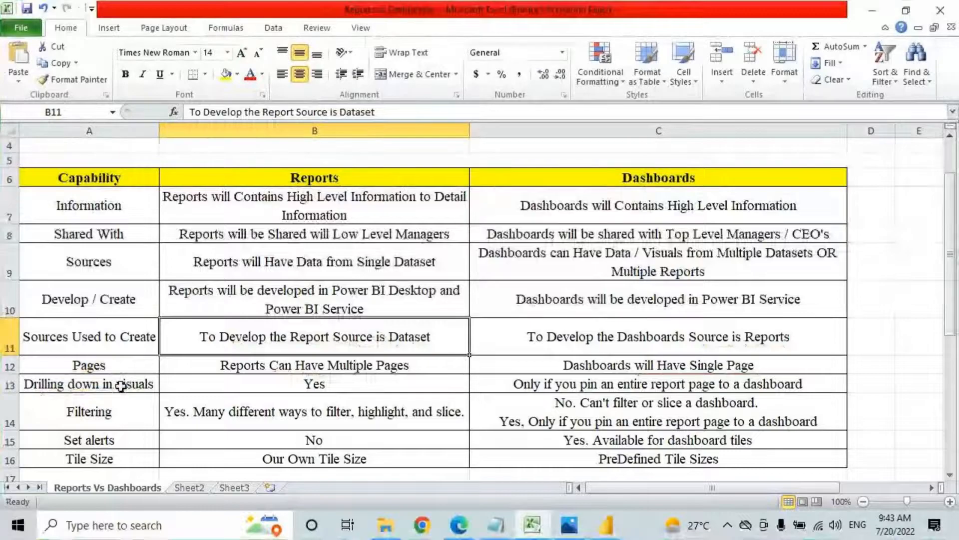
key("ctrl+2")
mouse_move(254, 376)
left_mouse_down()
mouse_move(345, 396)
mouse_move(368, 369)
left_mouse_up()
left_click_drag(513, 374, 866, 403)
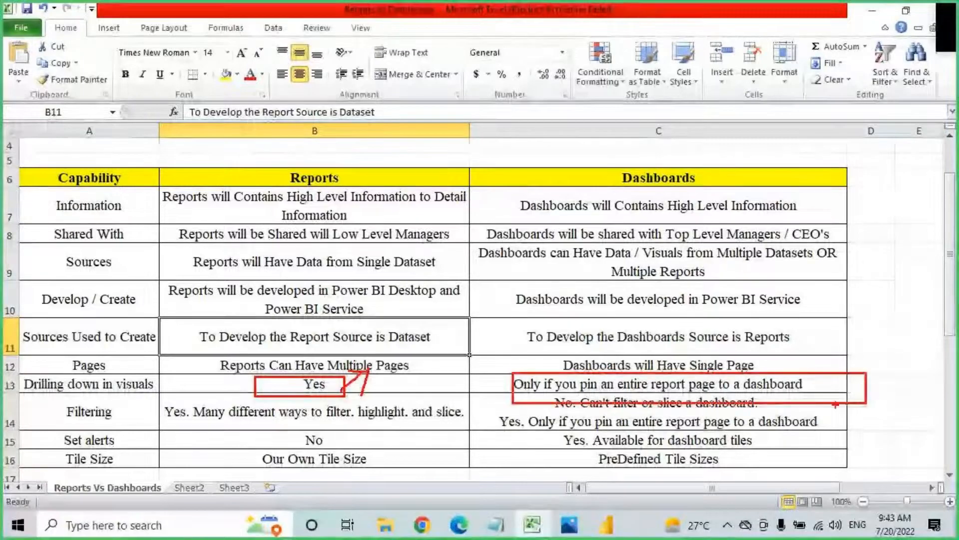
key("Escape")
left_click(607, 526)
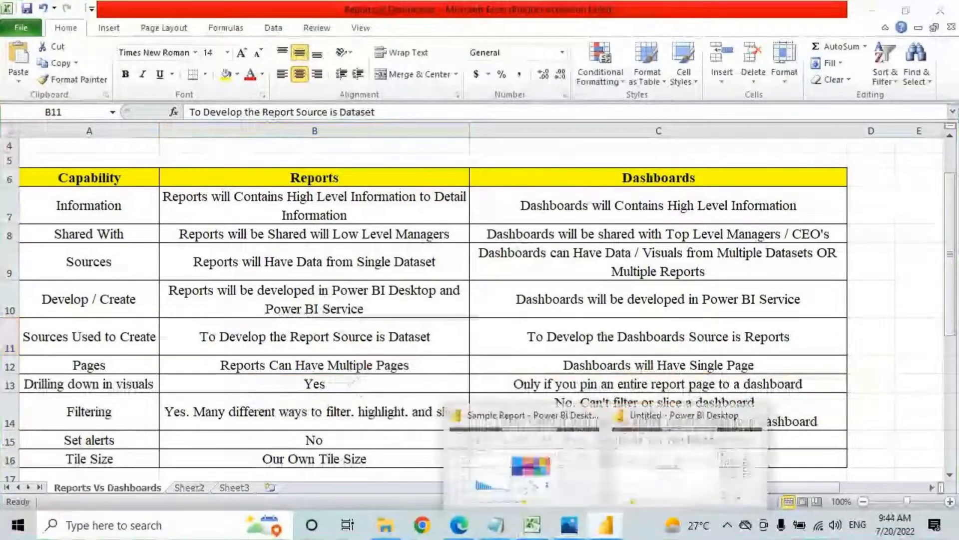
Step: Open Power BI Service Report 9AM for editing with filters and navigation collapsed
left_click(462, 531)
left_click(205, 387)
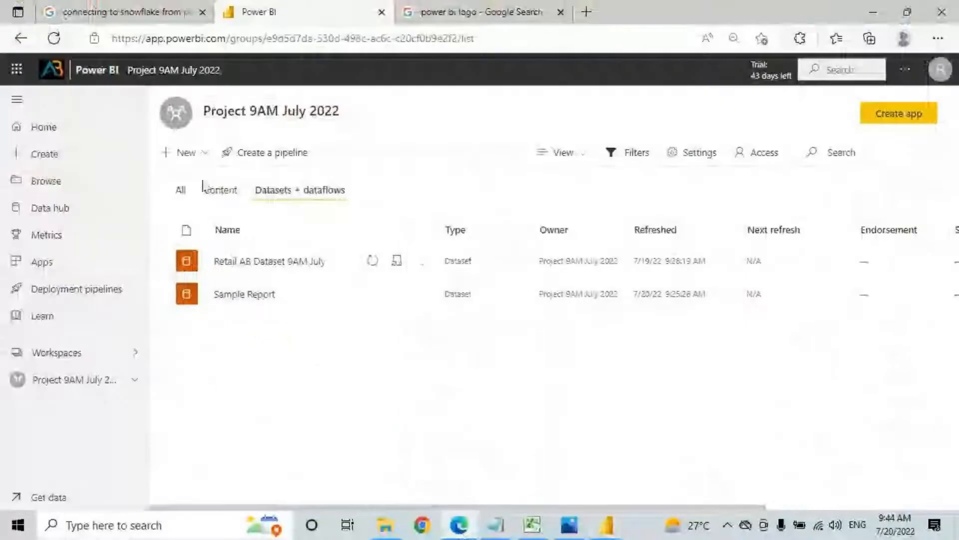
left_click(214, 189)
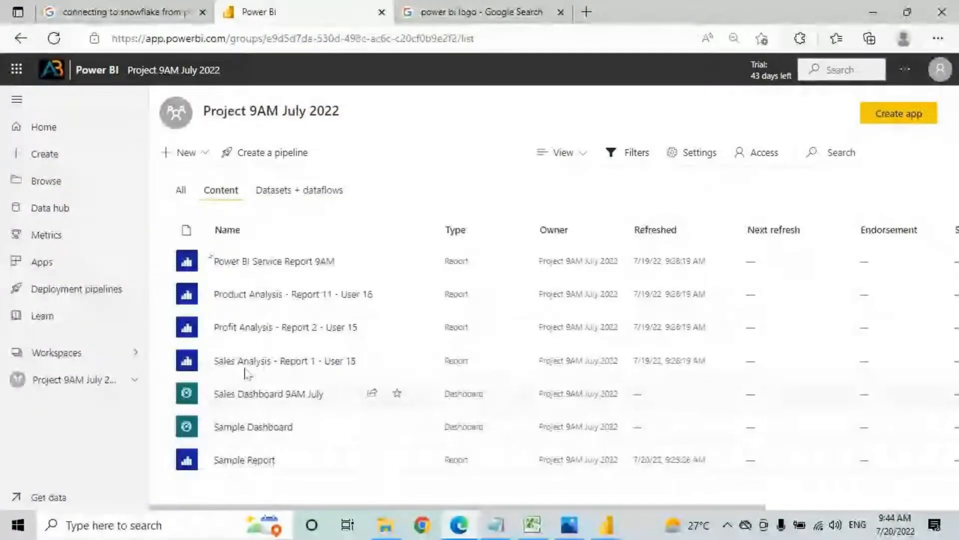
left_click(253, 268)
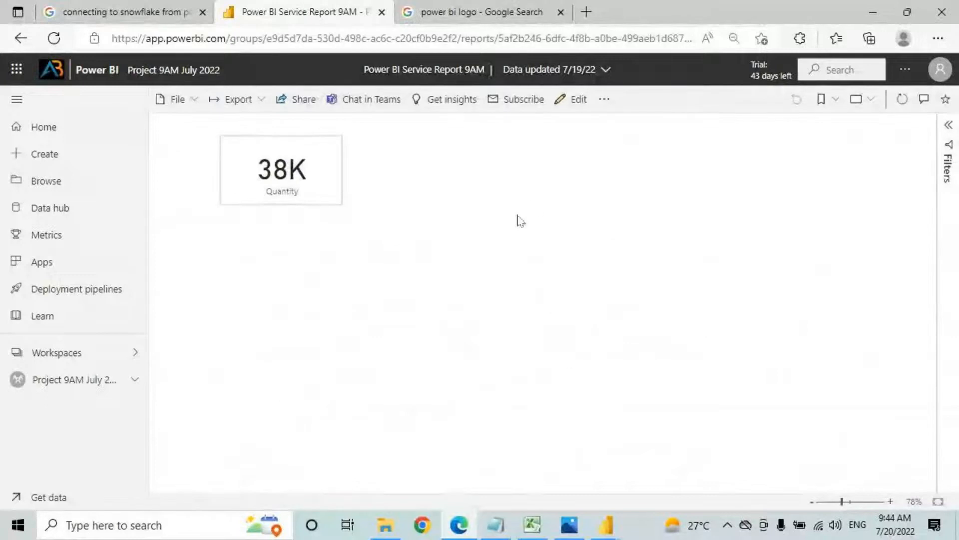
left_click(948, 130)
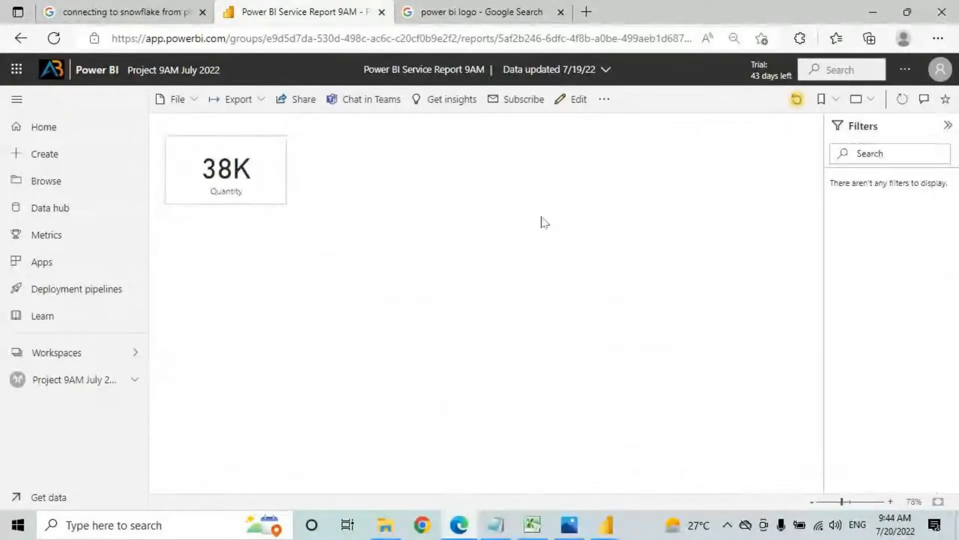
left_click(580, 99)
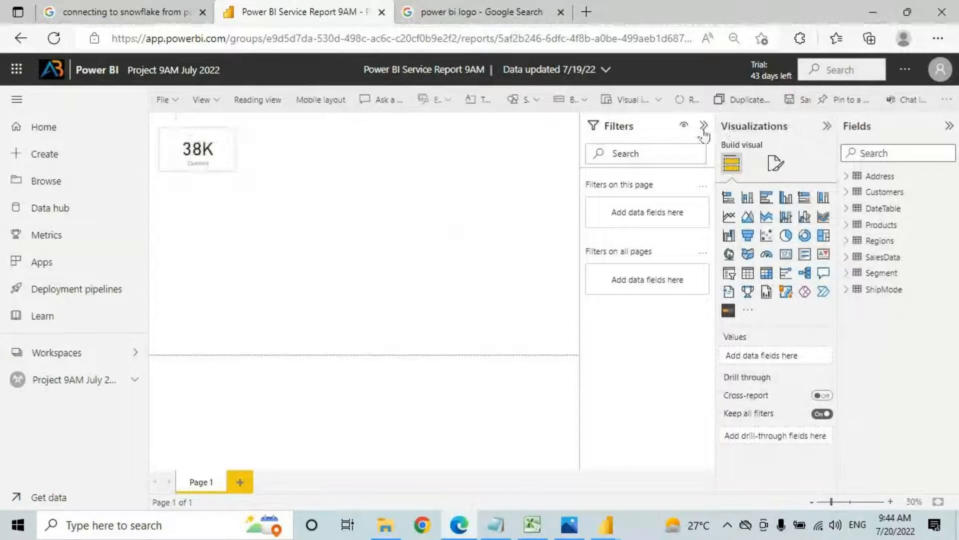
left_click(704, 126)
left_click(16, 100)
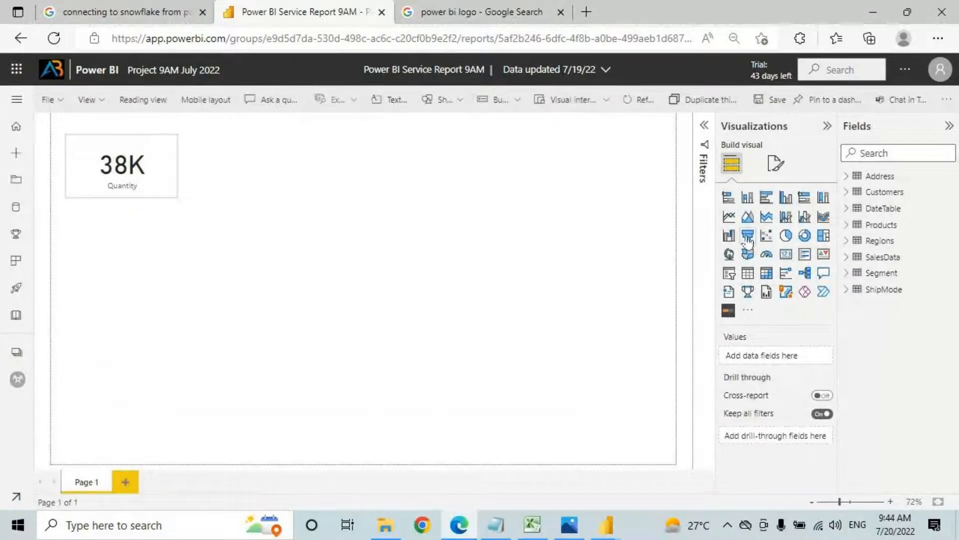
Step: Add a column chart beside the card: Category and Sub-Category on X-axis, Sales as values
left_click(748, 197)
left_click_drag(370, 258, 493, 355)
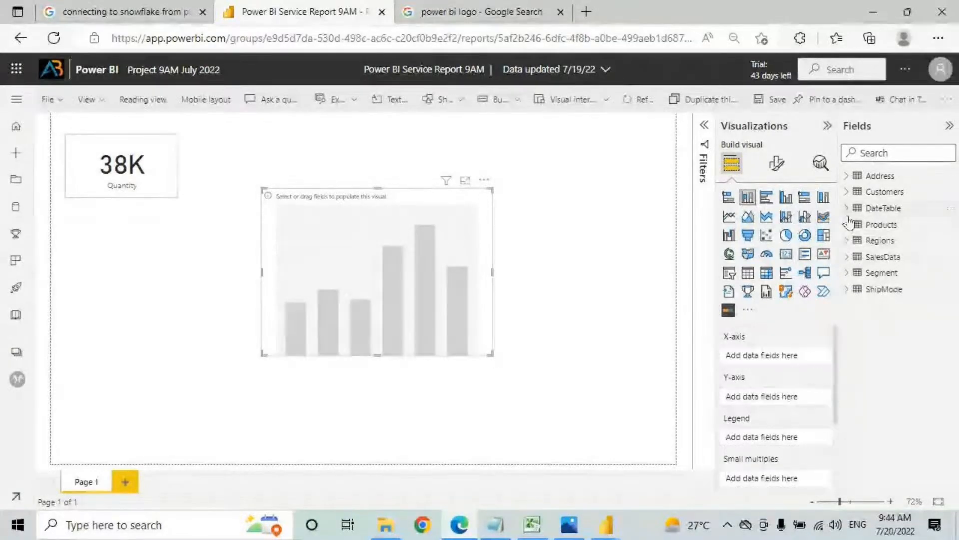
left_click_drag(452, 261, 421, 222)
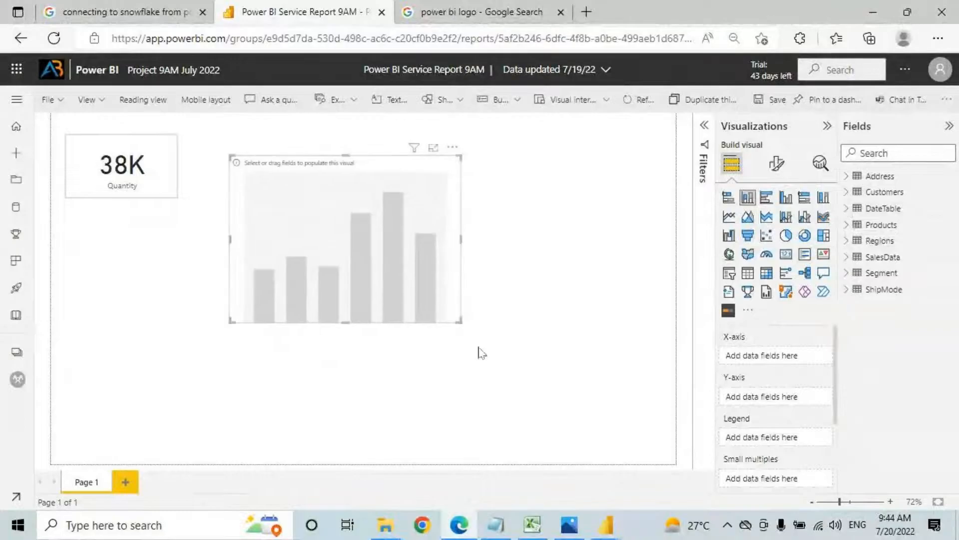
left_click_drag(463, 320, 513, 318)
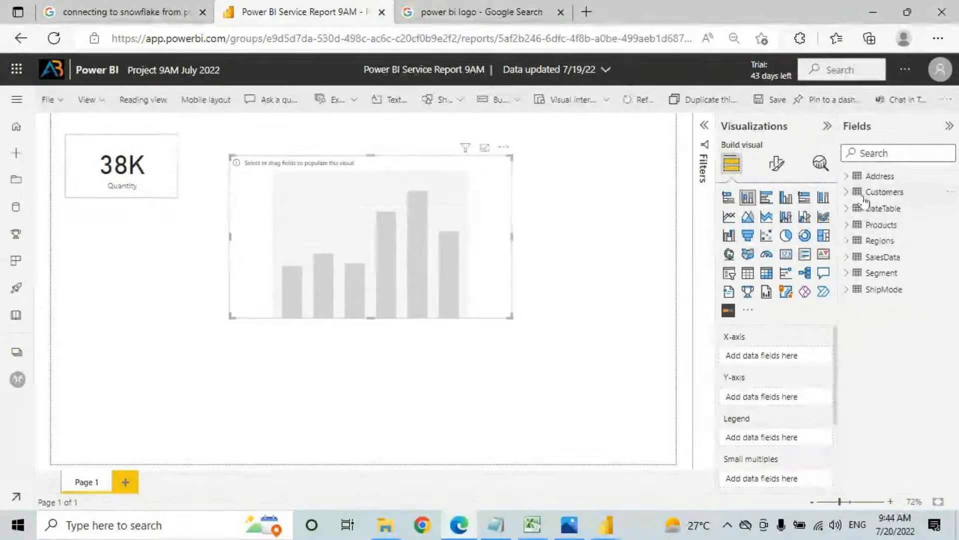
left_click(856, 229)
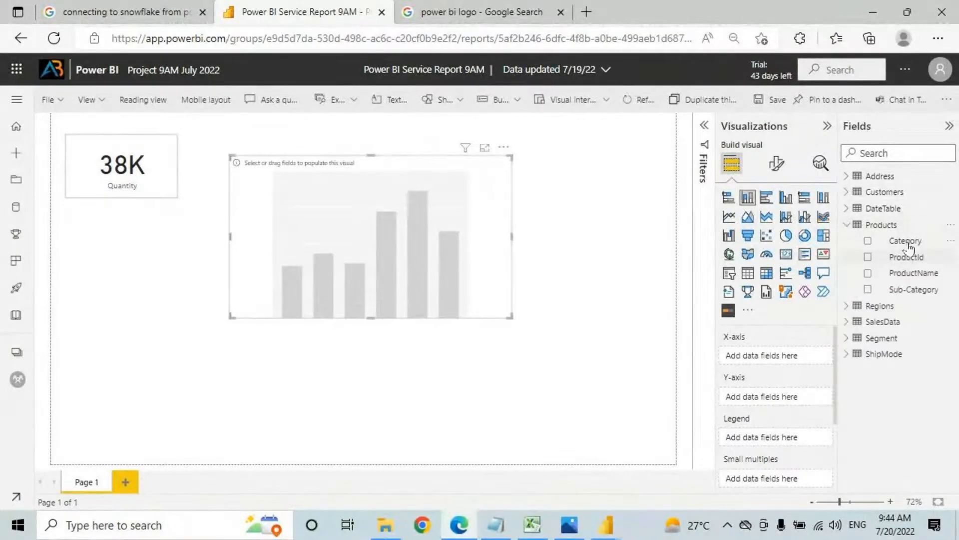
left_click(905, 240)
left_click_drag(915, 297, 795, 384)
left_click(869, 324)
scroll(869, 330, "down", 2)
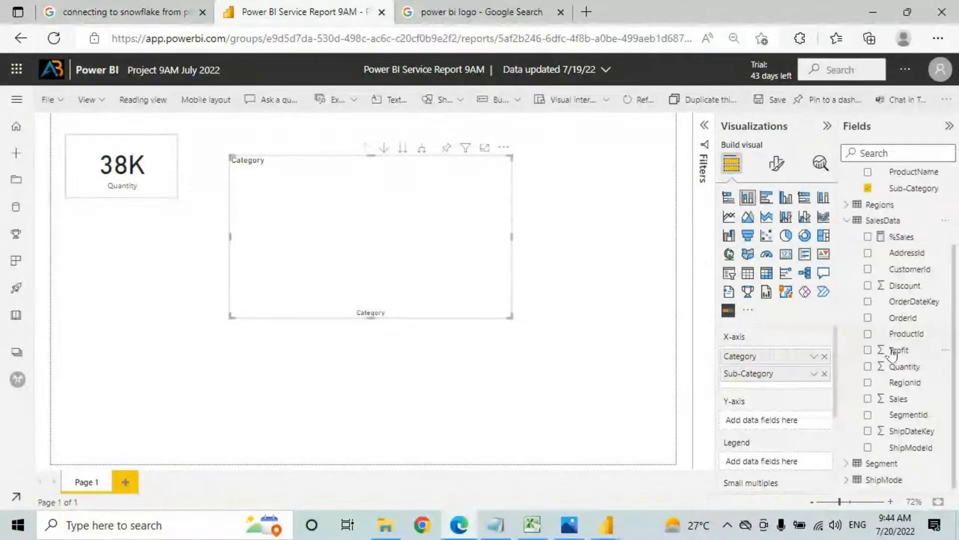
left_click_drag(894, 402, 775, 422)
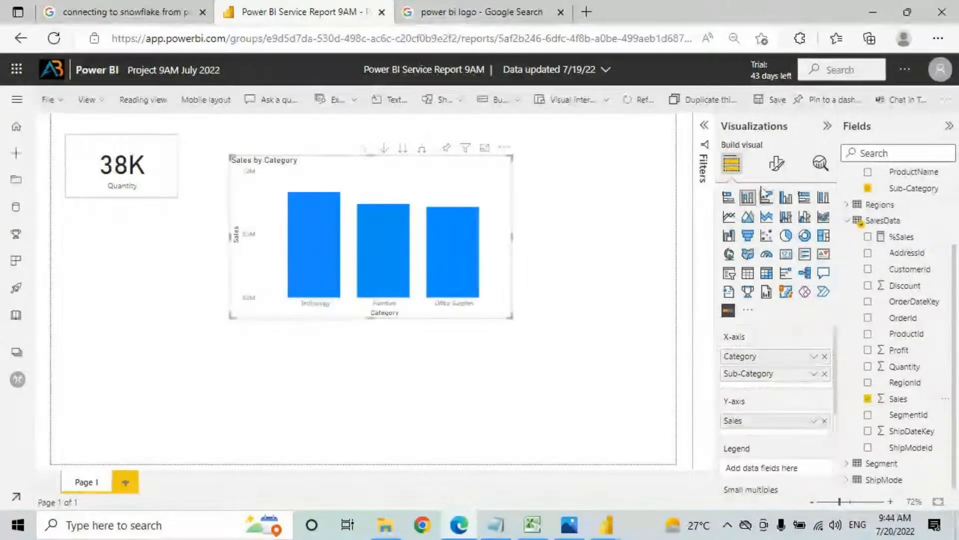
Step: Turn on data labels for the chart and save the report
left_click(777, 164)
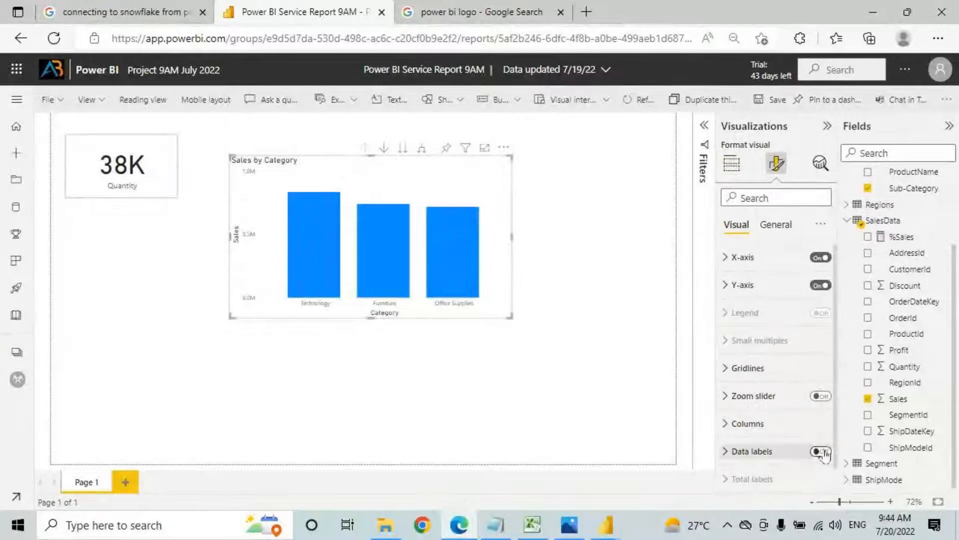
left_click(821, 452)
left_click(731, 164)
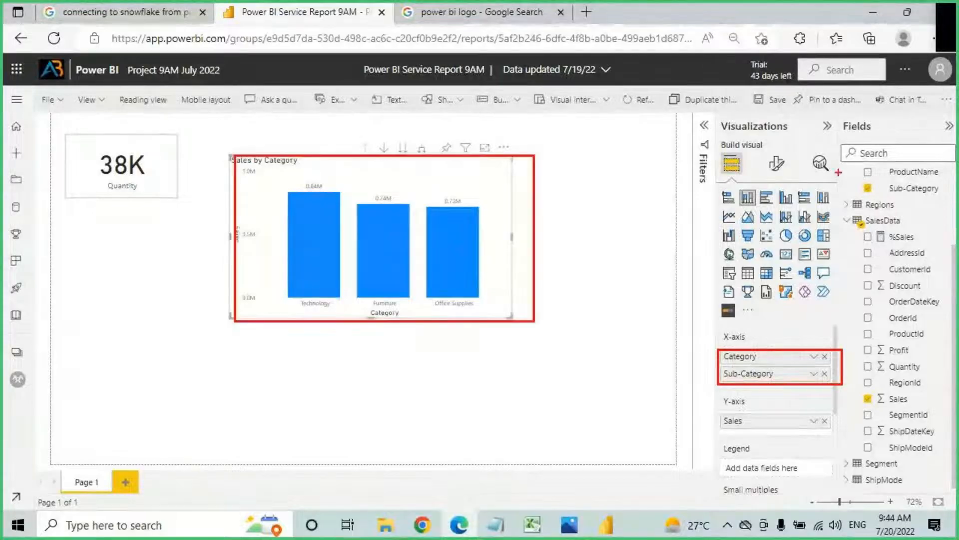
left_click(773, 100)
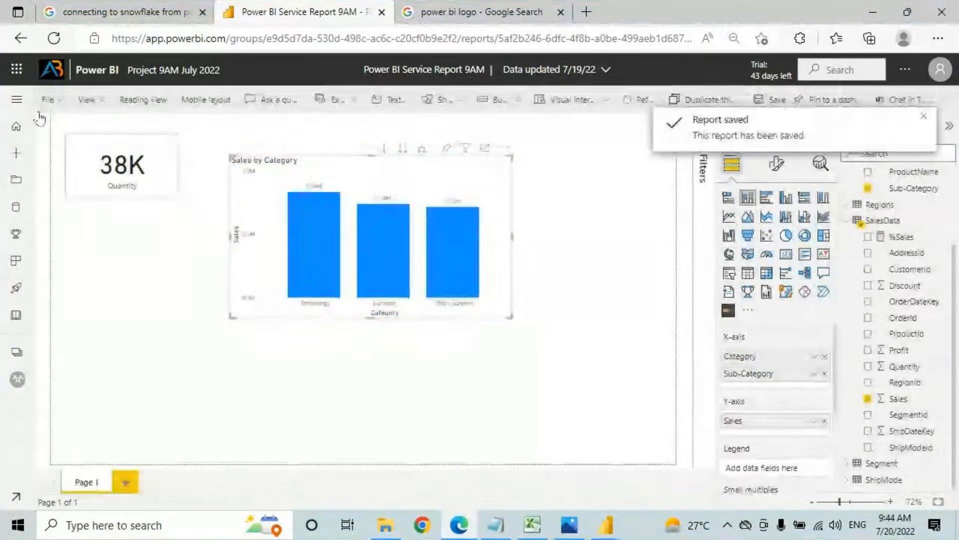
Step: Reopen Power BI Service Report 9AM from the workspace for viewing
left_click(17, 100)
left_click(70, 381)
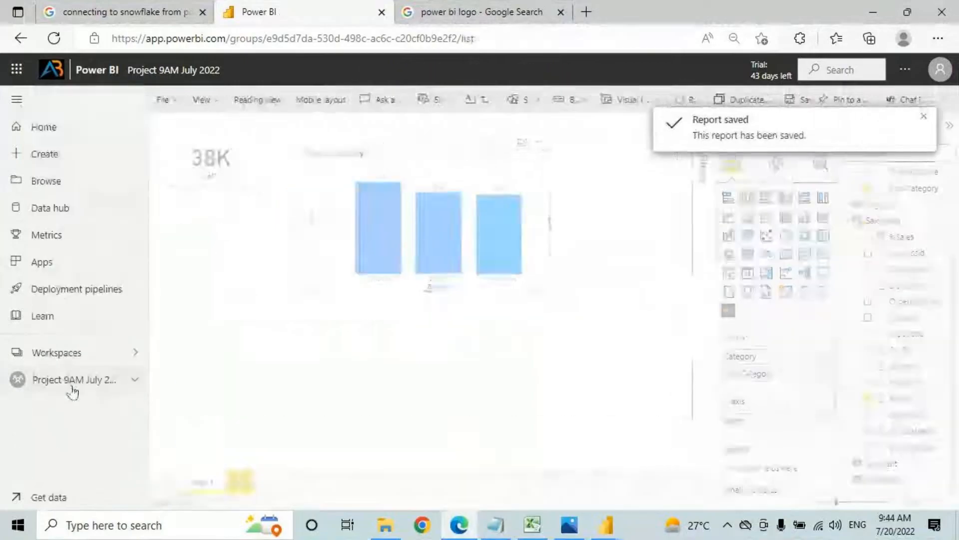
left_click(300, 261)
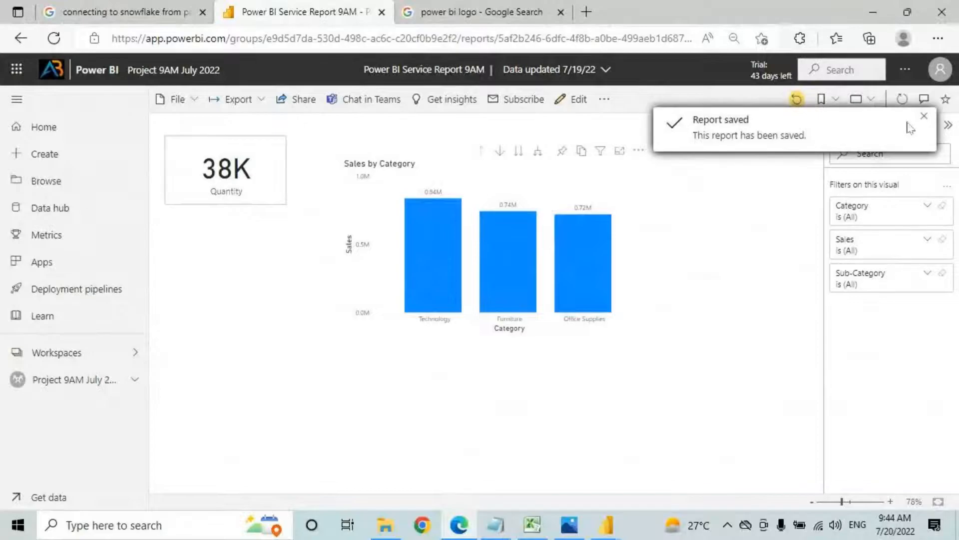
left_click(923, 117)
Step: Drill from the Technology bar into its sub-categories and back up to categories
left_click(500, 150)
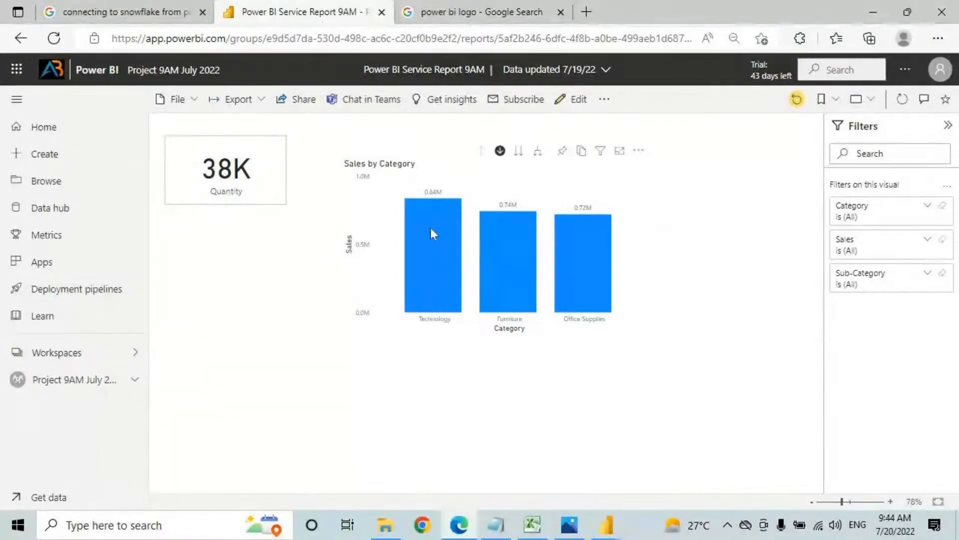
left_click(430, 274)
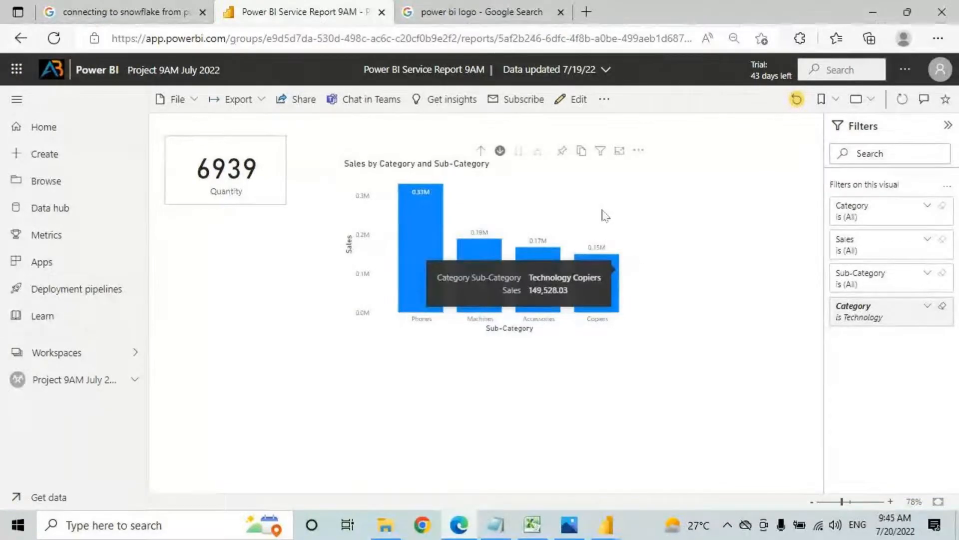
left_click(481, 151)
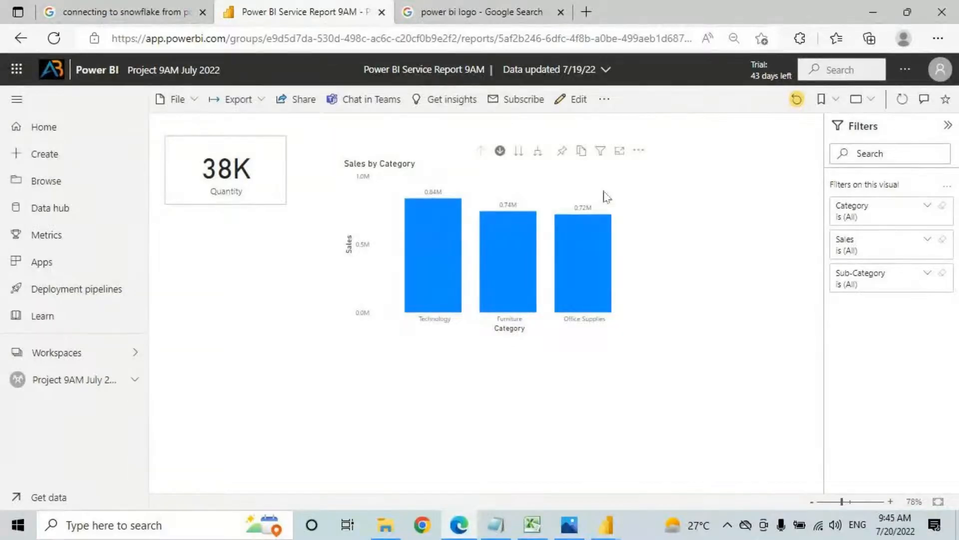
left_click(563, 151)
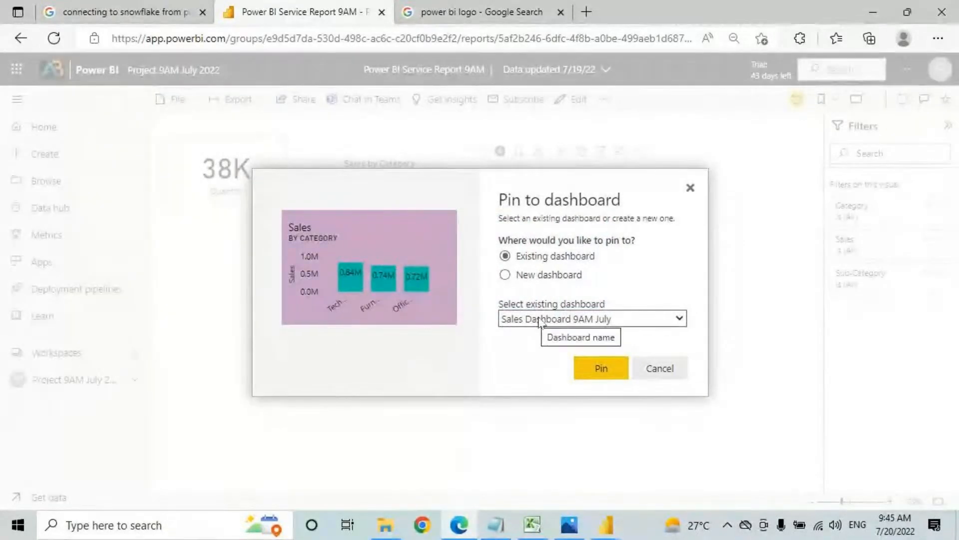
Step: Pin the chart to Sales Dashboard 9AM July and view the new tile there
left_click(602, 368)
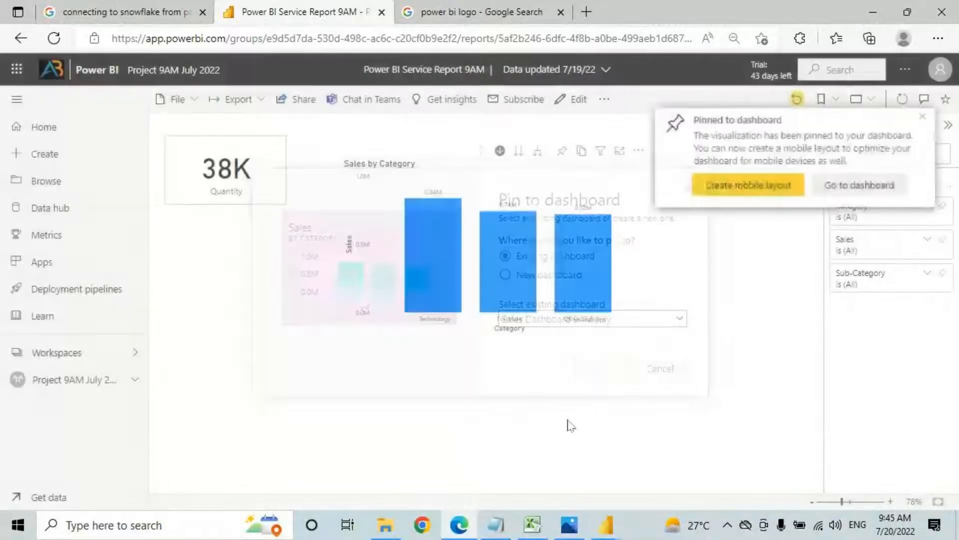
left_click(87, 378)
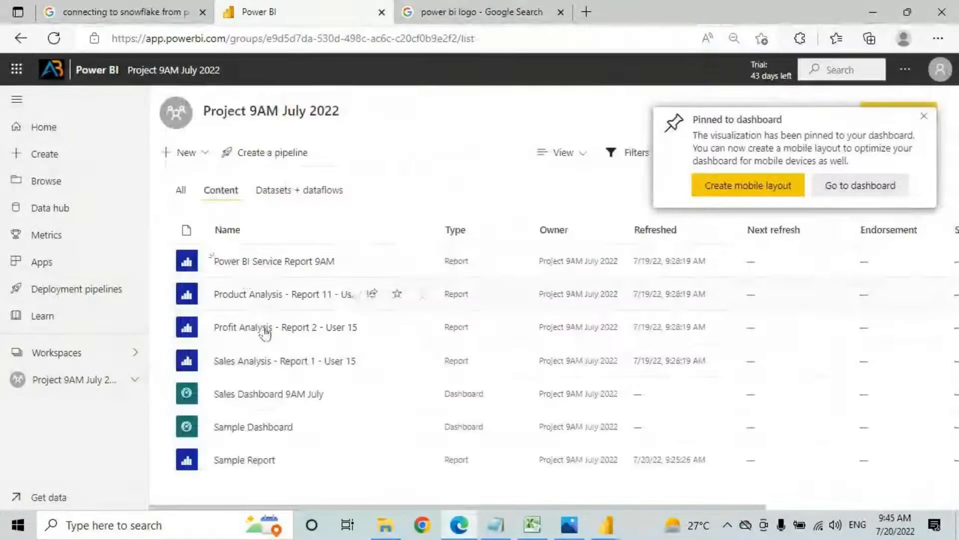
left_click(259, 394)
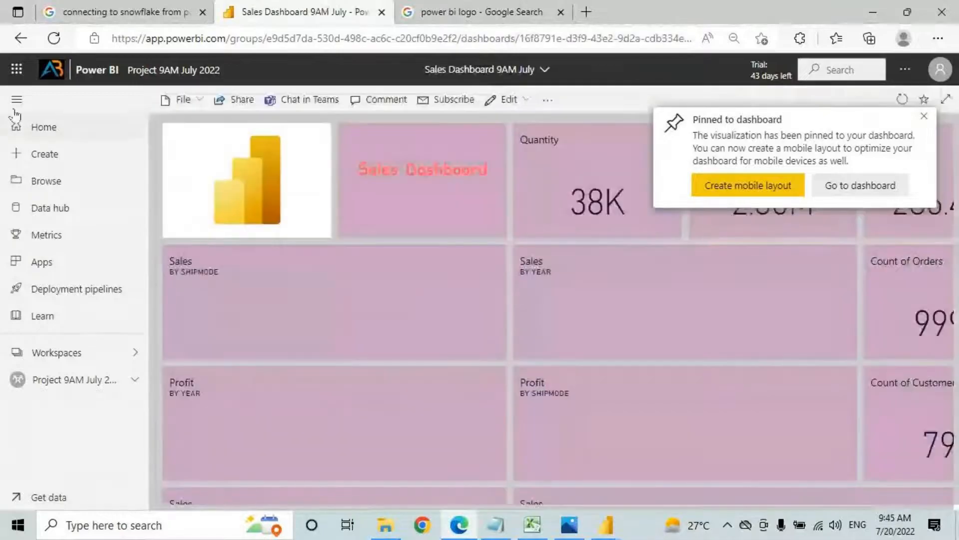
scroll(394, 328, "down", 5)
scroll(394, 328, "down", 6)
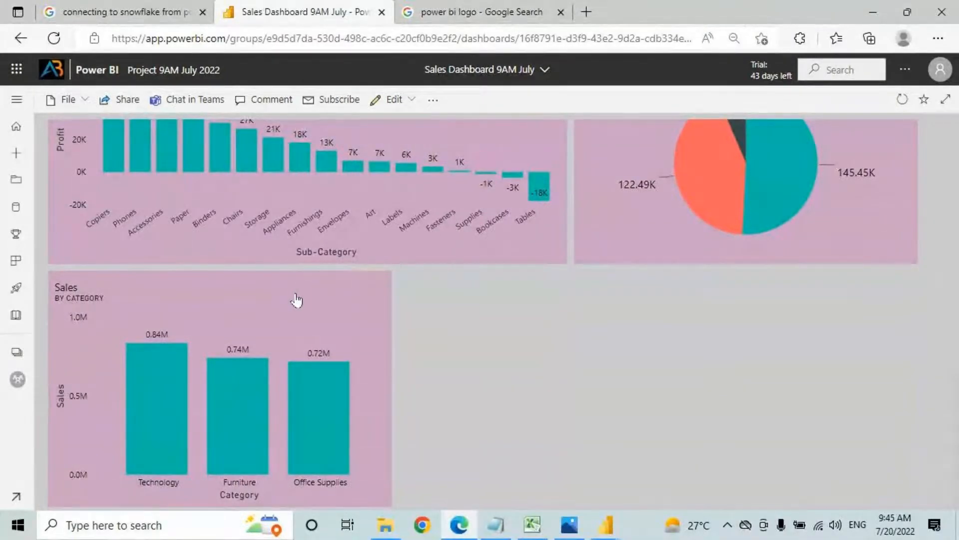
Step: Delete the Sales by Category tile from the dashboard
left_click(379, 281)
left_click(436, 289)
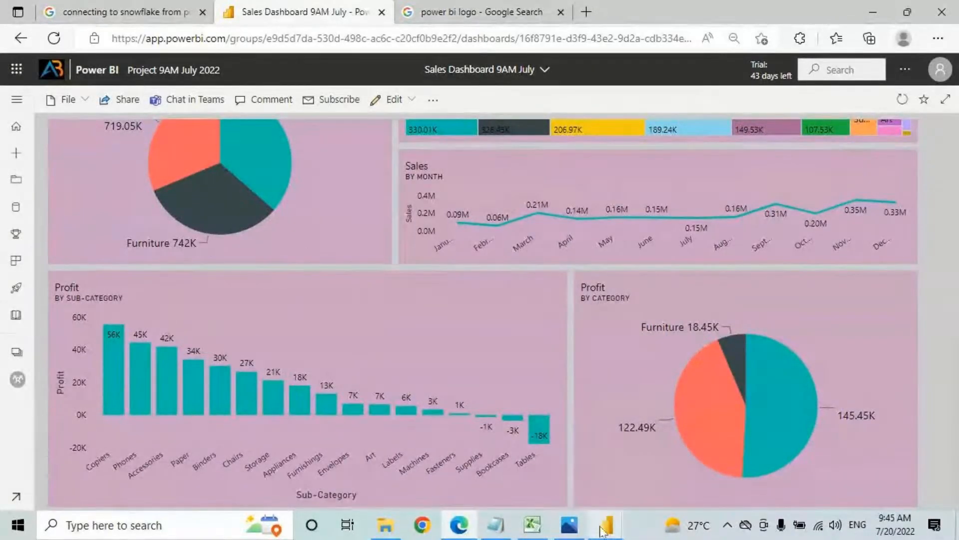
left_click(534, 534)
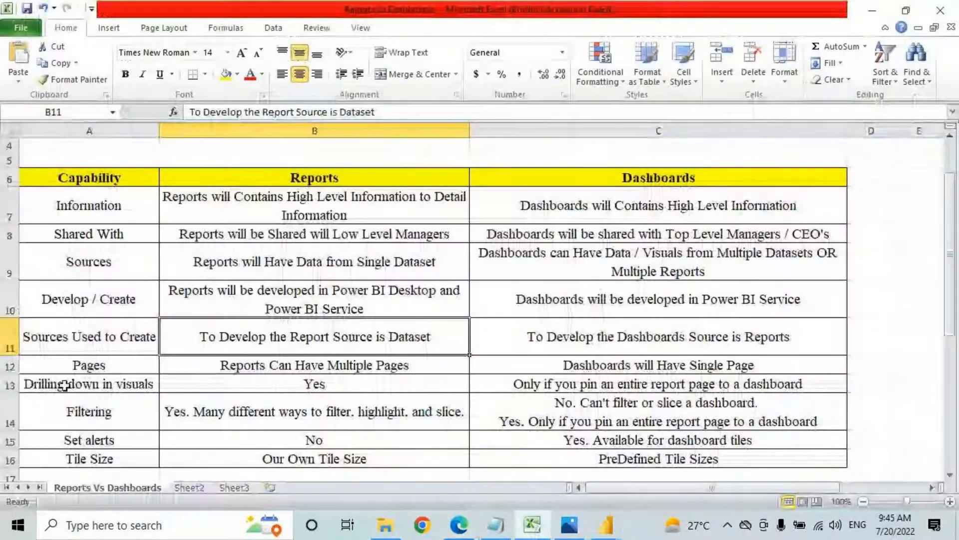
Step: Select the dashboards' drilling-down answer in C13, then open the Project 9AM July 2022 workspace
left_click_drag(100, 383, 328, 389)
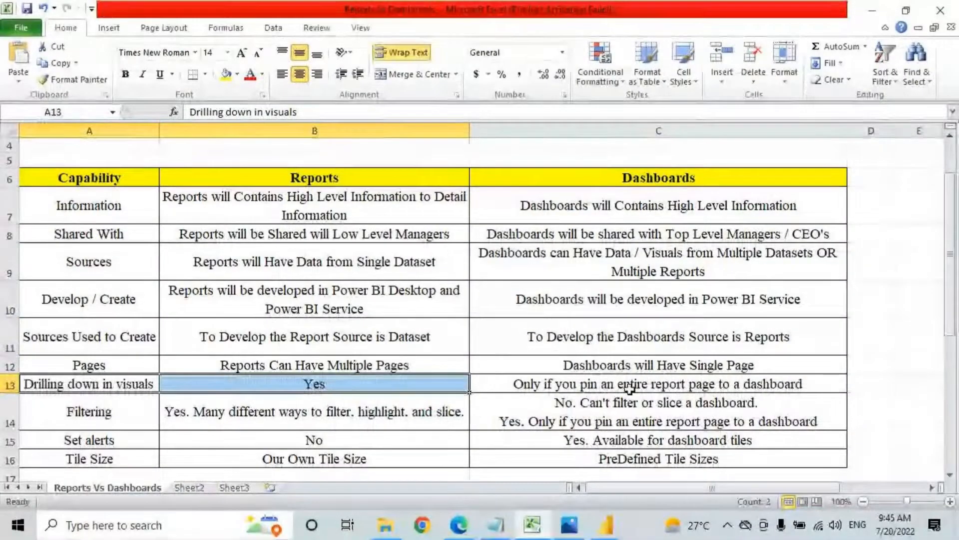
left_click(548, 389)
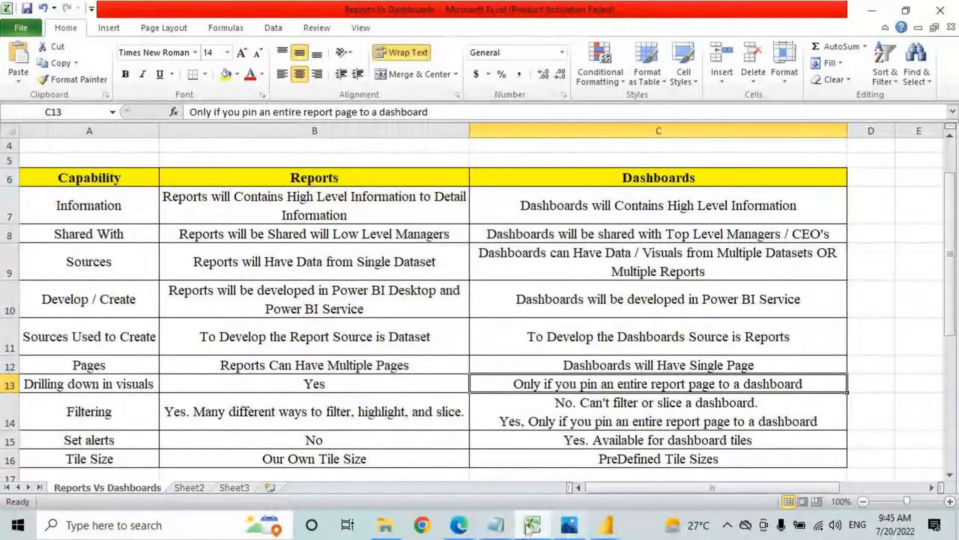
left_click(458, 525)
scroll(335, 285, "up", 5)
left_click(20, 103)
left_click(74, 379)
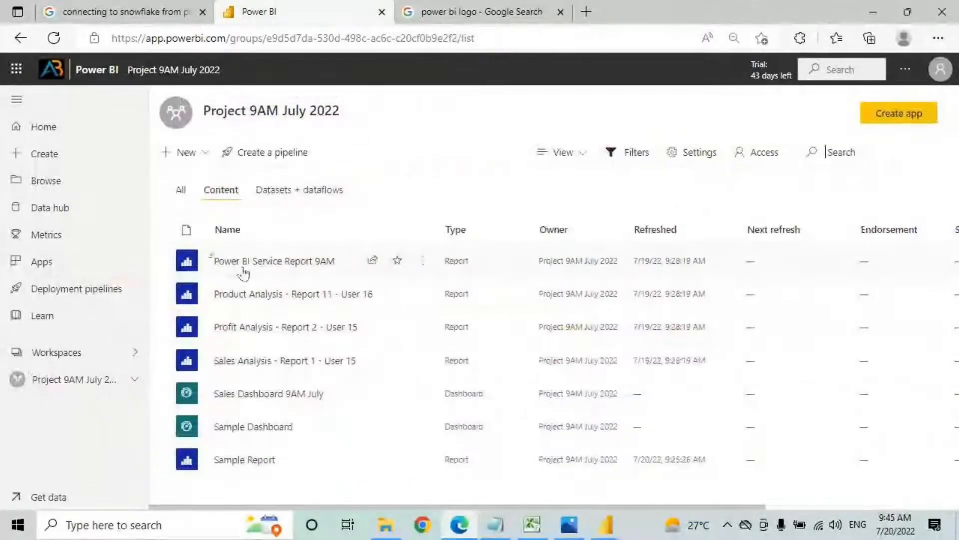
Step: Open Power BI Service Report 9AM and select its Sales chart and 38K card
left_click(245, 269)
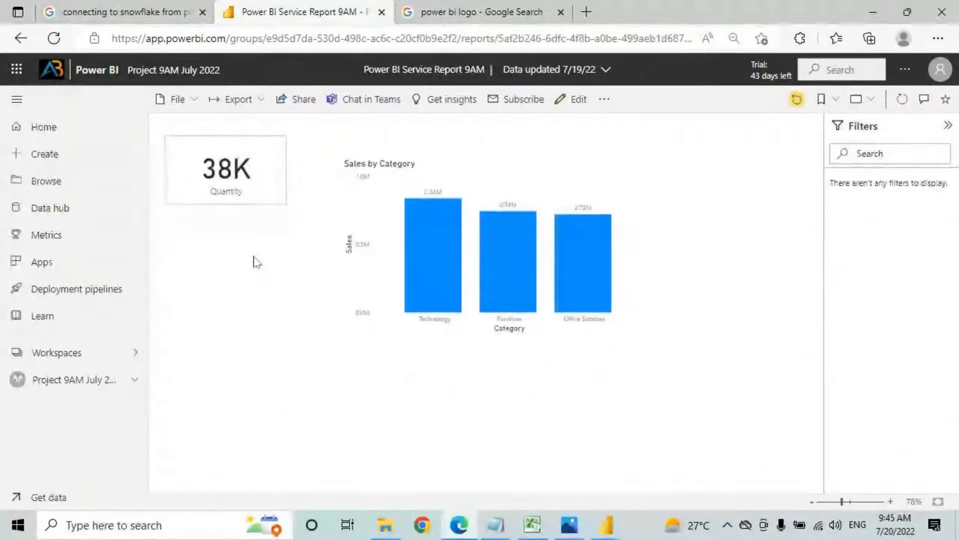
left_click(526, 188)
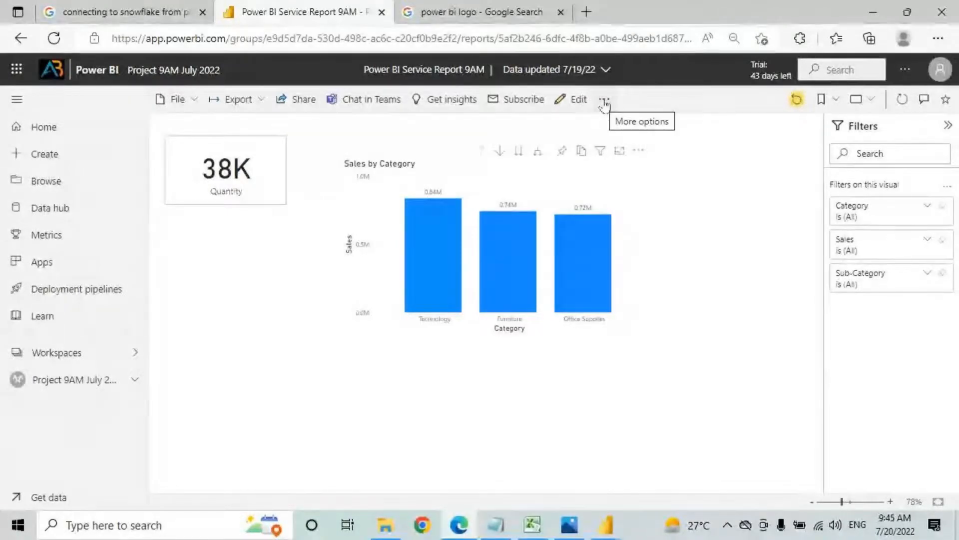
left_click(227, 171)
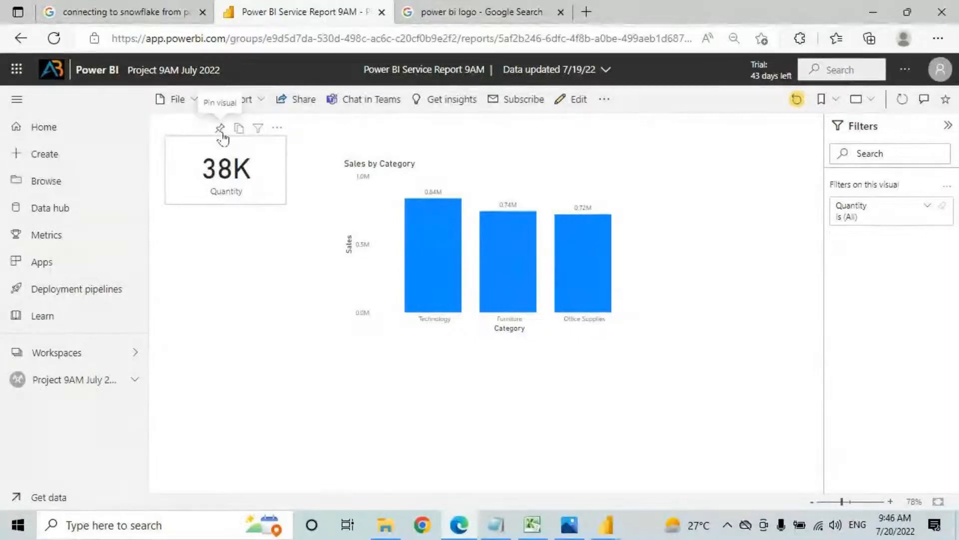
left_click(577, 171)
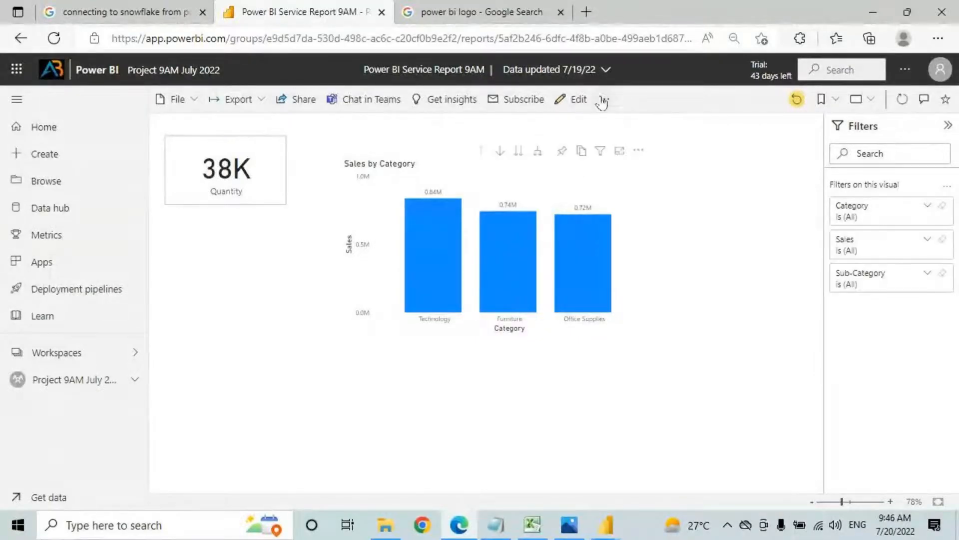
Step: Pin the whole report page live to Sales Dashboard 9AM July
left_click(605, 99)
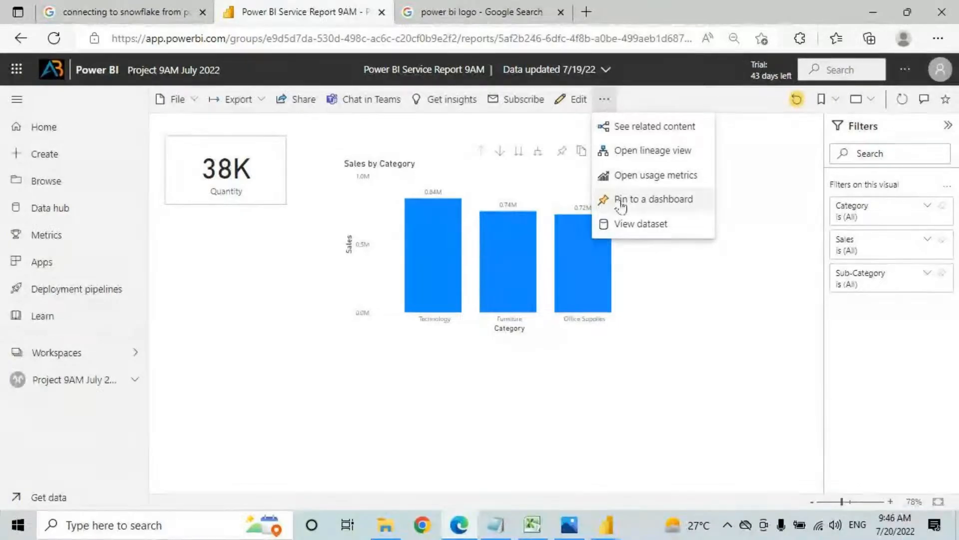
left_click(606, 99)
left_click(605, 99)
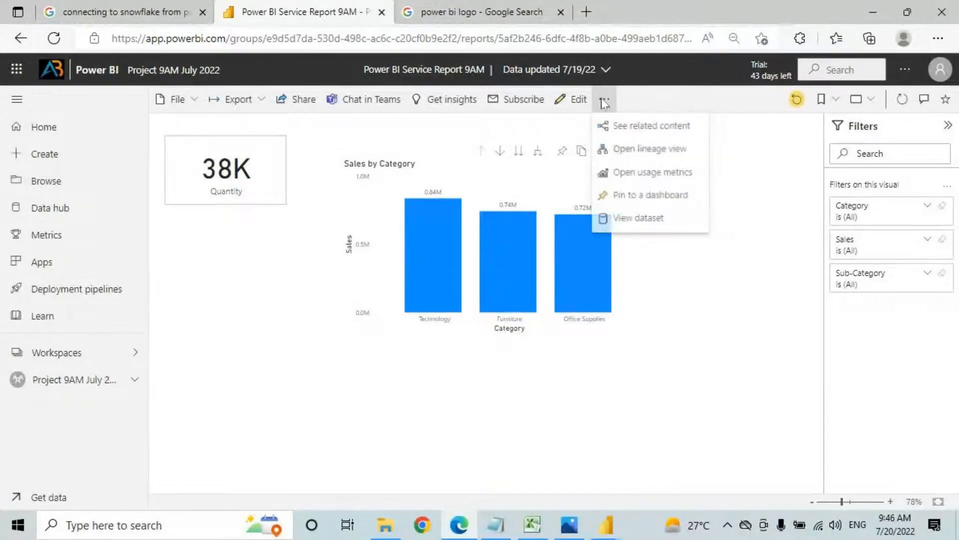
left_click(636, 205)
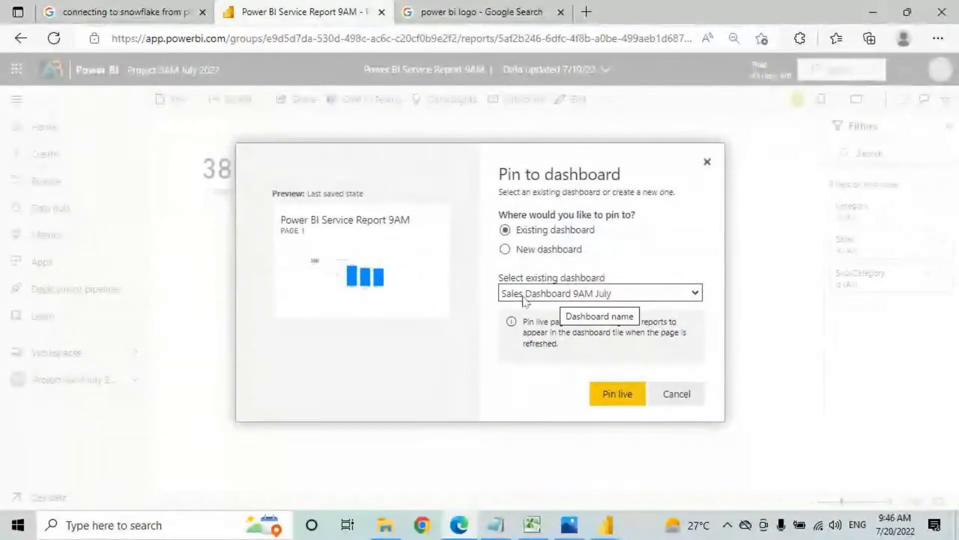
left_click(617, 393)
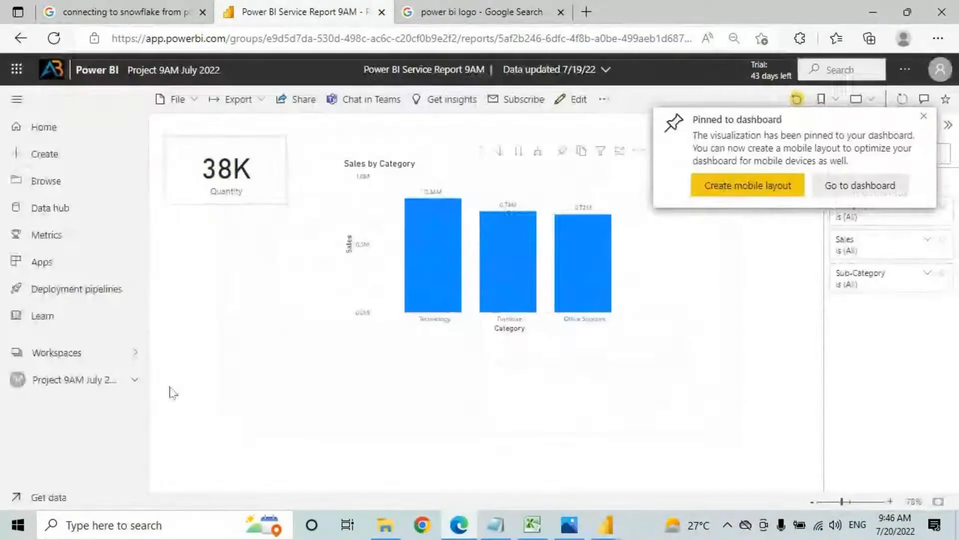
left_click(128, 380)
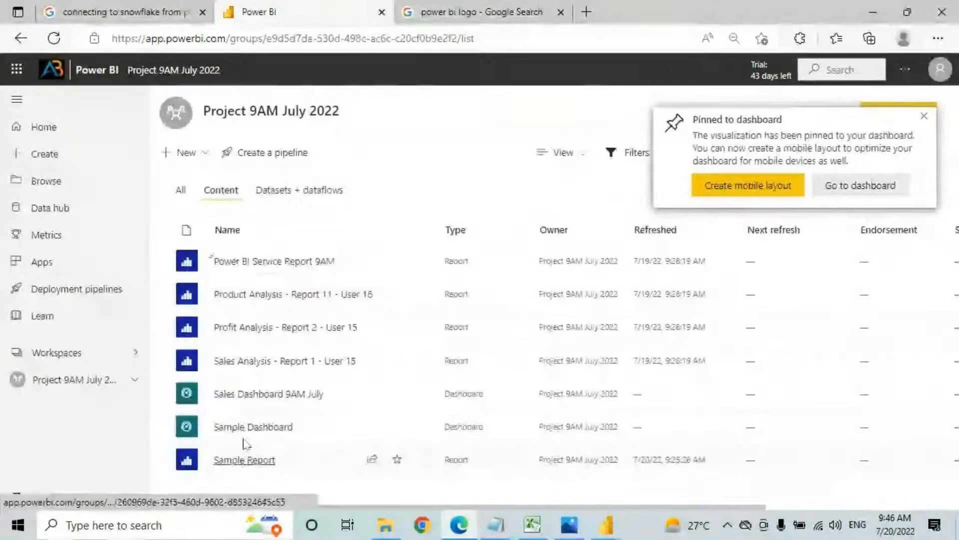
left_click(248, 395)
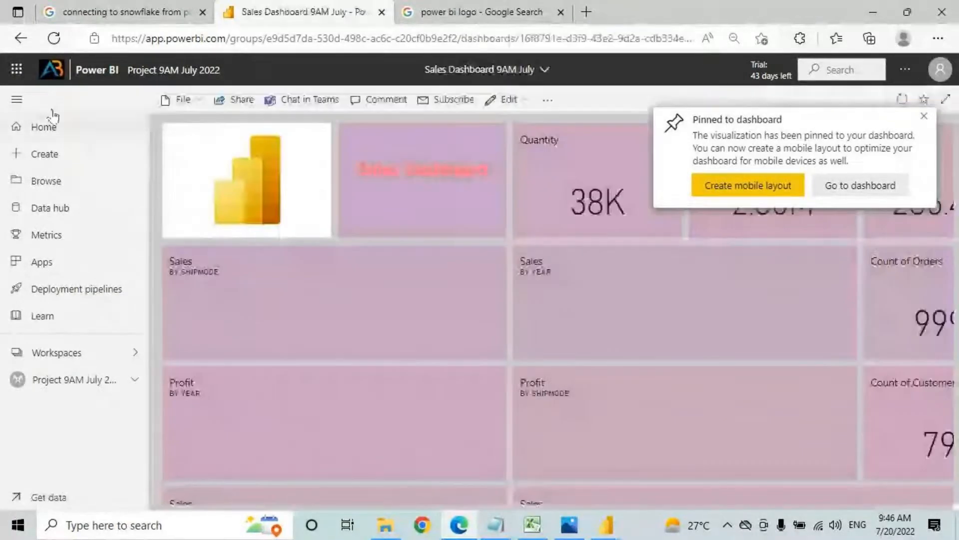
scroll(350, 259, "down", 5)
scroll(353, 279, "down", 10)
scroll(525, 278, "up", 2)
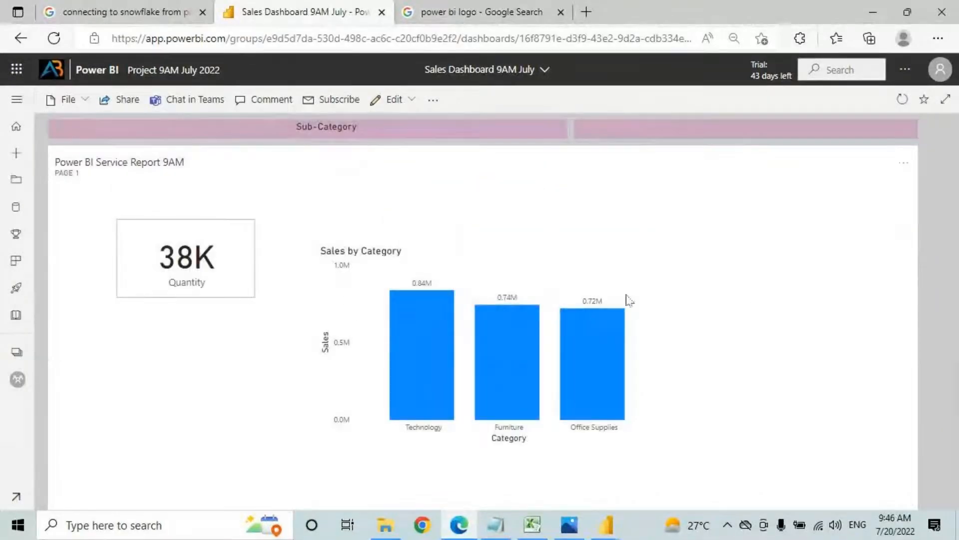
scroll(583, 345, "up", 3)
scroll(589, 390, "down", 3)
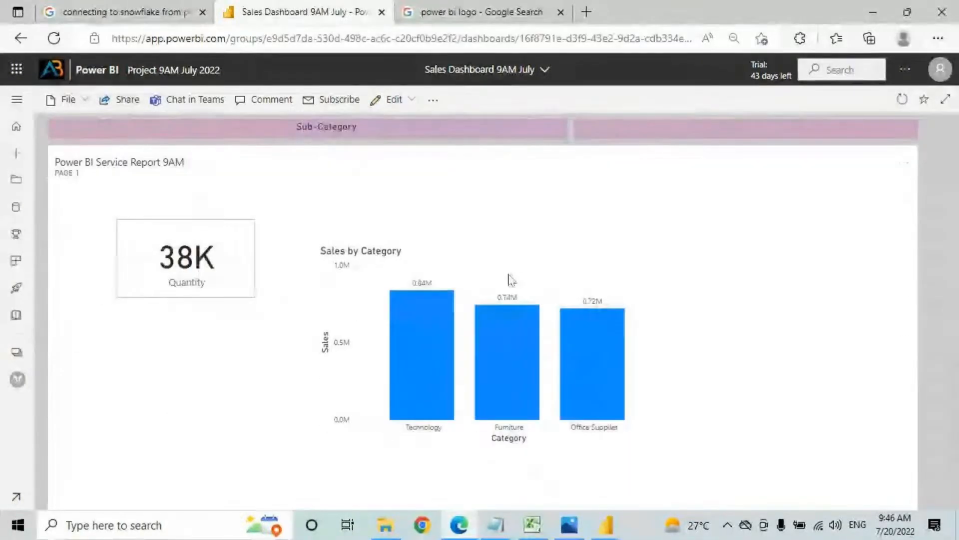
scroll(659, 375, "down", 2)
scroll(612, 389, "up", 2)
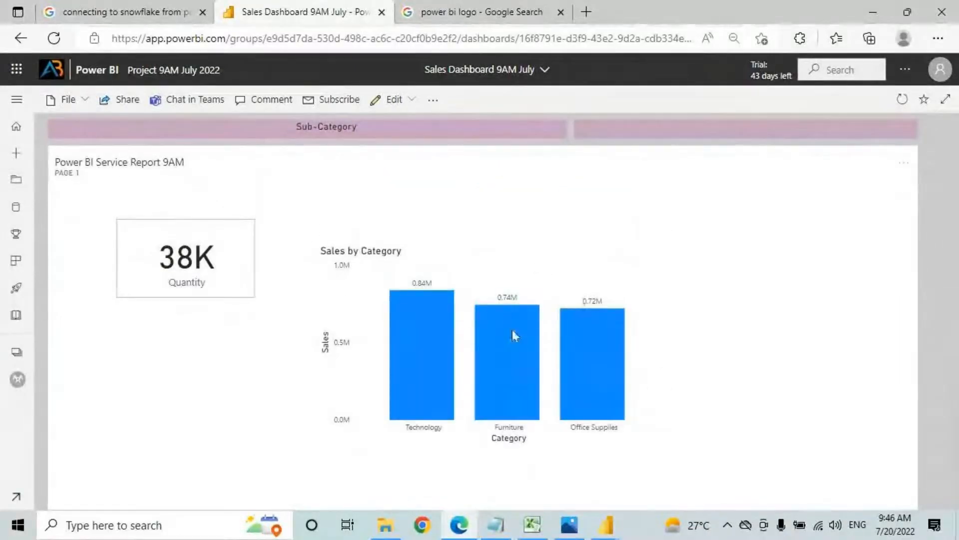
scroll(364, 344, "down", 1)
scroll(399, 350, "up", 1)
left_click(945, 99)
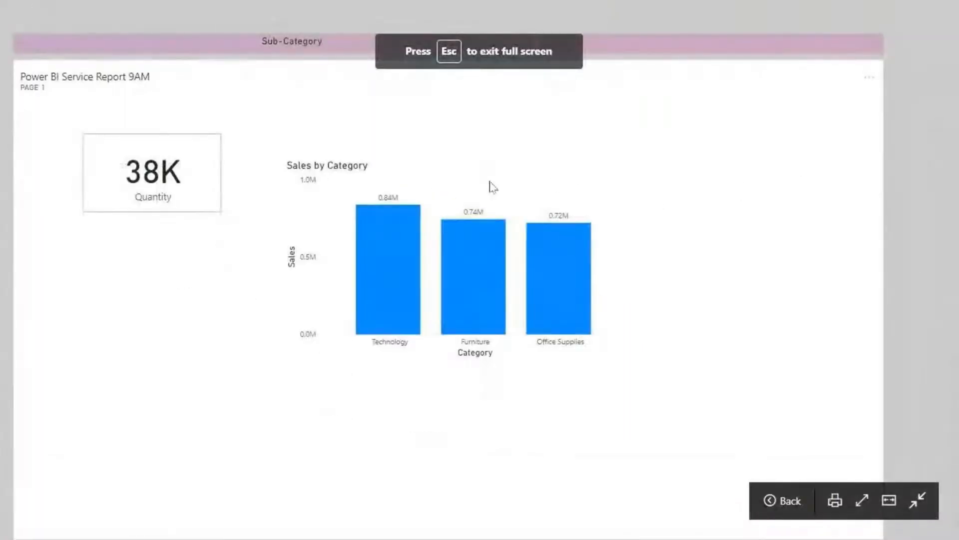
key("Escape")
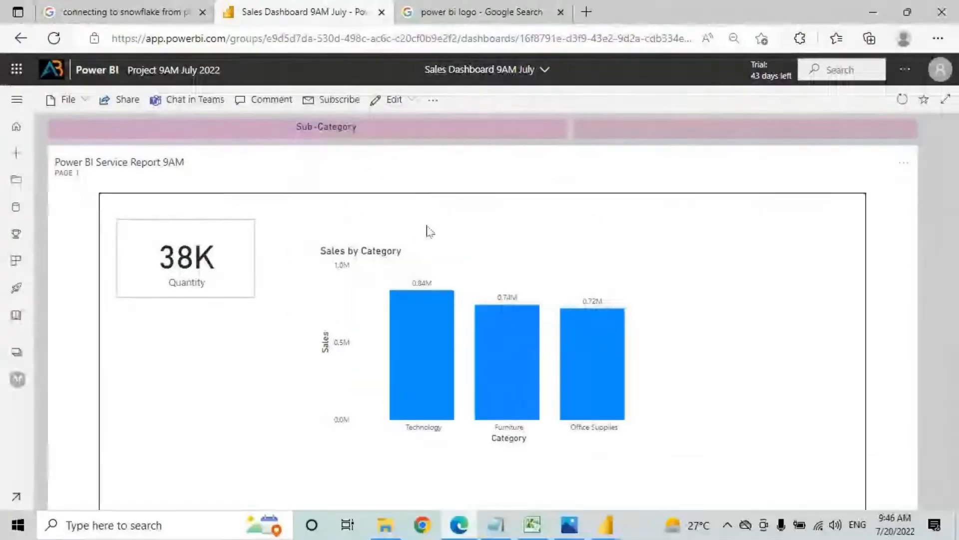
scroll(517, 219, "down", 2)
left_click(428, 245)
left_click(542, 250)
scroll(567, 223, "up", 4)
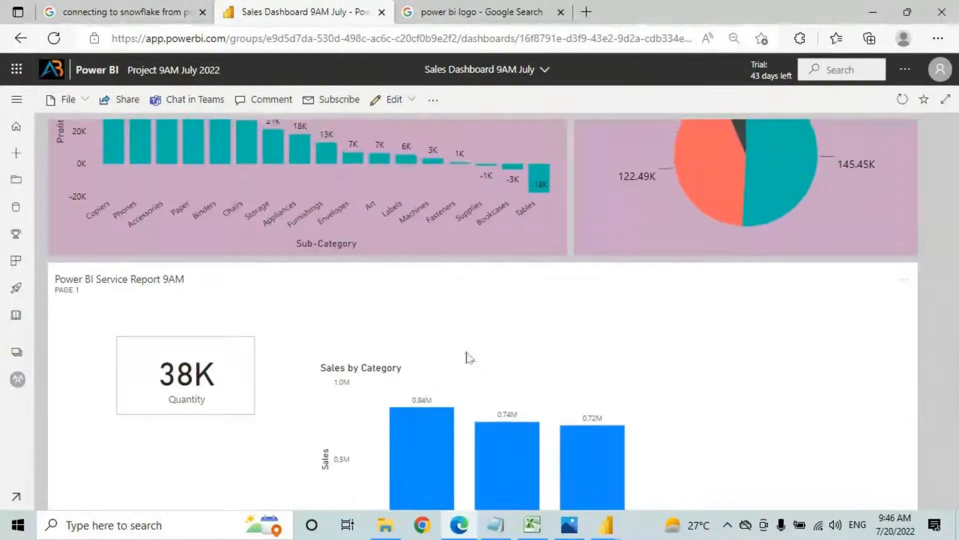
scroll(467, 356, "down", 3)
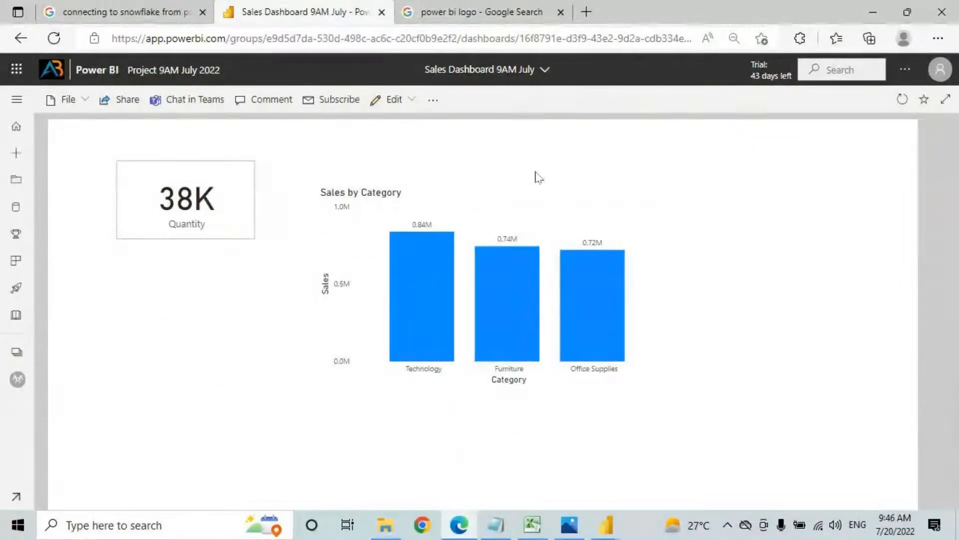
scroll(541, 221, "down", 1)
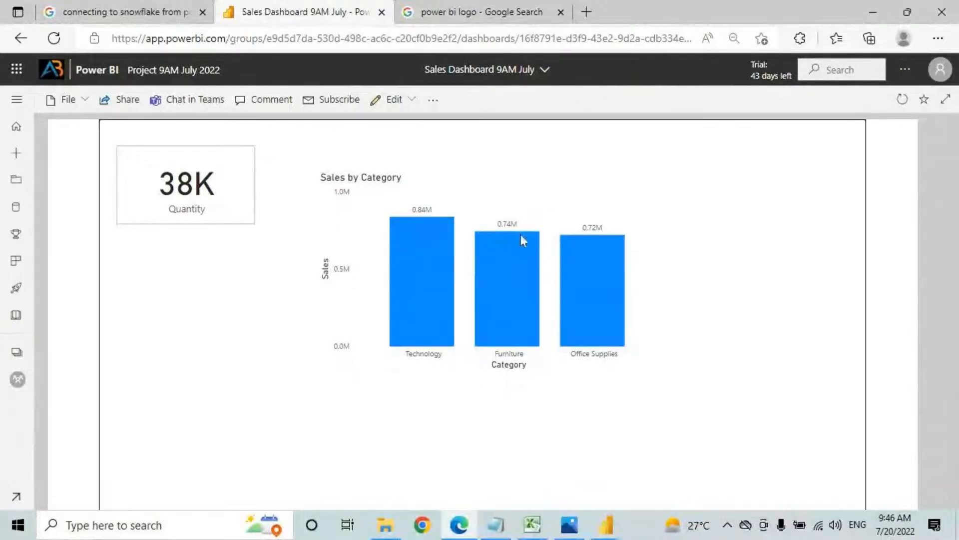
left_click(17, 99)
left_click(50, 380)
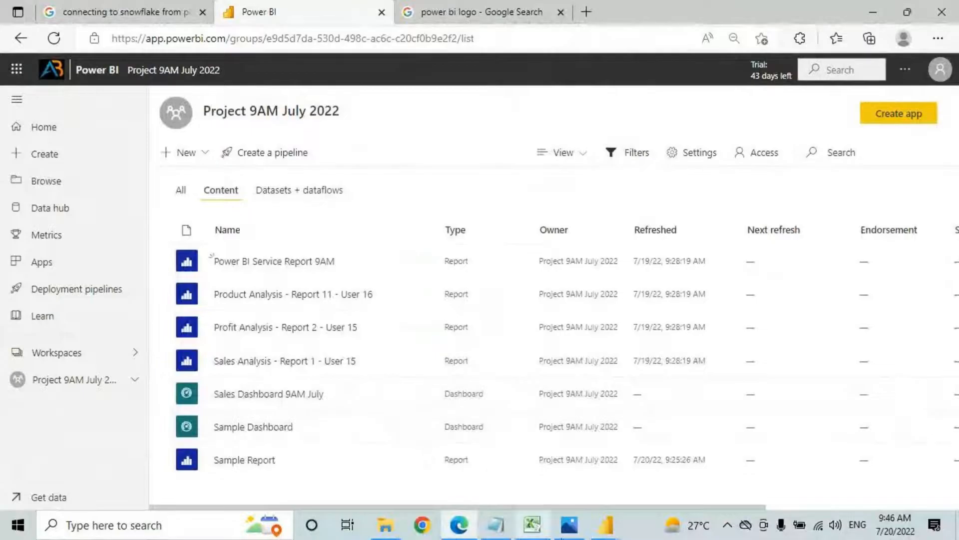
Step: In the Reports Vs Dashboards sheet, review the Drilling down and Filtering rows and the Reports answer for filtering
left_click(531, 524)
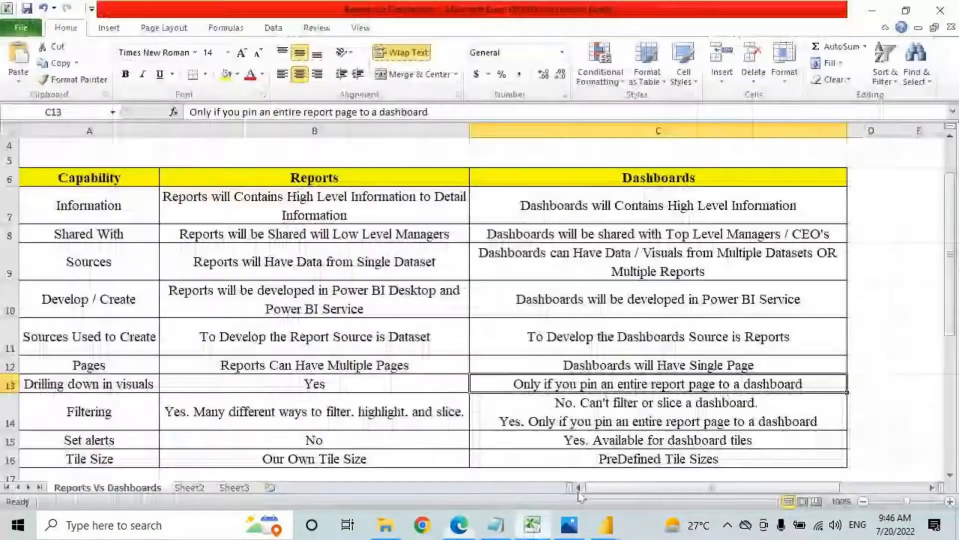
left_click(87, 389)
scroll(100, 374, "down", 2)
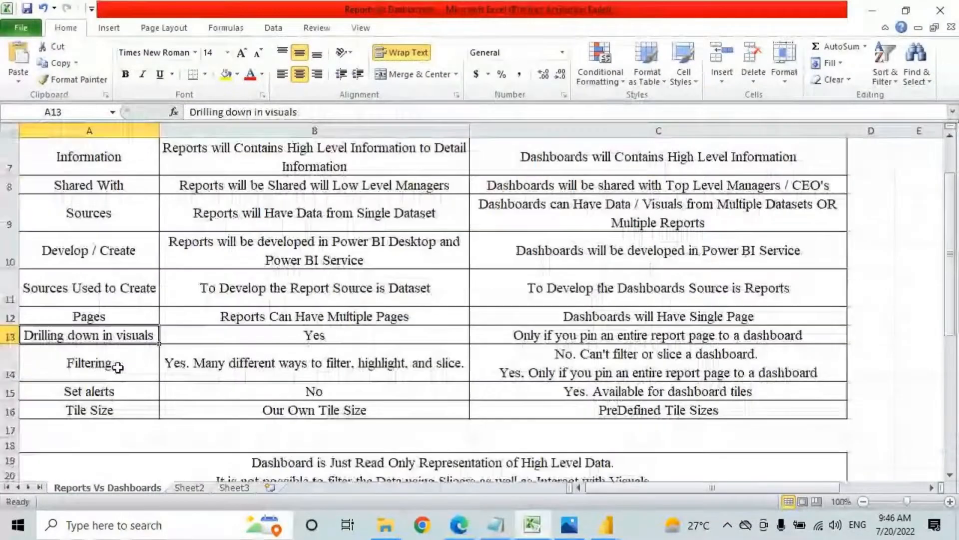
left_click(140, 269)
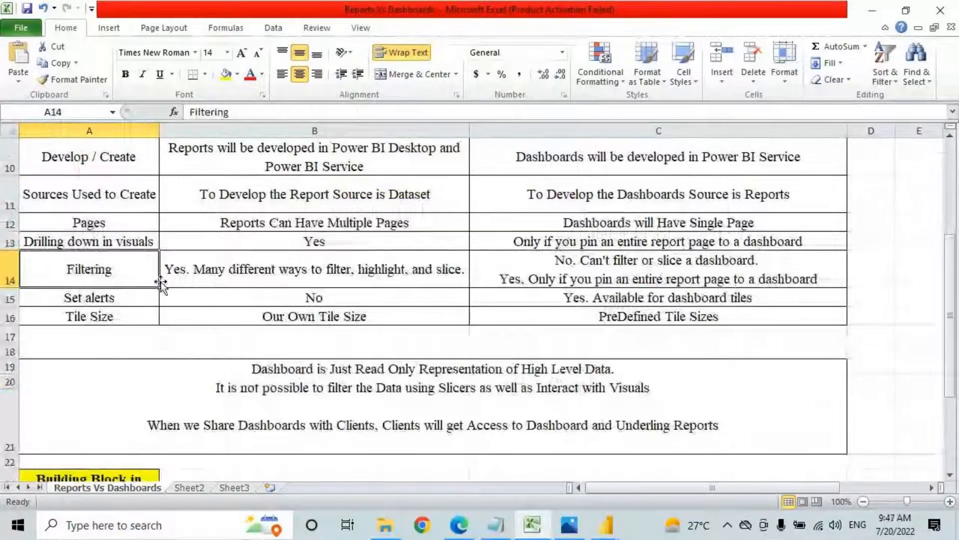
scroll(237, 285, "up", 1)
scroll(238, 285, "up", 1)
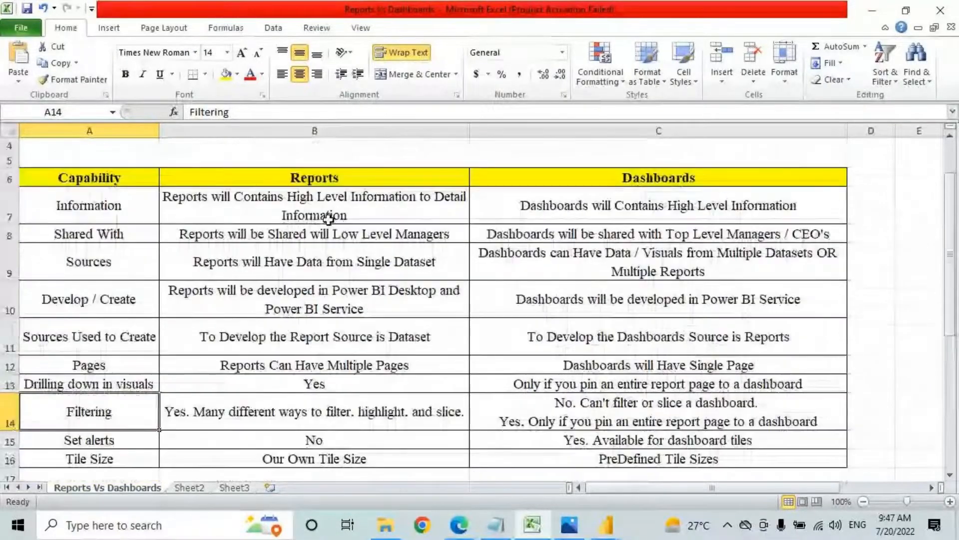
left_click(324, 180)
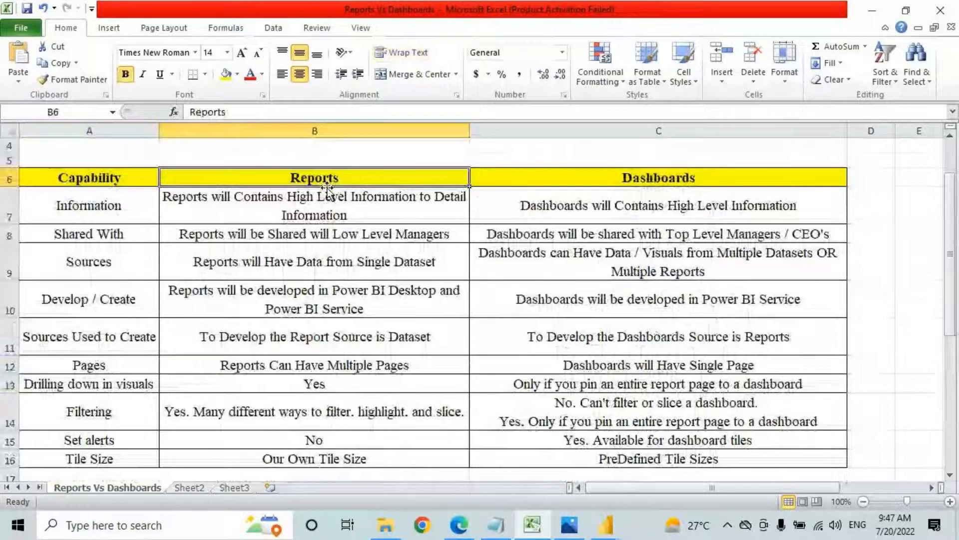
scroll(239, 294, "down", 2)
left_click(240, 280)
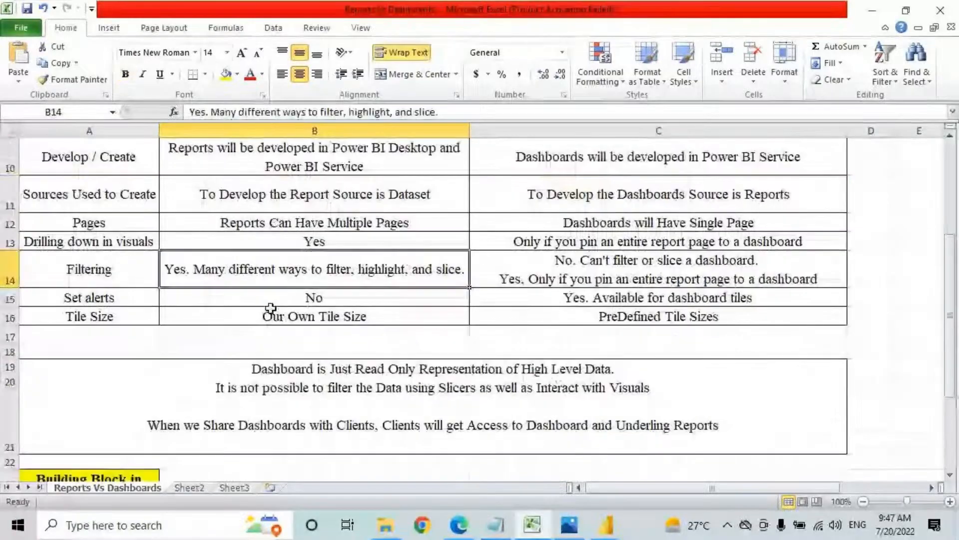
Step: Underline and circle the read-only dashboard note on Slicers and visuals in rows 19–20, then clear it
left_click(354, 385)
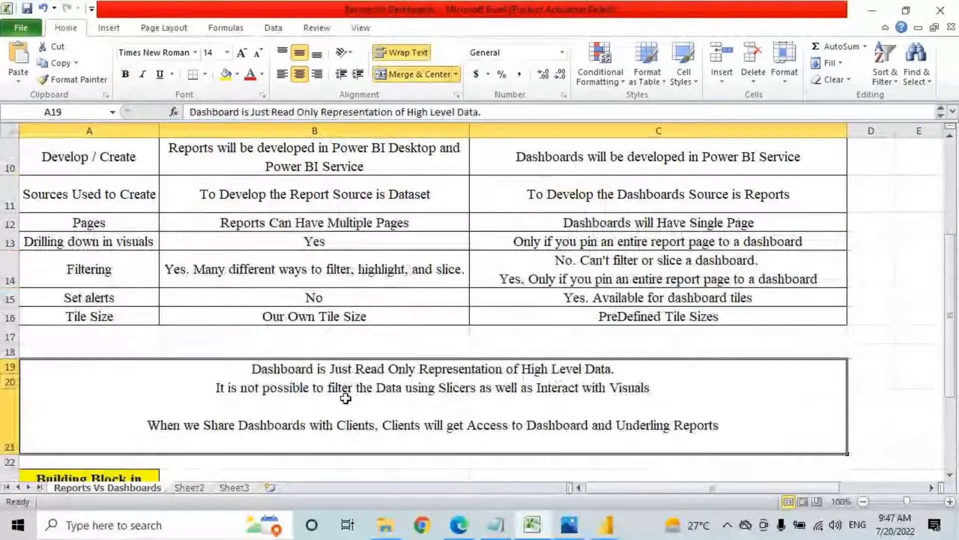
left_click_drag(300, 375, 616, 379)
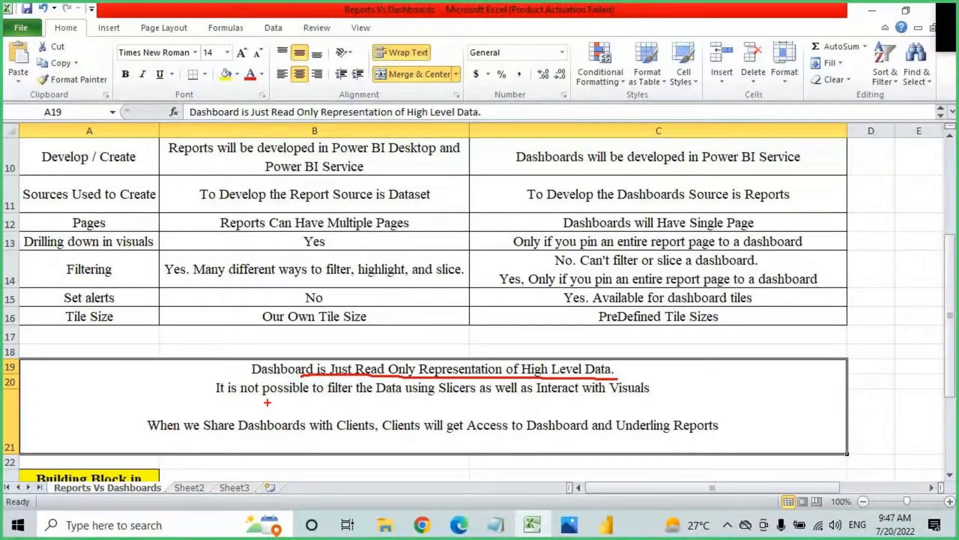
left_click_drag(259, 396, 469, 394)
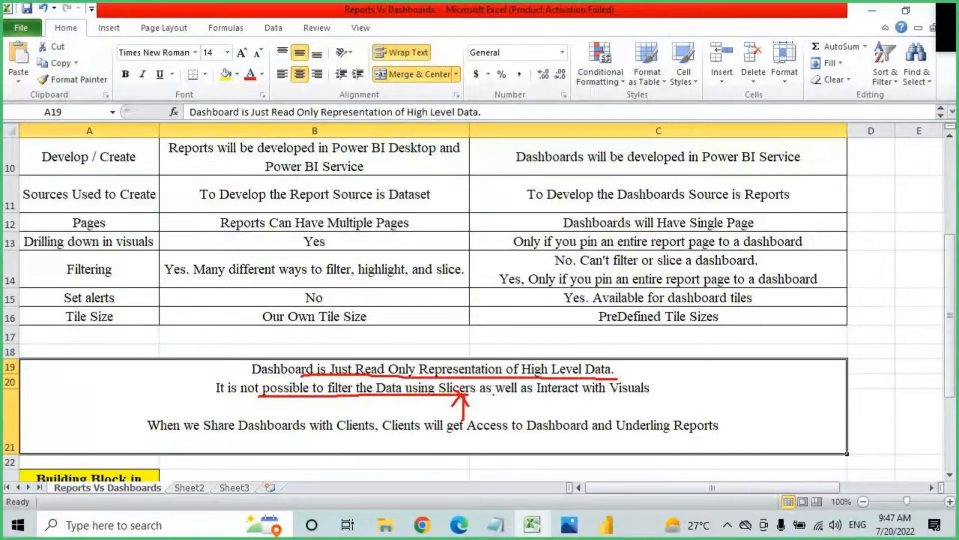
left_click_drag(495, 395, 665, 401)
mouse_move(622, 353)
left_mouse_down()
mouse_move(247, 372)
mouse_move(565, 353)
left_mouse_up()
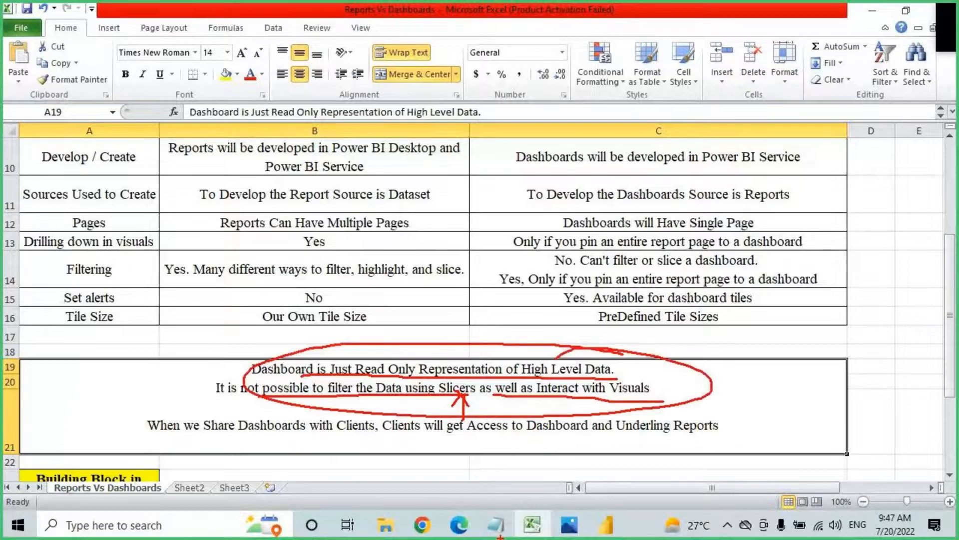
key("Escape")
left_click(460, 526)
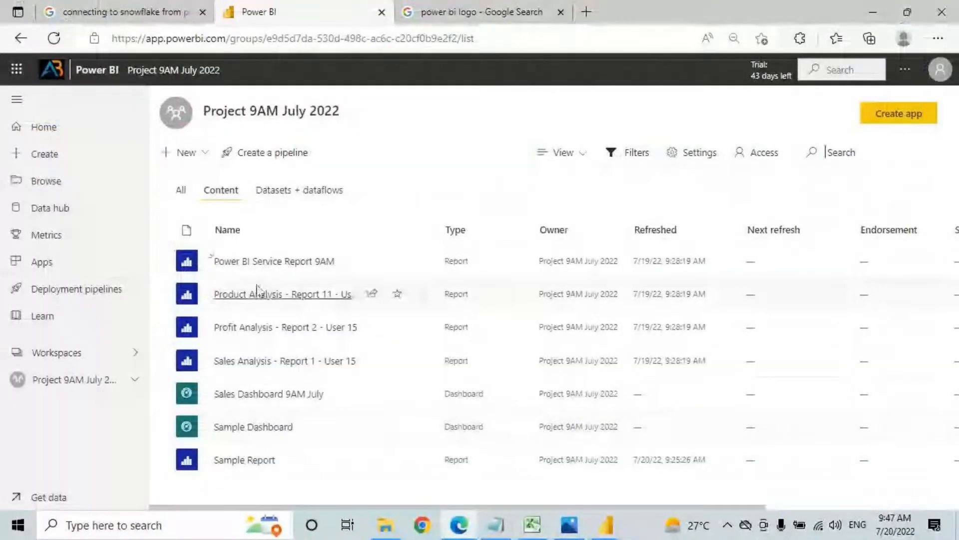
Step: Open the Sample Report, cross-filter it by Phones, and mark the filtered Count of Customers card
left_click(244, 457)
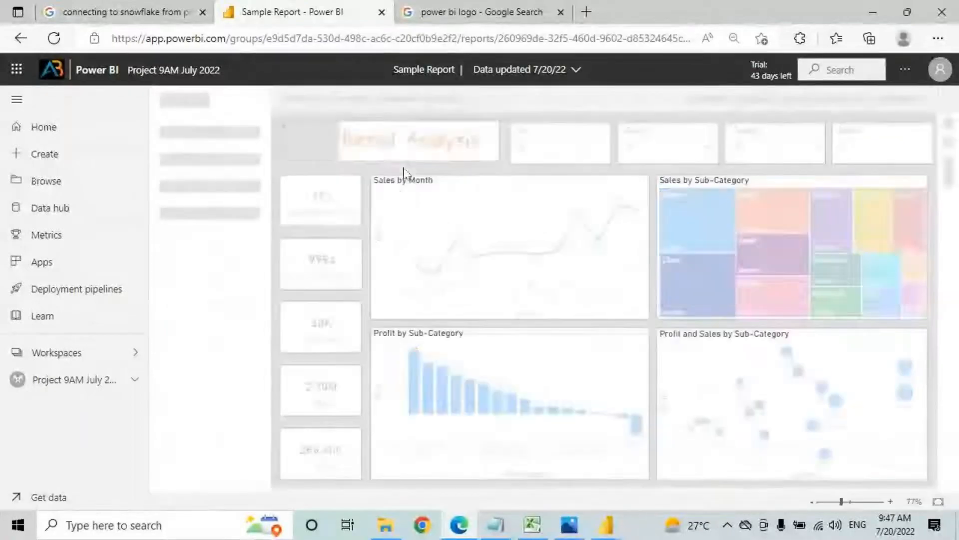
left_click(698, 220)
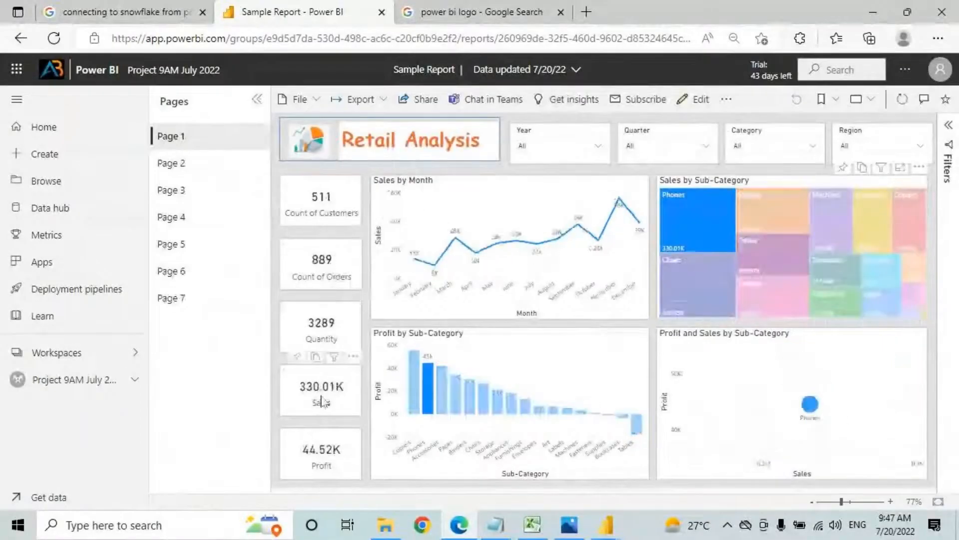
key("ctrl+2")
left_click_drag(679, 217, 737, 190)
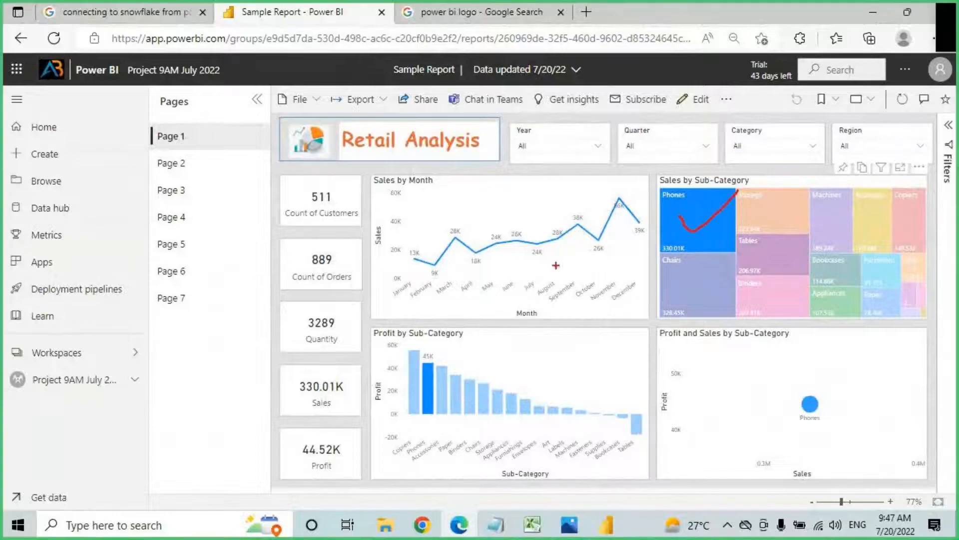
left_click_drag(326, 199, 320, 302)
left_click_drag(304, 260, 319, 299)
left_click_drag(338, 259, 320, 310)
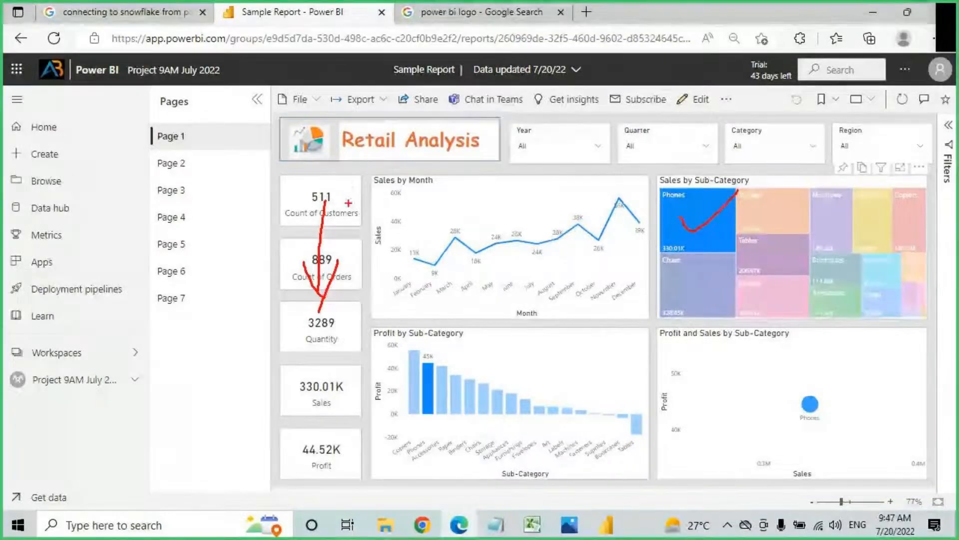
mouse_move(349, 188)
left_mouse_down()
mouse_move(366, 190)
mouse_move(372, 215)
left_mouse_up()
Step: Write and underline 'Visual' over the sales chart, then clear the drawing
left_click(374, 179)
mouse_move(392, 180)
left_mouse_down()
mouse_move(399, 213)
mouse_move(382, 217)
left_mouse_up()
mouse_move(403, 186)
left_mouse_down()
mouse_move(412, 203)
mouse_move(449, 196)
mouse_move(443, 222)
left_mouse_up()
left_click_drag(354, 234, 463, 206)
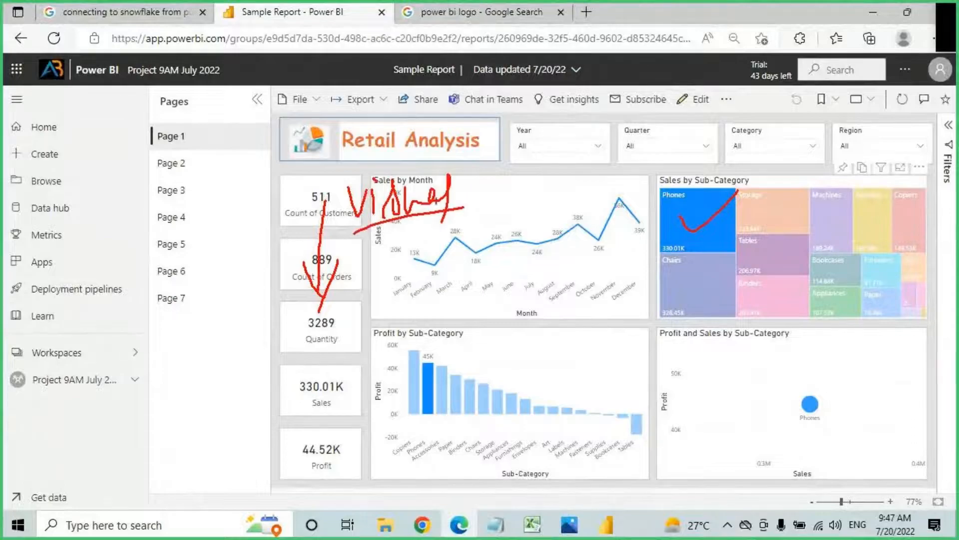
key("Escape")
Step: Clear the Phones cross-filter, filter the page to Office Supplies, then reset Category to All
left_click(703, 220)
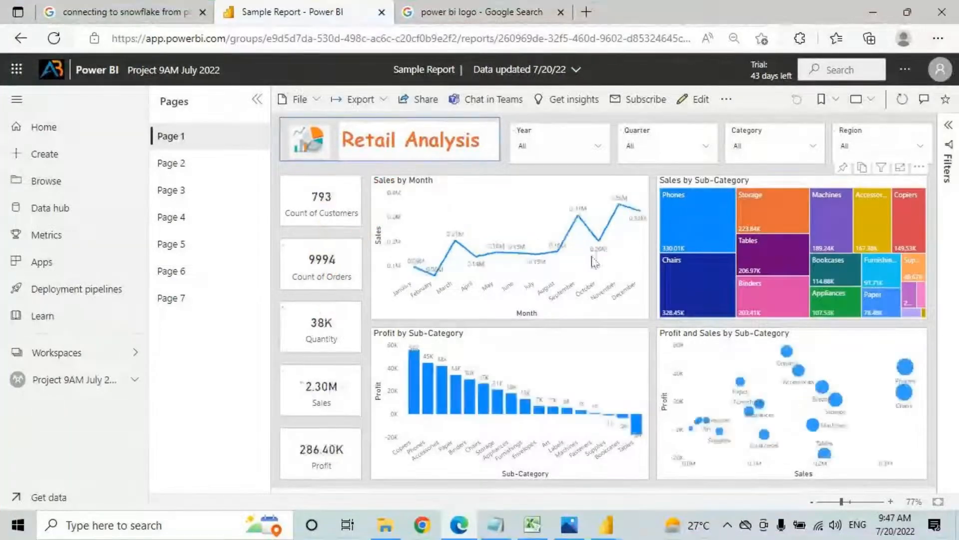
left_click(557, 150)
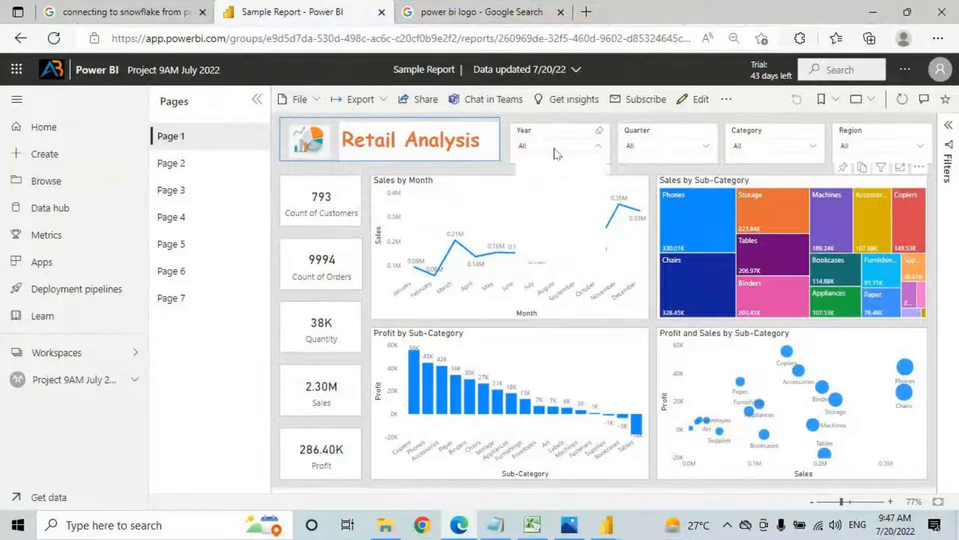
left_click(670, 146)
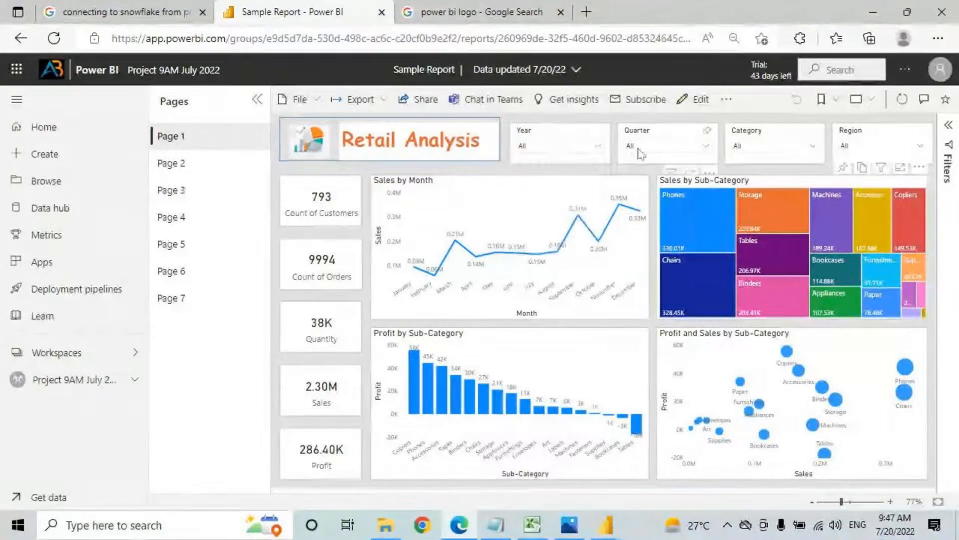
left_click(751, 152)
left_click(755, 176)
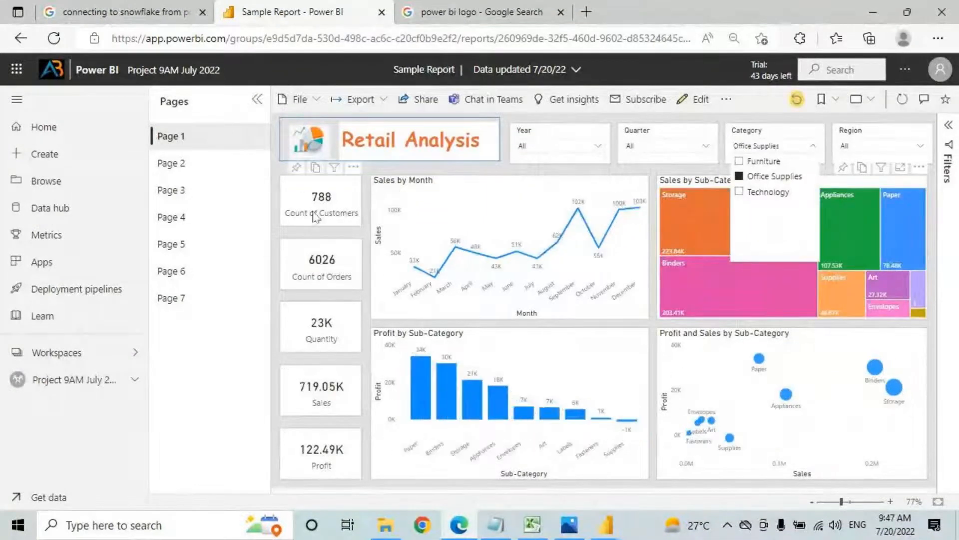
left_click(813, 145)
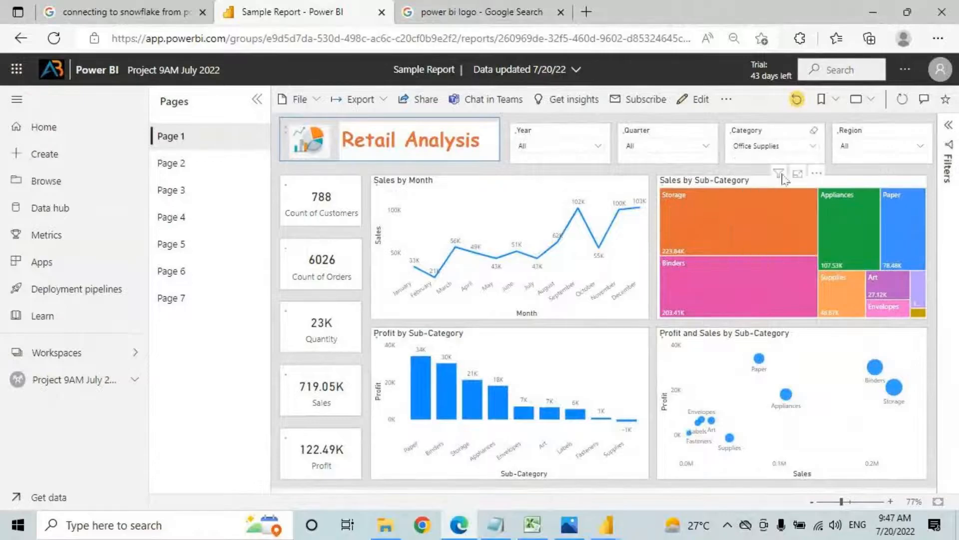
left_click(814, 130)
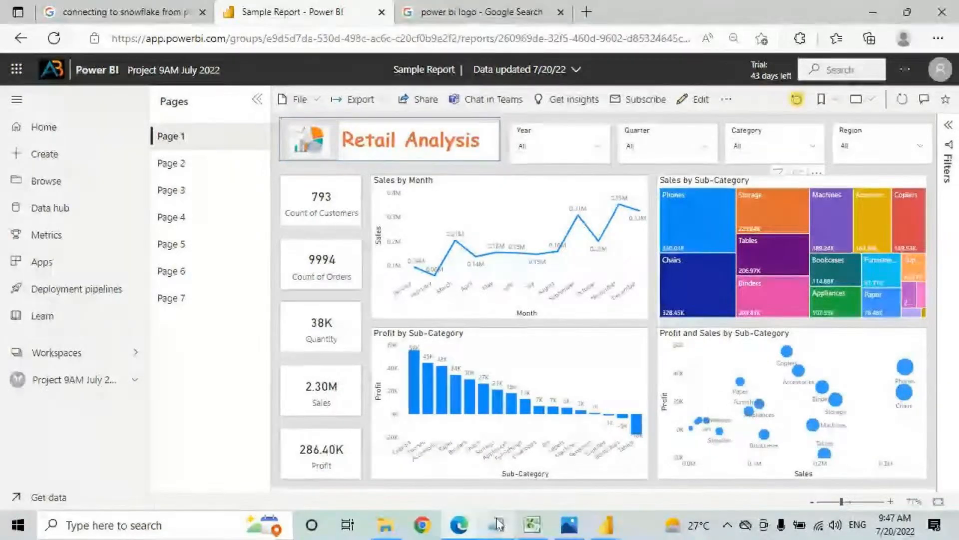
mouse_move(498, 523)
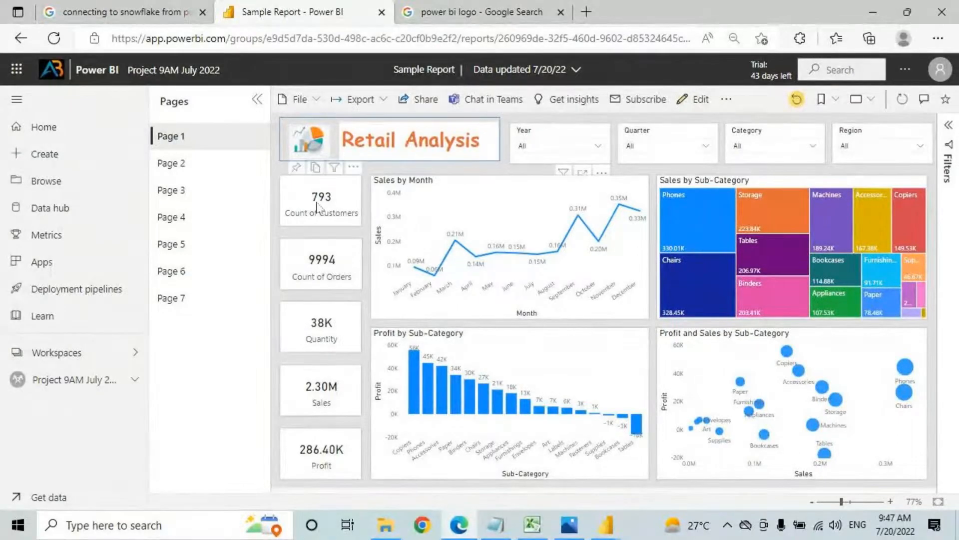
Step: Point out where to pin the Count of Customers card and the Sales by Month chart
key("ctrl+2")
mouse_move(306, 167)
left_mouse_down()
mouse_move(290, 164)
mouse_move(299, 174)
mouse_move(316, 169)
left_mouse_up()
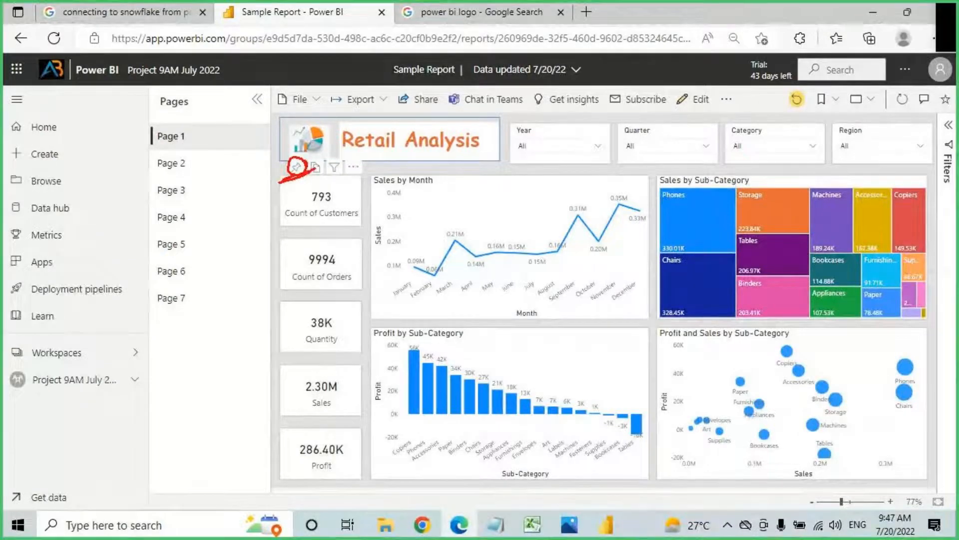
key("Escape")
key("ctrl+2")
left_click_drag(567, 164, 554, 175)
key("Escape")
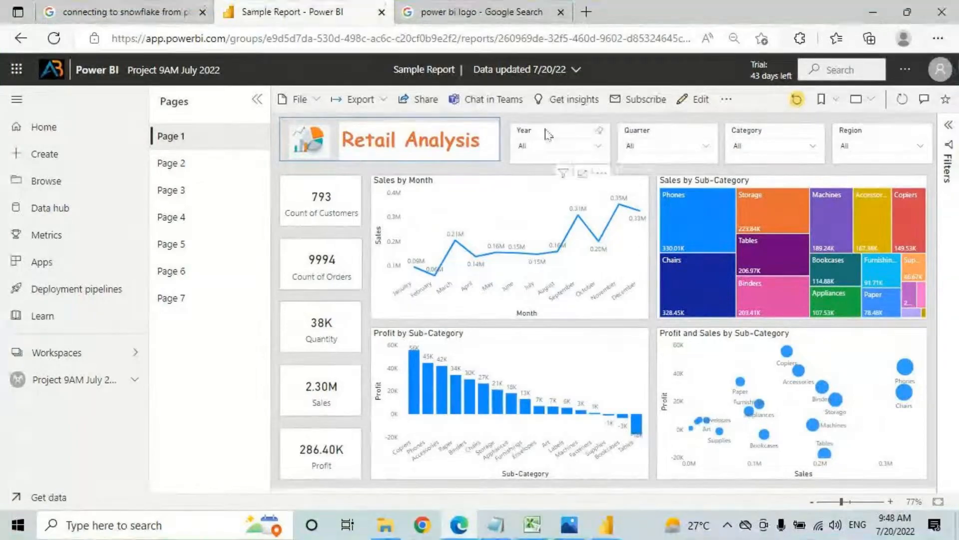
Step: Write 'Pin' by the Year filter, mark where to pin the chart, then show the Notepad notes
key("ctrl+2")
mouse_move(560, 124)
left_mouse_down()
mouse_move(559, 142)
mouse_move(559, 131)
left_mouse_up()
mouse_move(573, 125)
left_mouse_down()
mouse_move(574, 135)
mouse_move(591, 127)
left_mouse_up()
left_click(573, 119)
left_click_drag(513, 161, 605, 170)
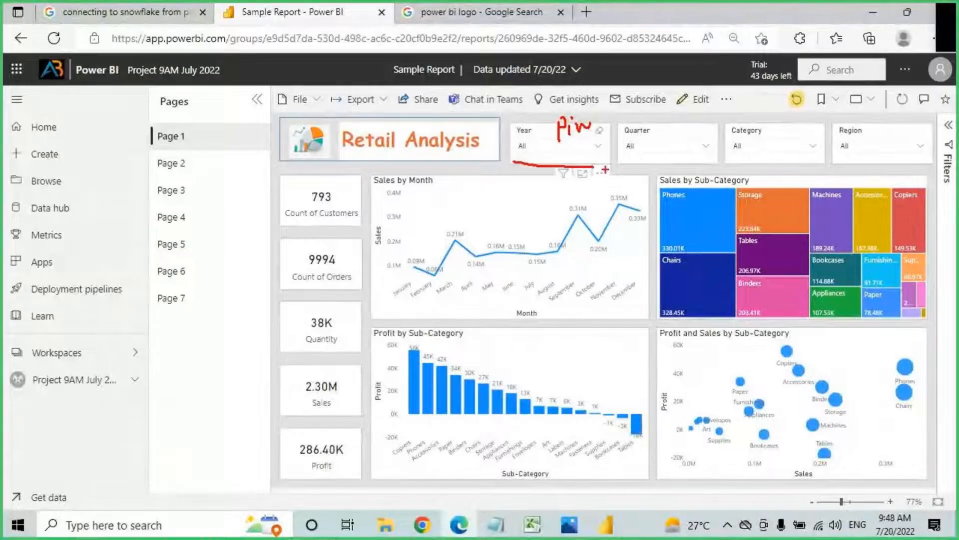
left_click_drag(529, 177, 608, 188)
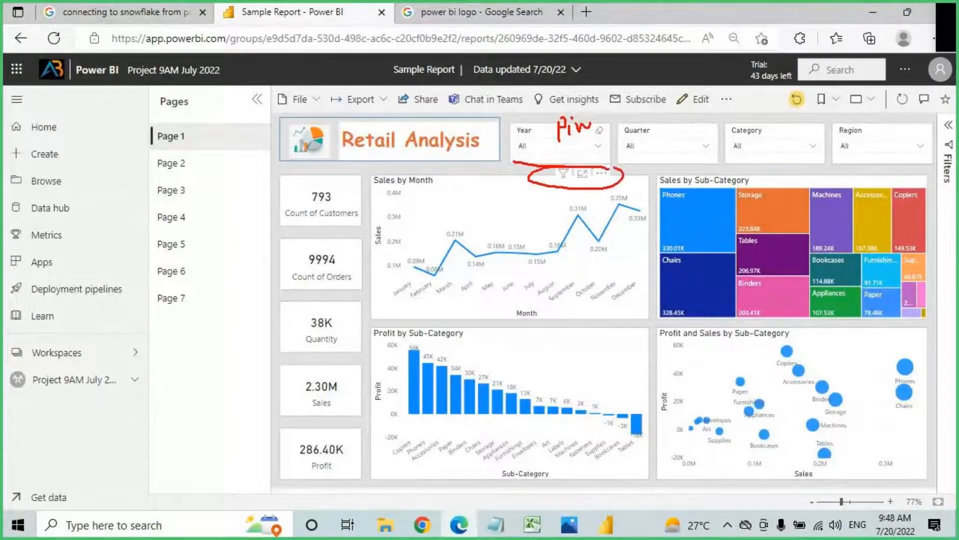
left_click_drag(552, 201, 556, 183)
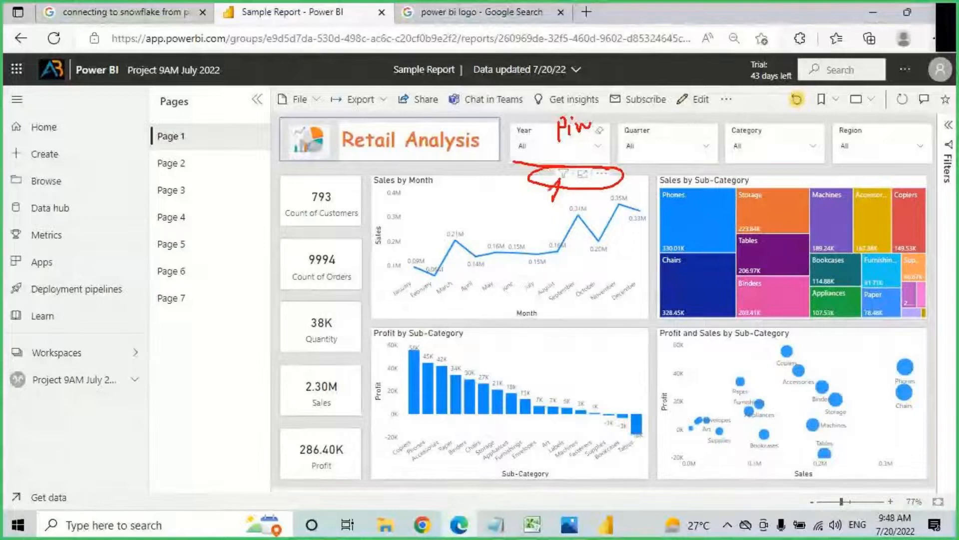
key("Escape")
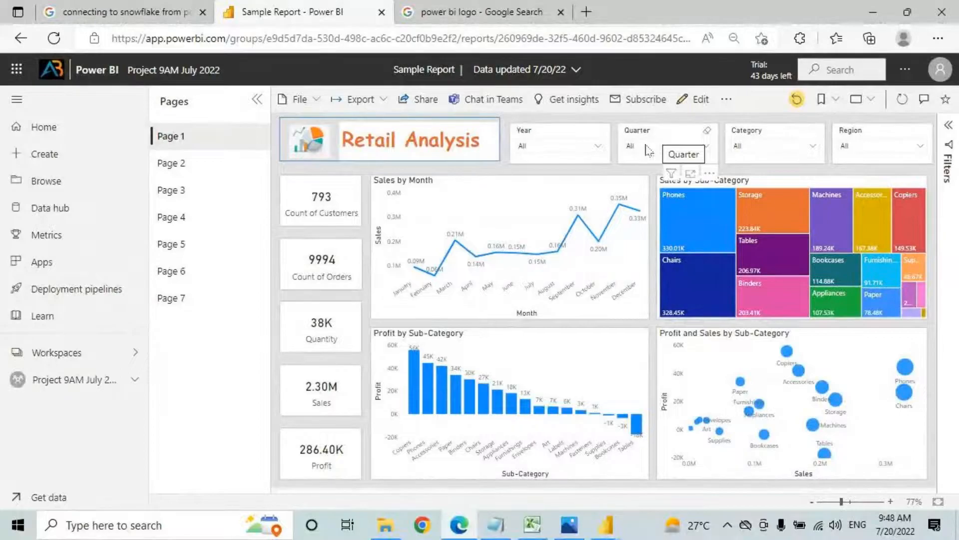
left_click(510, 529)
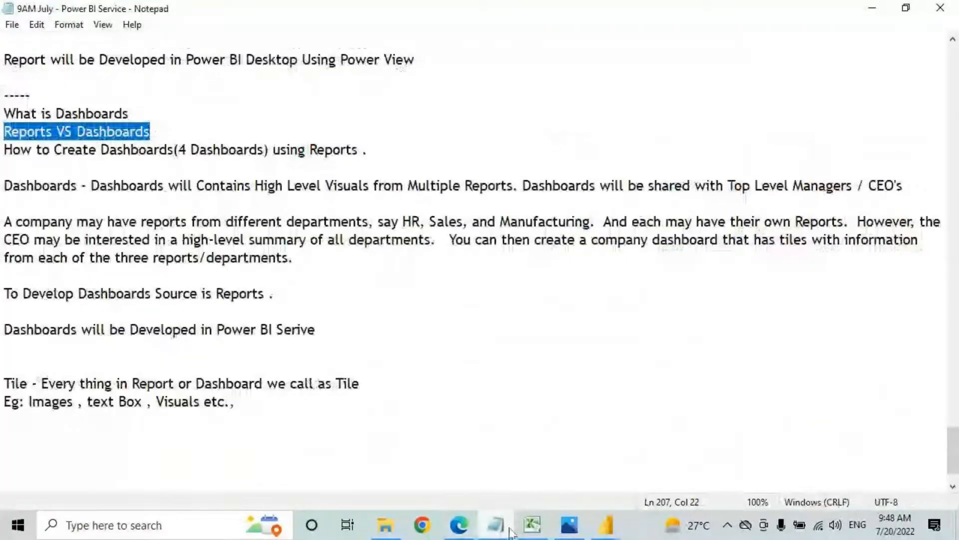
Step: In Excel, underline and circle 'Slicers' and 'Interact with Visuals' in row 20, then return to the Sample Report
left_click(533, 528)
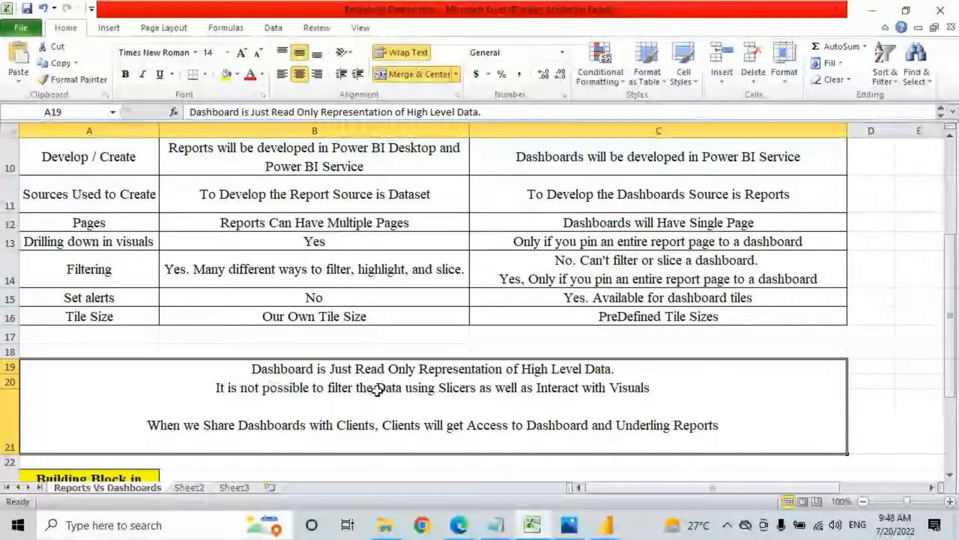
key("ctrl+2")
left_click_drag(420, 397, 466, 397)
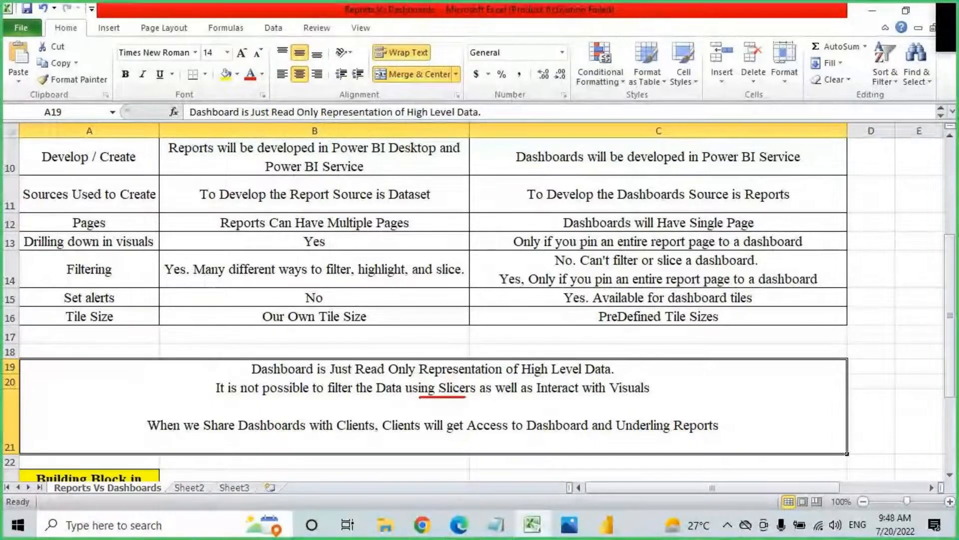
left_click_drag(561, 392, 655, 392)
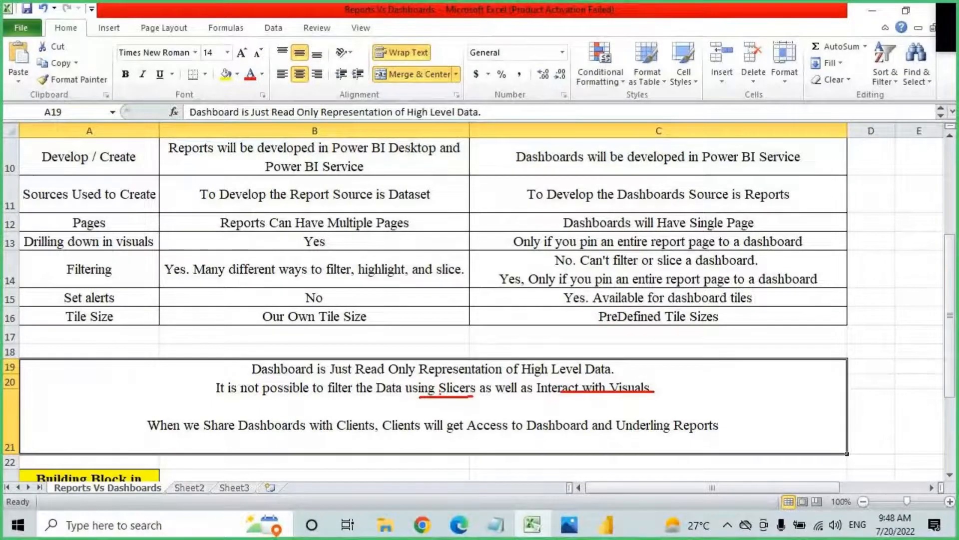
left_click_drag(478, 393, 474, 385)
left_click_drag(461, 352, 461, 386)
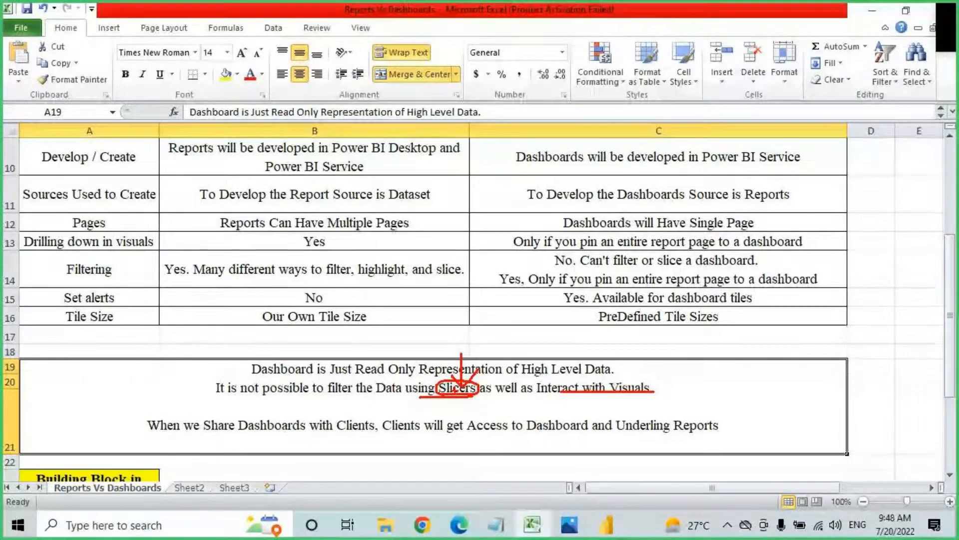
key("Escape")
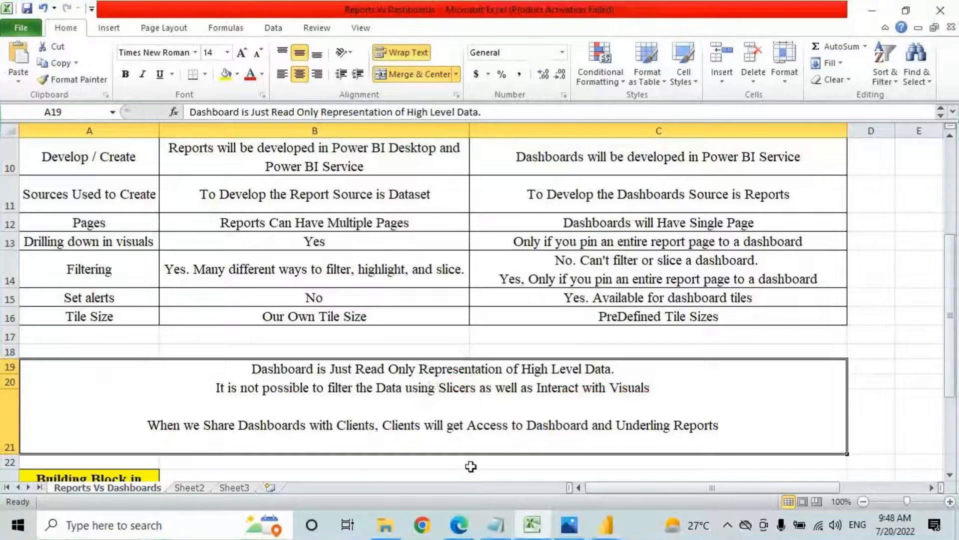
left_click(458, 525)
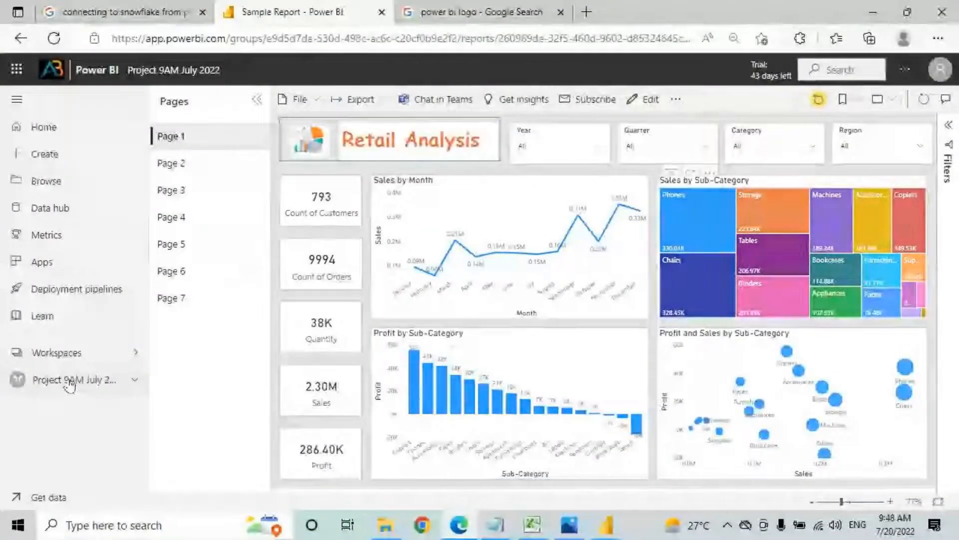
Step: Open Sales Dashboard 9AM July from the Project 9AM July 2022 workspace
left_click(71, 382)
left_click(253, 395)
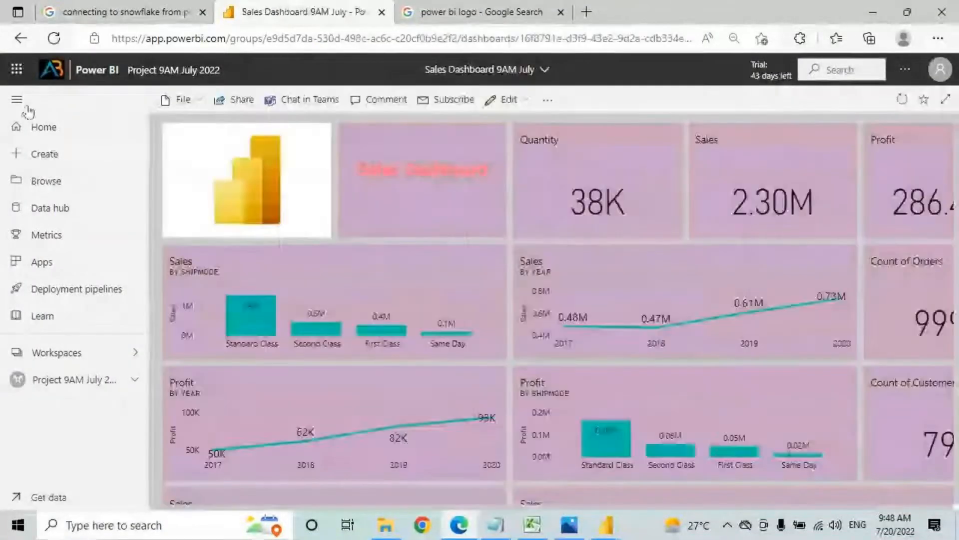
scroll(467, 299, "down", 10)
scroll(506, 419, "down", 7)
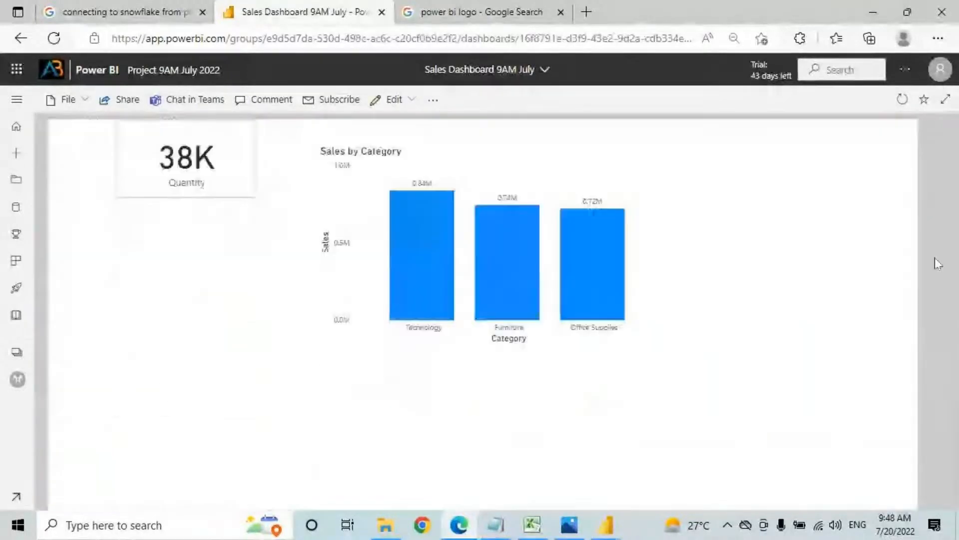
scroll(837, 321, "up", 3)
Step: Delete the Power BI Service Report 9AM tile from the dashboard
left_click(902, 234)
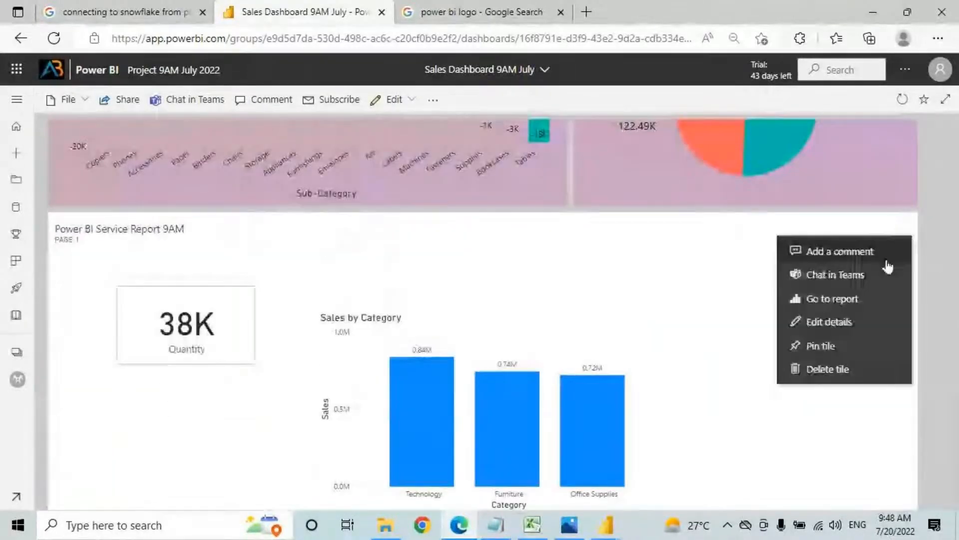
left_click(783, 309)
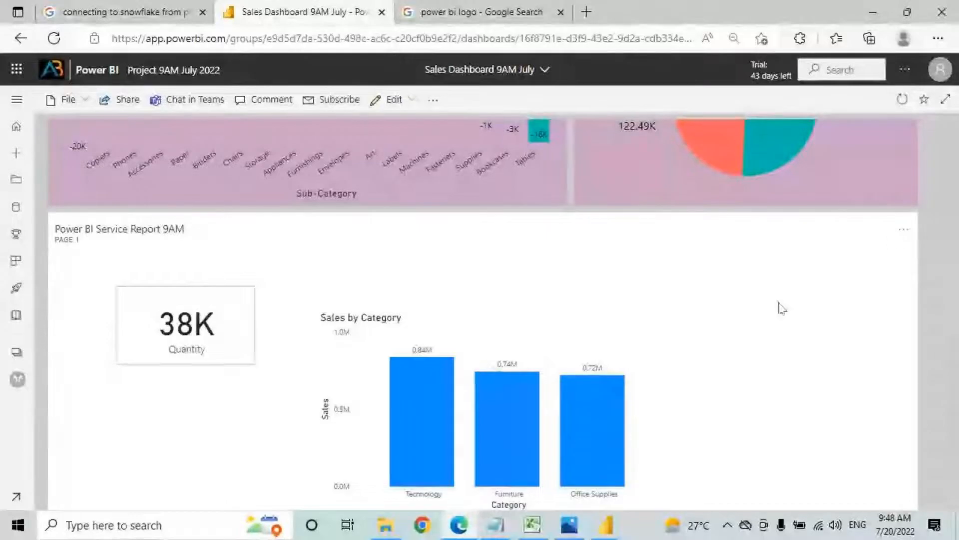
left_click(903, 230)
left_click(828, 369)
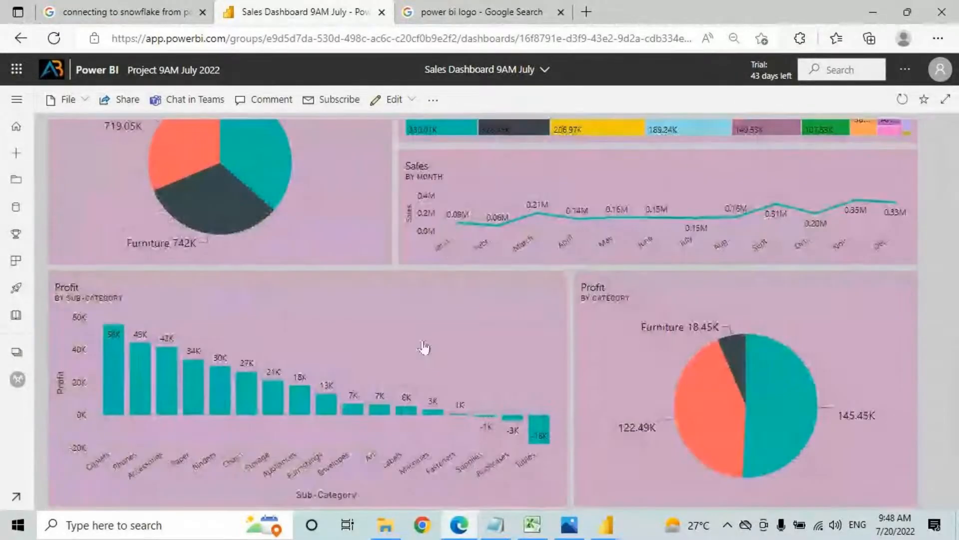
scroll(445, 251, "up", 5)
scroll(340, 285, "up", 2)
scroll(240, 325, "down", 2)
scroll(145, 275, "up", 1)
Step: Draw annotations over the dashboard page, then clear them
mouse_move(141, 267)
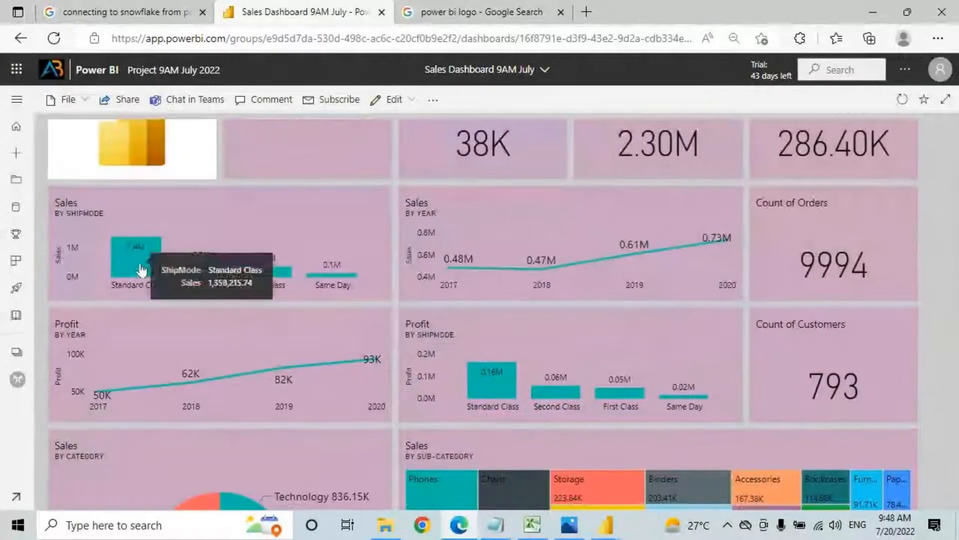
key("ctrl+2")
mouse_move(129, 255)
left_mouse_down()
mouse_move(262, 271)
mouse_move(486, 119)
mouse_move(459, 159)
left_mouse_up()
left_click_drag(128, 281, 145, 398)
left_click_drag(133, 356, 176, 353)
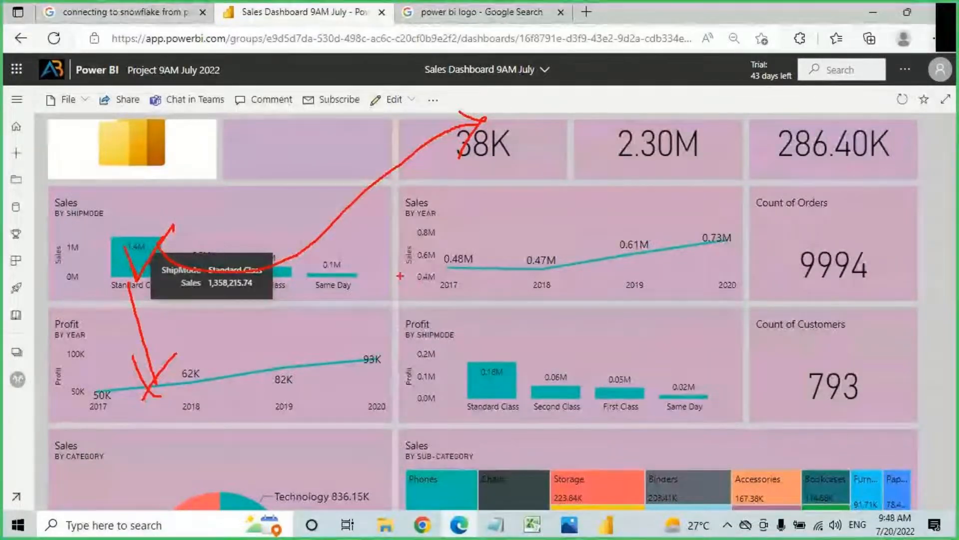
key("Escape")
Step: Underline the Excel note that shared dashboards include underlying reports, then switch back to the Sales Dashboard
left_click(510, 523)
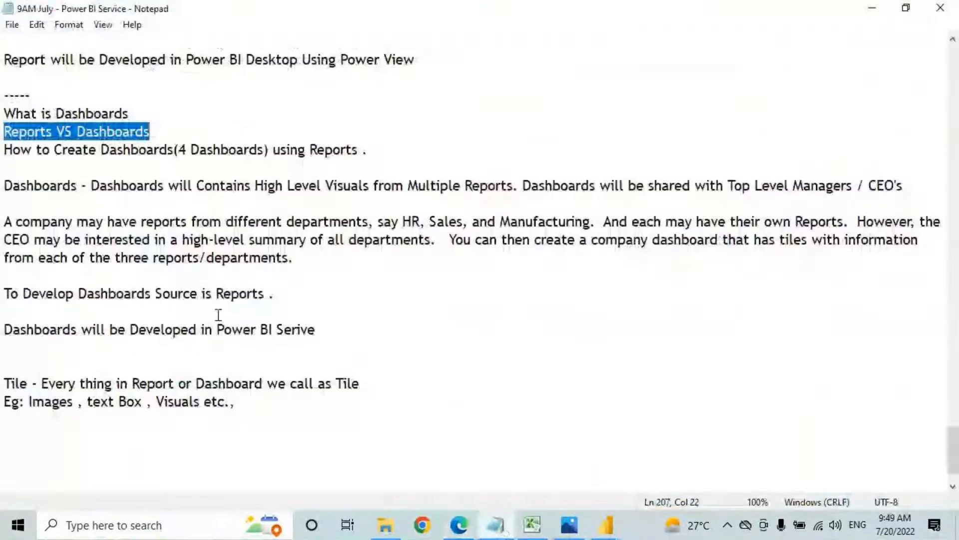
left_click(531, 526)
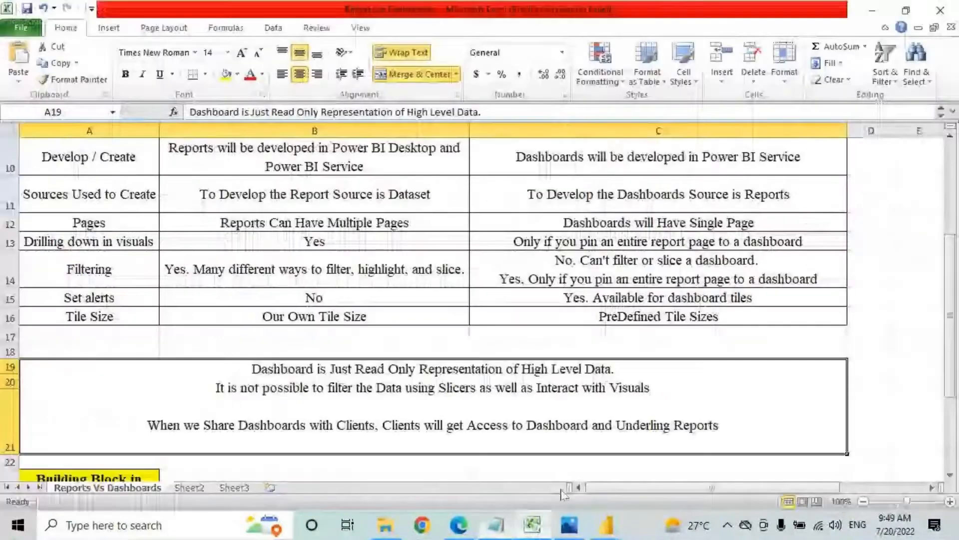
scroll(240, 347, "down", 1)
left_click_drag(250, 343, 536, 341)
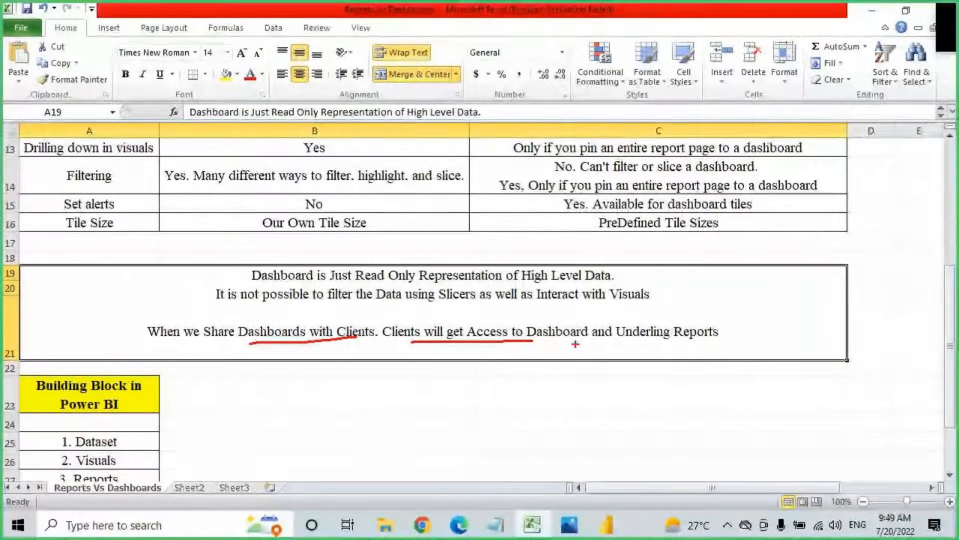
left_click_drag(609, 343, 722, 341)
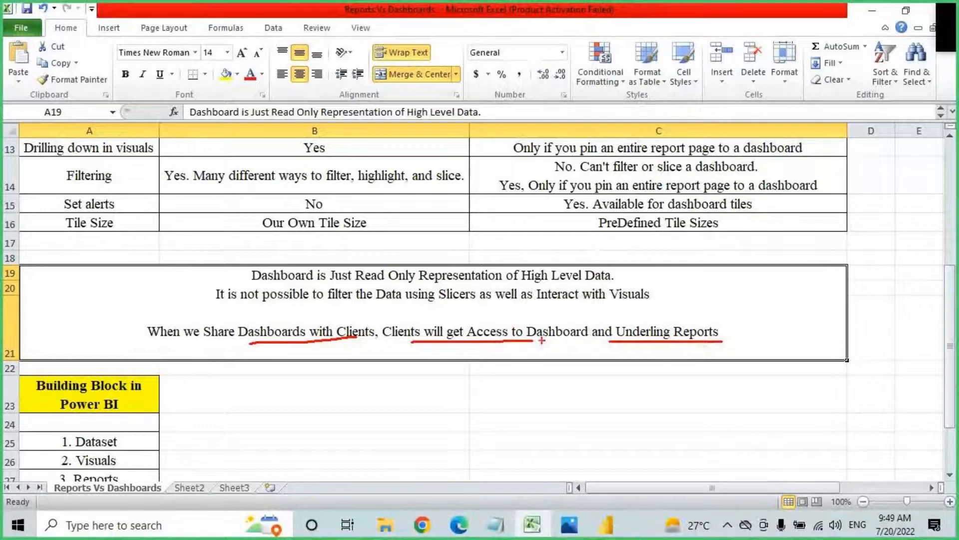
mouse_move(538, 341)
left_mouse_down()
mouse_move(592, 343)
mouse_move(549, 372)
mouse_move(566, 354)
left_mouse_up()
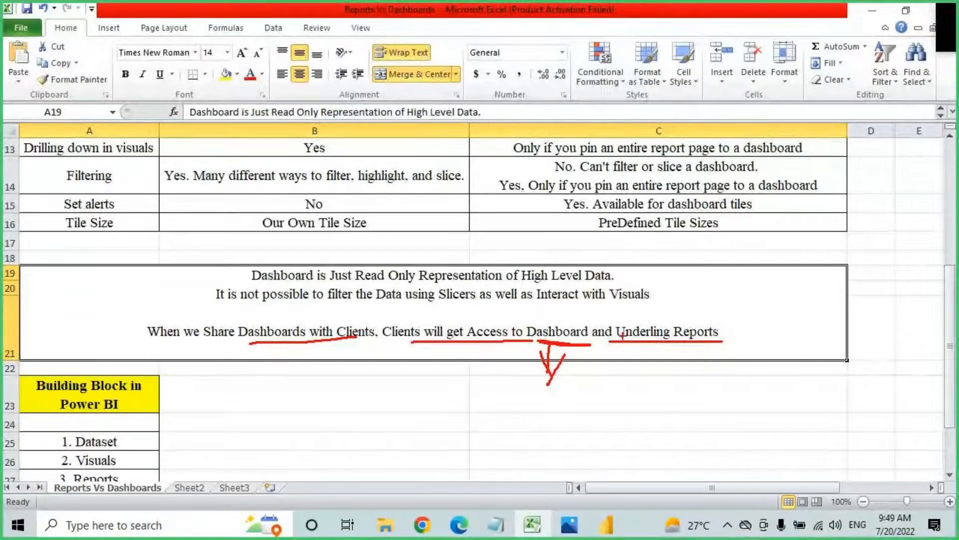
mouse_move(620, 337)
left_mouse_down()
mouse_move(688, 312)
mouse_move(613, 334)
left_mouse_up()
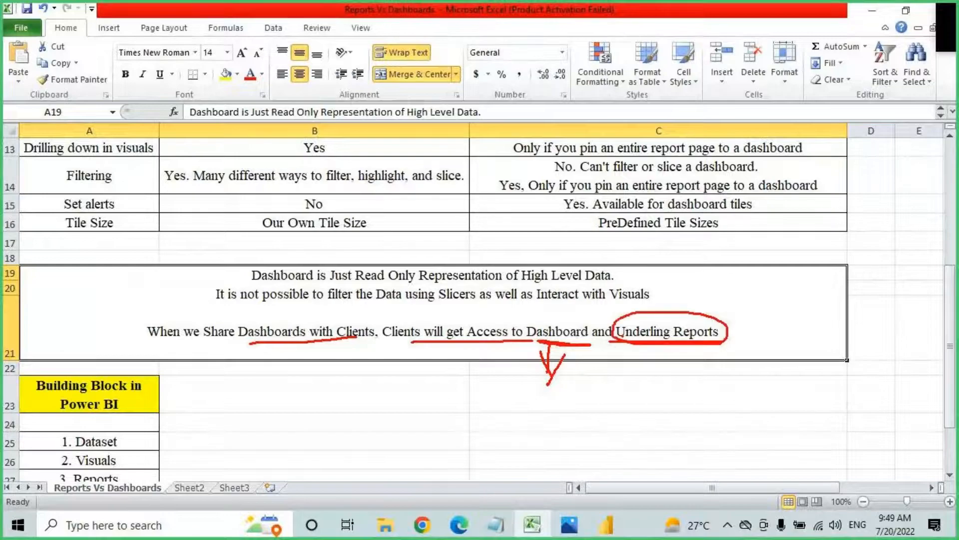
key("Escape")
key("alt+Tab")
Step: Open the Project 9AM July 2022 workspace contents and mark the Sales Dashboard 9AM July entry
left_click(17, 99)
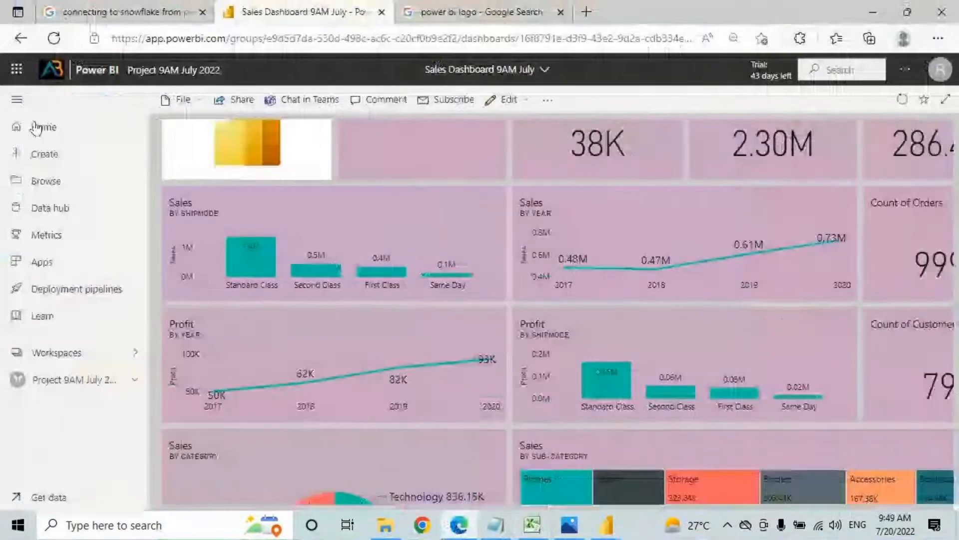
left_click(107, 378)
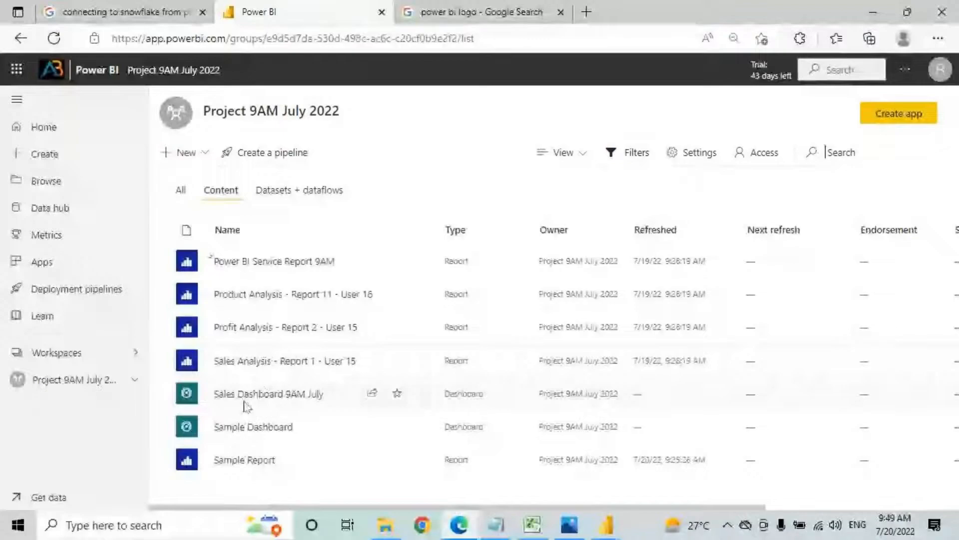
key("ctrl+2")
left_click_drag(178, 383, 332, 409)
mouse_move(426, 325)
left_mouse_down()
mouse_move(369, 380)
mouse_move(413, 307)
left_mouse_up()
left_click_drag(445, 300, 431, 352)
key("Escape")
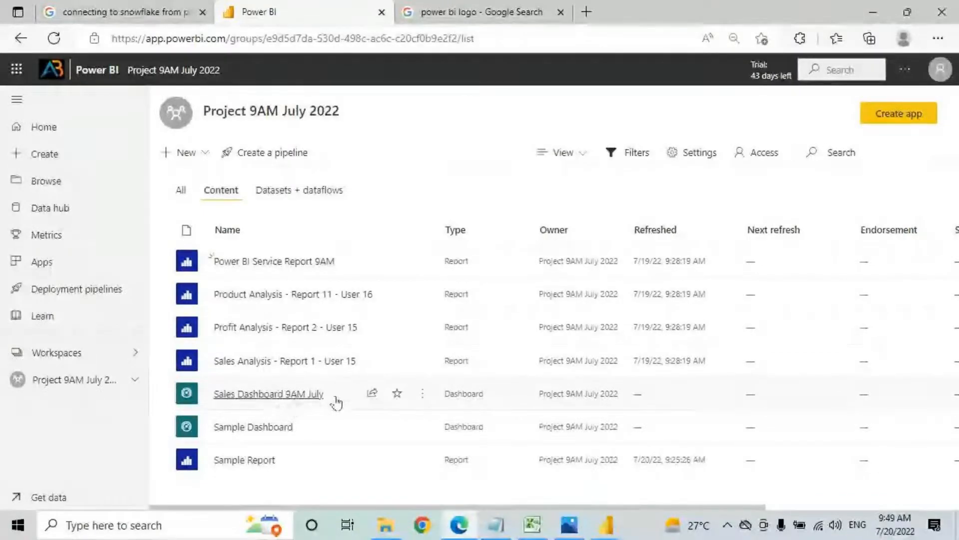
Step: Share Sales Dashboard 9AM July with another user and grant them access
left_click(372, 393)
left_click(438, 199)
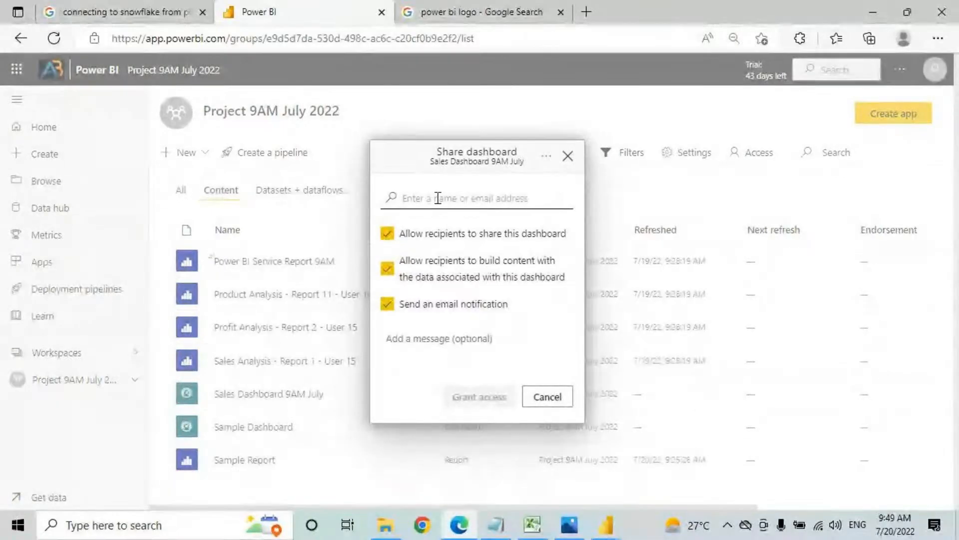
type("user17")
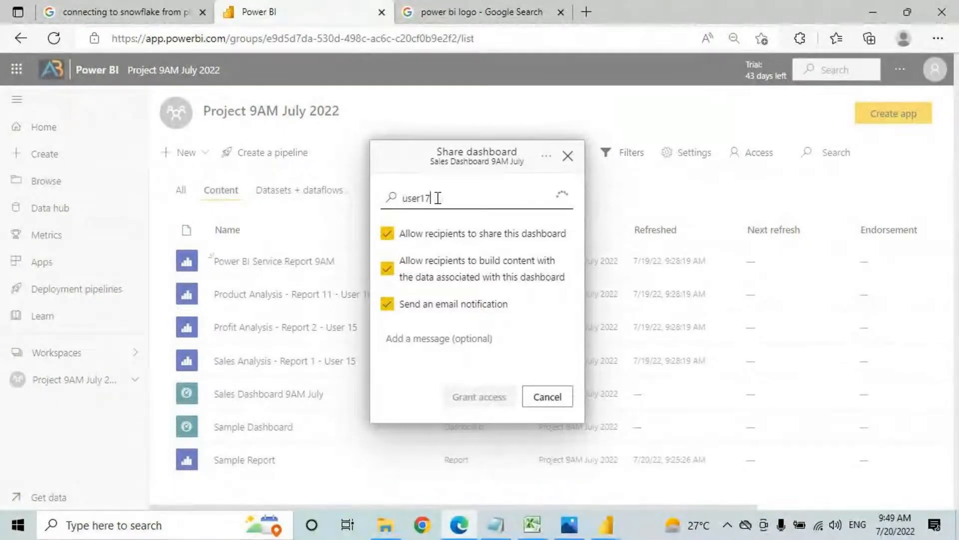
left_click(439, 224)
left_click(475, 397)
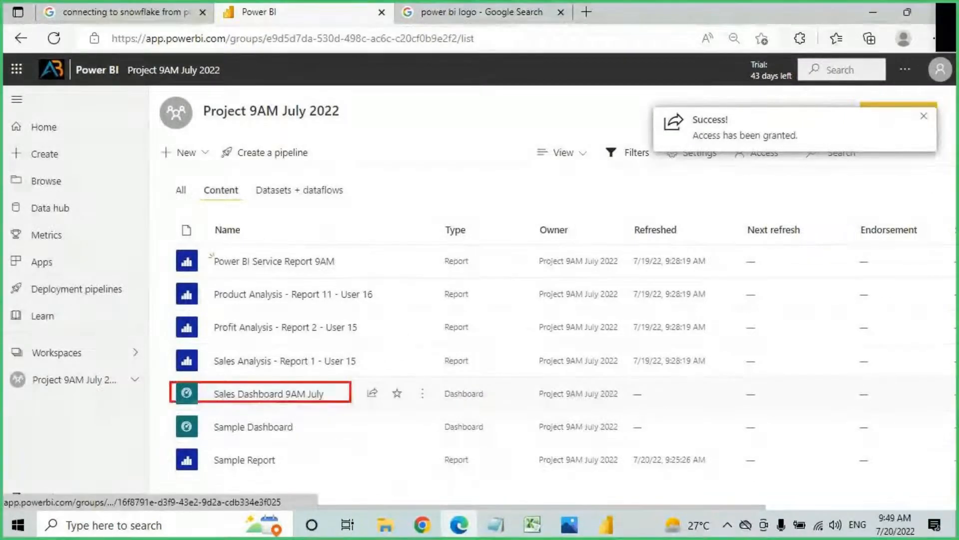
left_click(422, 395)
Step: View the lineage of Sales Dashboard 9AM July, tracing it to the Profit, Product and Sales Analysis reports
left_click(445, 338)
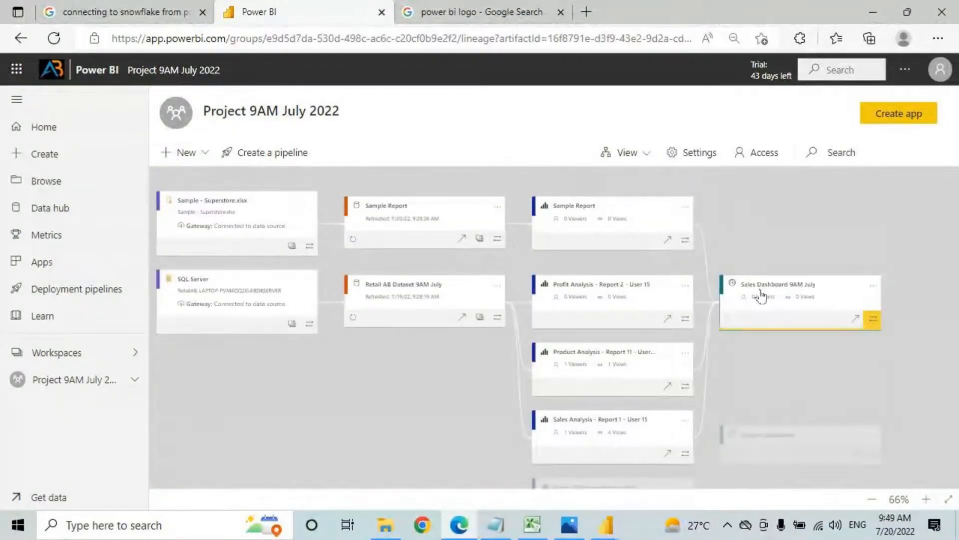
mouse_move(703, 229)
left_mouse_down()
mouse_move(527, 320)
mouse_move(531, 409)
mouse_move(574, 190)
mouse_move(702, 101)
mouse_move(680, 147)
left_mouse_up()
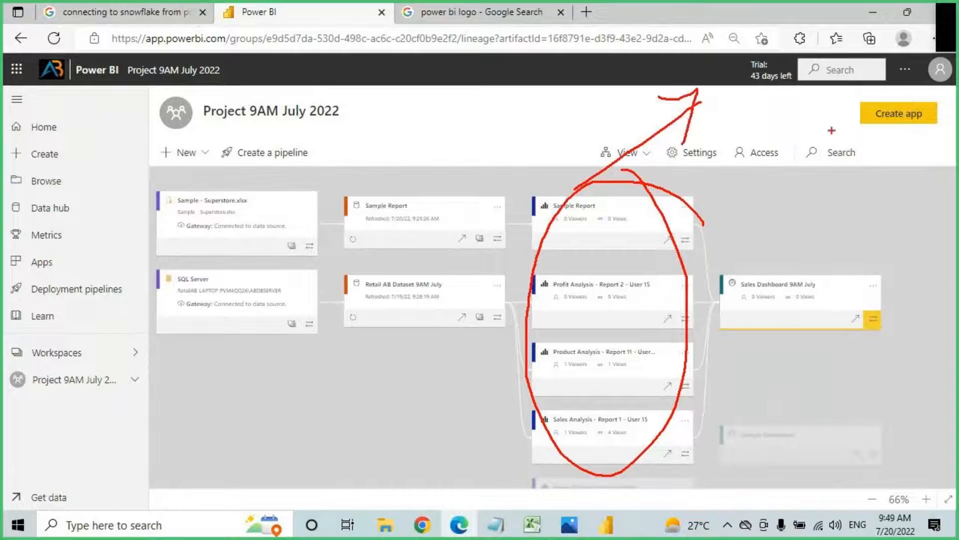
key("Escape")
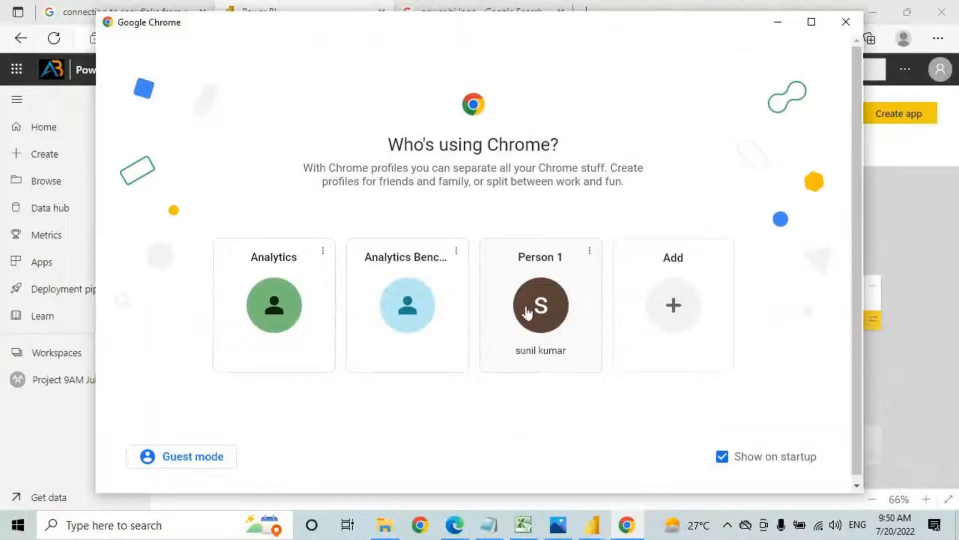
Step: In a Chrome profile window, go to app.powerbi.com and sign in with the shared-with user's account and password
left_click(527, 312)
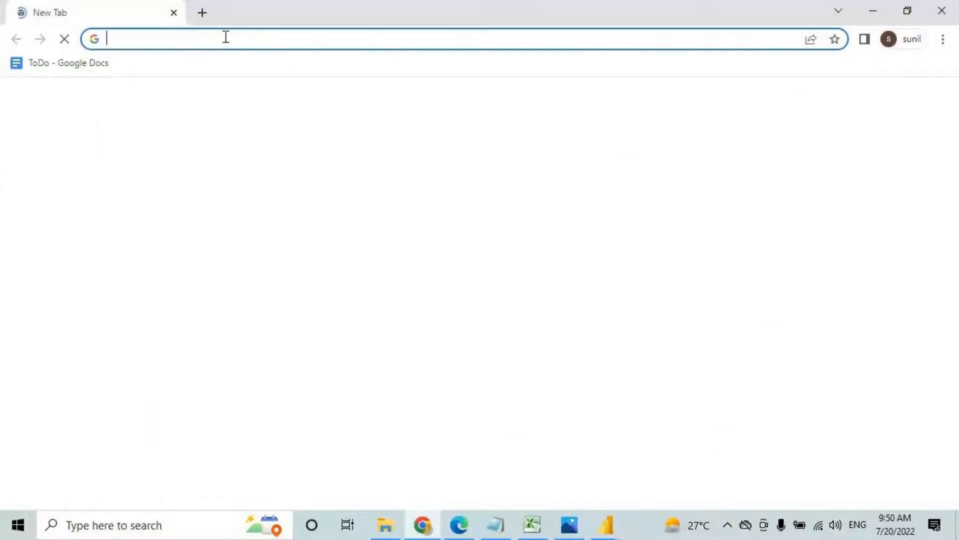
type("app.powerbi.com")
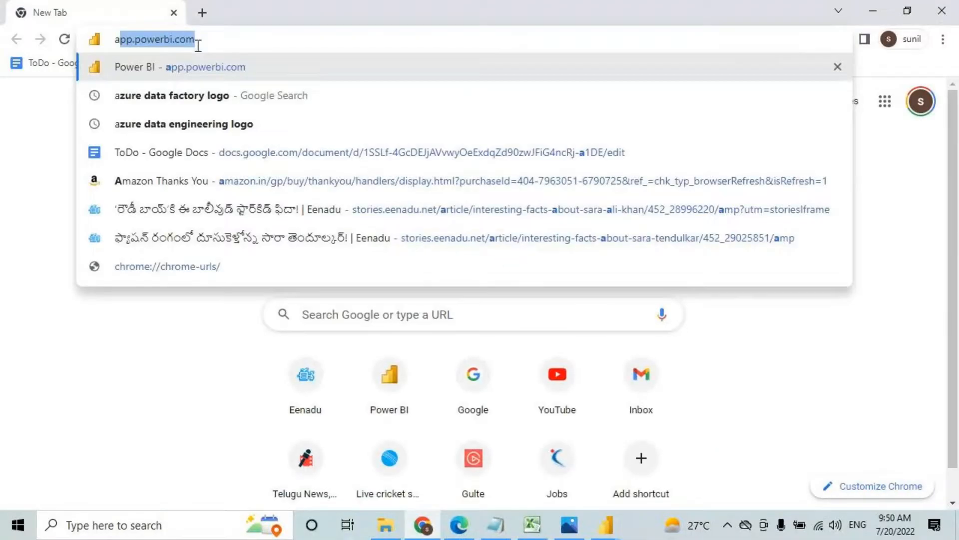
key("Return")
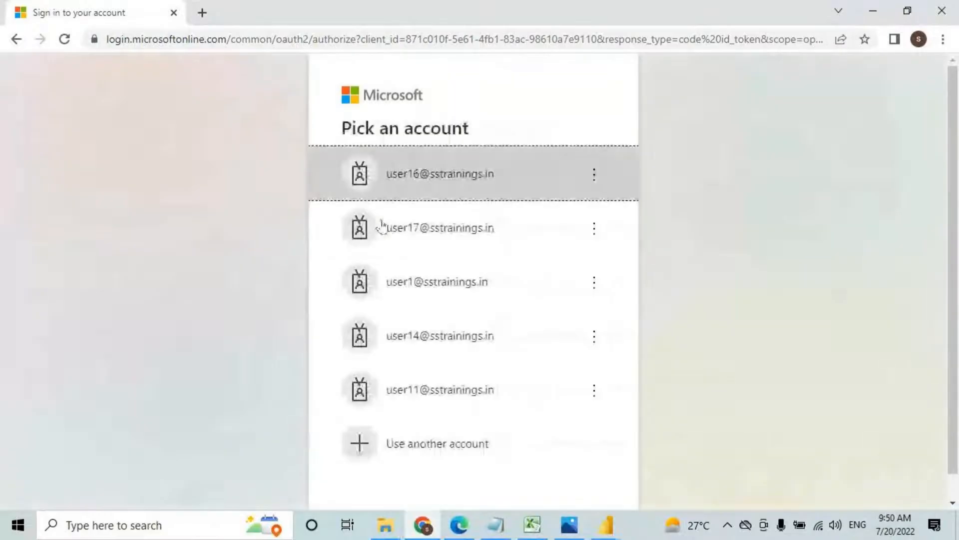
left_click(406, 241)
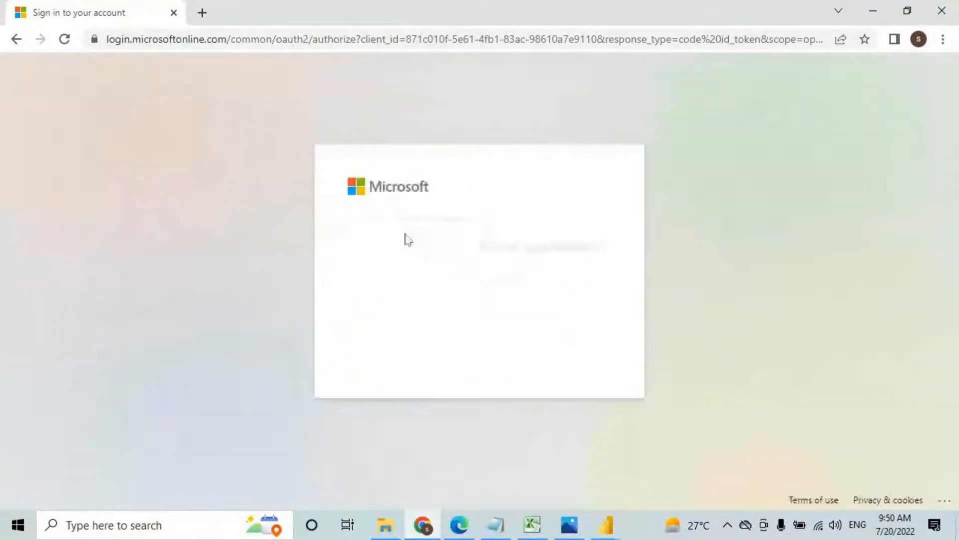
type("•••")
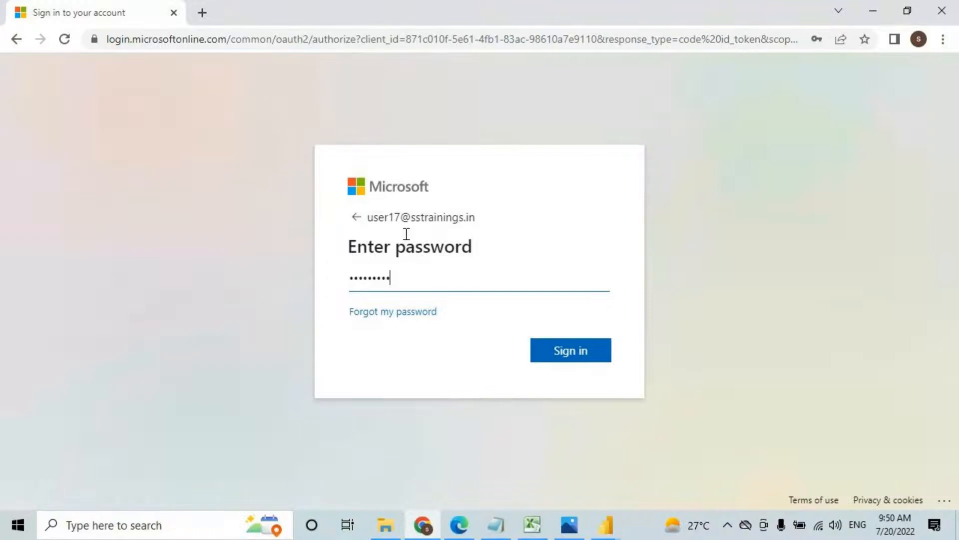
type("••••••")
left_click(561, 349)
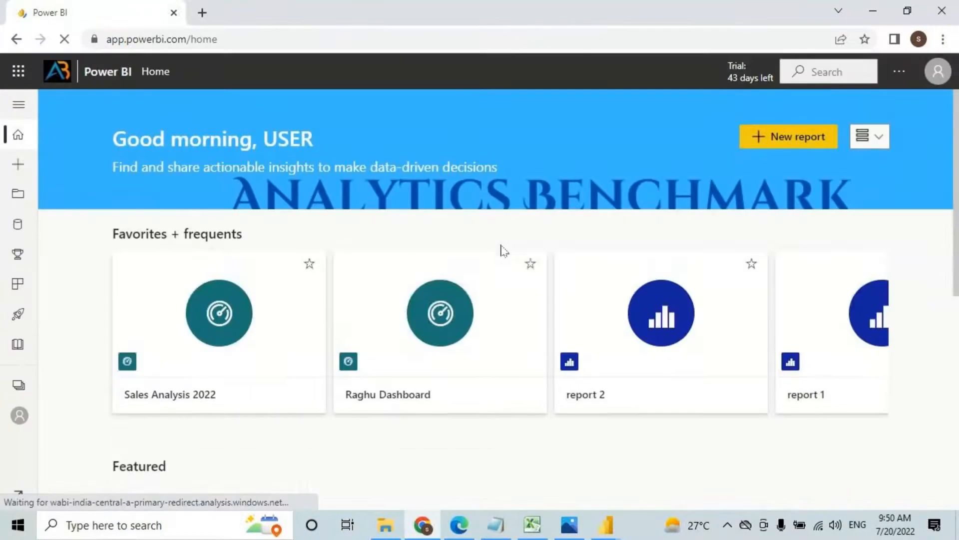
Step: Open Sales Dashboard 9AM July from Shared with me, sorted by share date, and reload it
left_click(19, 105)
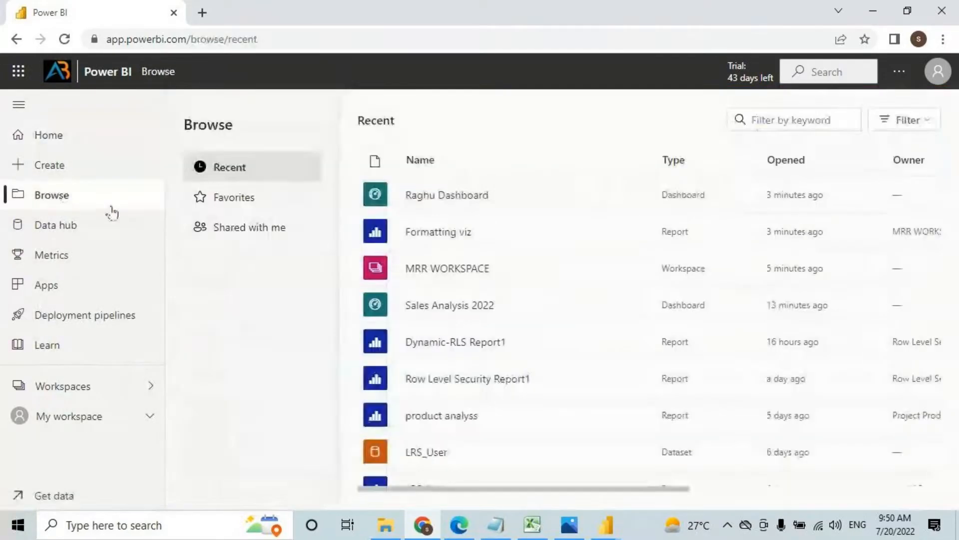
left_click(252, 235)
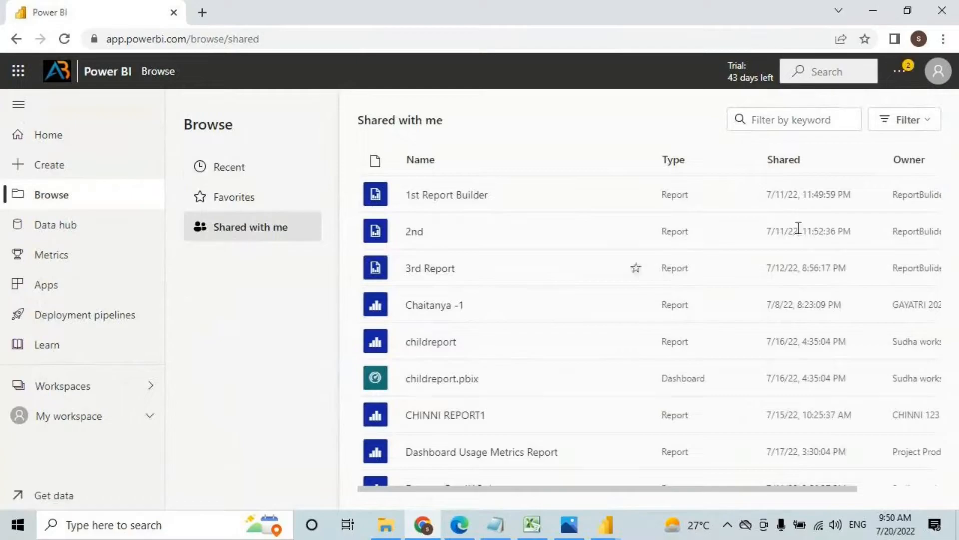
left_click(799, 166)
left_click(802, 167)
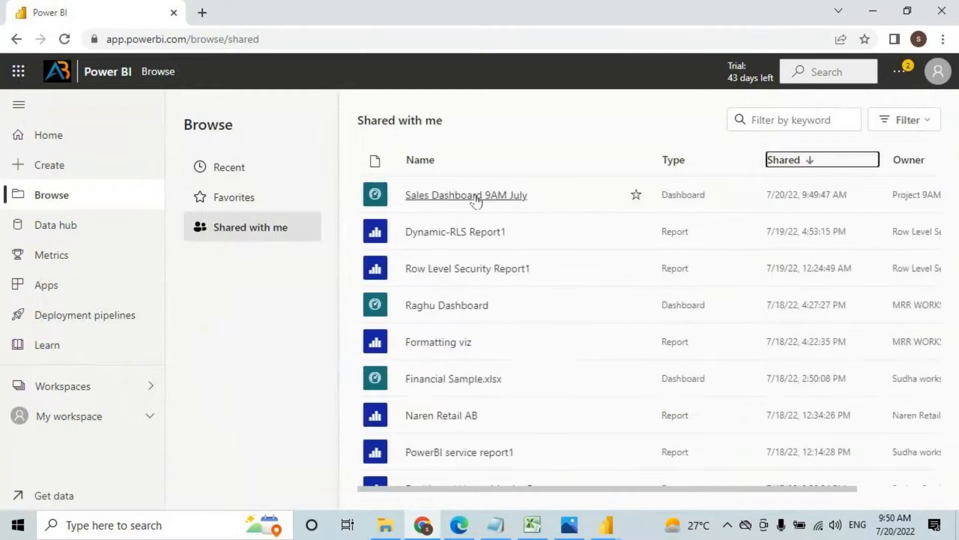
left_click(474, 196)
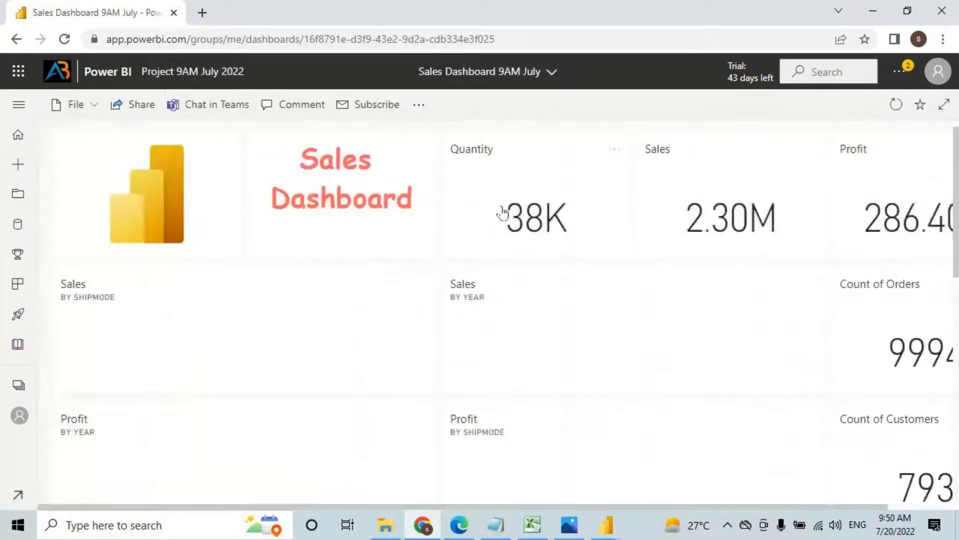
left_click(944, 104)
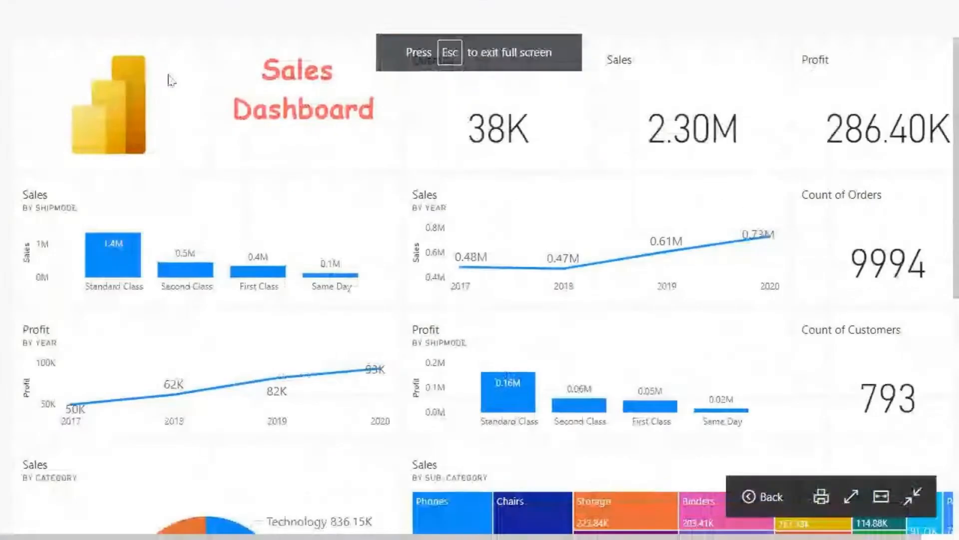
key("Escape")
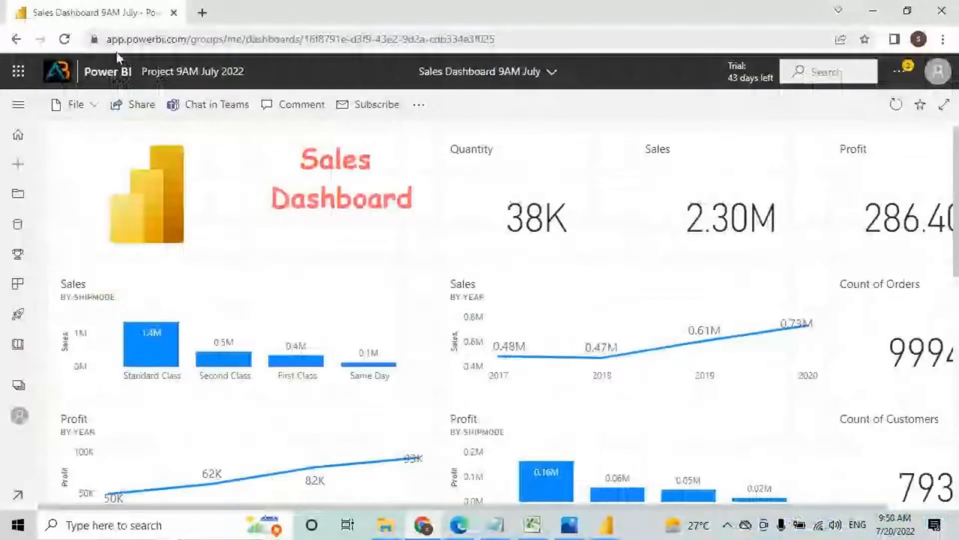
left_click(66, 40)
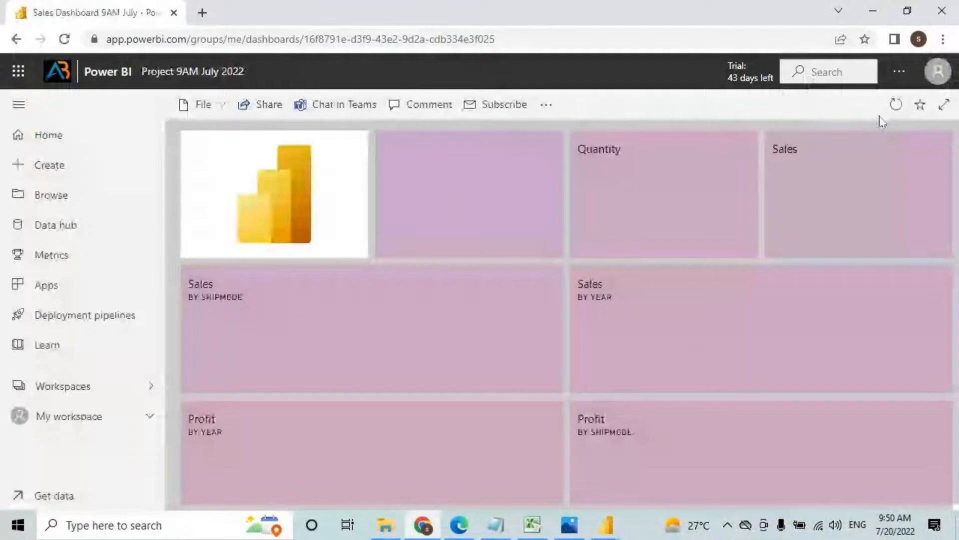
left_click(944, 104)
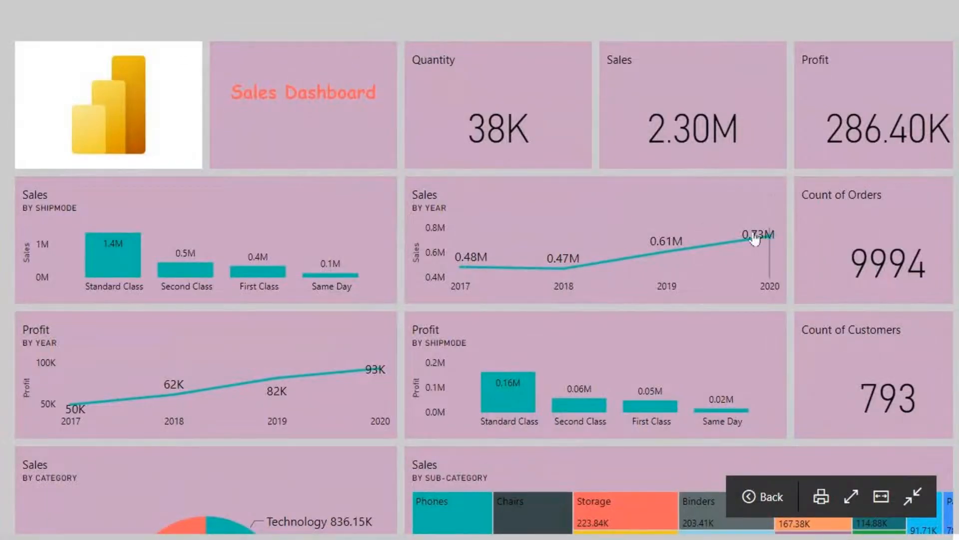
scroll(755, 260, "down", 5)
scroll(623, 349, "down", 2)
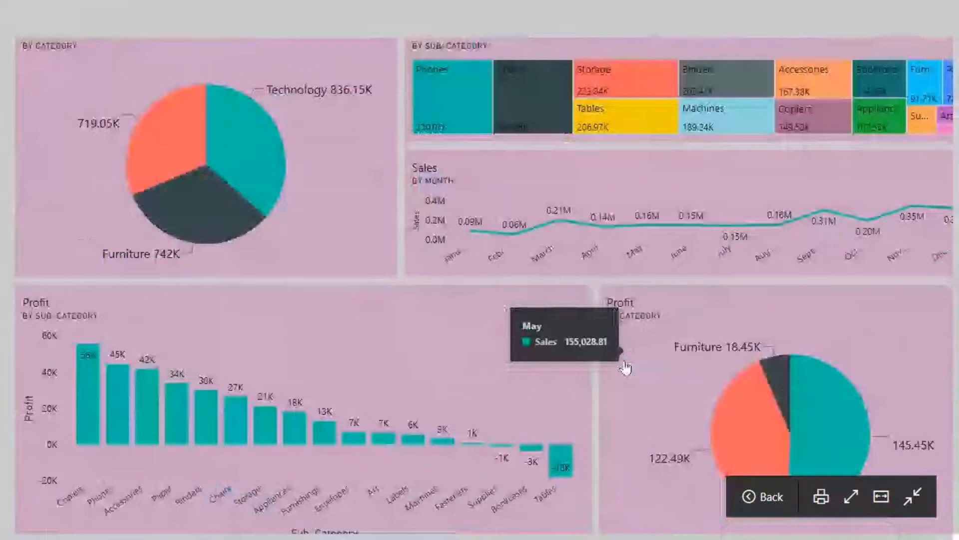
scroll(606, 381, "up", 7)
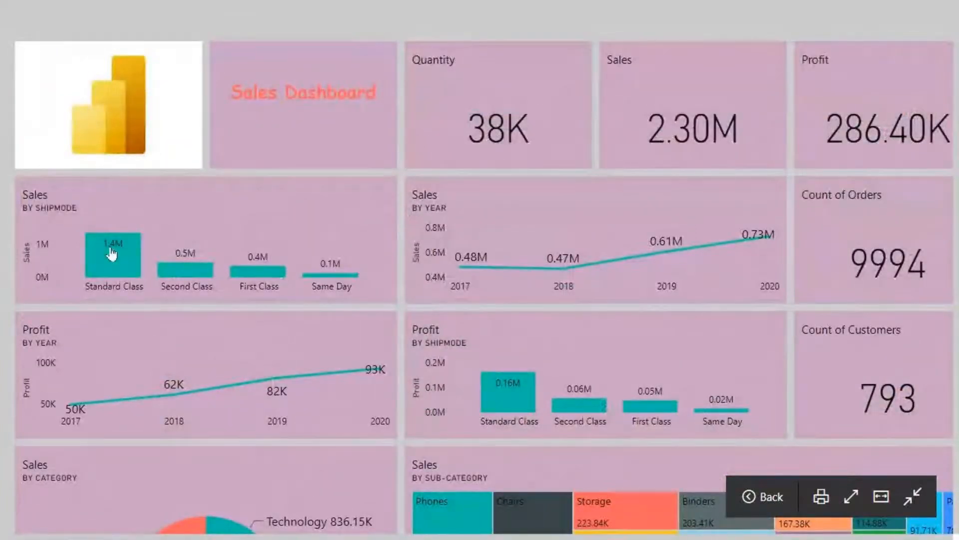
mouse_move(104, 264)
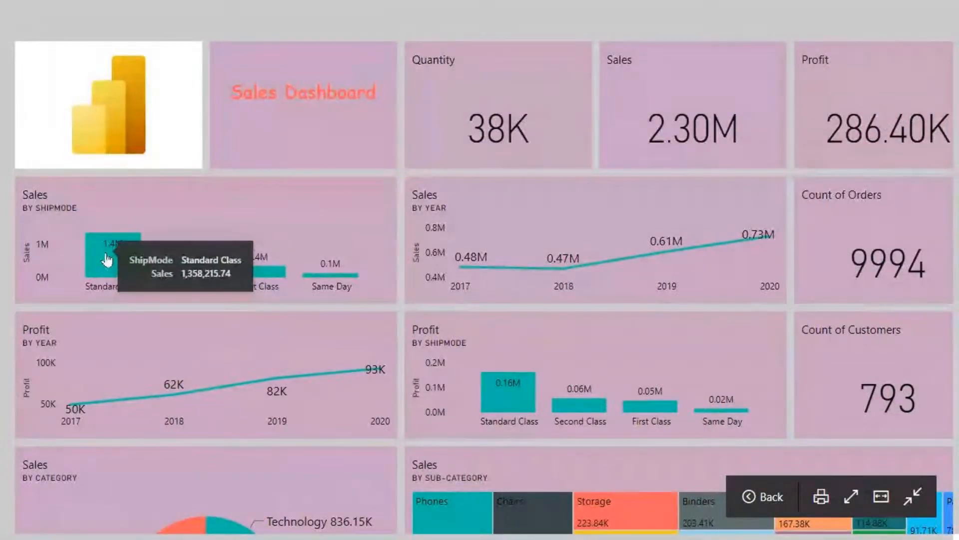
key("Escape")
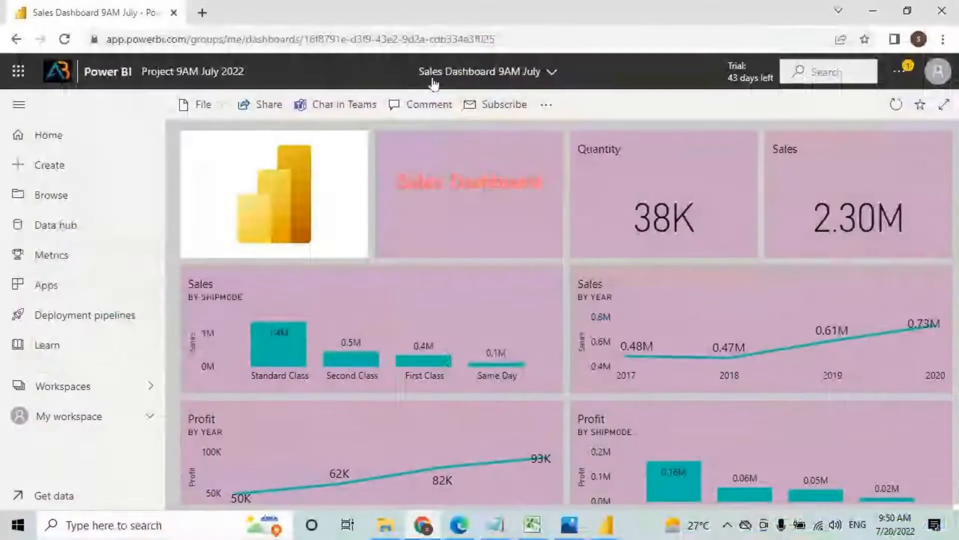
left_click_drag(419, 80, 540, 83)
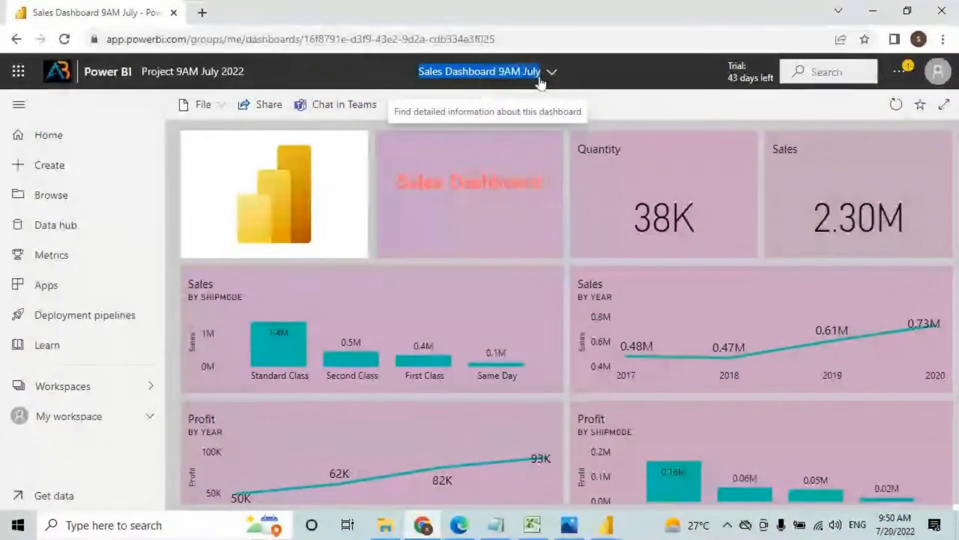
left_click(283, 345)
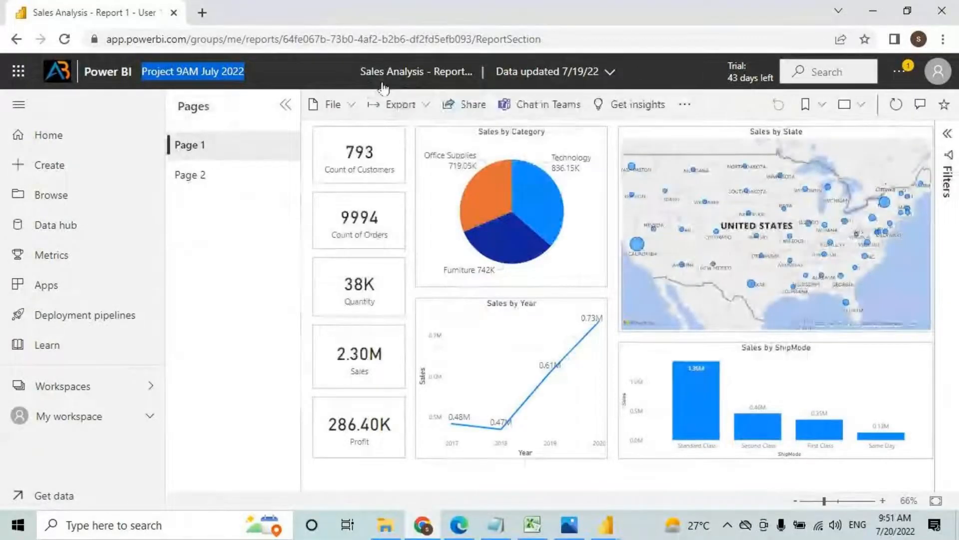
key("ctrl+2")
left_click_drag(365, 80, 472, 76)
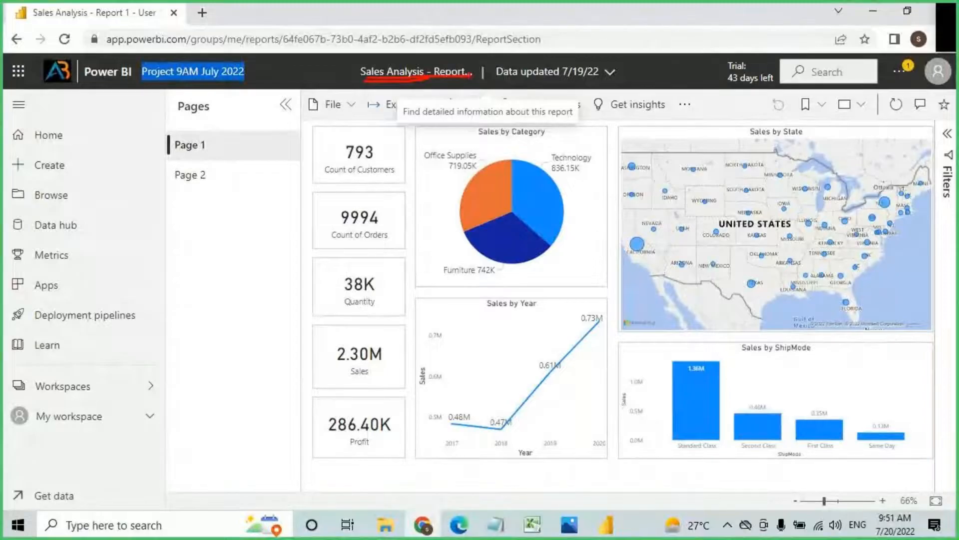
key("Escape")
left_click(18, 38)
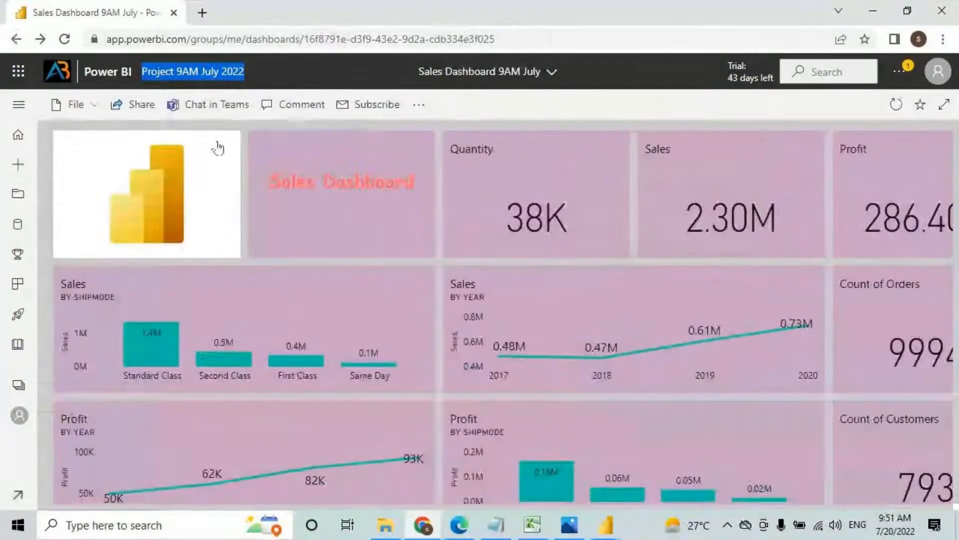
left_click(944, 104)
mouse_move(497, 261)
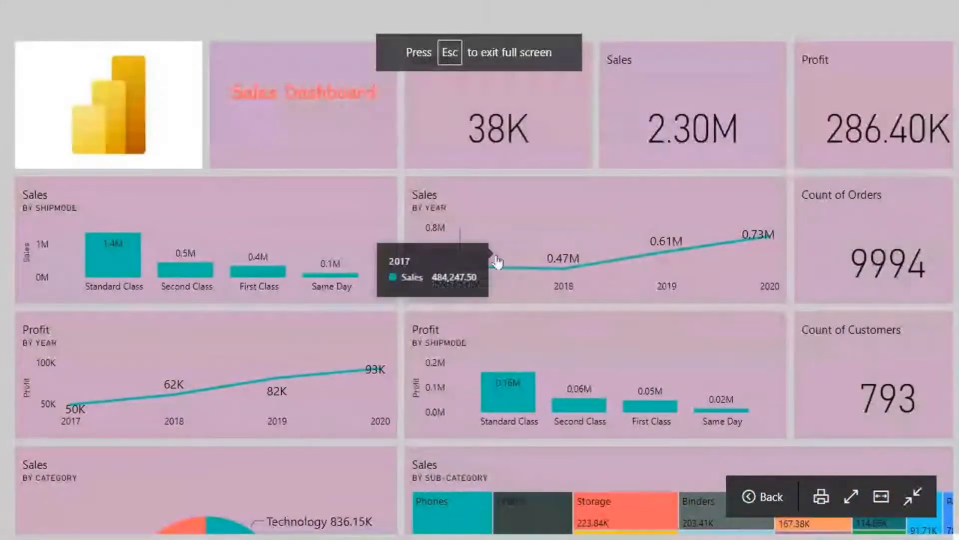
scroll(621, 278, "down", 5)
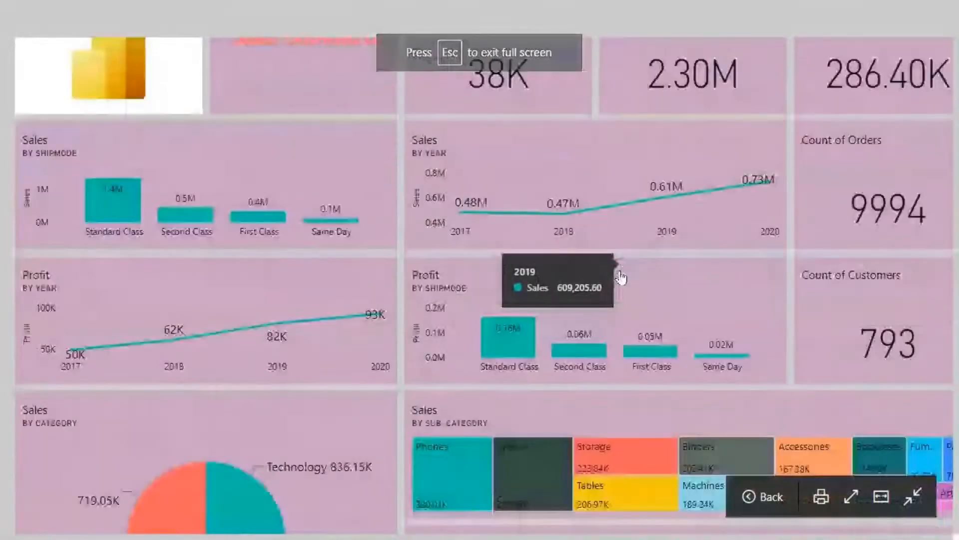
scroll(700, 235, "down", 5)
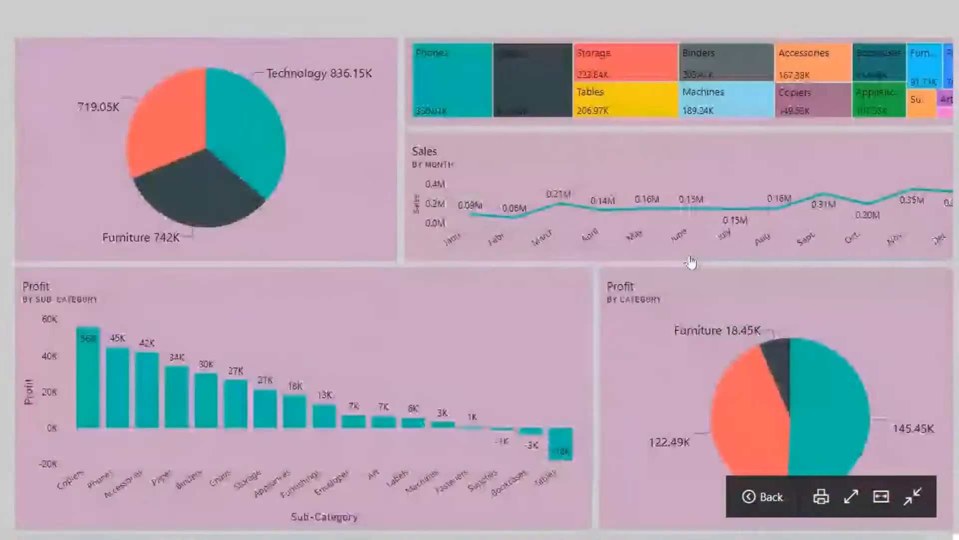
scroll(687, 267, "up", 10)
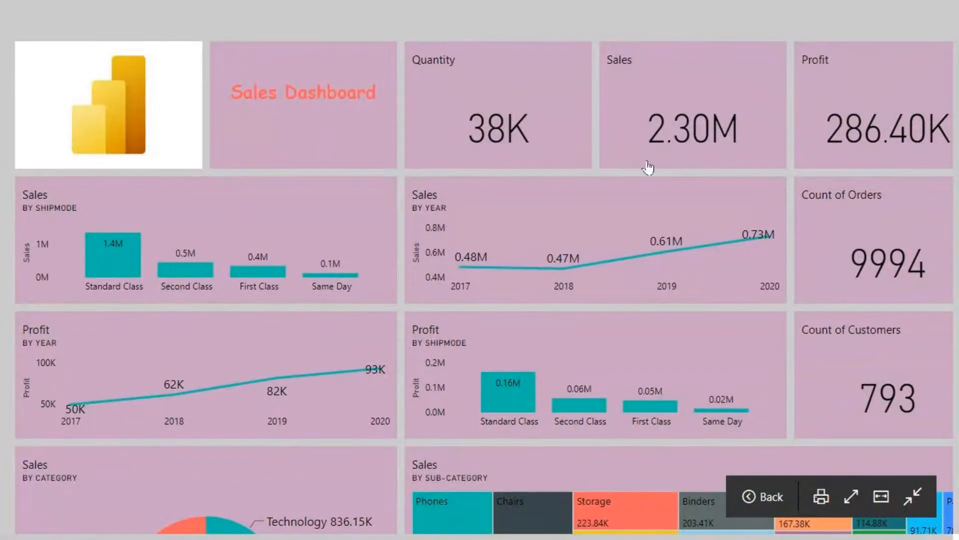
left_click_drag(651, 147, 733, 154)
mouse_move(740, 117)
left_mouse_down()
mouse_move(617, 142)
mouse_move(727, 155)
left_mouse_up()
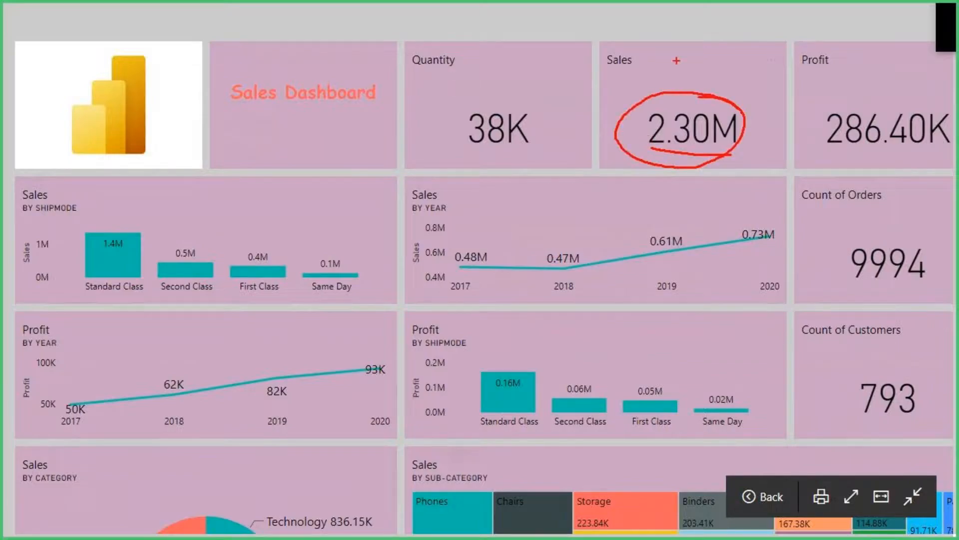
left_click_drag(676, 97, 680, 42)
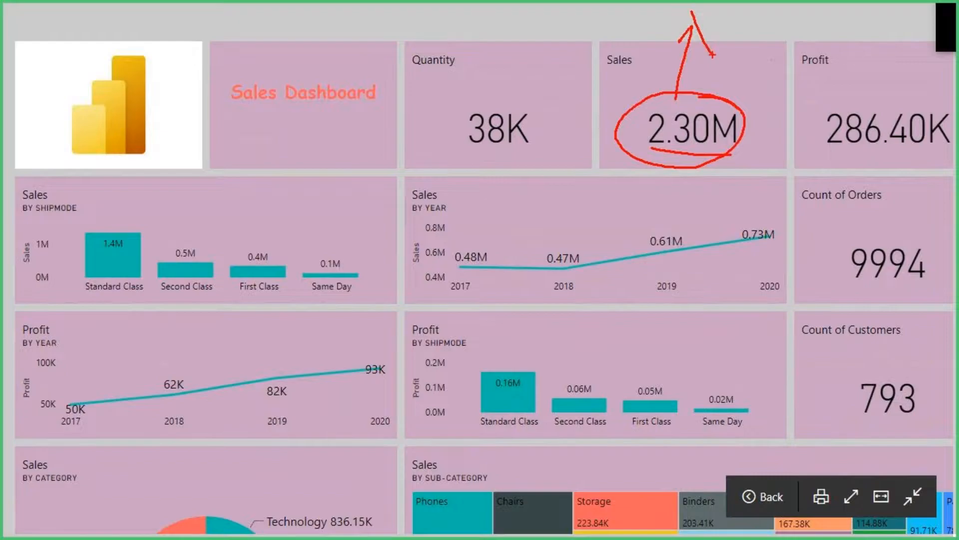
key("Escape")
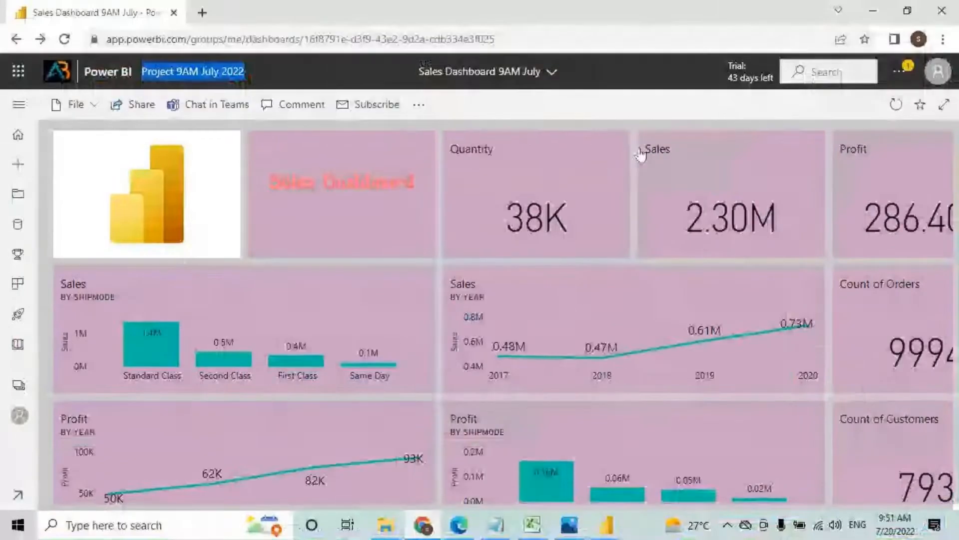
left_click(706, 187)
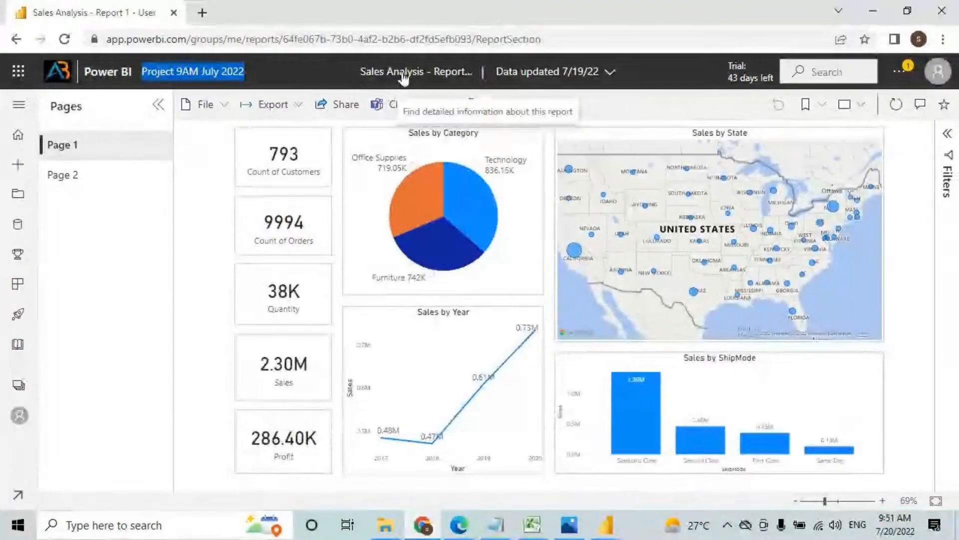
key("ctrl+2")
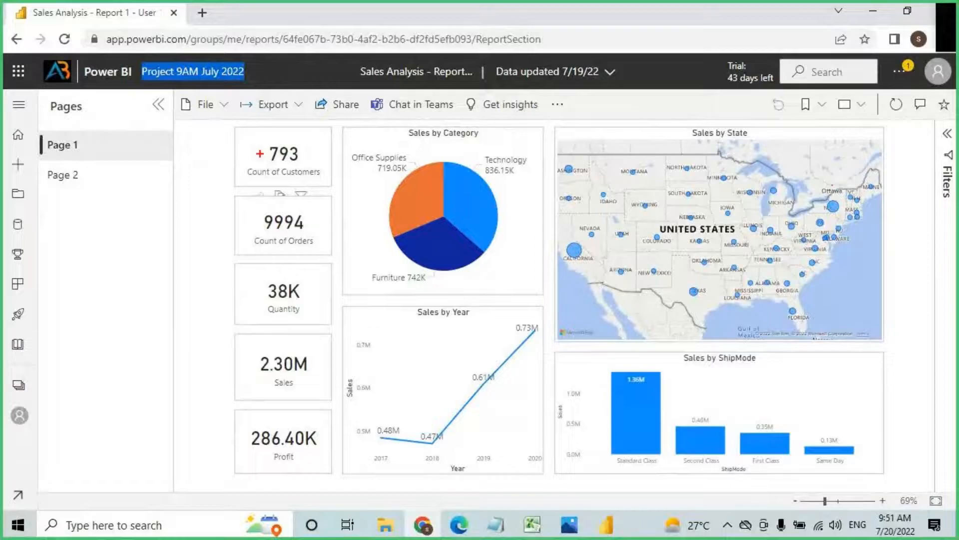
mouse_move(218, 121)
left_mouse_down()
mouse_move(257, 194)
mouse_move(869, 515)
left_mouse_up()
mouse_move(708, 195)
left_mouse_down()
mouse_move(698, 277)
mouse_move(718, 247)
left_mouse_up()
left_click_drag(704, 260, 715, 269)
mouse_move(725, 234)
left_mouse_down()
mouse_move(736, 273)
mouse_move(730, 316)
left_mouse_up()
key("Escape")
left_click(17, 39)
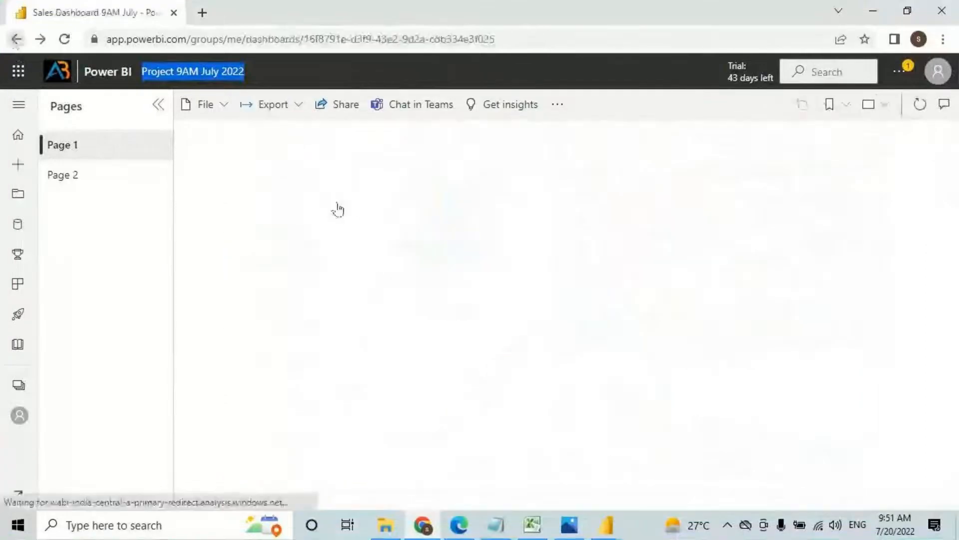
scroll(410, 319, "down", 10)
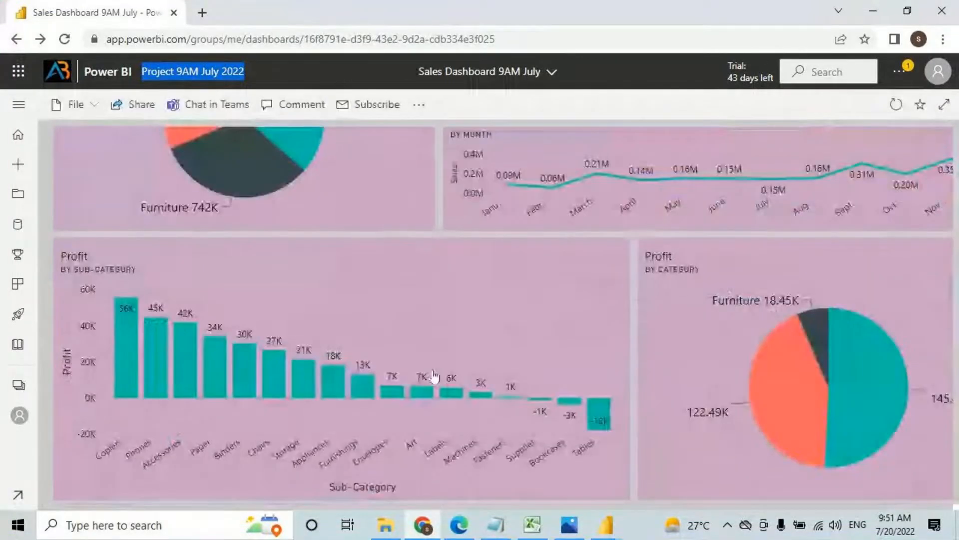
scroll(569, 420, "up", 5)
Step: Open the Sample Report from the Sales by Month tile in full screen and toggle the Phones filter
left_click(633, 434)
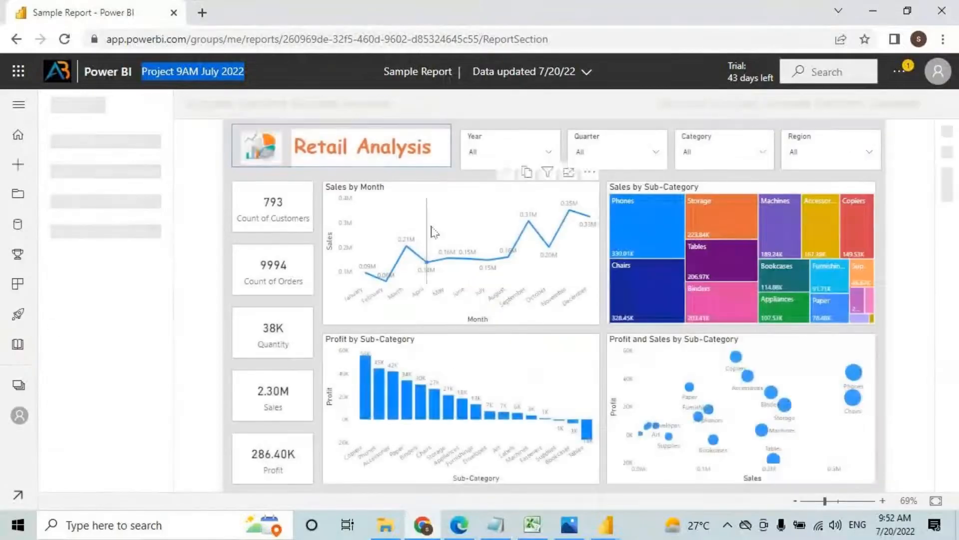
left_click(848, 103)
left_click(784, 81)
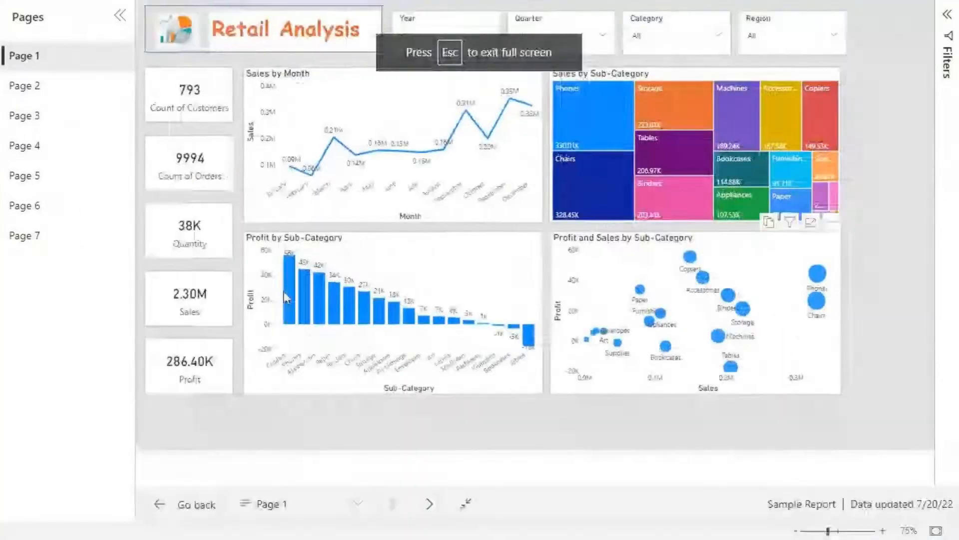
left_click(646, 136)
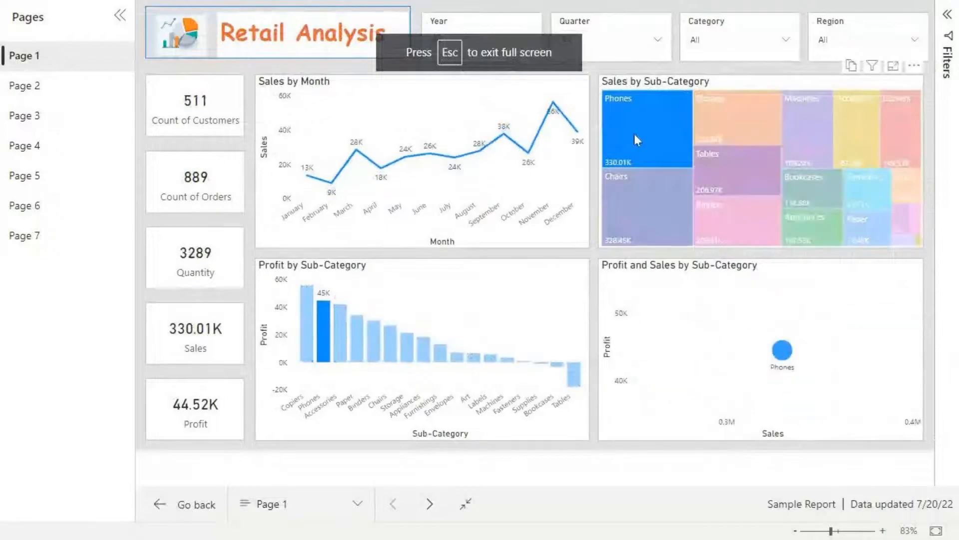
left_click(643, 102)
Step: Show only the South region's figures, reset Region to All, and leave full screen
left_click(869, 49)
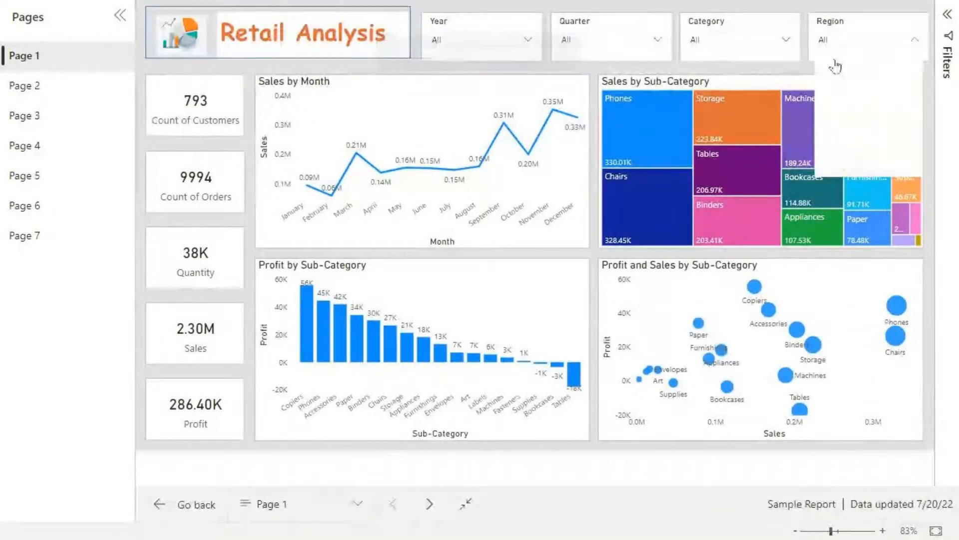
left_click(830, 94)
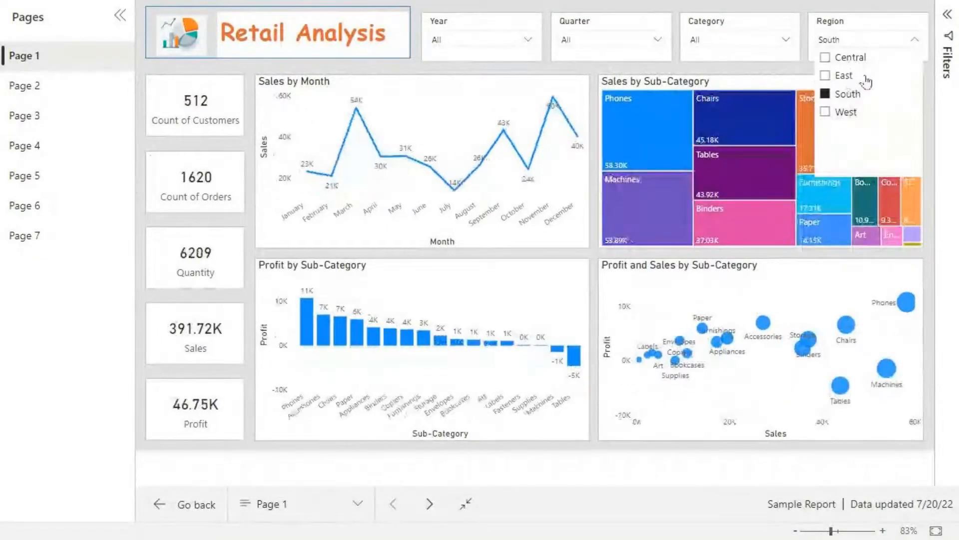
left_click(914, 37)
left_click(914, 23)
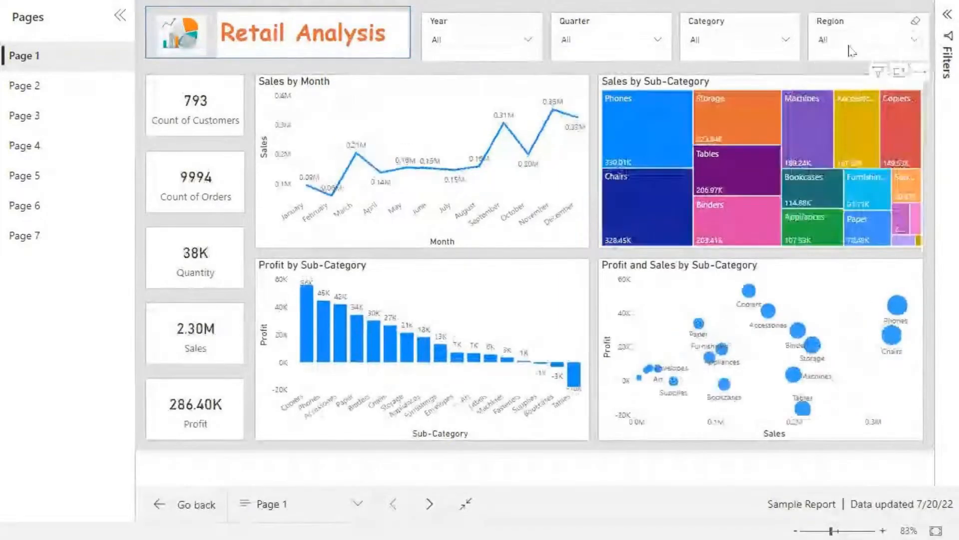
mouse_move(636, 122)
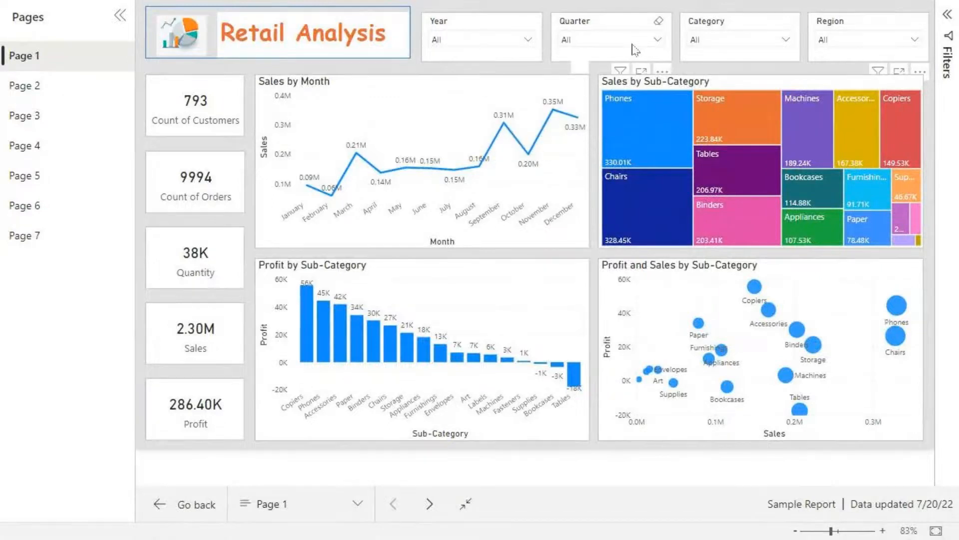
key("Escape")
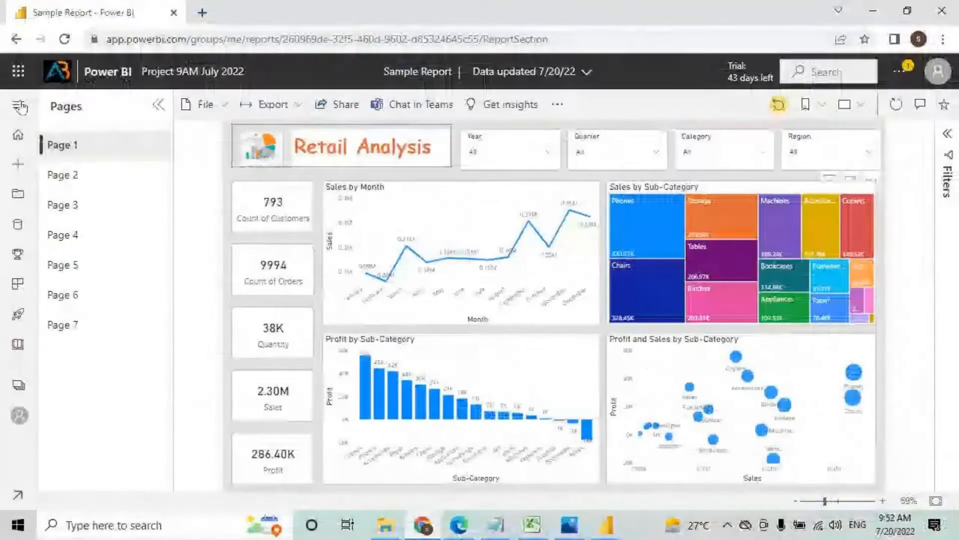
Step: Go back to Sales Dashboard 9AM July, then bring up the Excel Reports Vs Dashboards sheet
left_click(16, 39)
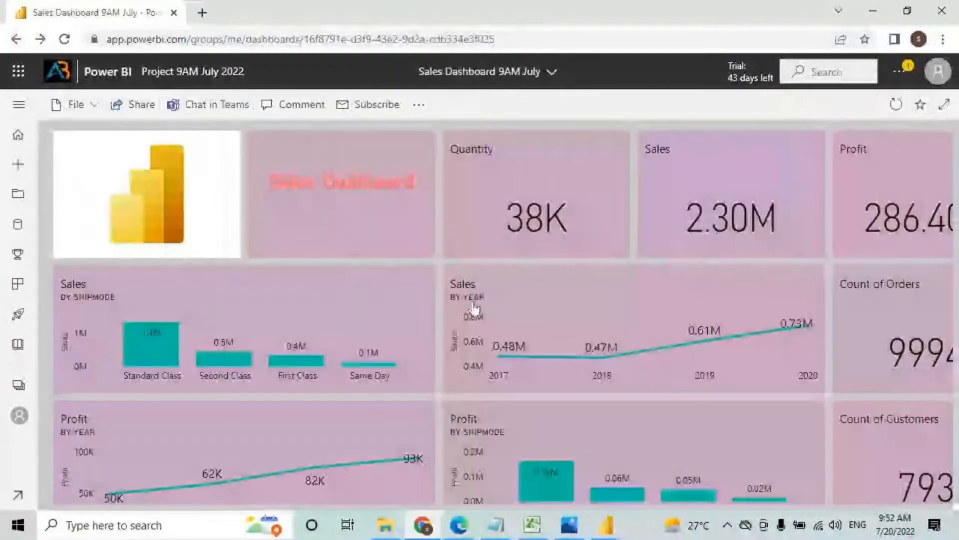
left_click(533, 525)
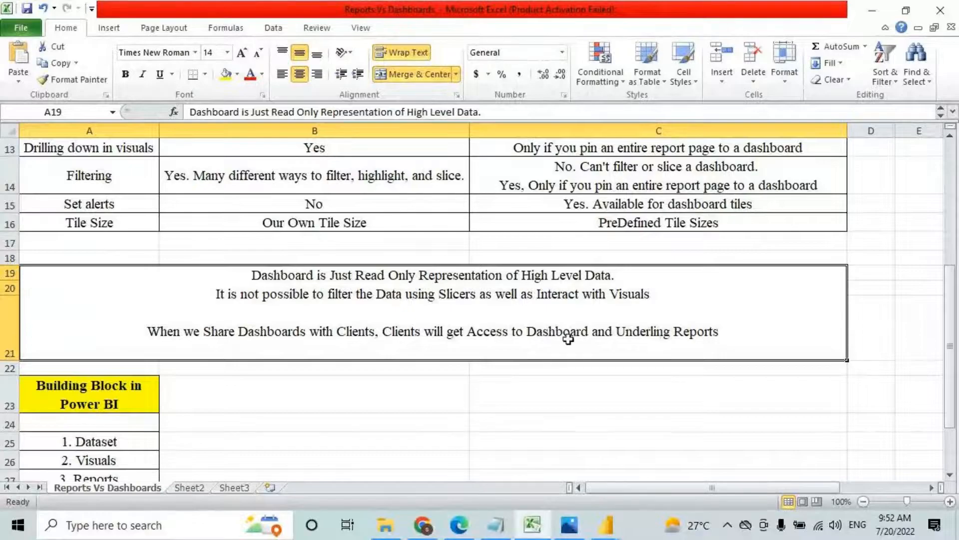
Step: Select the Filtering capability in cell A14 of the comparison table
scroll(505, 359, "up", 2)
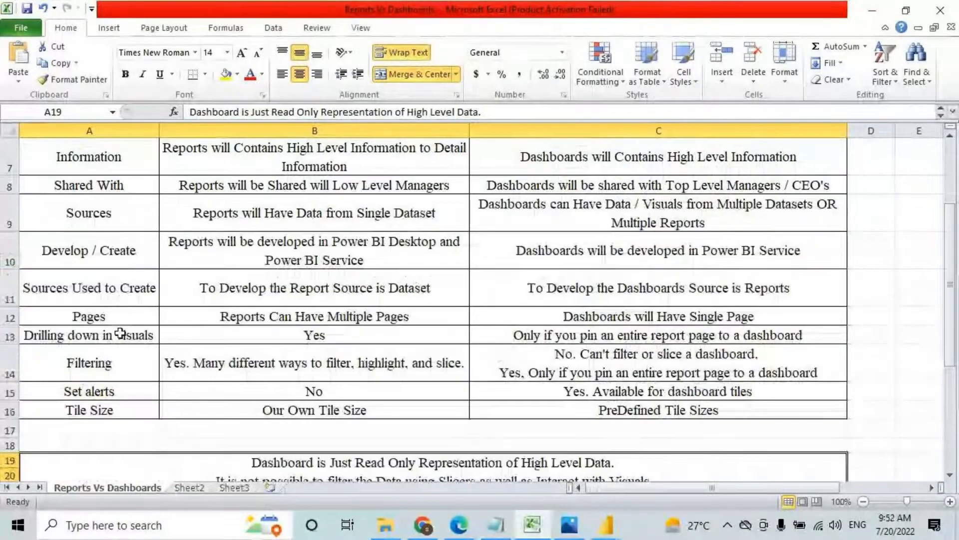
left_click(112, 364)
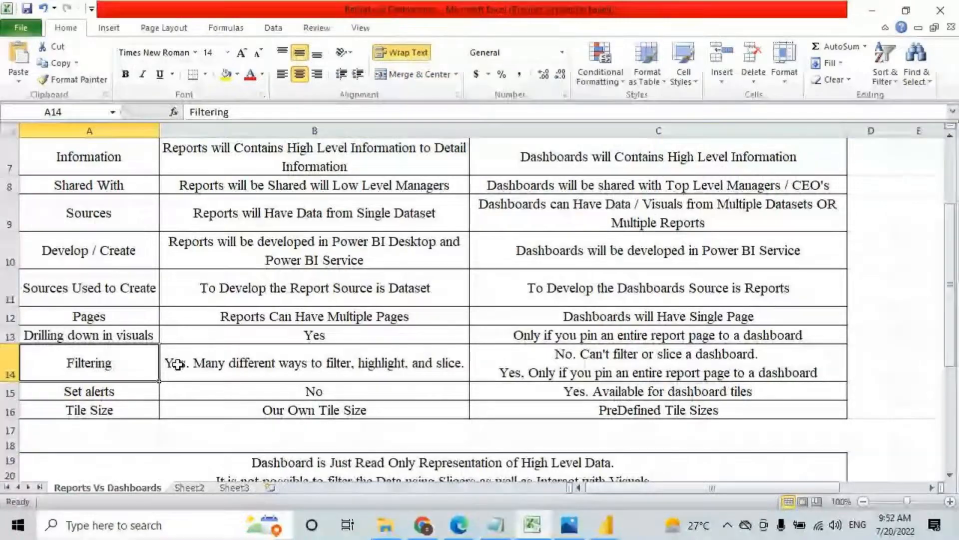
scroll(336, 314, "up", 1)
scroll(337, 313, "up", 1)
scroll(336, 314, "down", 1)
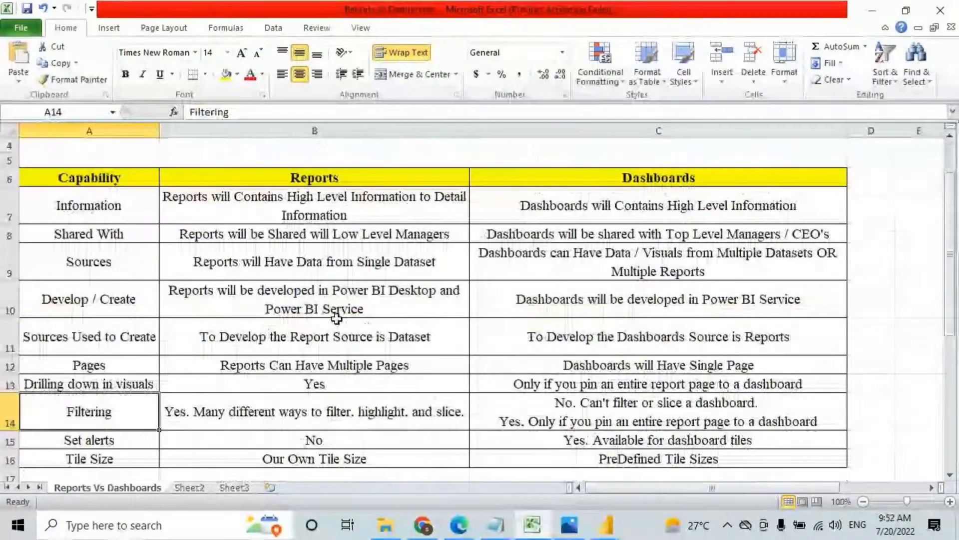
Step: Annotate the Reports answer in B14: underline 'Yes.' and mark filter, highlight and slice
key("ctrl+2")
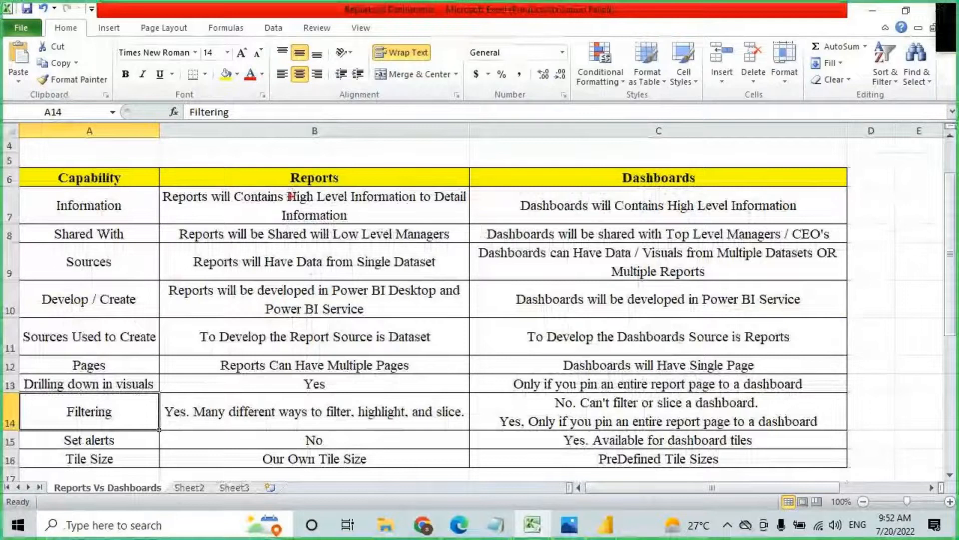
left_click_drag(288, 188, 359, 188)
left_click_drag(168, 421, 336, 420)
left_click_drag(347, 382, 336, 410)
left_click_drag(377, 384, 378, 403)
left_click_drag(370, 393, 378, 404)
left_click_drag(387, 392, 372, 412)
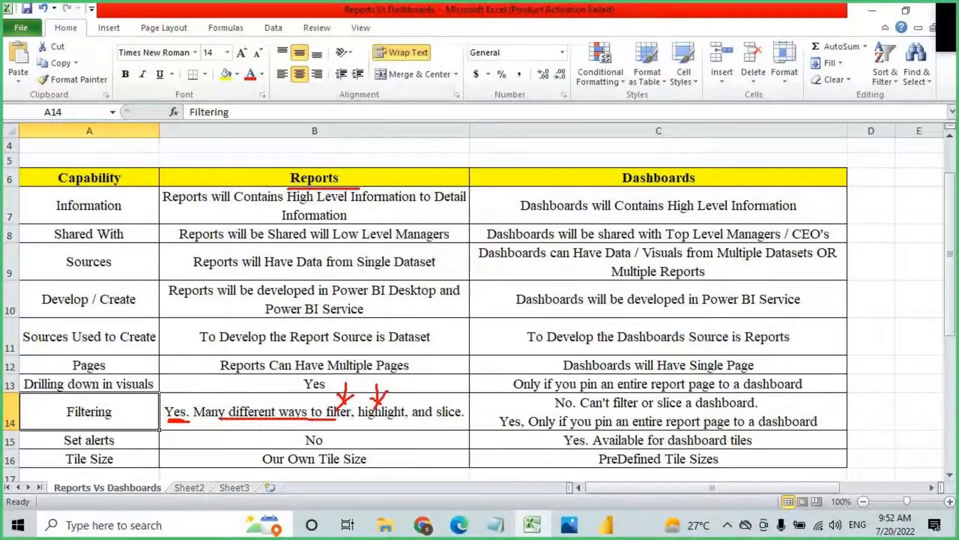
left_click_drag(436, 383, 444, 407)
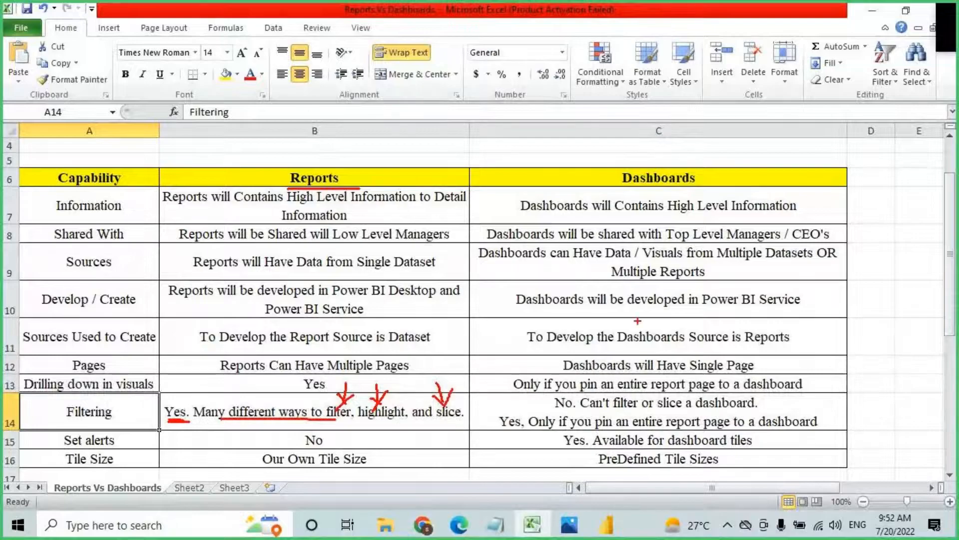
Step: Mark the Dashboards heading and C14's pin-an-entire-report-page exception, then clear the annotations
left_click_drag(651, 187, 702, 186)
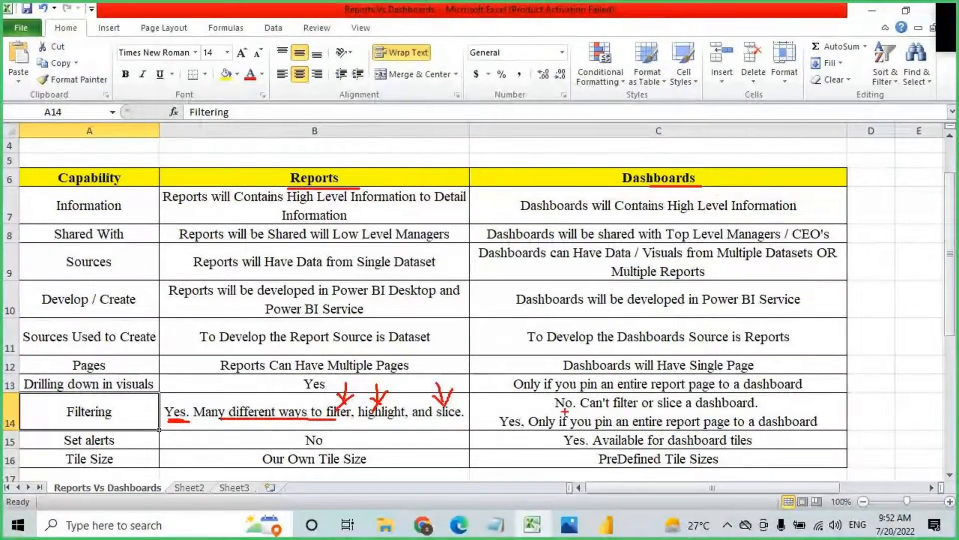
left_click_drag(610, 410, 760, 411)
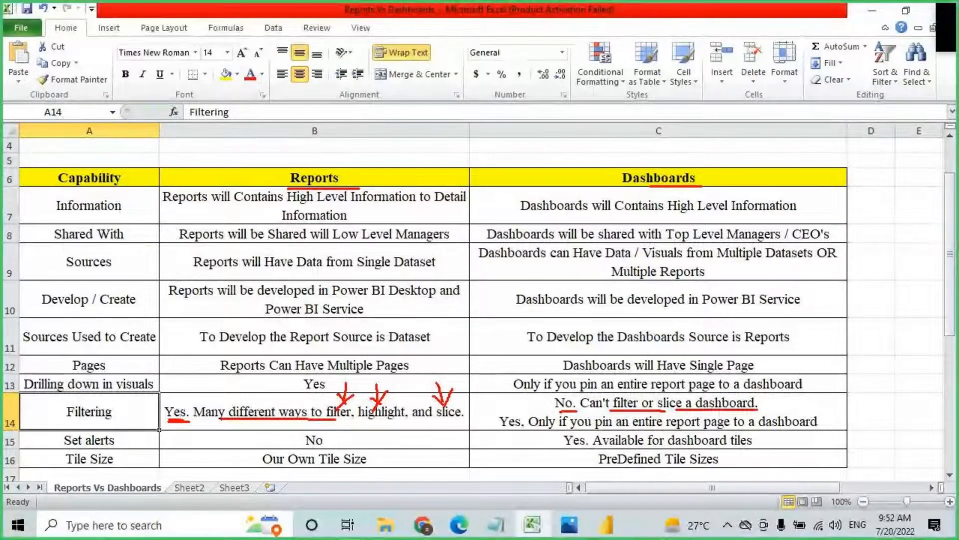
mouse_move(496, 414)
left_mouse_down()
mouse_move(607, 430)
mouse_move(818, 430)
left_mouse_up()
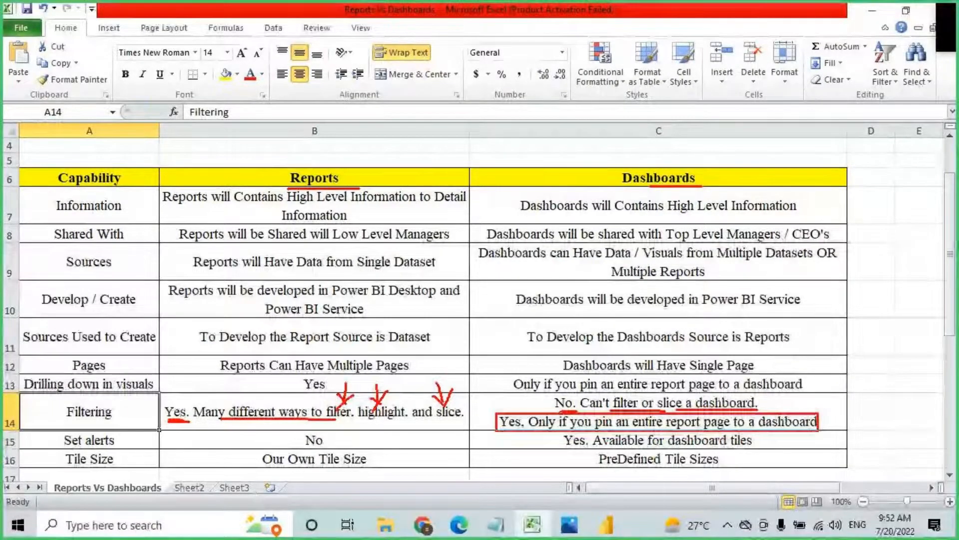
mouse_move(622, 184)
left_mouse_down()
mouse_move(705, 184)
mouse_move(625, 185)
left_mouse_up()
left_click_drag(633, 126, 632, 162)
left_click_drag(619, 148, 631, 162)
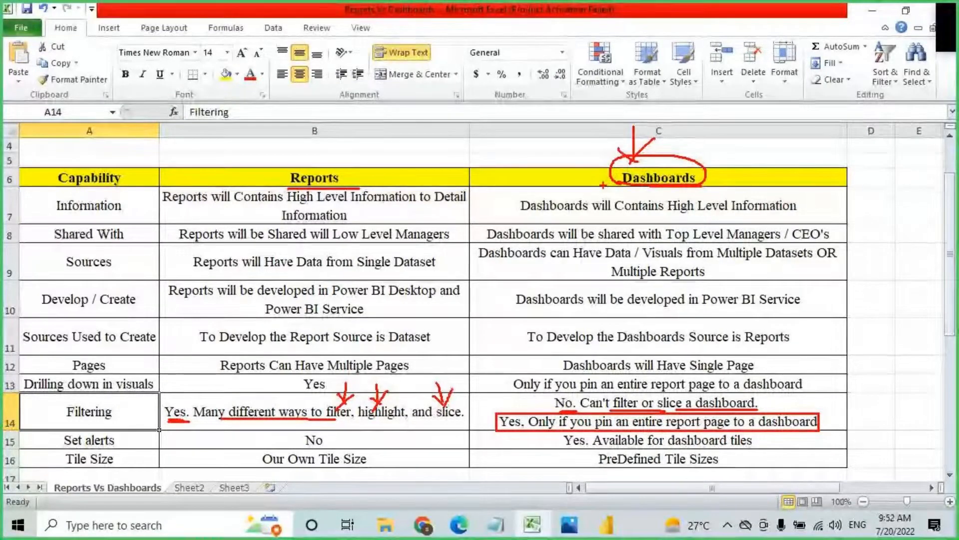
key("Escape")
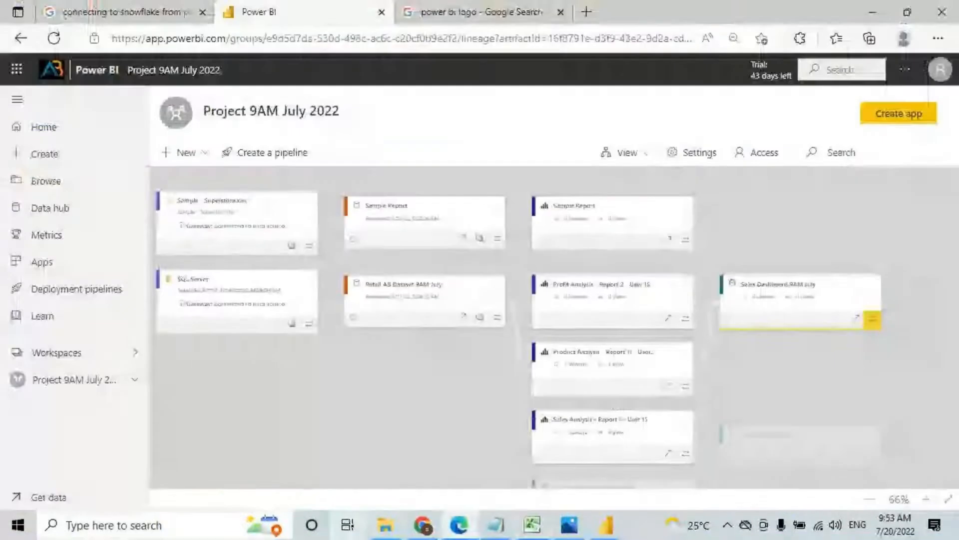
Step: Pin the Sample Report page live to Sales Dashboard 9AM July
left_click(53, 381)
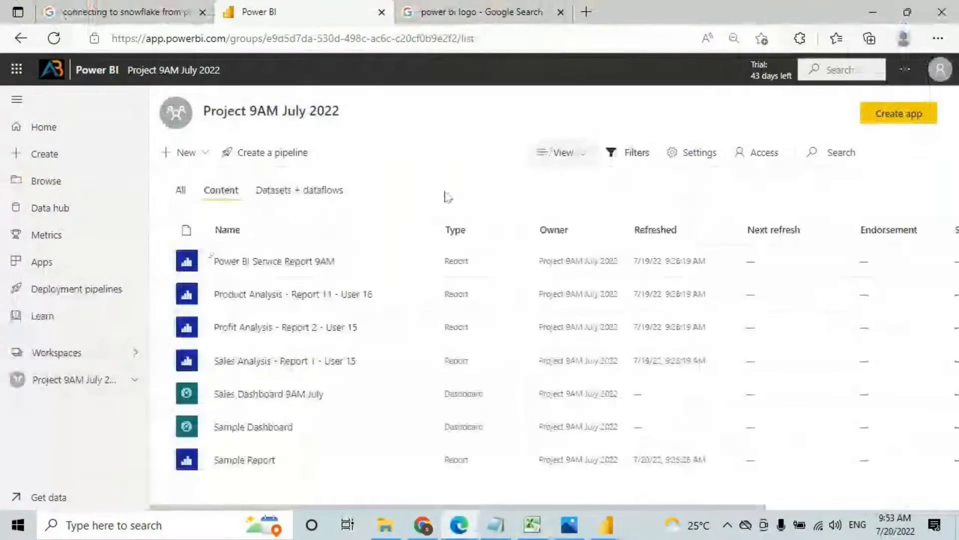
left_click(250, 461)
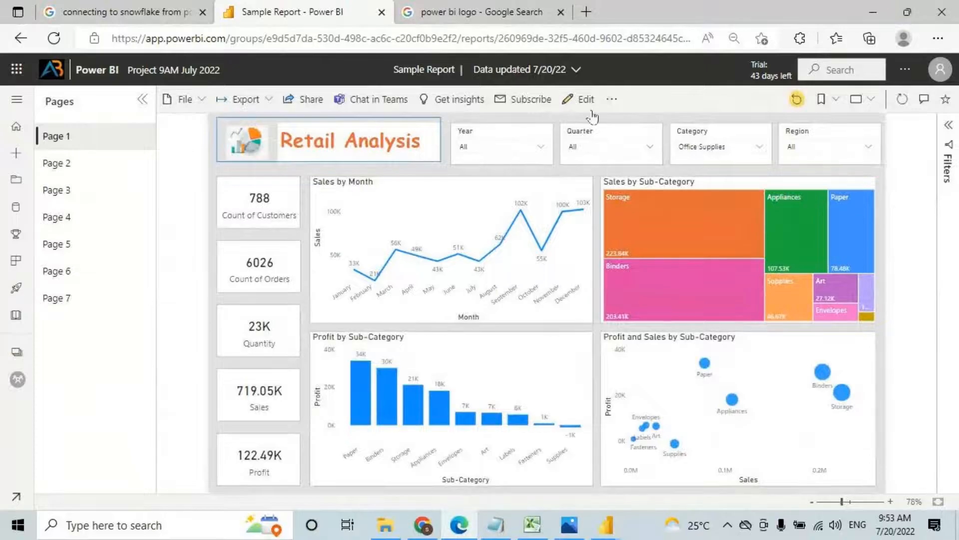
left_click(612, 102)
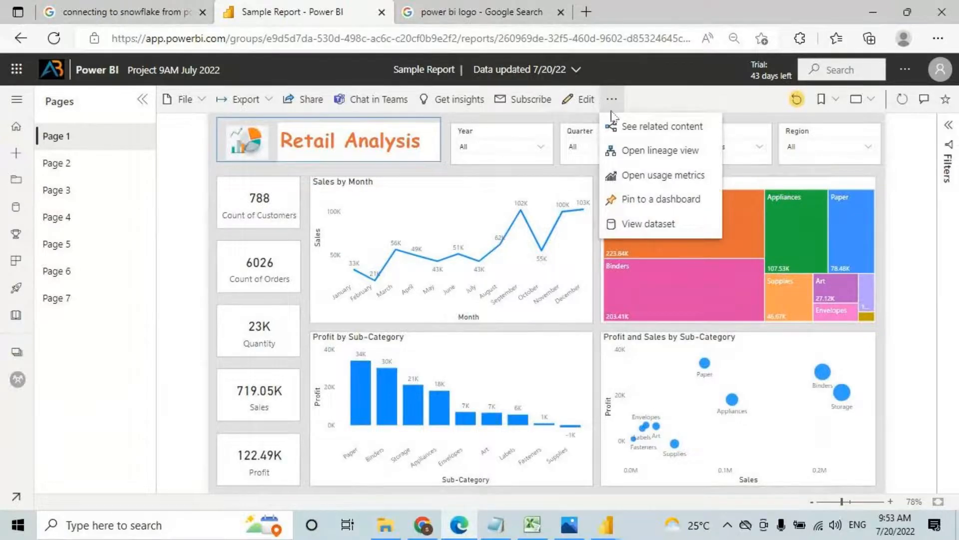
left_click(611, 100)
left_click(611, 100)
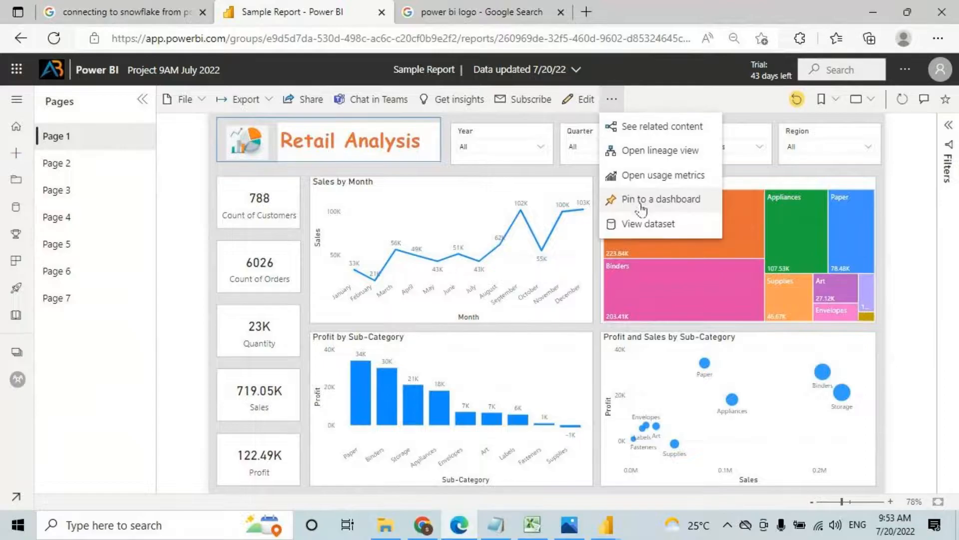
left_click(642, 208)
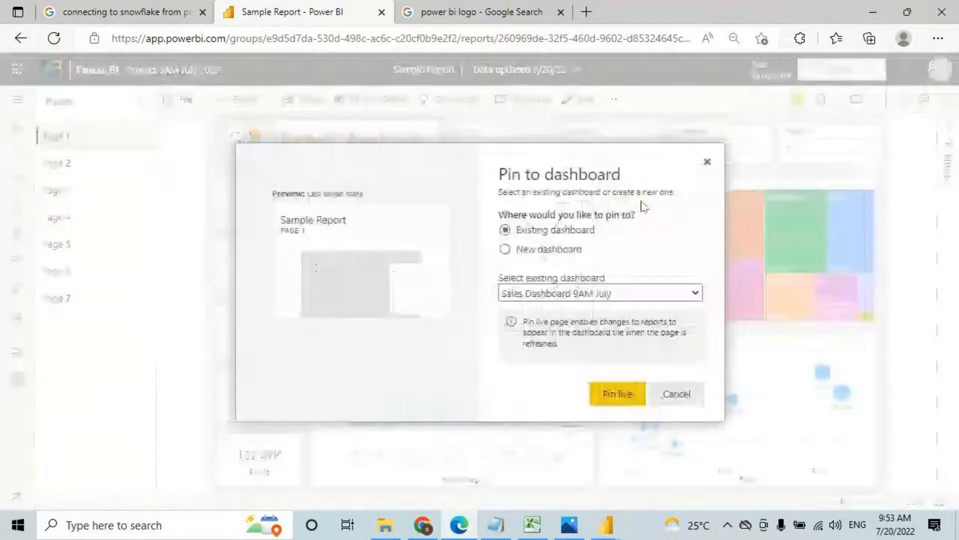
left_click(616, 393)
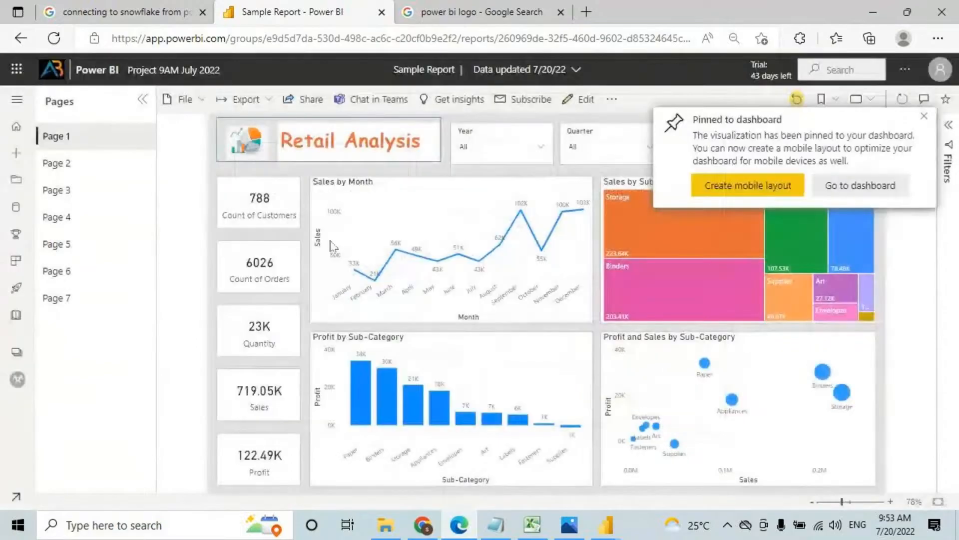
Step: Open Sales Dashboard 9AM July from the Project 9AM July 2022 workspace
left_click(16, 99)
left_click(75, 381)
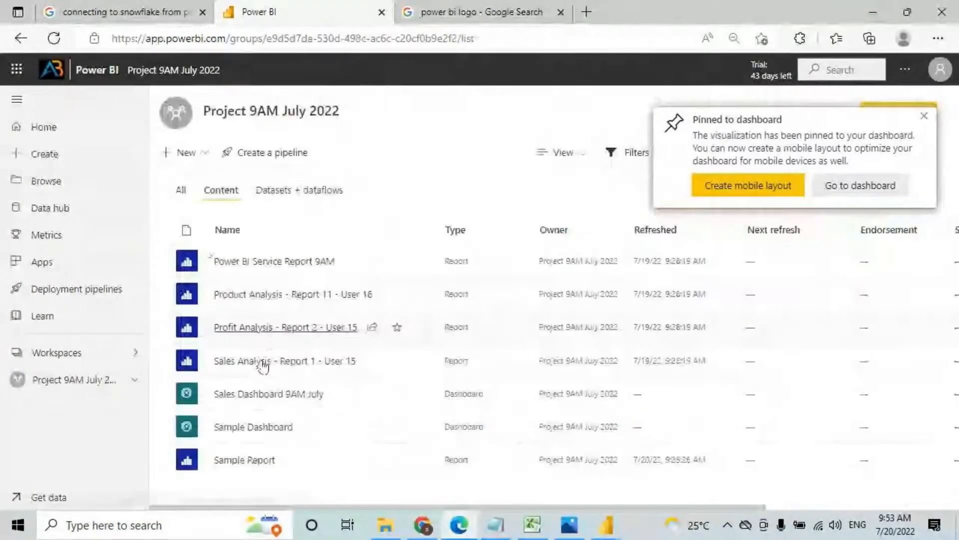
left_click(250, 394)
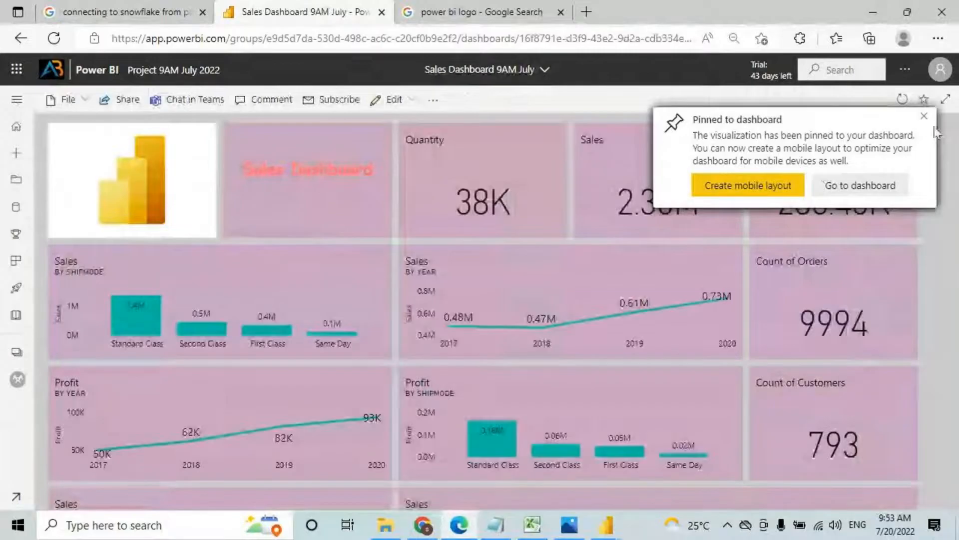
Step: Show the dashboard full screen and try the Region filter on East and South, then reset it to All
left_click(945, 99)
scroll(639, 285, "down", 5)
scroll(636, 330, "down", 8)
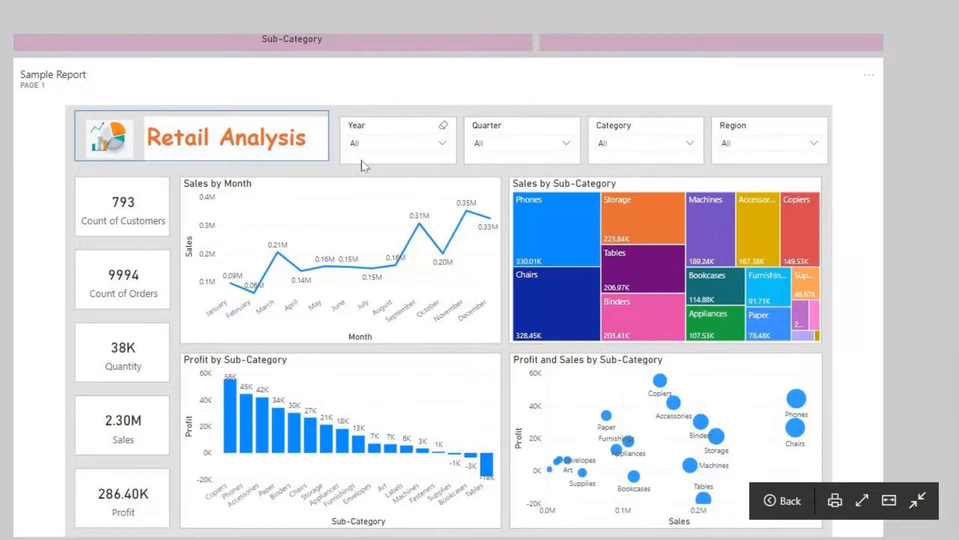
left_click(746, 150)
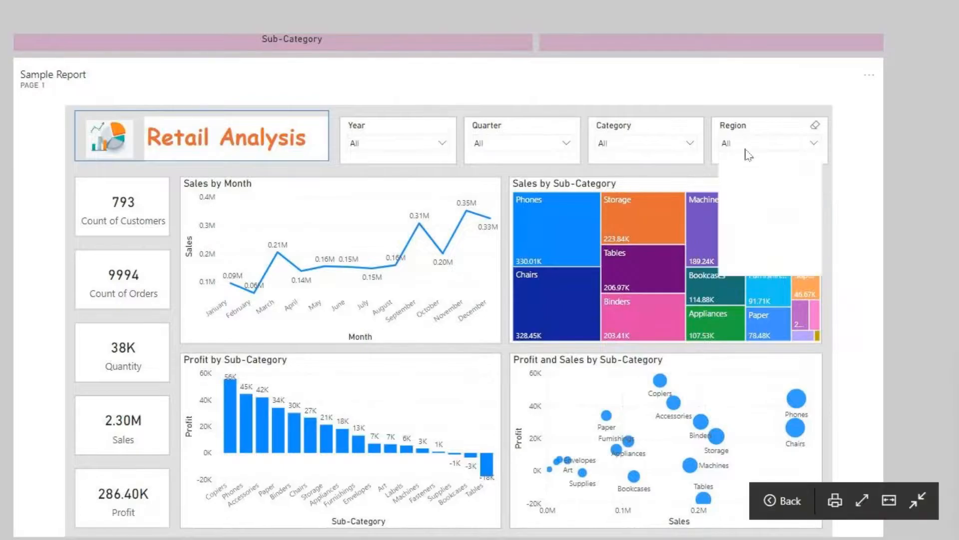
left_click(729, 178)
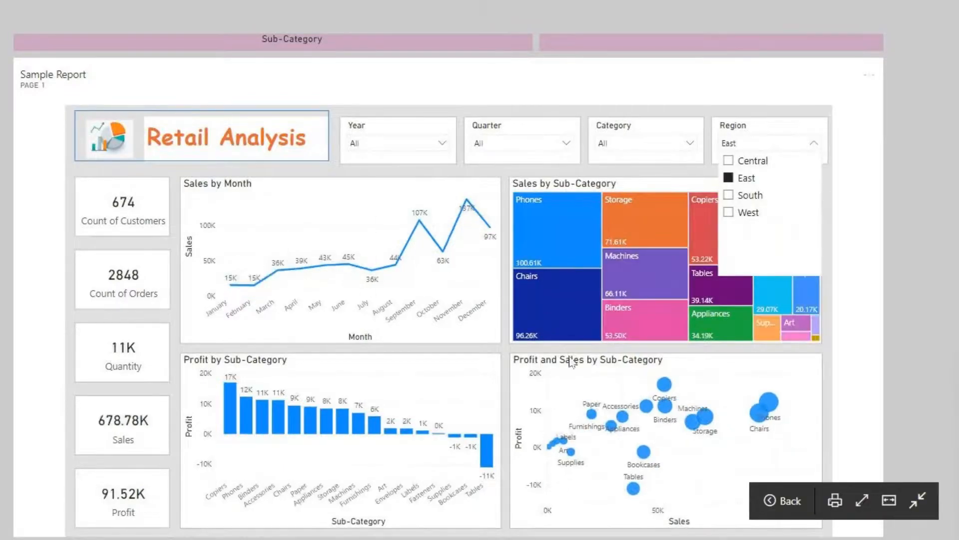
left_click(731, 196)
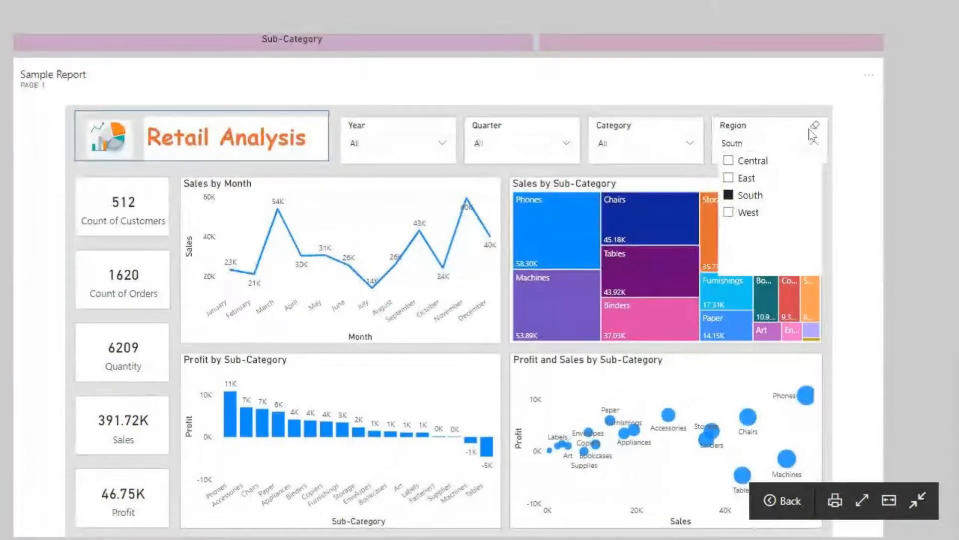
left_click(815, 126)
Step: Filter the live Sample Report tile to East (2848 orders) and sketch an annotation over it
scroll(630, 254, "up", 3)
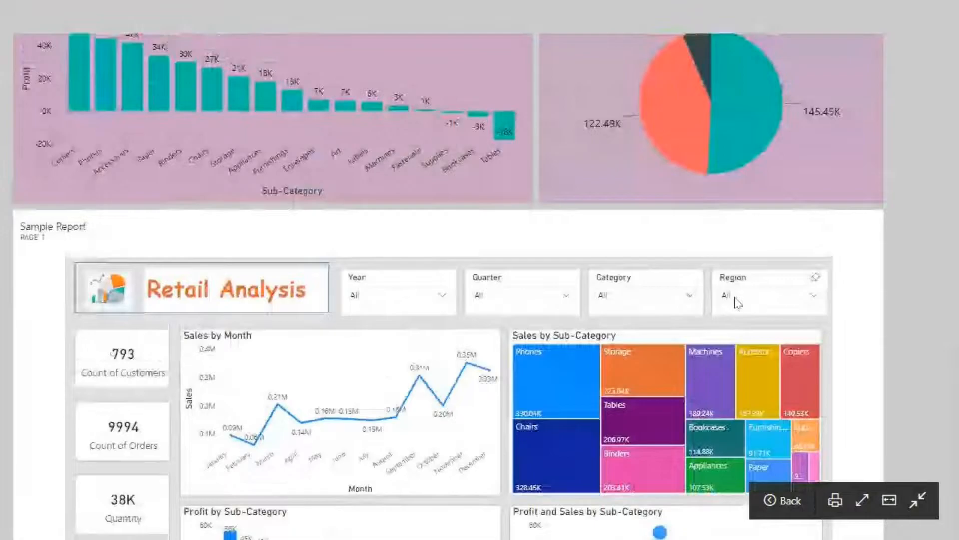
left_click(743, 299)
left_click(747, 190)
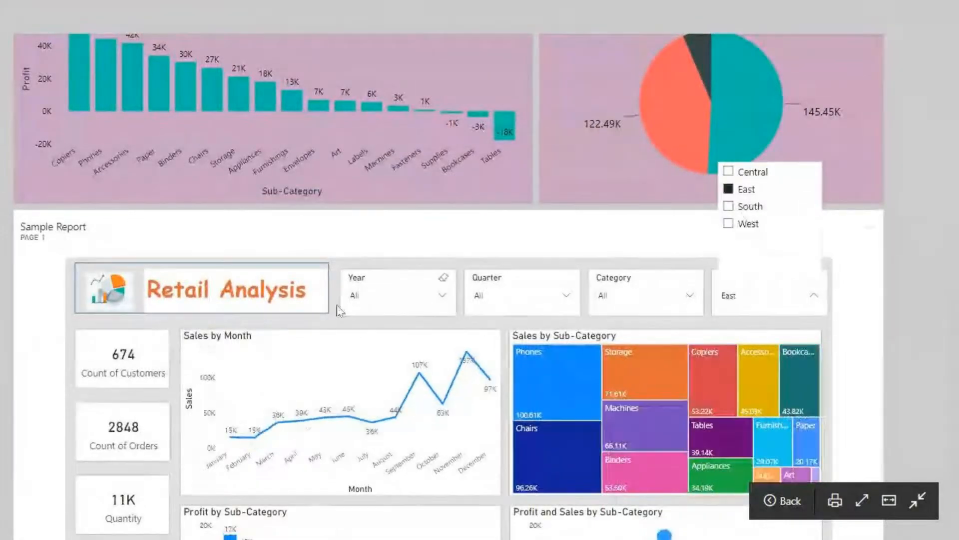
key("ctrl+2")
mouse_move(283, 269)
left_mouse_down()
mouse_move(345, 350)
mouse_move(415, 256)
left_mouse_up()
Step: Exit full screen and clear the tile's East region filter back to All
key("Escape")
key("Escape")
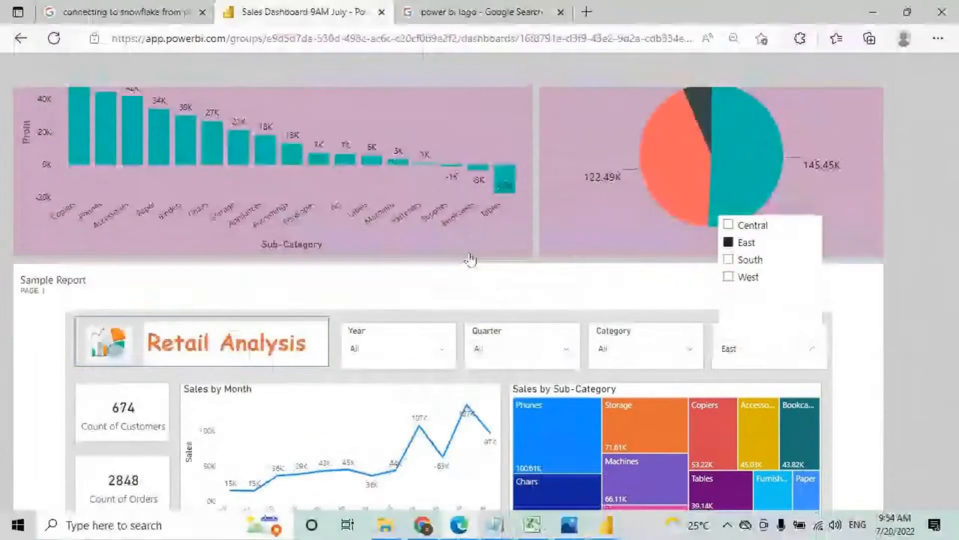
scroll(470, 260, "up", 8)
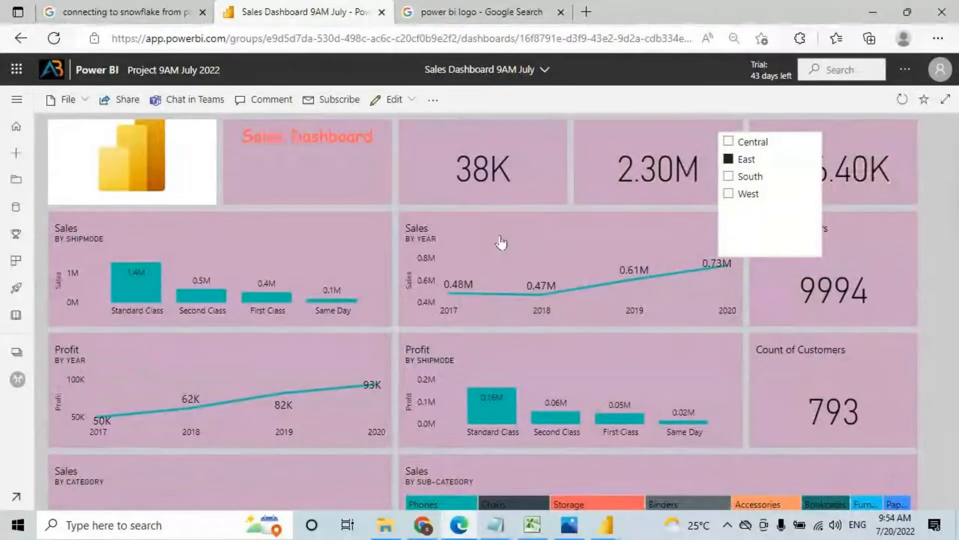
scroll(510, 280, "down", 4)
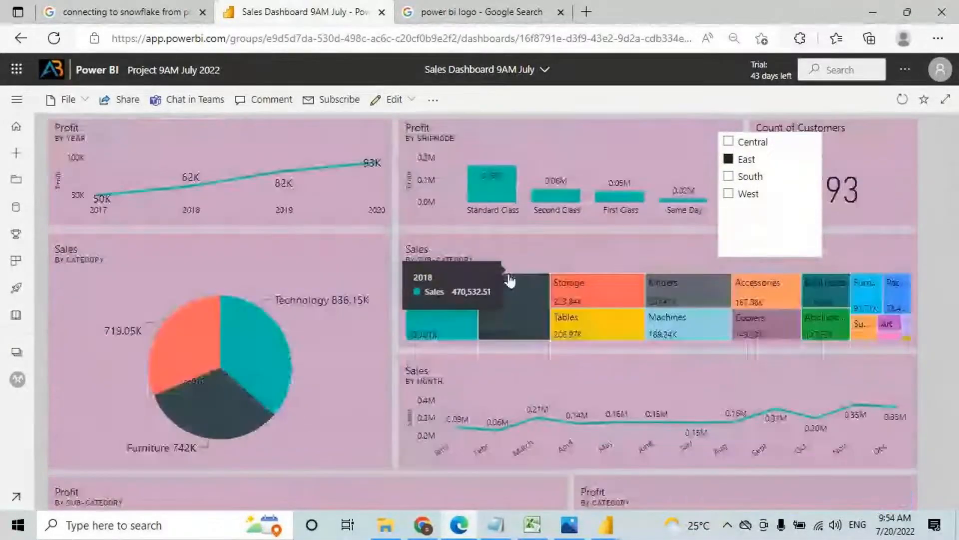
scroll(510, 279, "down", 1)
left_click(514, 298)
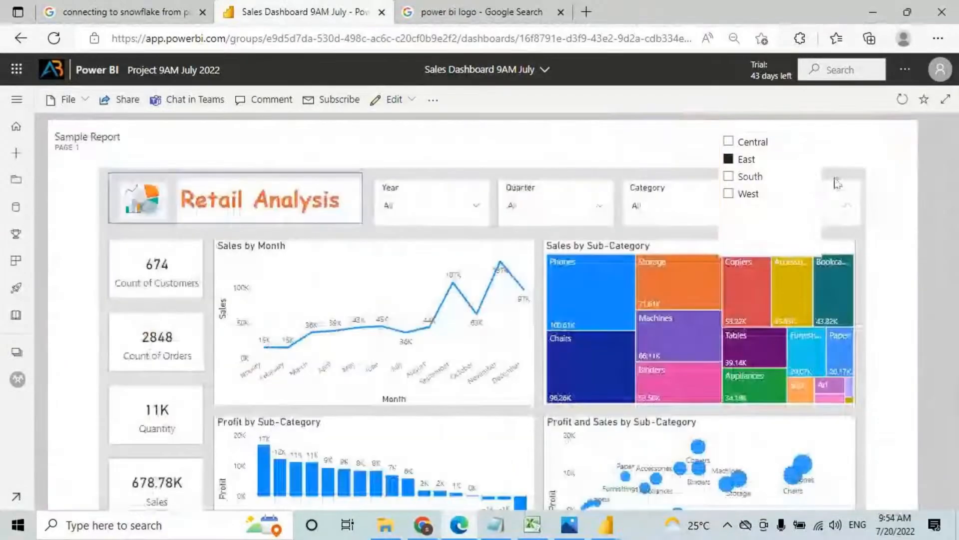
left_click(850, 188)
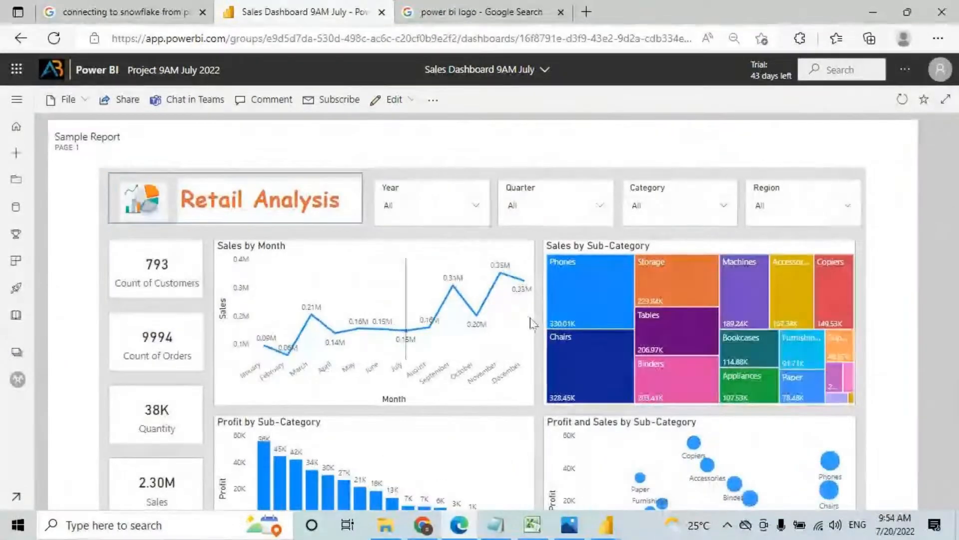
Step: Cross-filter the live report tile to Phones sales in the treemap
scroll(534, 323, "down", 1)
left_click(581, 248)
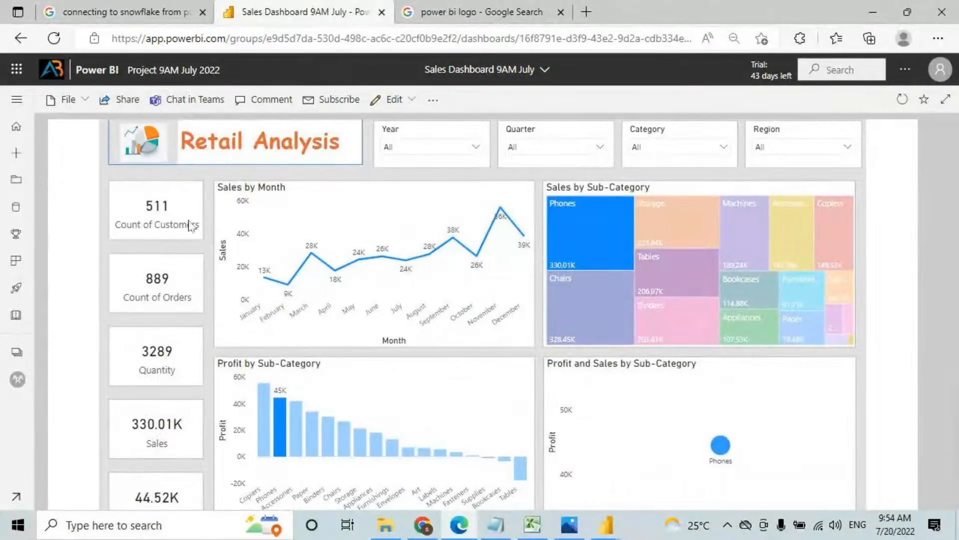
left_click(603, 248)
left_click(603, 248)
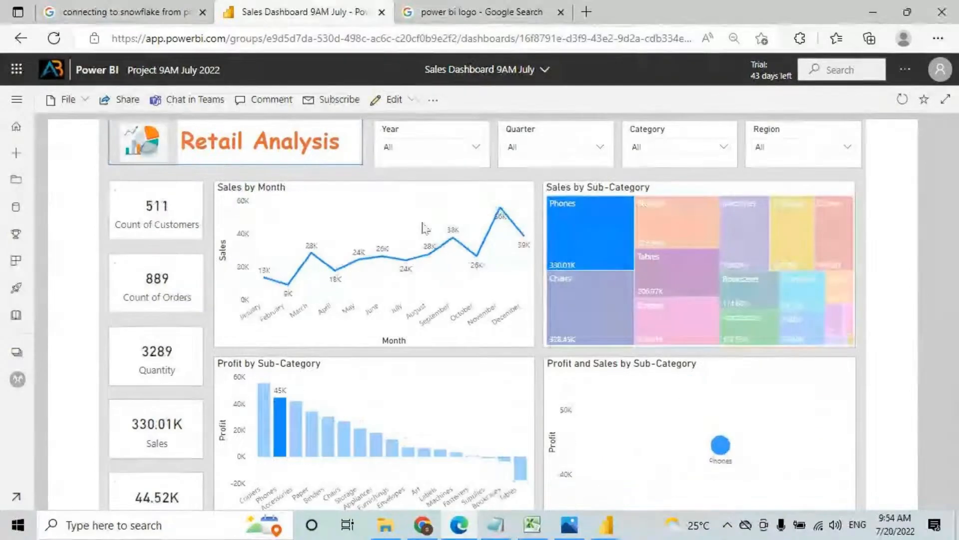
scroll(501, 291, "up", 2)
scroll(501, 292, "up", 1)
left_click(581, 407)
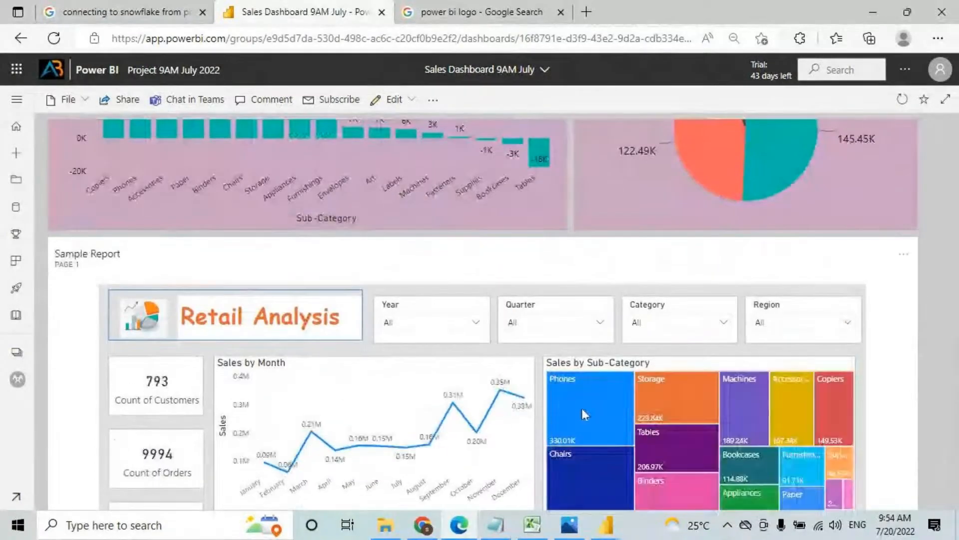
left_click(582, 408)
Step: Annotate the Sales by Month chart, the 1K bar and the pie's orange slice, then clear
key("ctrl+2")
mouse_move(689, 333)
left_mouse_down()
mouse_move(271, 479)
mouse_move(441, 248)
left_mouse_up()
left_click_drag(381, 164, 455, 138)
left_click_drag(428, 180, 455, 138)
left_click_drag(664, 178, 729, 152)
left_click_drag(702, 210, 728, 152)
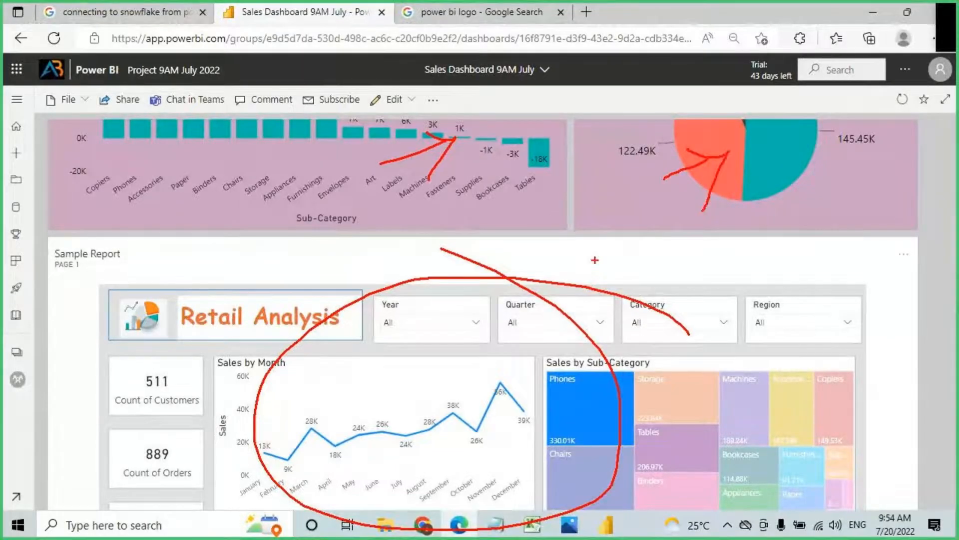
key("Escape")
Step: Remove the Phones cross-filter and strike through the Phones tile with the screen pen
left_click(580, 412)
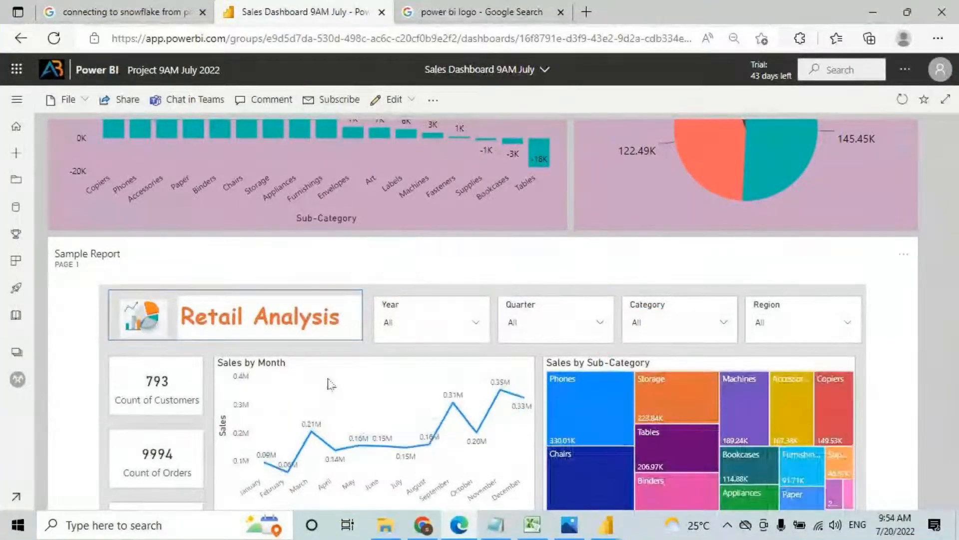
scroll(652, 410, "down", 2)
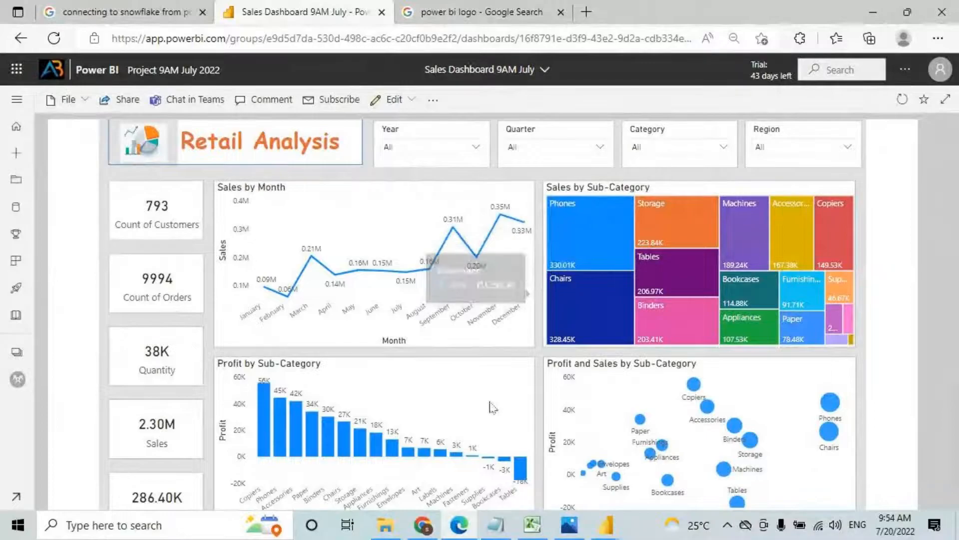
key("ctrl+2")
mouse_move(545, 273)
left_mouse_down()
mouse_move(625, 175)
mouse_move(418, 384)
left_mouse_up()
left_click_drag(438, 201, 653, 445)
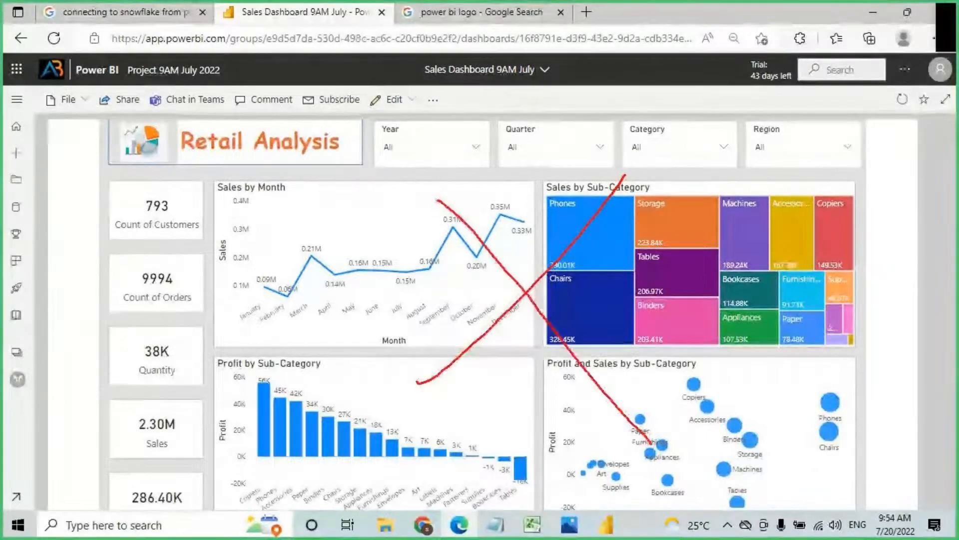
key("Escape")
Step: Delete the Sample Report tile from Sales Dashboard 9AM July
scroll(628, 433, "down", 1)
scroll(893, 360, "up", 5)
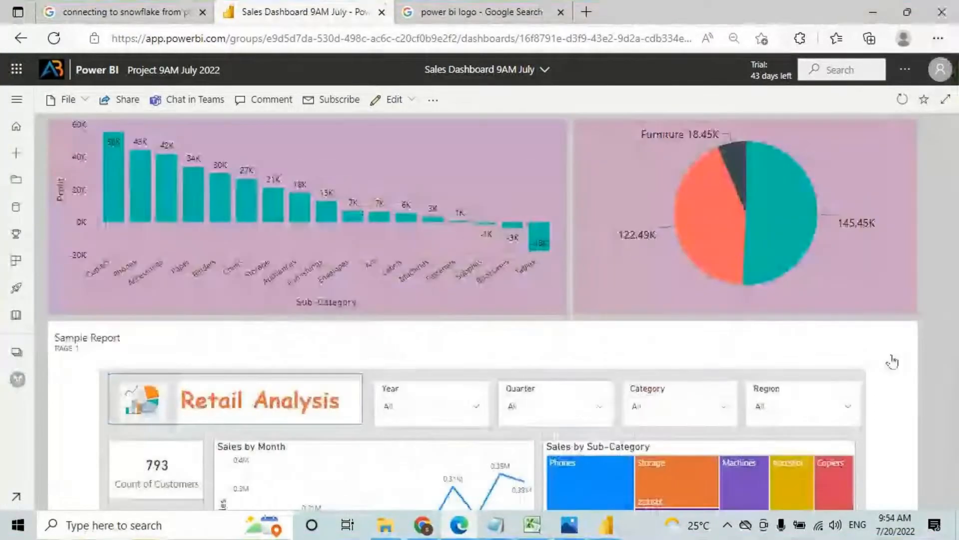
left_click(893, 358)
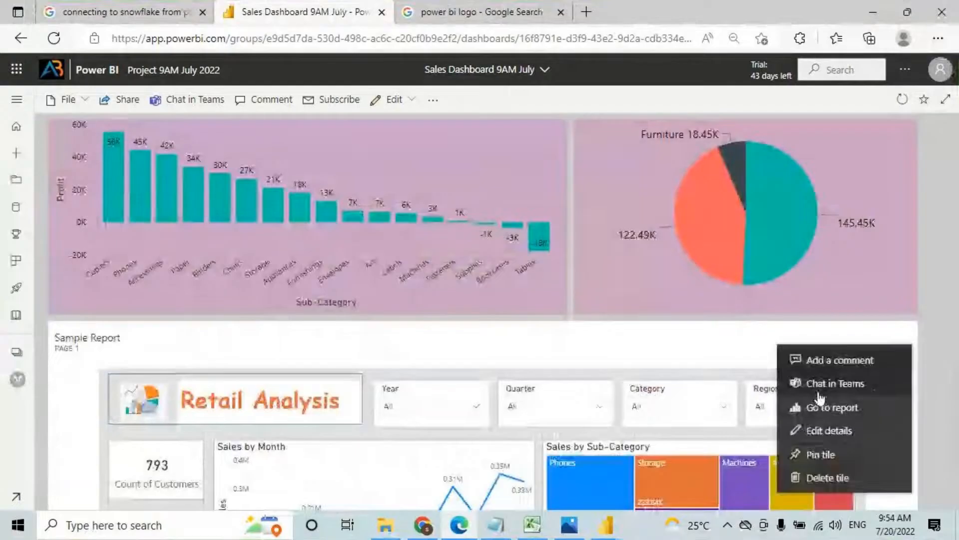
left_click(819, 477)
scroll(461, 262, "up", 10)
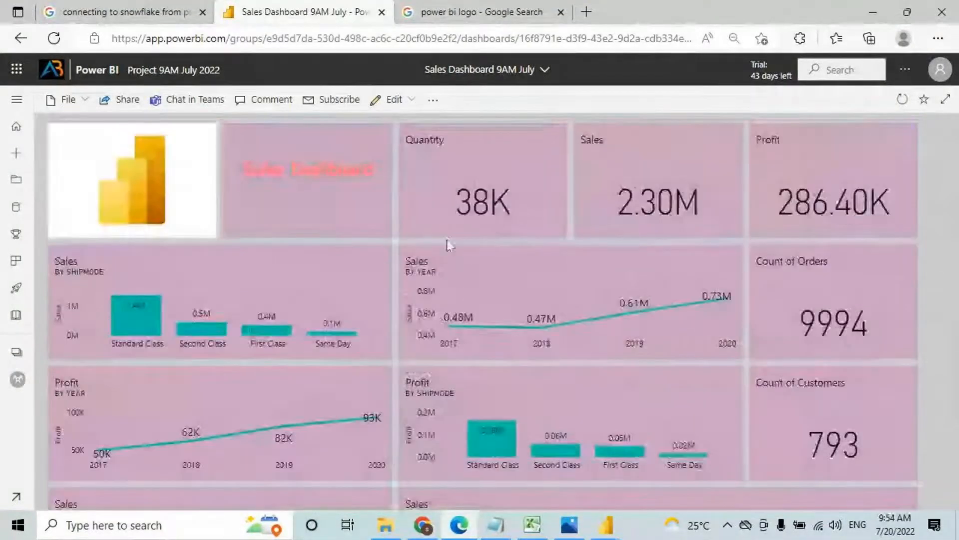
scroll(513, 240, "down", 10)
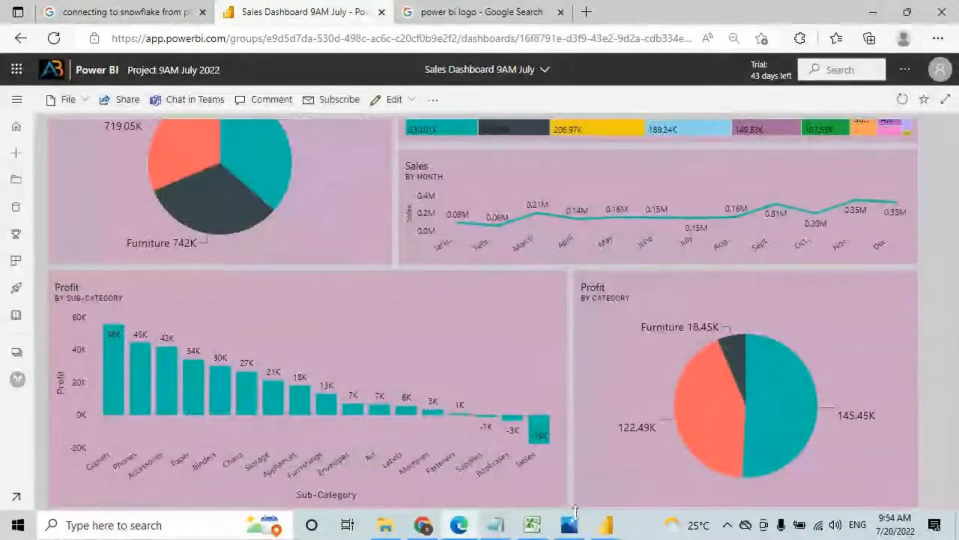
Step: Switch to Excel and select the Filtering row of the comparison table
left_click(533, 525)
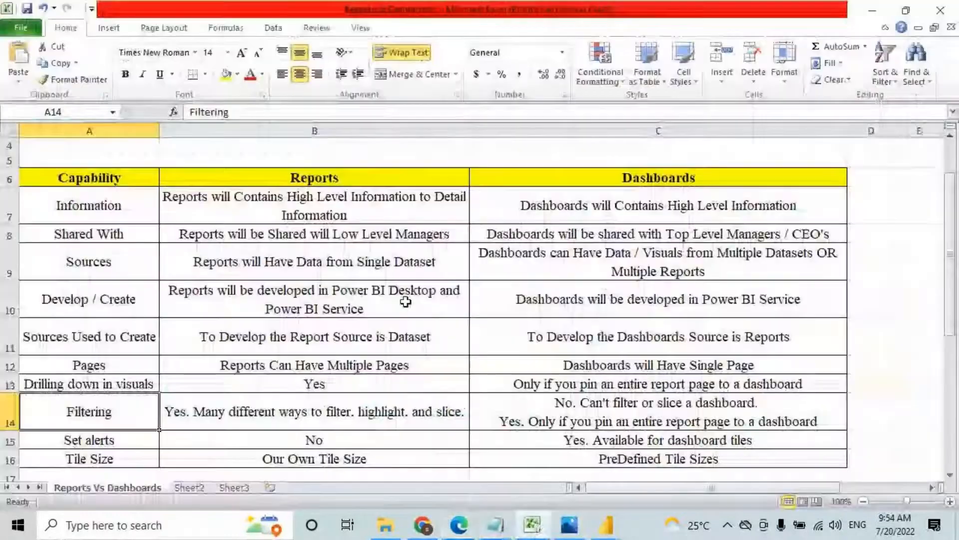
scroll(403, 302, "down", 1)
left_click_drag(120, 362, 500, 363)
Step: Select the Set alerts cell A15 and mark the Reports column's 'No' answer
left_click(126, 392)
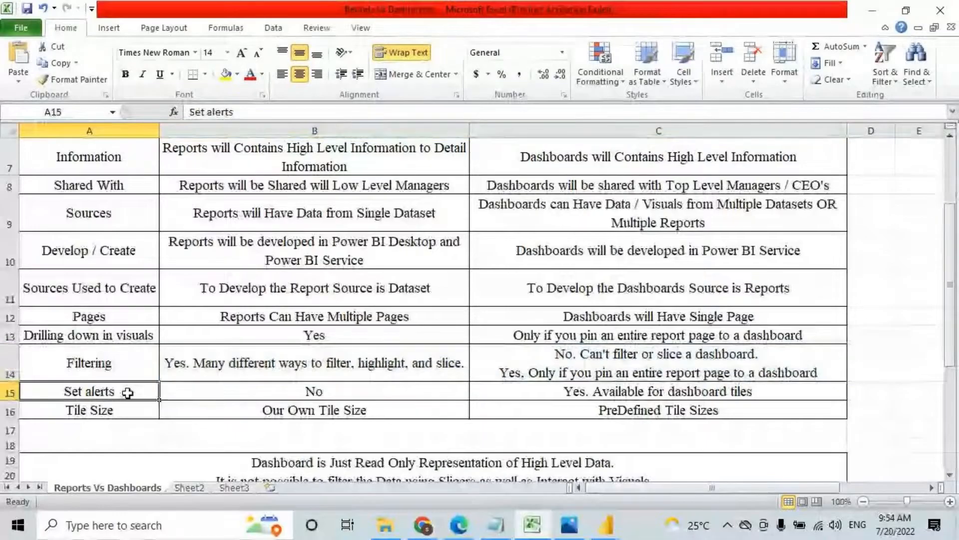
scroll(160, 403, "up", 2)
scroll(350, 296, "down", 1)
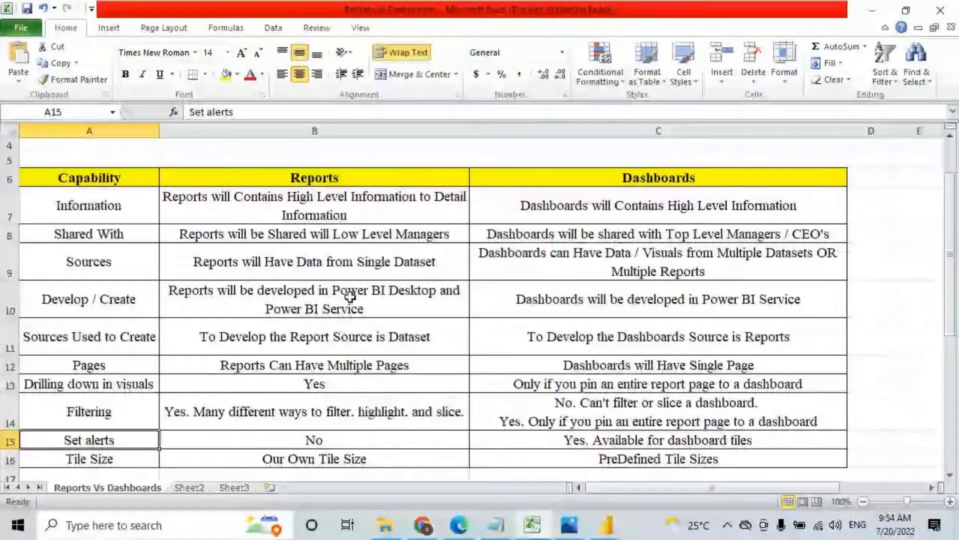
key("ctrl+2")
left_click_drag(291, 187, 341, 186)
left_click_drag(334, 439, 346, 439)
Step: Underline the Dashboards column's tile-alerts answer, then return to the Power BI browser window
left_click_drag(640, 189, 729, 189)
left_click_drag(620, 448, 765, 448)
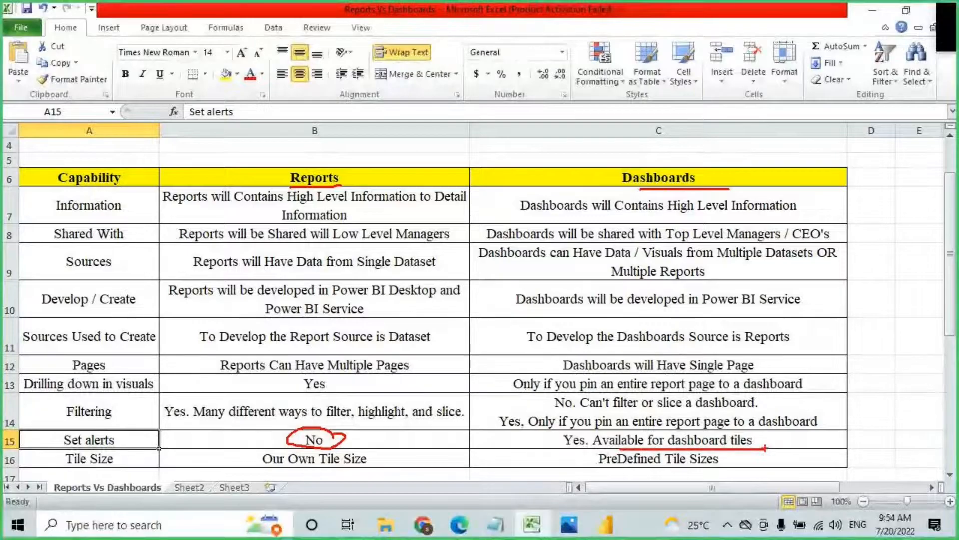
key("Escape")
key("alt+Tab")
Step: Open Profit Analysis - Report 2 - User 15 from the Project 9AM July 2022 workspace list
scroll(208, 261, "up", 4)
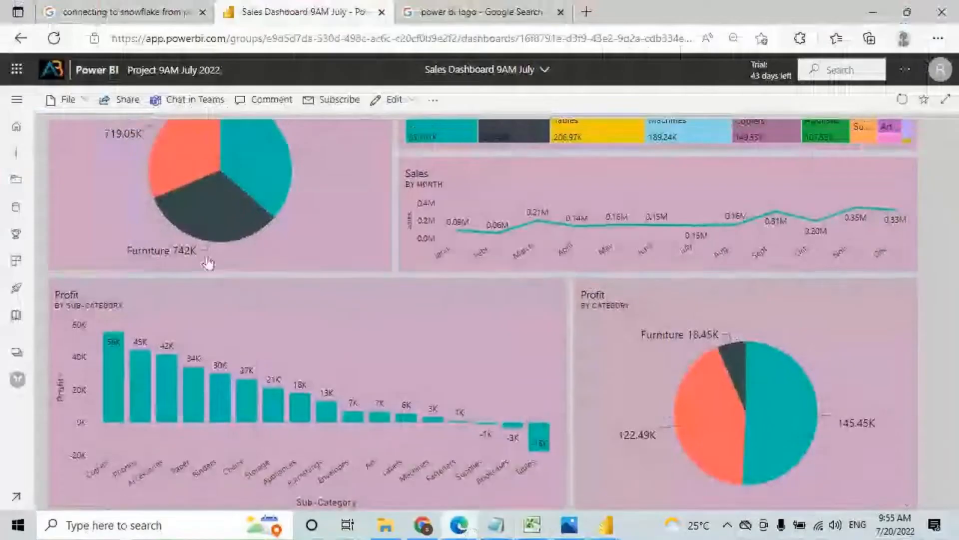
left_click(19, 99)
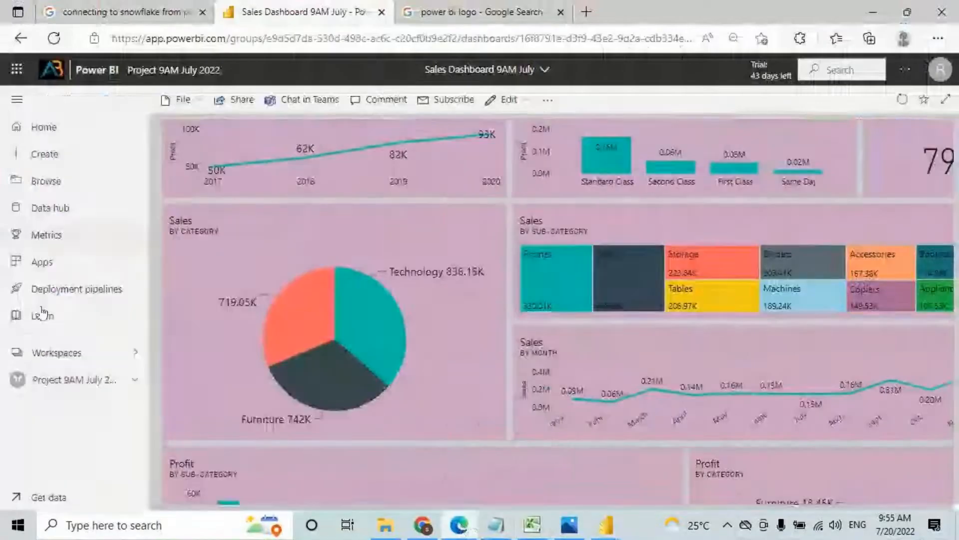
left_click(45, 388)
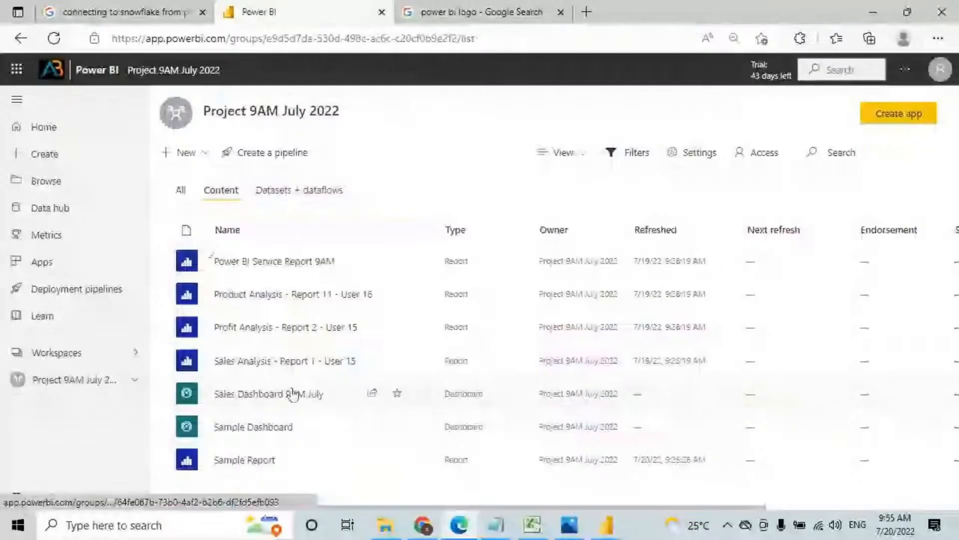
left_click(252, 333)
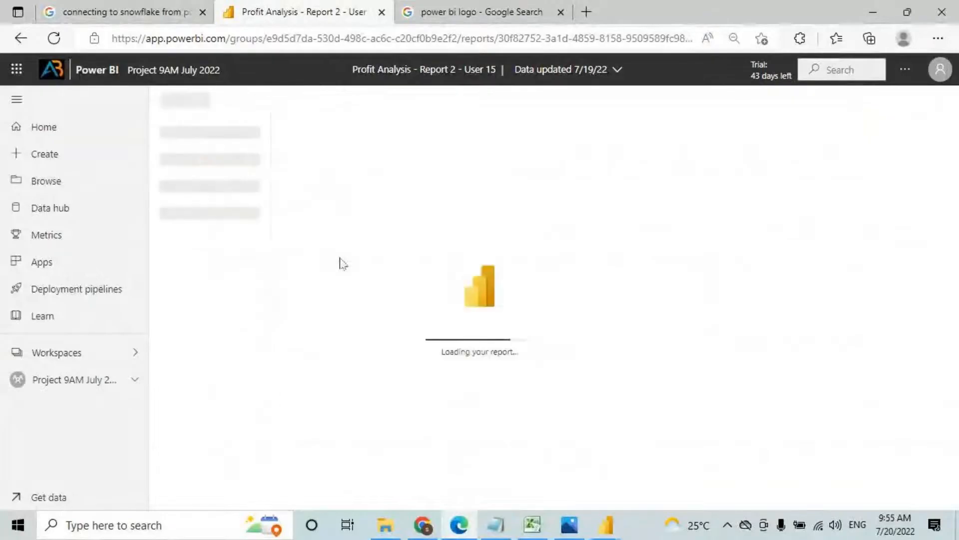
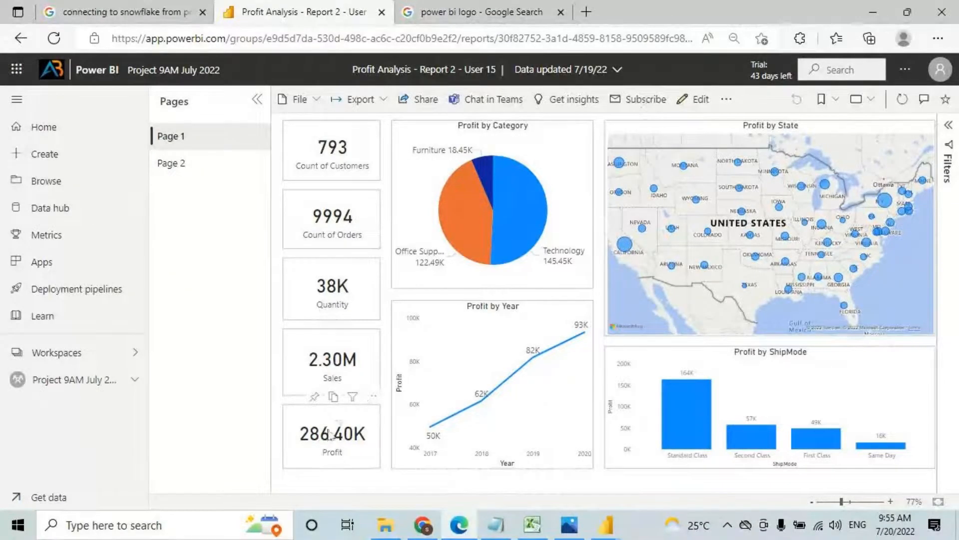
Step: Leave the Profit Analysis report and return to the Project 9AM July 2022 workspace list
left_click_drag(353, 69, 435, 75)
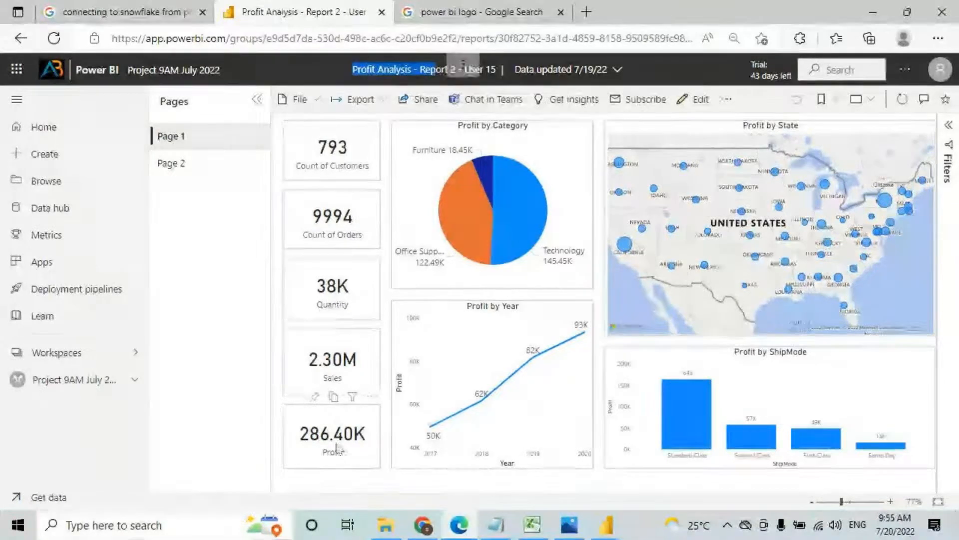
left_click(372, 397)
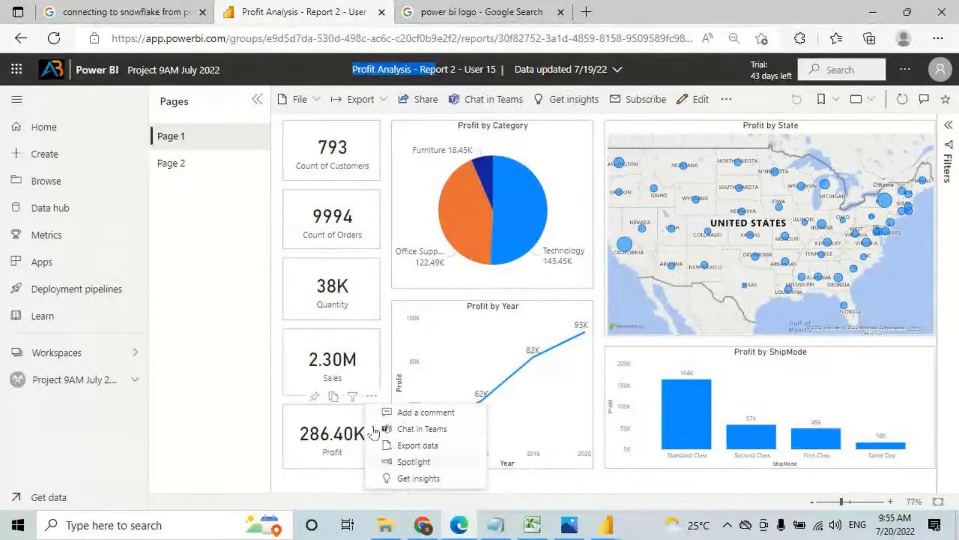
left_click(69, 385)
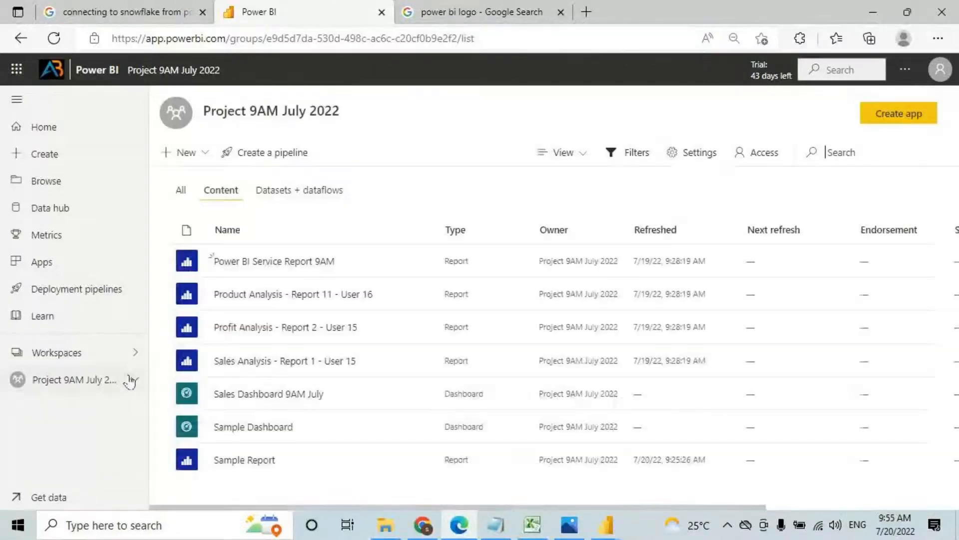
Step: Open Sales Dashboard 9AM July and mark its Profit tile with an on-screen annotation
left_click(263, 400)
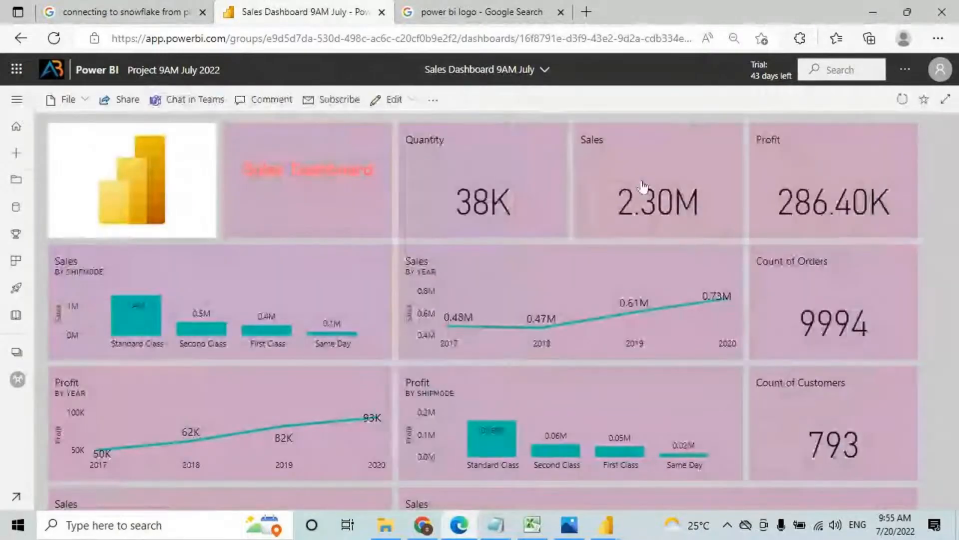
key("ctrl+2")
mouse_move(884, 143)
left_mouse_down()
mouse_move(727, 145)
mouse_move(903, 234)
mouse_move(822, 136)
left_mouse_up()
key("Escape")
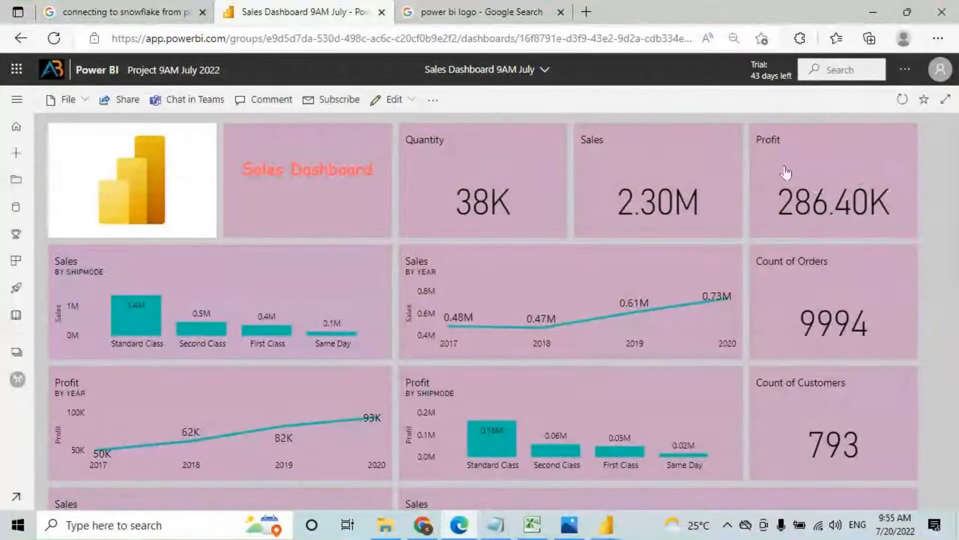
Step: Add a new alert rule to the Profit tile with condition Above and threshold 300000
left_click(905, 144)
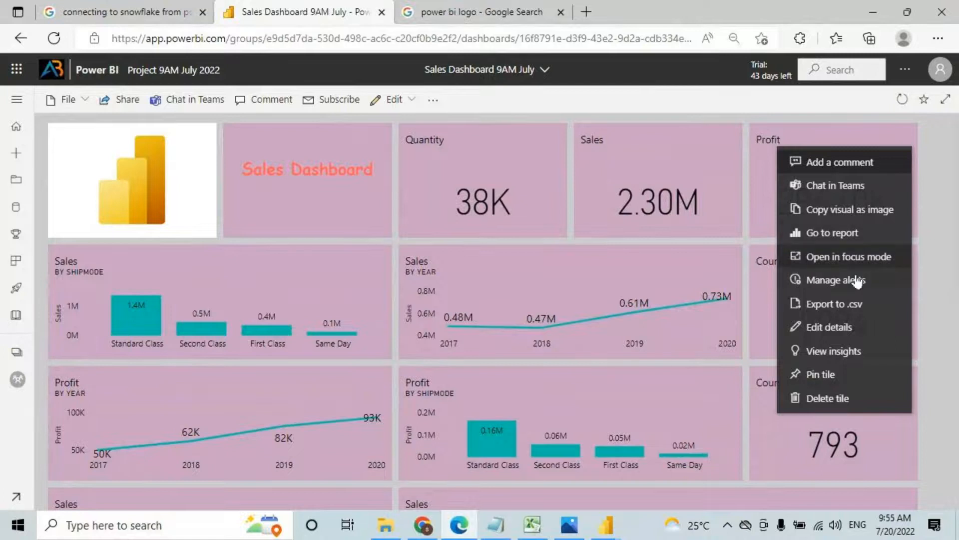
left_click(829, 280)
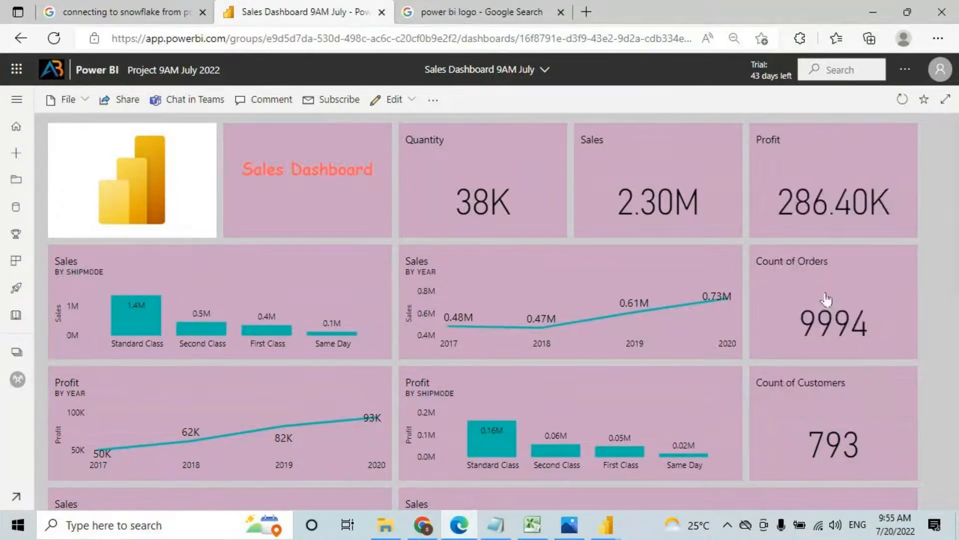
left_click(824, 159)
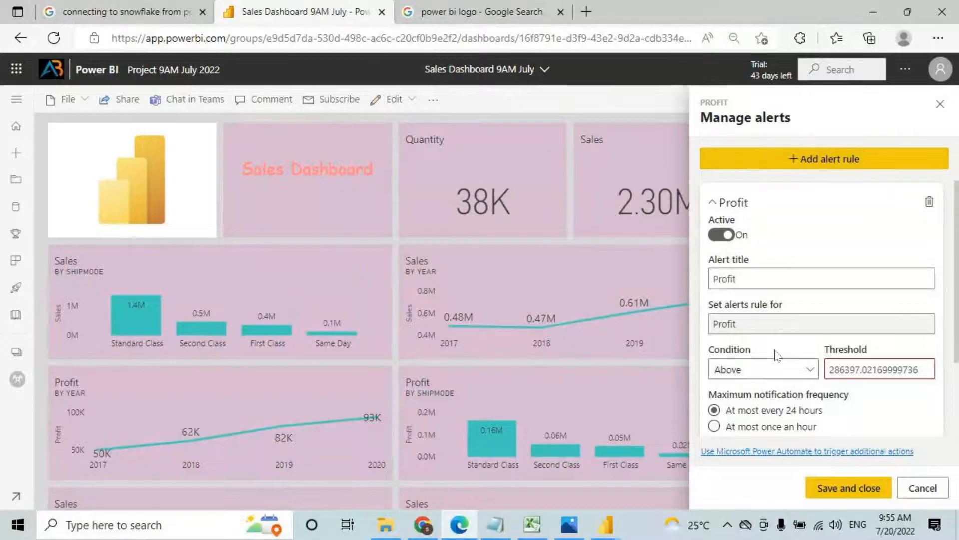
double_click(888, 373)
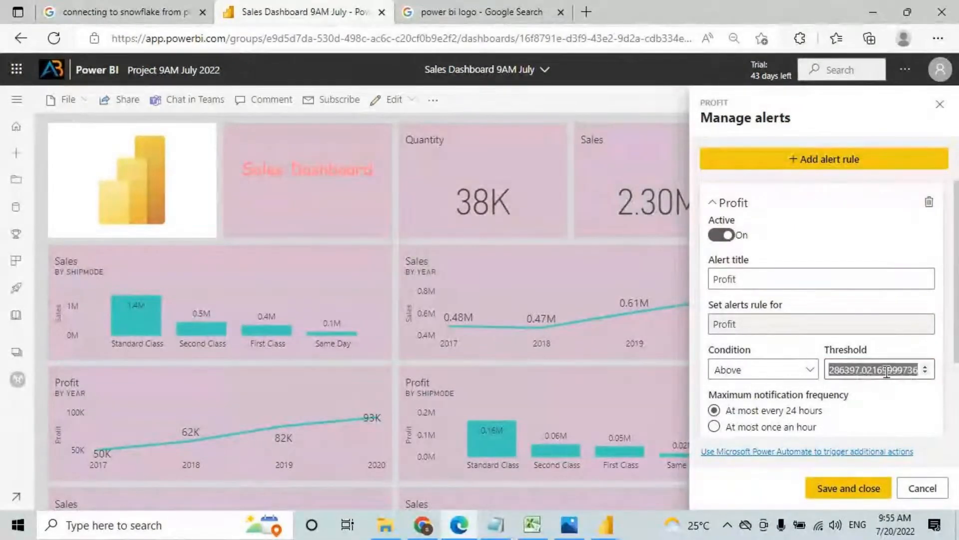
type("3000")
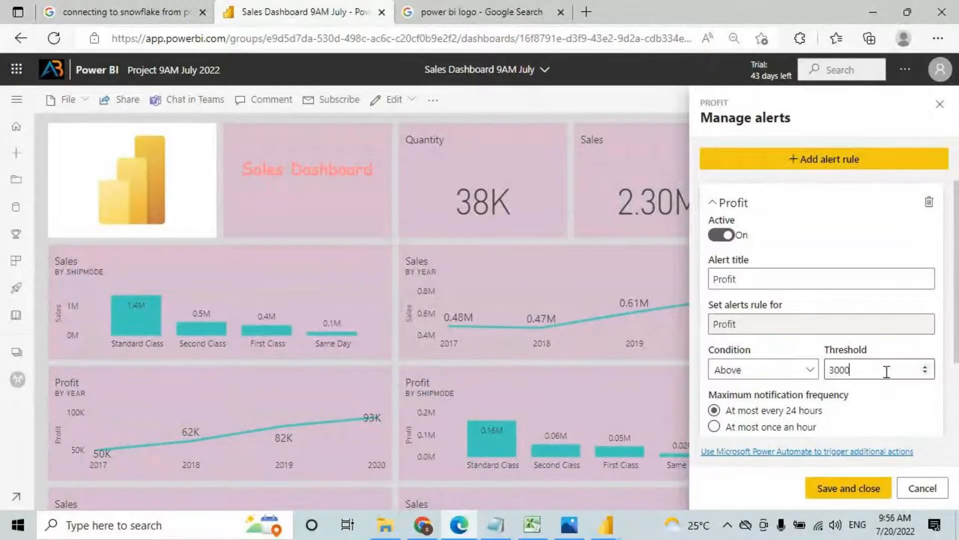
type("00")
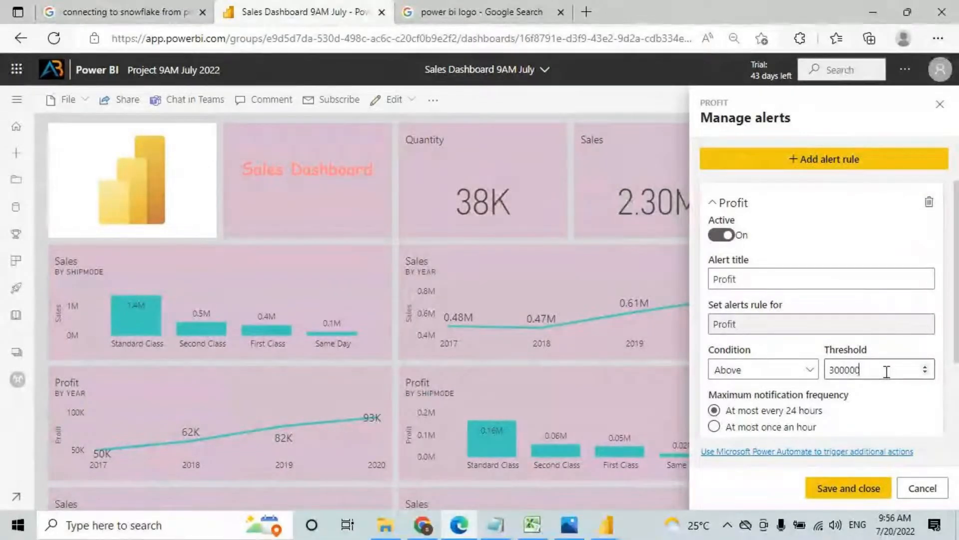
left_click(731, 372)
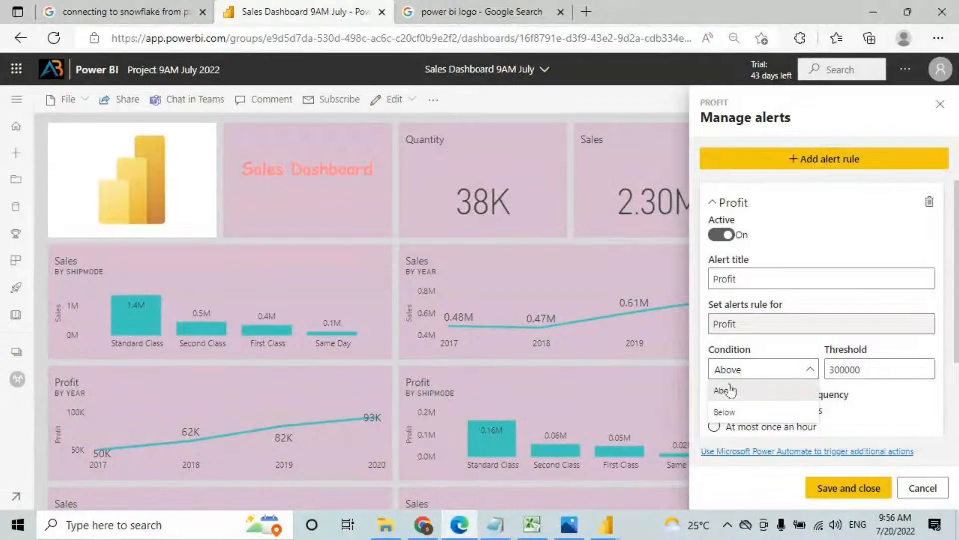
left_click(731, 395)
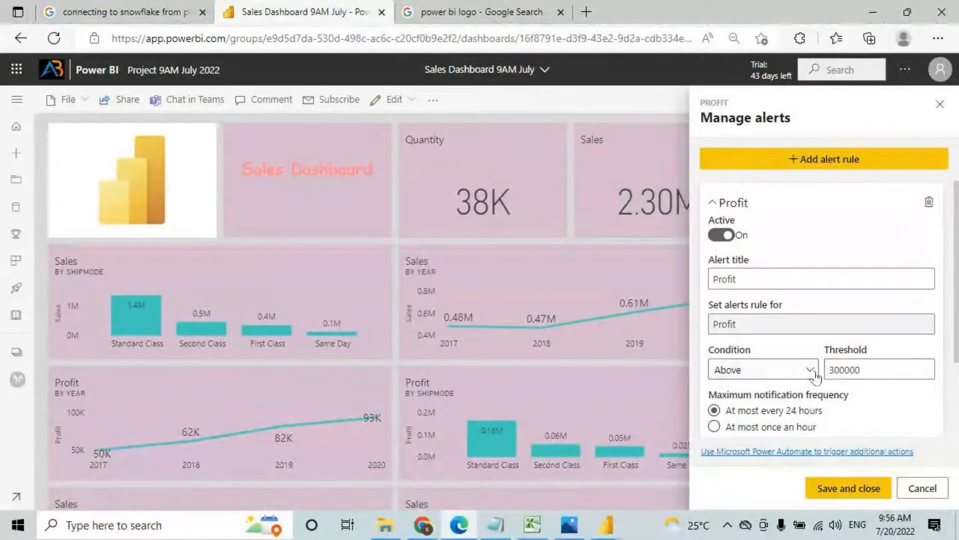
Step: Rename the alert rule's title to 'Profit Alerts'
left_click_drag(747, 277, 696, 282)
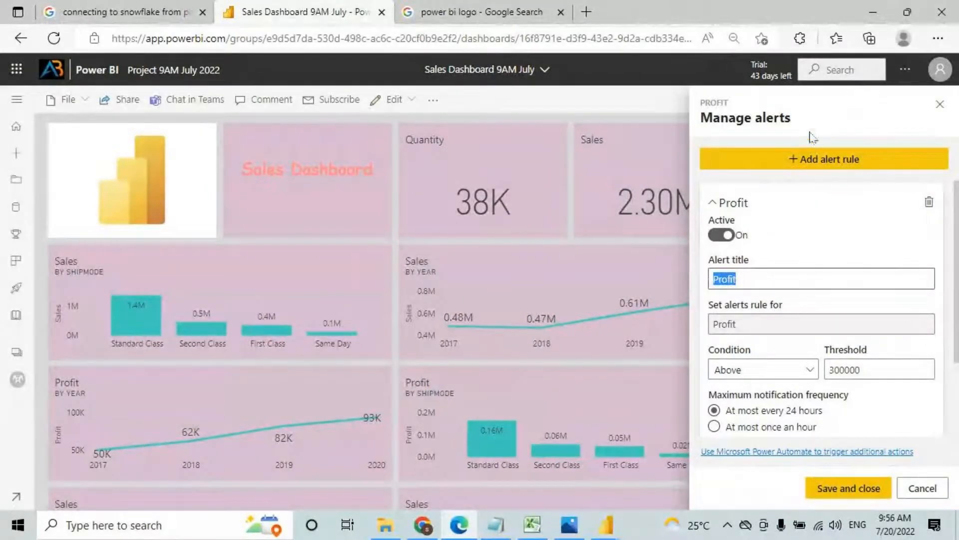
left_click(745, 278)
scroll(747, 350, "down", 2)
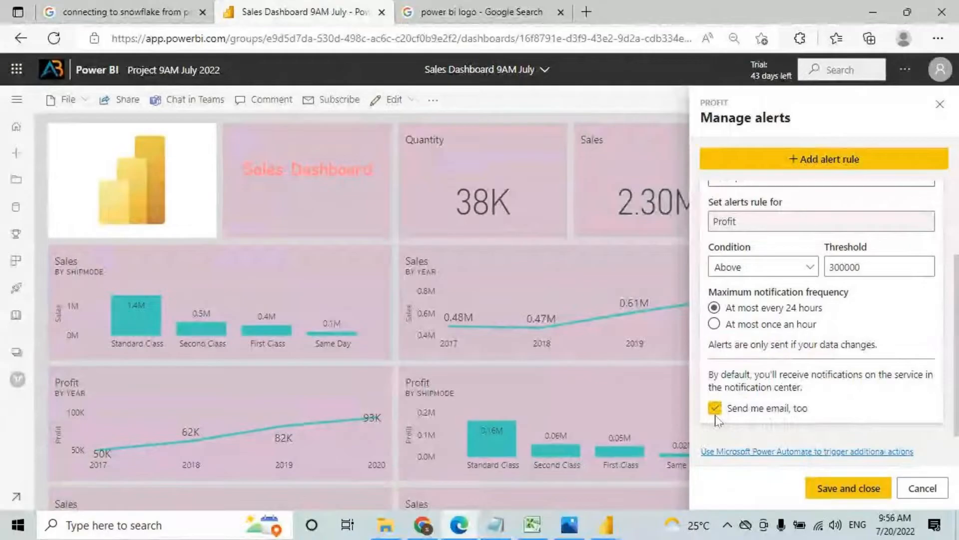
scroll(760, 349, "up", 2)
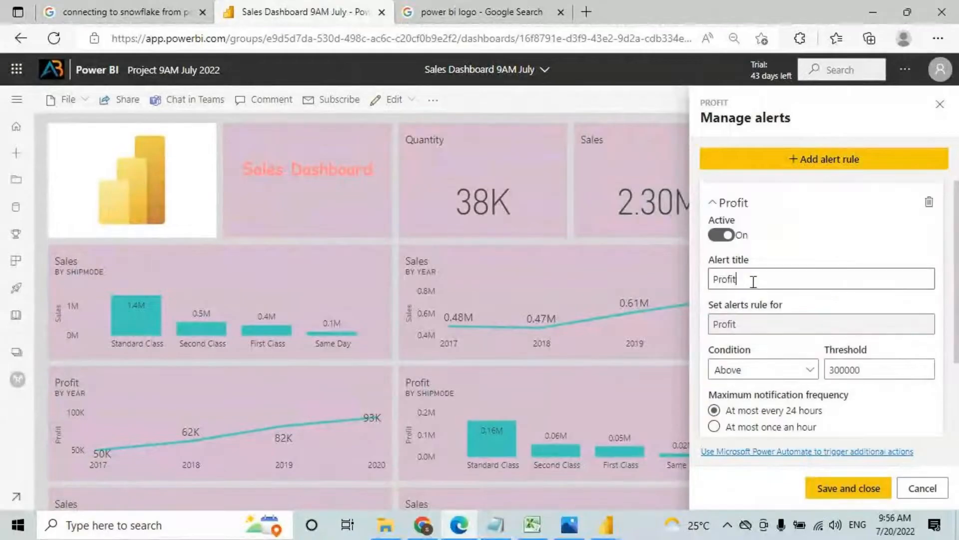
left_click(751, 279)
mouse_move(749, 324)
left_mouse_down()
mouse_move(712, 340)
mouse_move(697, 301)
mouse_move(676, 343)
left_mouse_up()
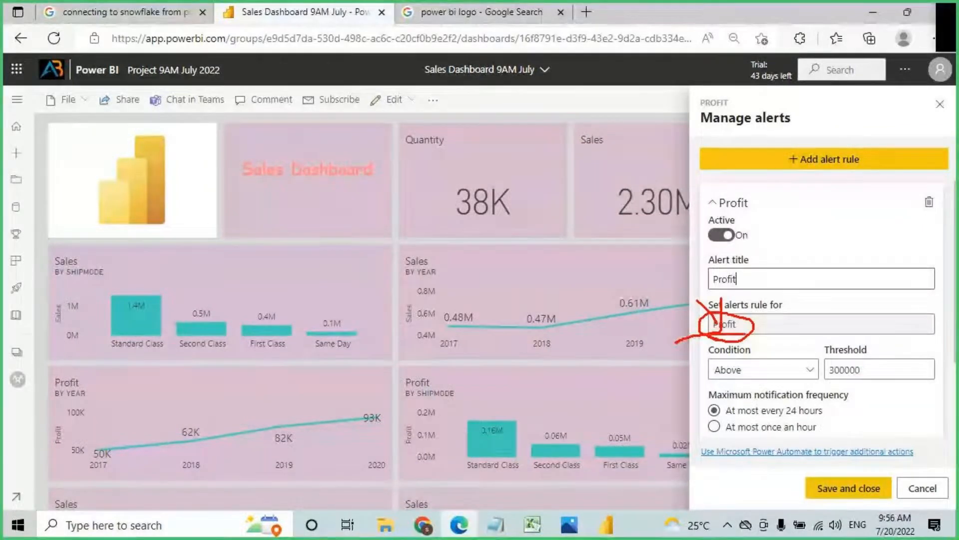
mouse_move(706, 277)
left_mouse_down()
mouse_move(767, 279)
mouse_move(742, 274)
left_mouse_up()
key("Escape")
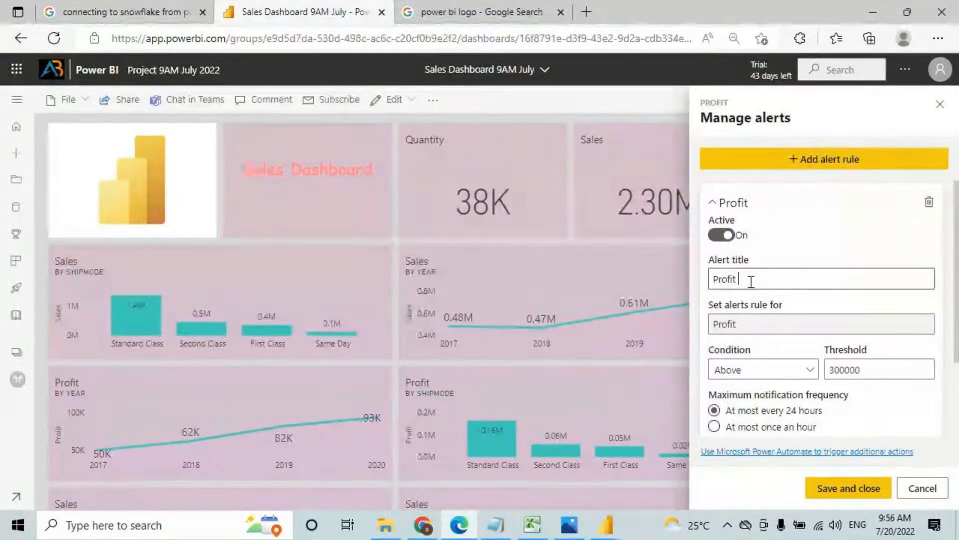
type("Alerts")
Step: Review the rule's Profit measure and remaining settings, then close the alert panel
double_click(712, 328)
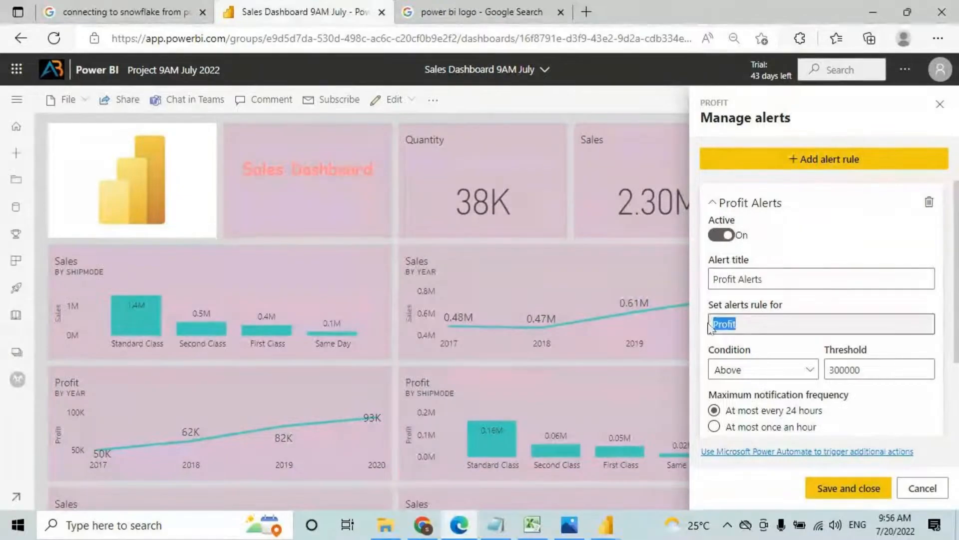
scroll(779, 323, "down", 1)
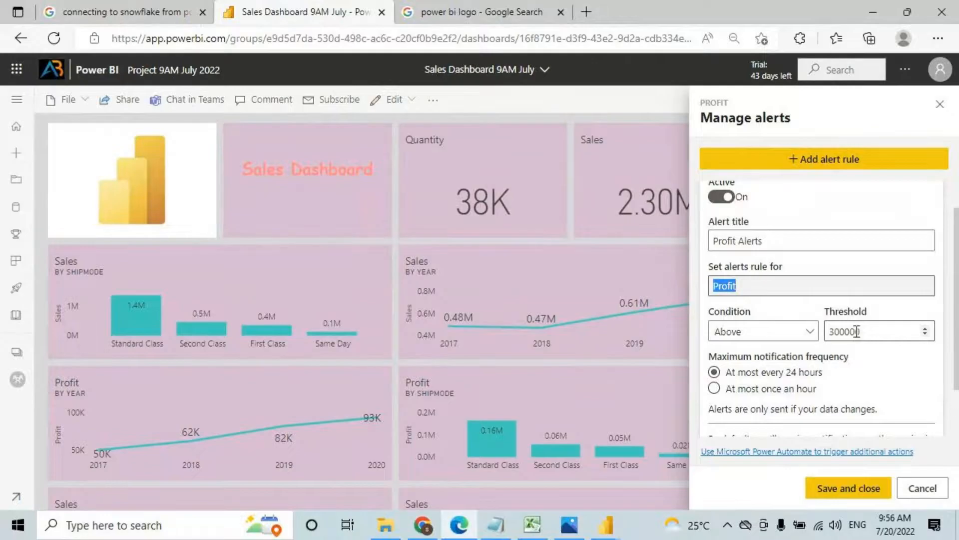
scroll(856, 331, "down", 2)
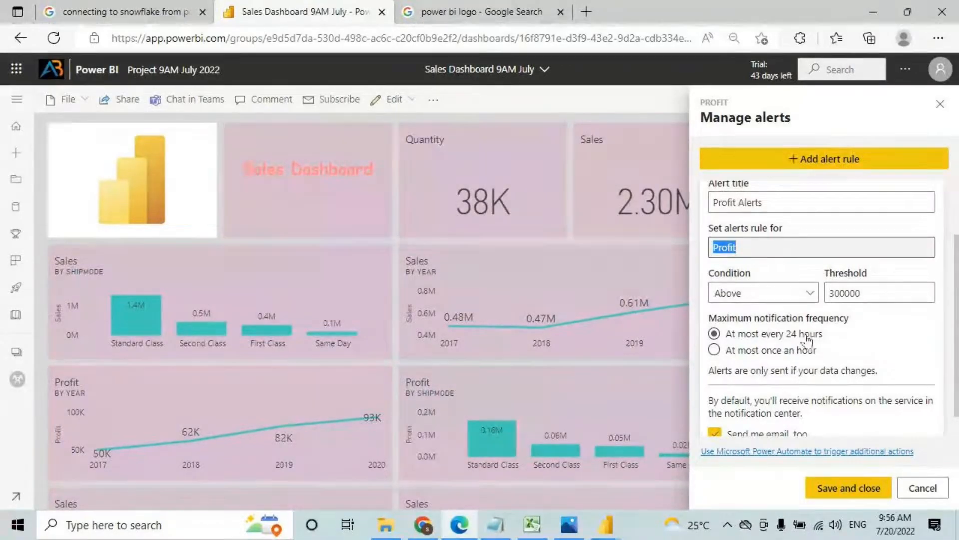
scroll(793, 385, "down", 2)
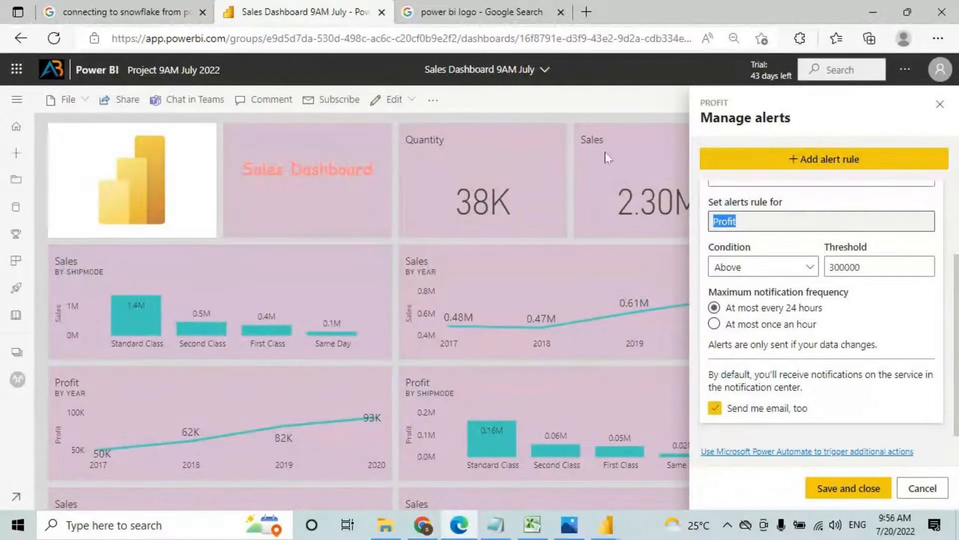
left_click(413, 144)
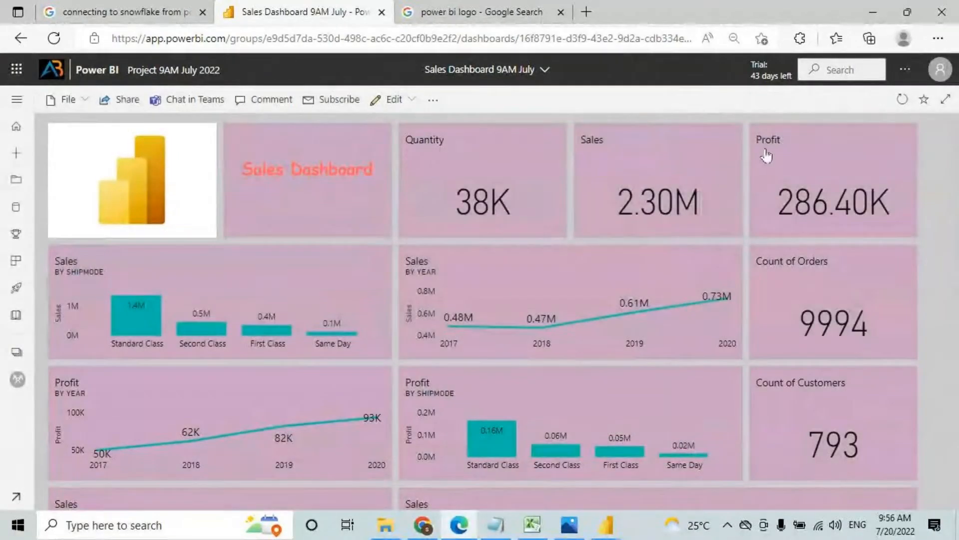
Step: Expand the navigation pane and open the Project 9AM July 2022 workspace
key("ctrl+2")
left_click_drag(774, 142, 780, 146)
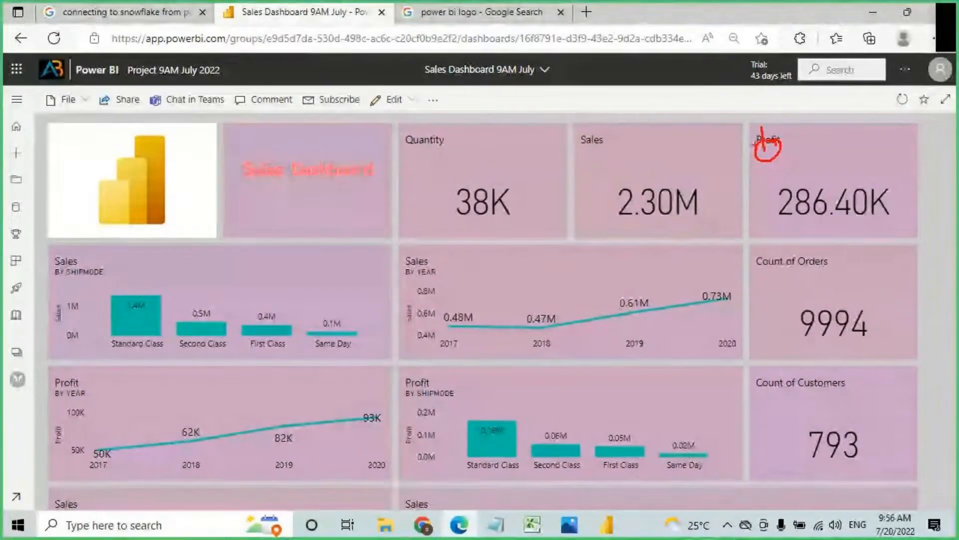
key("Escape")
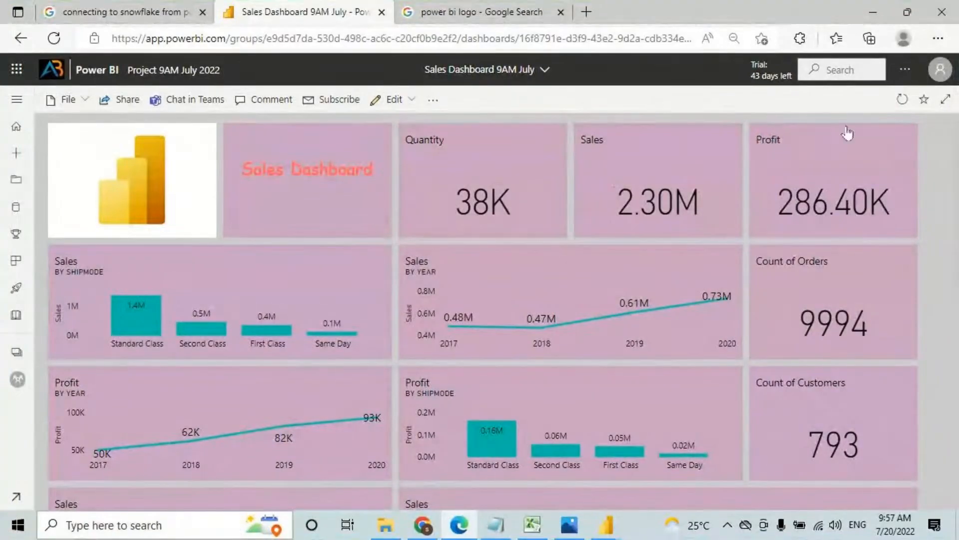
left_click(905, 70)
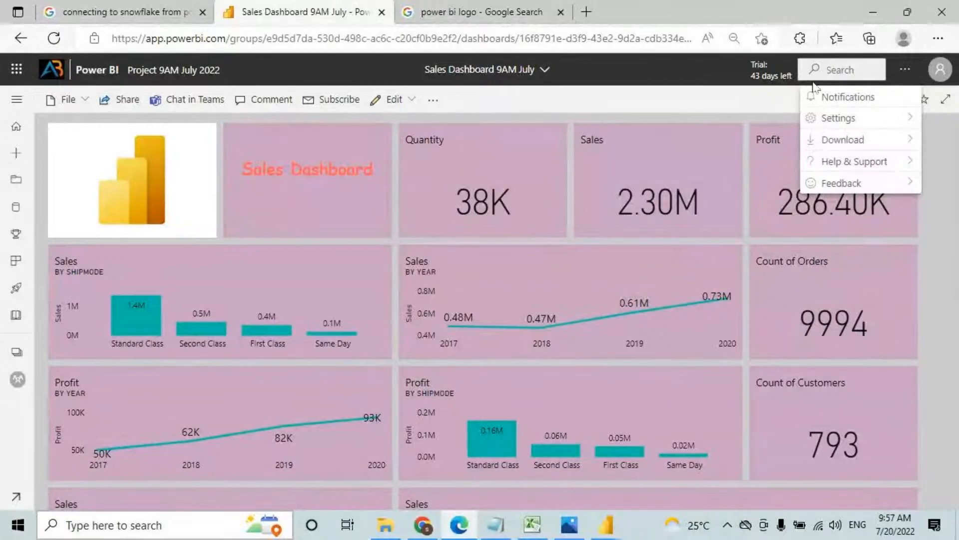
left_click(16, 98)
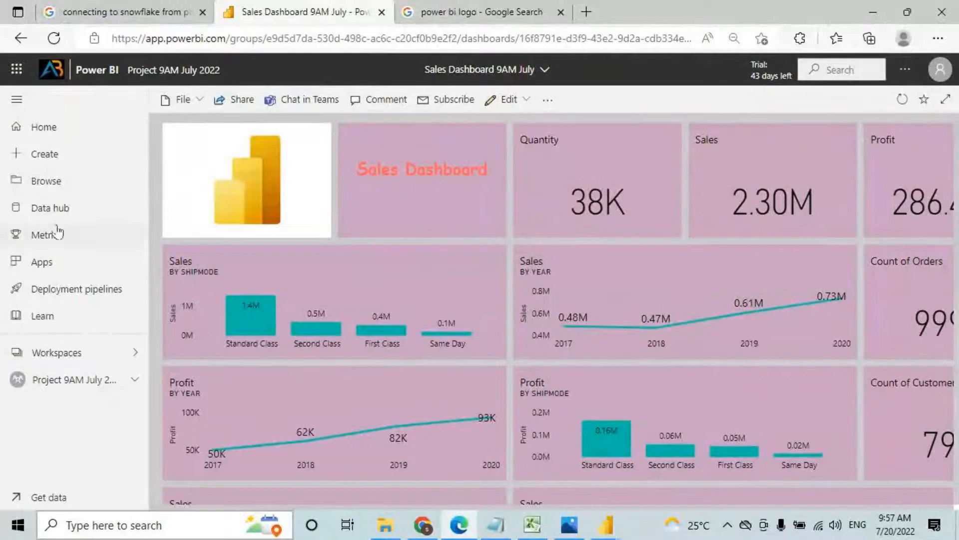
left_click(69, 383)
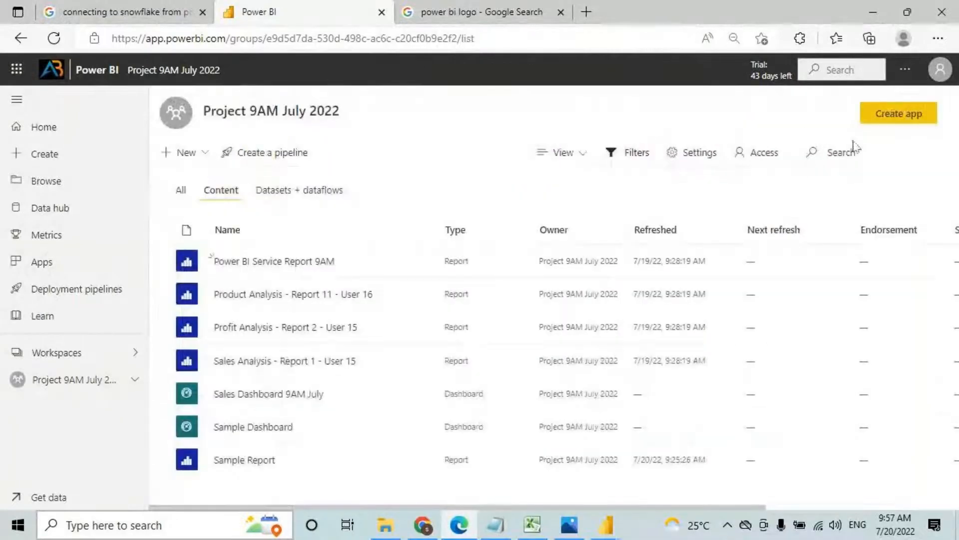
Step: Check the account's license status and settings menu, then open Sales Dashboard 9AM July
left_click(939, 77)
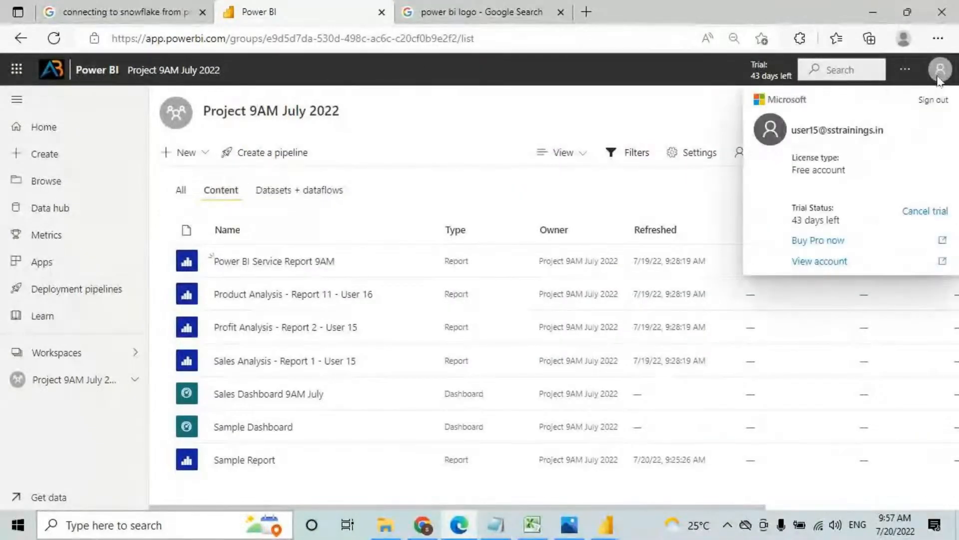
left_click(906, 75)
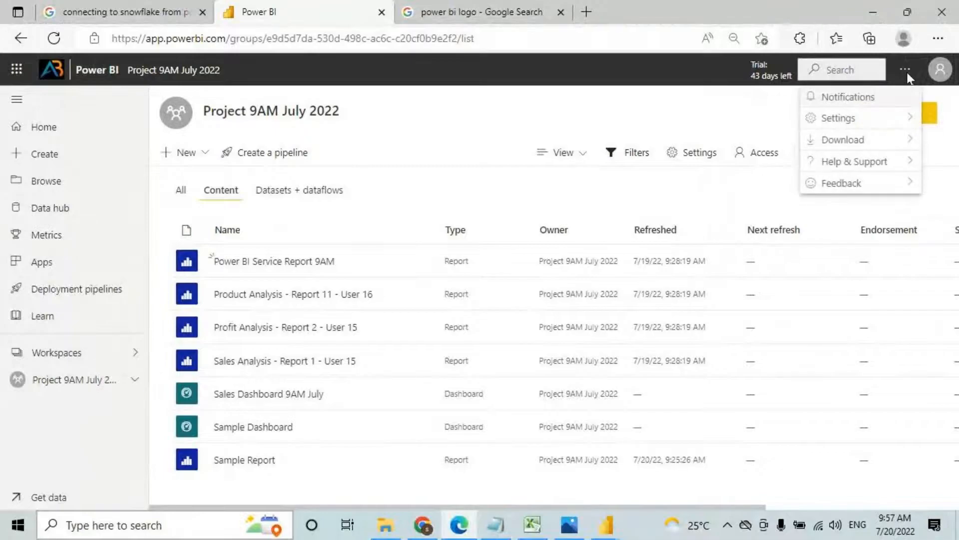
mouse_move(852, 118)
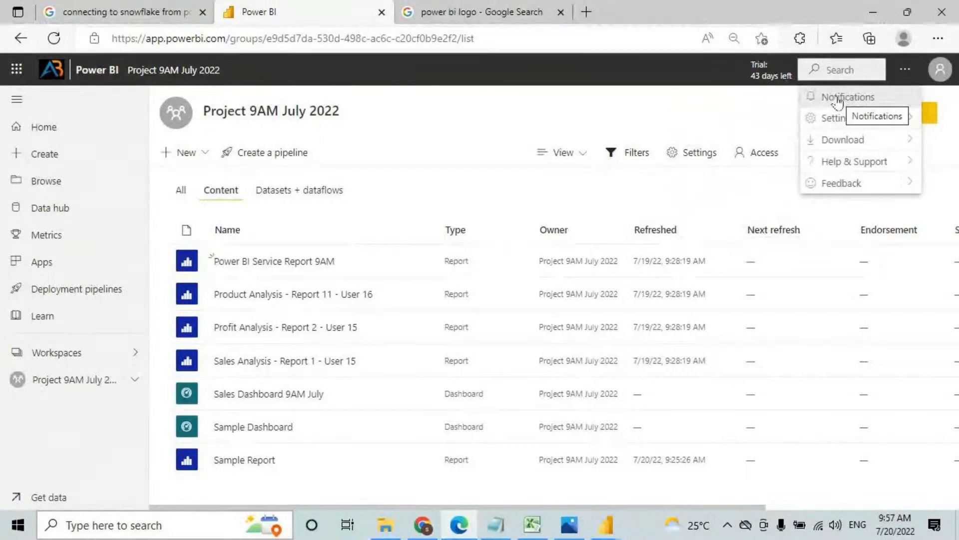
key("ctrl+2")
mouse_move(807, 93)
left_mouse_down()
mouse_move(796, 100)
mouse_move(808, 93)
mouse_move(792, 90)
left_mouse_up()
key("Escape")
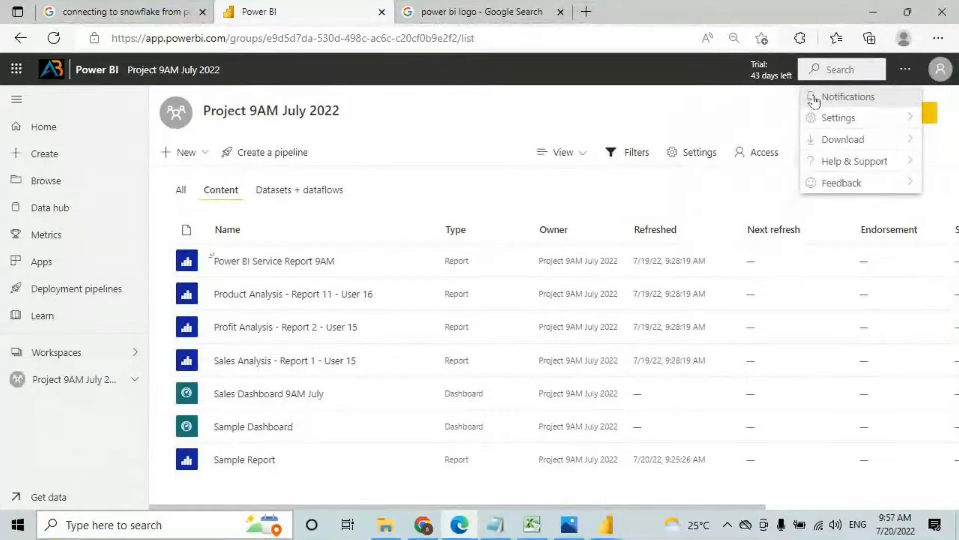
left_click(275, 396)
left_click(275, 396)
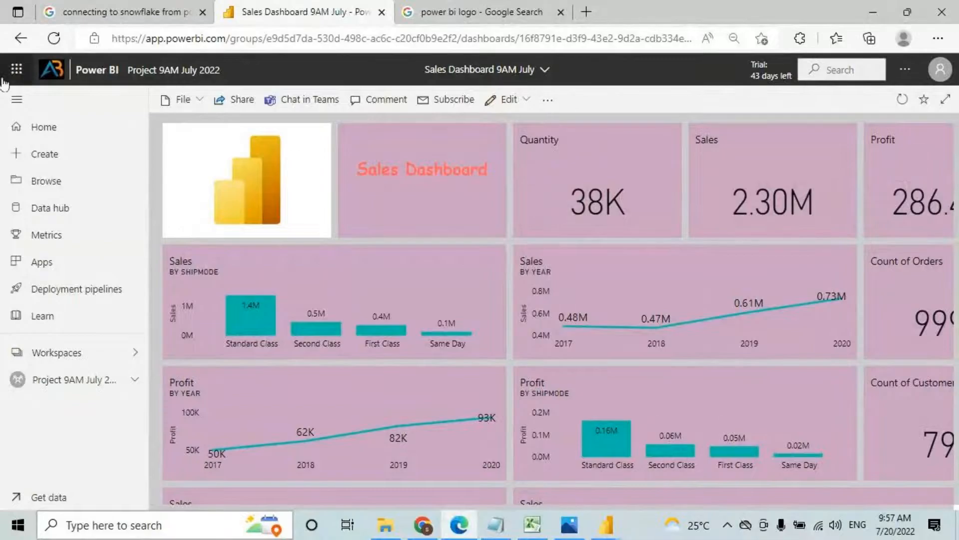
Step: Collapse the navigation pane and add a Profit tile alert rule titled 'Profit Alerts'
left_click(17, 99)
left_click(898, 142)
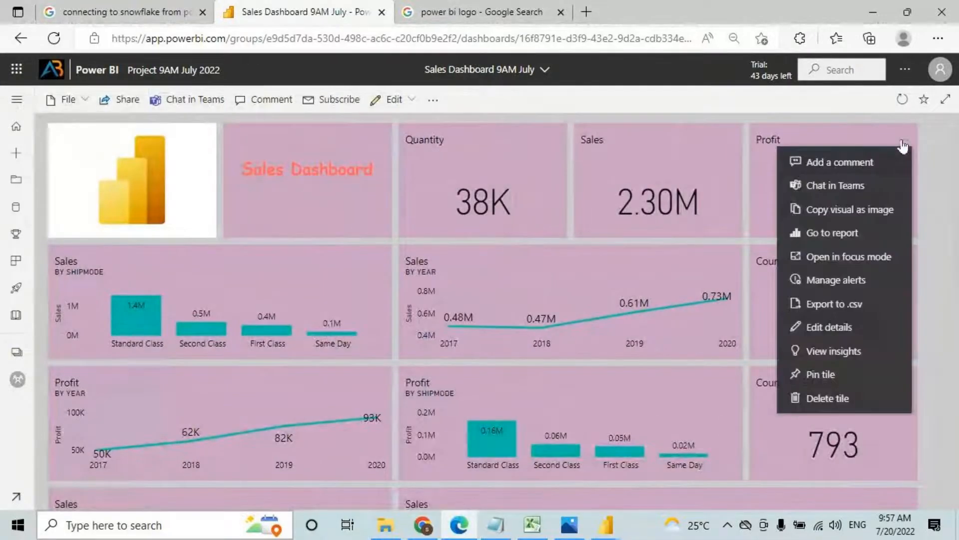
left_click(846, 277)
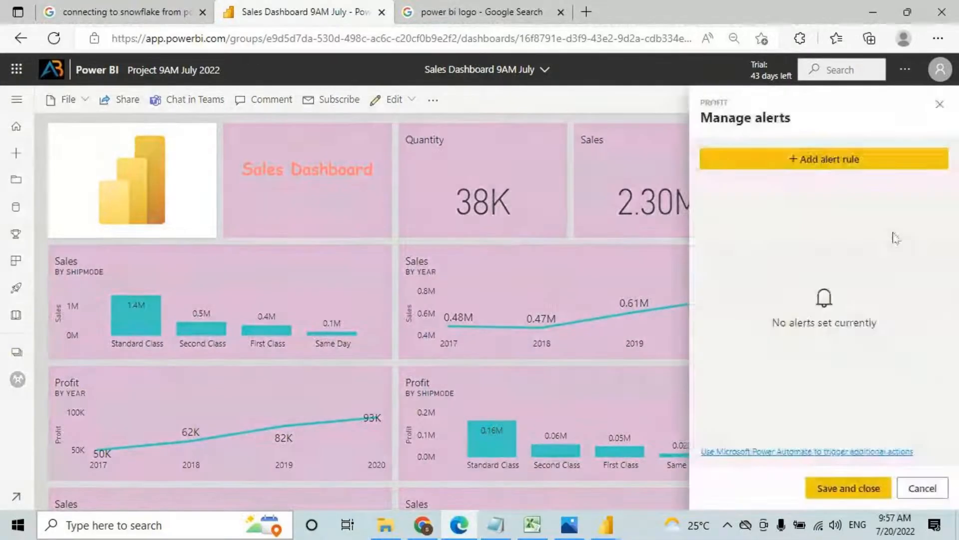
left_click(805, 160)
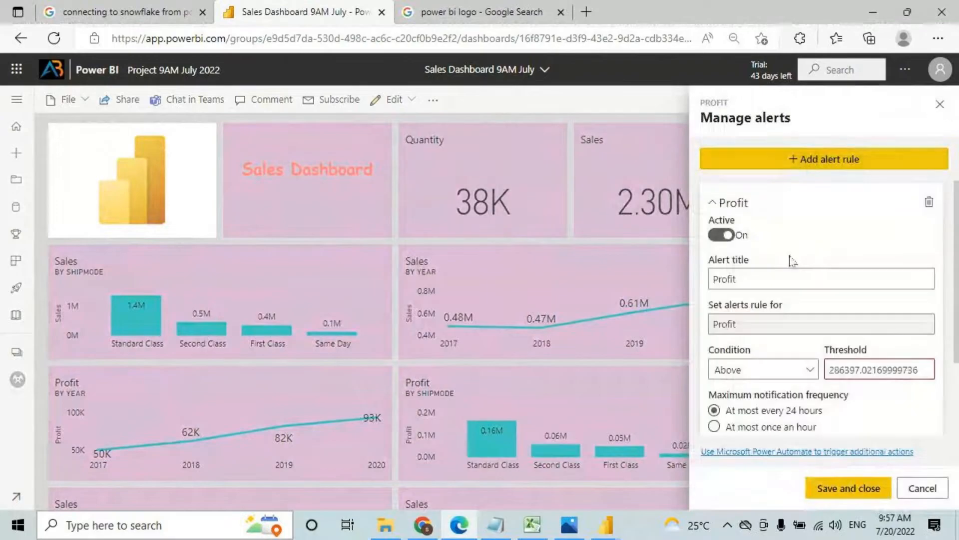
left_click(762, 281)
type("Alerts")
Step: Set the Profit Alerts threshold to 300000 and save the rule
left_click(898, 372)
double_click(898, 369)
type("300000")
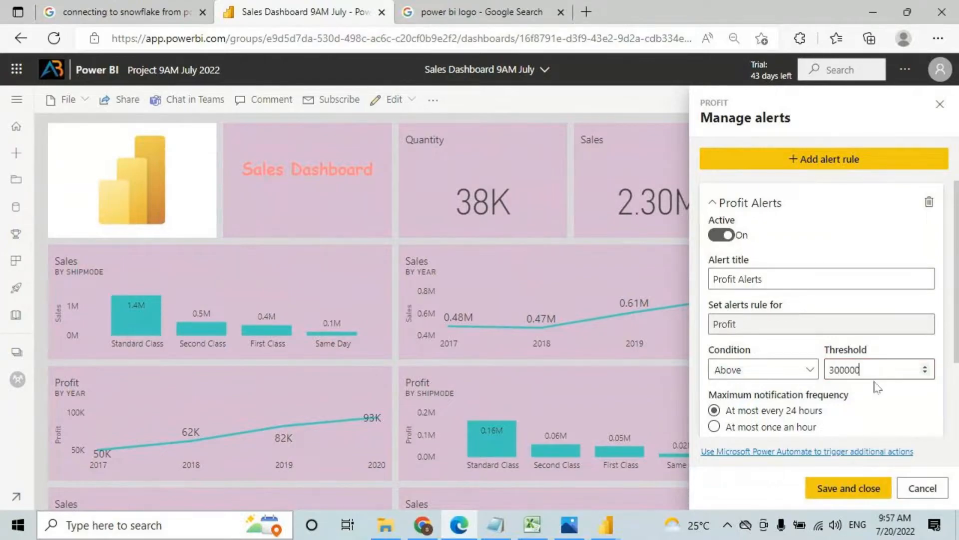
type("0")
left_click_drag(846, 370, 879, 373)
left_click(886, 370)
left_click(755, 419)
scroll(767, 373, "down", 2)
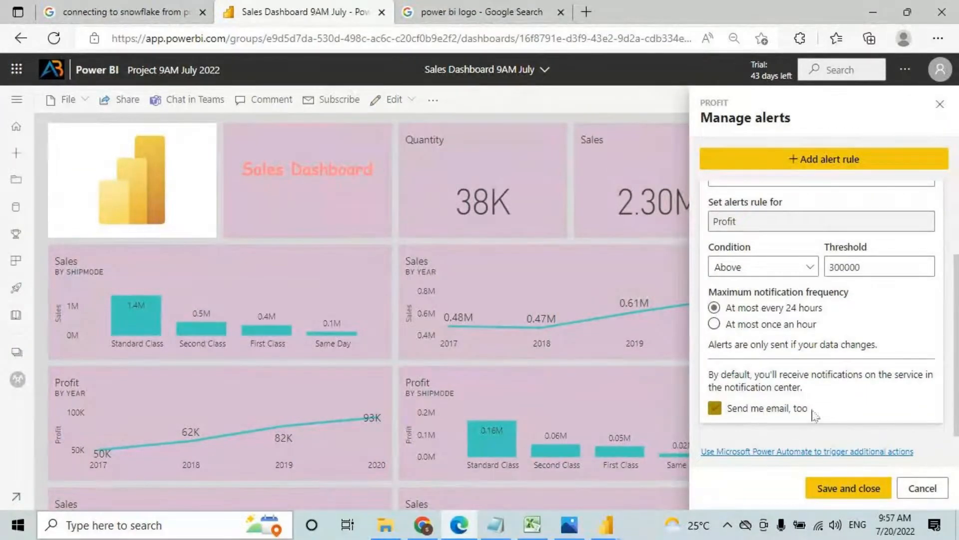
left_click(849, 489)
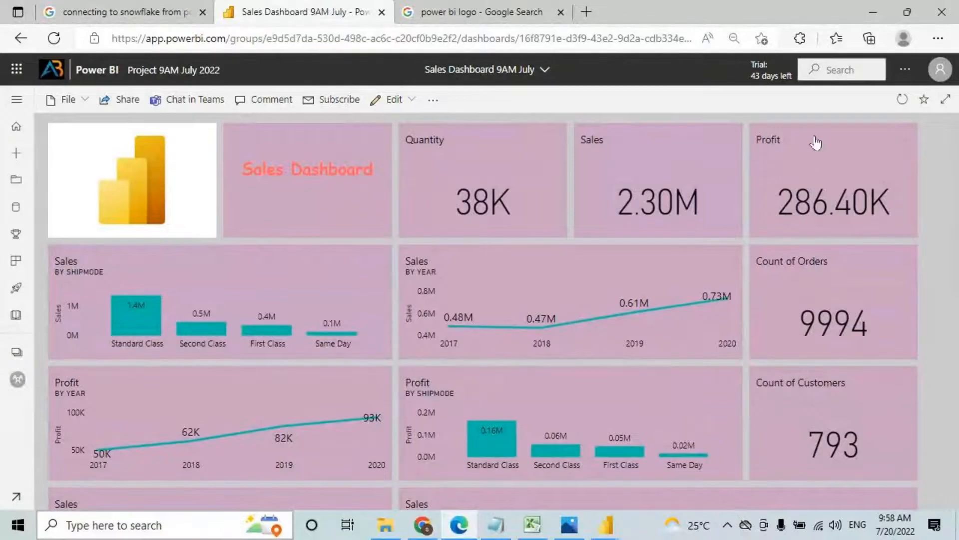
Step: Reopen the Profit Alerts rule and raise its threshold to 400000
left_click(902, 144)
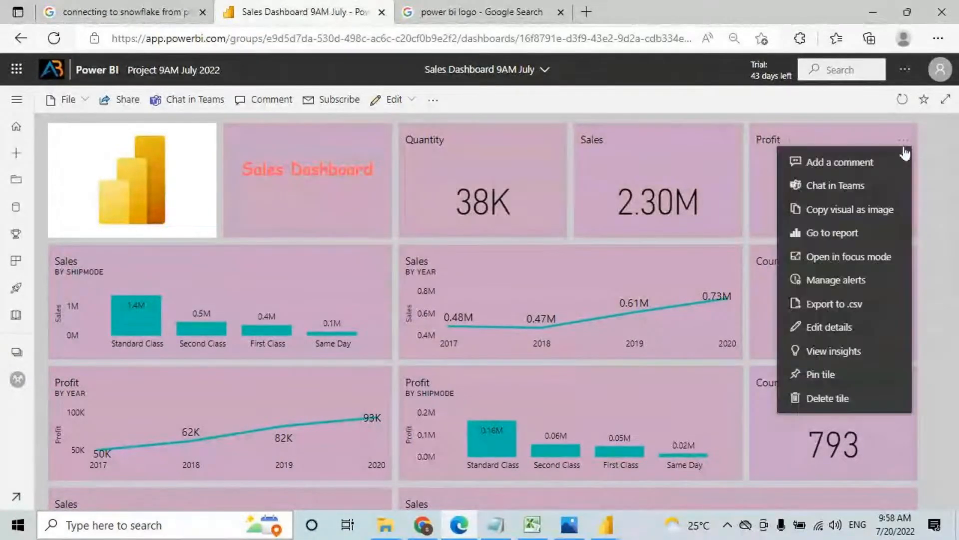
left_click(838, 281)
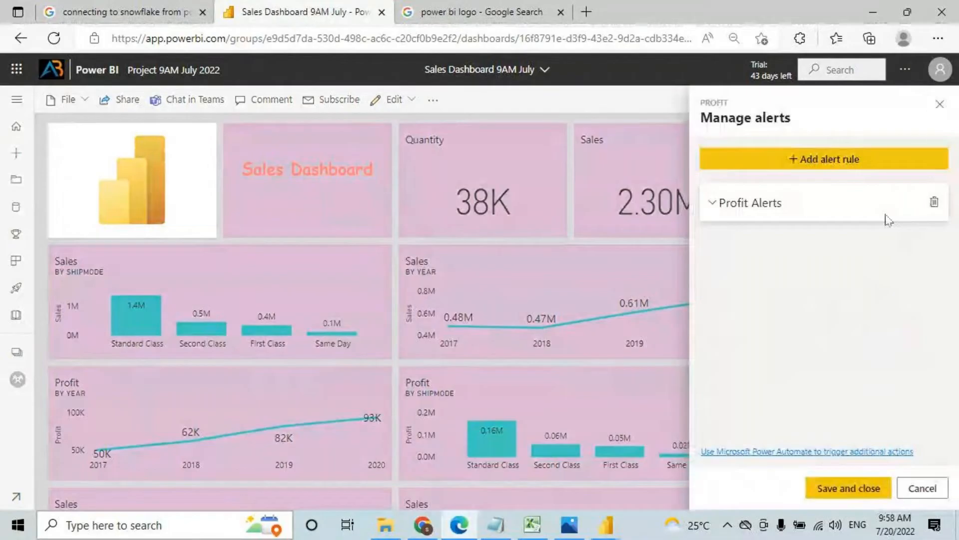
left_click(766, 205)
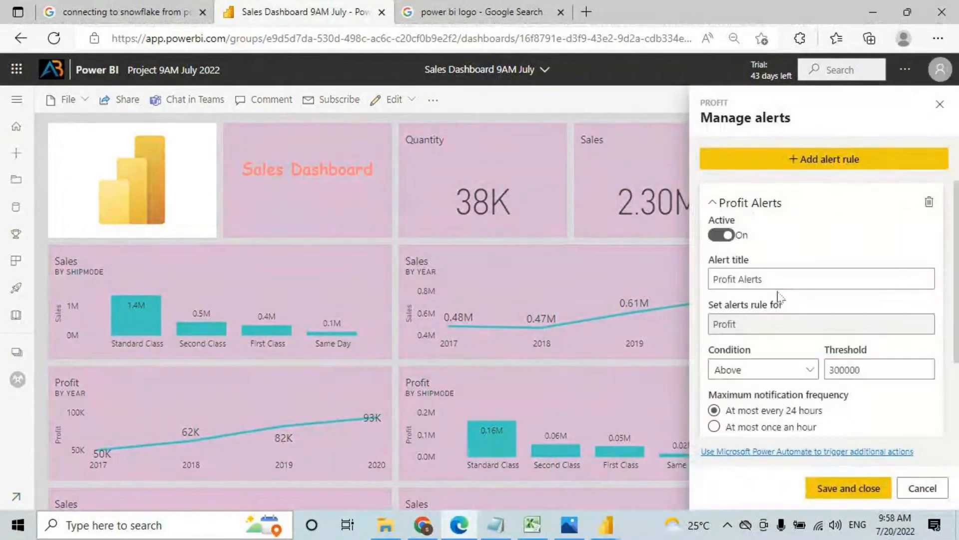
double_click(853, 368)
type("4000")
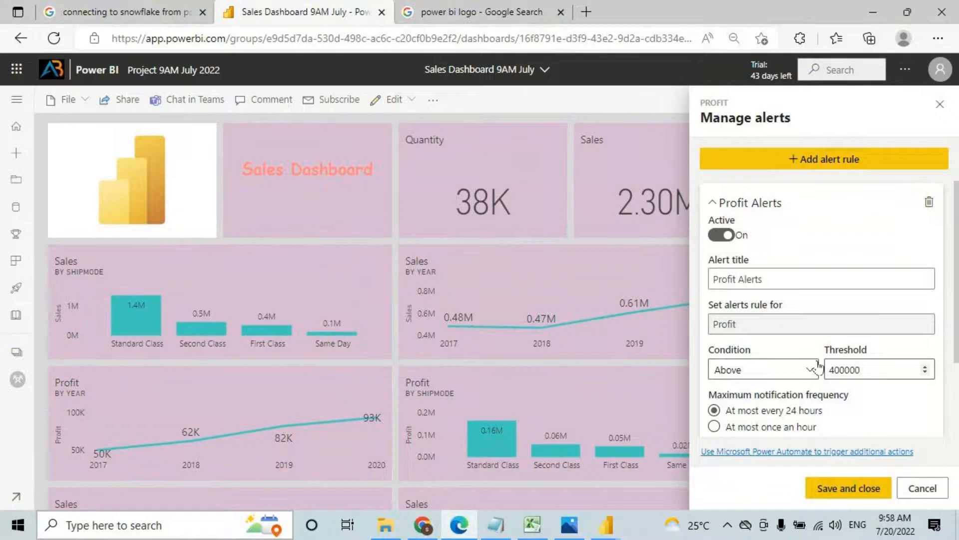
left_click(848, 488)
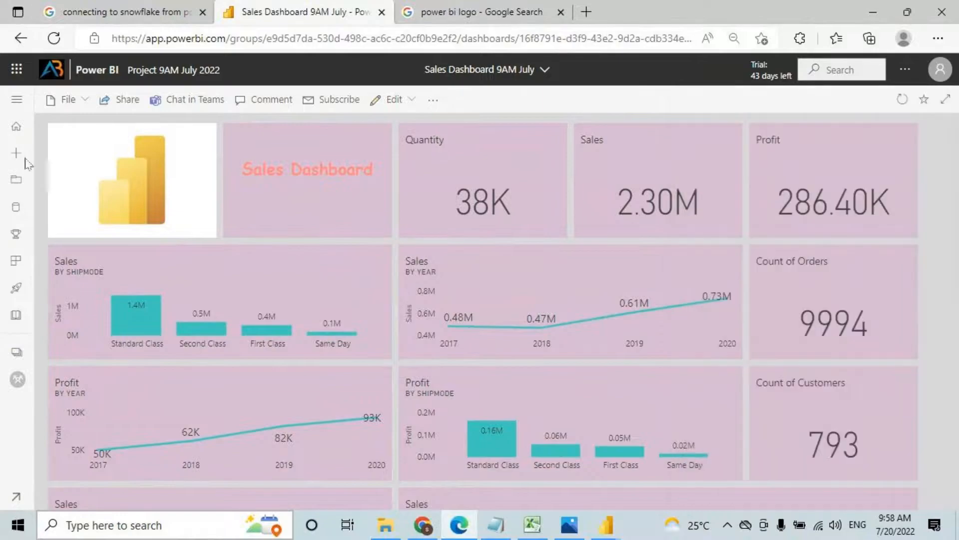
left_click(534, 522)
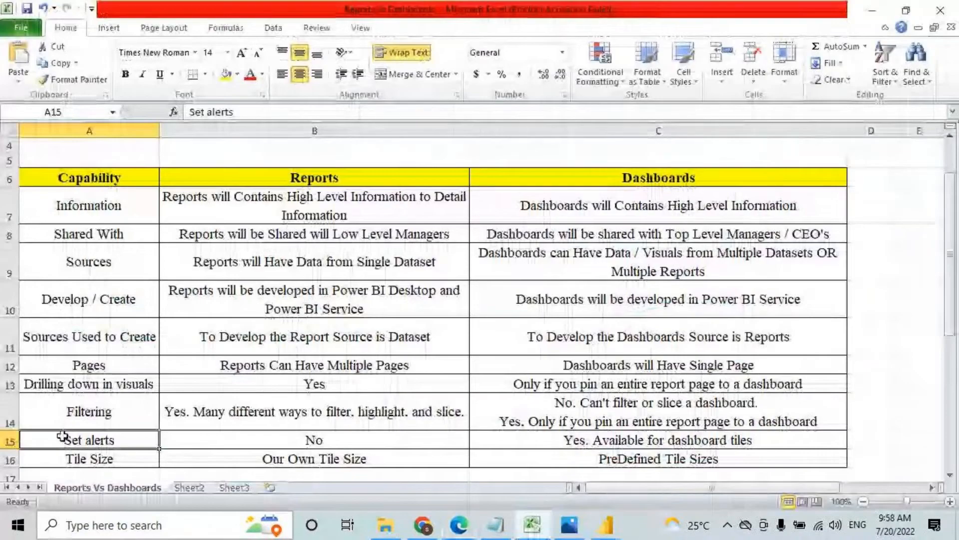
Step: Select the Dashboards and Reports header cells C6 and B6, then return to the browser
left_click(611, 176)
left_click(345, 178)
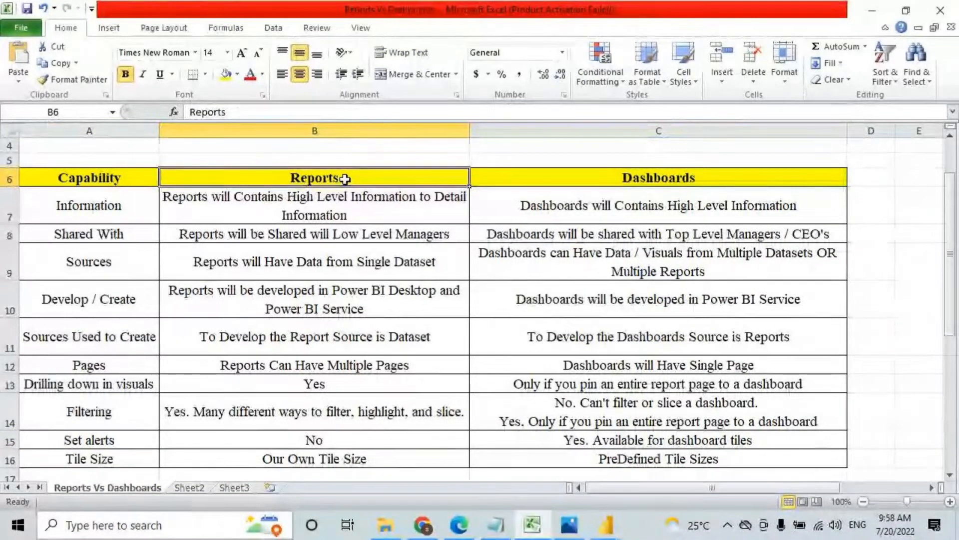
key("alt+Tab")
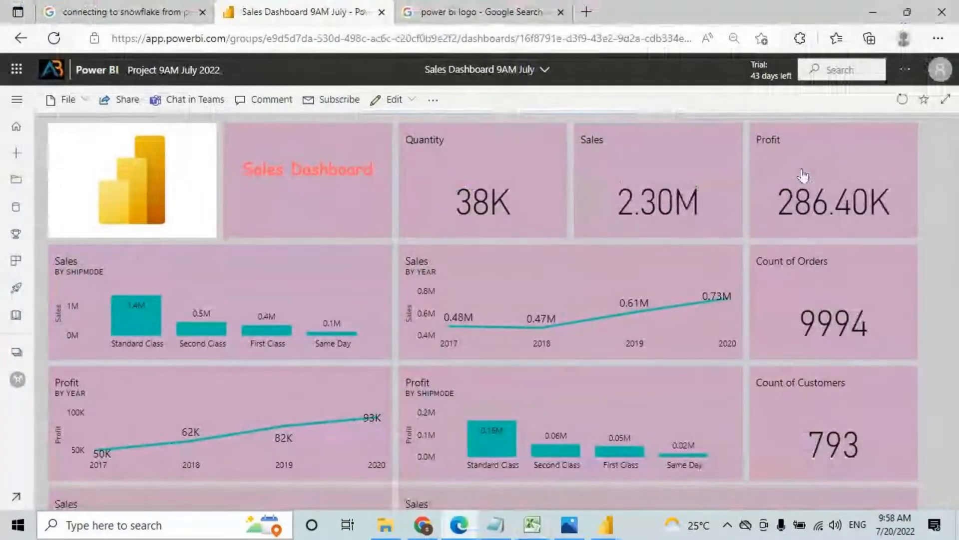
Step: Draw on-screen annotations over the Sales Dashboard 9AM July tiles
key("ctrl+2")
mouse_move(467, 147)
left_mouse_down()
mouse_move(437, 165)
mouse_move(476, 170)
left_mouse_up()
mouse_move(485, 153)
left_mouse_down()
mouse_move(464, 163)
mouse_move(517, 150)
left_mouse_up()
mouse_move(529, 149)
left_mouse_down()
mouse_move(498, 243)
mouse_move(508, 268)
left_mouse_up()
mouse_move(528, 226)
left_mouse_down()
mouse_move(515, 235)
mouse_move(574, 202)
mouse_move(562, 250)
mouse_move(508, 298)
left_mouse_up()
left_click_drag(522, 270, 534, 298)
mouse_move(564, 249)
left_mouse_down()
mouse_move(554, 283)
mouse_move(575, 286)
left_mouse_up()
left_click_drag(567, 249, 583, 241)
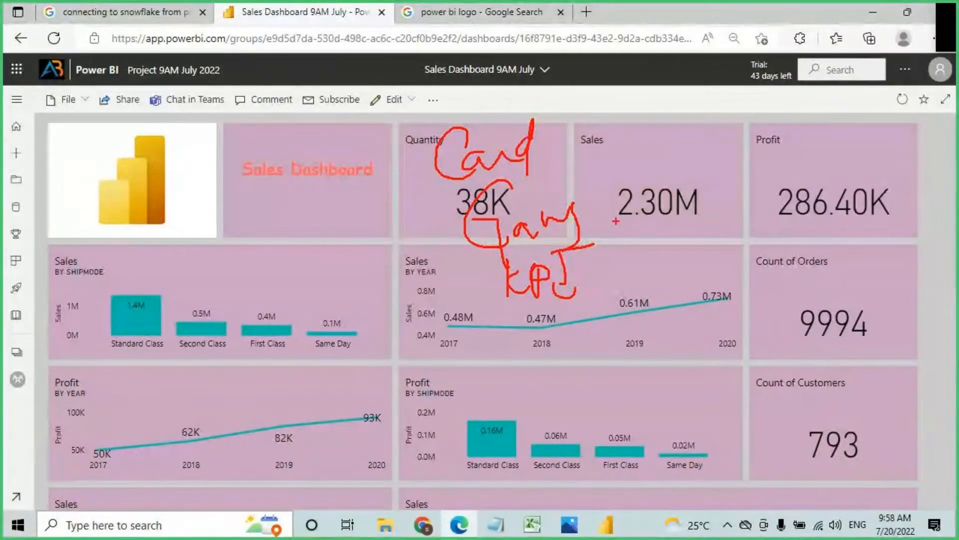
left_click_drag(482, 259, 625, 212)
left_click_drag(479, 315, 620, 273)
mouse_move(609, 199)
left_mouse_down()
mouse_move(639, 173)
mouse_move(659, 217)
mouse_move(650, 305)
left_mouse_up()
left_click_drag(726, 161, 729, 216)
left_click_drag(705, 178, 742, 145)
mouse_move(757, 194)
left_mouse_down()
mouse_move(794, 168)
mouse_move(807, 190)
mouse_move(882, 134)
left_mouse_up()
left_click_drag(716, 249, 905, 161)
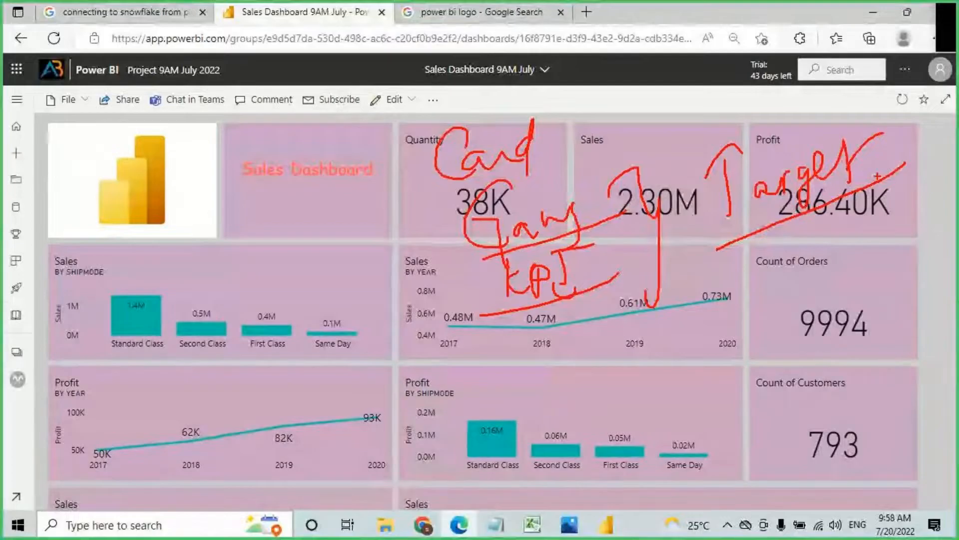
key("Escape")
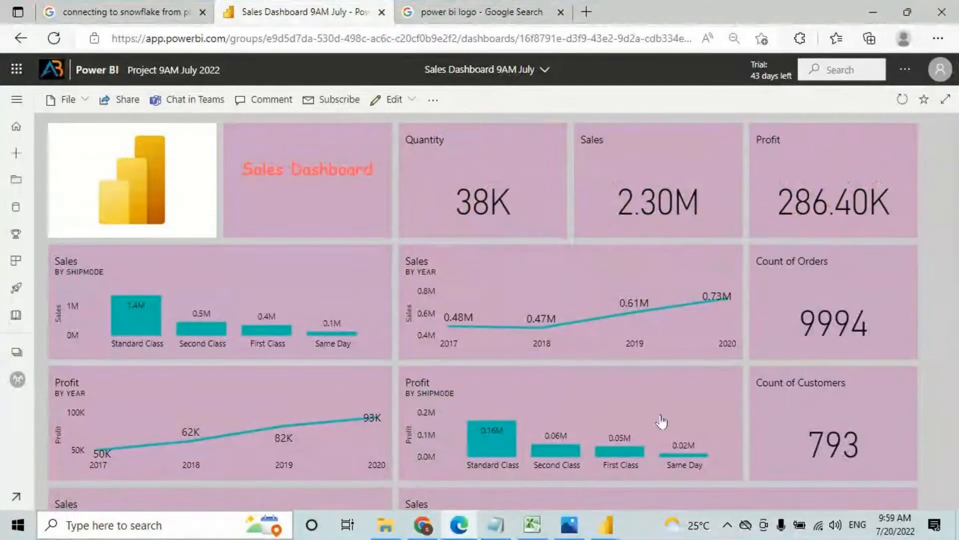
Step: Review the Tile Size row, selecting A16 and the Reports and Dashboards entries B16 and C16
left_click(540, 530)
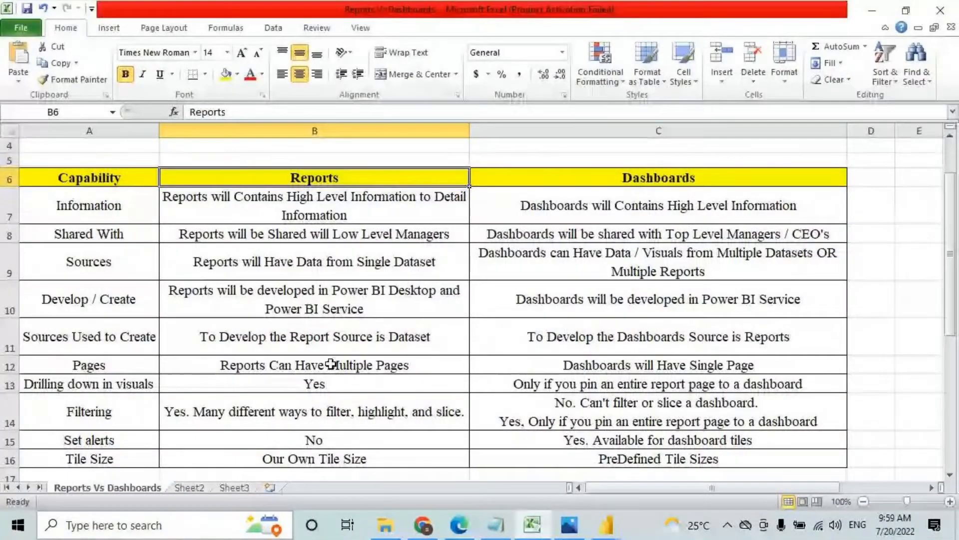
scroll(329, 361, "down", 2)
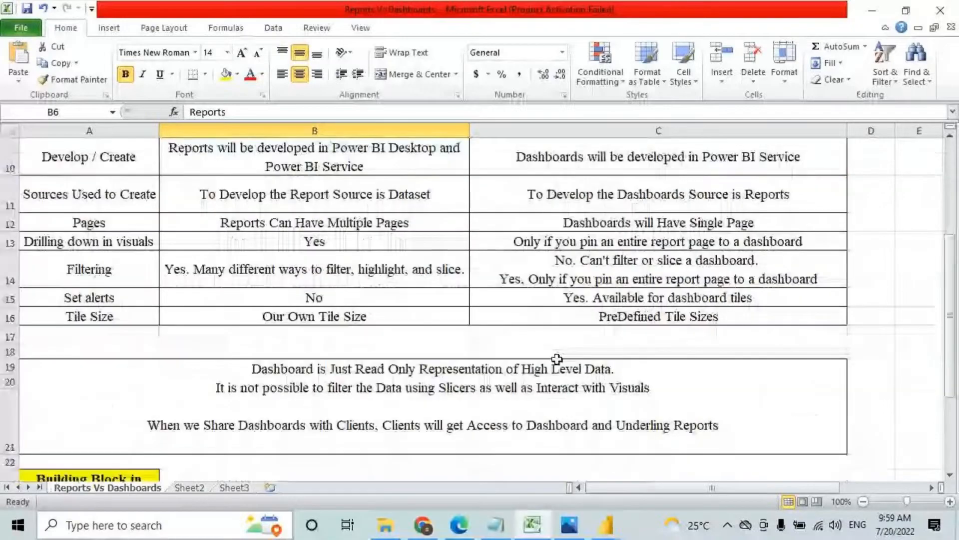
left_click(131, 315)
scroll(210, 307, "up", 2)
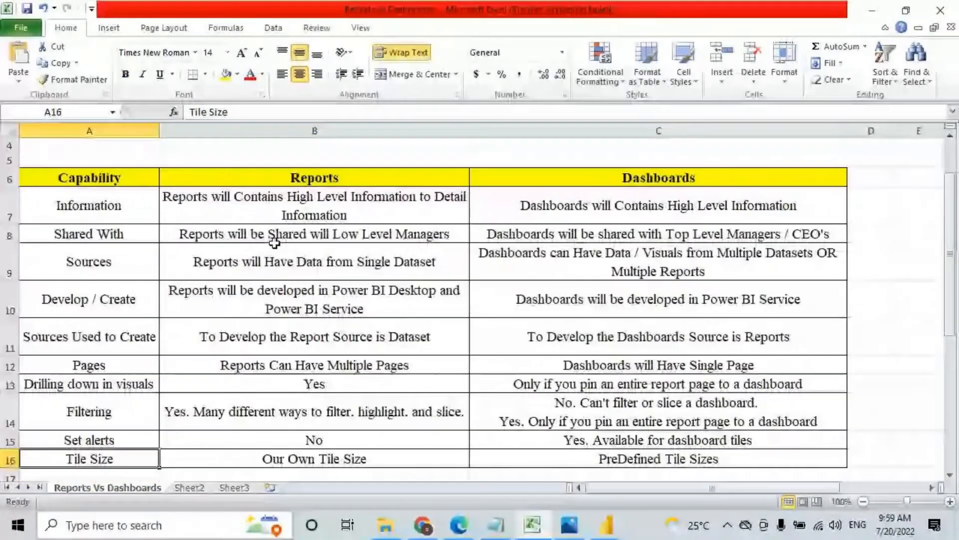
left_click(303, 183)
scroll(295, 378, "down", 2)
left_click(340, 320)
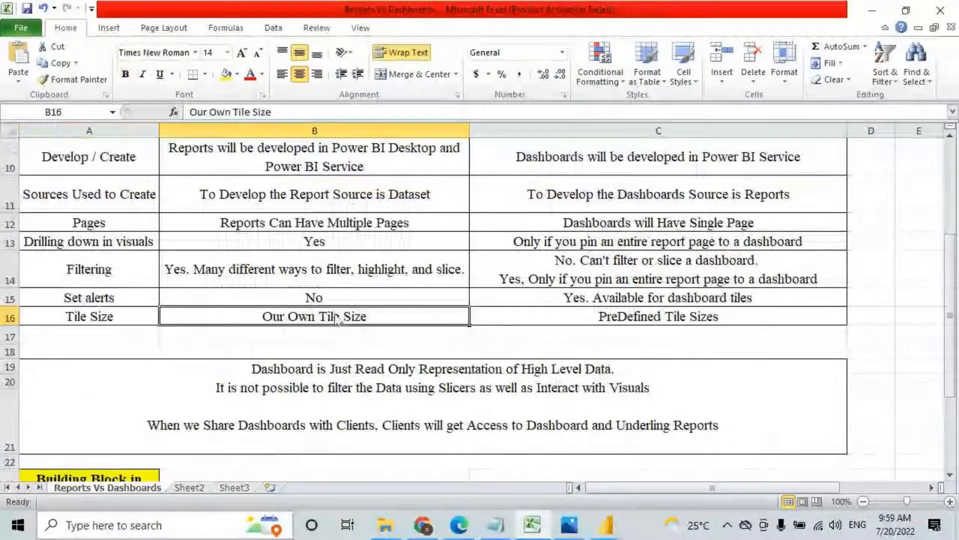
left_click(626, 317)
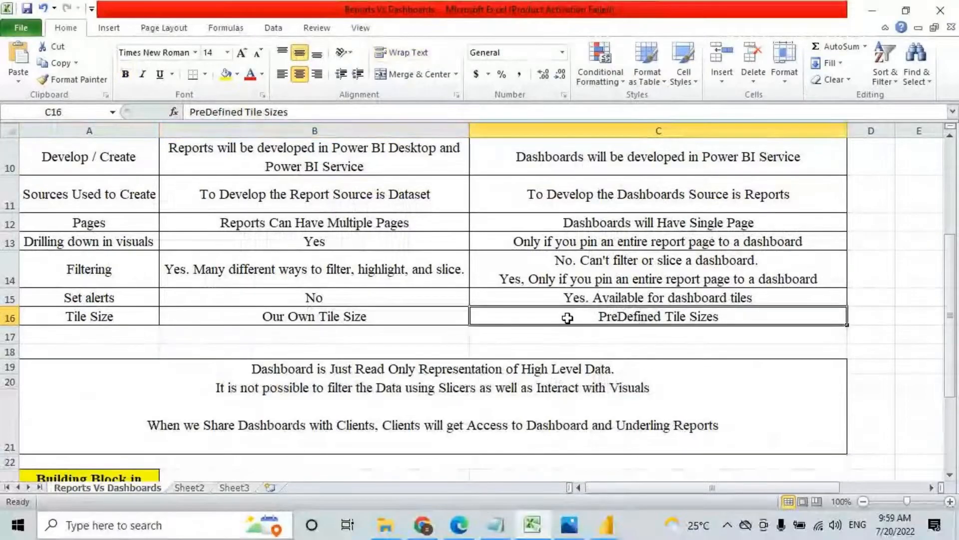
left_click(606, 522)
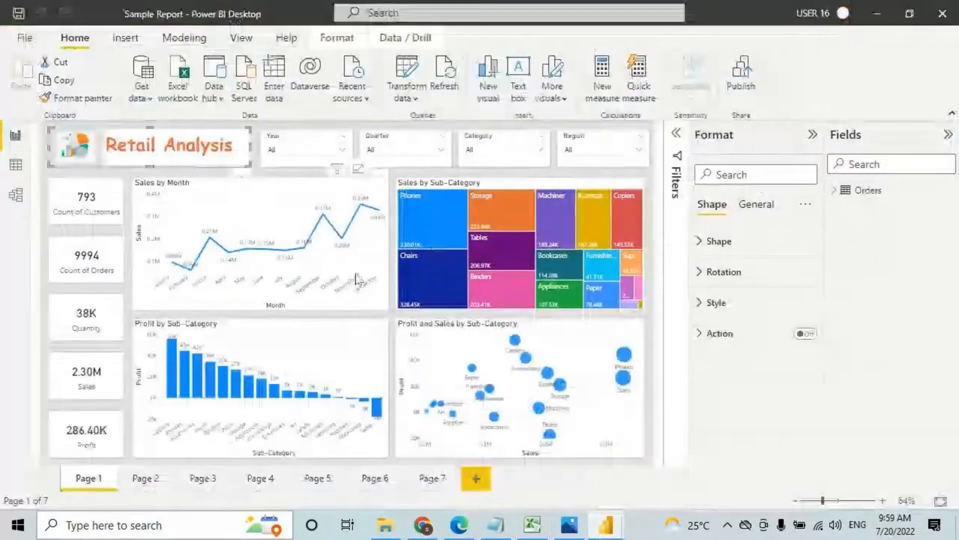
left_click_drag(385, 311, 318, 270)
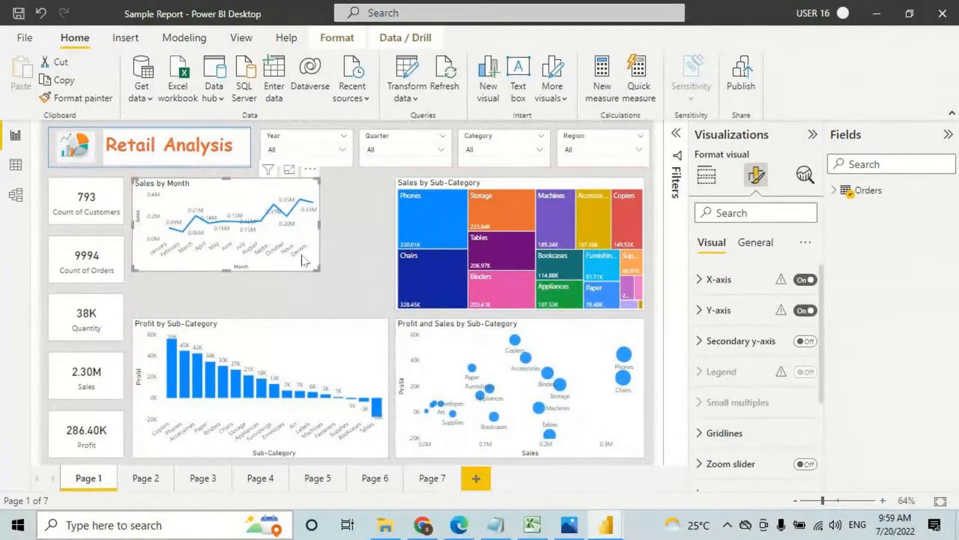
left_click_drag(319, 270, 388, 309)
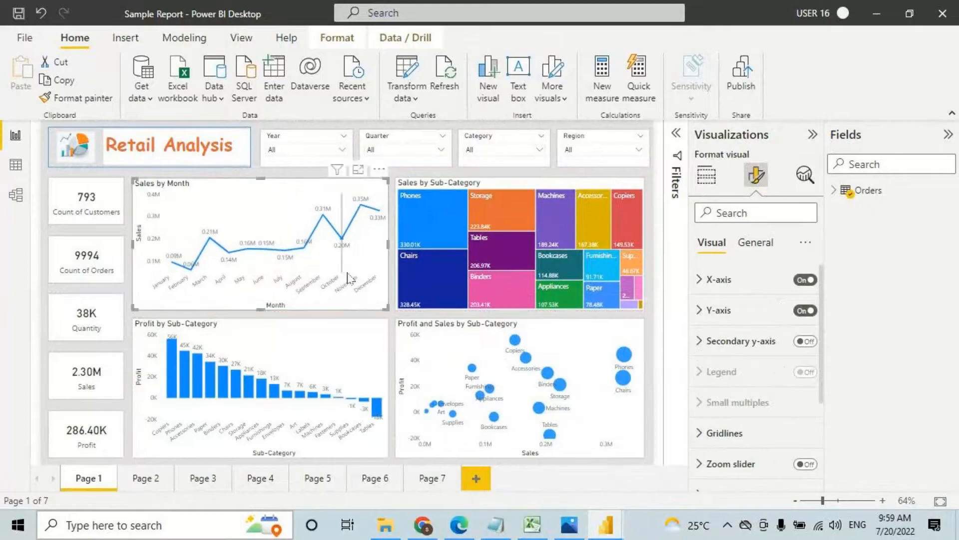
Step: Drag the Profit by Category tile's corner to shrink it, then enlarge it back to full size
left_click(458, 524)
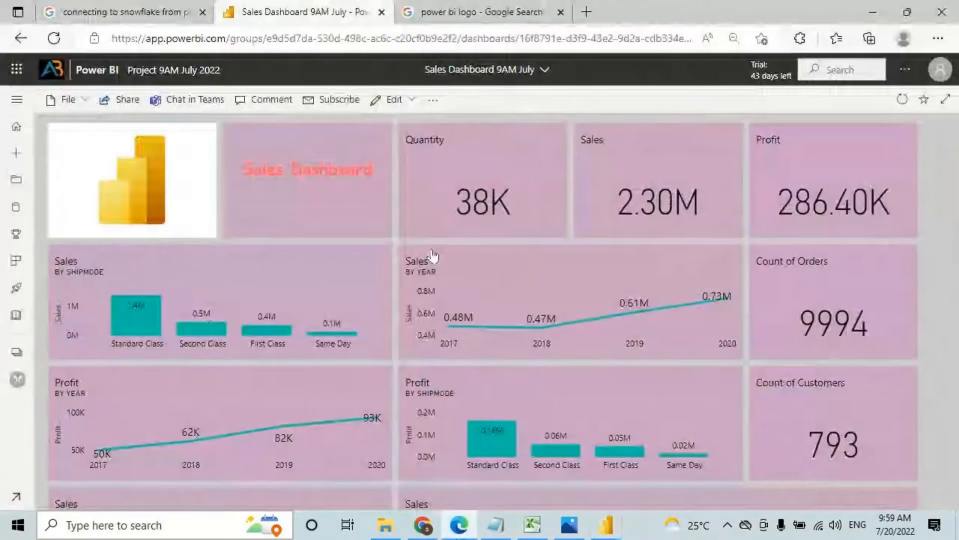
scroll(433, 255, "down", 9)
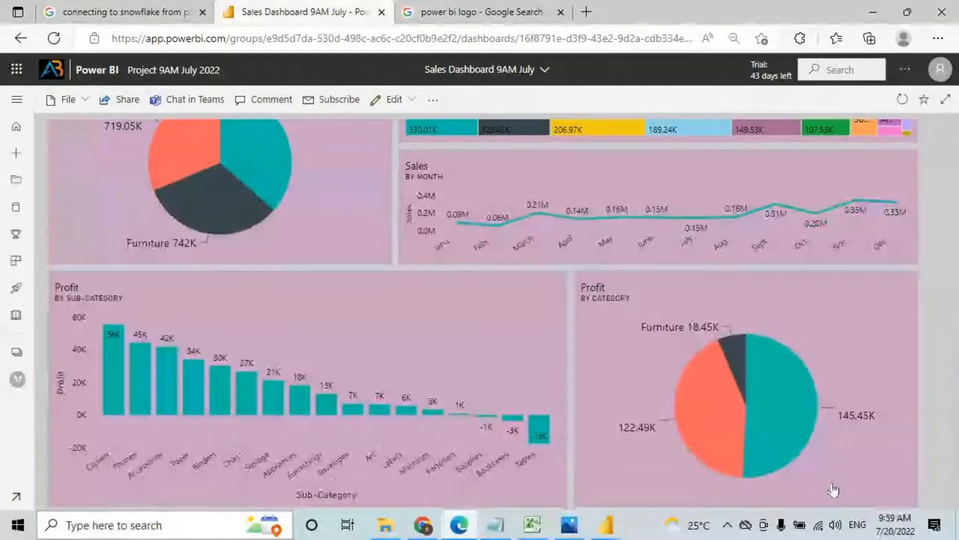
left_click_drag(917, 500, 775, 376)
mouse_move(573, 270)
left_mouse_down()
mouse_move(832, 377)
mouse_move(913, 391)
left_mouse_up()
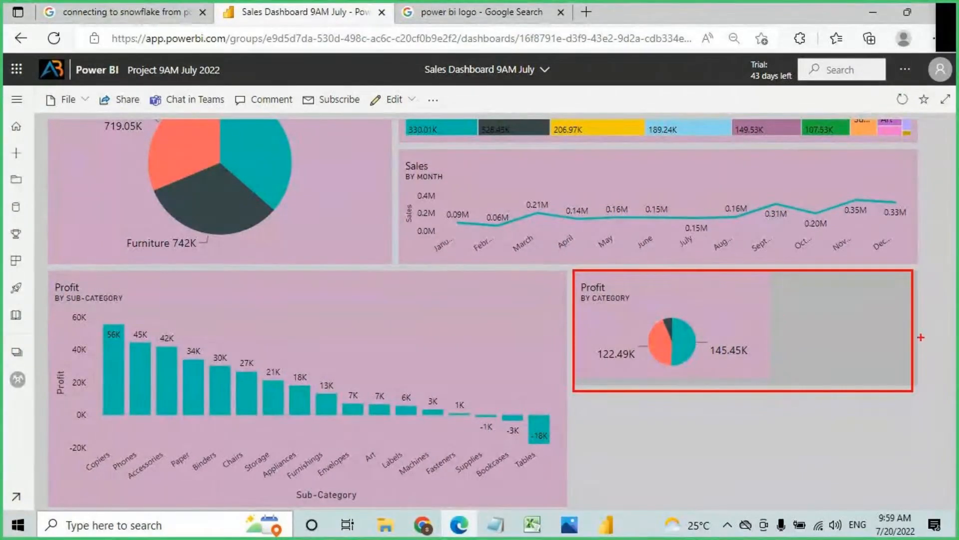
key("Escape")
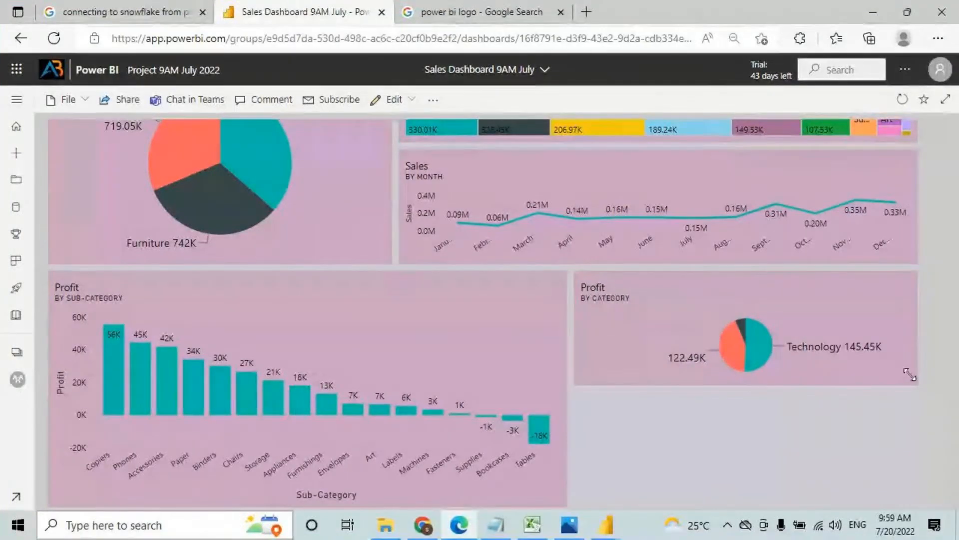
left_click_drag(903, 376, 796, 434)
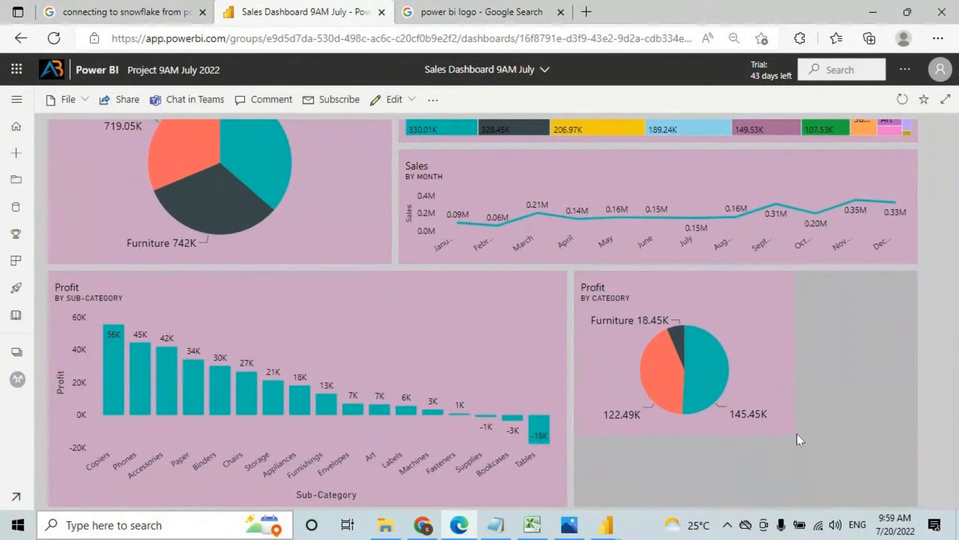
left_click_drag(797, 440, 797, 440)
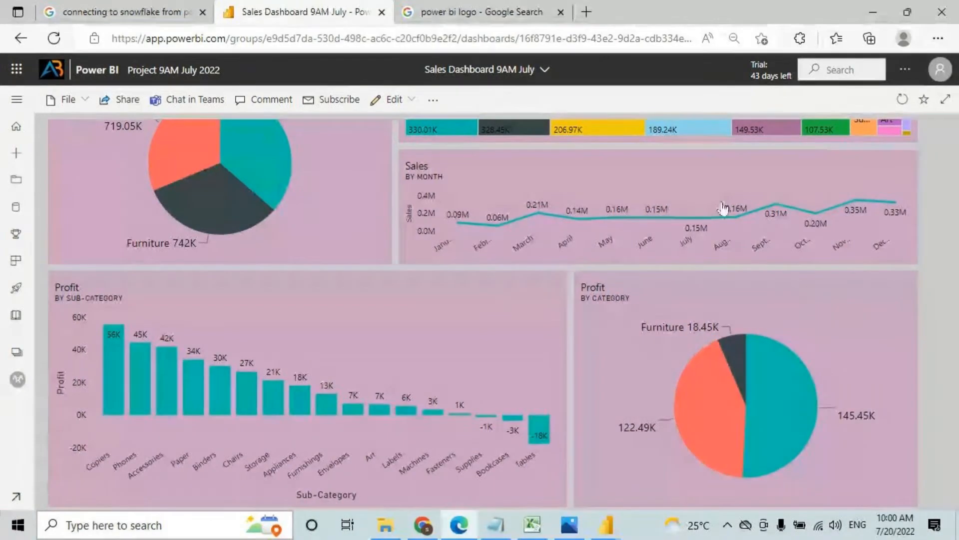
scroll(570, 361, "up", 10)
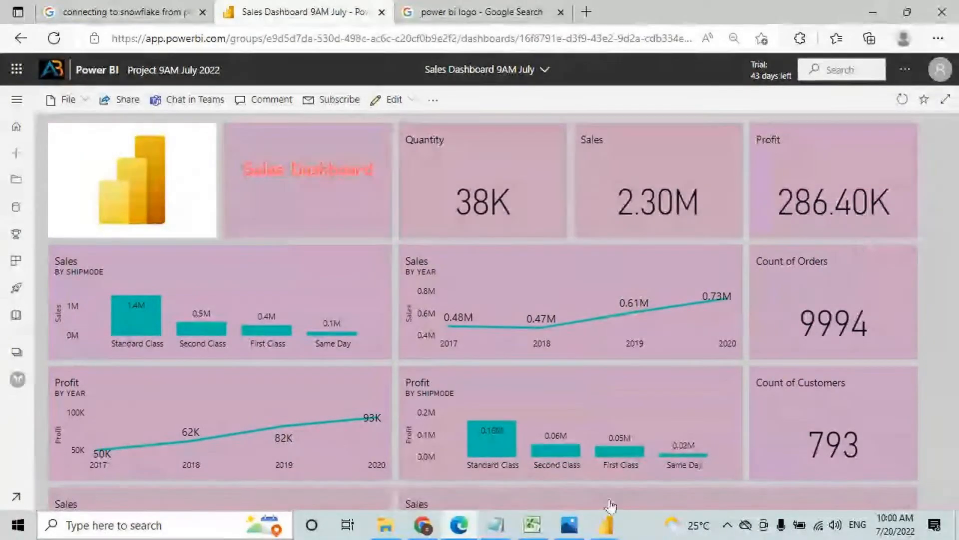
Step: Glance at the Reports vs Dashboards workbook, then open the Project 9AM July 2022 workspace
left_click(533, 525)
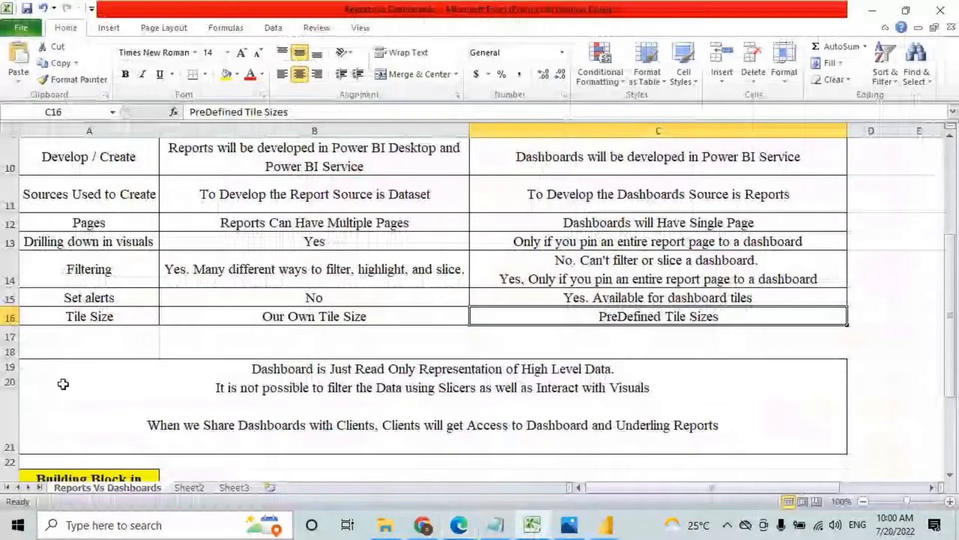
scroll(65, 383, "up", 3)
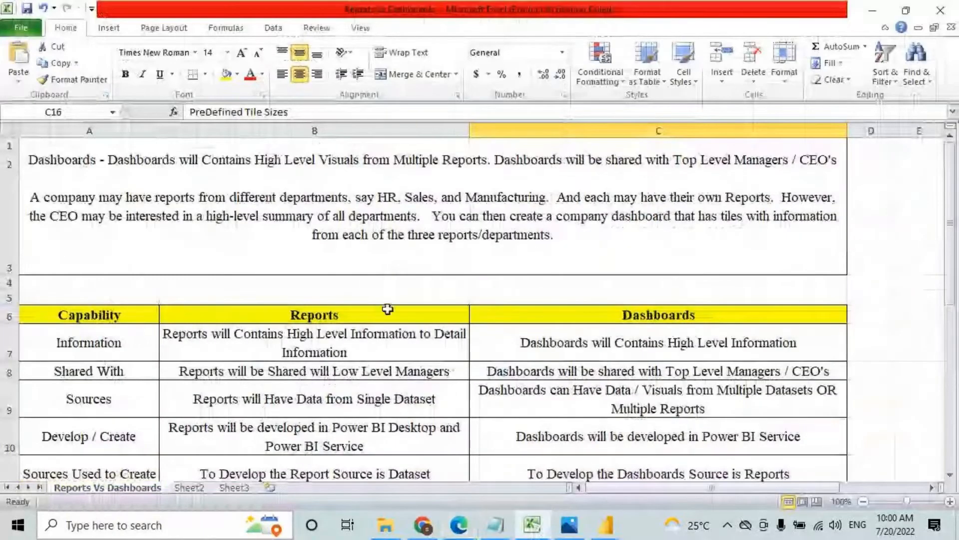
left_click(494, 524)
left_click(457, 528)
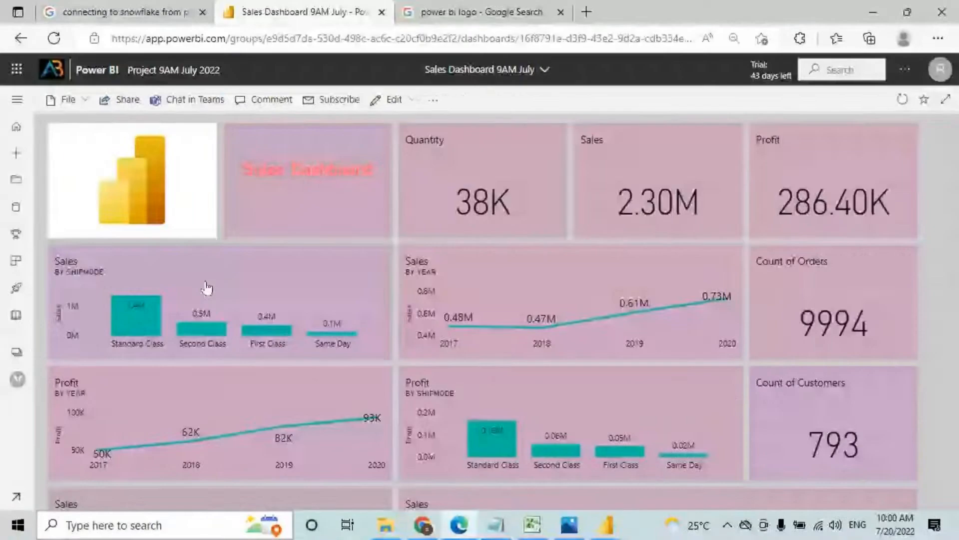
left_click(11, 101)
left_click(78, 385)
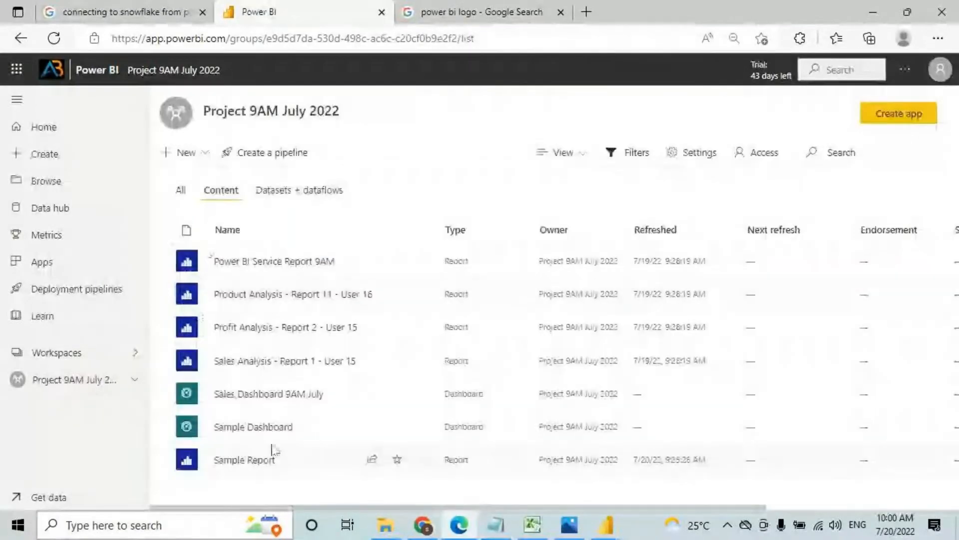
Step: Check Sales Dashboard 9AM July's action menu, open the dashboard and review its extra options
left_click(423, 394)
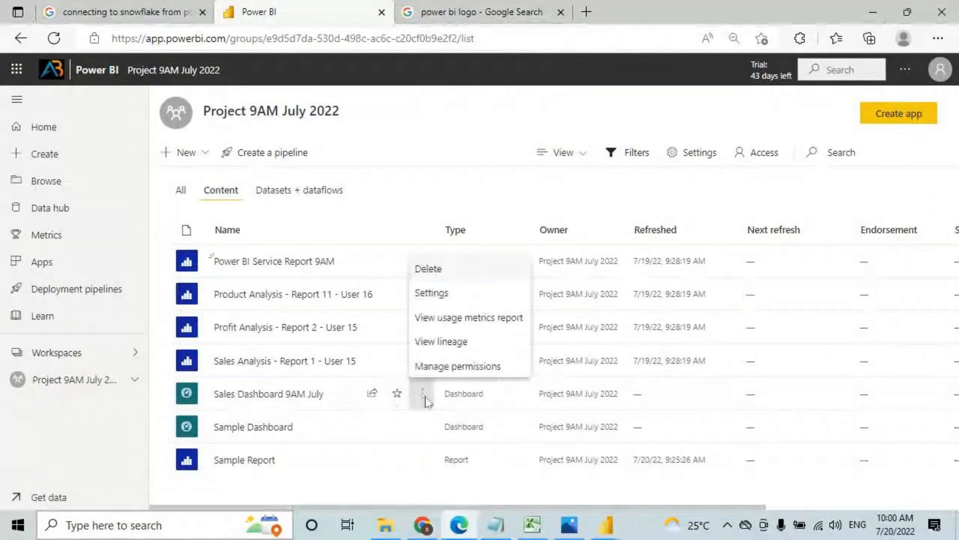
left_click_drag(416, 278, 536, 381)
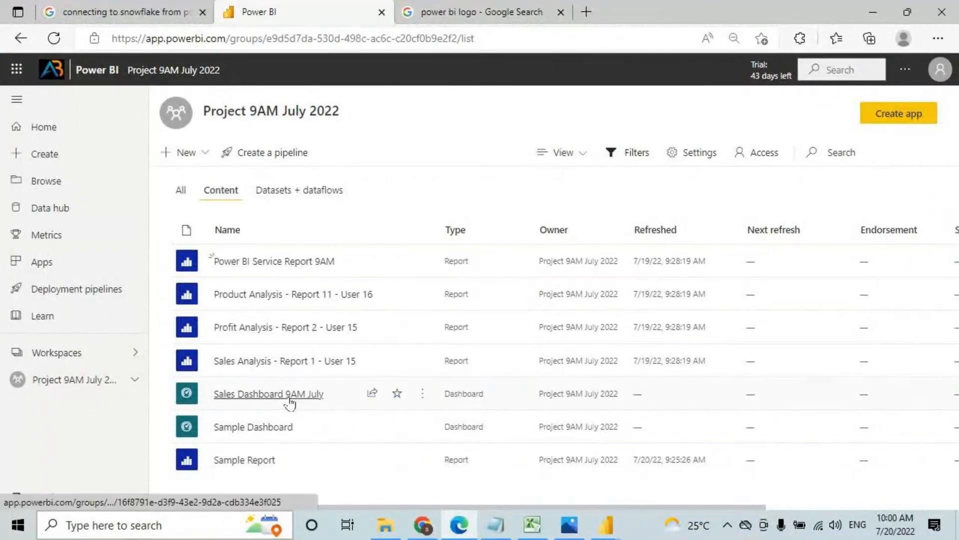
left_click(289, 399)
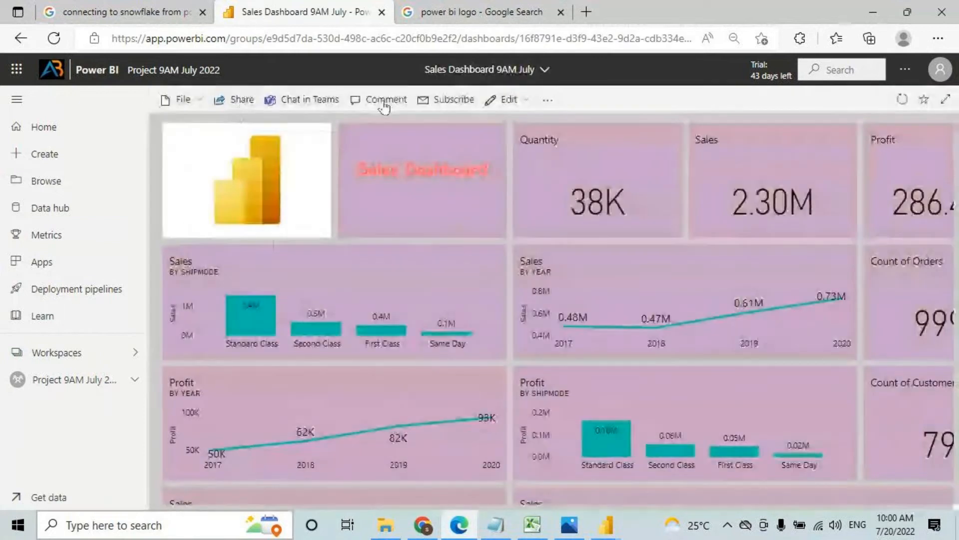
left_click(549, 101)
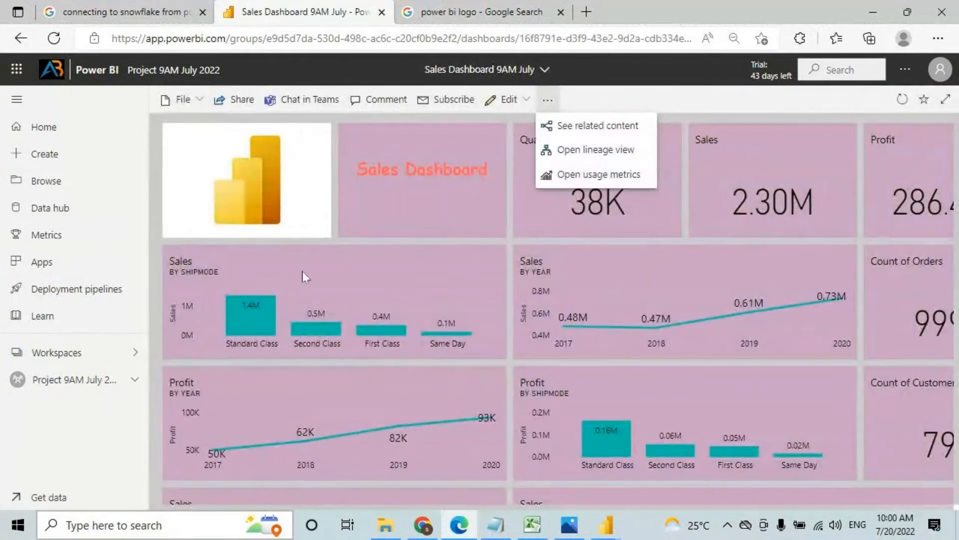
key("Escape")
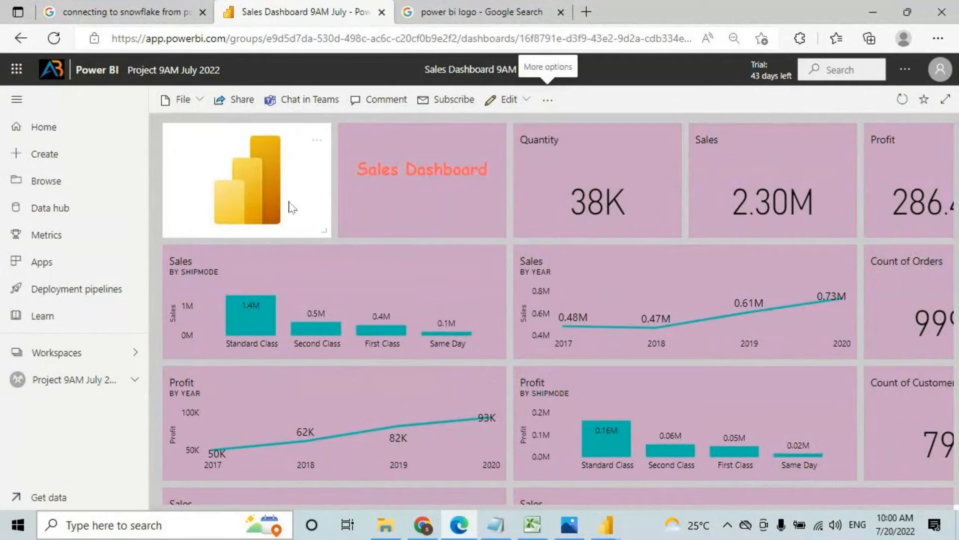
left_click(490, 530)
scroll(104, 253, "up", 3)
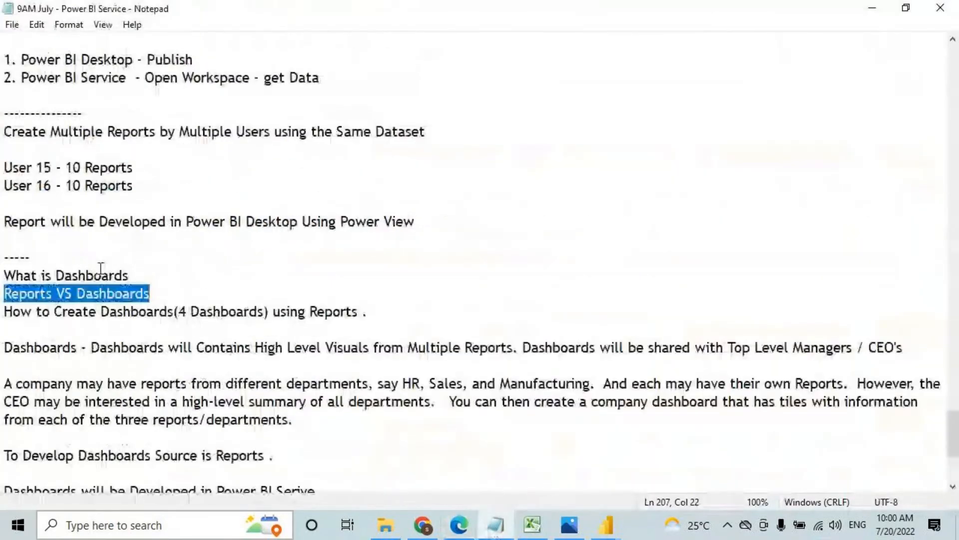
Step: Highlight the What is Dashboards, Reports VS Dashboards and How to Create Dashboards topic lines
left_click(23, 276)
left_click(132, 276, "shift")
left_click(19, 293)
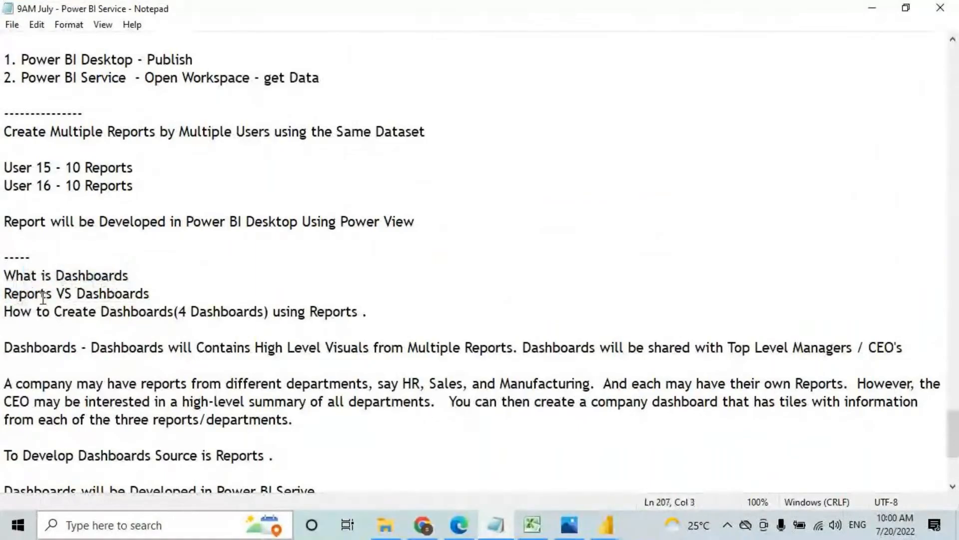
left_click(144, 294, "shift")
left_click(20, 312)
left_click(111, 312, "shift")
key("shift+Right")
key("shift+Right")
key("shift+Right")
key("shift+Right")
key("shift+Right")
key("shift+Right")
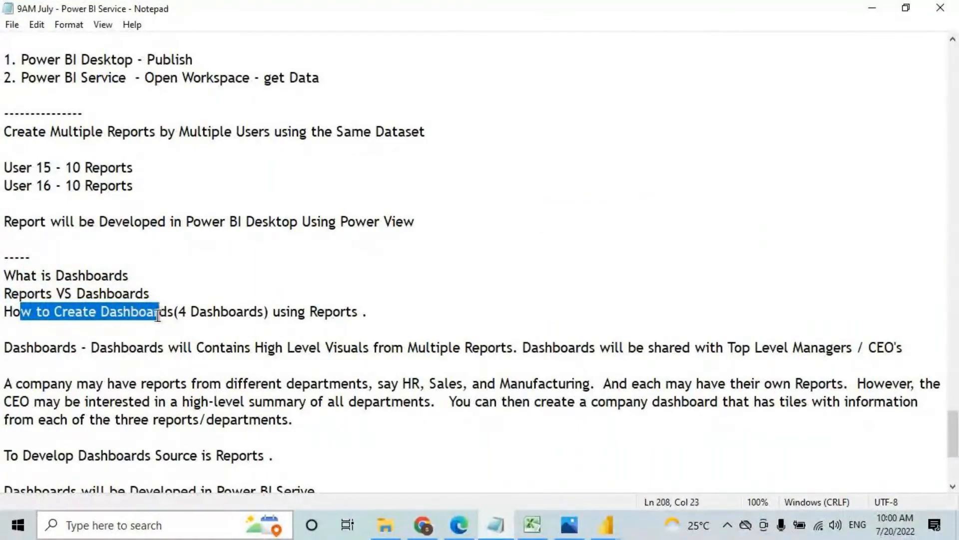
Step: Insert '& Format the' before Dashboards on the How to Create line and save the notes
left_click(102, 312)
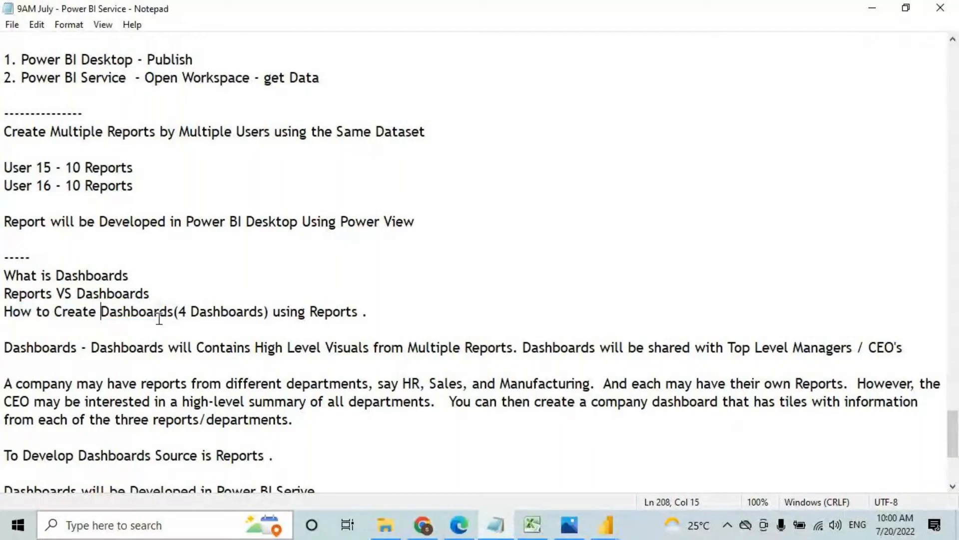
type("& Fo")
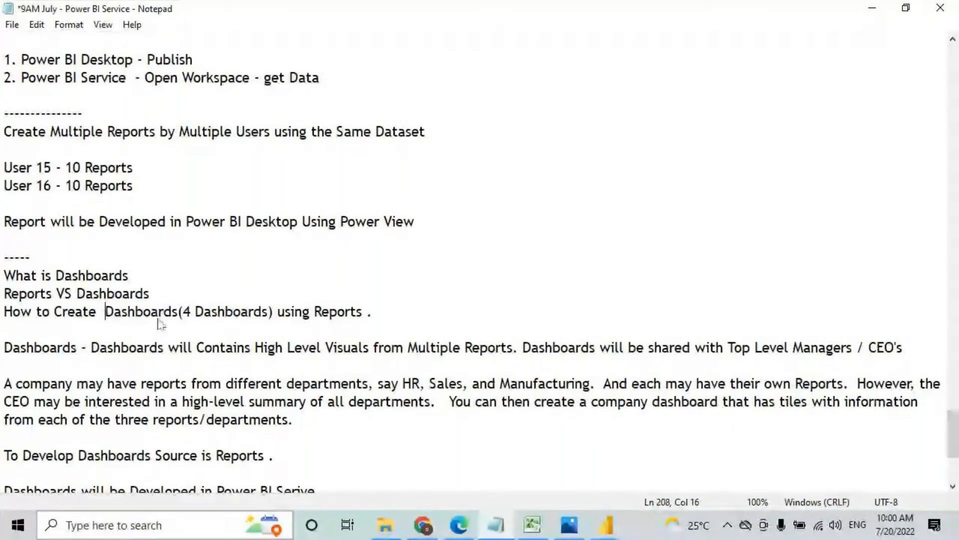
type("rmat ")
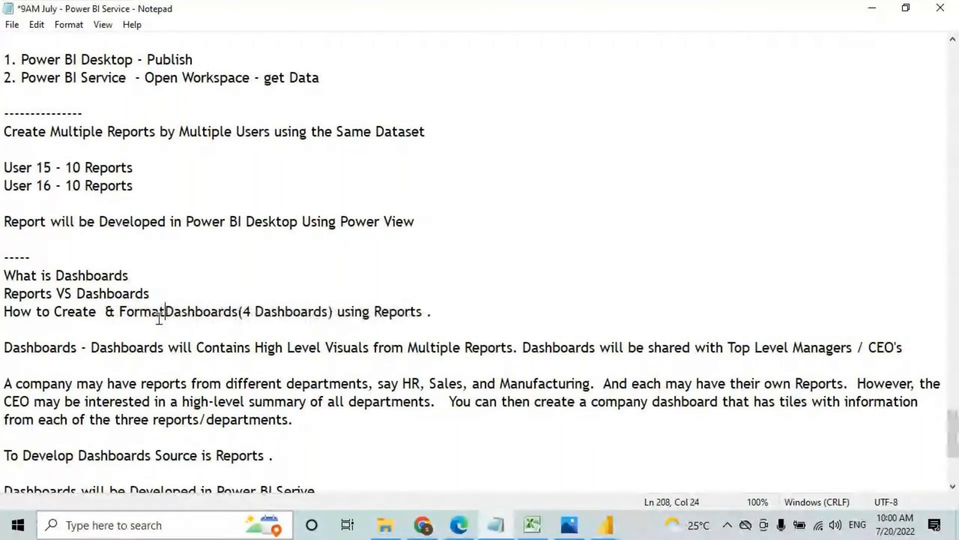
type("the")
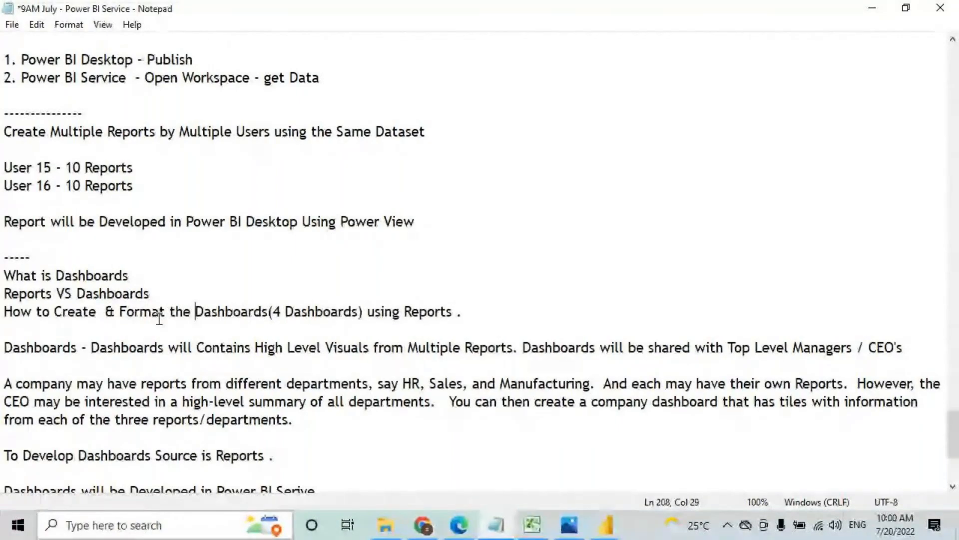
key("ctrl+s")
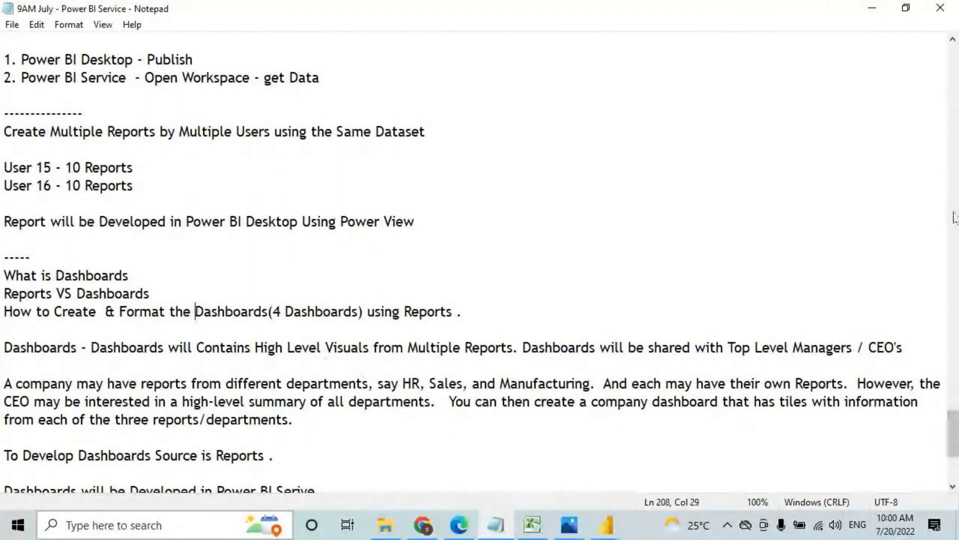